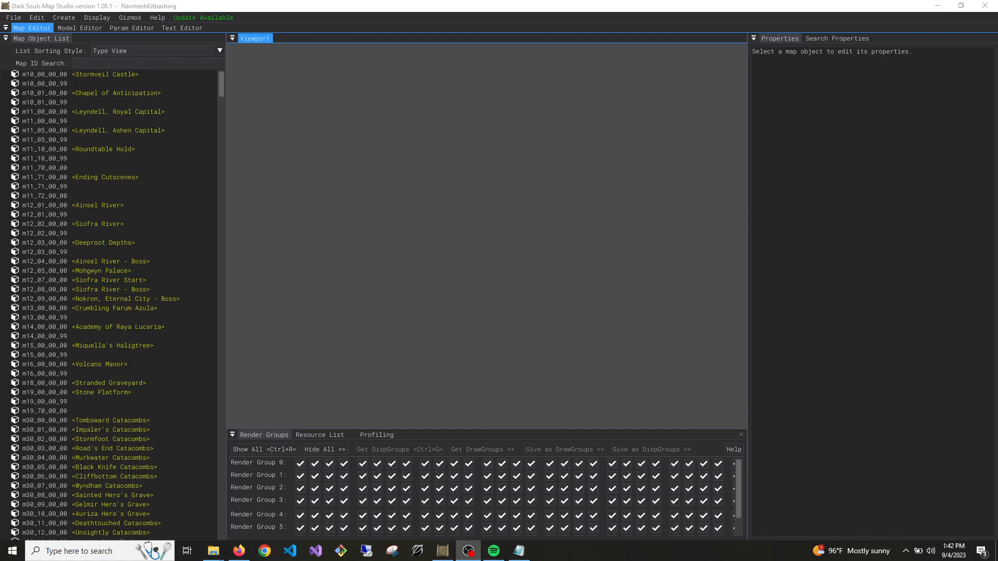
Start a new project and name it OldAltusCult
click(298, 237)
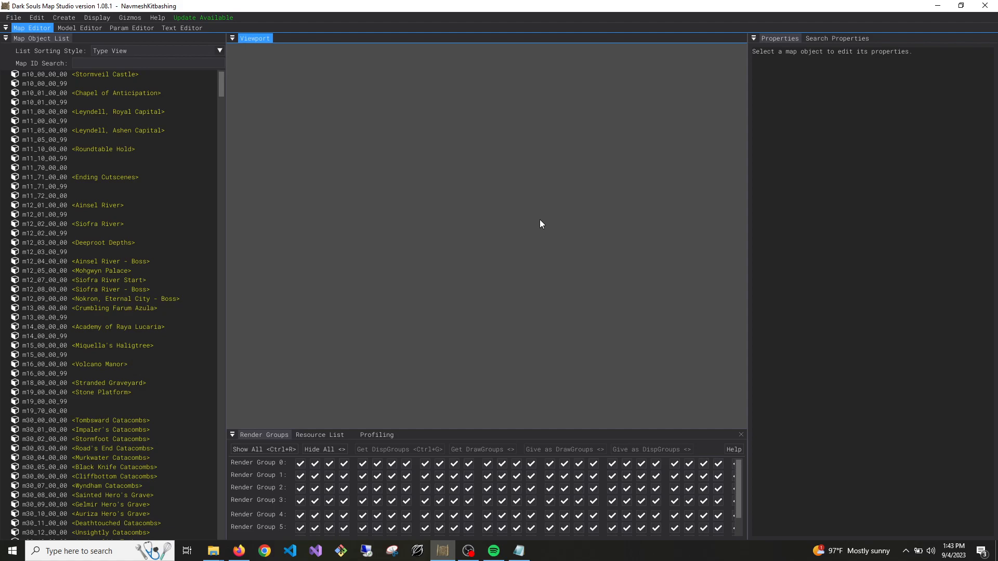
click(13, 18)
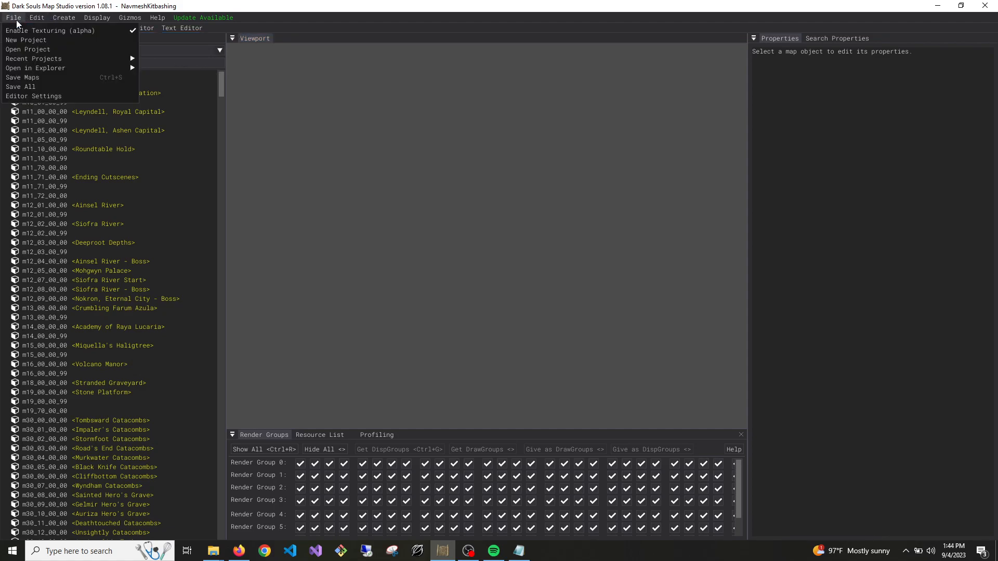
click(42, 41)
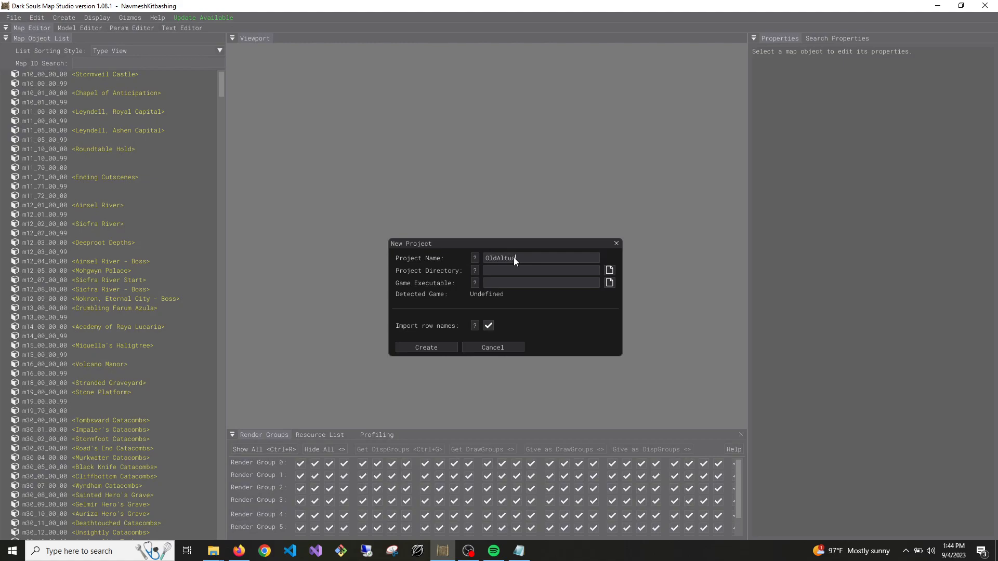
text(OldAltusCult)
key(shift+Home)
key(ctrl+c)
Create a folder named OldAltusCult inside the inner ME2 folder and set it as the project directory
click(610, 270)
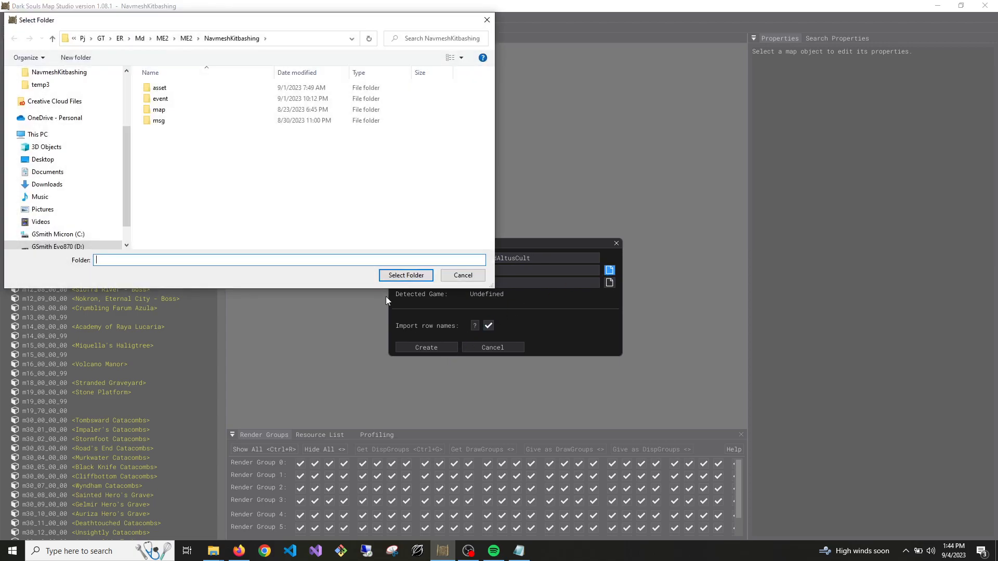
click(194, 39)
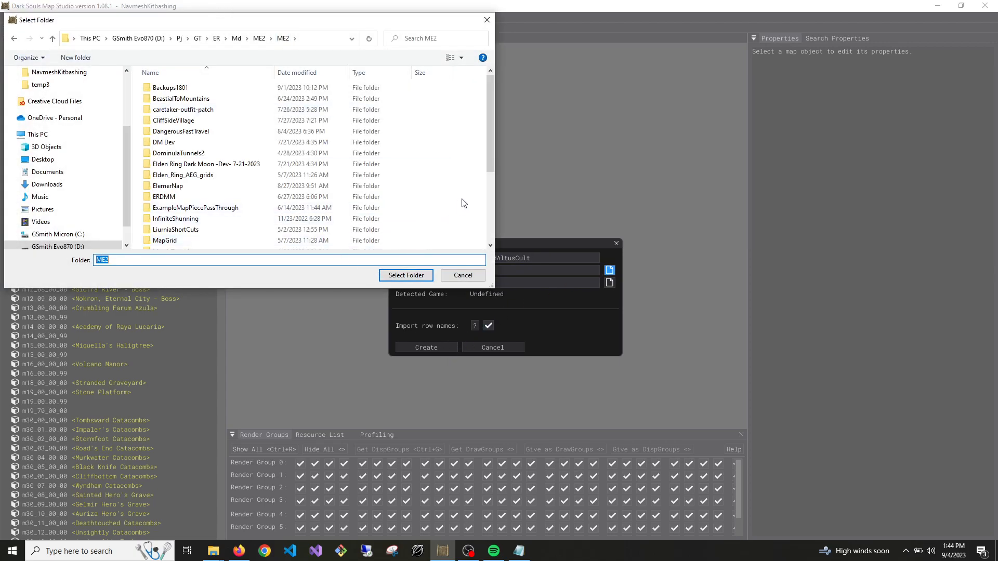
click(149, 261)
right_click(460, 176)
mouse_move(520, 331)
click(603, 333)
key(ctrl+v)
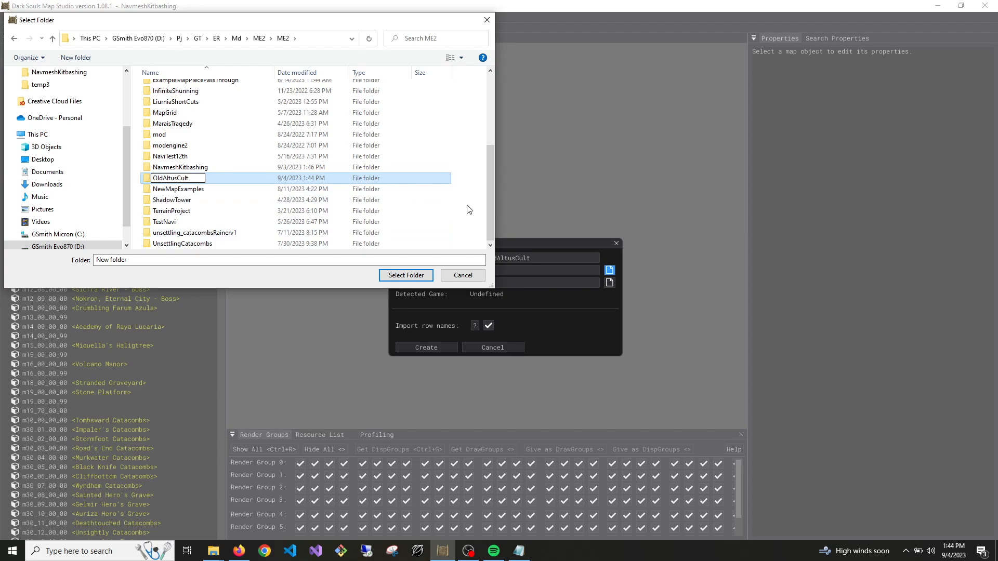
key(Return)
click(204, 190)
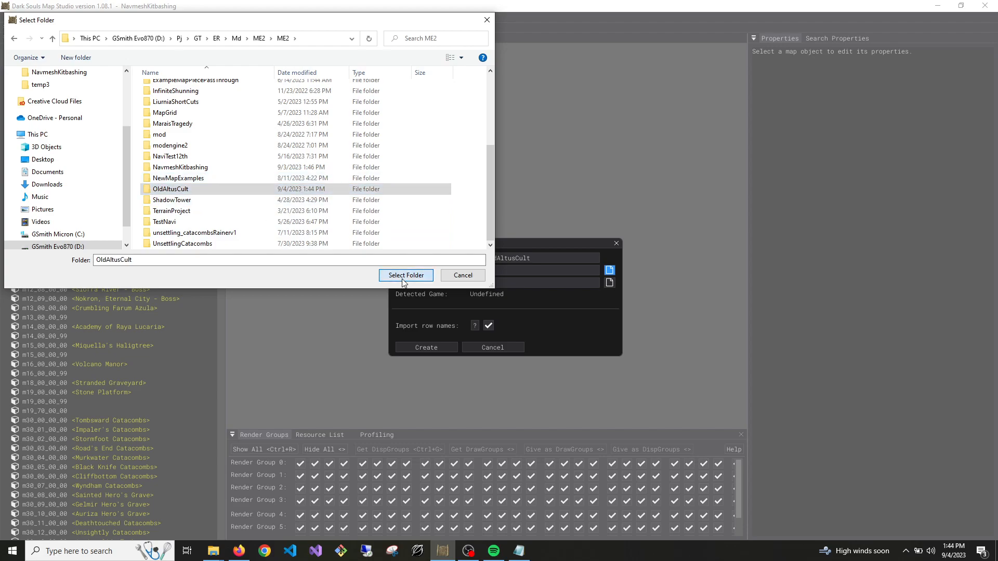
click(405, 276)
Set the game executable to eldenring.exe from the Steam library's ELDEN RING\Game folder on drive D and create the project
click(610, 284)
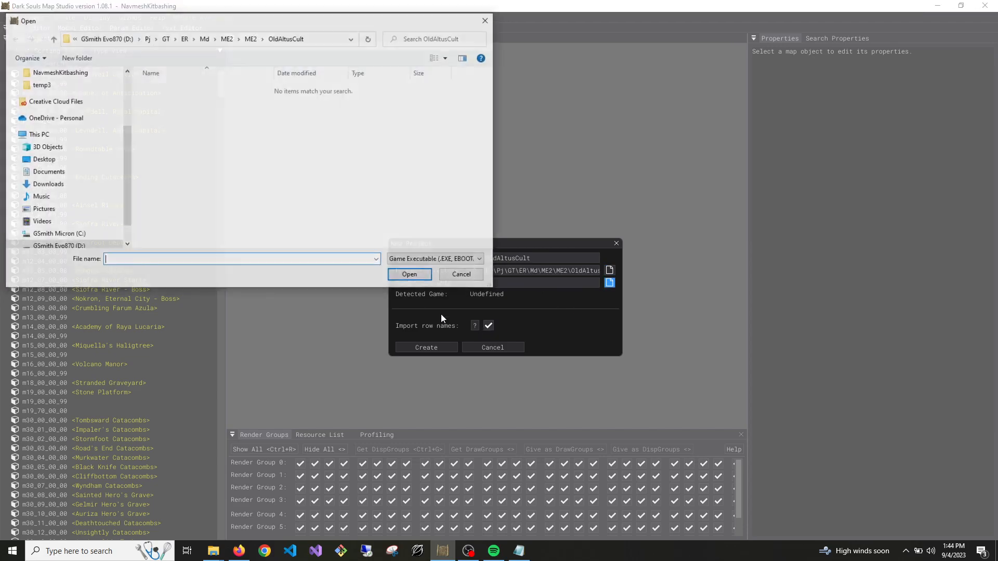
scroll(108, 219, down, 1)
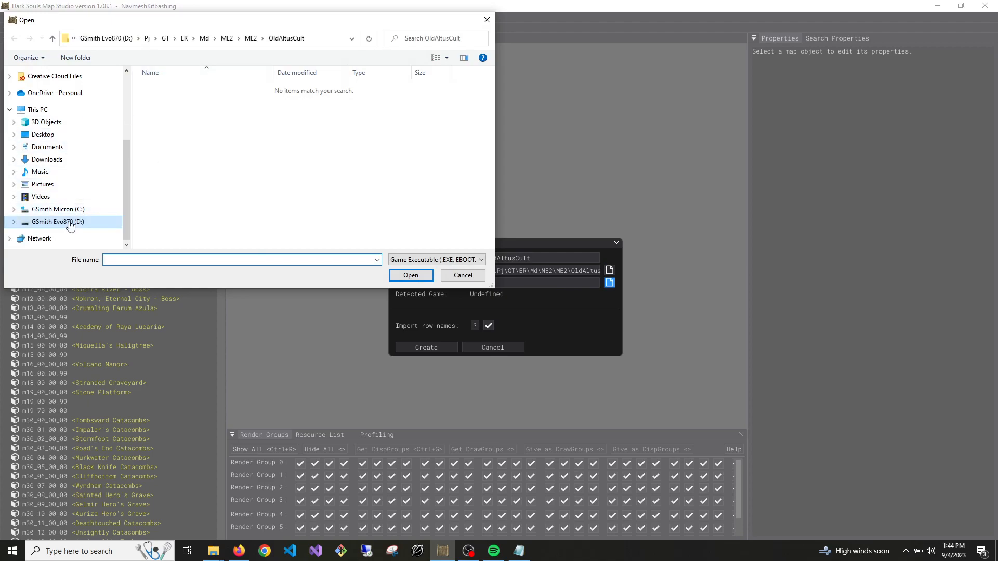
click(58, 221)
click(195, 135)
double_click(194, 135)
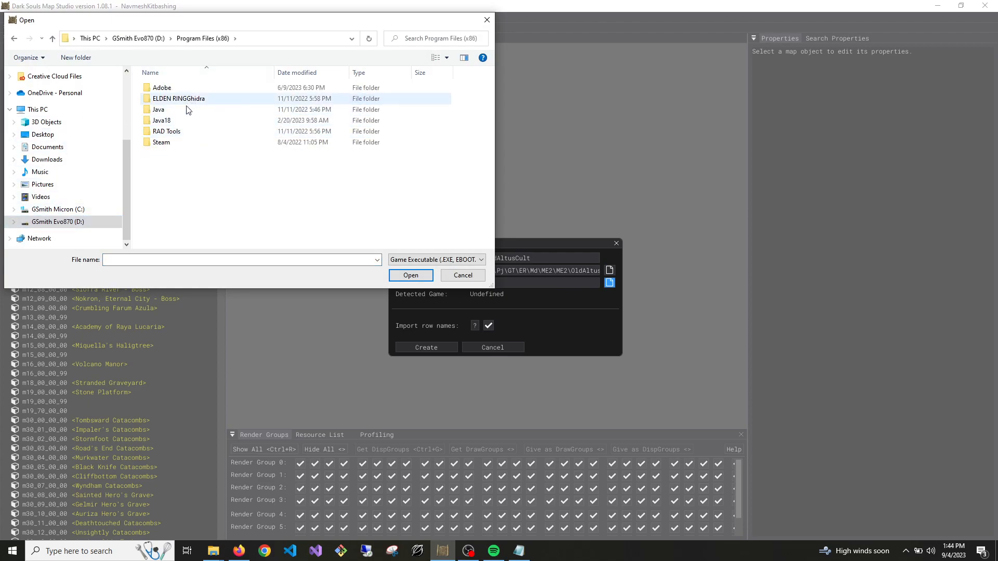
double_click(162, 142)
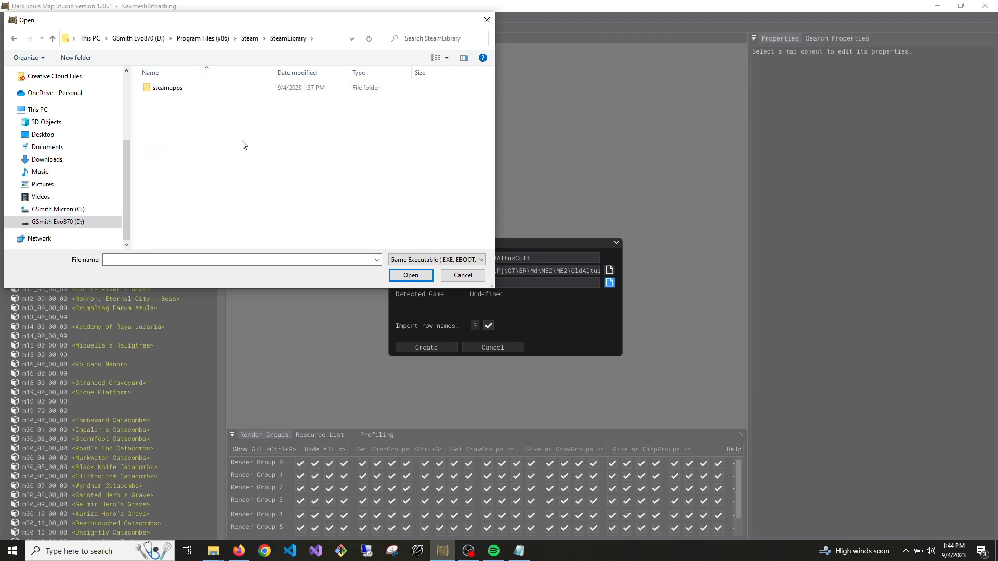
double_click(180, 90)
double_click(179, 89)
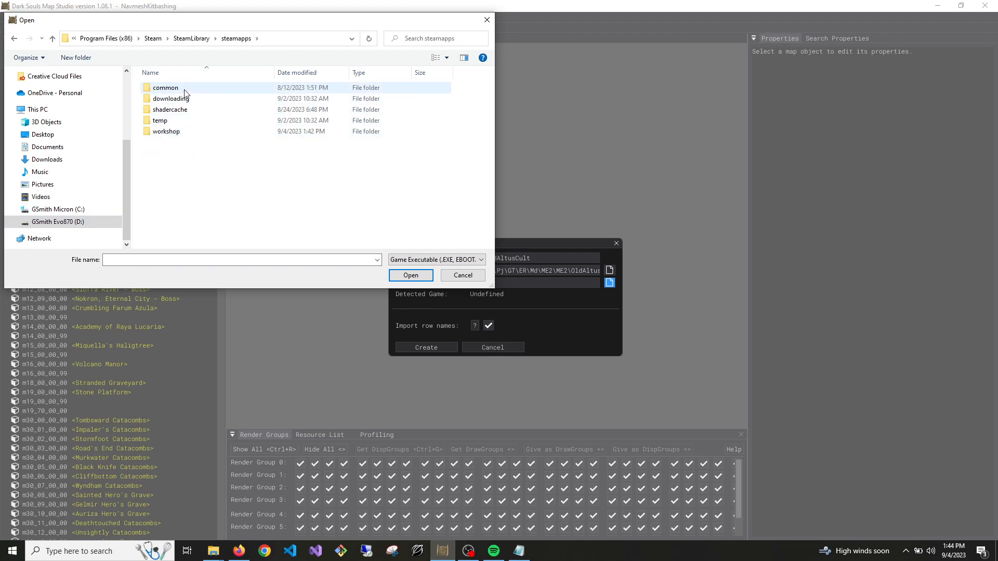
double_click(165, 88)
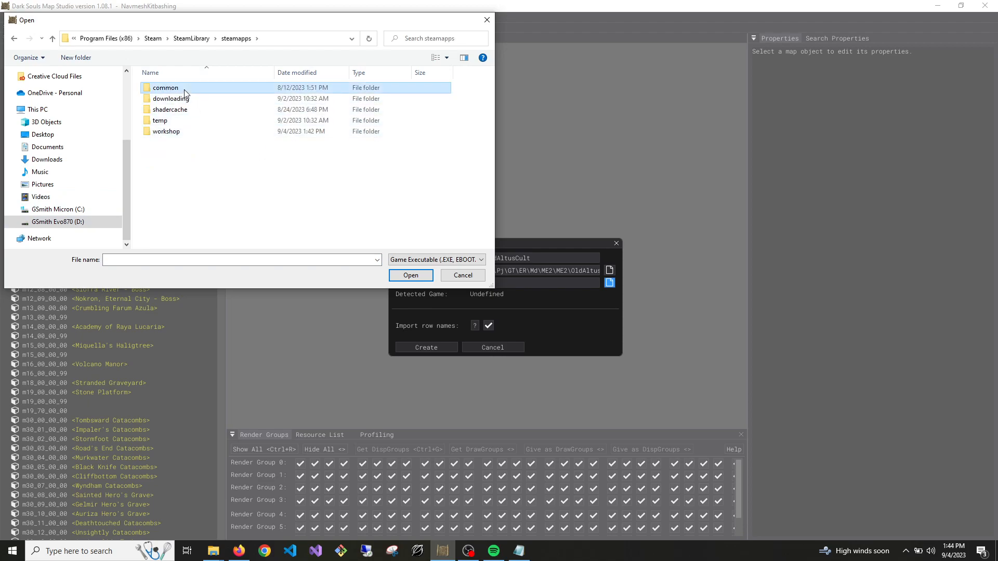
scroll(175, 145, down, 2)
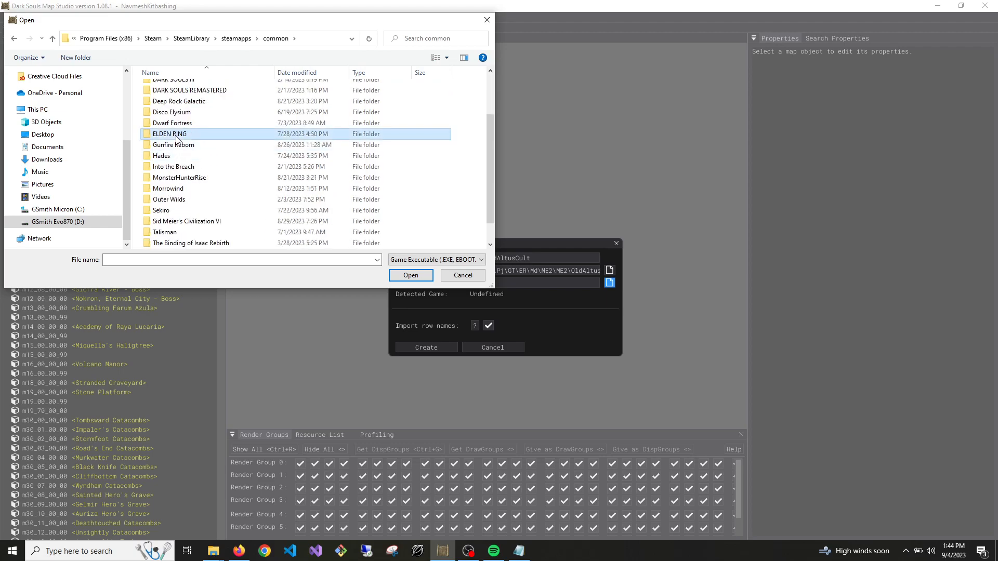
double_click(172, 133)
double_click(171, 83)
scroll(193, 156, down, 4)
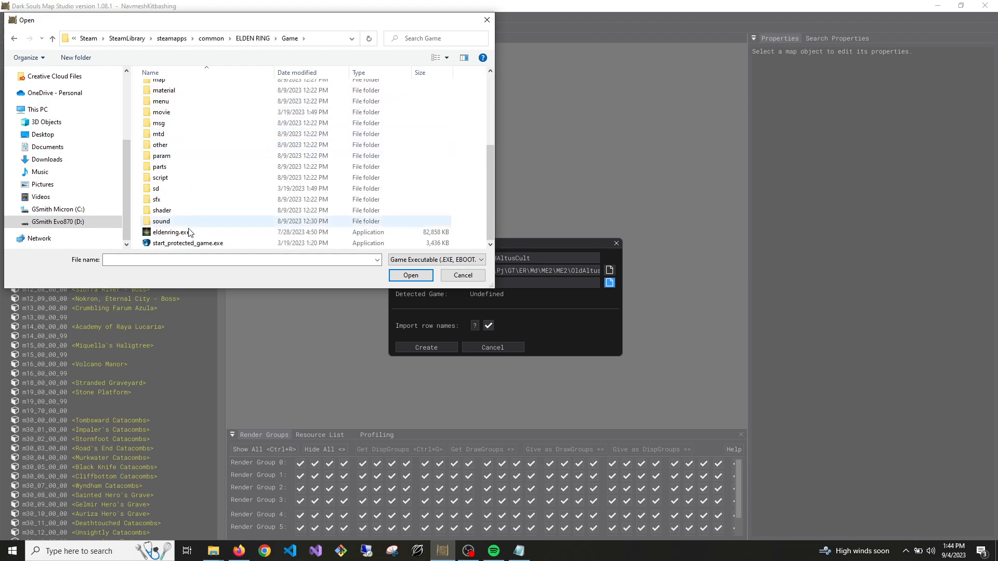
click(236, 235)
click(424, 278)
click(441, 344)
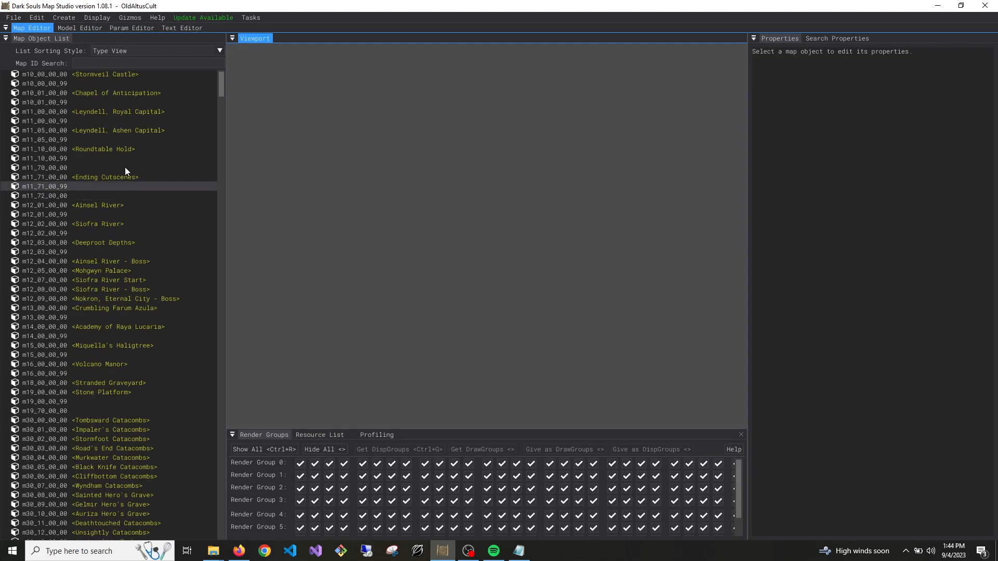
Filter the map list by "altus" and load the Old Altus Tunnel map
click(93, 62)
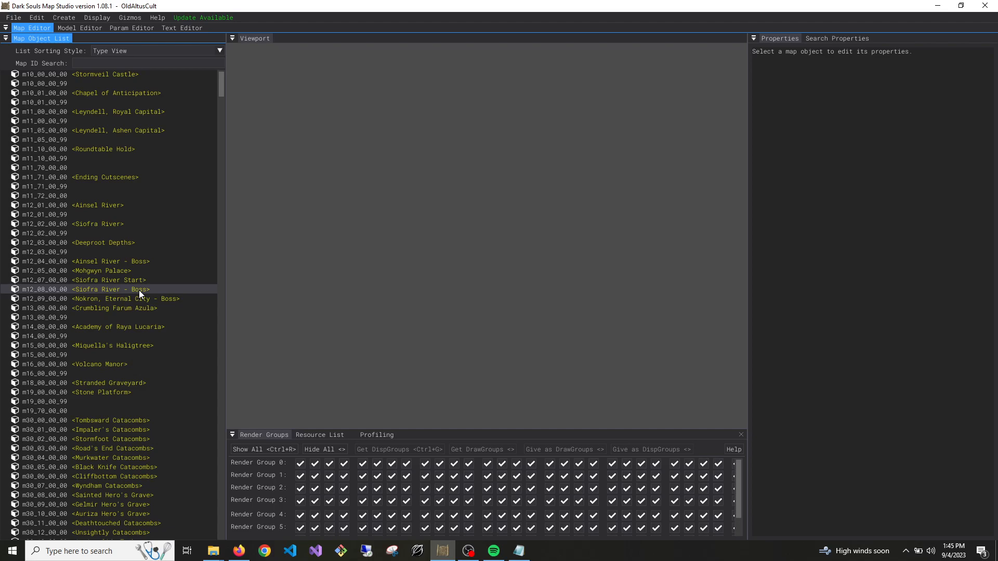
click(554, 220)
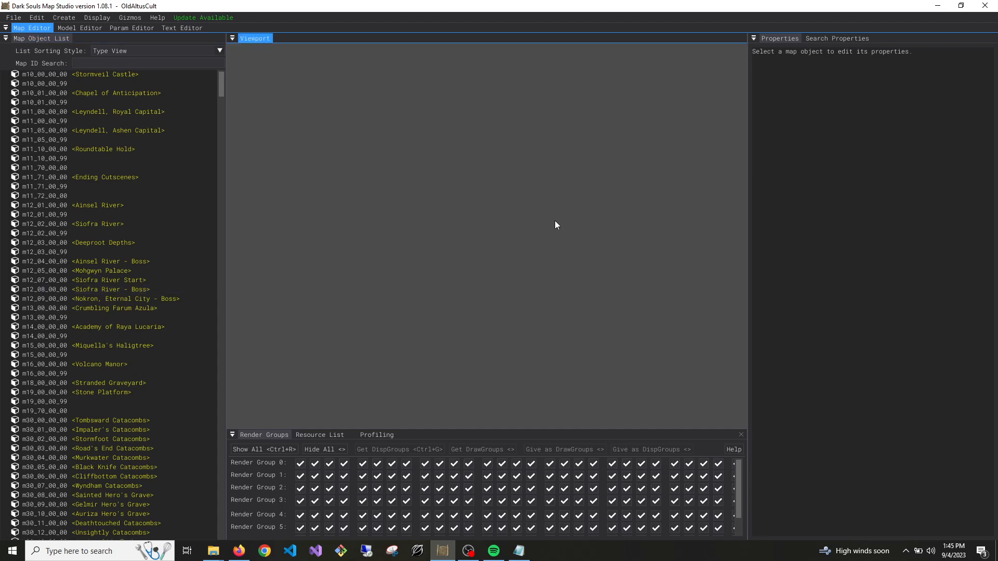
click(109, 60)
text(altus)
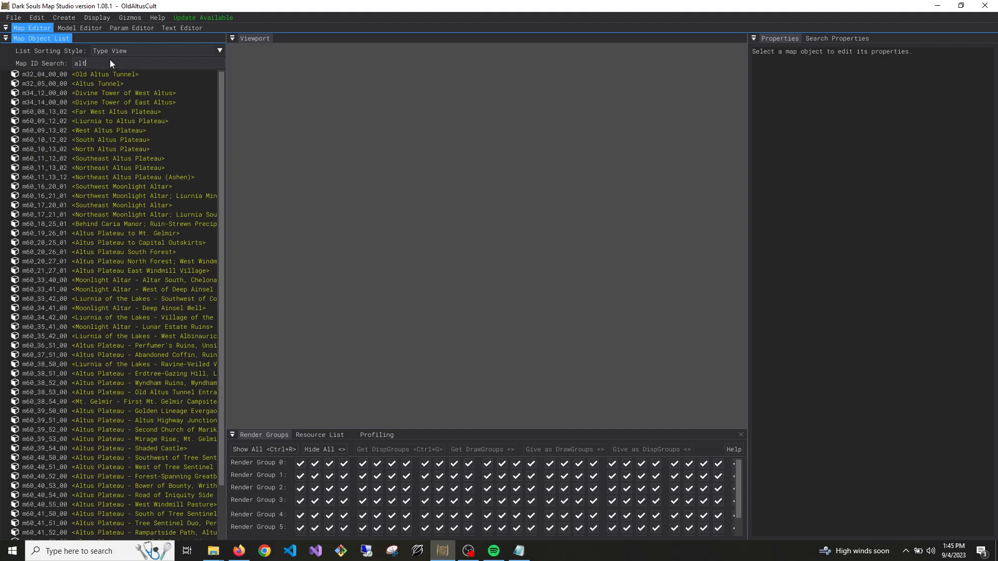
right_click(114, 73)
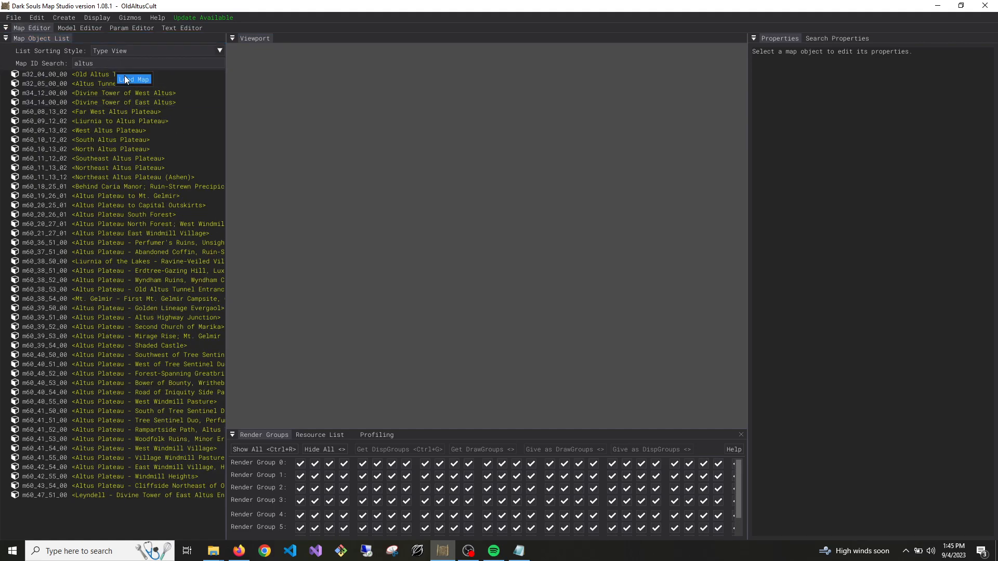
click(124, 76)
Filter the map list by "dragon" and load the Dragonbarrow Cave map
drag(116, 61, 32, 62)
text(dragon)
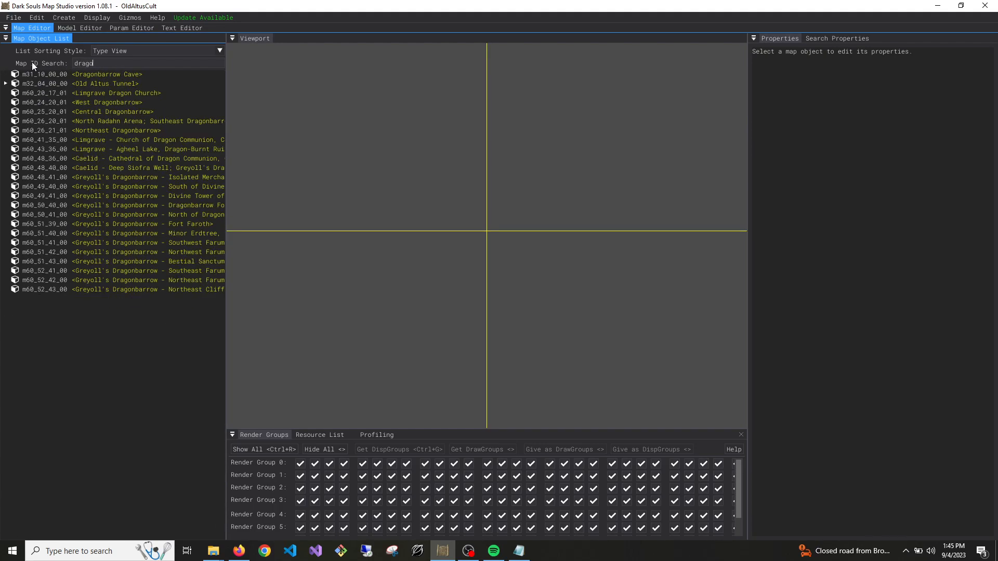
right_click(123, 74)
click(130, 77)
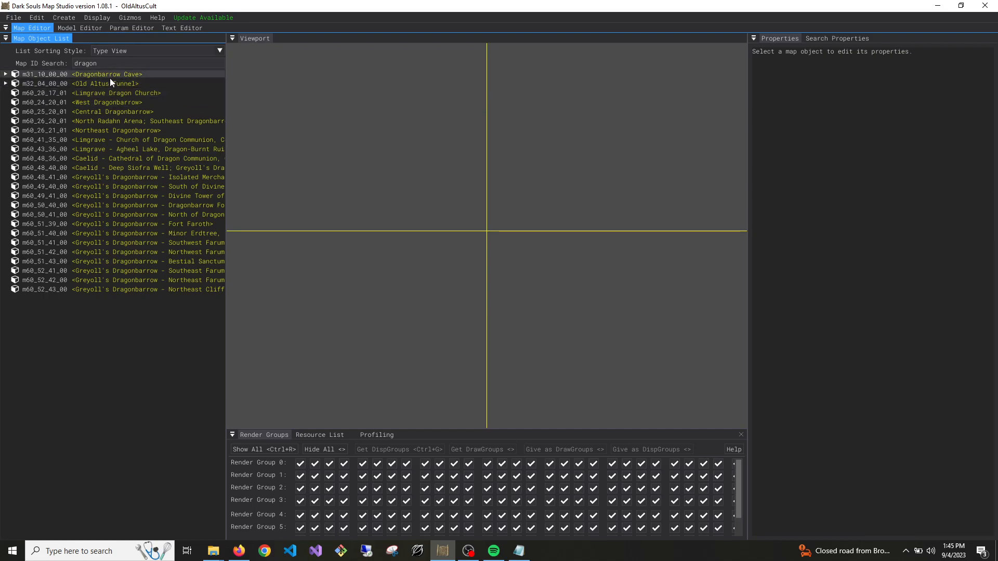
Frame the Old Altus Tunnel map and delete the untextured outer shell covering the tunnel
click(107, 84)
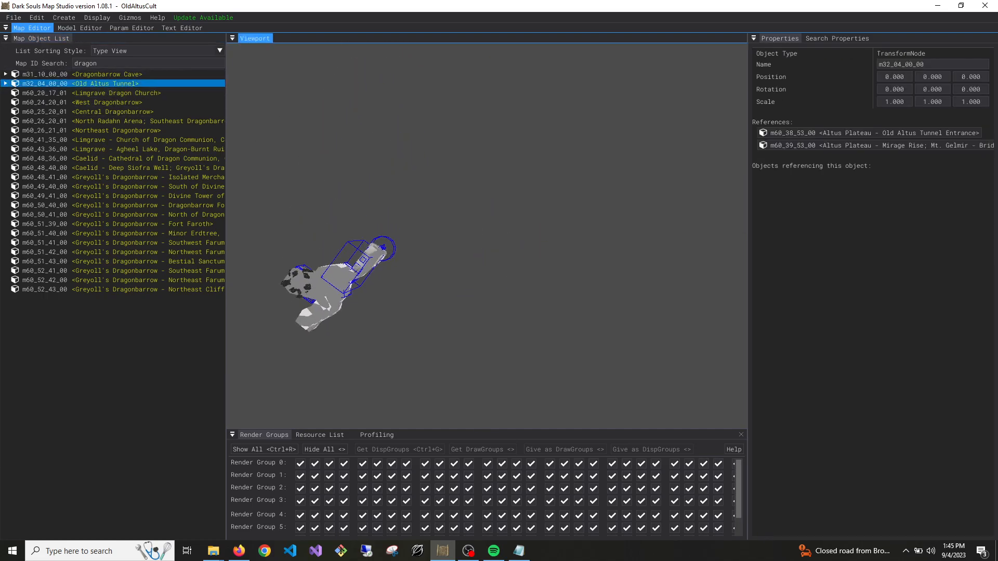
key(w)
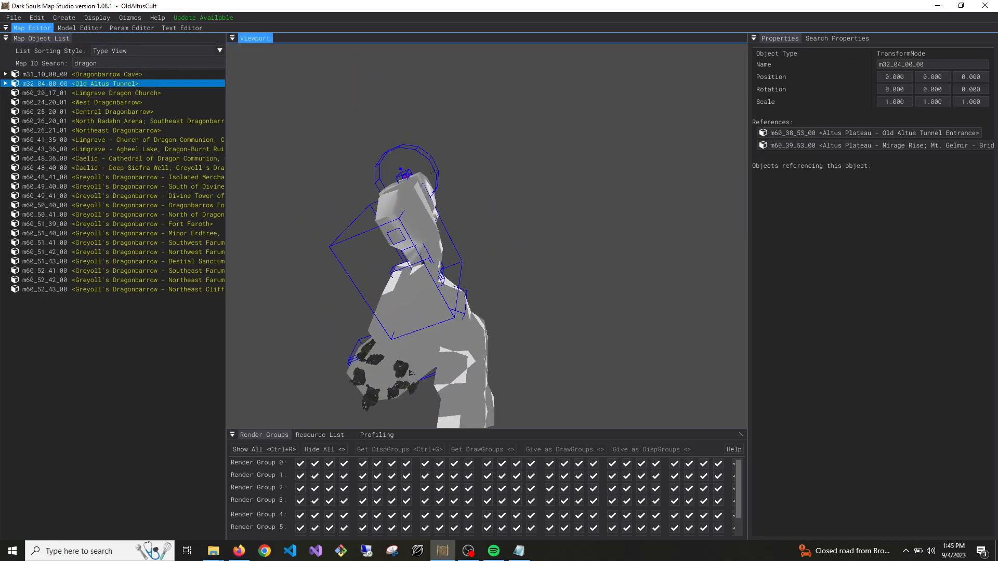
key(w)
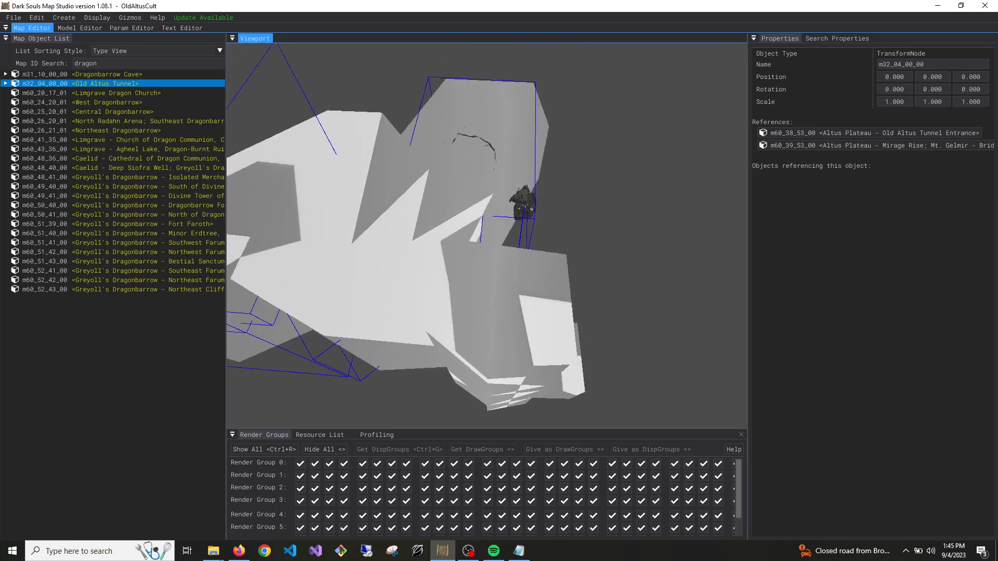
click(509, 172)
key(Delete)
Enter the Old Altus Tunnel and select the AEG020_000 cave piece surrounding the barrels
right_drag(565, 198, 660, 148)
key(w)
key(w)
key(w)
click(549, 116)
right_drag(549, 117, 545, 198)
click(557, 154)
key(s)
key(w)
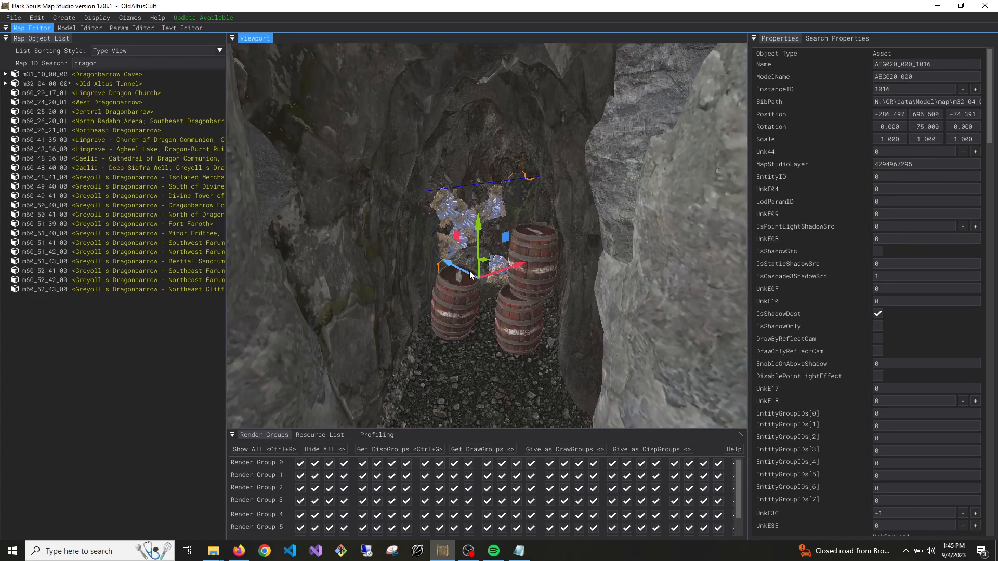
Examine the selected tunnel piece and its surroundings from inside and outside the cave
drag(470, 272, 351, 210)
key(w)
right_drag(350, 210, 167, 226)
key(s)
key(w)
key(w)
key(s)
key(w)
right_drag(432, 260, 487, 203)
key(w)
key(ctrl+z)
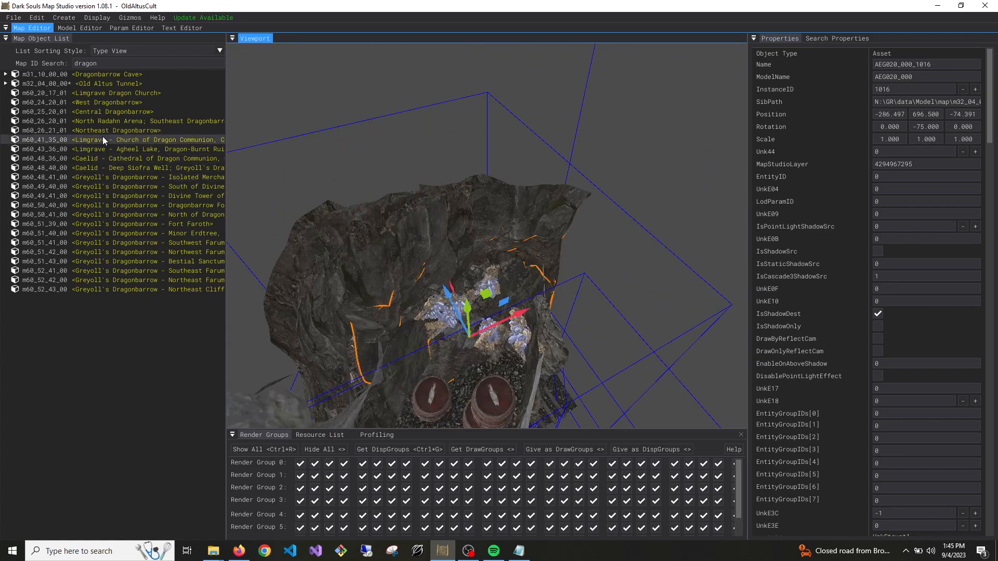
Frame the Dragonbarrow Cave map and delete the white untextured shell enclosing the cave
right_click(96, 84)
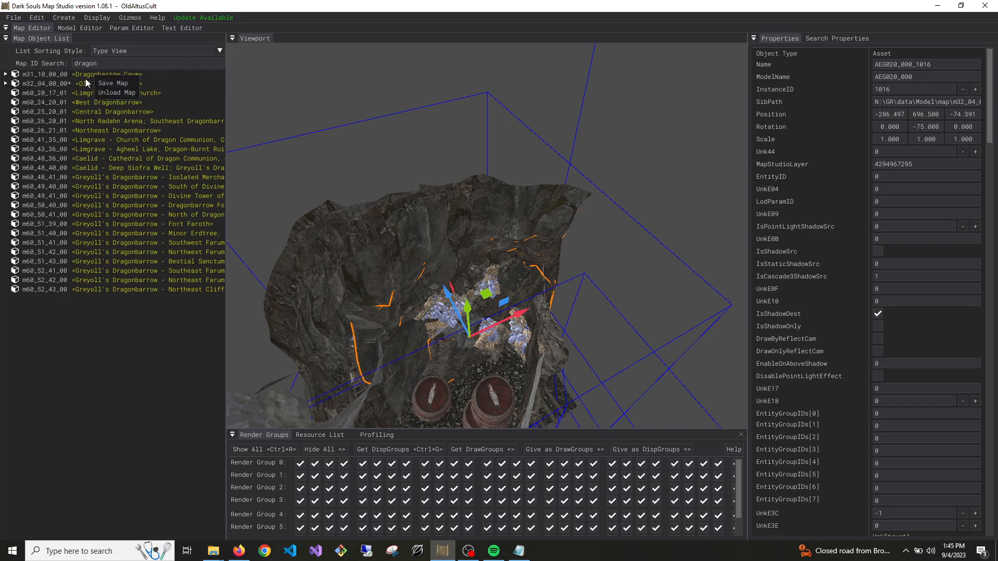
click(80, 78)
click(80, 76)
right_drag(395, 208, 457, 133)
key(w)
right_drag(494, 202, 449, 203)
key(s)
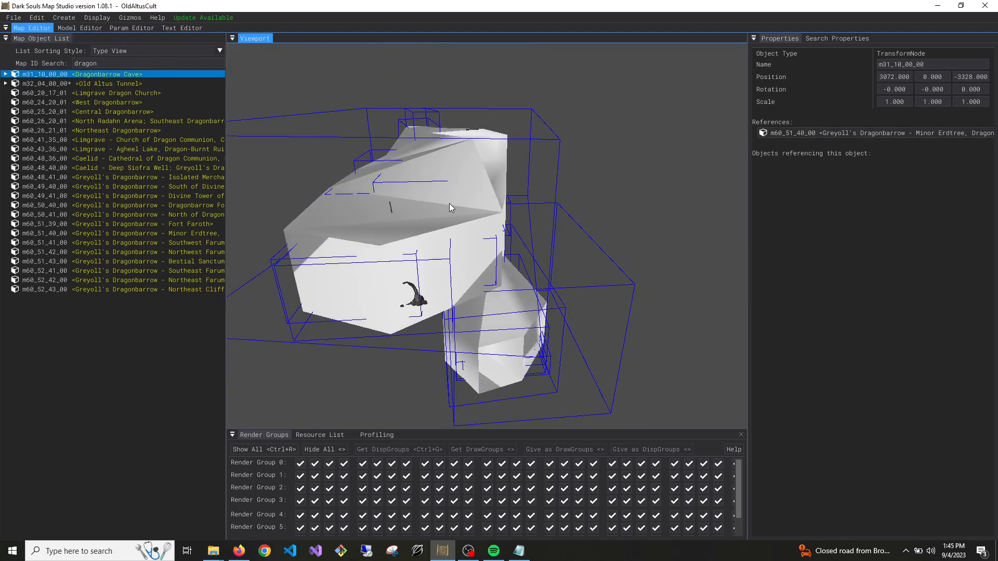
click(466, 203)
key(Delete)
Duplicate the large AEG020_537 cave chamber asset from Dragonbarrow Cave to map m32_04_00_00
key(w)
right_drag(530, 282, 640, 237)
key(w)
key(w)
click(615, 180)
key(a)
click(612, 177)
key(f)
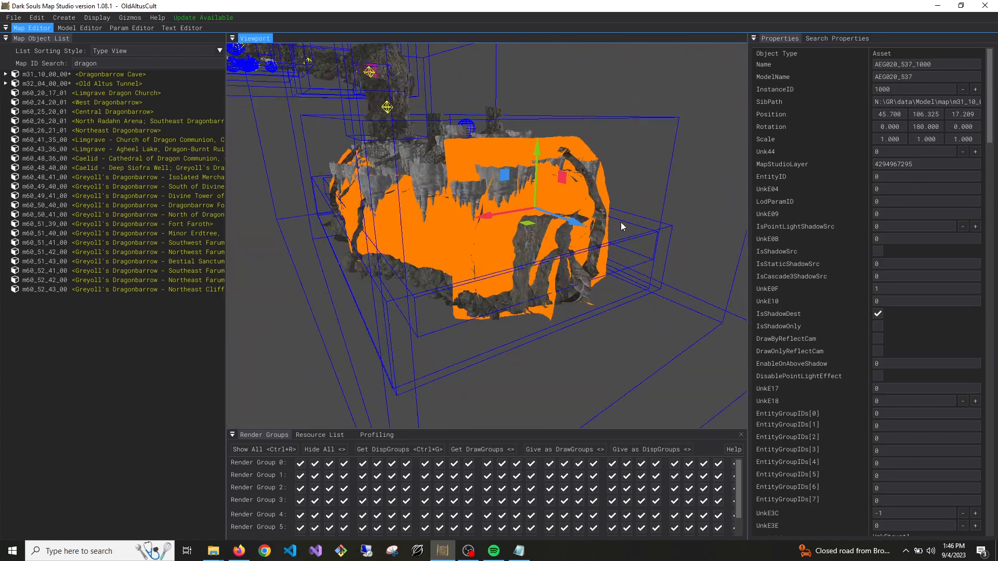
click(36, 17)
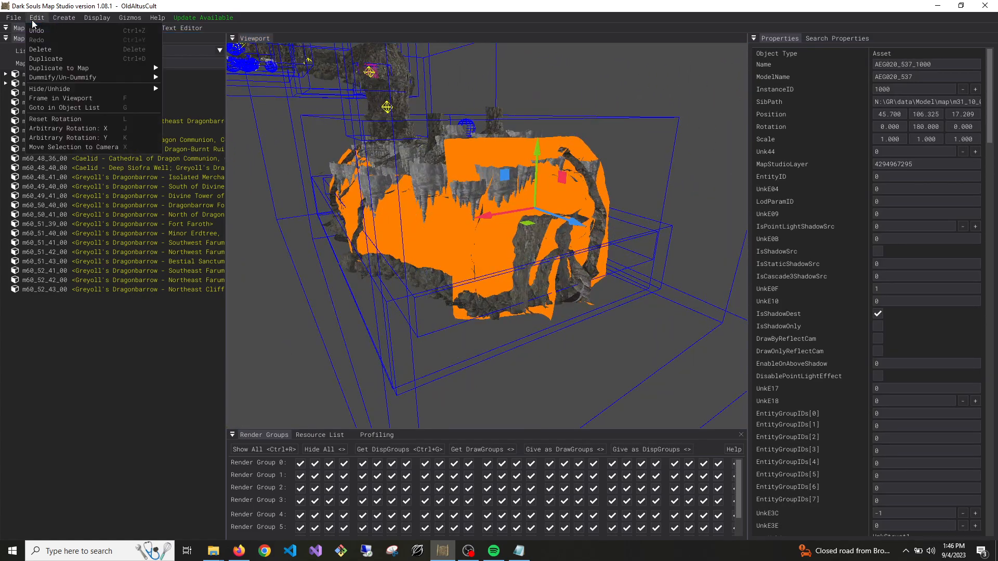
mouse_move(88, 68)
click(206, 79)
click(187, 99)
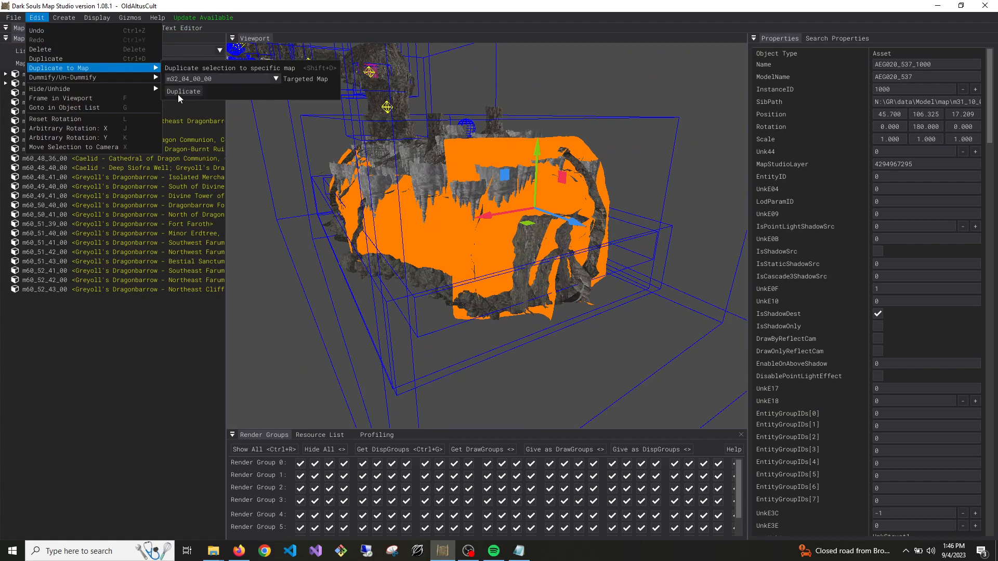
click(180, 94)
Locate the duplicated AEG020_537 chamber in the Old Altus Tunnel map and raise it to a Y position of about 226
click(84, 84)
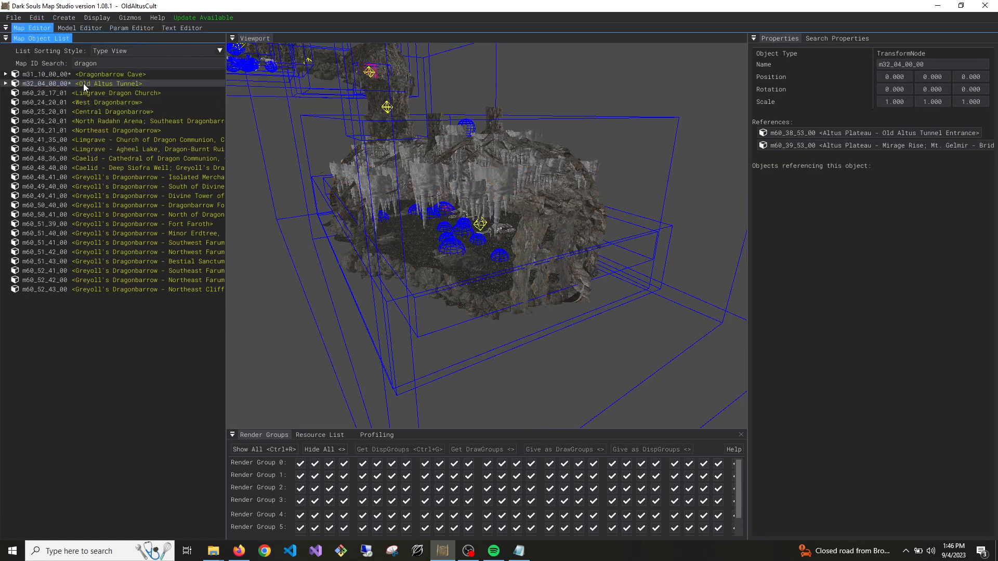
key(f)
mouse_move(531, 270)
right_down()
mouse_move(529, 218)
mouse_move(442, 218)
mouse_move(468, 197)
mouse_move(473, 177)
mouse_move(529, 266)
right_up()
key(w)
click(529, 281)
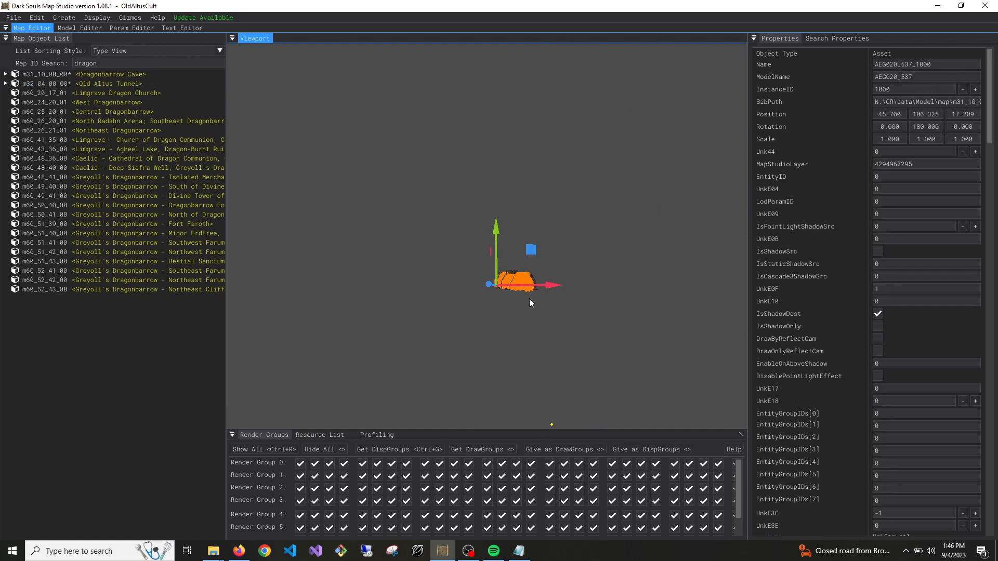
drag(498, 271, 509, 113)
right_drag(509, 112, 482, 228)
key(w)
key(s)
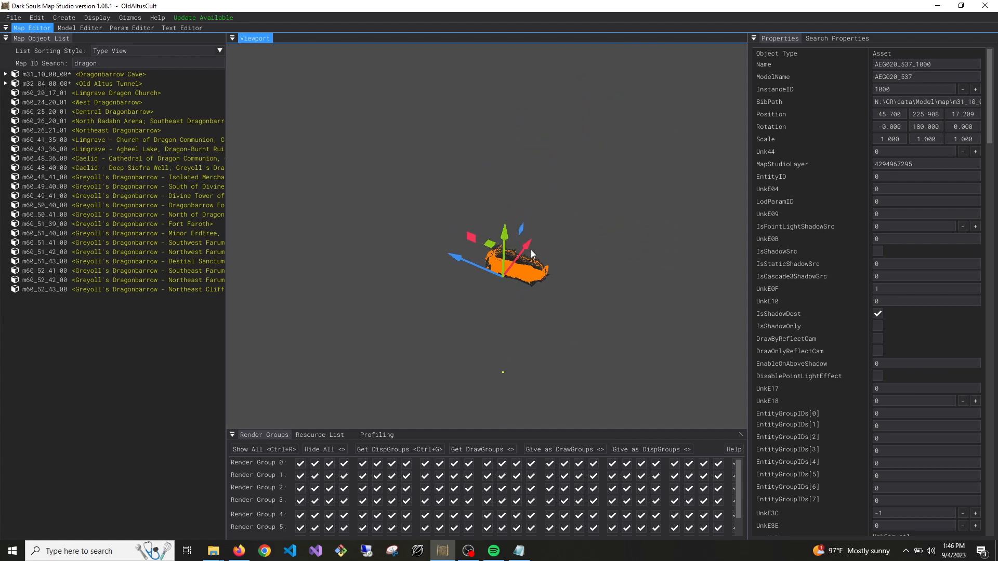
Move the duplicated AEG020_537 chamber close to the Old Altus Tunnel pieces, at a position of about -234, 720, -59
drag(504, 256, 507, 100)
right_drag(507, 151, 503, 211)
drag(438, 371, 444, 69)
right_drag(444, 69, 463, 78)
key(w)
key(s)
mouse_move(356, 232)
right_down()
mouse_move(343, 221)
mouse_move(369, 208)
mouse_move(356, 232)
right_up()
drag(357, 249, 510, 73)
key(w)
right_drag(509, 73, 557, 163)
key(s)
drag(668, 187, 312, 280)
right_drag(492, 210, 510, 251)
key(s)
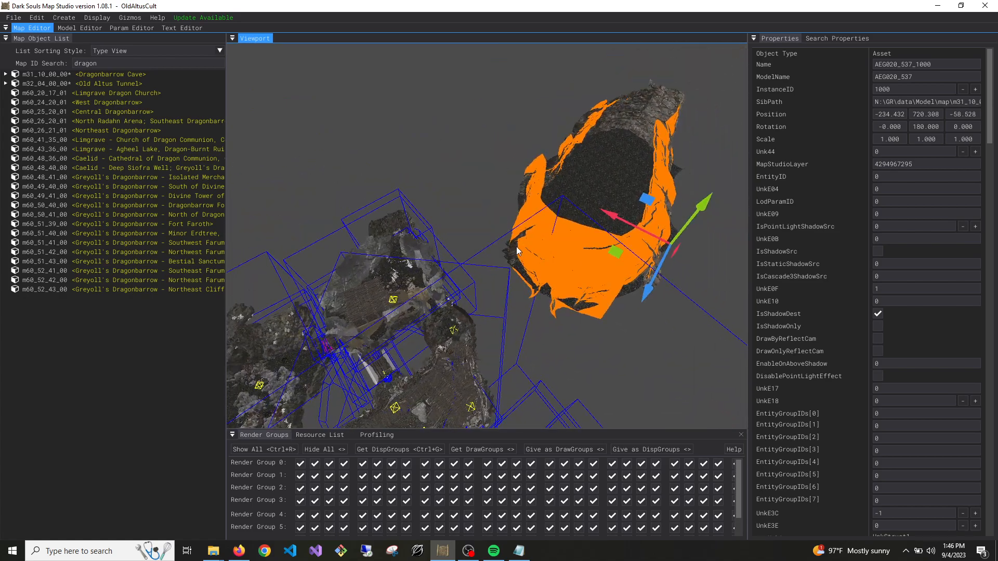
Lower the AEG020_537 chamber toward the end of the tunnel, to a position of about -275, 699, -54
drag(614, 217, 440, 136)
right_drag(440, 136, 586, 124)
key(w)
key(a)
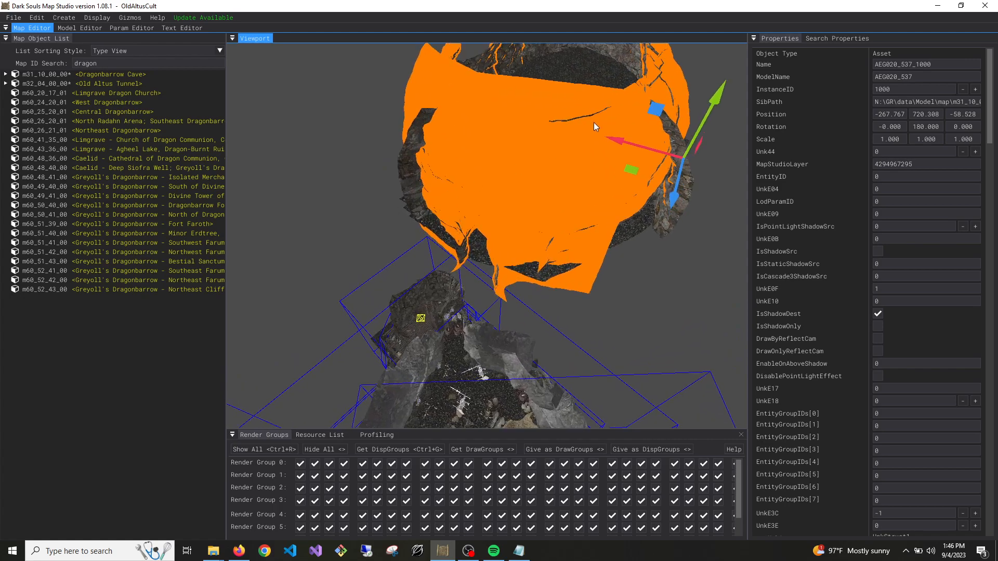
drag(691, 131, 577, 259)
key(w)
right_drag(577, 259, 599, 182)
drag(599, 182, 598, 201)
right_drag(598, 201, 578, 224)
drag(613, 204, 603, 207)
right_drag(603, 207, 612, 186)
Rotate the chamber to about 168 degrees around Y and shift it to X about -278 and Z about -53.5
key(e)
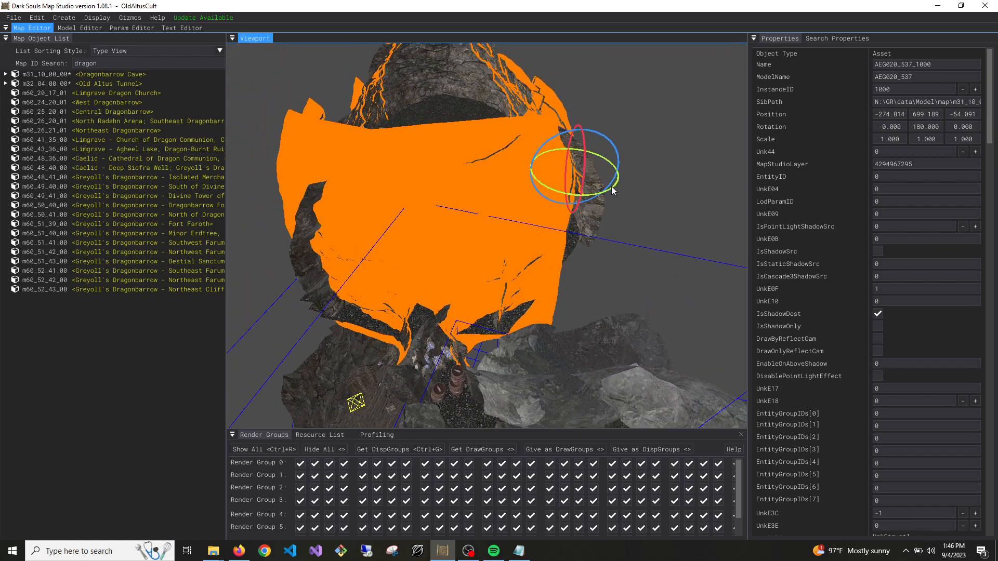
drag(614, 186, 618, 183)
key(w)
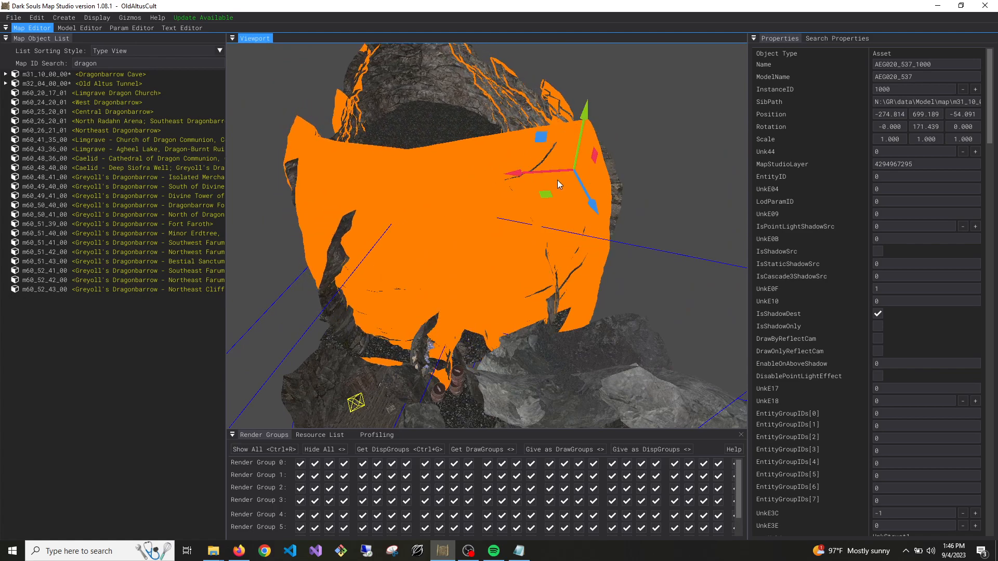
mouse_move(554, 173)
mouse_down()
mouse_move(537, 177)
mouse_move(565, 200)
mouse_move(564, 186)
mouse_move(521, 177)
mouse_move(555, 187)
mouse_up()
key(e)
key(w)
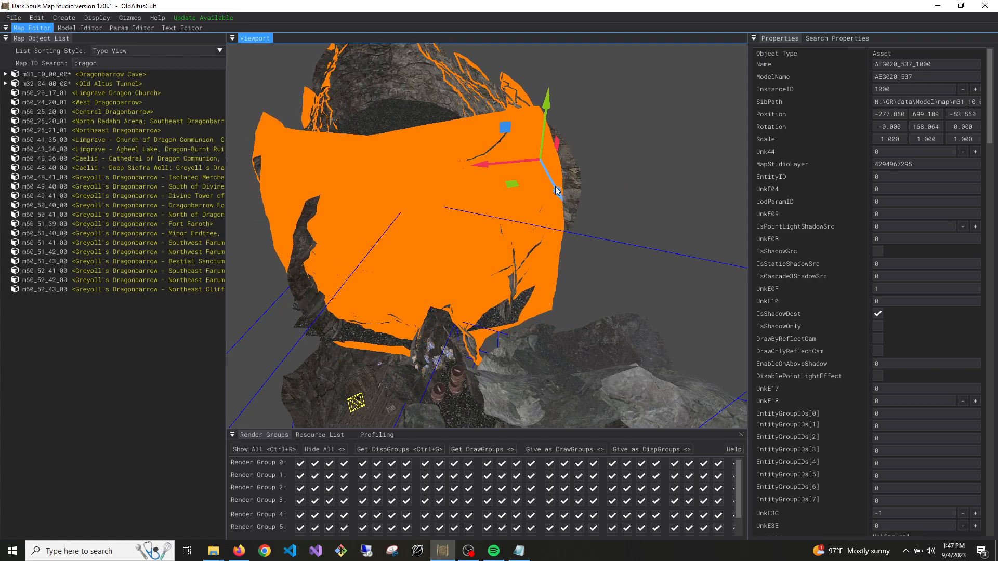
Nudge the chamber along X against the tunnel opening and delete the unwanted piece at the join
drag(507, 161, 500, 161)
right_drag(500, 161, 323, 213)
key(w)
Fine-tune the chamber's fit with the tunnel to a position of about -278.9, 698.6, -52.3 and check the join
key(w)
key(s)
click(477, 225)
key(Delete)
key(w)
key(w)
key(w)
click(469, 329)
key(s)
right_drag(469, 328, 556, 244)
key(w)
key(s)
drag(680, 154, 678, 165)
key(w)
right_drag(678, 165, 509, 257)
key(w)
key(s)
key(s)
key(s)
key(w)
key(s)
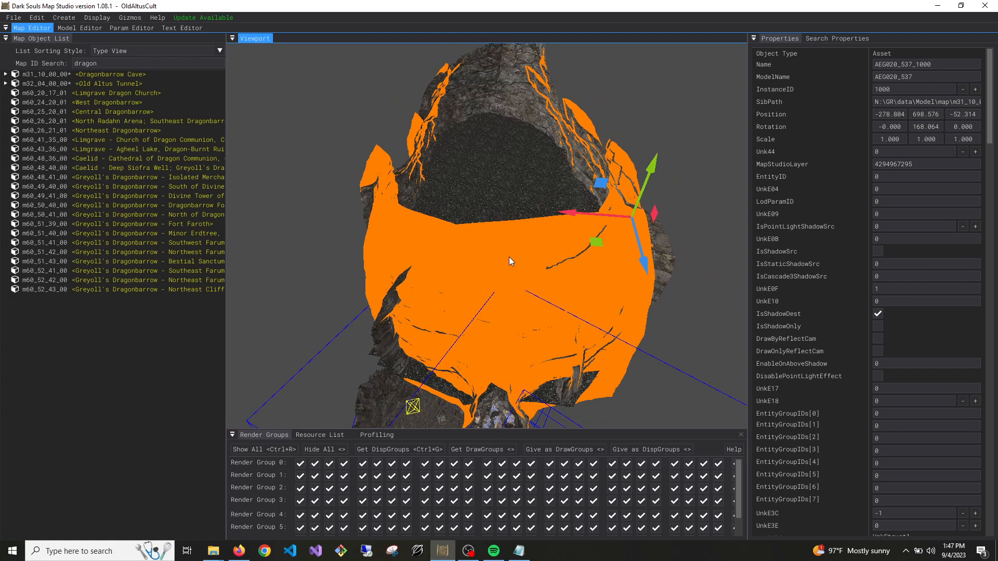
Unload the Old Altus Tunnel and Dragonbarrow Cave maps
right_click(83, 76)
right_drag(507, 226, 535, 233)
key(s)
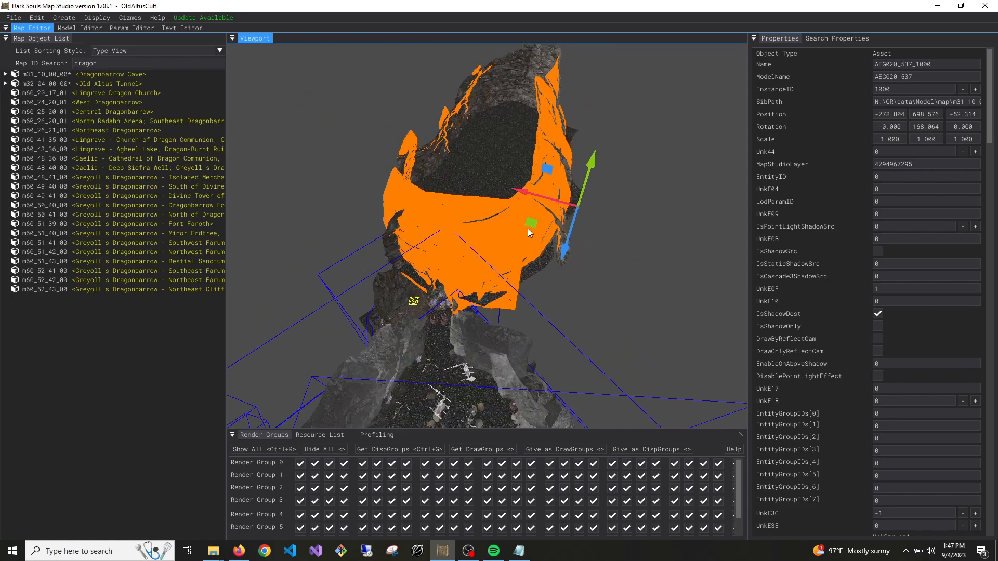
right_click(92, 83)
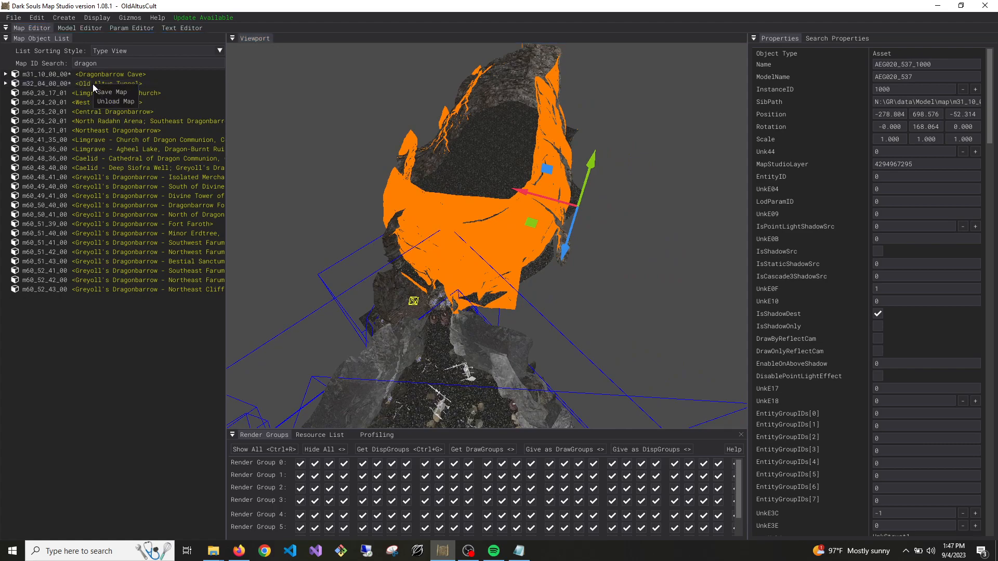
click(111, 100)
right_click(85, 75)
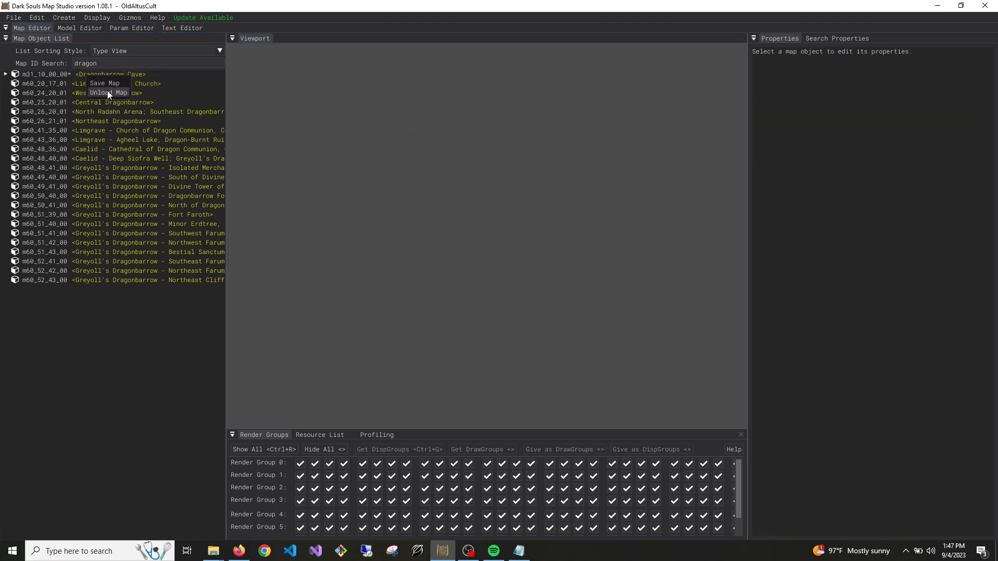
click(108, 92)
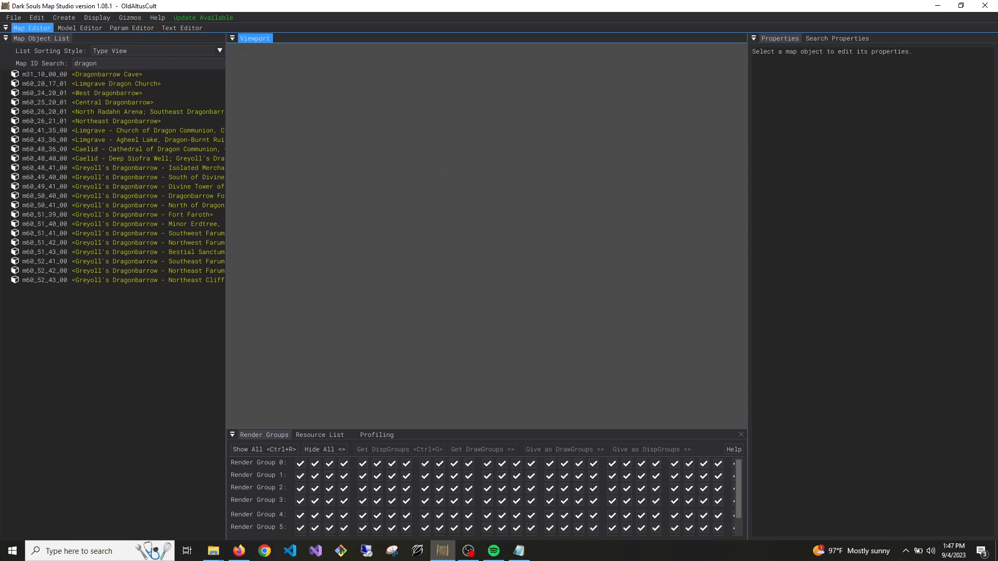
Close the map editor and return to the desktop
key(alt+Tab)
key(super+d)
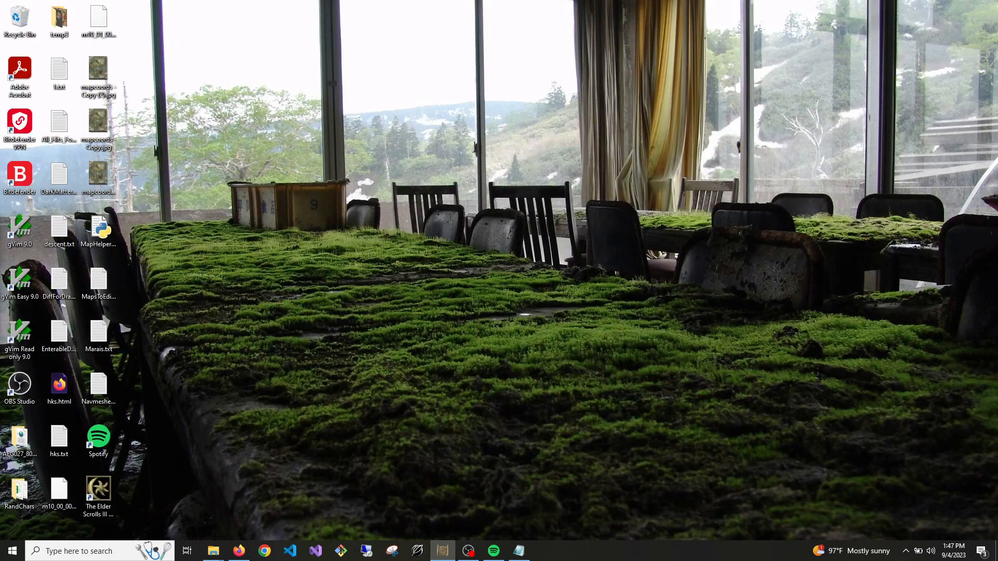
key(super+d)
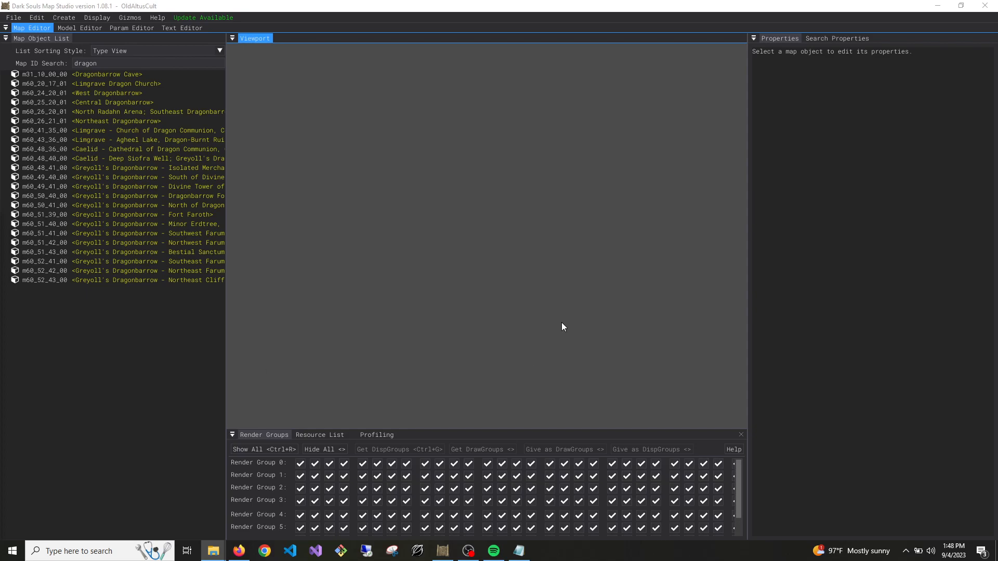
click(575, 340)
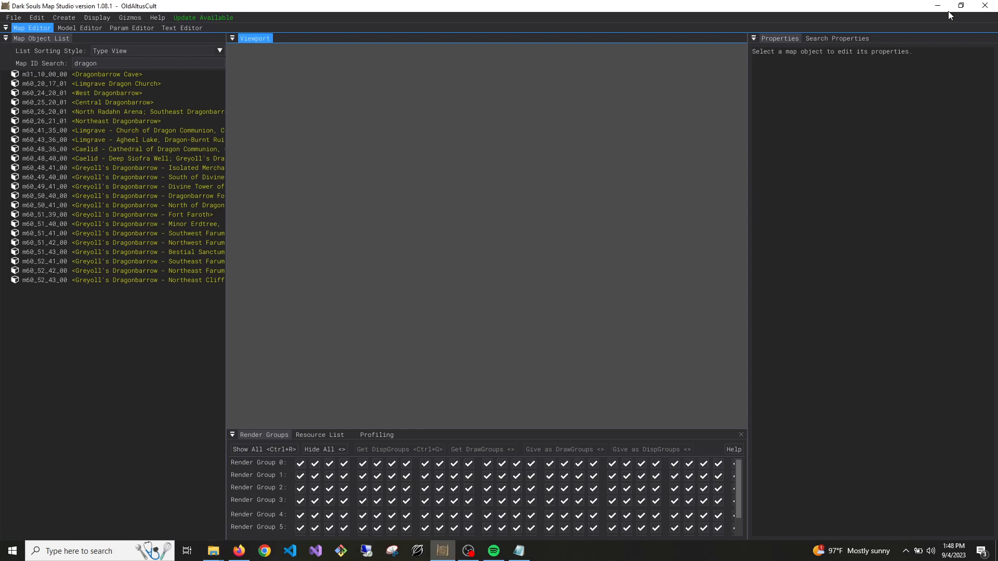
click(987, 7)
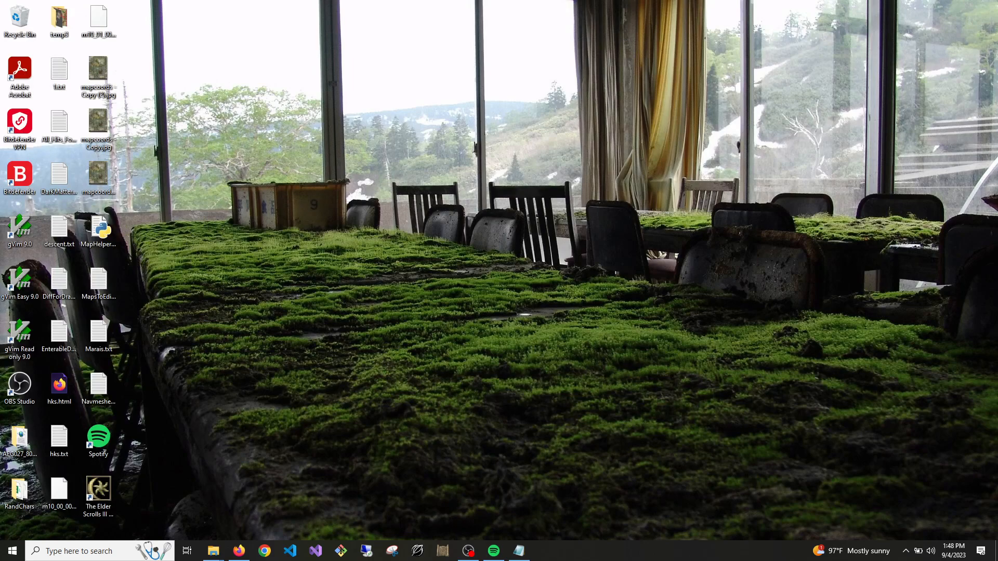
Look through the NewMapExamples map\mapstudio folder in File Explorer and return to the NewMapExamples folder
drag(0, 250, 697, 166)
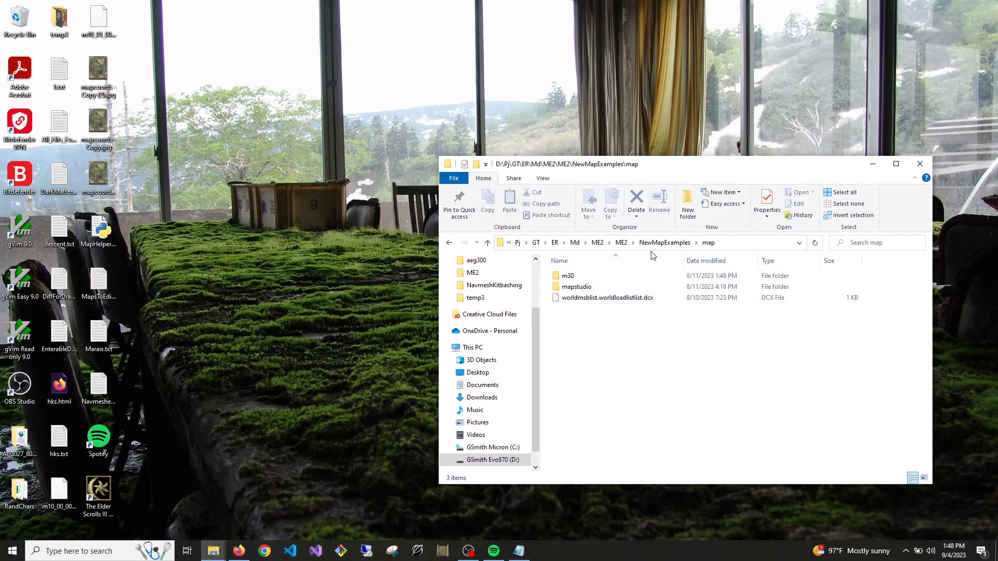
click(570, 288)
double_click(570, 288)
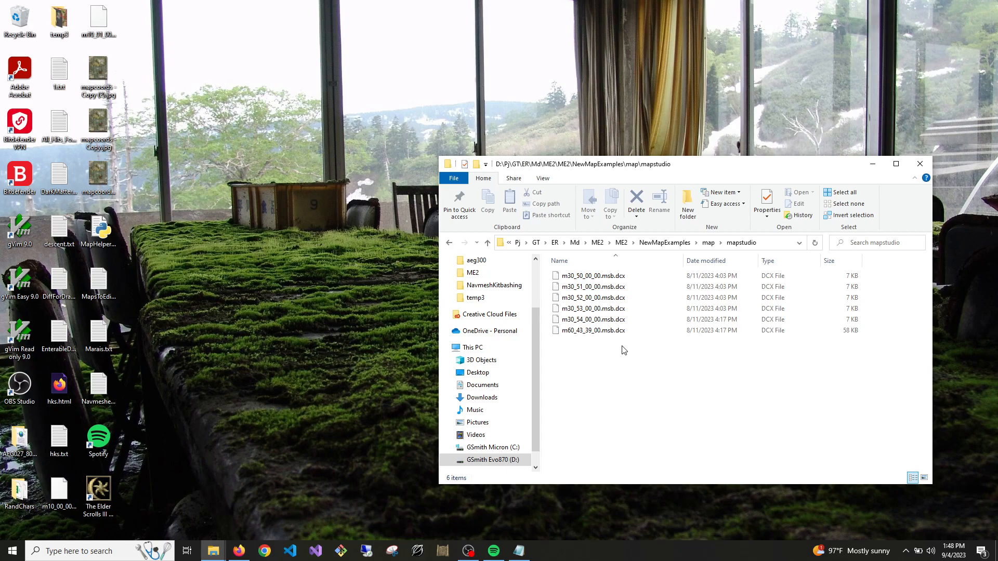
click(488, 244)
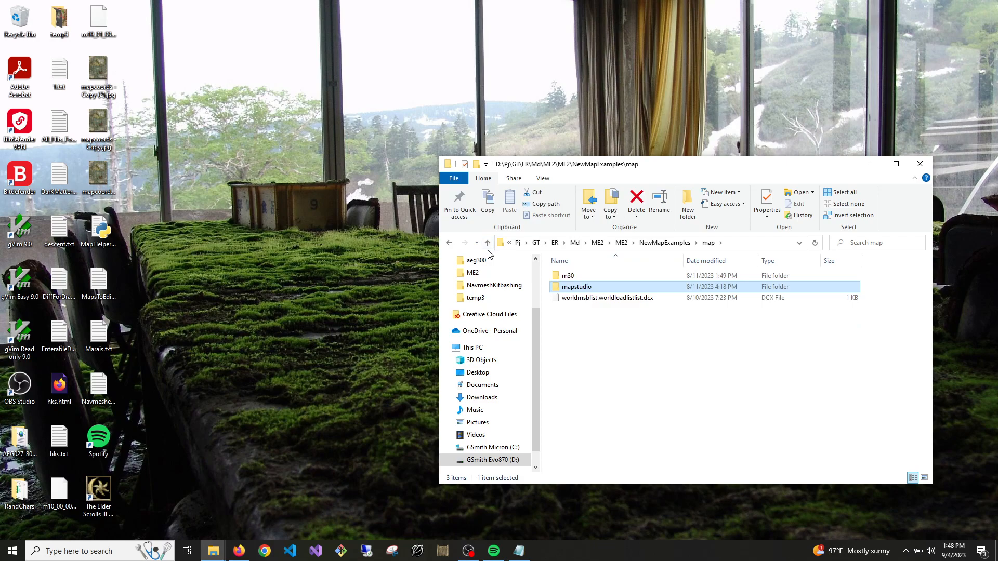
click(488, 244)
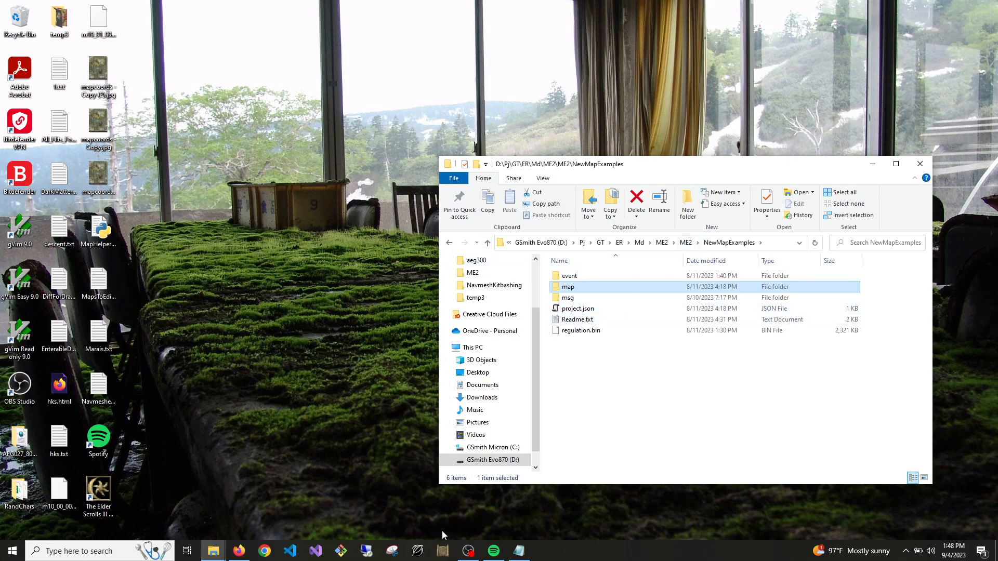
Restart Dark Souls Map Studio and open the recent project NavmeshKitbashing
click(443, 550)
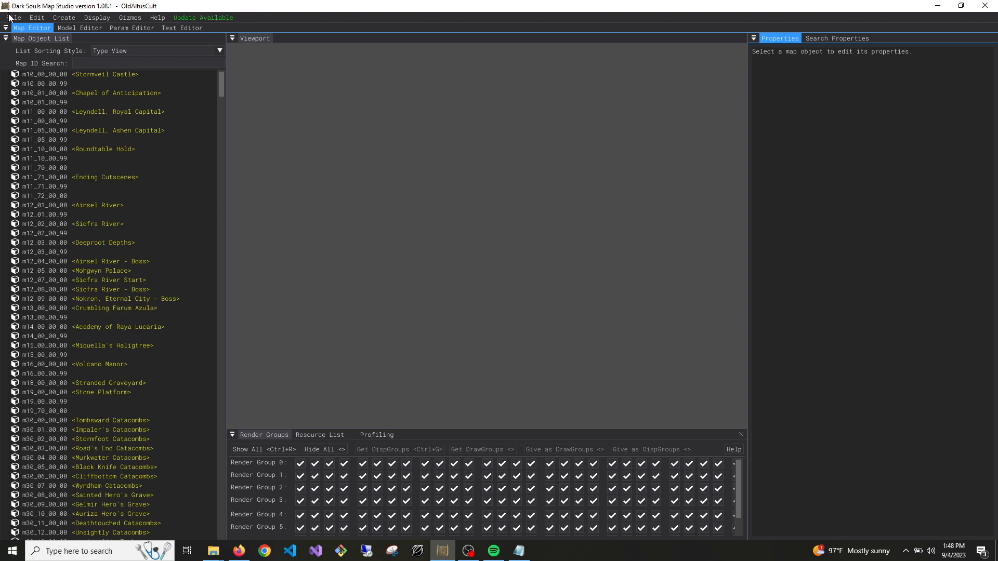
click(11, 16)
mouse_move(67, 59)
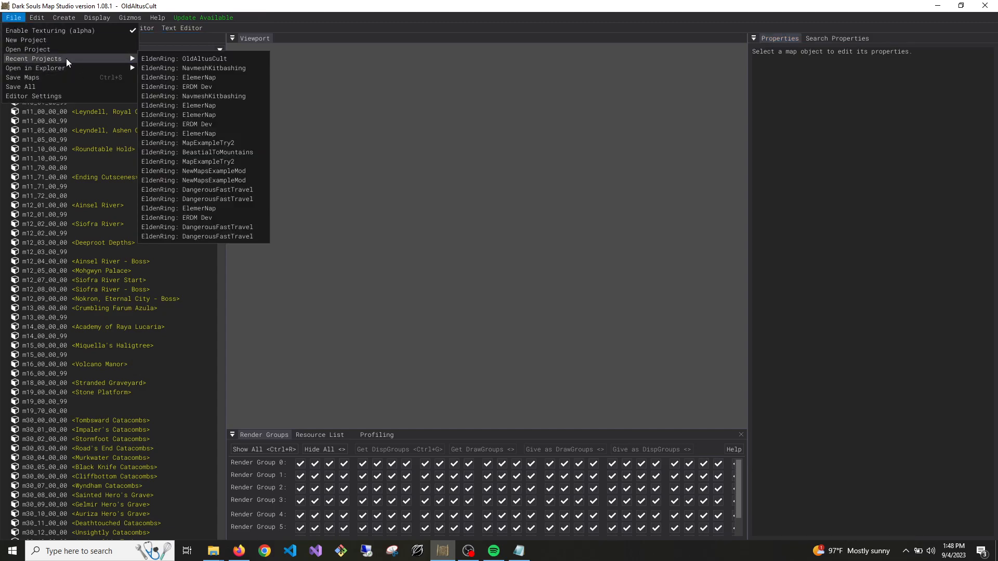
click(208, 69)
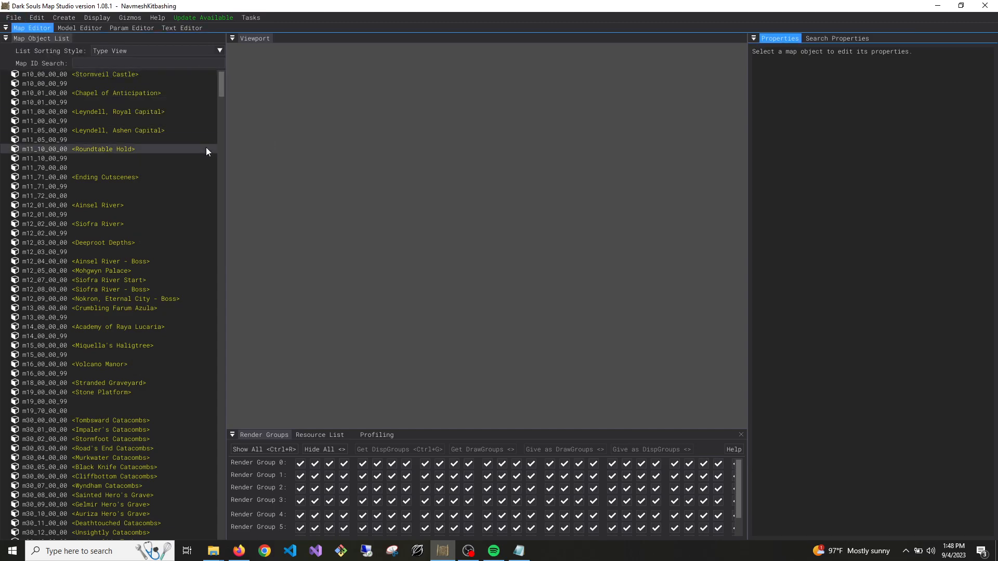
Filter the map list by "drag" and load the m31_10_00_00 Dragonbarrow Cave map
scroll(156, 154, down, 5)
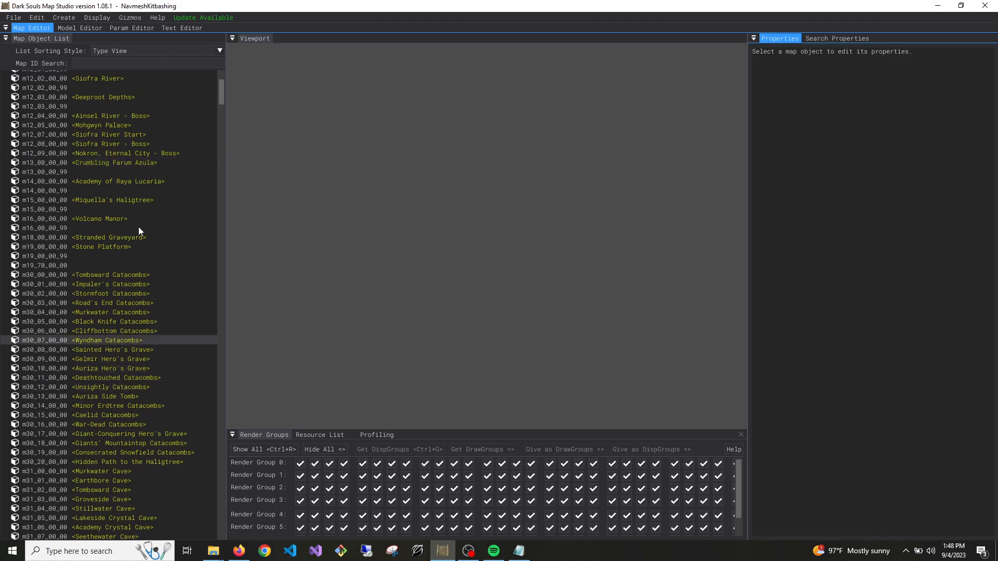
click(113, 61)
text(drag)
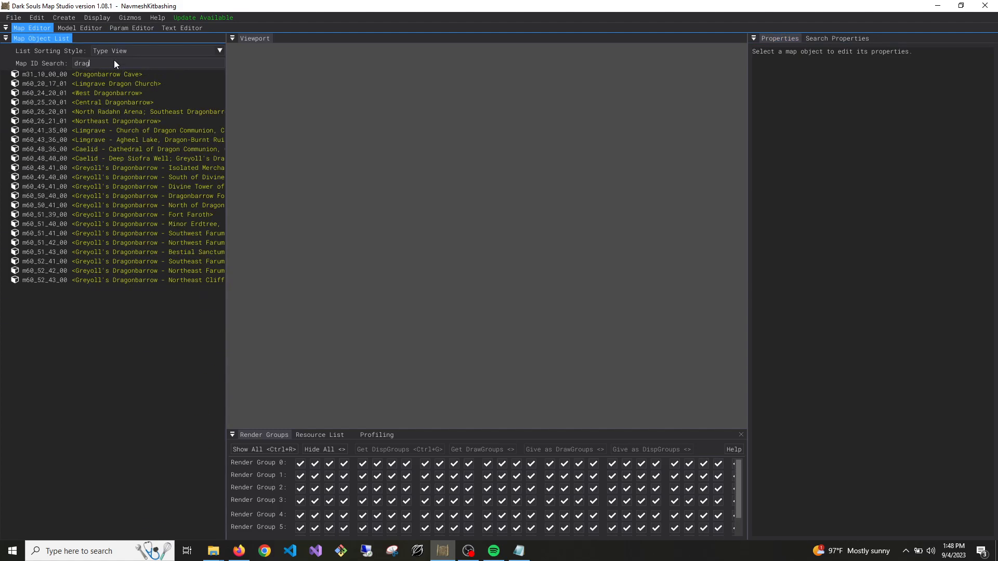
click(134, 86)
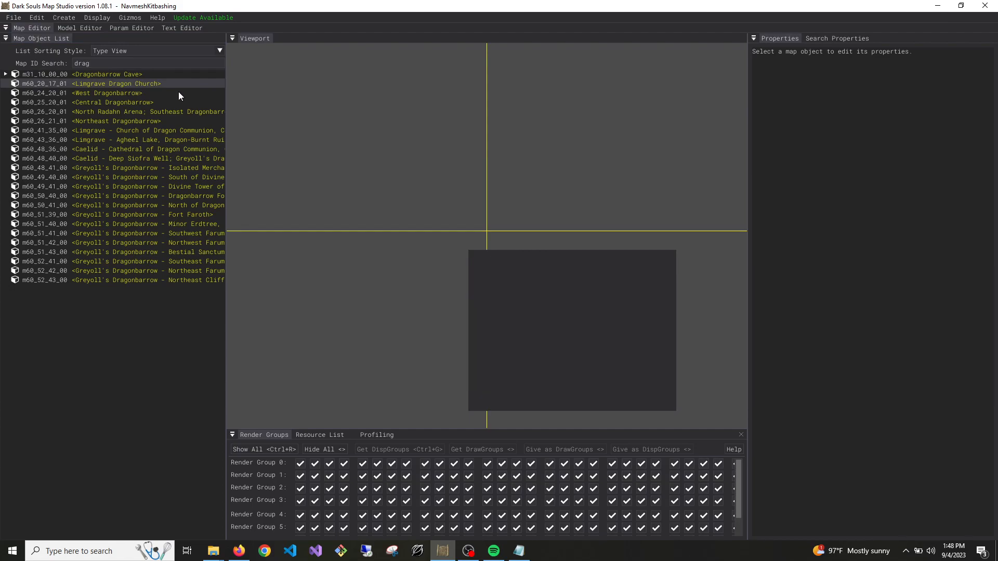
right_drag(354, 182, 363, 156)
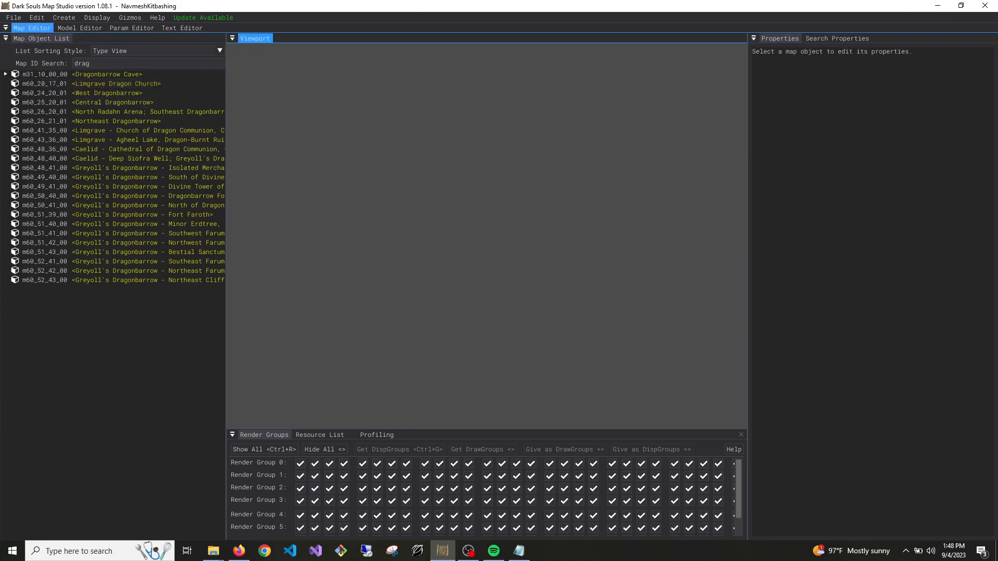
Frame the loaded Dragonbarrow Cave map and examine the cave interior
double_click(64, 74)
right_drag(385, 208, 409, 130)
key(w)
key(s)
key(w)
key(w)
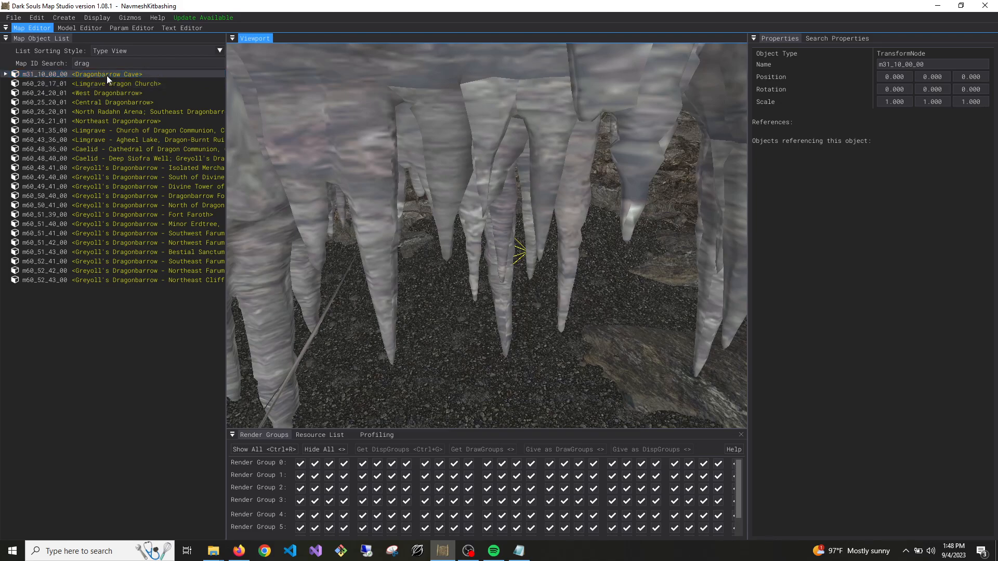
Unload the Dragonbarrow Cave map and close the map editor
right_click(83, 75)
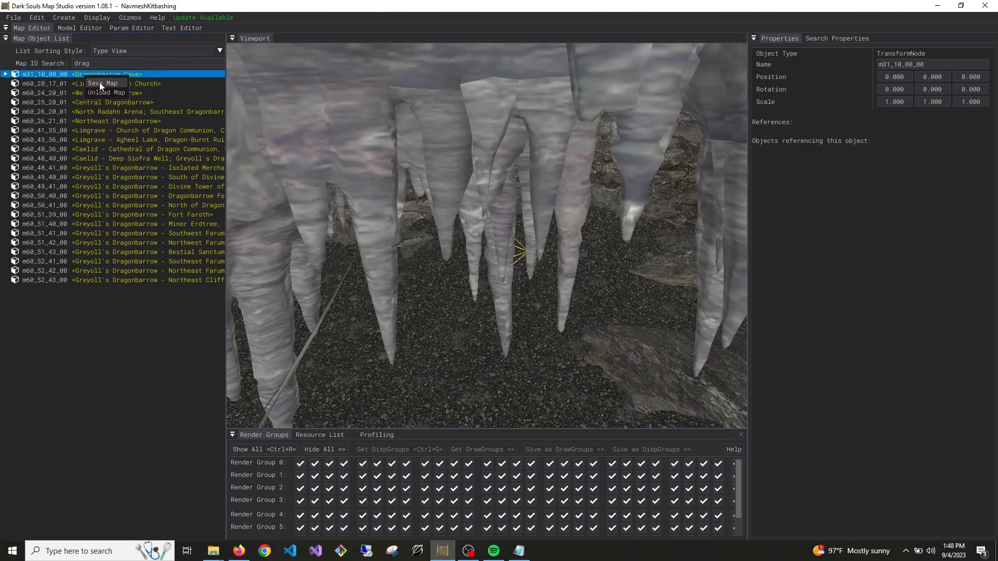
click(107, 94)
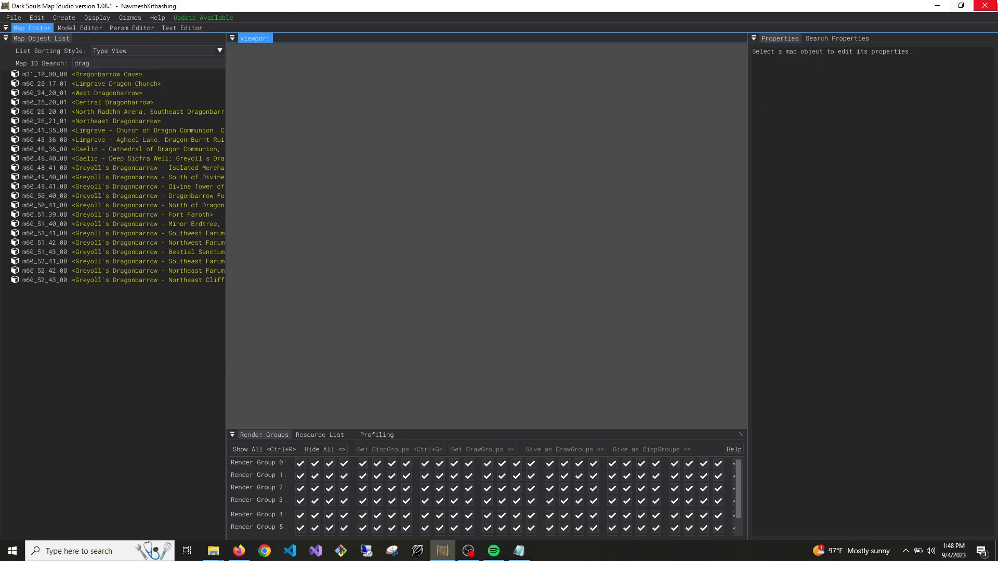
click(985, 6)
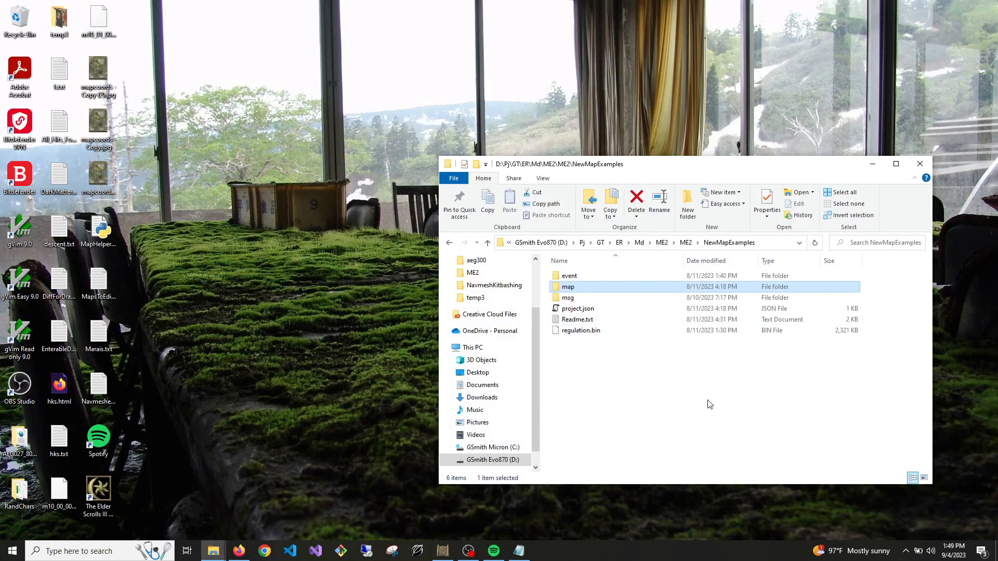
Locate m31_10_00_00.msb.dcx in the NavmeshKitbashing project's map\MapStudio folder using File Explorer, and return to the map folder
click(711, 406)
click(686, 243)
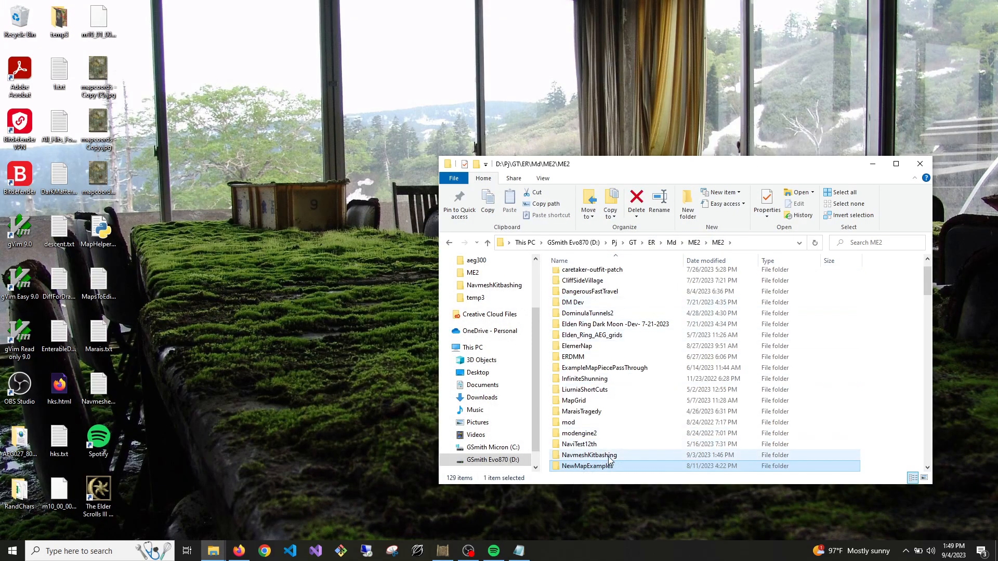
double_click(609, 457)
click(574, 299)
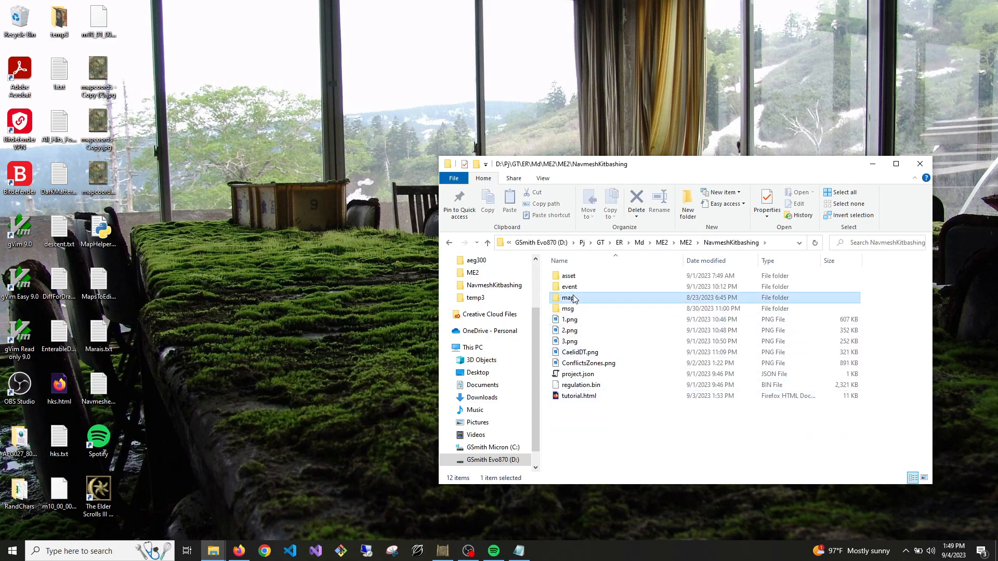
double_click(574, 299)
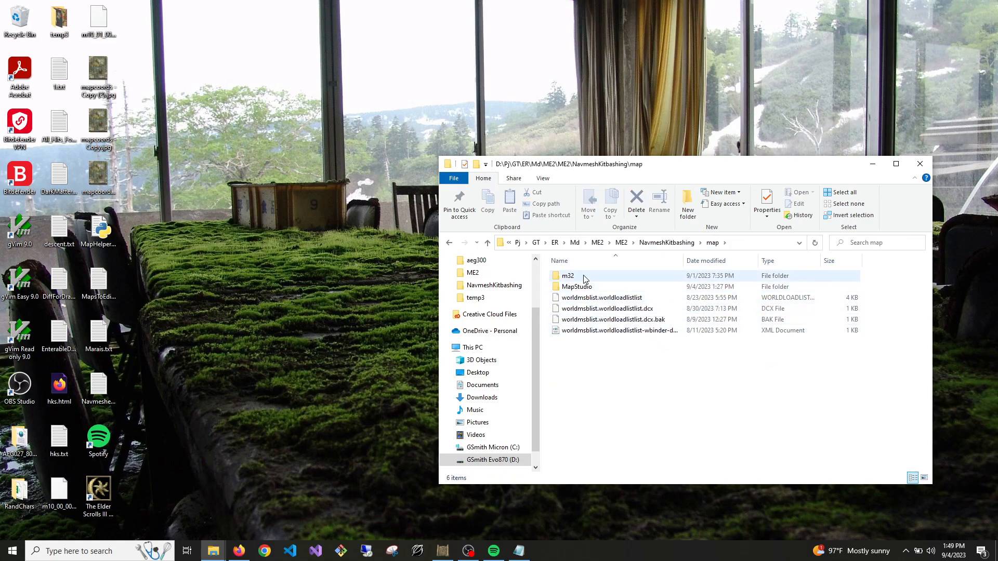
double_click(577, 287)
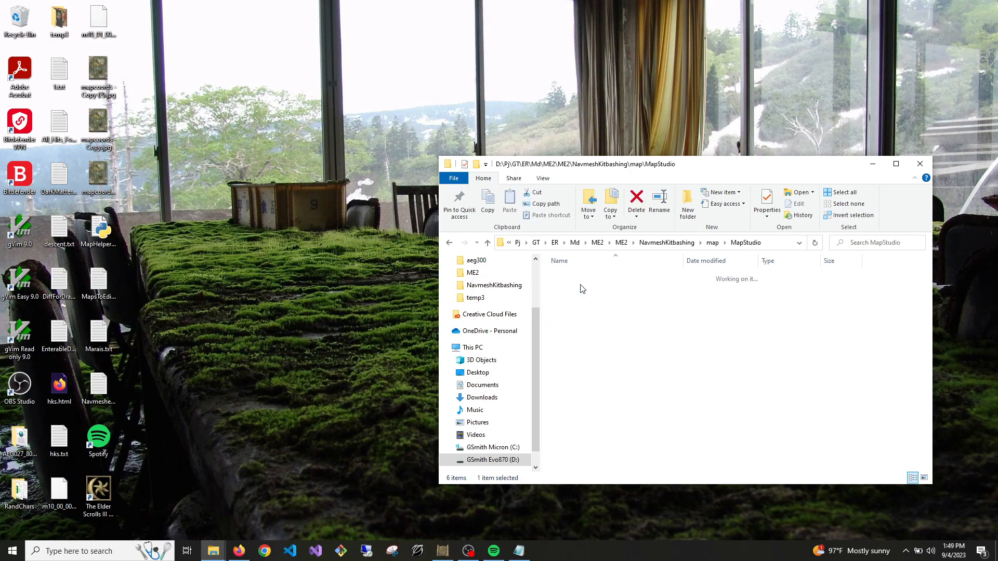
click(598, 279)
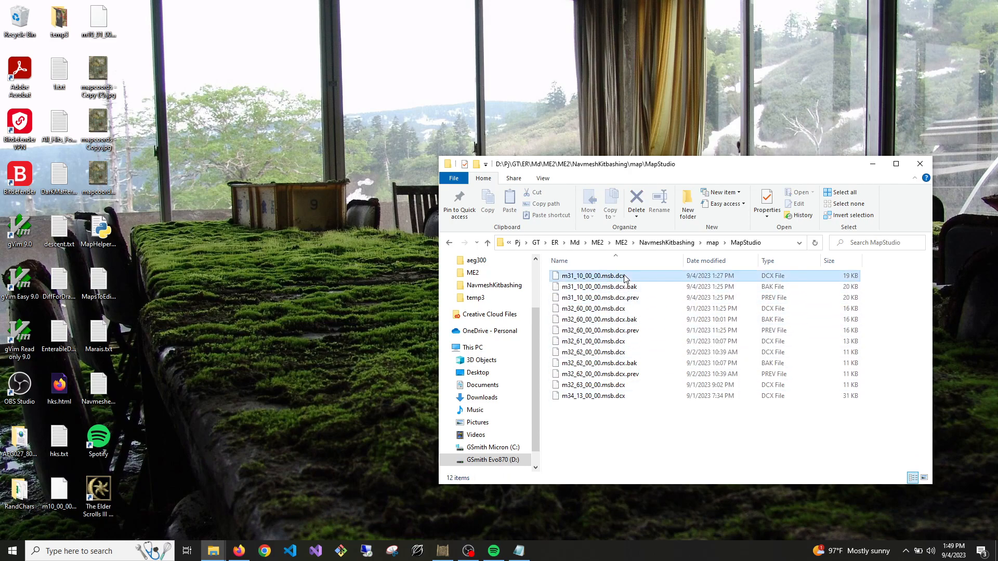
click(713, 242)
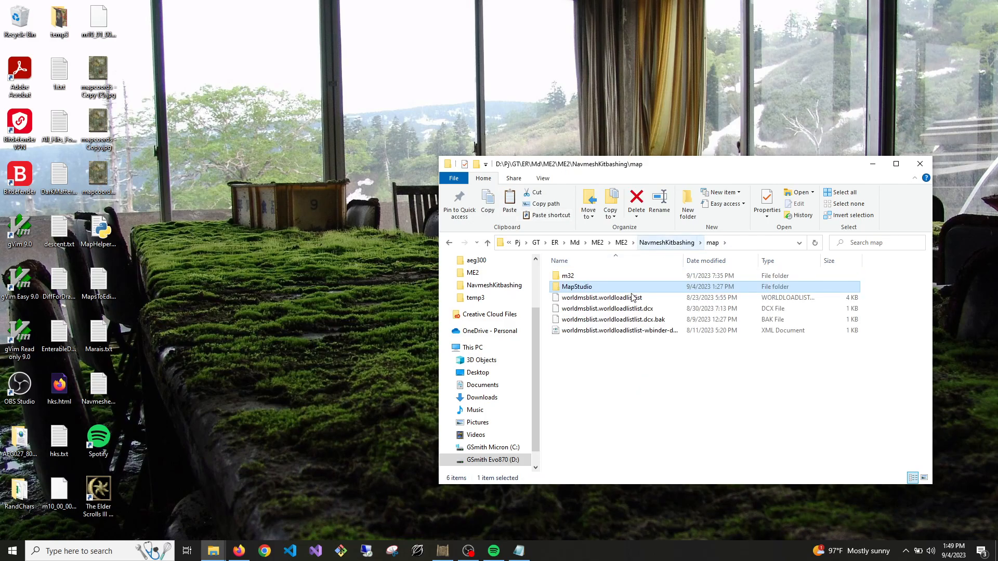
Close the map editor and open the OldAltusCult project folder in File Explorer
click(442, 551)
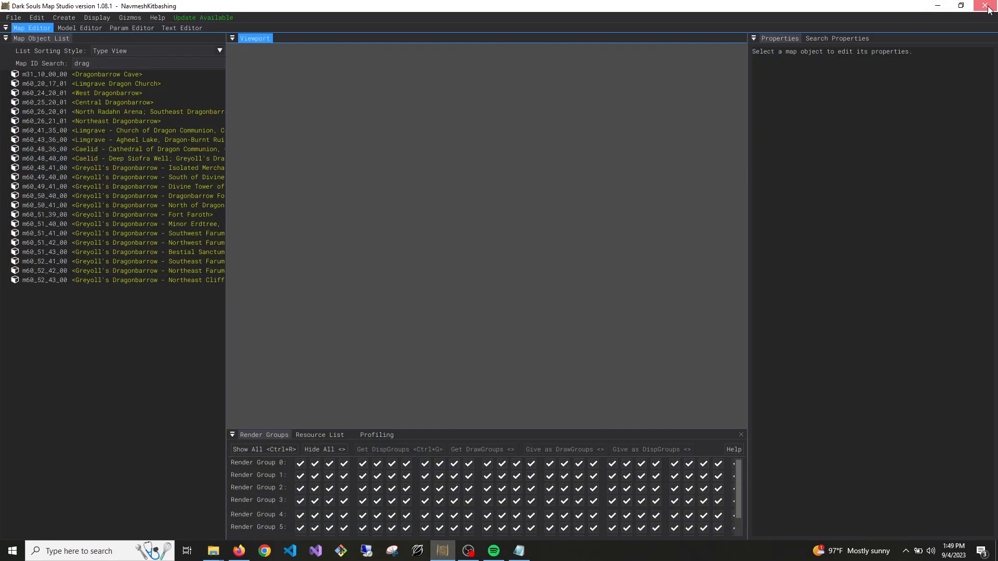
click(987, 7)
click(602, 242)
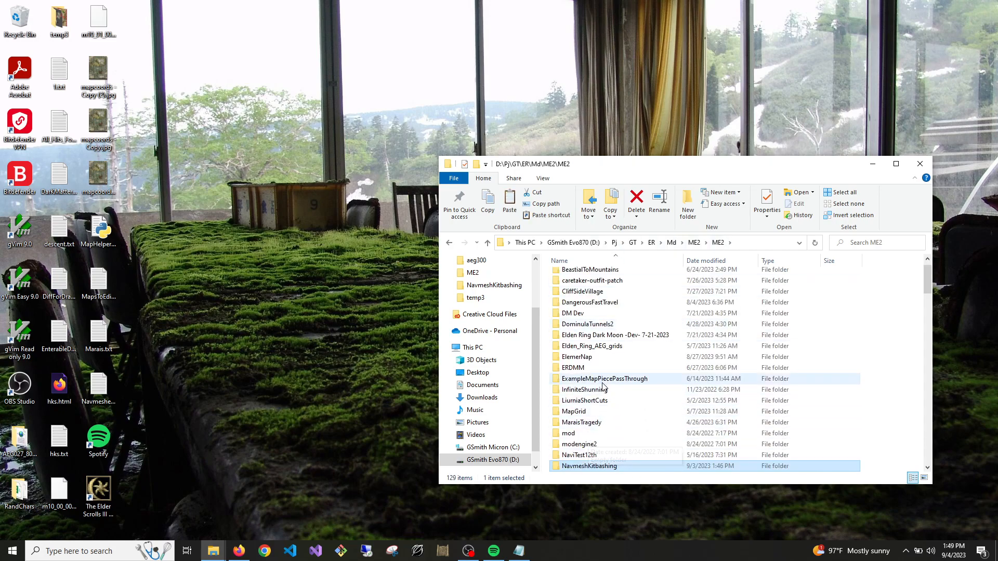
scroll(613, 344, up, 1)
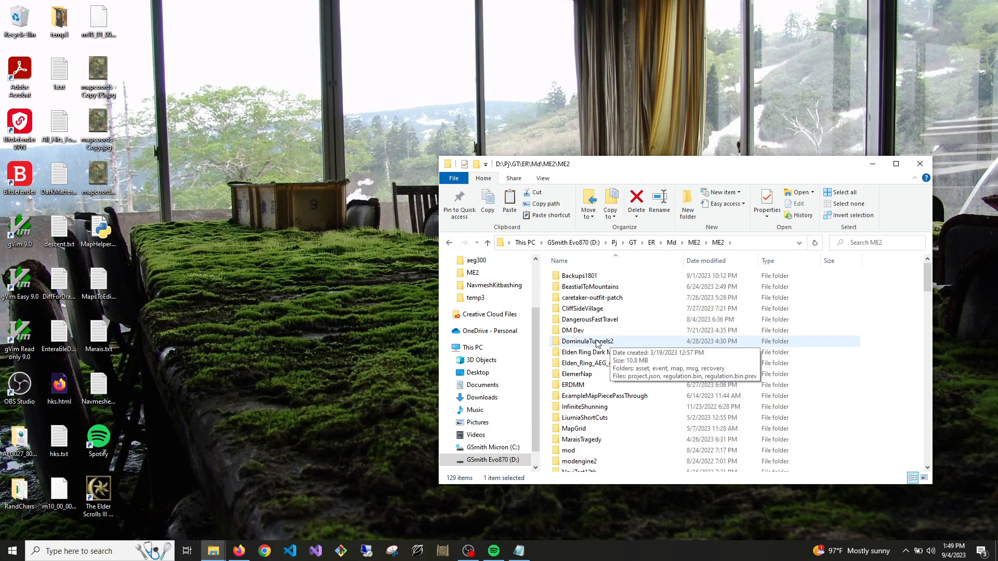
scroll(624, 359, down, 3)
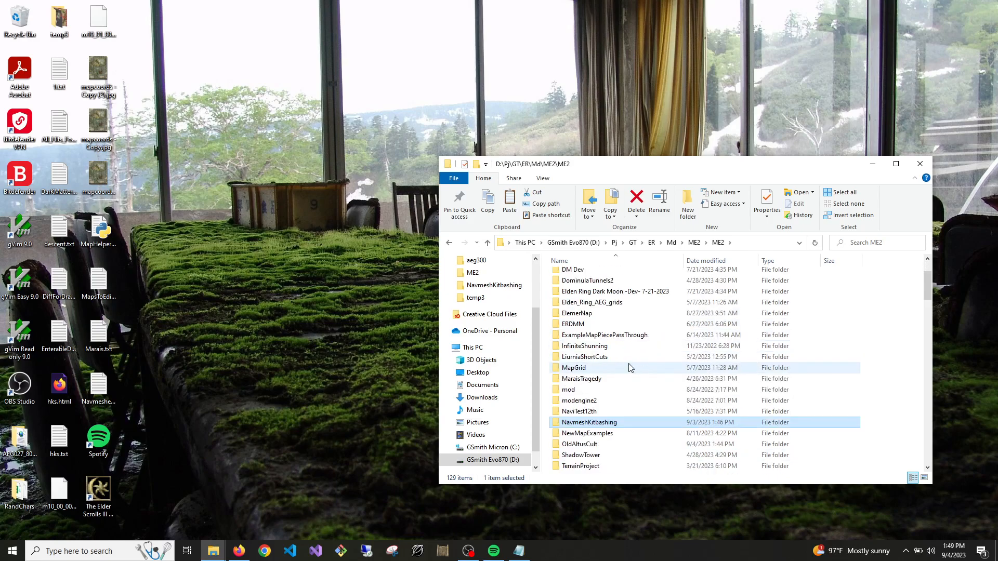
double_click(582, 411)
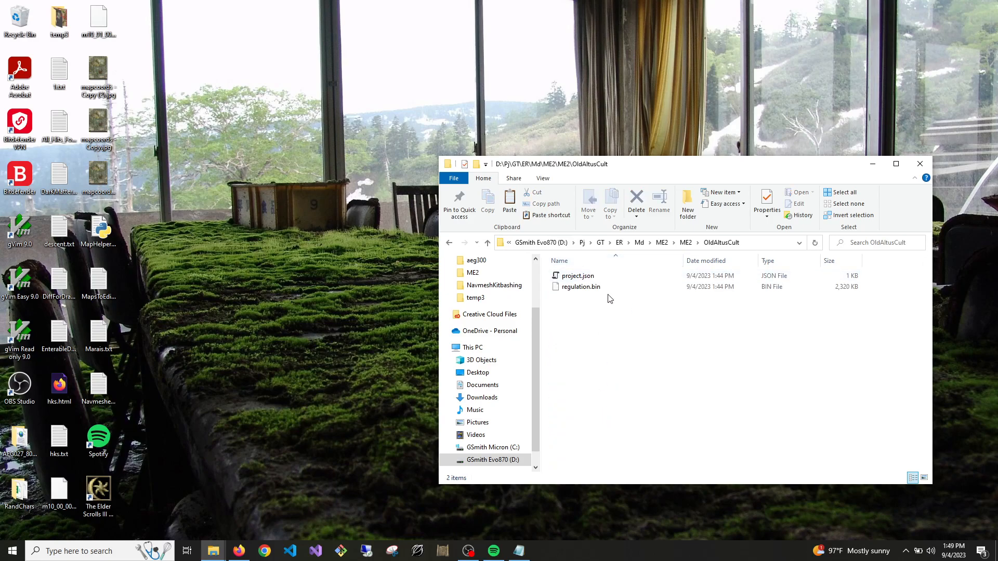
Create a folder named map in the OldAltusCult project folder
right_click(602, 364)
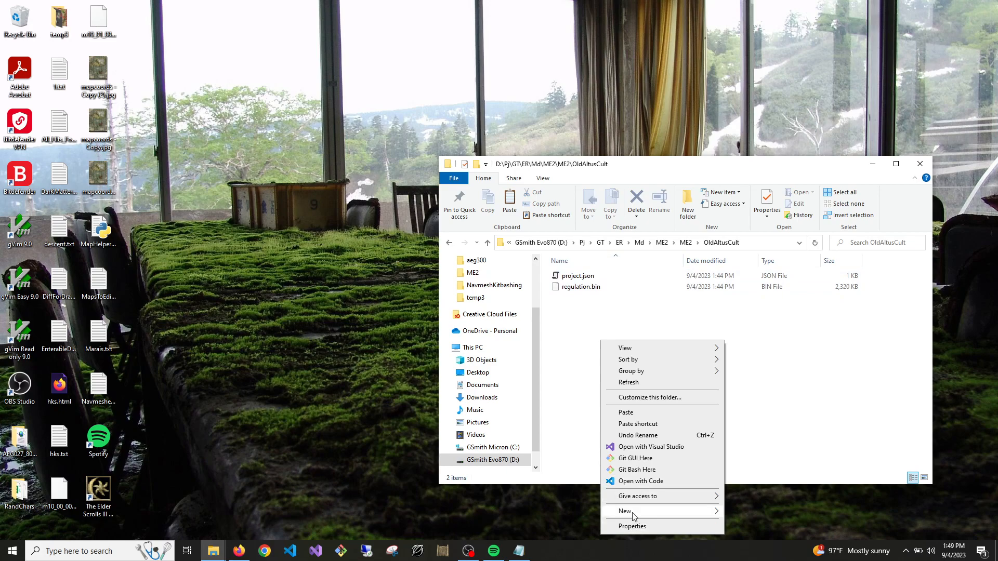
mouse_move(632, 512)
click(750, 405)
text(map)
key(Return)
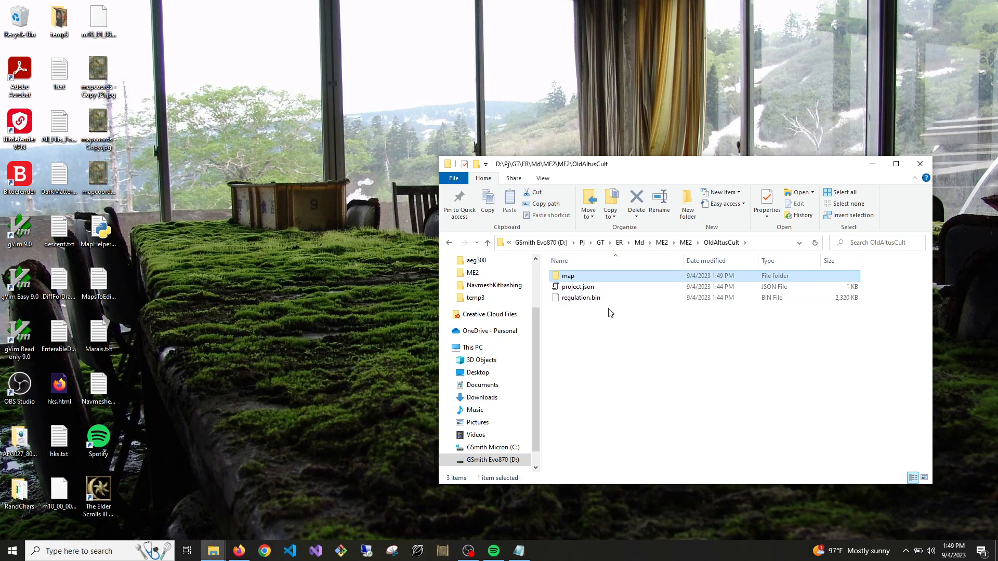
Create a MapStudio folder inside the OldAltusCult map folder and open it
double_click(567, 277)
right_click(595, 371)
mouse_move(693, 349)
click(733, 347)
text(MapStudio)
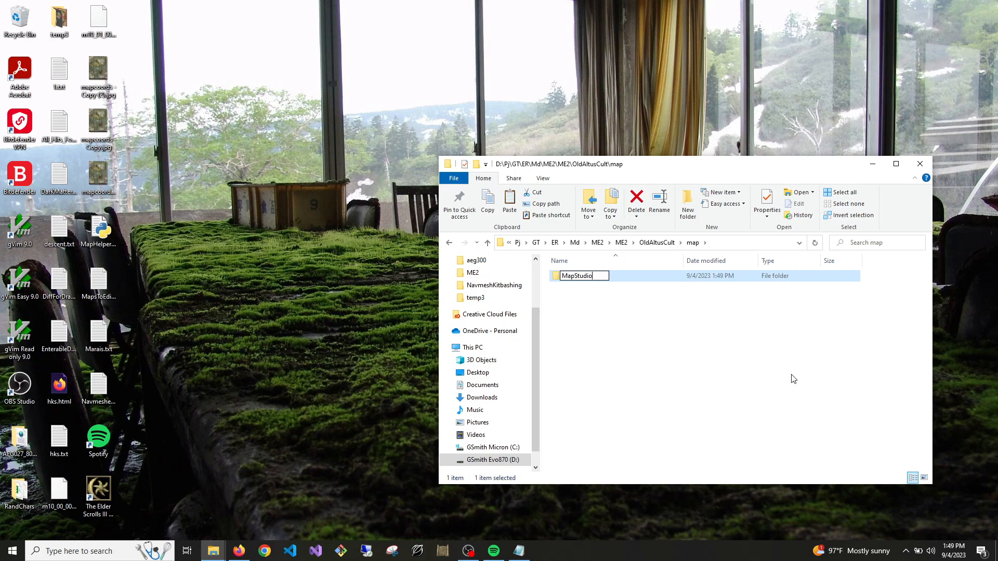
key(Return)
double_click(593, 276)
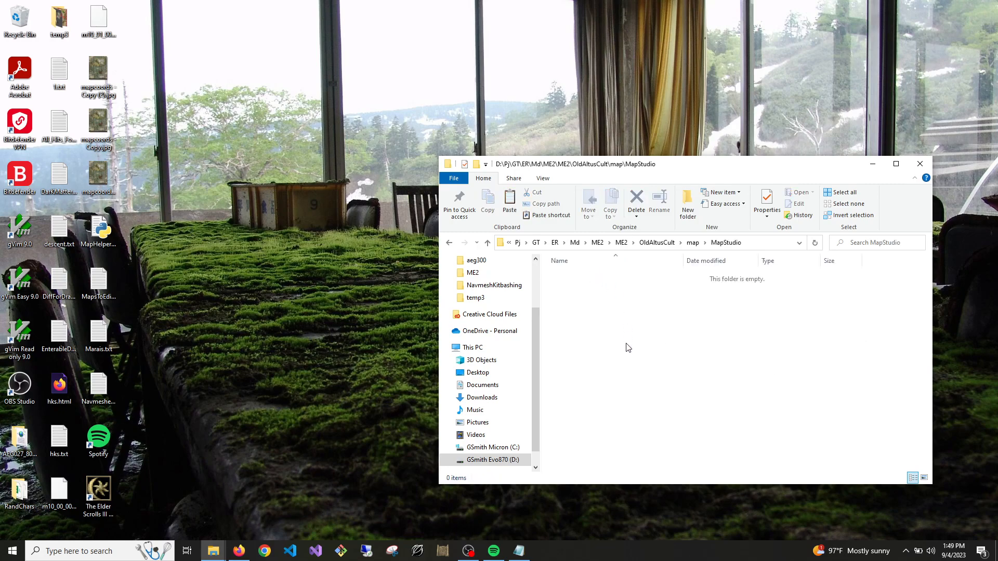
Paste m31_10_00_00.msb.dcx into the MapStudio folder and rename it as m32_80_00_00.msb.dcx
key(ctrl+v)
click(443, 551)
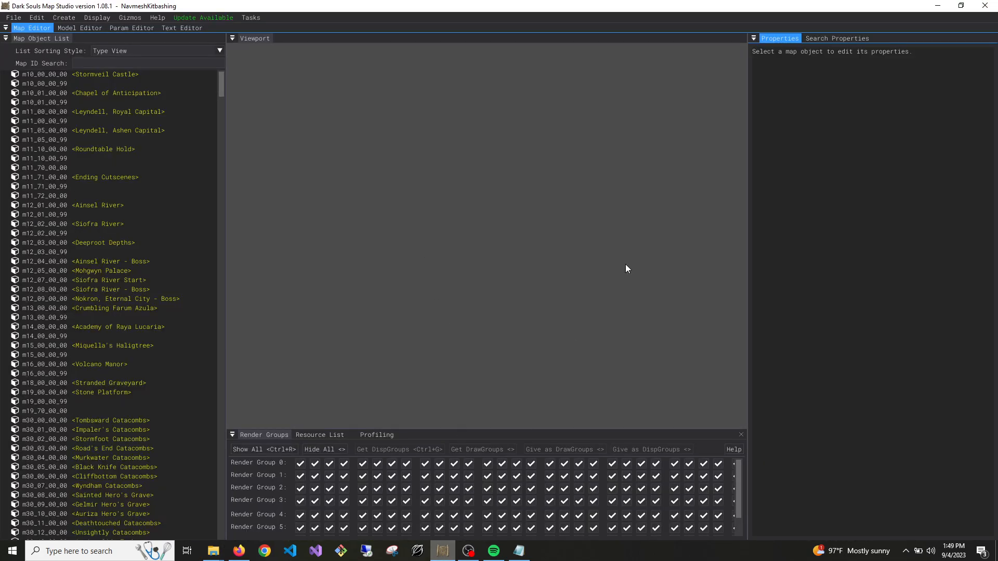
click(985, 7)
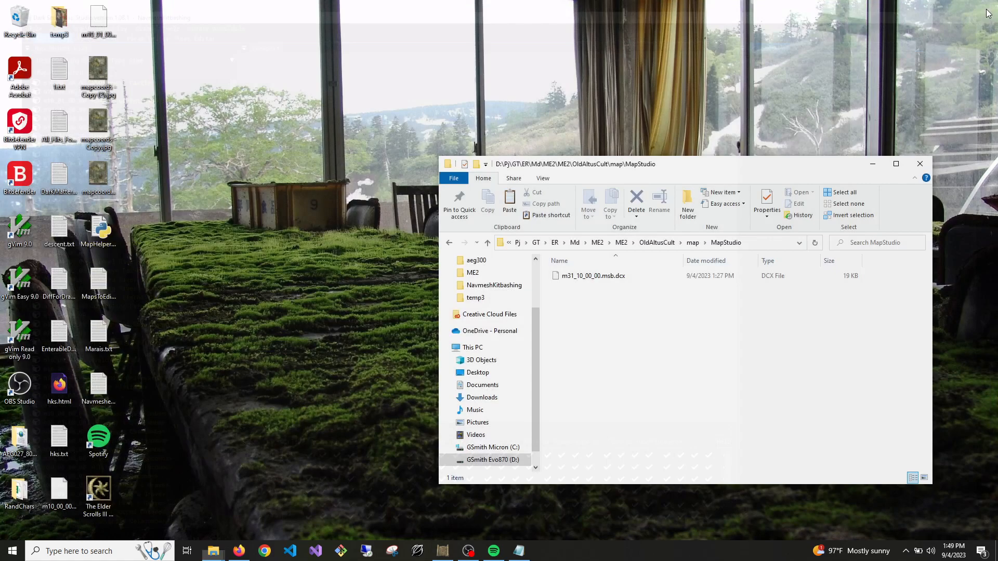
right_click(573, 275)
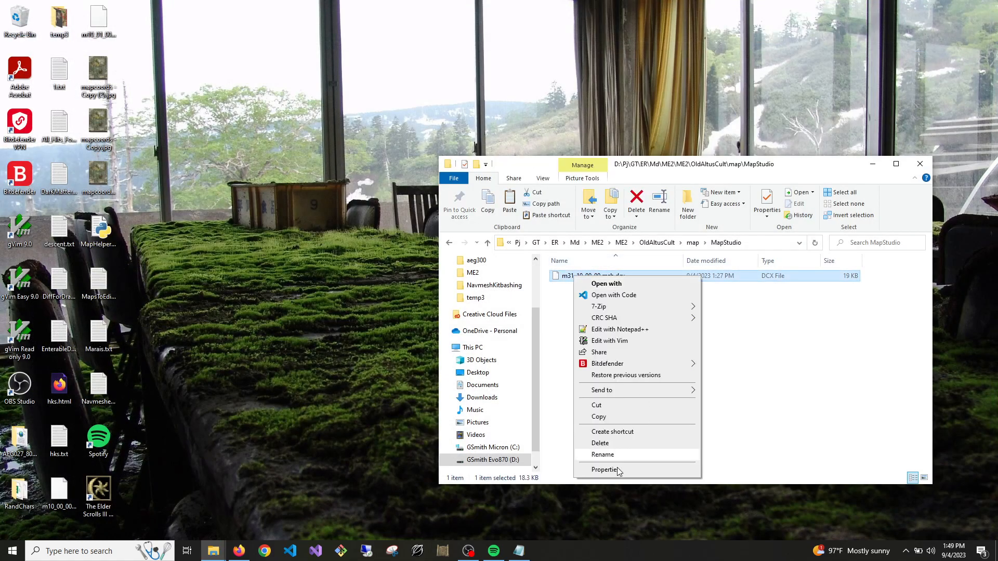
click(603, 454)
click(574, 279)
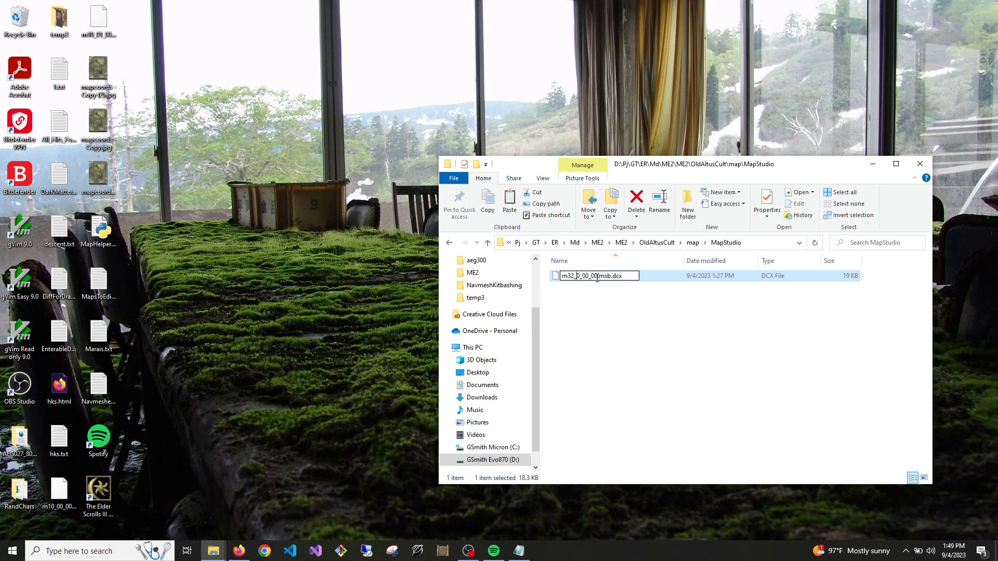
click(588, 333)
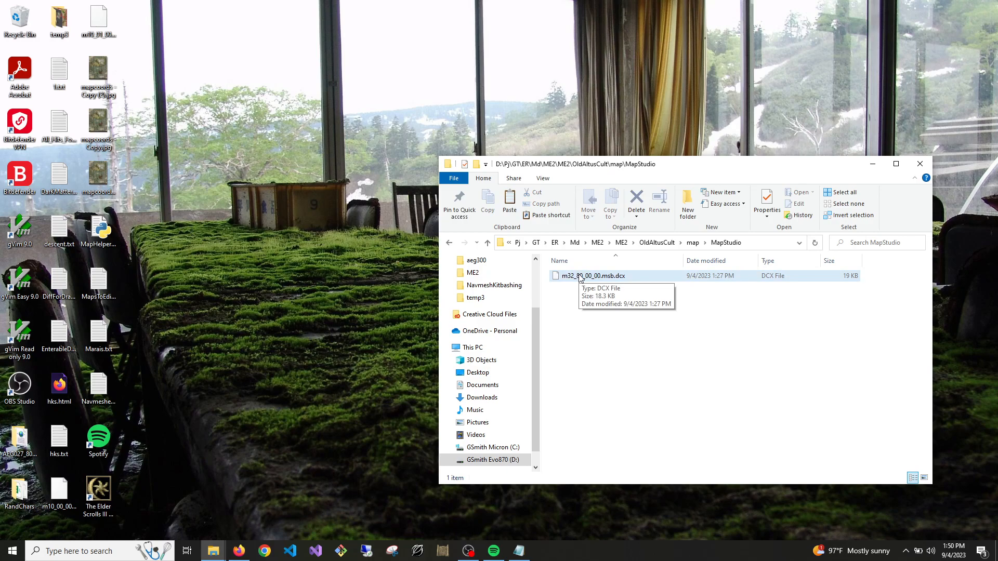
Go back up from the MapStudio folder to the OldAltusCult project folder
key(alt+Tab)
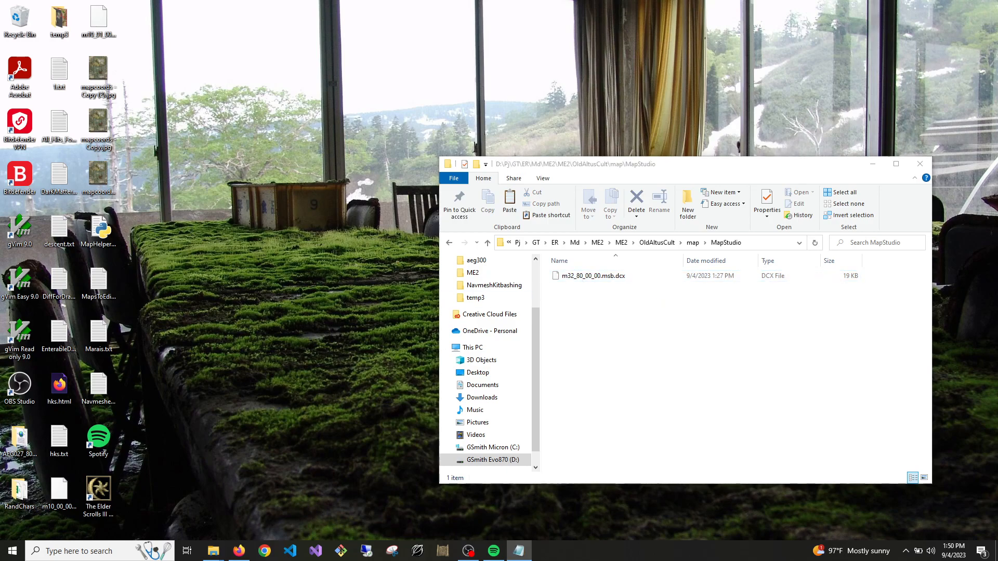
key(alt+Tab)
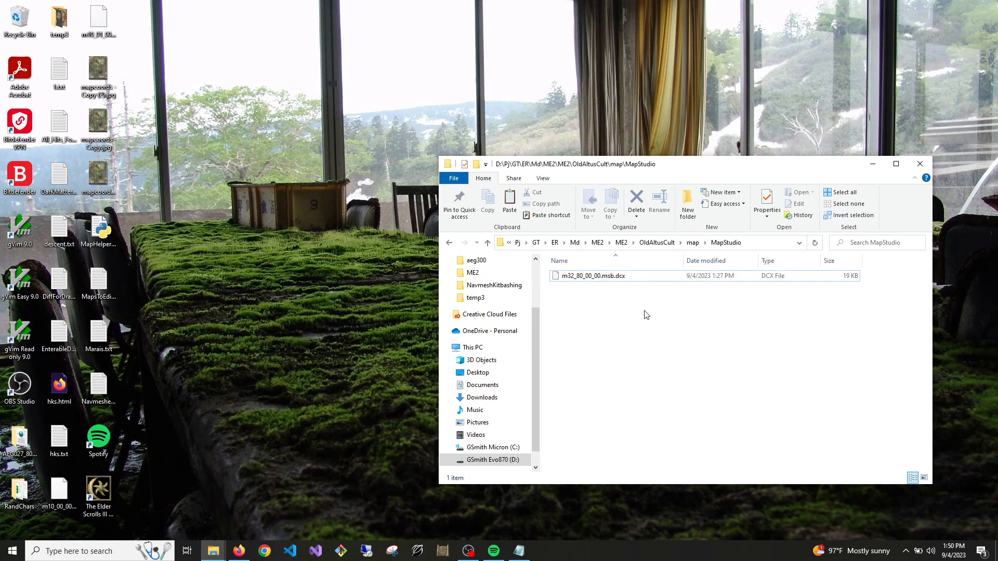
click(490, 244)
click(489, 244)
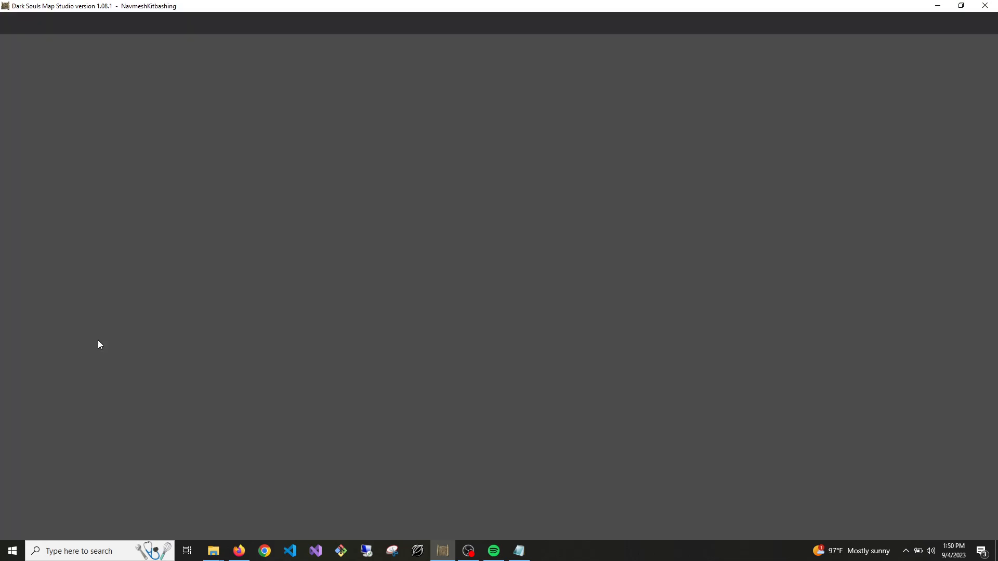
Switch to Dark Souls Map Studio and open the recent OldAltusCult project
scroll(114, 403, down, 10)
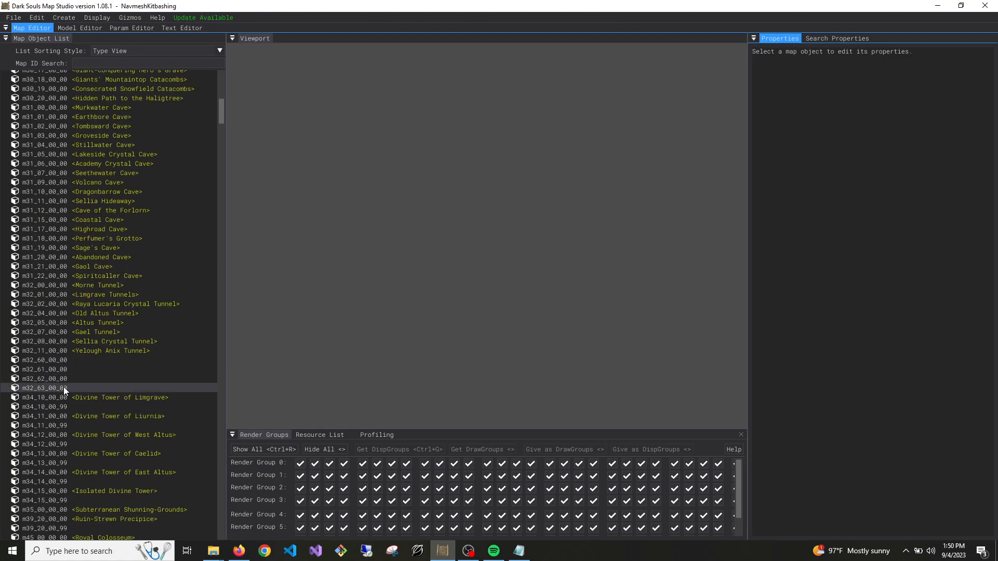
click(13, 17)
mouse_move(63, 58)
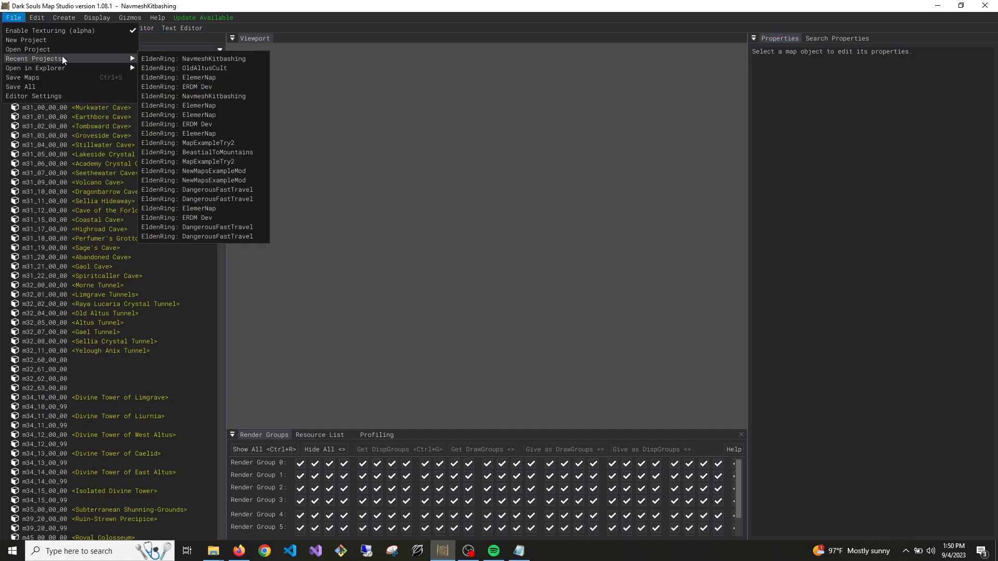
click(204, 68)
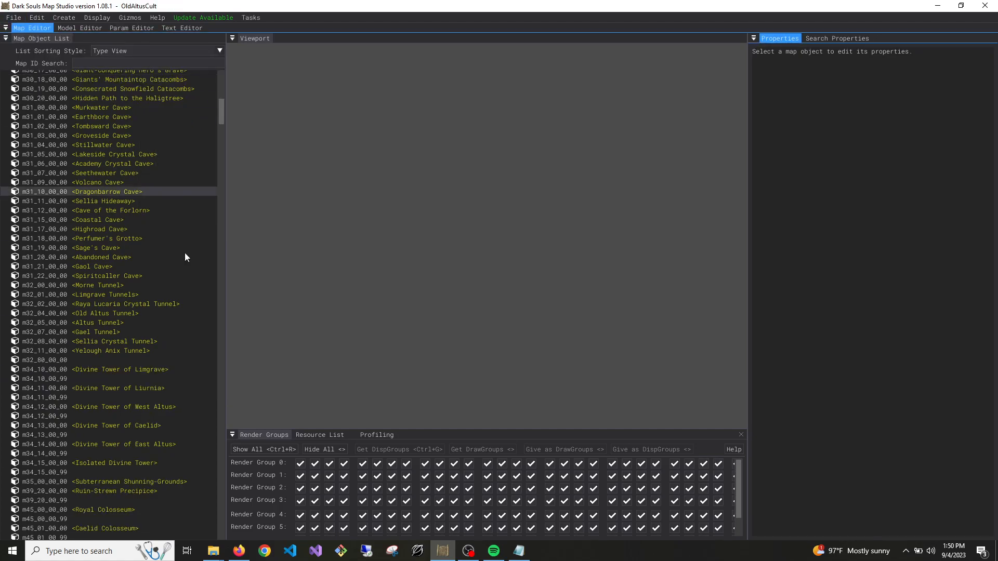
Load the m32_80_00_00 map and look over the copied cave in the viewport
click(66, 361)
right_drag(445, 309, 458, 275)
key(w)
key(w)
key(w)
key(s)
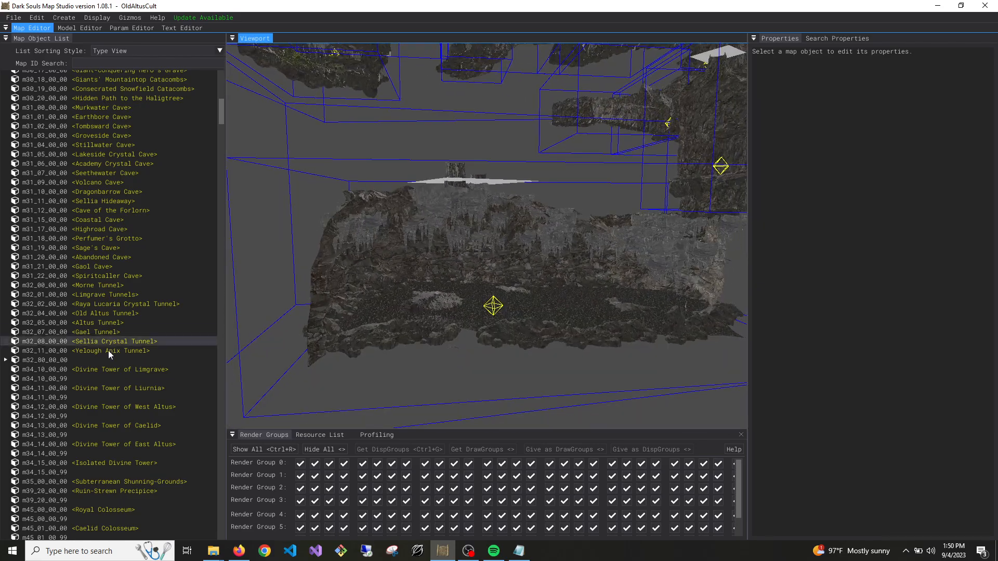
Expand the assets under m32_80_00_00's parts, select AEG001_290_1000 and open its EntityID for inspection
click(6, 360)
click(19, 385)
click(20, 385)
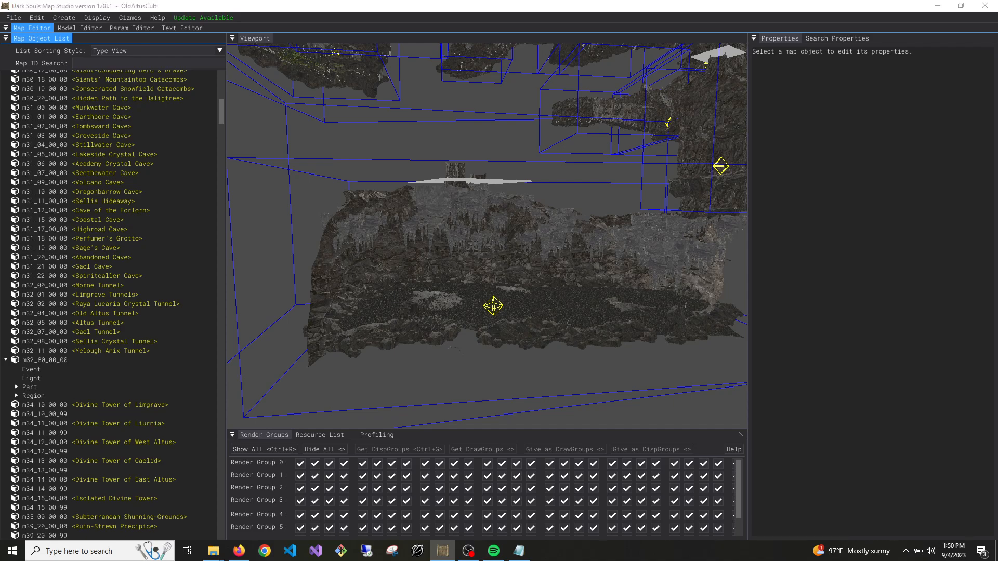
key(super+d)
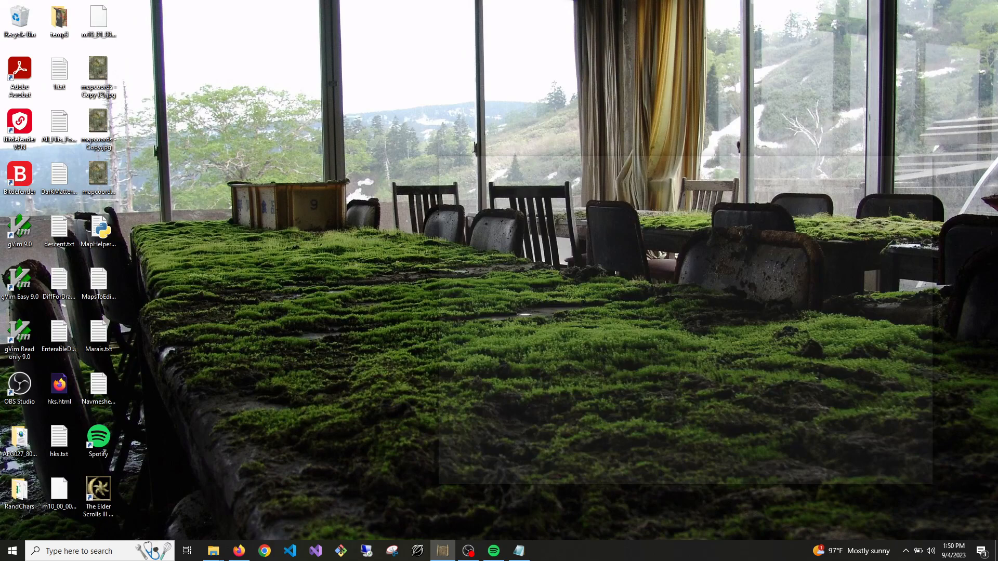
key(super+d)
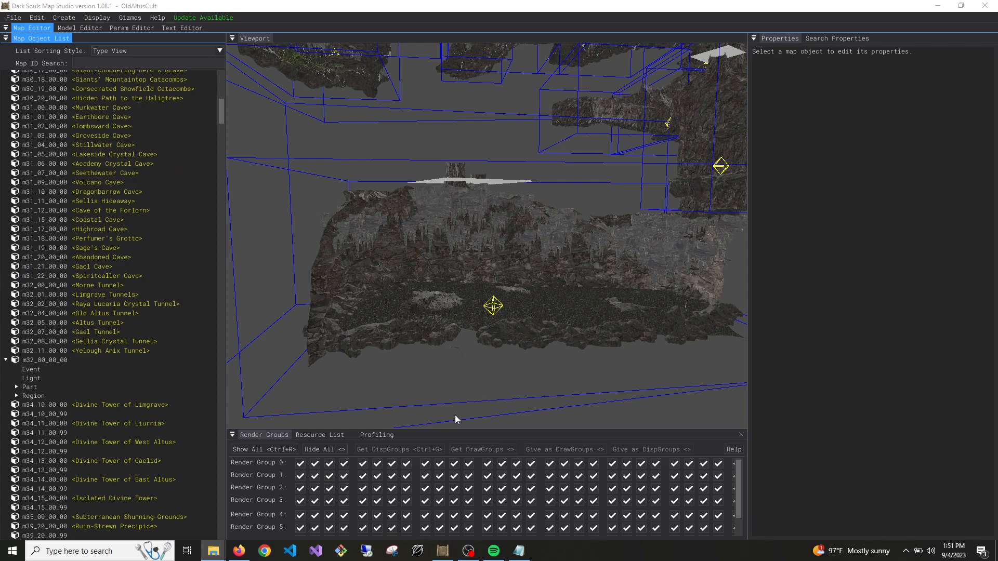
right_drag(656, 349, 728, 296)
click(16, 387)
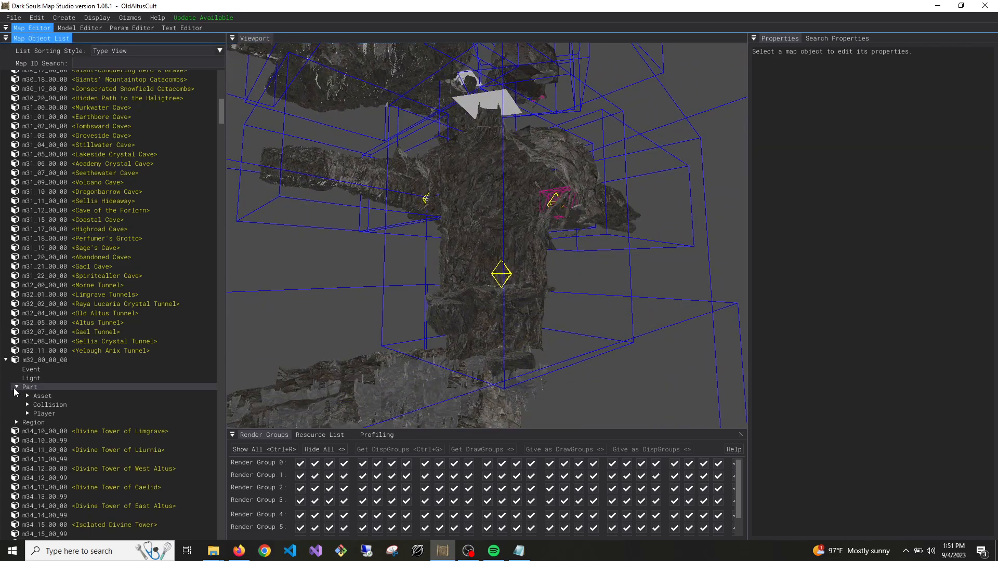
click(26, 395)
click(92, 404)
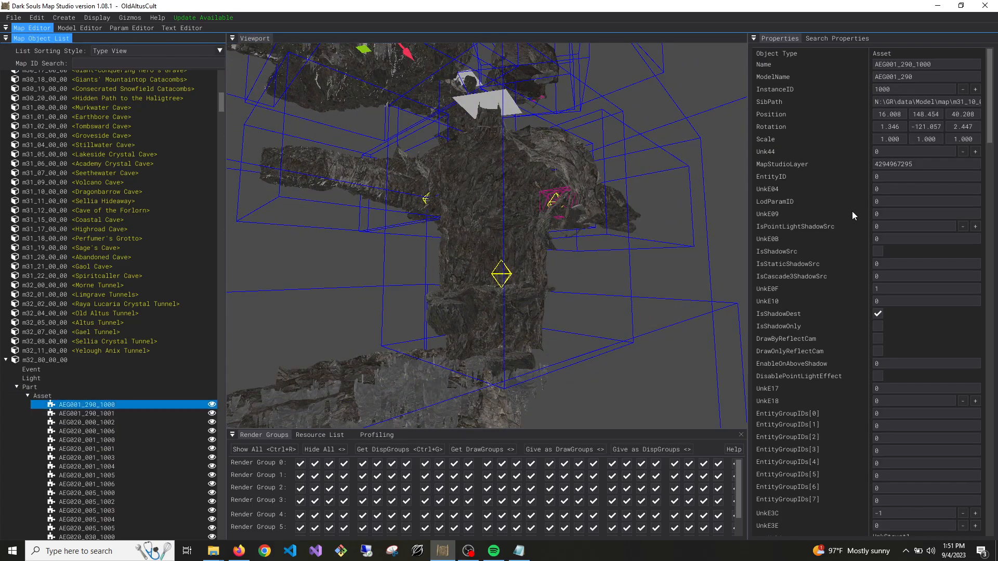
click(891, 176)
Examine the interior and surroundings of the m32_80_00_00 cave, selecting the asset AEG099_053_9000
right_drag(629, 208, 655, 229)
key(s)
key(w)
key(s)
key(w)
key(w)
key(w)
key(w)
key(w)
key(w)
right_drag(536, 262, 489, 270)
key(w)
key(w)
click(513, 257)
key(w)
click(510, 253)
key(w)
key(s)
key(s)
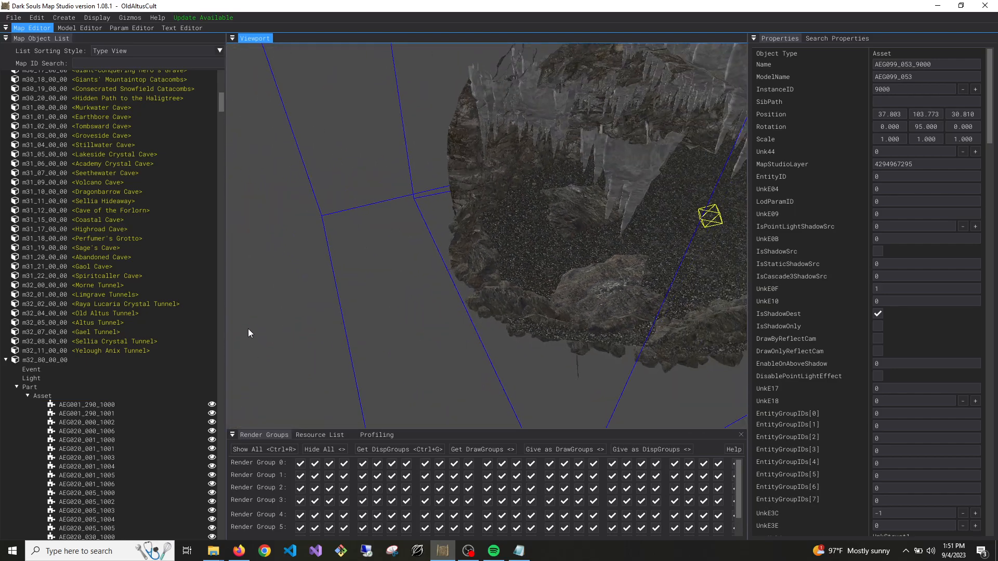
right_drag(248, 329, 482, 267)
key(s)
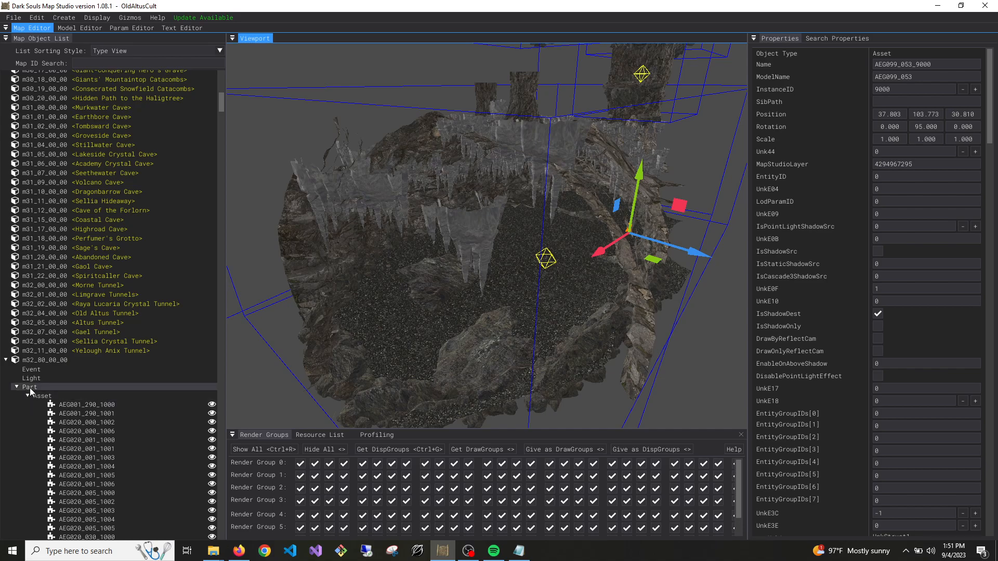
Unload the m32_80_00_00 map and close the map editor
right_click(58, 360)
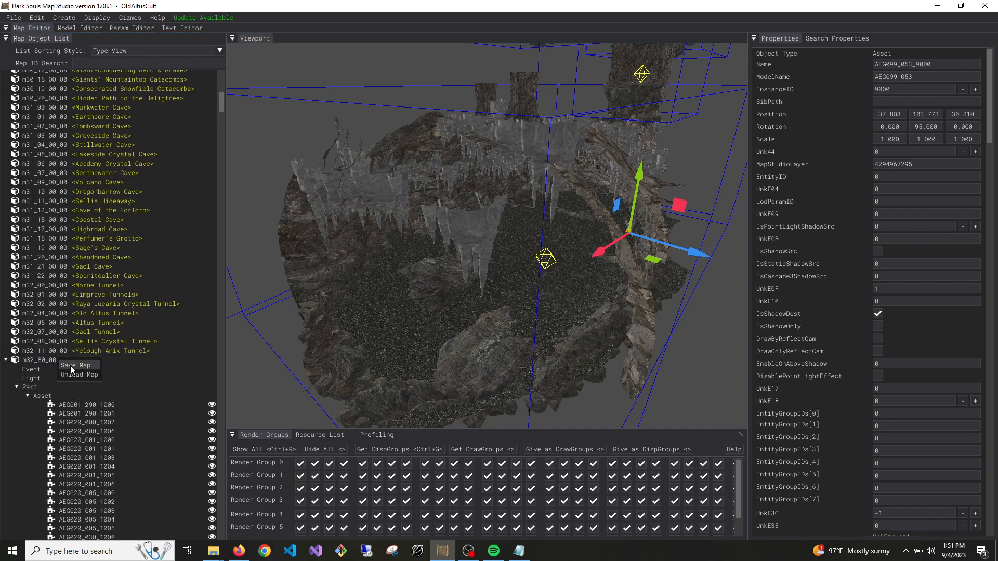
click(72, 372)
click(984, 6)
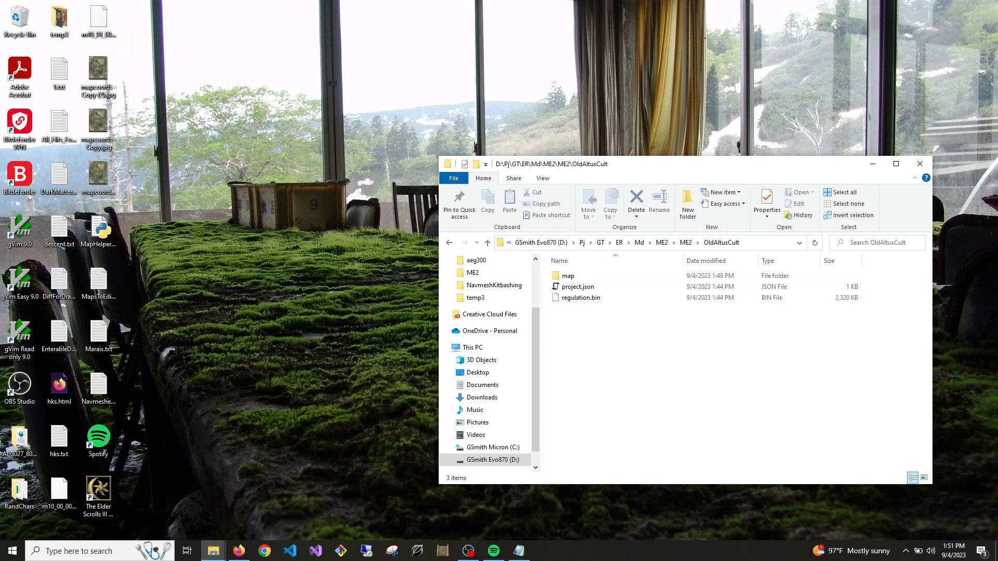
Check the m32_80_00_00 folder in the ELDEN RING Game\map\m32 directory, then move that window out of view
drag(0, 32, 255, 32)
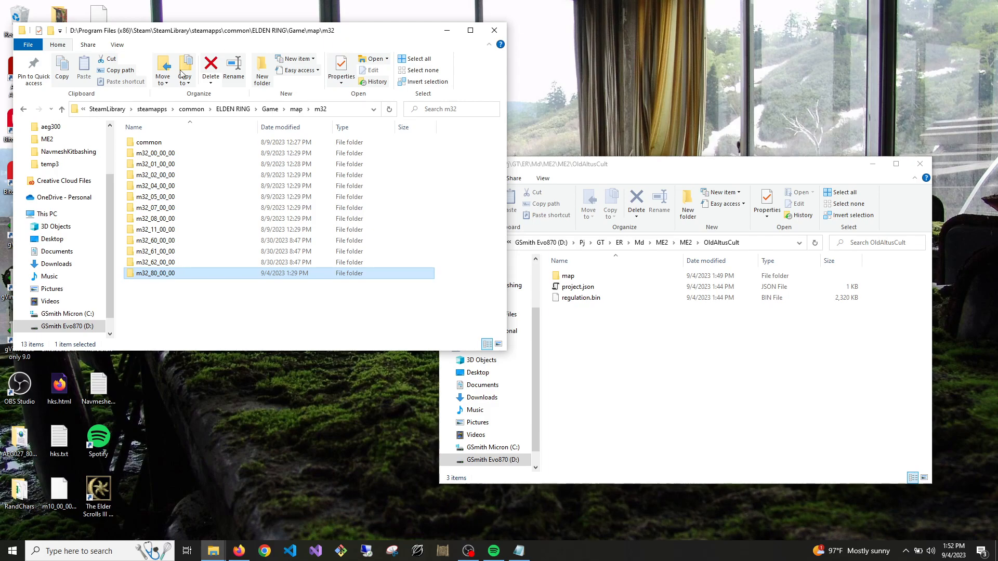
drag(257, 35, 0, 31)
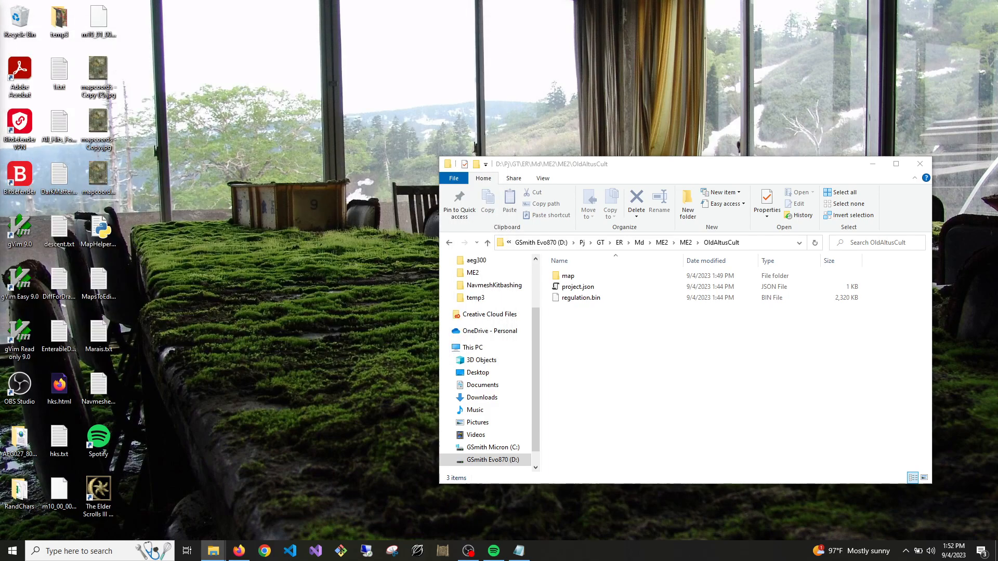
Reopen Dark Souls Map Studio and load the m32_80_00_00 map of the OldAltusCult project
click(442, 550)
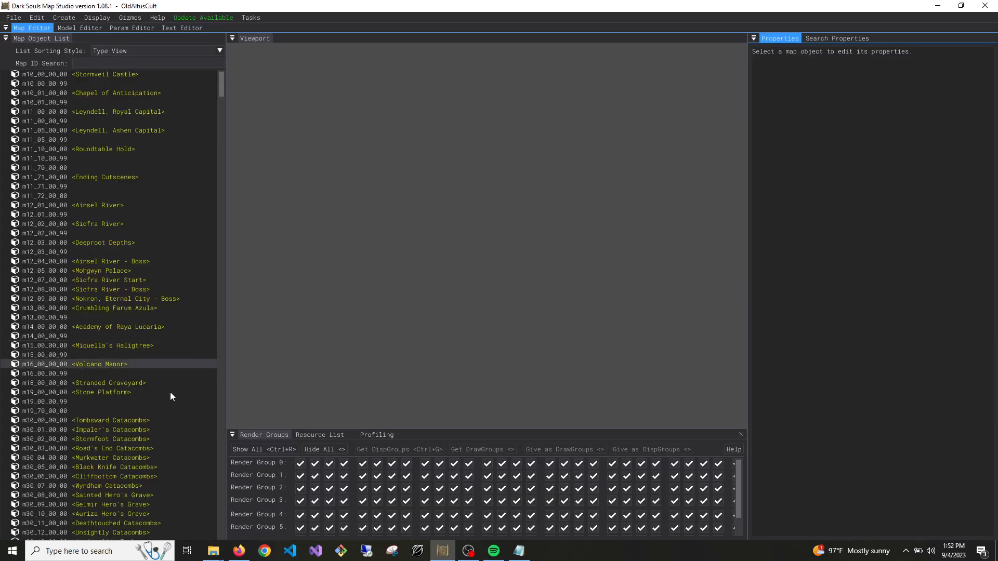
scroll(163, 414, down, 5)
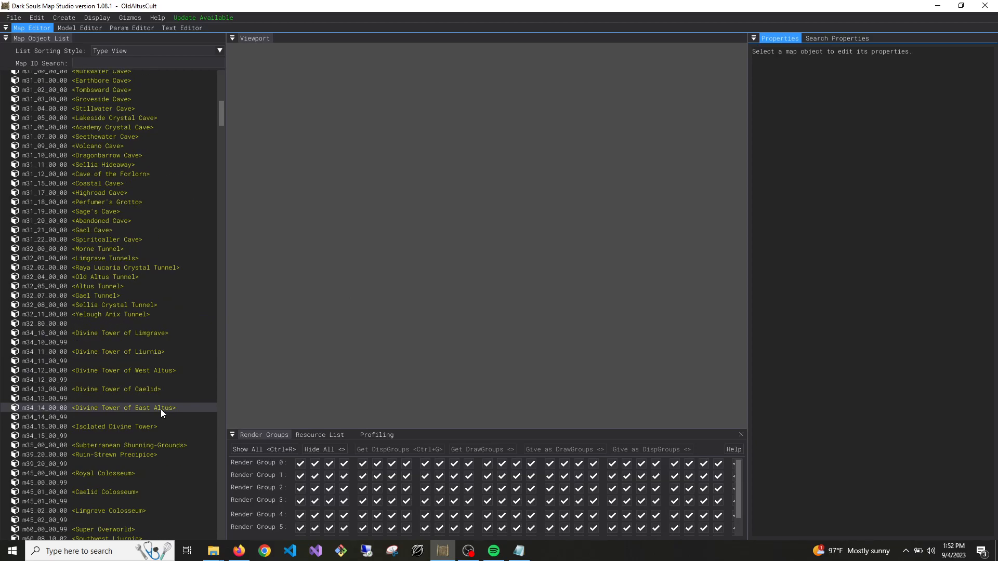
double_click(59, 332)
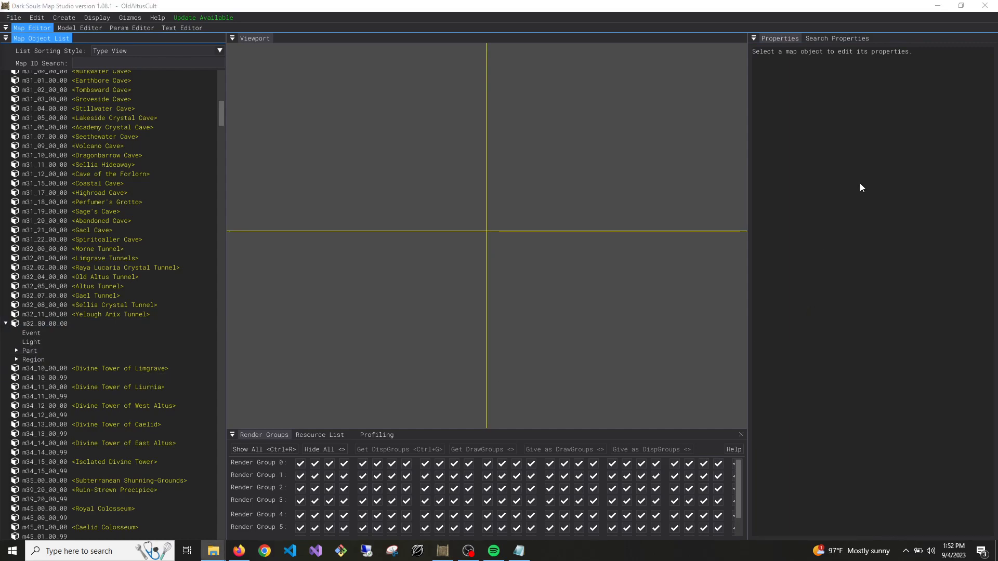
Switch to File Explorer and place the game's map\m32 folder and the OldAltusCult project folder side by side
click(980, 7)
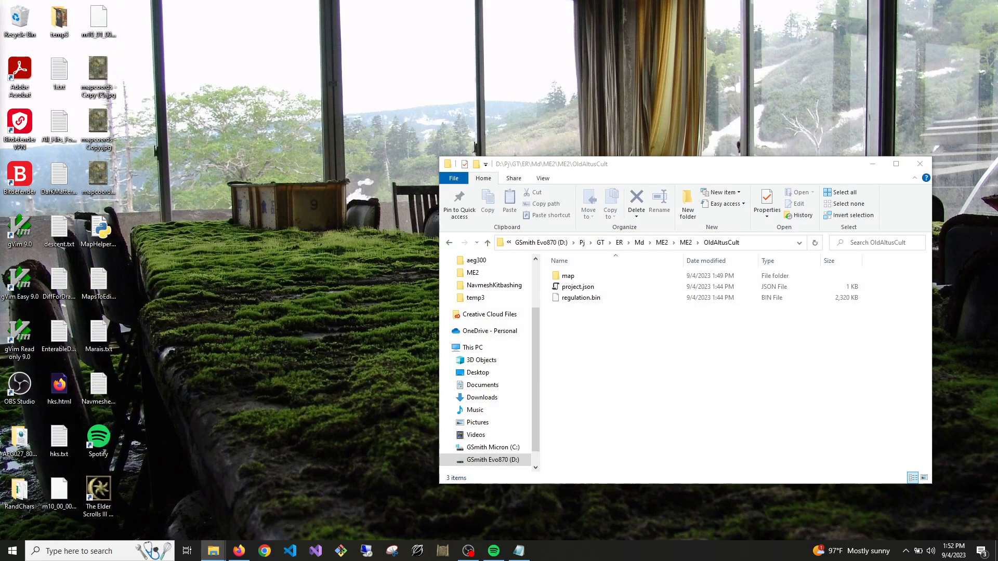
drag(0, 130, 262, 20)
click(539, 352)
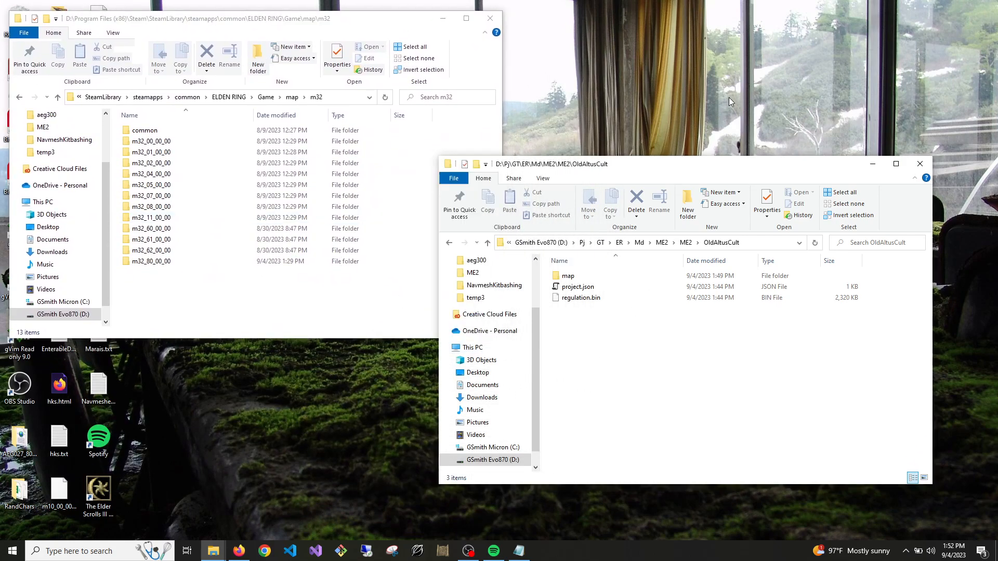
drag(644, 171, 702, 36)
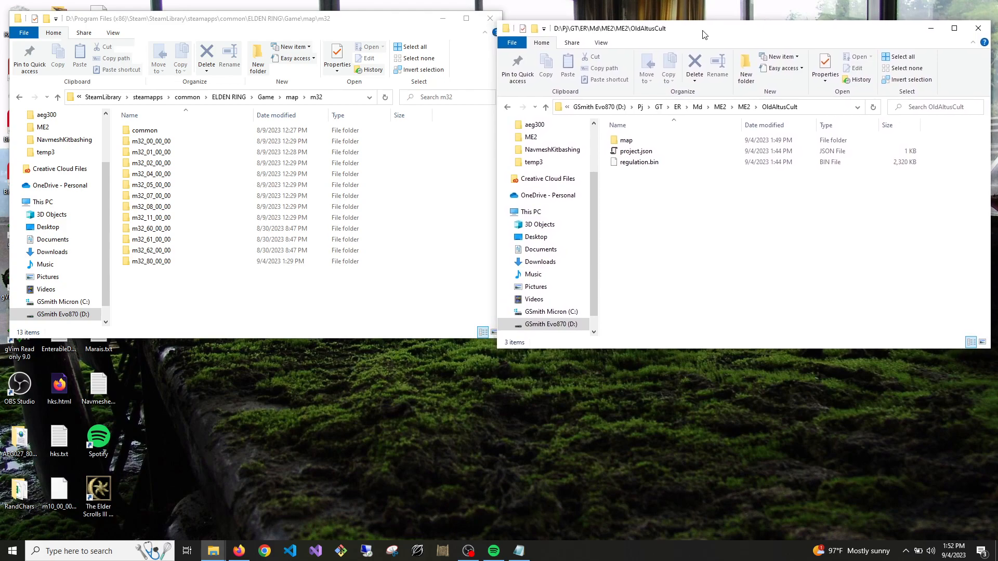
click(159, 299)
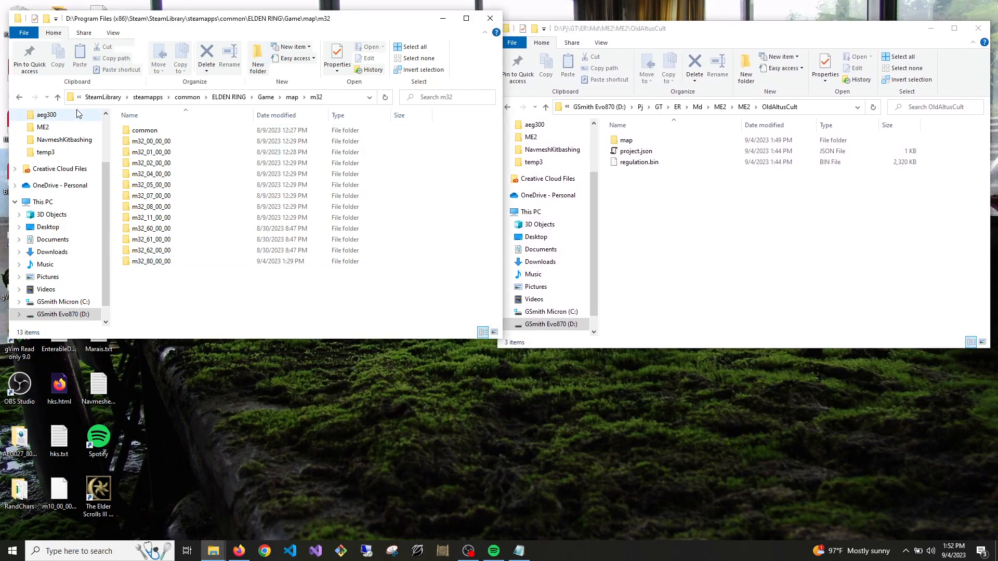
Go up to the game's map folder and look up Dragonbarrow Cave's map ID in Dark Souls Map Studio
click(57, 99)
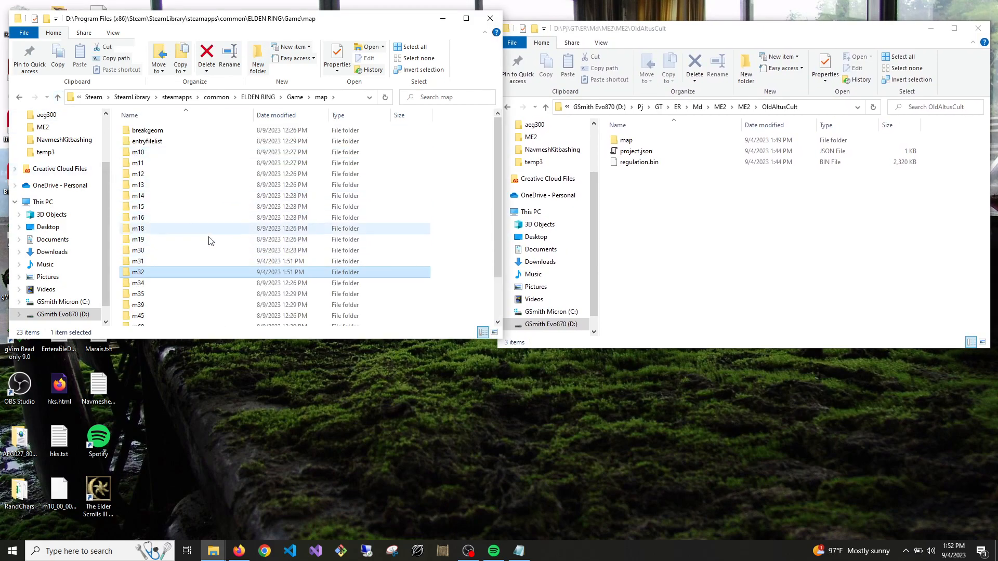
click(442, 552)
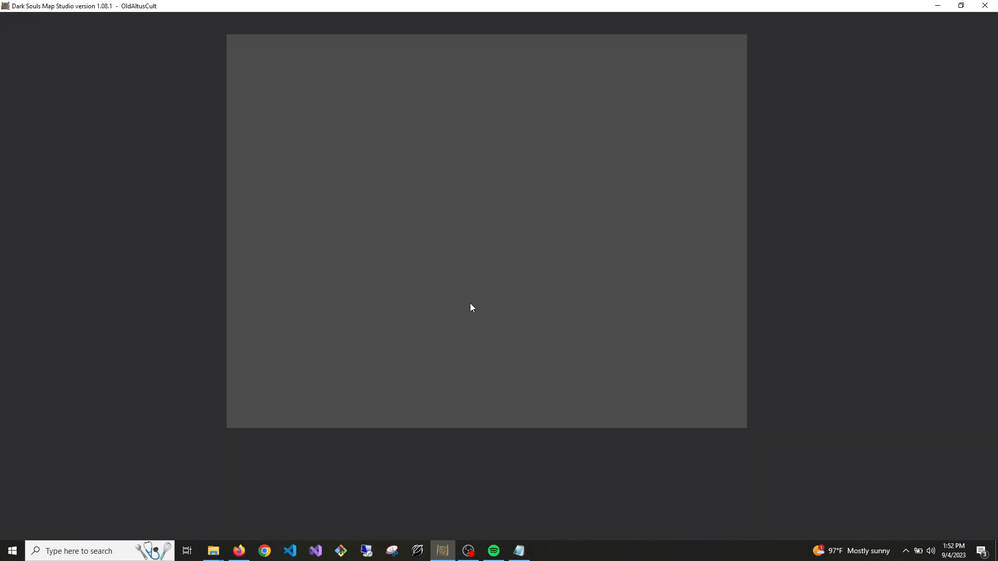
scroll(93, 400, down, 5)
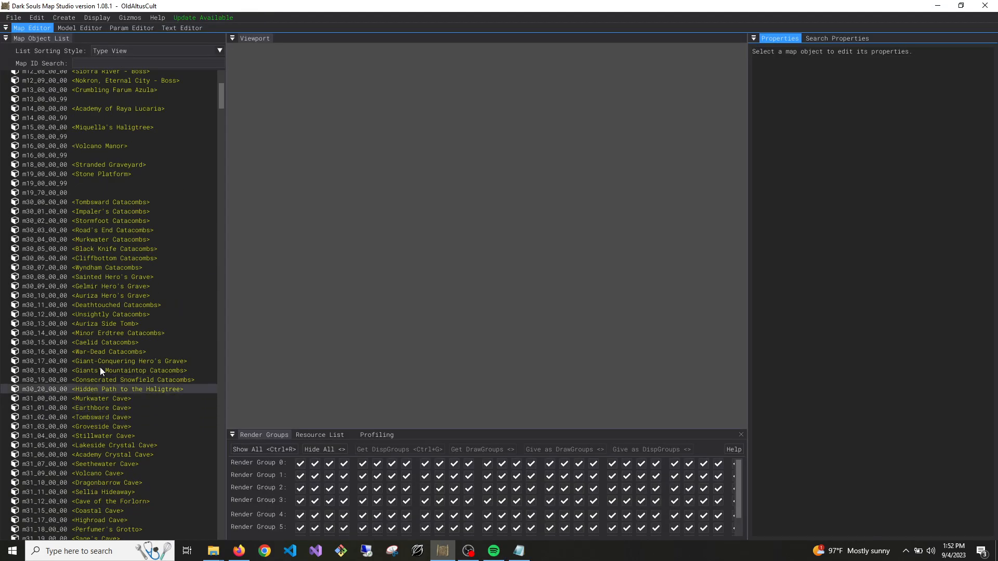
scroll(140, 403, down, 5)
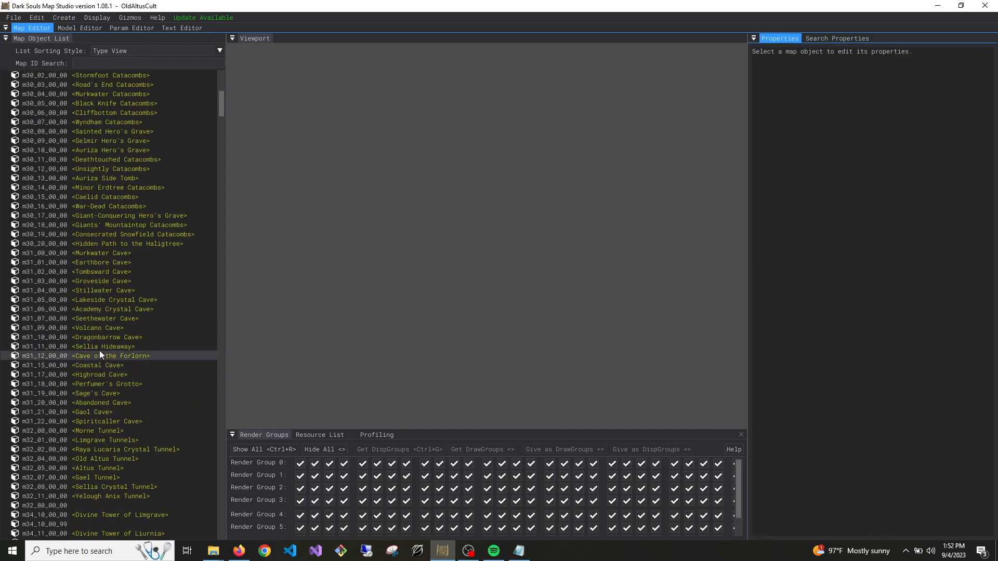
click(105, 338)
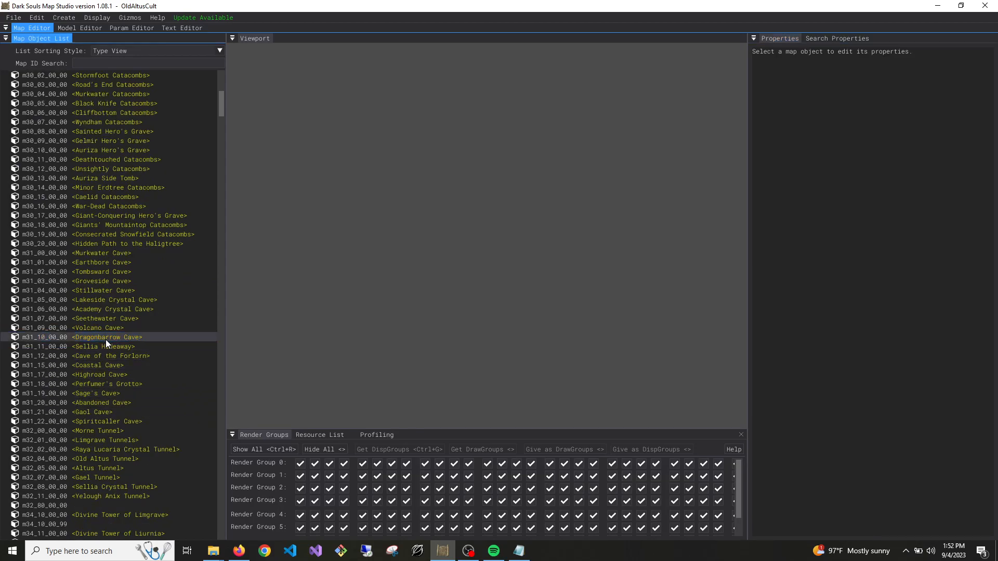
click(939, 6)
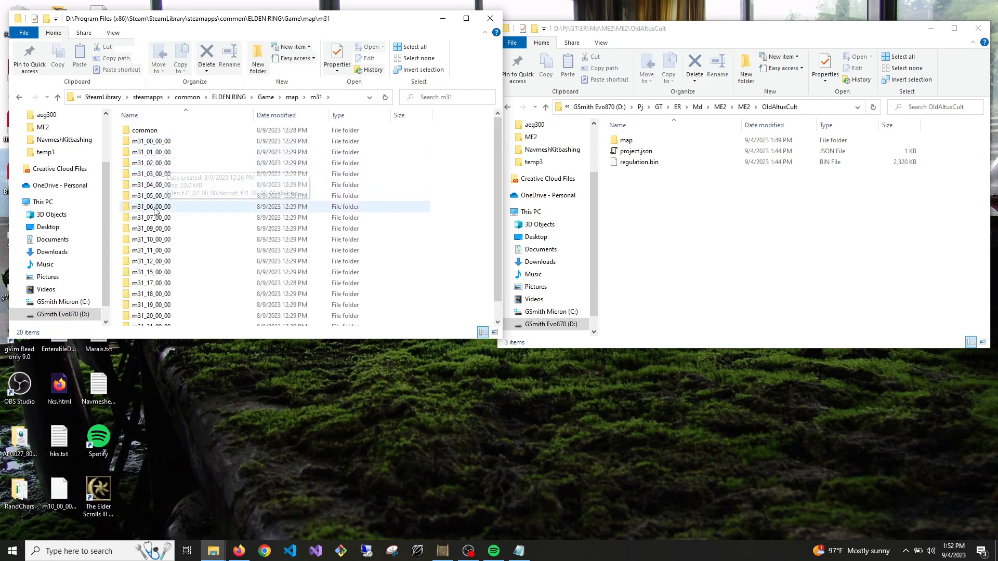
Copy m31_10_00_00.nva.dcx, m31_10_00_00.nvmhktbnd.dcx and m31_10_00_00_0000.btl.dcx from the game's map\m31\m31_10_00_00 folder
double_click(155, 241)
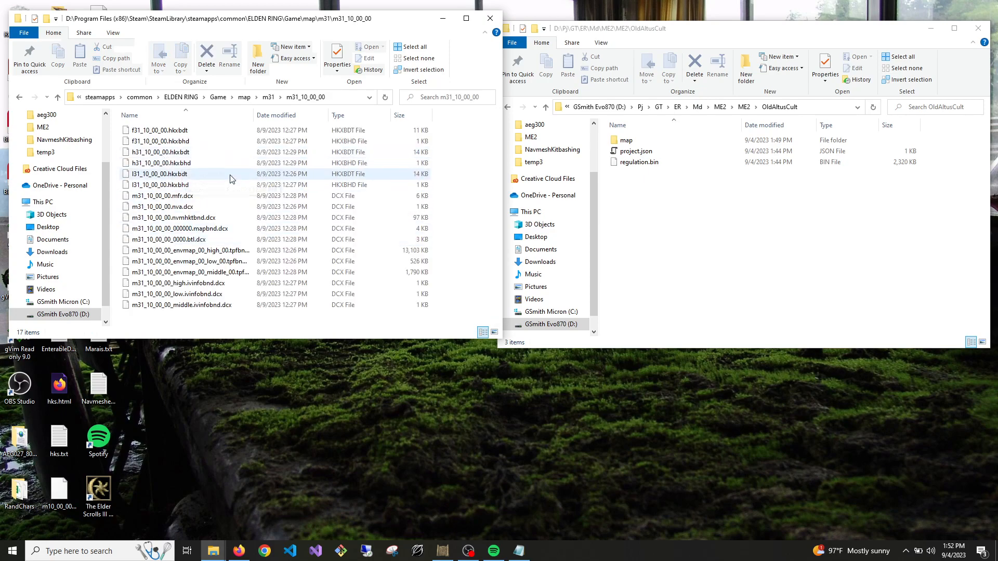
click(208, 219)
ctrl+click(176, 207)
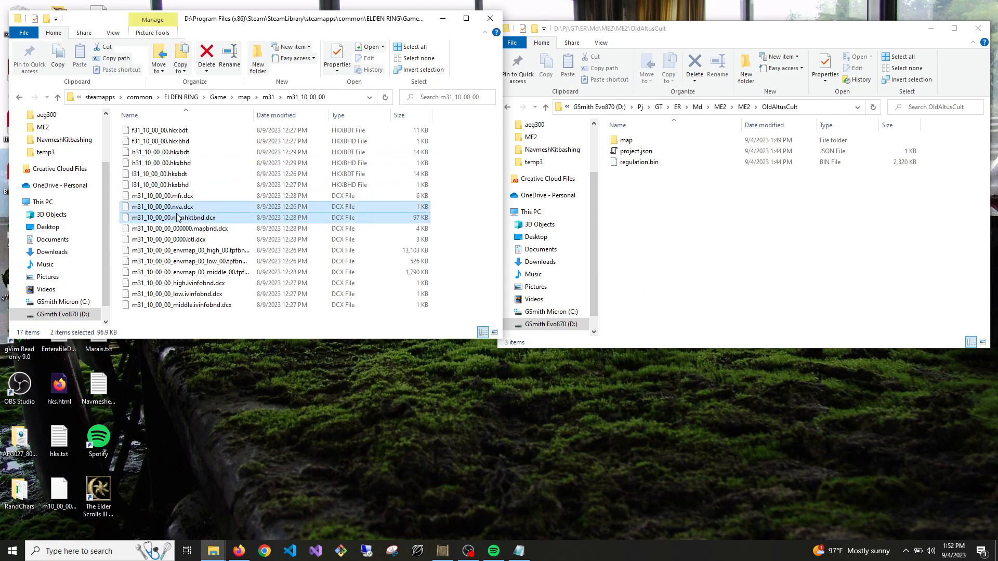
ctrl+click(189, 240)
key(ctrl+c)
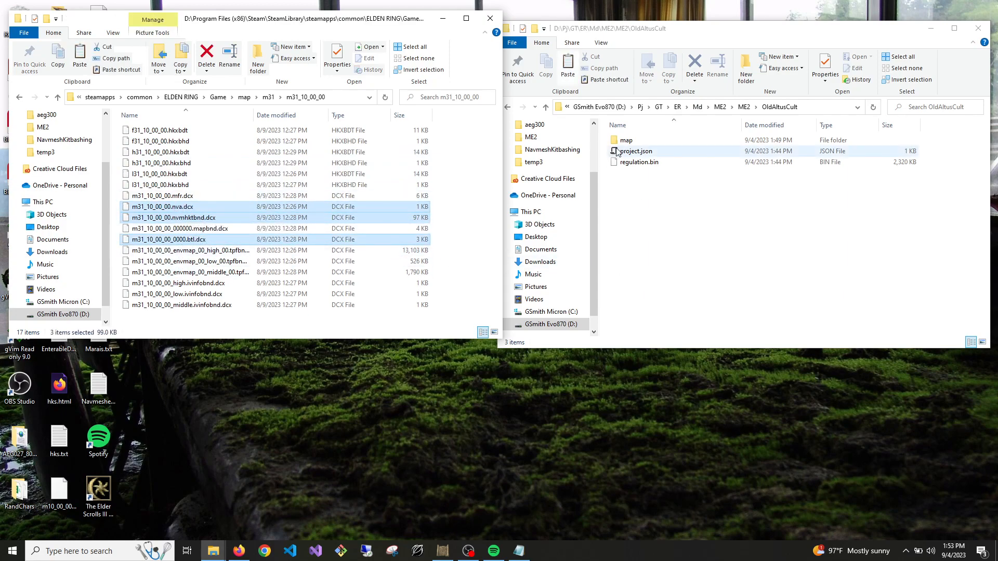
Create a folder named m32 inside the OldAltusCult project's map folder
double_click(627, 141)
double_click(634, 140)
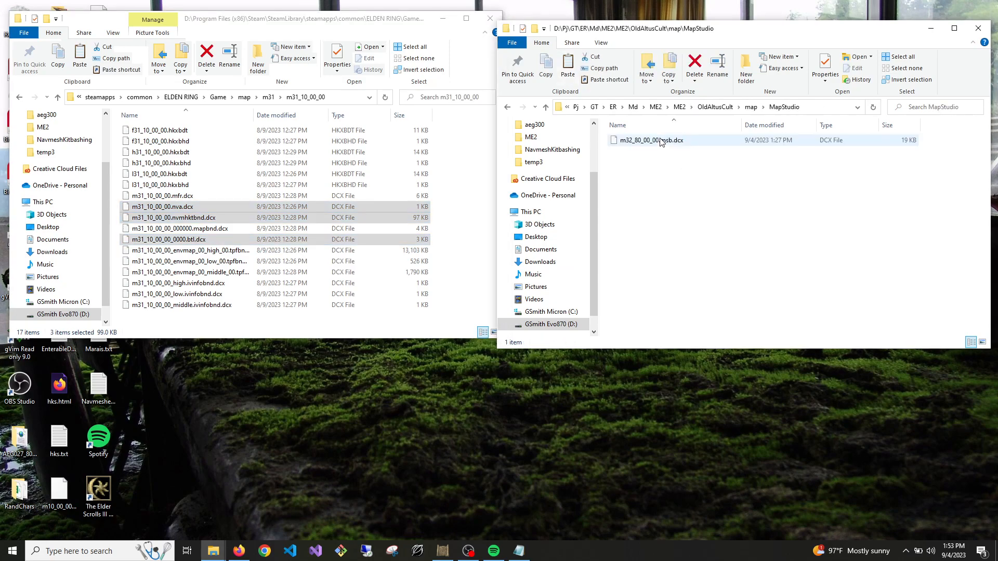
click(546, 107)
click(547, 107)
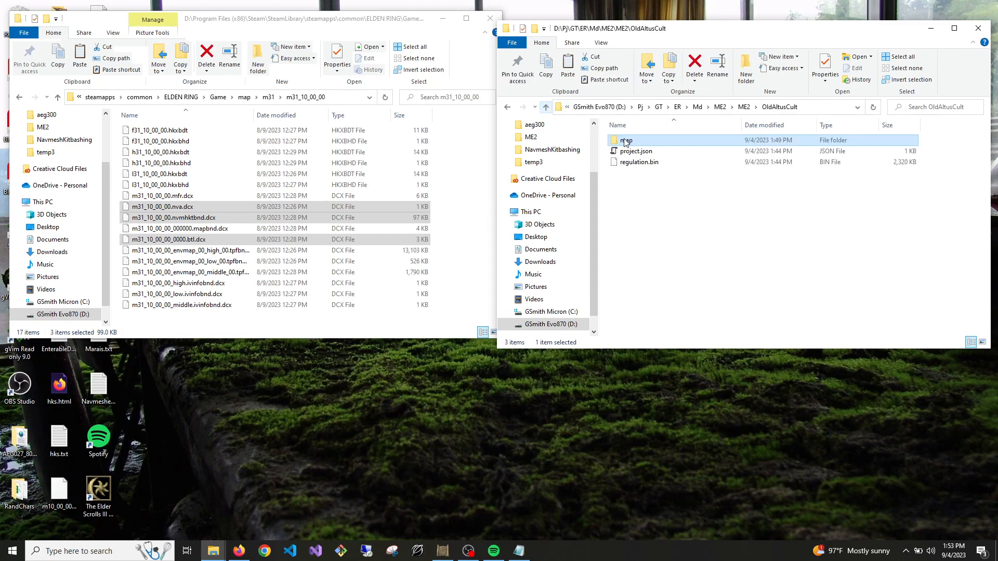
double_click(651, 142)
right_click(668, 202)
mouse_move(696, 373)
click(816, 374)
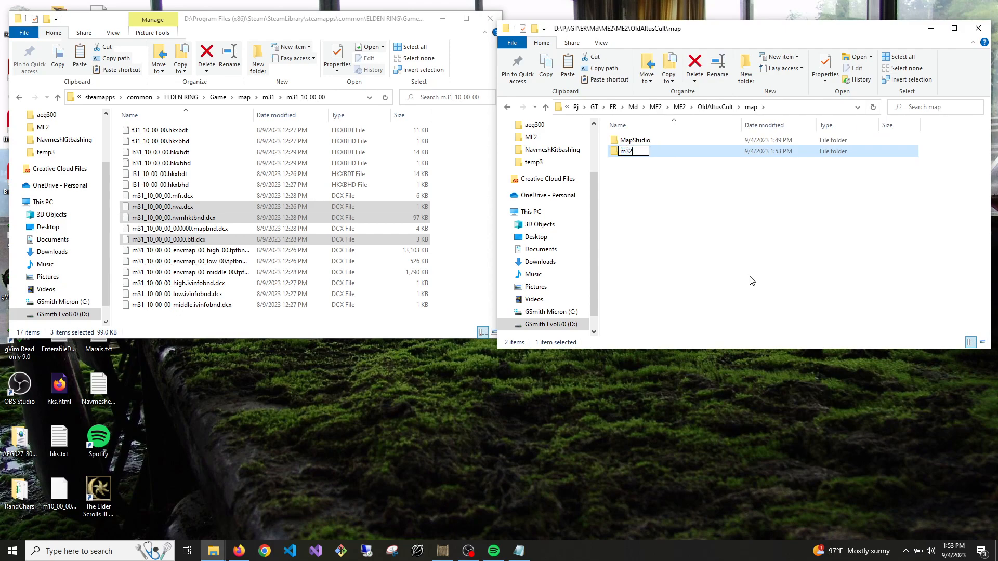
key(Return)
Create a subfolder named m32_80_00_00 inside the project's new m32 folder
double_click(637, 140)
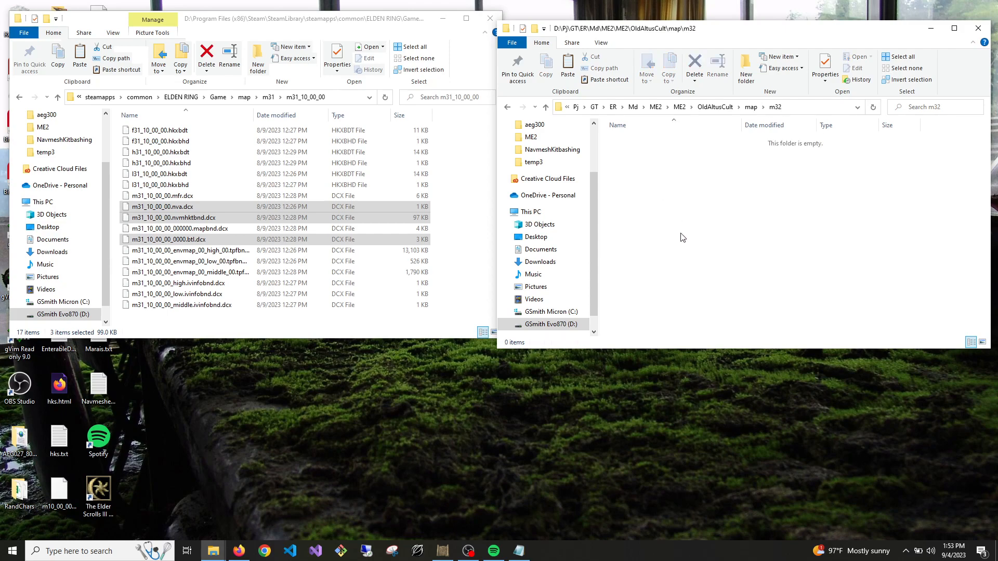
right_click(681, 234)
mouse_move(730, 406)
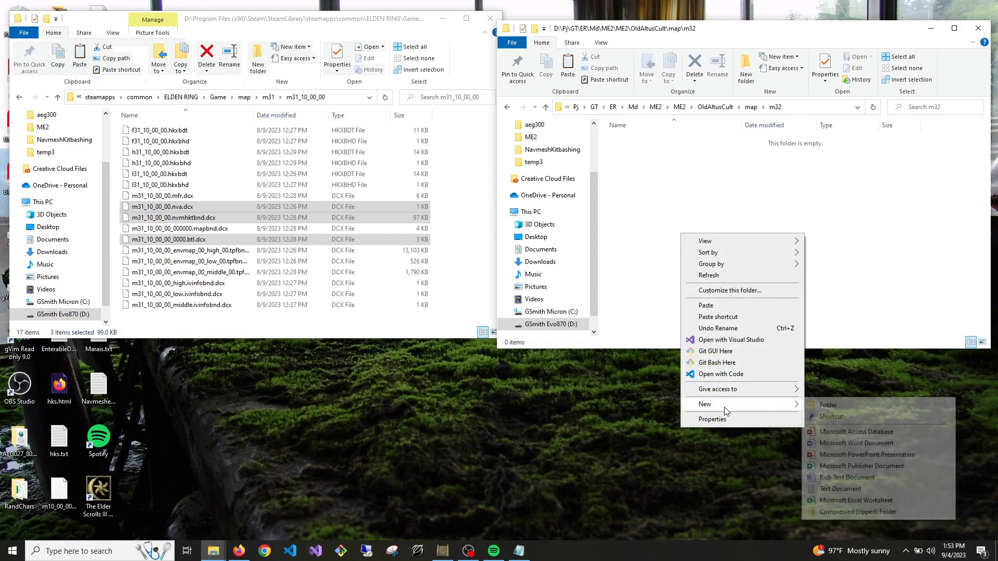
click(827, 406)
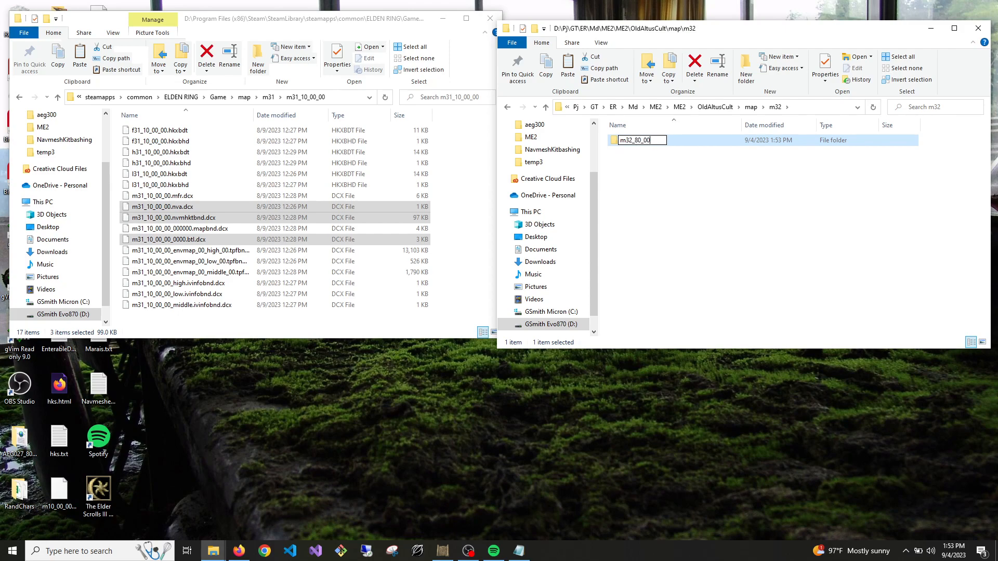
click(702, 197)
Paste the three copied Dragonbarrow Cave files into the project's m32_80_00_00 folder
double_click(647, 141)
key(ctrl+v)
click(665, 241)
Rename the copied nva file as m32_80_00_00.nva.dcx
click(670, 141)
right_click(657, 145)
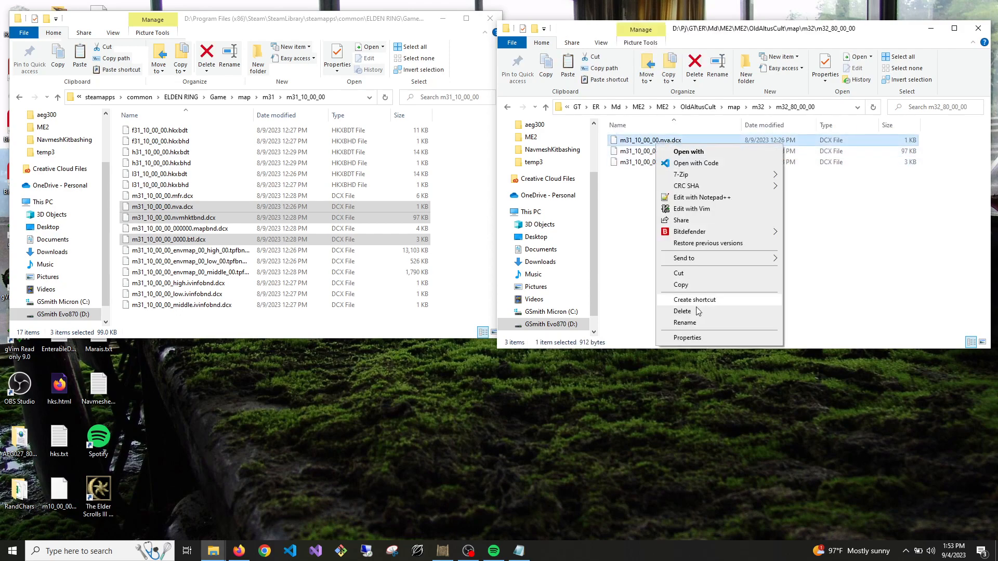
click(685, 323)
click(638, 140)
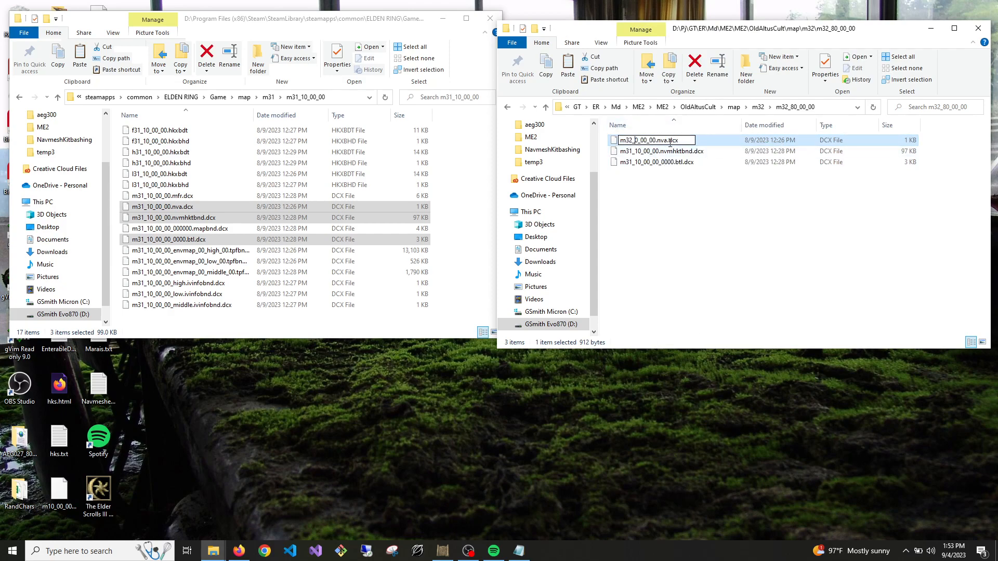
click(650, 214)
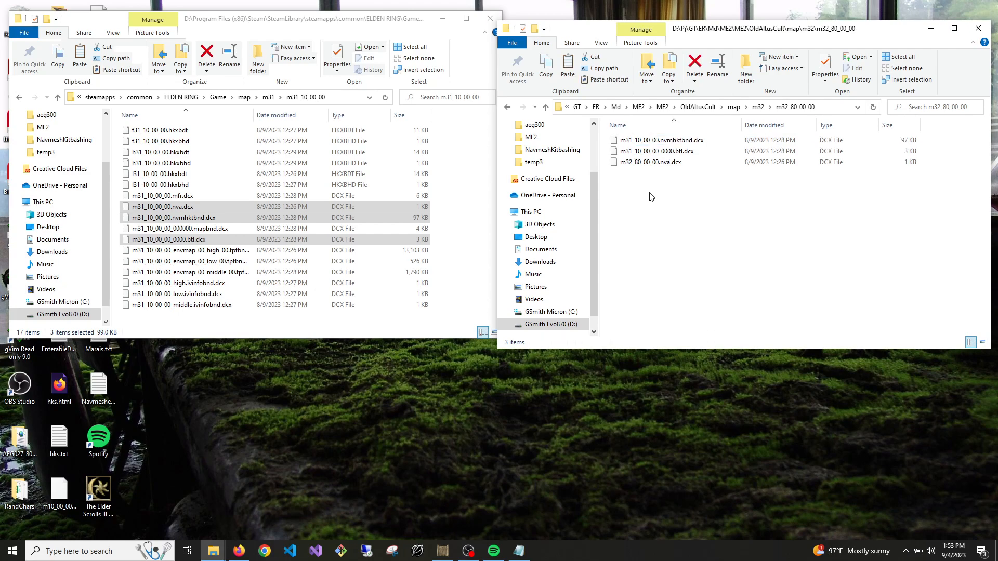
Rename the copied btl file as m32_80_00_00_0000.btl.dcx
right_click(651, 151)
click(684, 333)
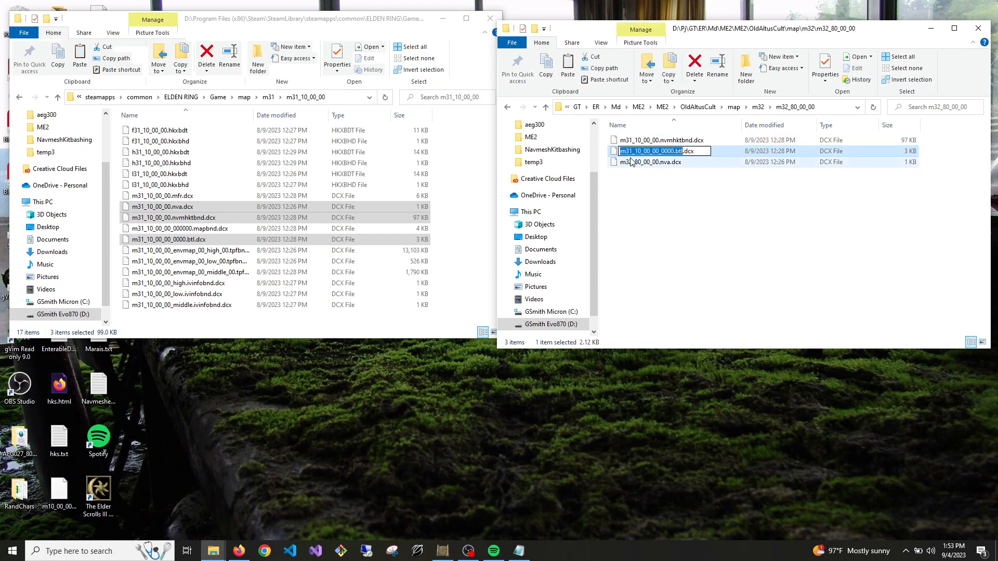
click(644, 152)
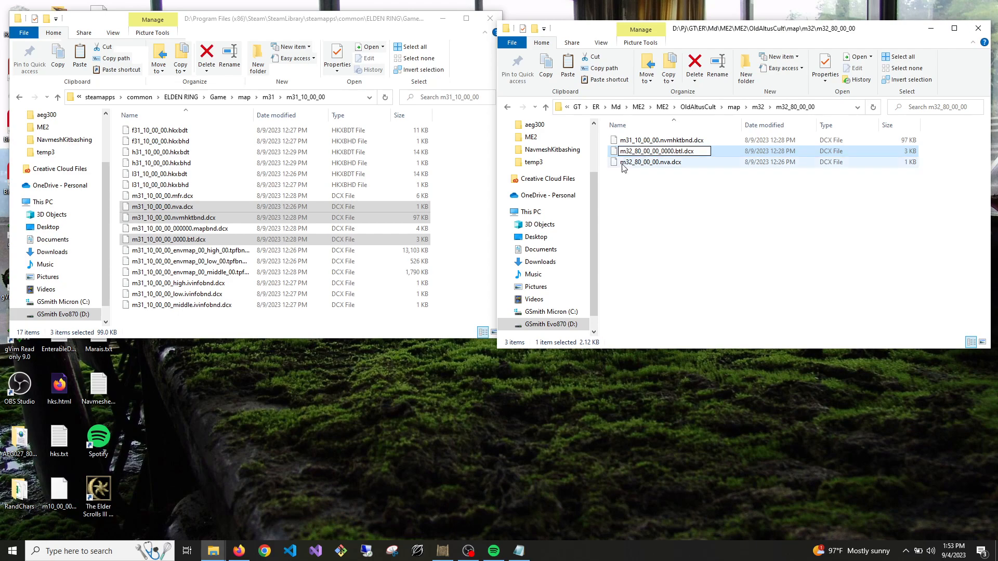
click(656, 195)
Rename the copied nvmhktbnd file as m32_80_00_00.nvmhktbnd.dcx
click(659, 141)
right_click(659, 141)
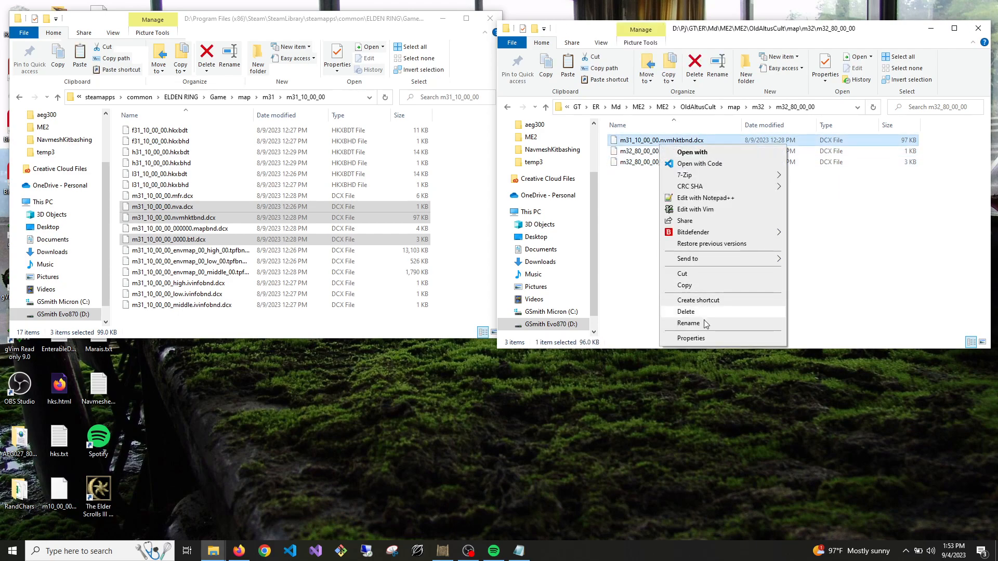
click(689, 323)
click(632, 141)
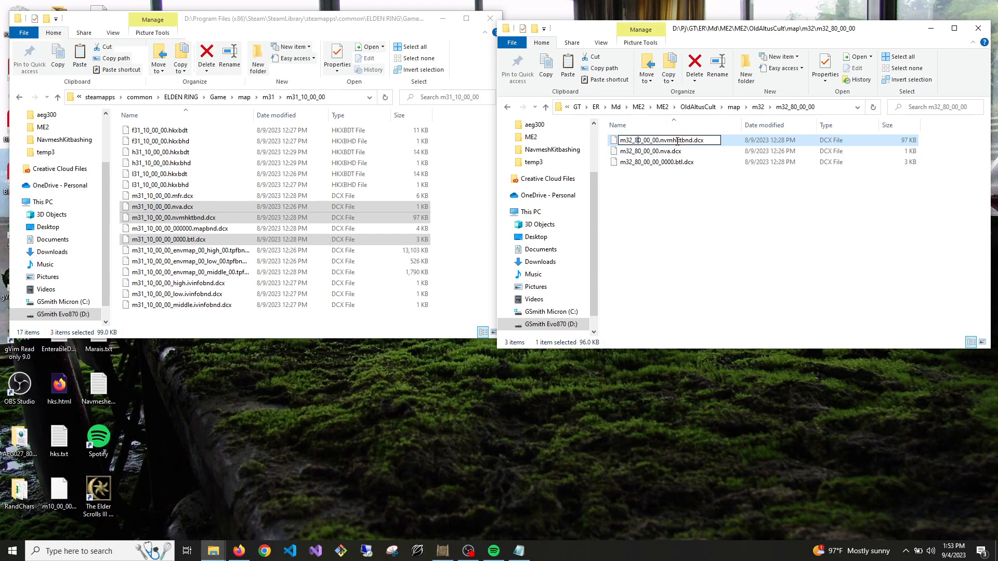
click(673, 233)
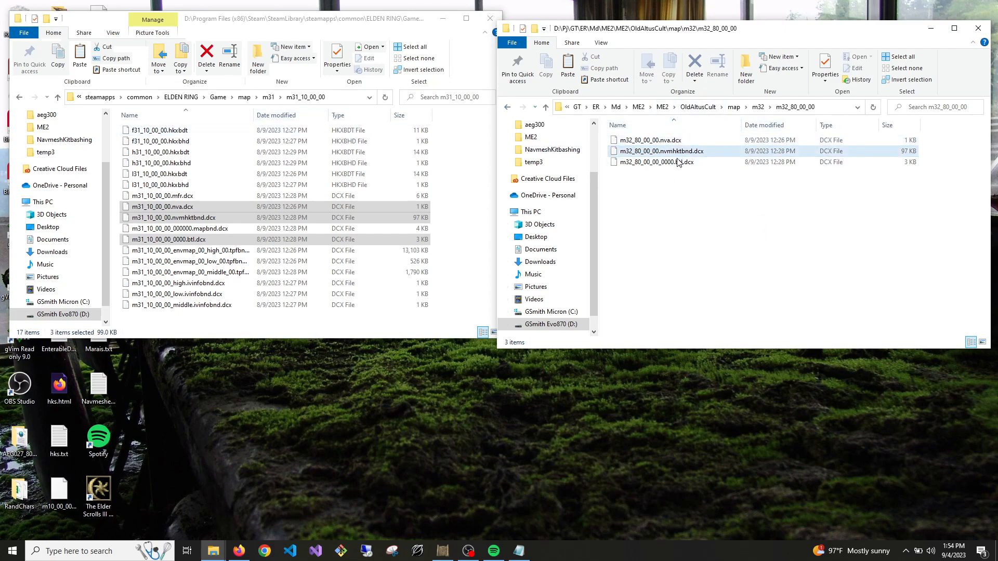
Restart Dark Souls Map Studio, load the m32_80_00_00 map and expand its object categories
click(439, 550)
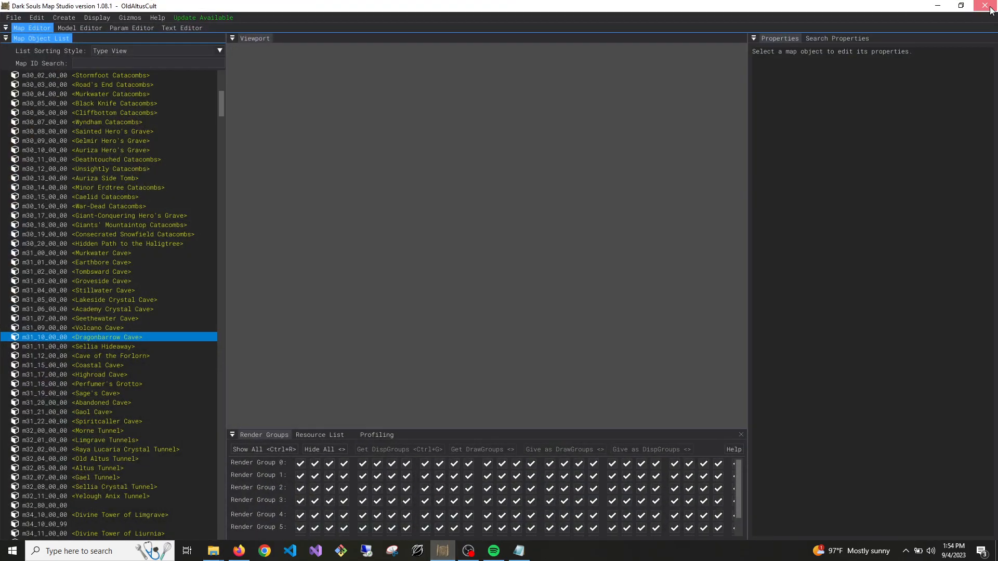
click(990, 7)
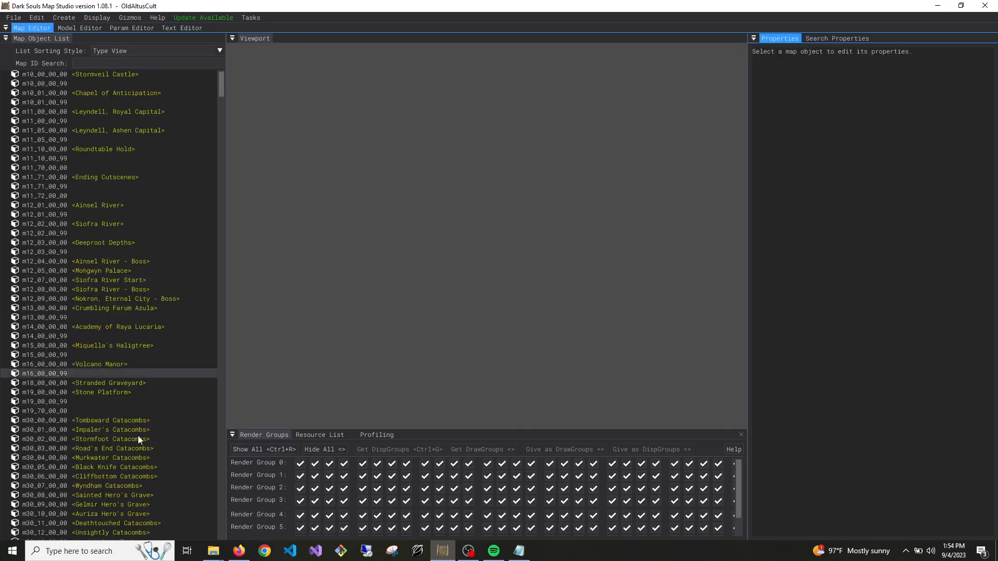
scroll(77, 447, down, 10)
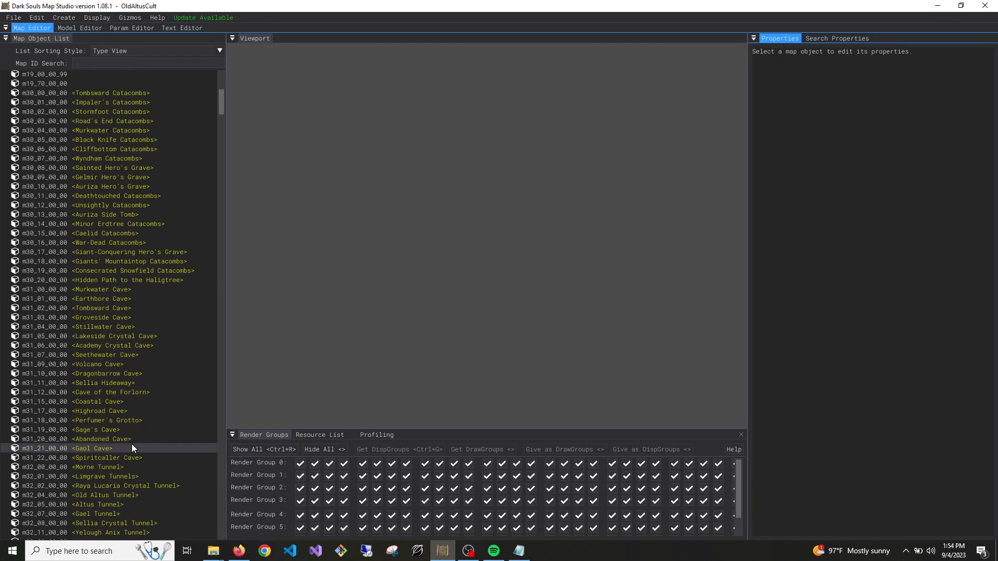
double_click(47, 396)
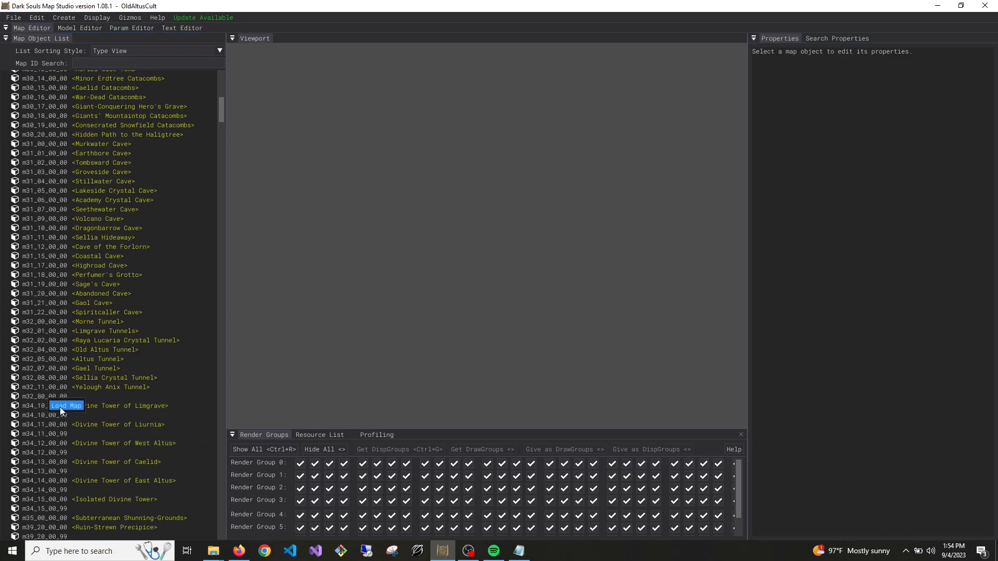
click(6, 397)
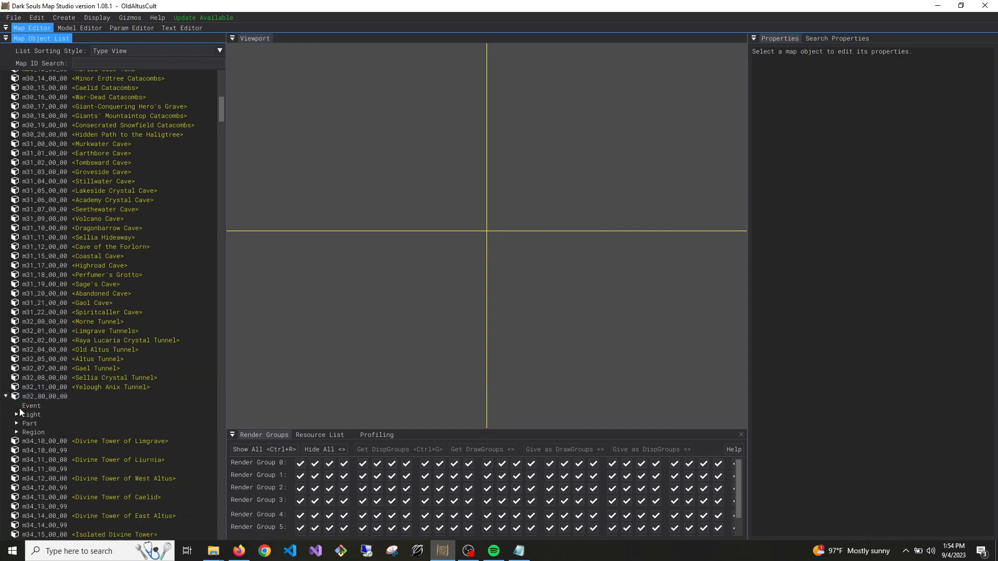
Expand the map's light file, focus on the light 企画要件_D_spec_010 and examine the lights around the cave
click(17, 414)
click(27, 424)
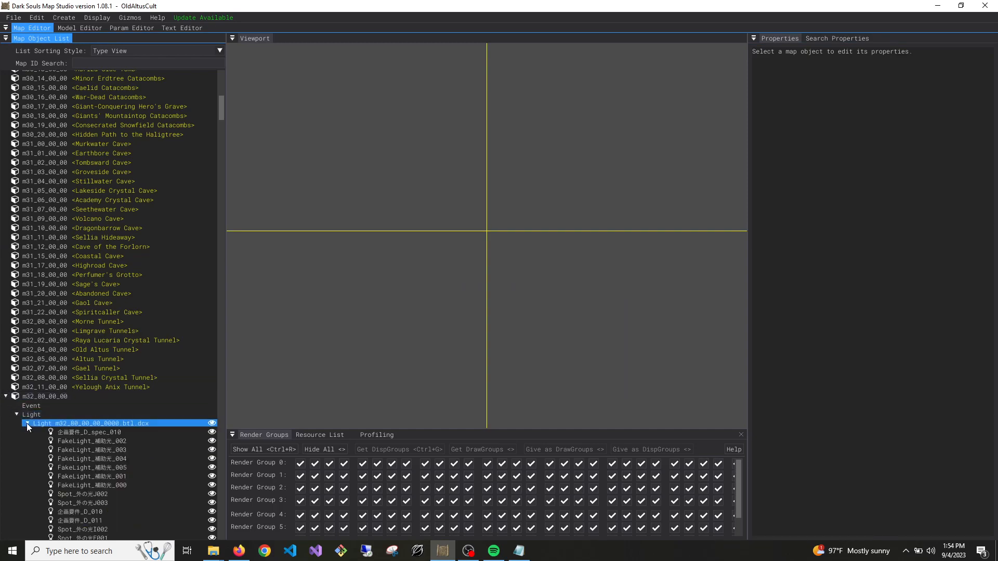
double_click(67, 433)
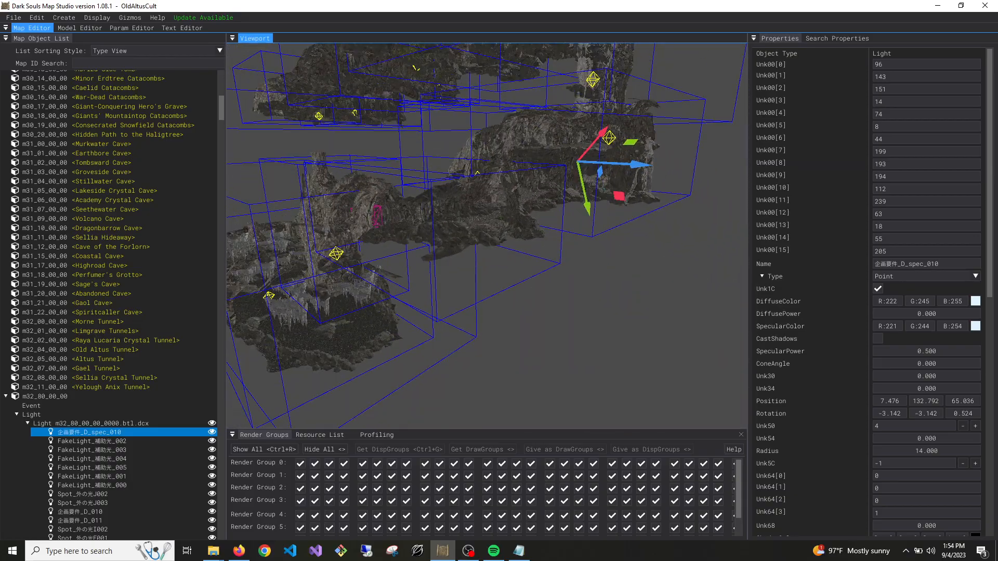
key(s)
key(w)
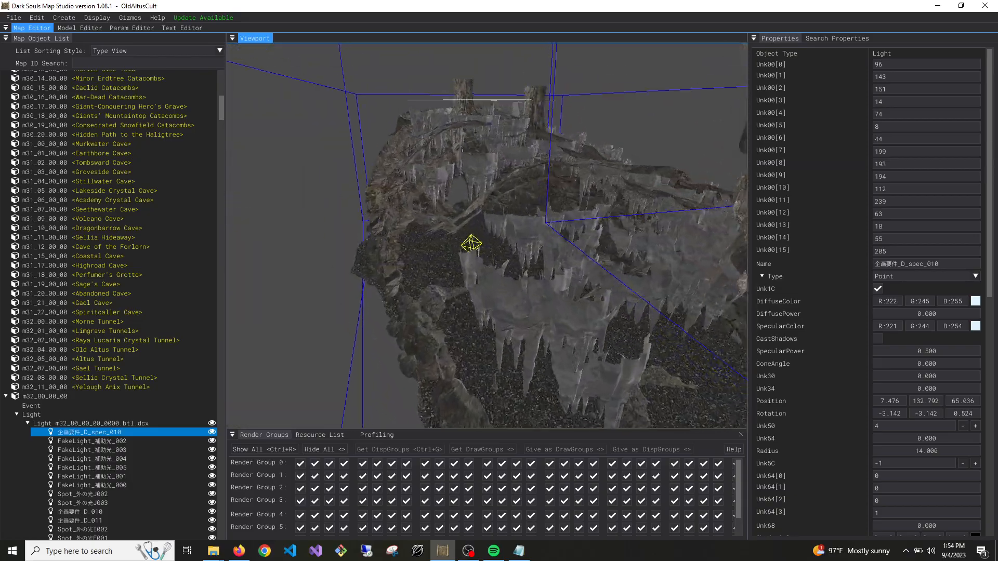
Examine the cave interior near the light 企画要件_D_spec_010 and collapse the m32_80_00_00 map's Light category
key(w)
right_drag(570, 314, 571, 314)
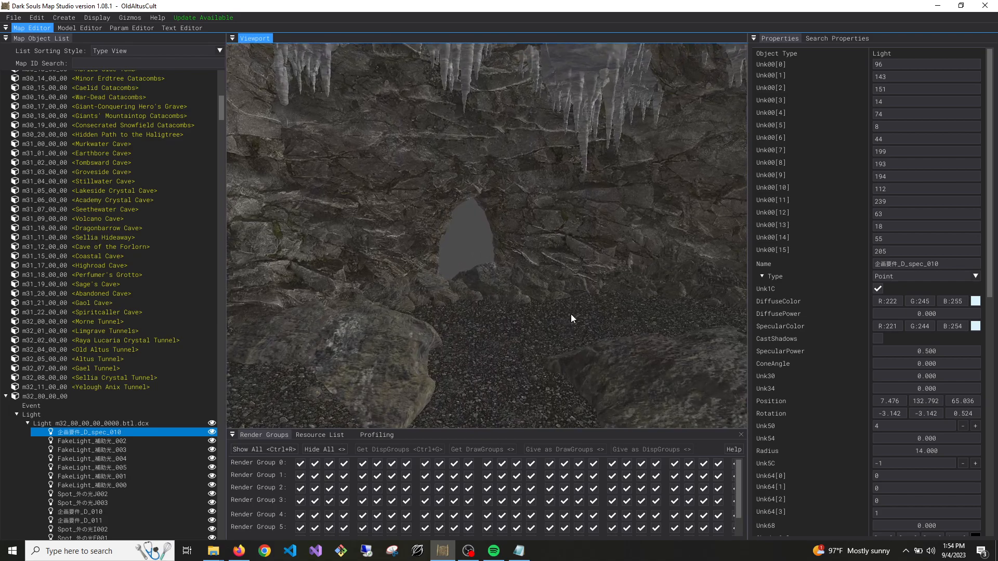
click(17, 414)
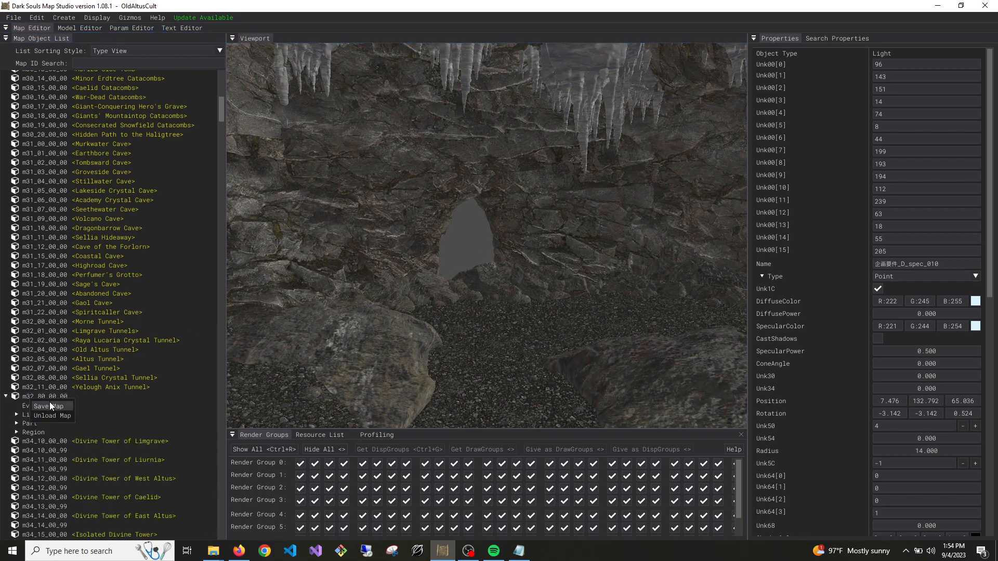
Examine the whole m32_80_00_00 cave layout and its lights from outside
key(s)
right_drag(605, 271, 604, 270)
key(s)
key(w)
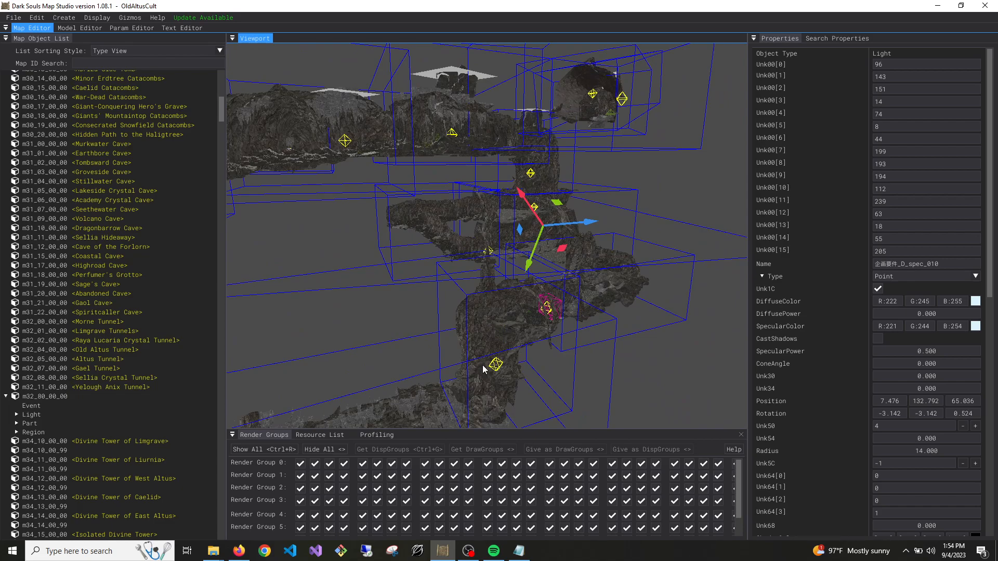
right_drag(490, 140, 490, 140)
right_drag(655, 177, 655, 177)
key(s)
key(w)
right_drag(537, 204, 536, 205)
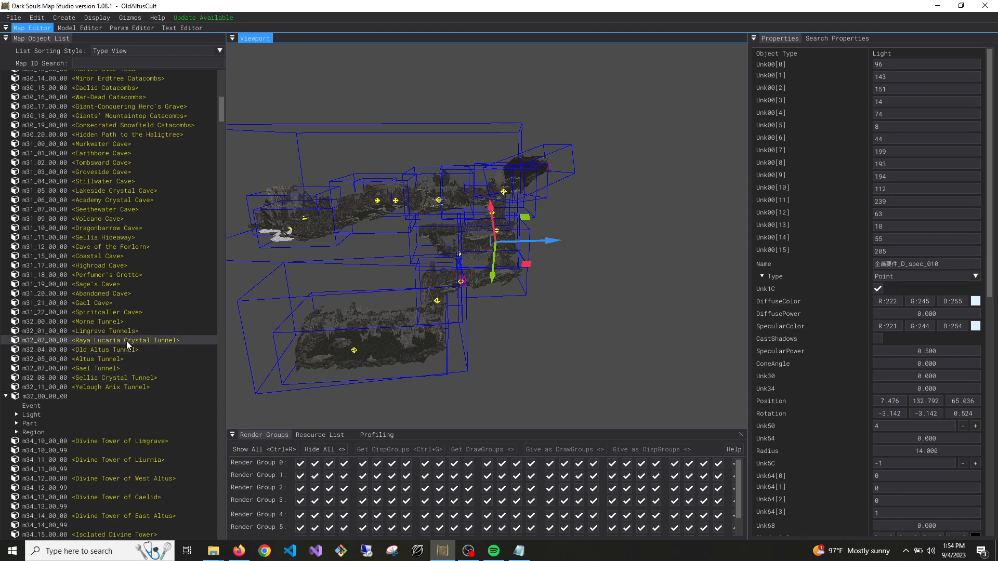
scroll(96, 385, up, 5)
scroll(98, 372, down, 5)
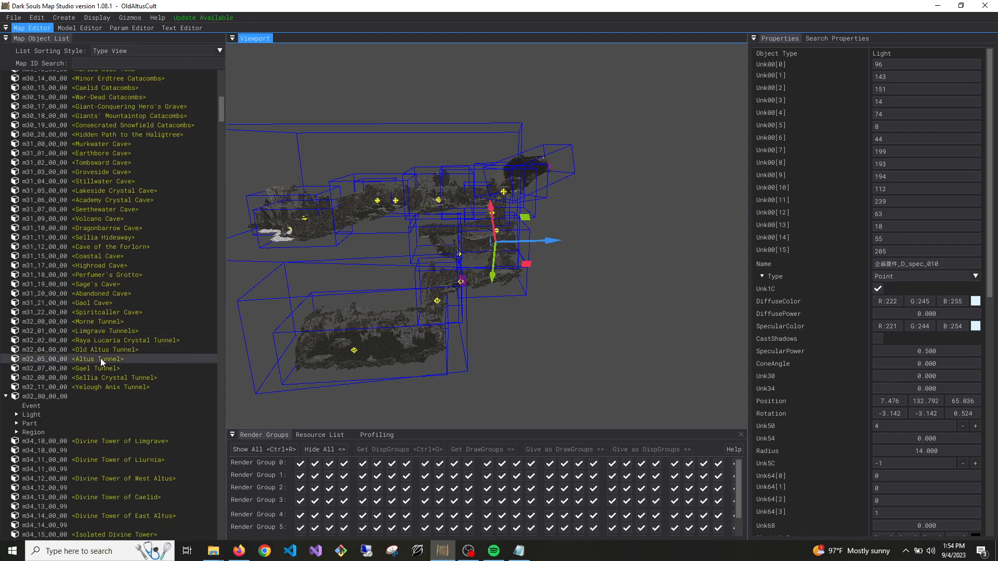
Load the Old Altus Tunnel map m32_04_00_00 and look around the cave for its geometry
right_click(107, 350)
click(114, 355)
right_drag(466, 352, 466, 351)
right_drag(429, 190, 429, 190)
key(w)
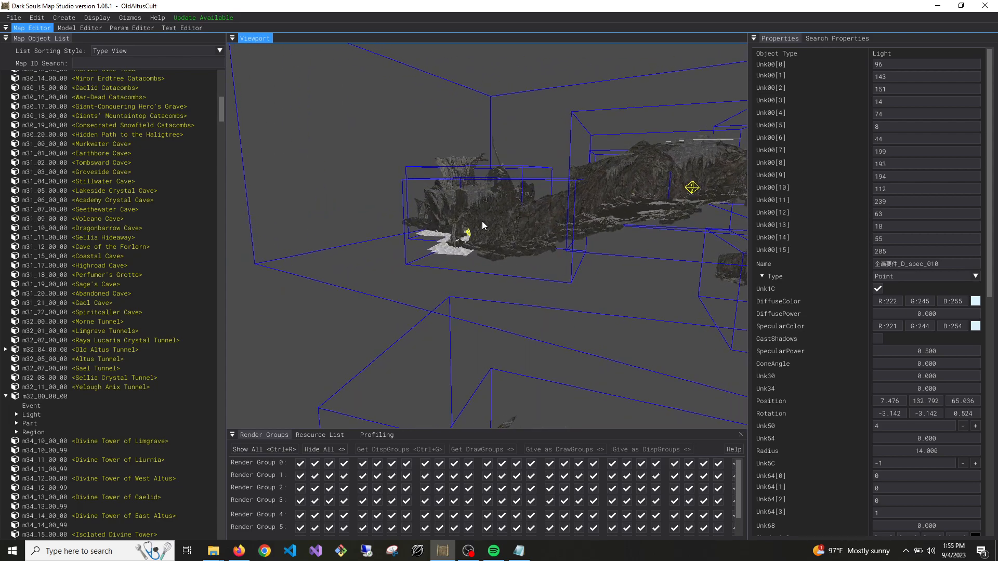
right_drag(524, 247, 525, 247)
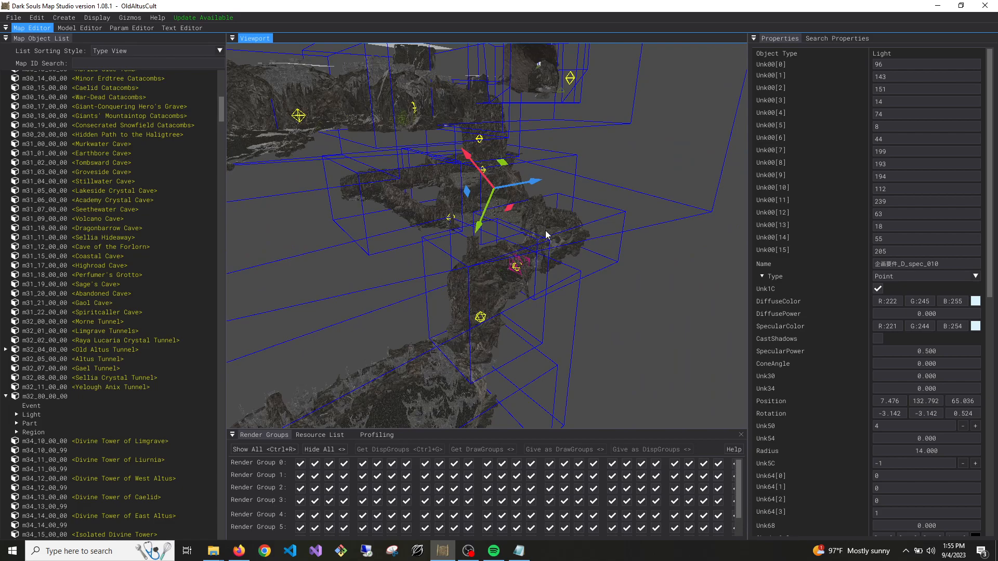
right_drag(466, 125, 466, 125)
key(s)
right_drag(540, 158, 539, 157)
key(w)
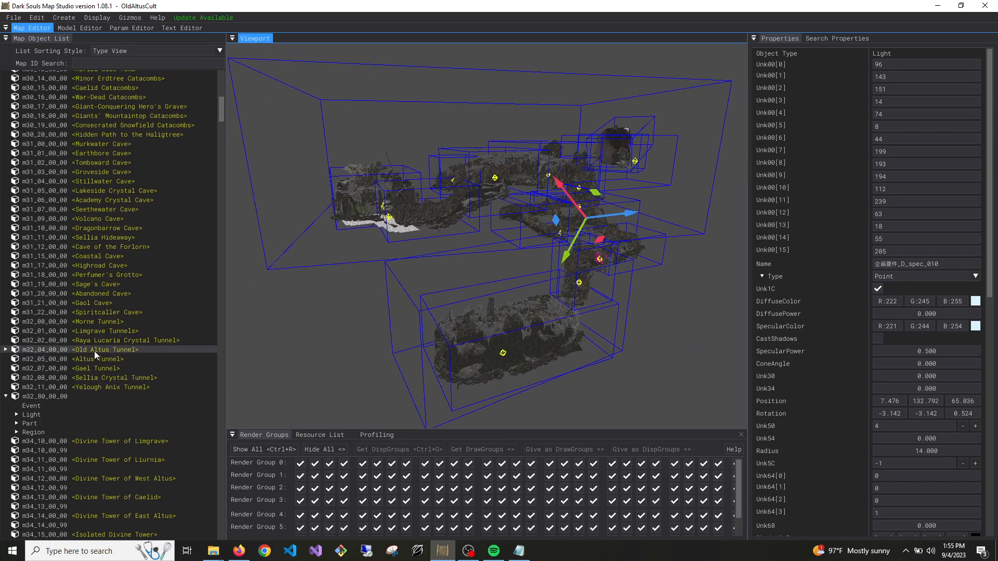
Focus on the Old Altus Tunnel map's root node and examine the surrounding geometry
double_click(95, 351)
right_drag(416, 234, 416, 234)
key(w)
right_drag(486, 299, 487, 298)
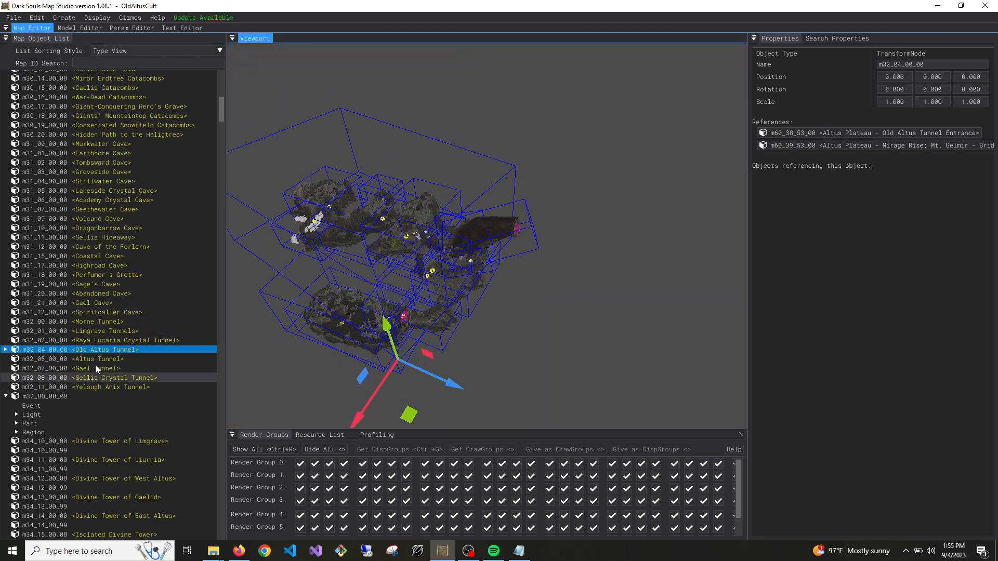
key(w)
right_drag(371, 358, 372, 358)
key(w)
key(w)
right_drag(472, 339, 473, 340)
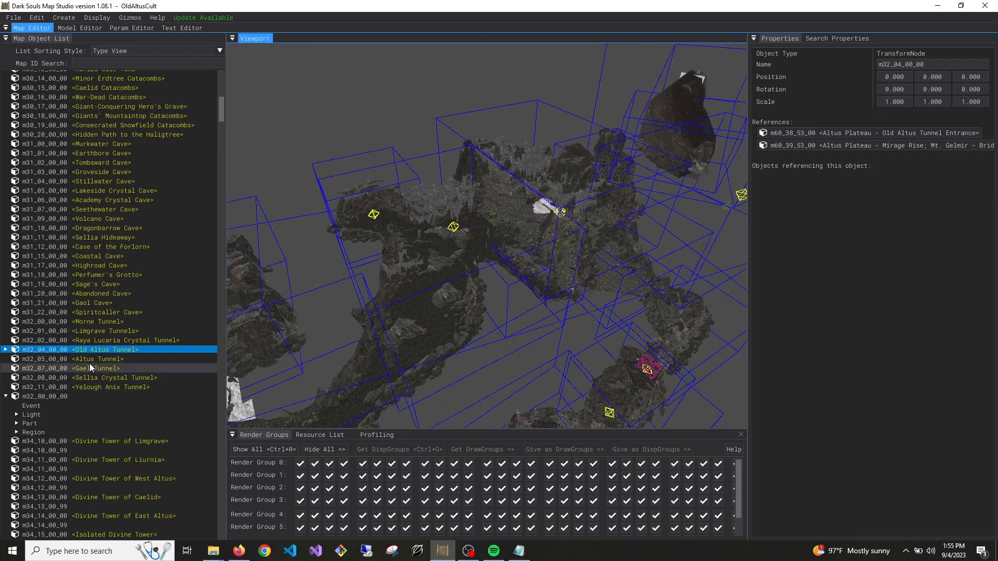
Focus on the Old Altus Tunnel map again and delete the large white surface covering it
double_click(97, 351)
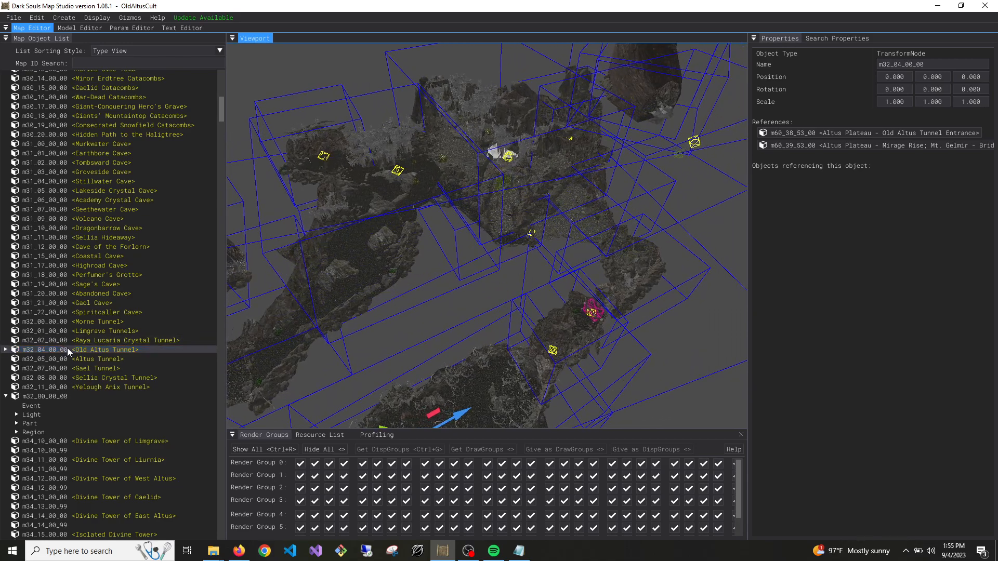
double_click(71, 349)
key(s)
right_drag(620, 298, 619, 299)
key(w)
key(w)
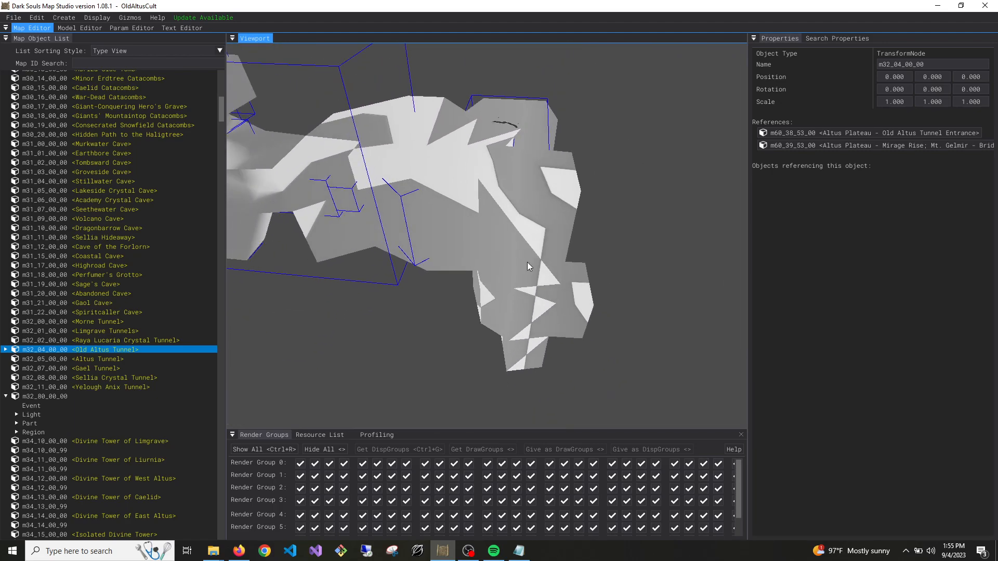
click(546, 323)
key(s)
right_drag(546, 324, 528, 246)
key(a)
key(Delete)
Examine the Old Altus Tunnel's overall room layout from outside and unload the m32_04_00_00 map
key(w)
key(s)
key(w)
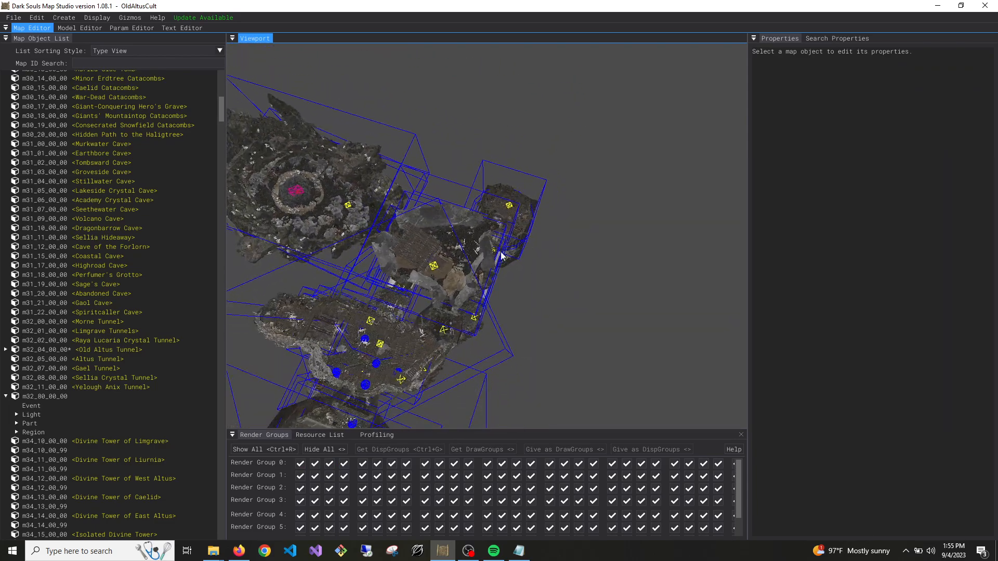
right_drag(592, 181, 399, 314)
key(s)
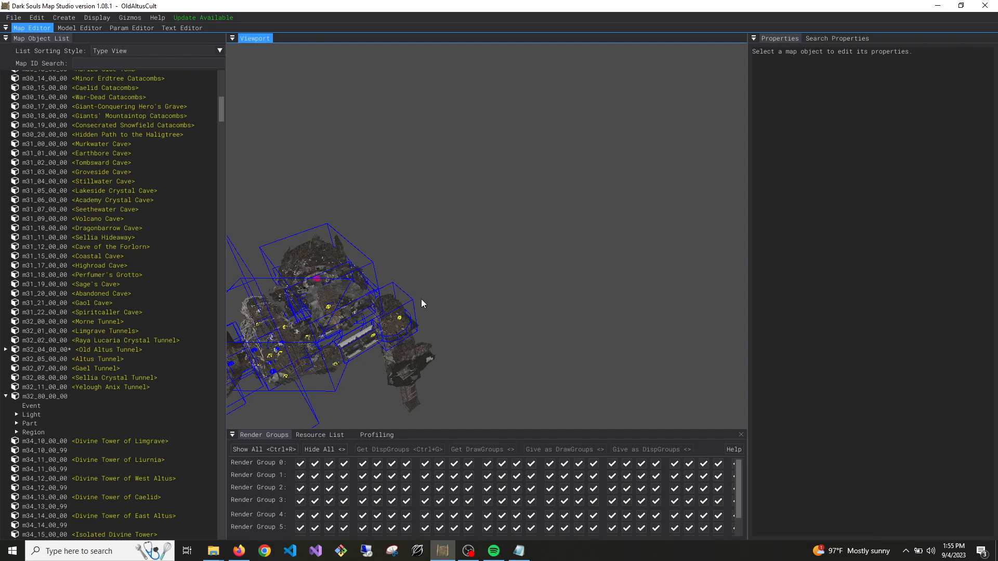
right_drag(394, 295, 359, 295)
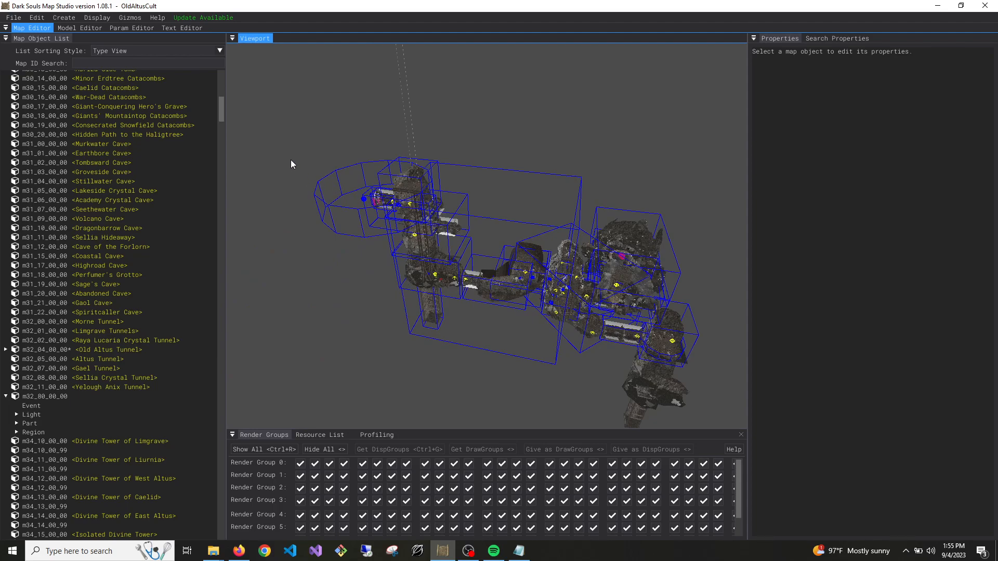
right_drag(452, 321, 489, 321)
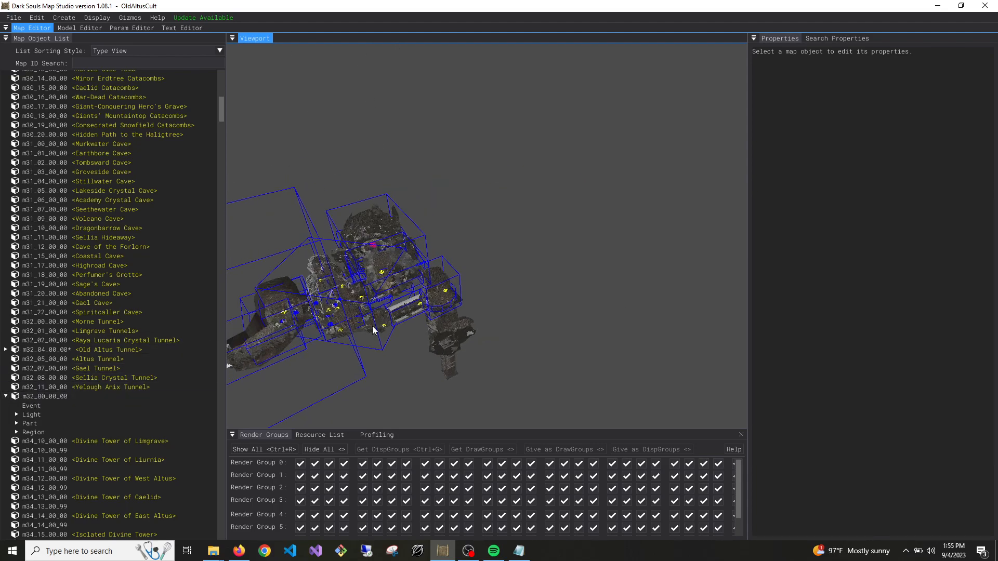
right_drag(302, 346, 255, 338)
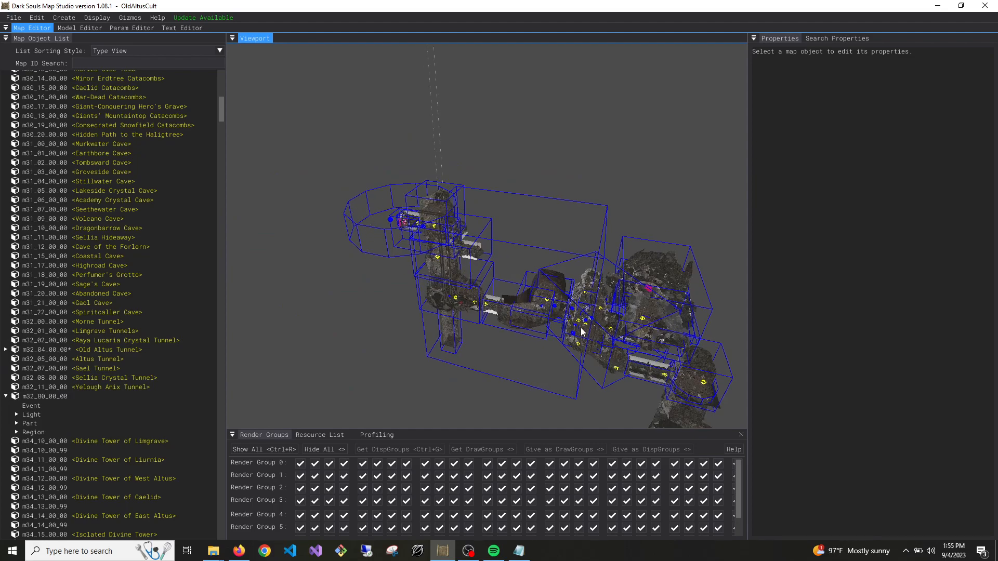
right_drag(723, 383, 381, 351)
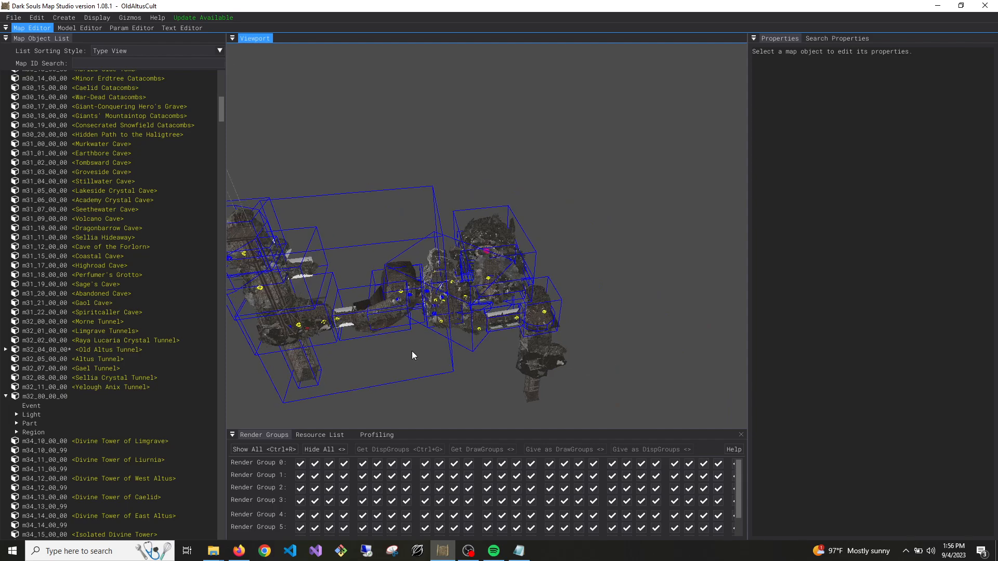
right_click(96, 349)
click(107, 365)
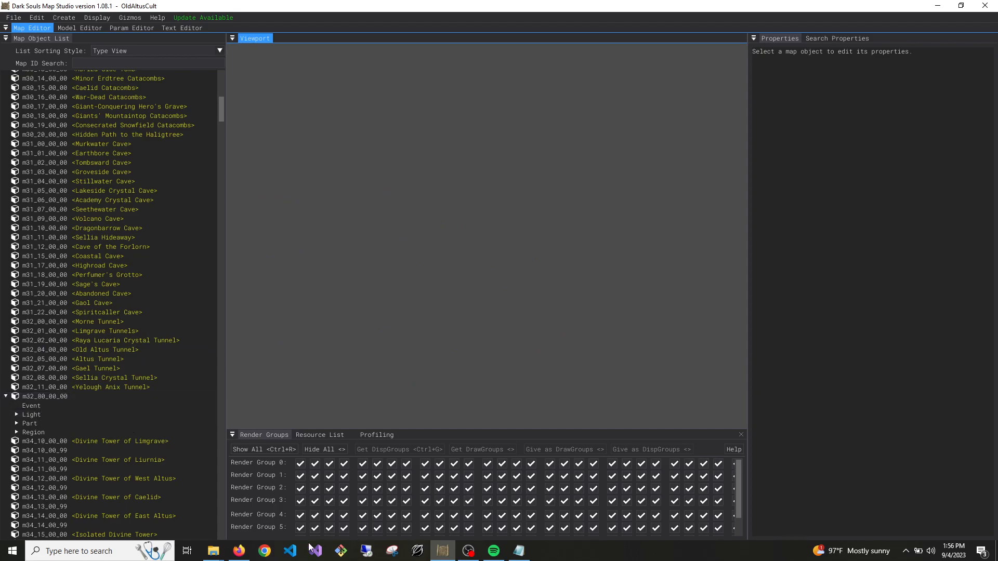
Switch to File Explorer, open the ELDEN RING Game\map folder and copy worldmsblist.worldloadlistlist.dcx
mouse_move(219, 555)
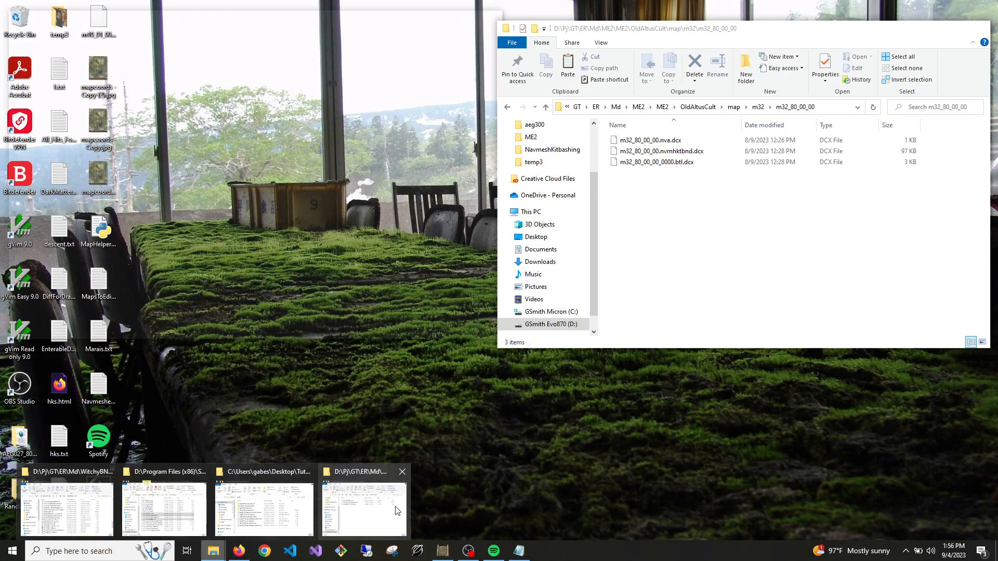
click(397, 511)
mouse_move(213, 551)
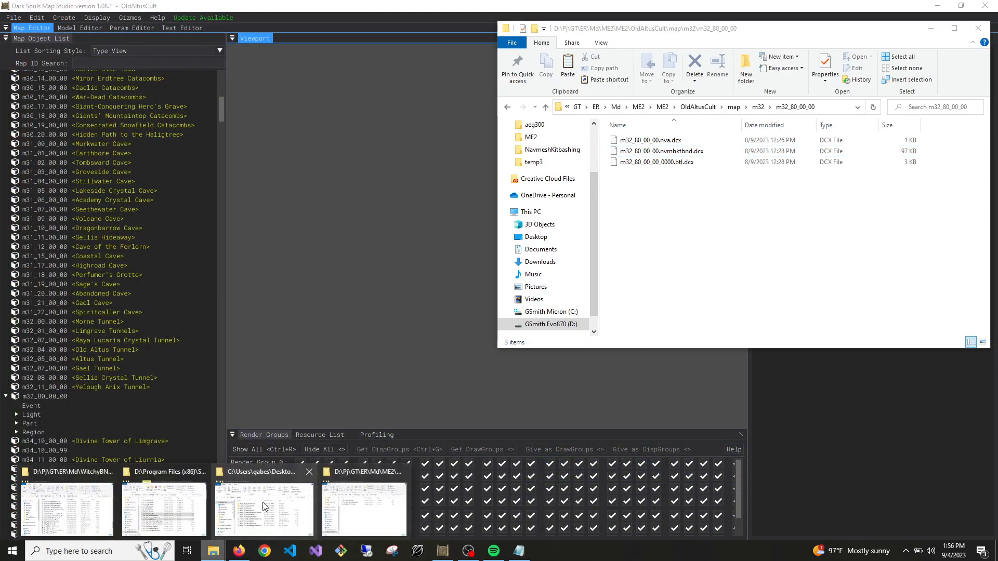
mouse_move(263, 503)
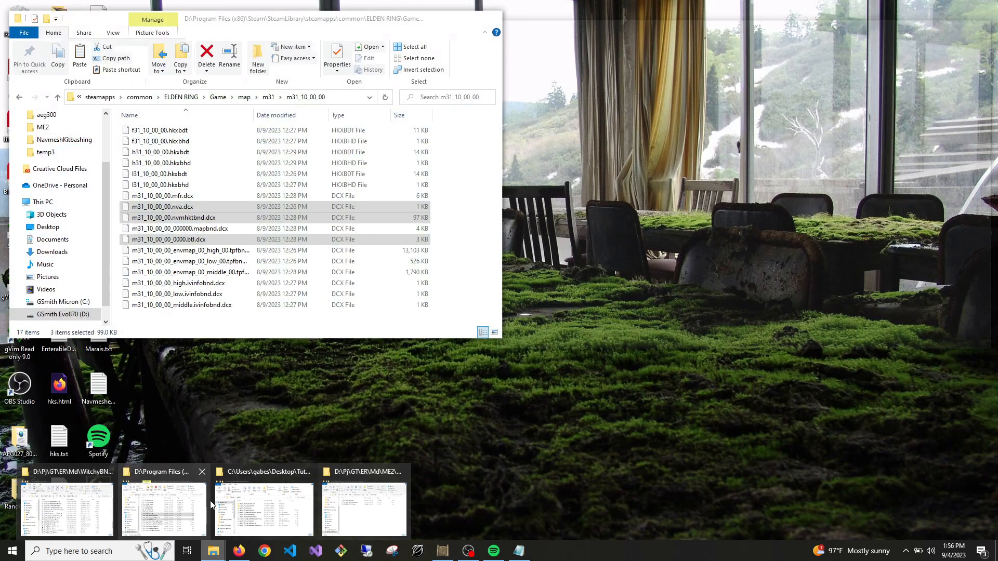
click(205, 502)
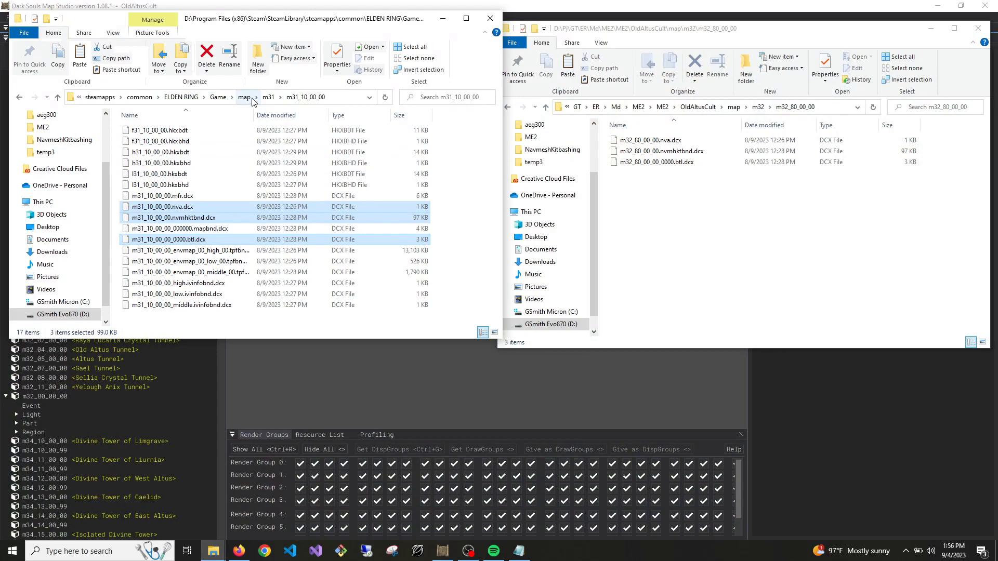
click(253, 99)
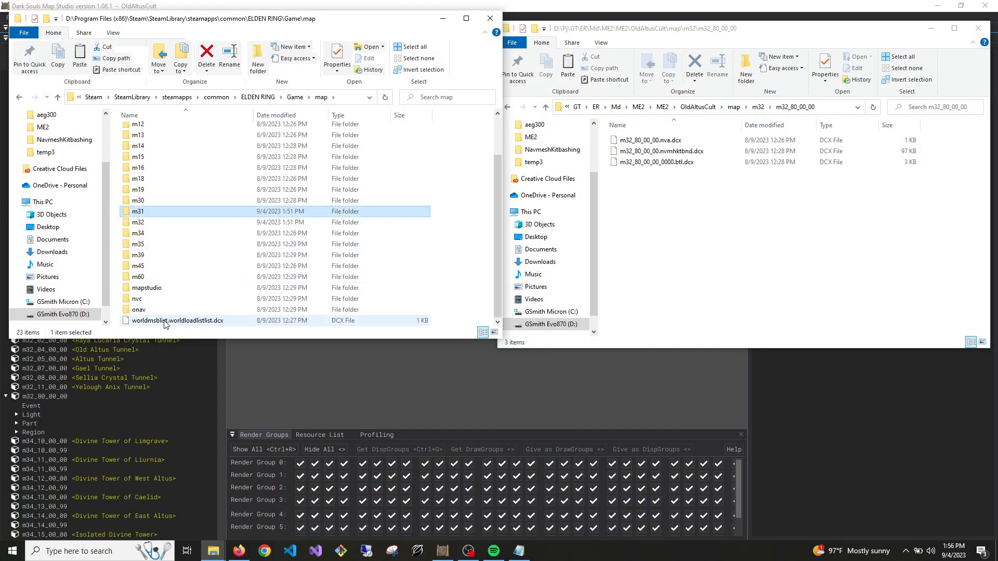
click(165, 323)
right_click(164, 324)
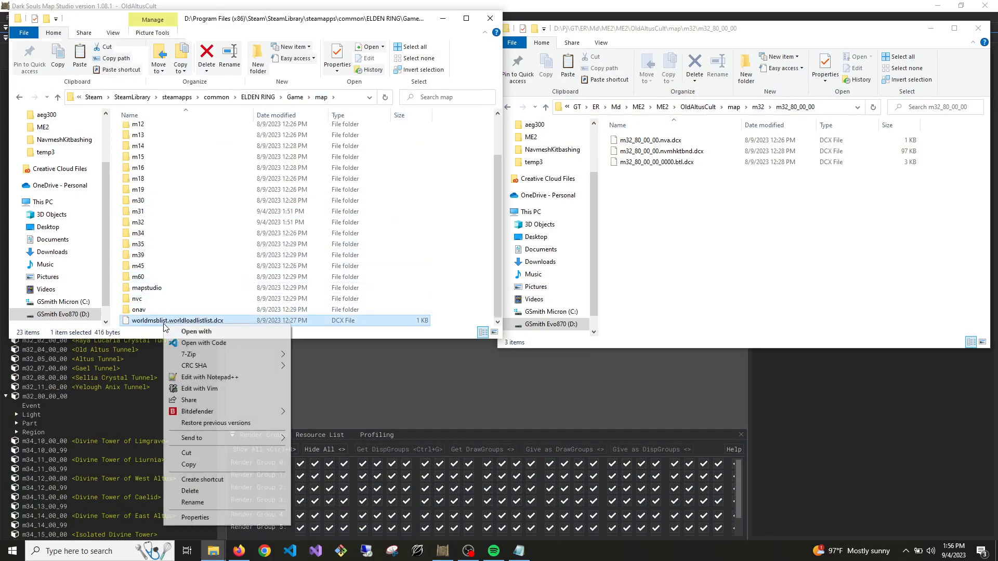
click(188, 465)
Paste worldmsblist.worldloadlistlist.dcx into the OldAltusCult\map folder
click(710, 246)
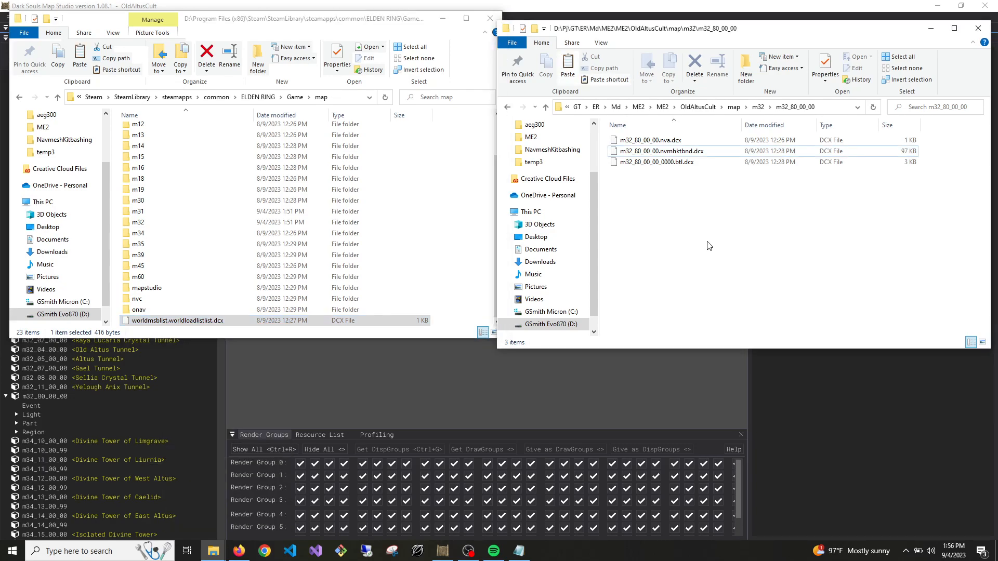
click(734, 107)
click(733, 228)
right_click(651, 192)
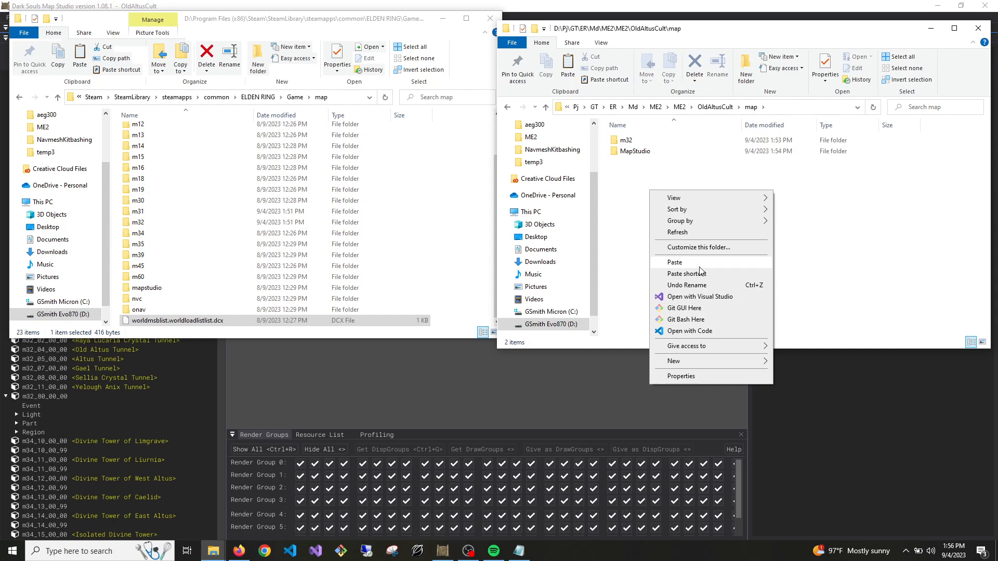
click(699, 264)
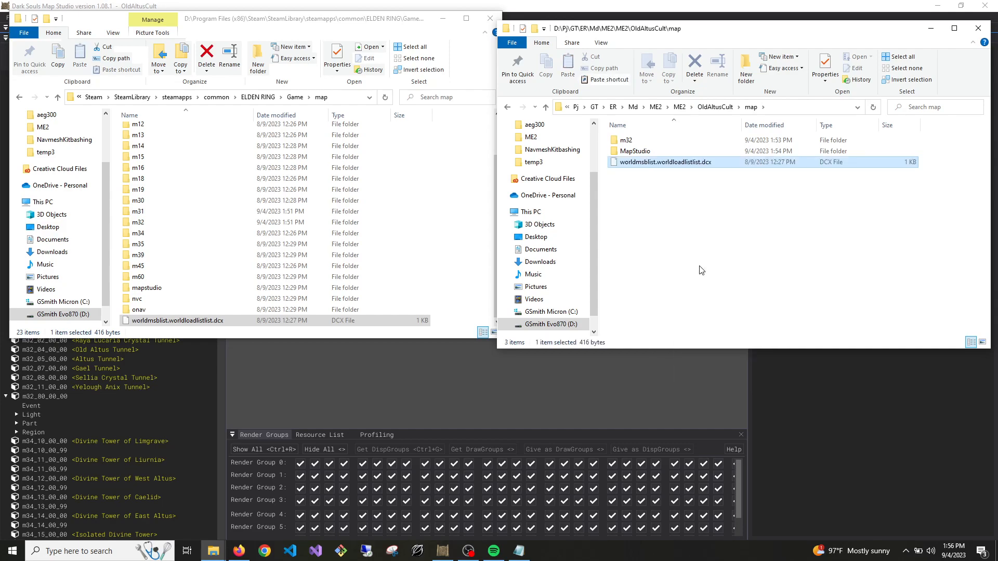
right_click(648, 165)
click(633, 203)
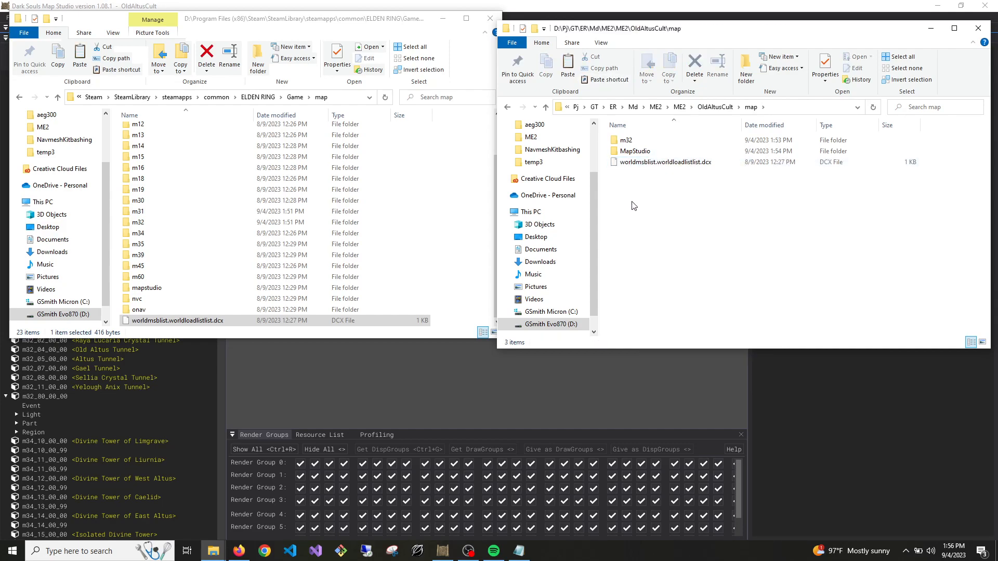
right_click(632, 163)
click(816, 307)
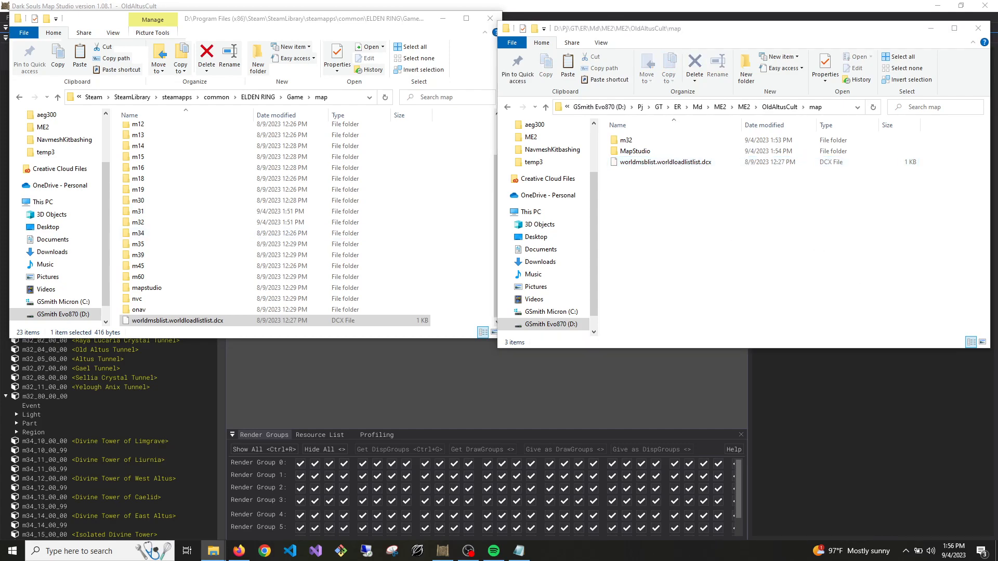
key(super+d)
key(super+d)
Unpack the project's worldmsblist.worldloadlistlist.dcx with WitchyBND.DCX.exe from the WitchyBND-v1.0.4.1 folder
drag(0, 125, 247, 20)
scroll(150, 287, down, 1)
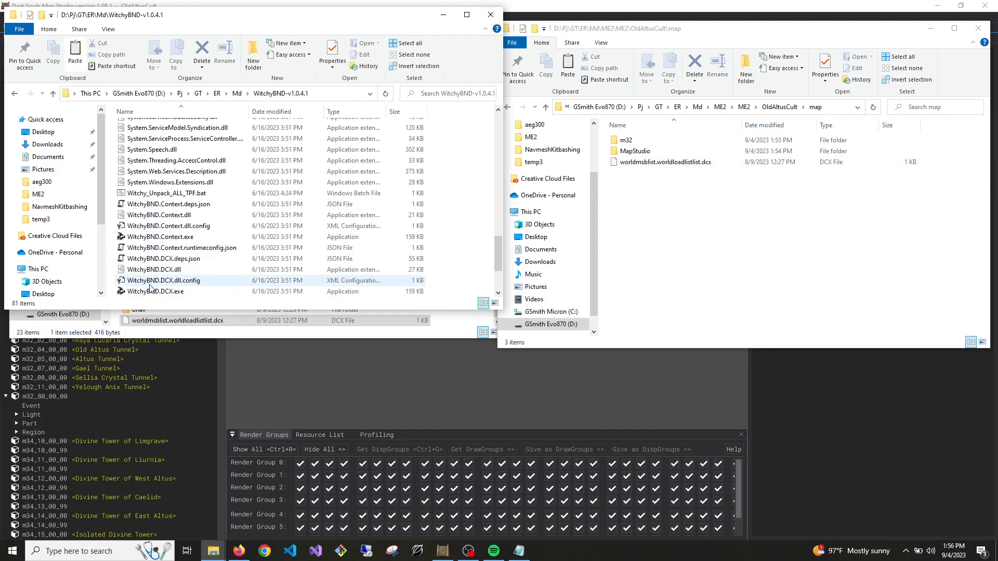
click(699, 163)
drag(699, 165, 148, 263)
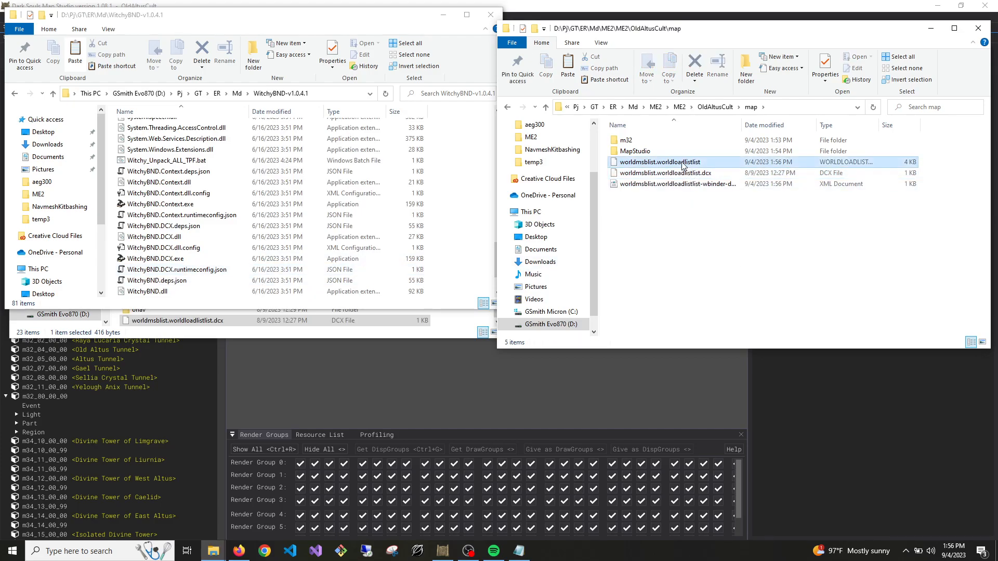
Open the unpacked worldmsblist.worldloadlistlist file in Visual Studio Code and look through its map entries
right_click(682, 163)
click(723, 183)
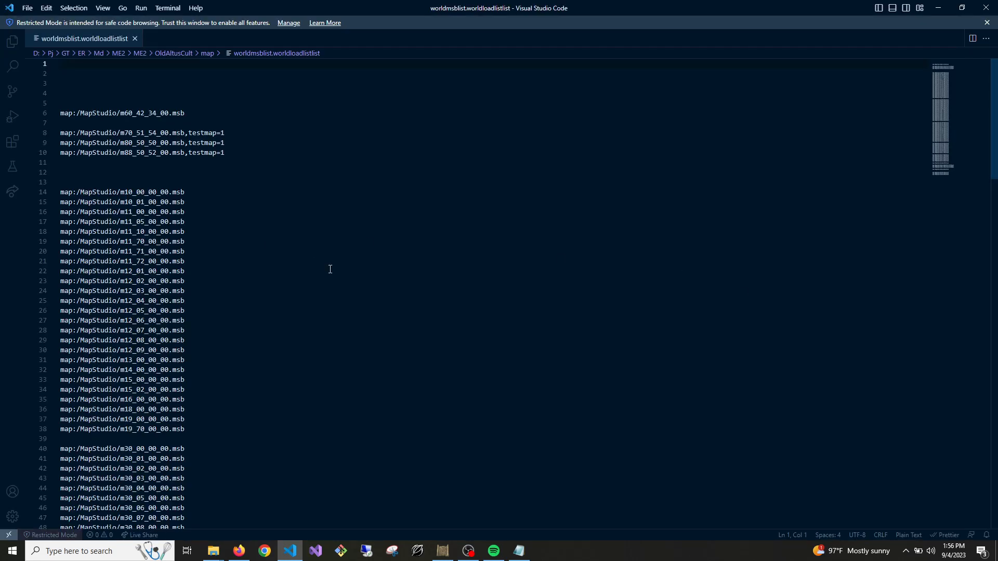
scroll(330, 269, down, 20)
scroll(207, 201, up, 7)
Copy the m32_11_00_00.msb entry and paste it on empty line 116 below the m45 entries
drag(186, 250, 53, 254)
scroll(219, 305, down, 4)
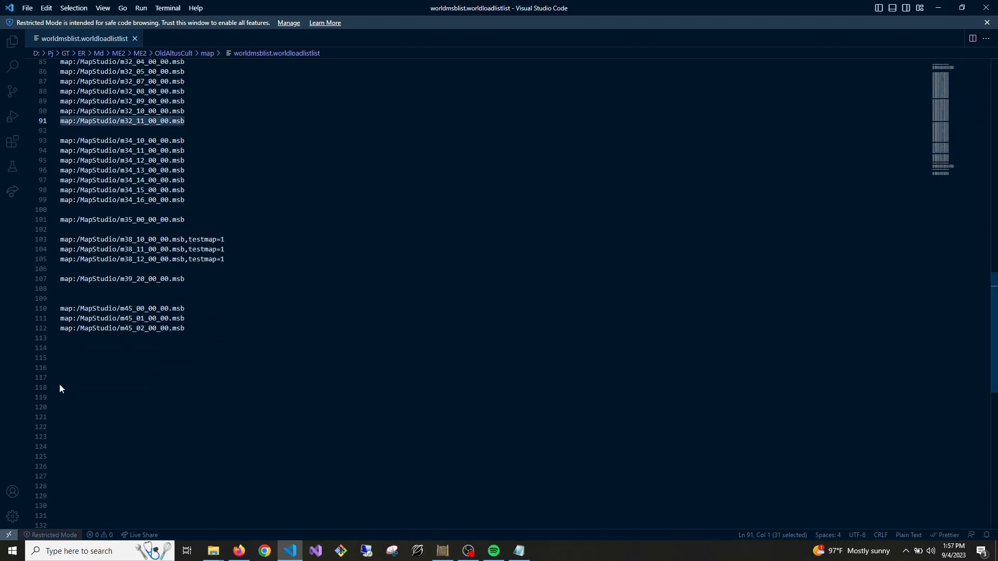
click(64, 369)
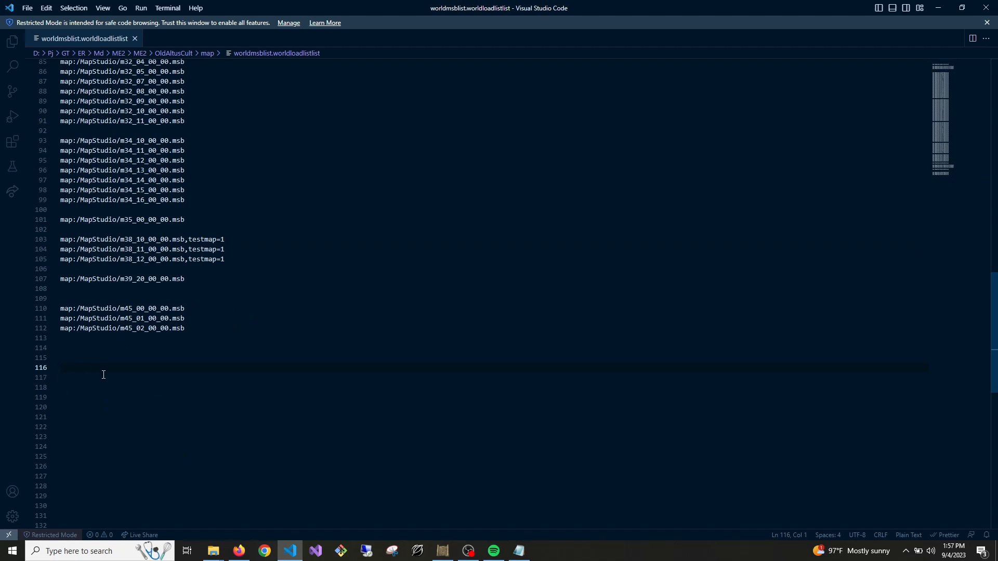
scroll(78, 423, down, 6)
scroll(78, 423, up, 3)
scroll(78, 423, up, 3)
key(ctrl+v)
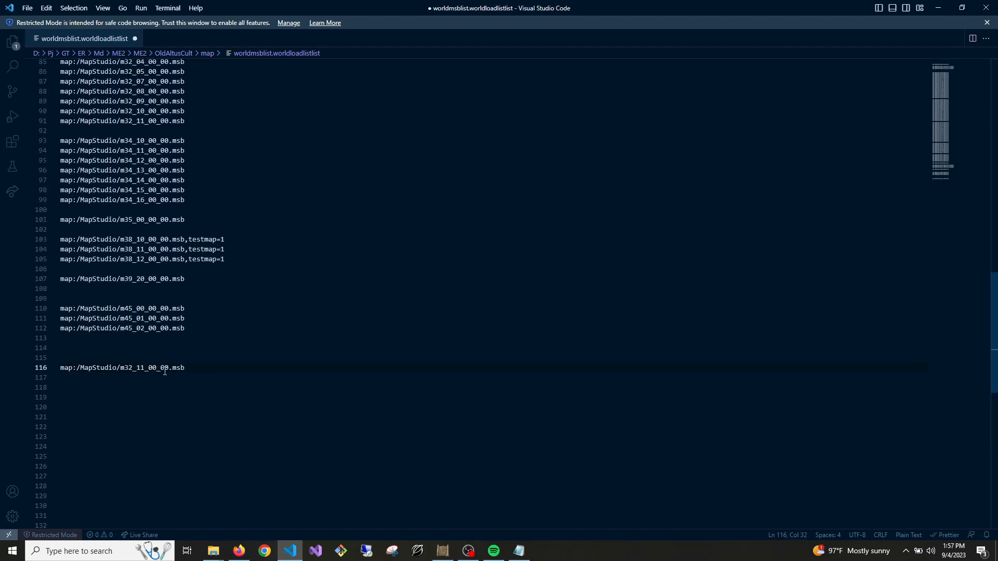
Change the pasted entry to map:/MapStudio/m32_80_00_00.msb, save the file and close Visual Studio Code
drag(145, 368, 137, 369)
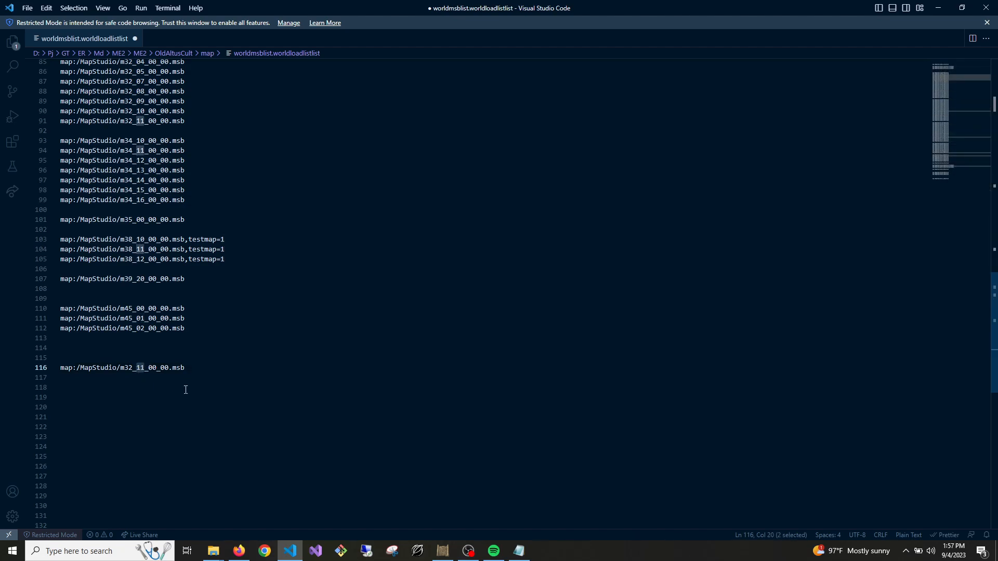
text(80)
click(256, 370)
key(ctrl+s)
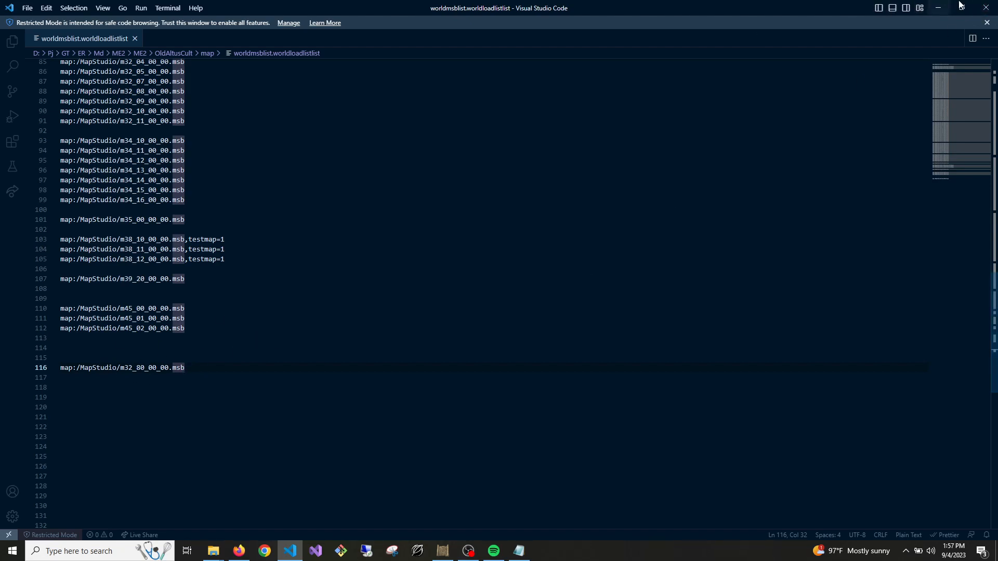
click(986, 8)
Go up to the OldAltusCult project folder in File Explorer and create a new folder named asset
click(764, 234)
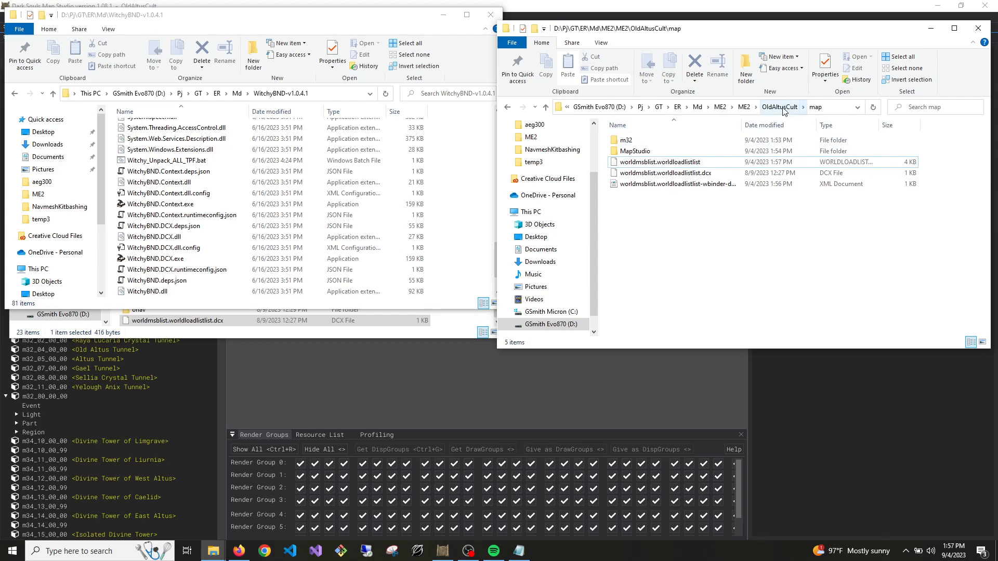
click(364, 321)
key(alt+Tab)
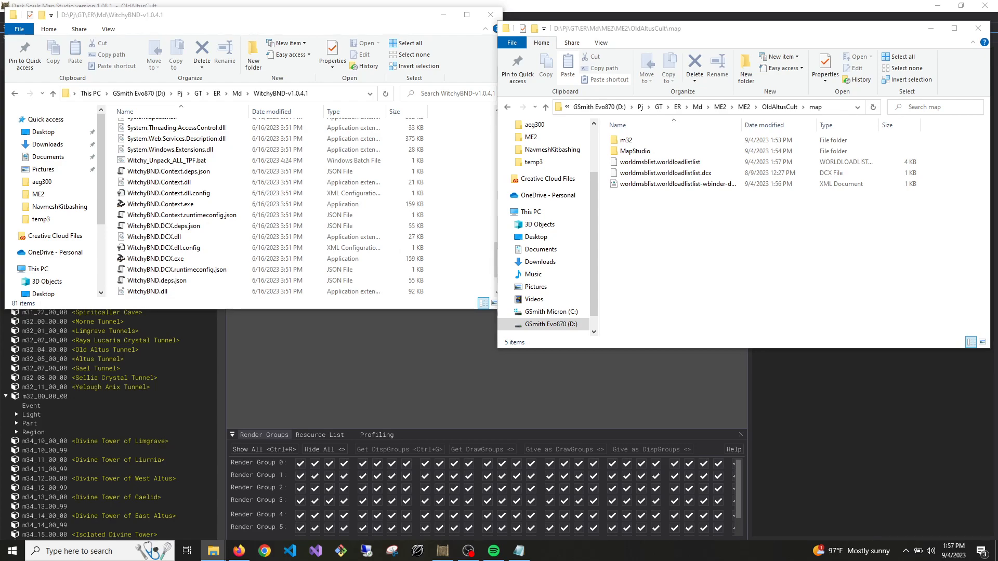
click(699, 333)
click(780, 107)
right_click(665, 225)
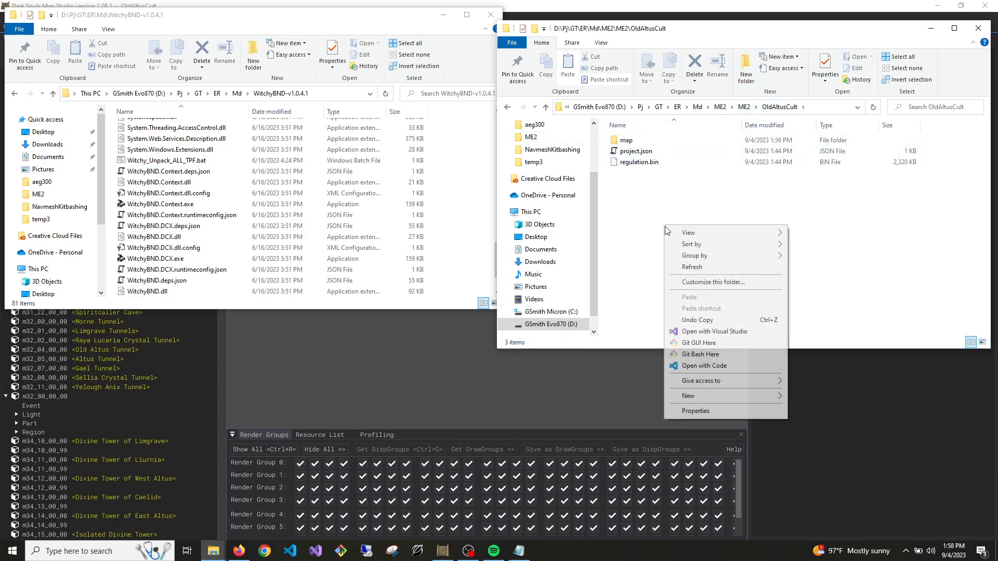
mouse_move(703, 395)
click(809, 398)
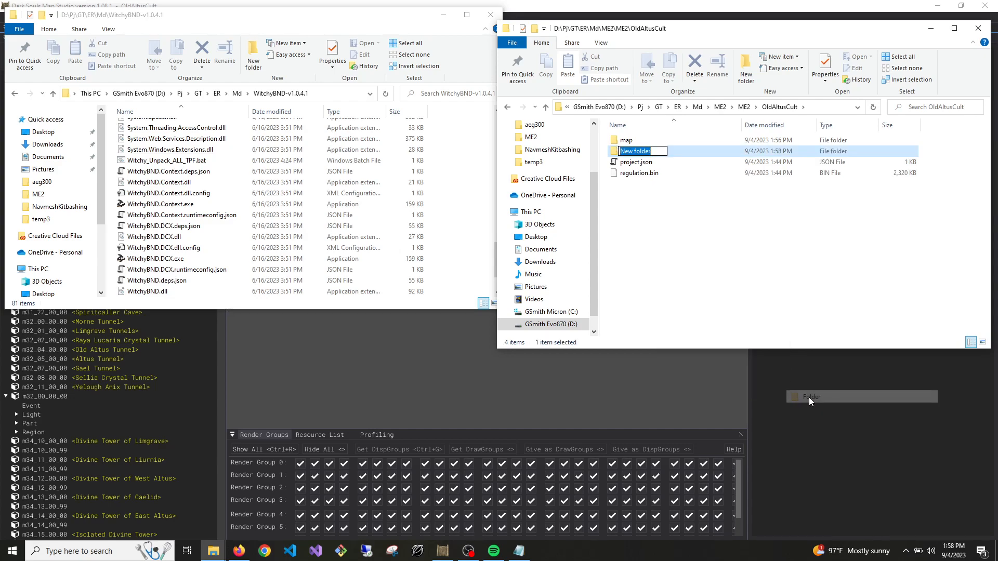
text(asset)
key(Return)
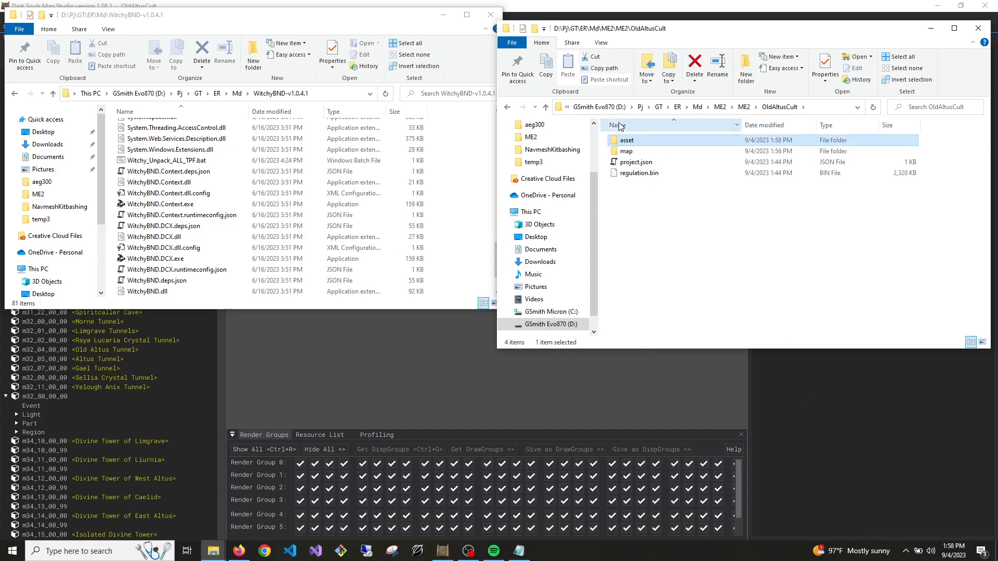
Create a folder named aeg300 inside the asset folder and open it
double_click(647, 150)
right_click(634, 168)
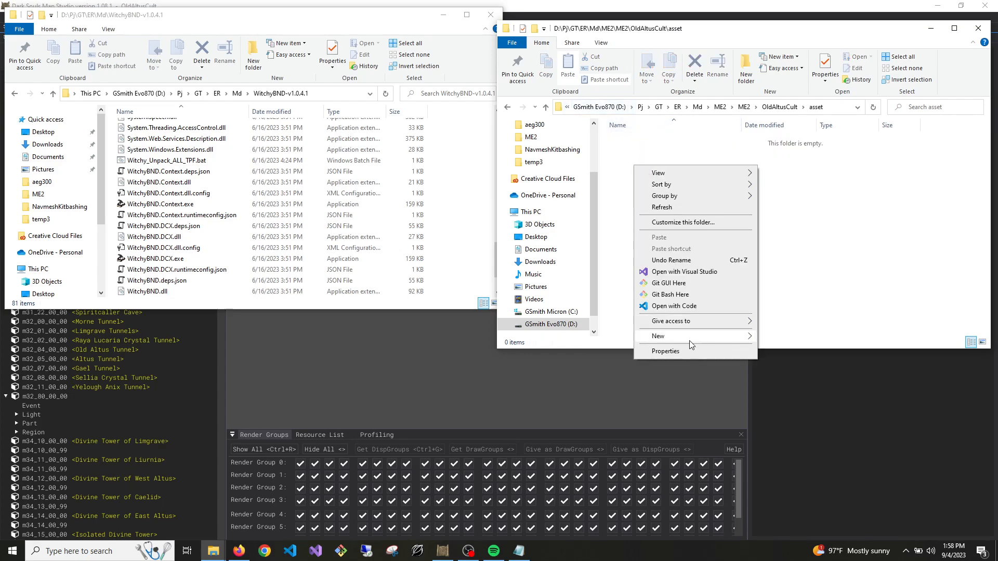
mouse_move(689, 335)
click(788, 335)
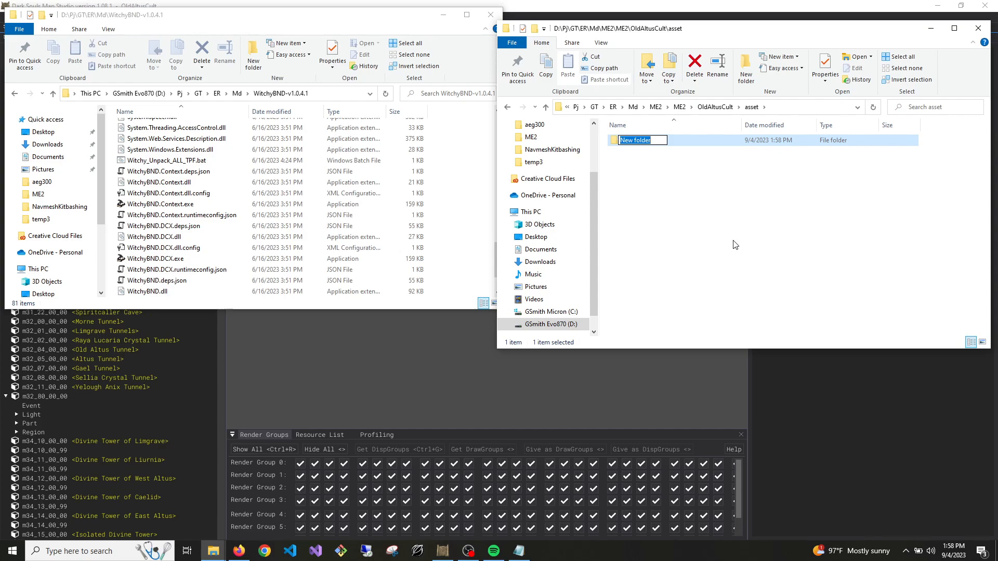
text(aeg300)
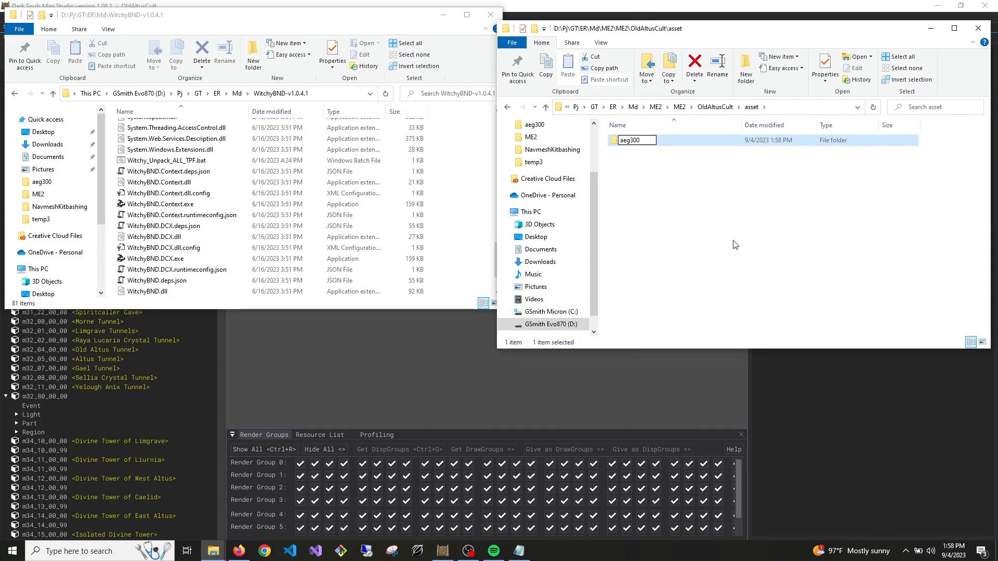
click(736, 244)
double_click(657, 142)
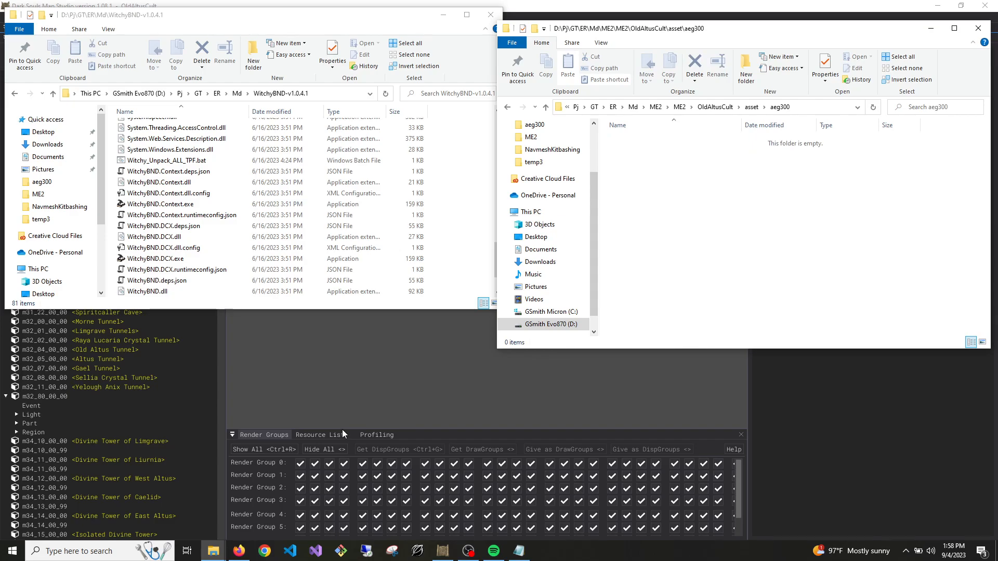
Copy aeg300_950.geombnd.dcx, aeg300_950_h.geomhkxbnd.dcx and aeg300_950_l.geomhkxbnd.dcx from the Tutorial\aeg300 folder
mouse_move(214, 553)
mouse_move(263, 519)
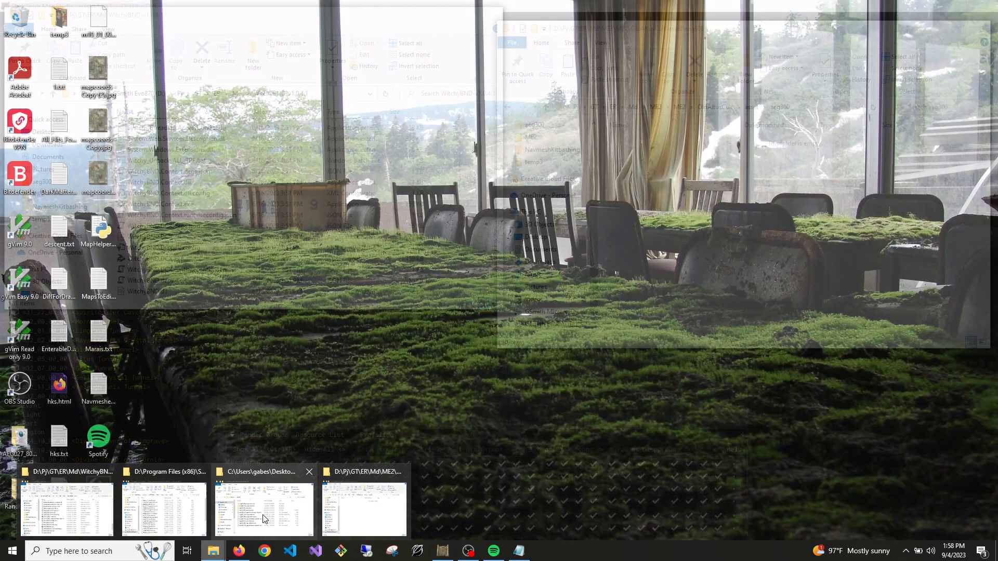
click(263, 518)
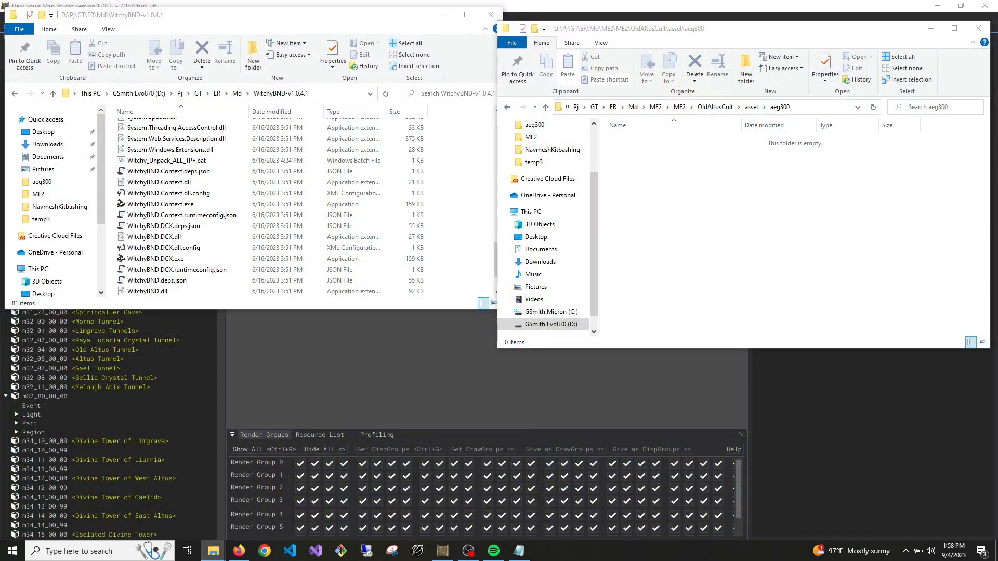
drag(414, 85, 351, 57)
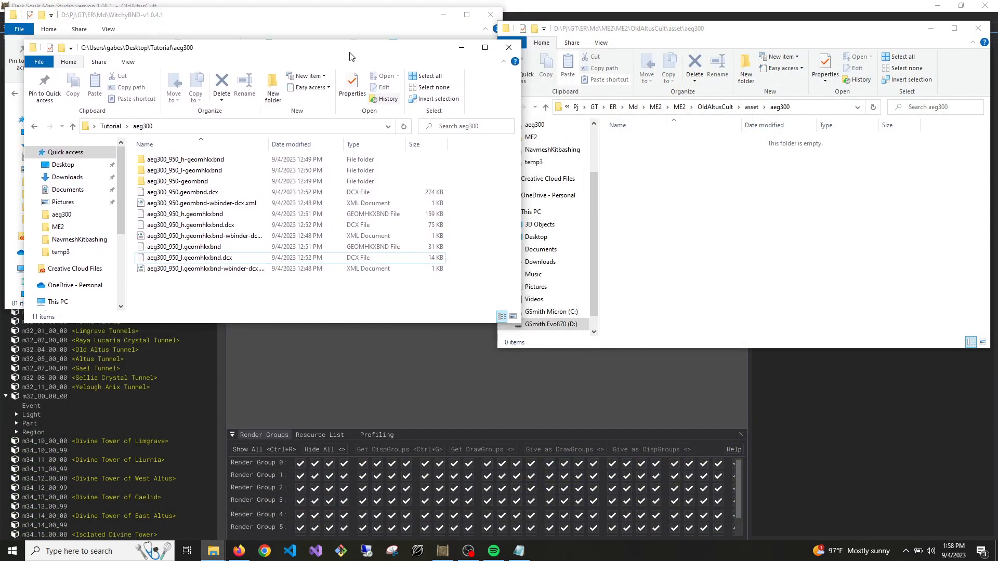
click(227, 260)
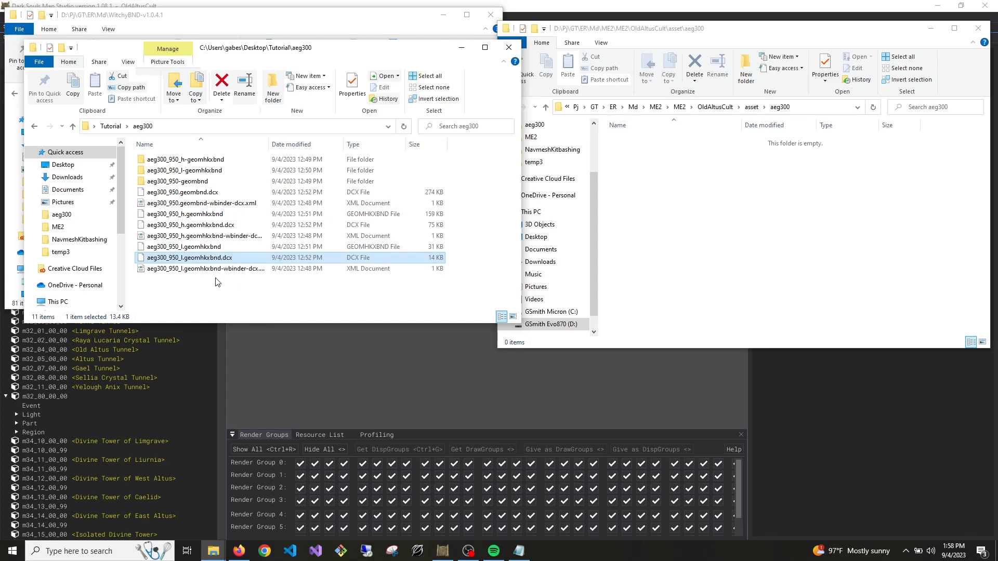
ctrl+click(219, 224)
ctrl+click(214, 192)
key(ctrl+c)
Paste the three copied DCX files into OldAltusCult\asset\aeg300 and move the source window out of the way
click(811, 200)
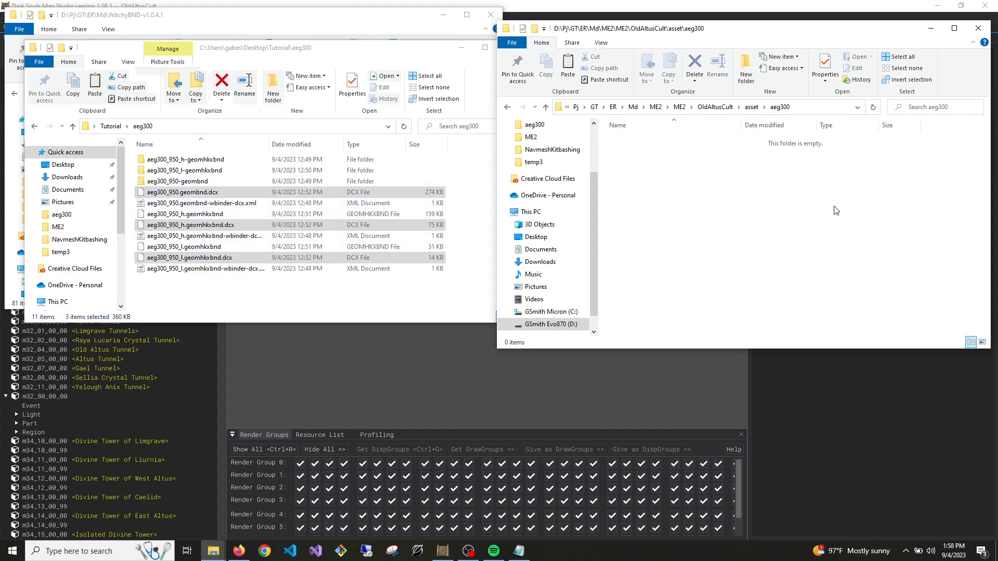
key(ctrl+v)
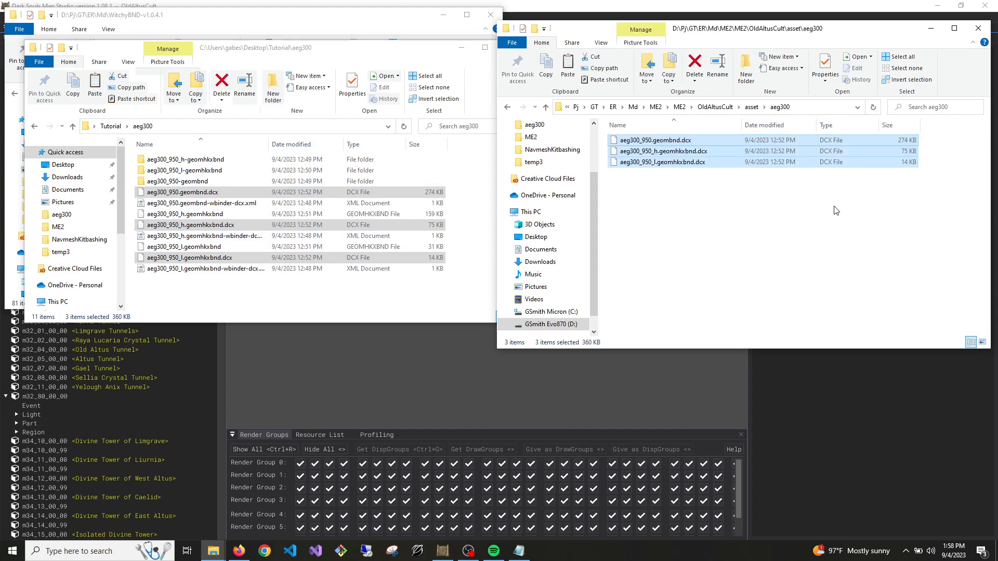
drag(296, 54, 0, 52)
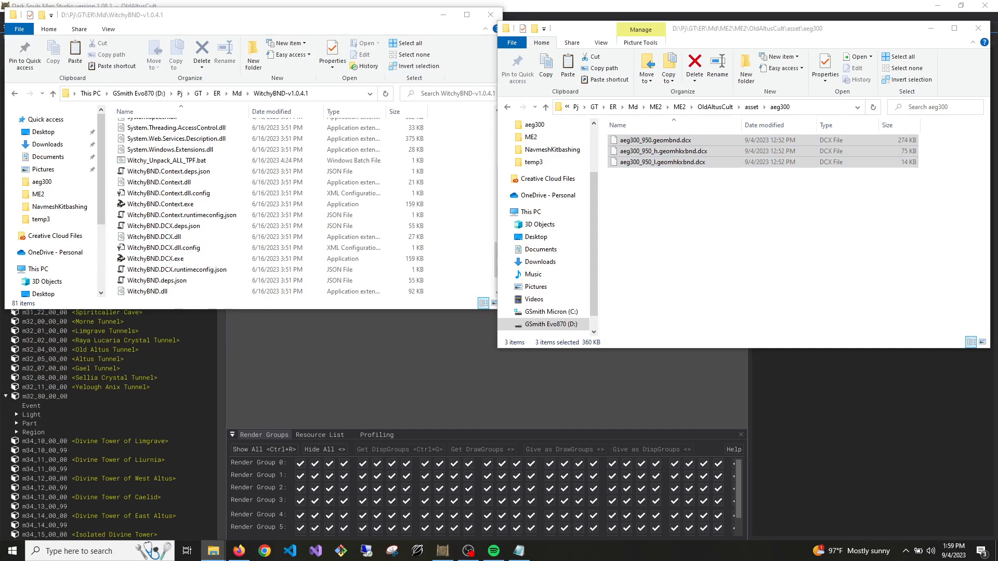
click(784, 280)
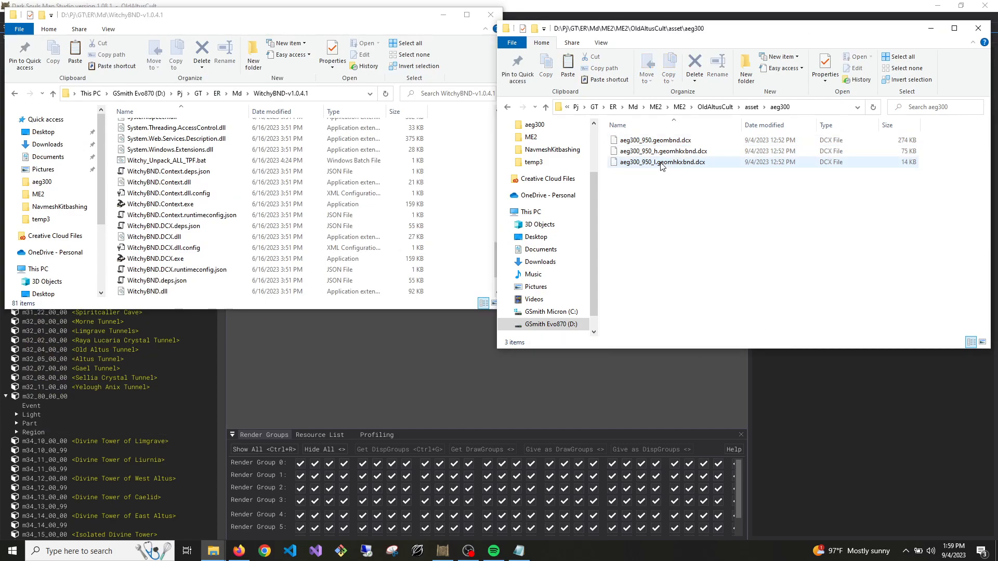
Switch to Dark Souls Map Studio, search the map list for "summon" and load m60_45_39_00, Limgrave - Summonwater Village
click(464, 380)
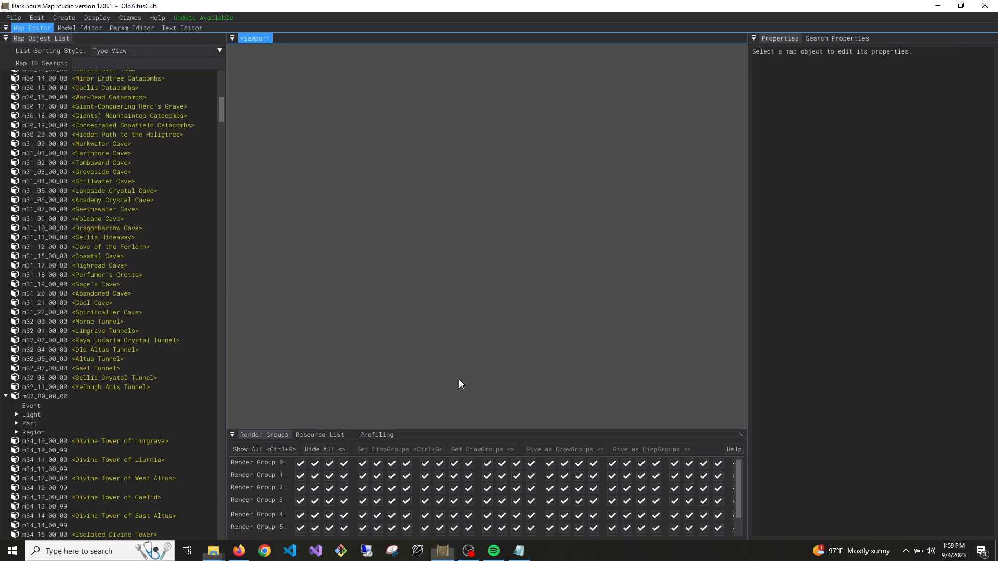
click(118, 64)
text(su)
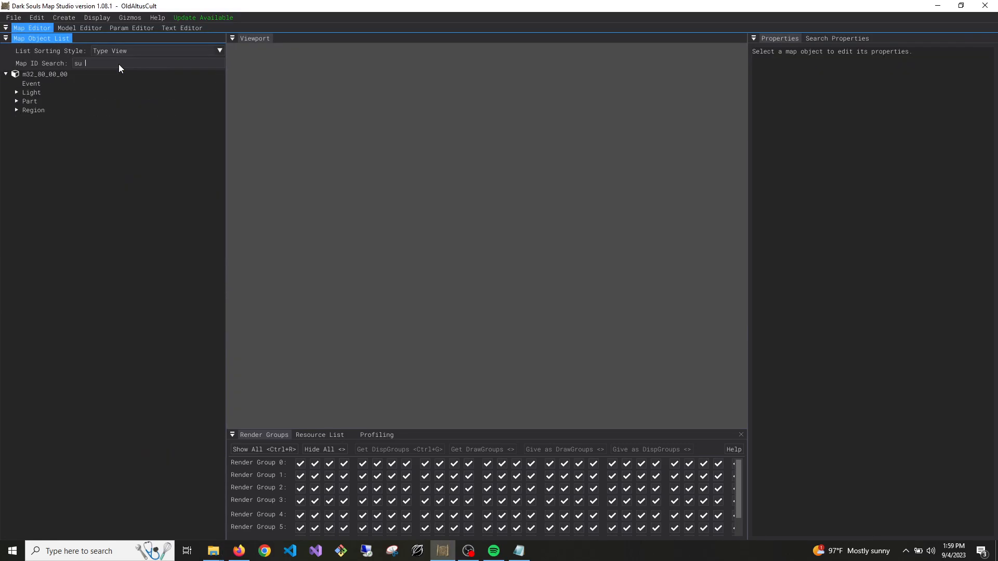
key(BackSpace)
text(mmon)
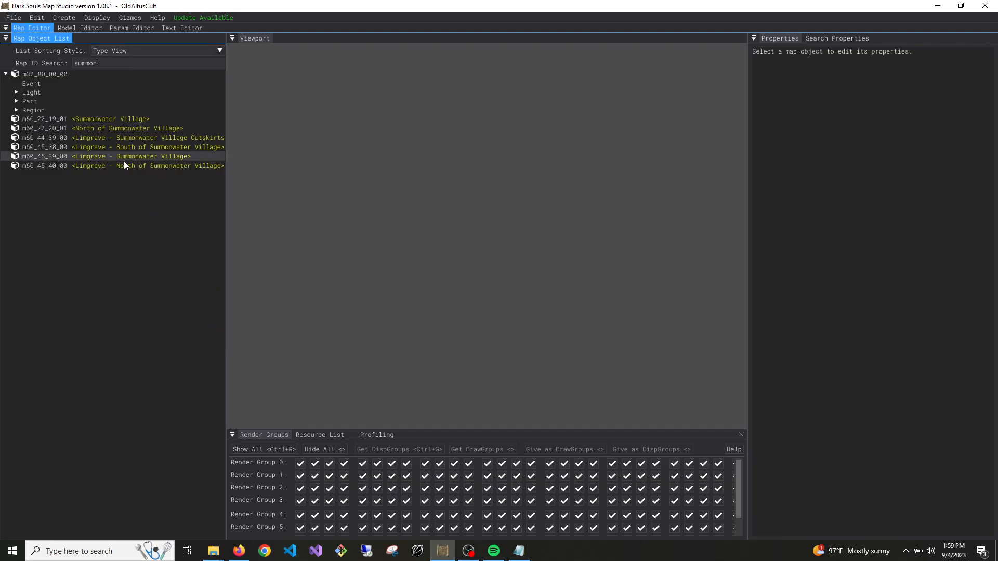
right_click(154, 156)
click(162, 161)
Select the tall twisted tree trunk near the ruins and inspect its model name and shape
mouse_move(548, 242)
right_down()
mouse_move(551, 296)
mouse_move(567, 332)
mouse_move(545, 312)
mouse_move(635, 306)
mouse_move(624, 234)
mouse_move(532, 251)
right_up()
key(w)
key(w)
click(508, 280)
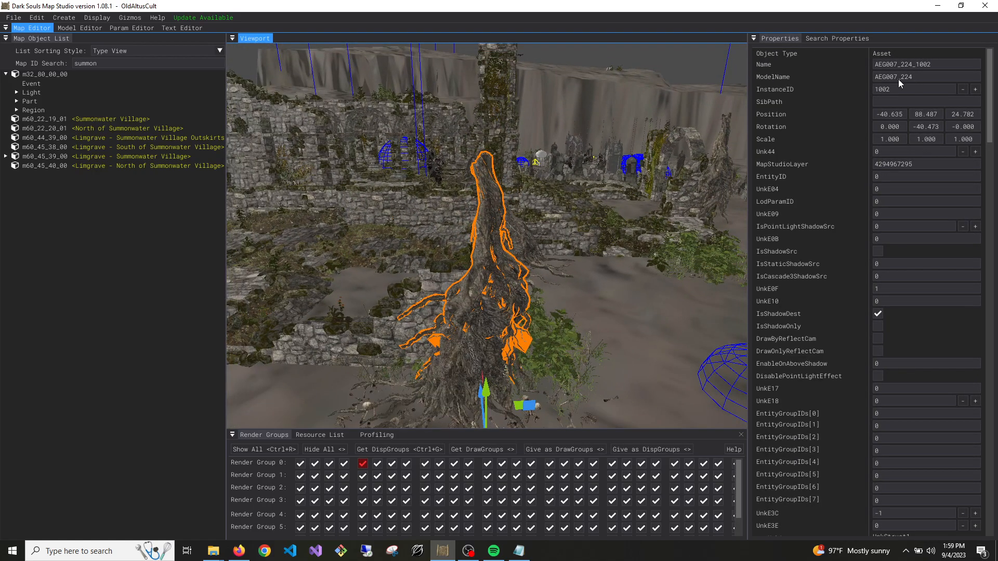
key(d)
right_drag(528, 295, 427, 289)
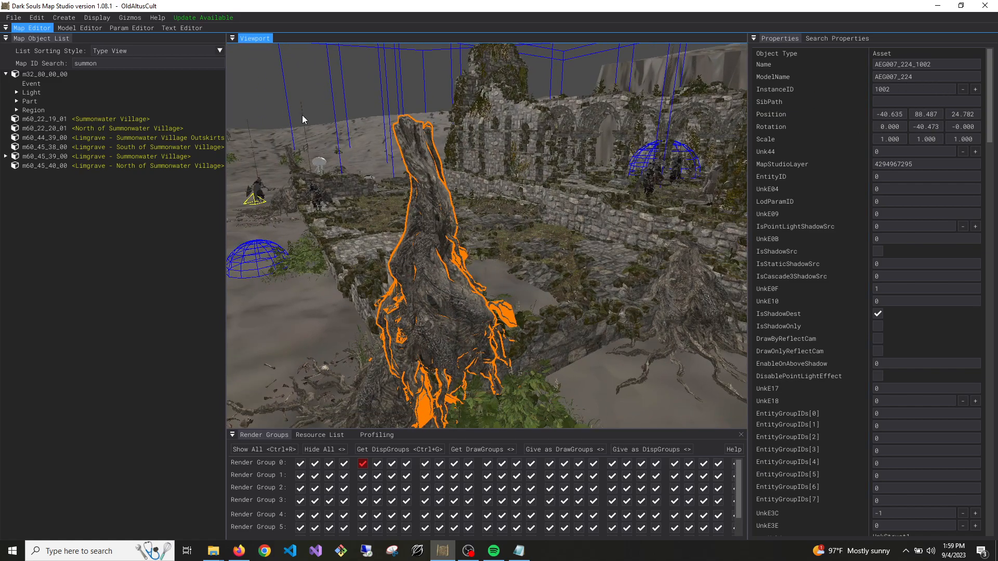
Find AssetEnvironmentGeometryParam in the Param Editor and select row 7224
click(132, 28)
text(asse)
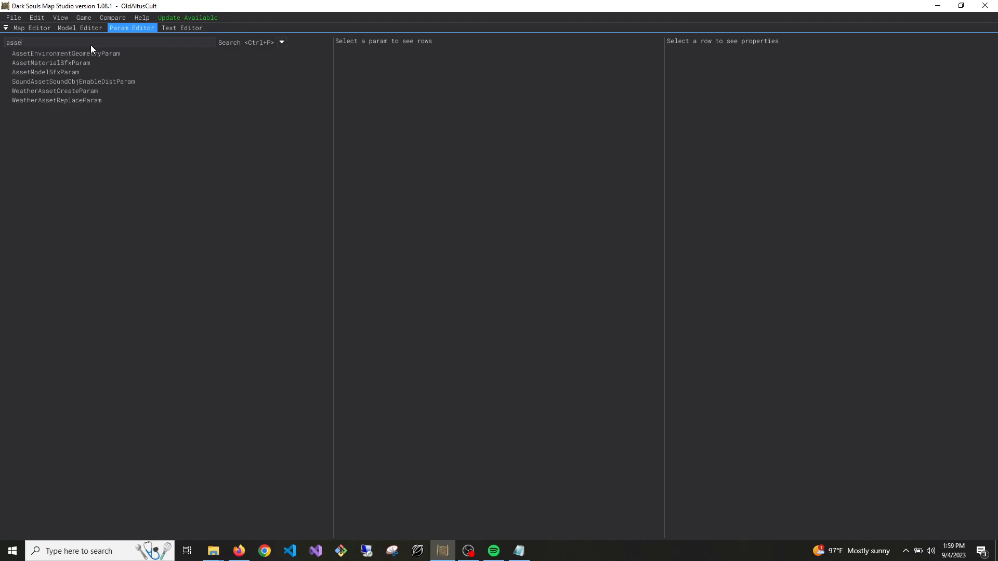
click(100, 54)
click(29, 52)
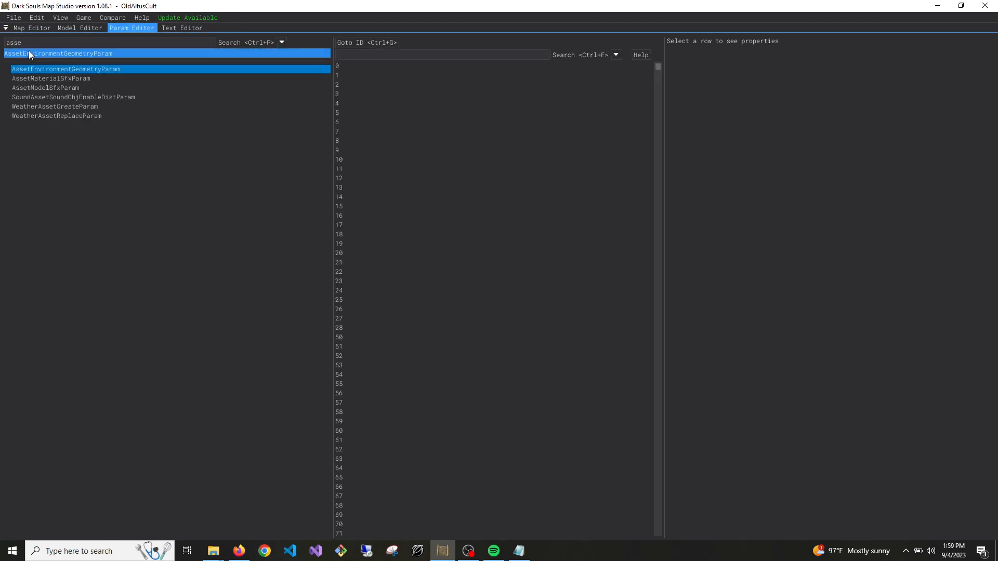
click(405, 54)
text(7224)
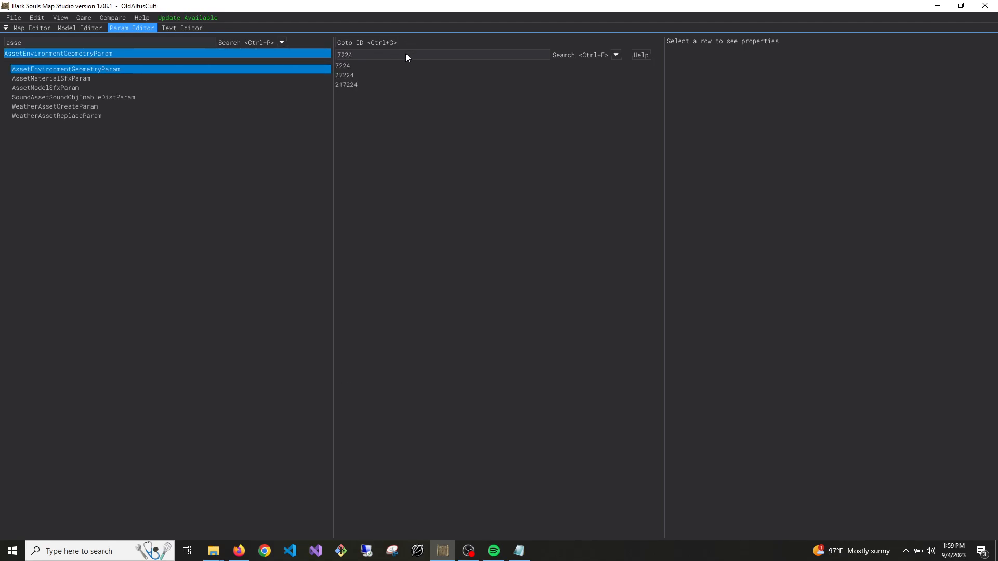
click(337, 65)
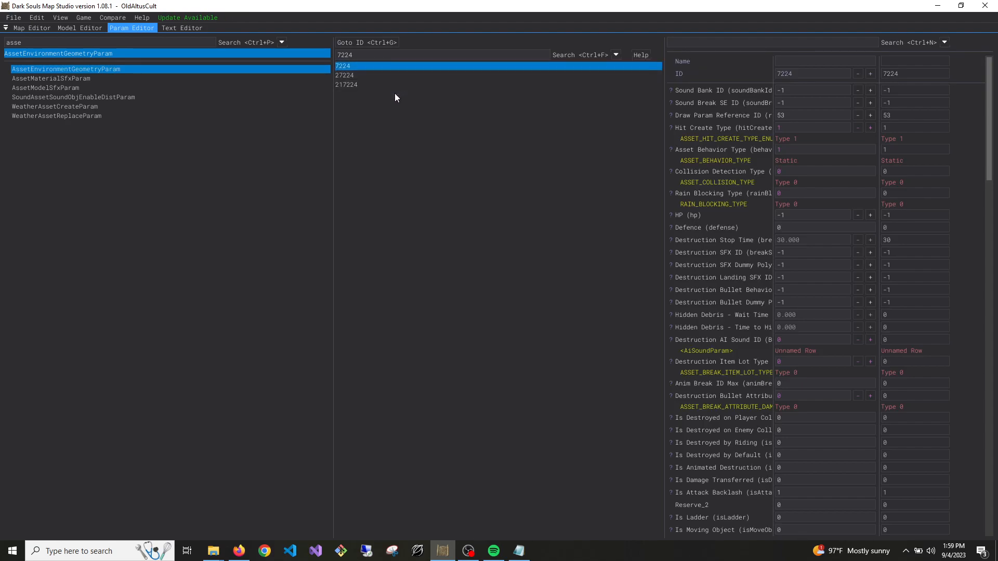
Duplicate row 7224, clear the row search and select the copy
click(373, 54)
key(BackSpace)
key(BackSpace)
key(BackSpace)
key(BackSpace)
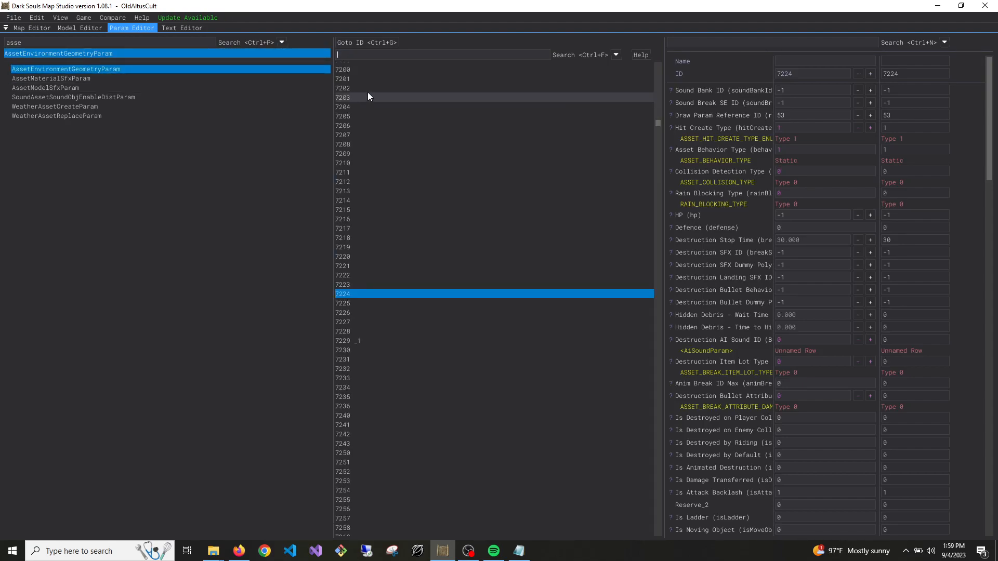
click(357, 341)
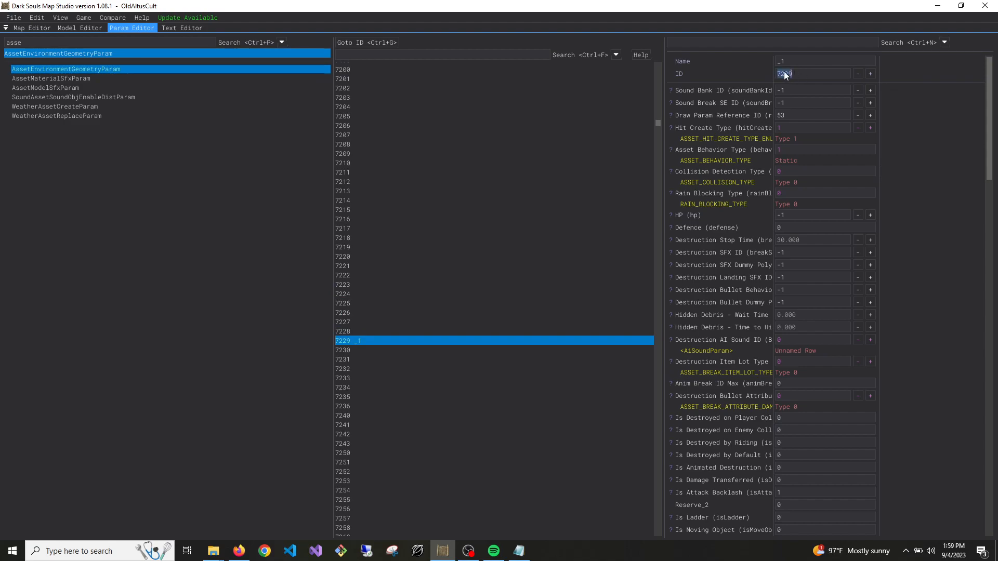
Set the duplicated row's ID to 300950 and its name to GodwynEyes
text(300950)
key(BackSpace)
text(GodwynEyes)
key(Return)
key(alt+Tab)
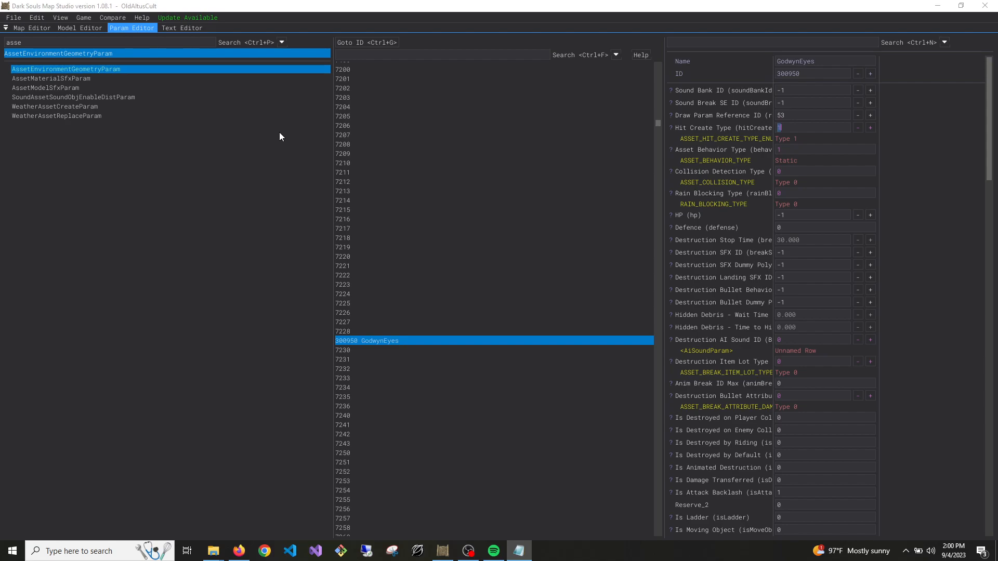
key(alt+Tab)
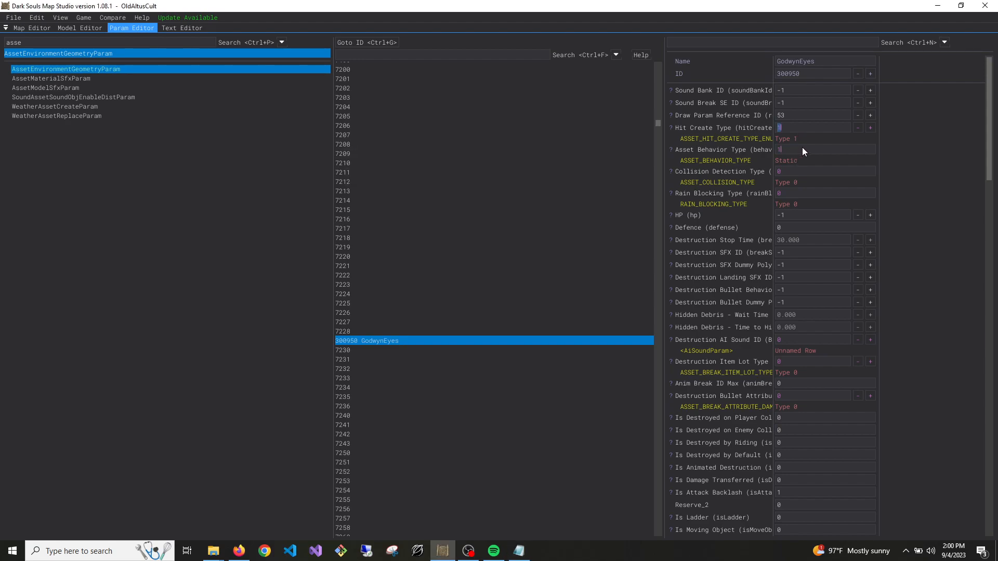
Set the Asset Behavior Type of the GodwynEyes row to 0
drag(776, 154, 817, 155)
text(0)
key(Return)
Set the GodwynEyes row's Pre-destruction Navmesh Flag to 1 and save the params
scroll(764, 198, down, 8)
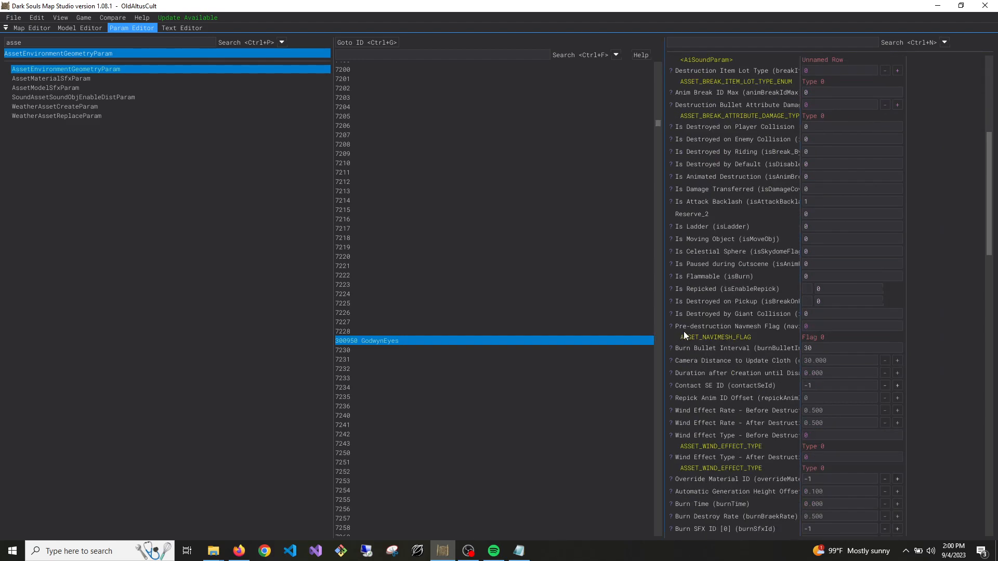
text(1)
key(Return)
click(14, 17)
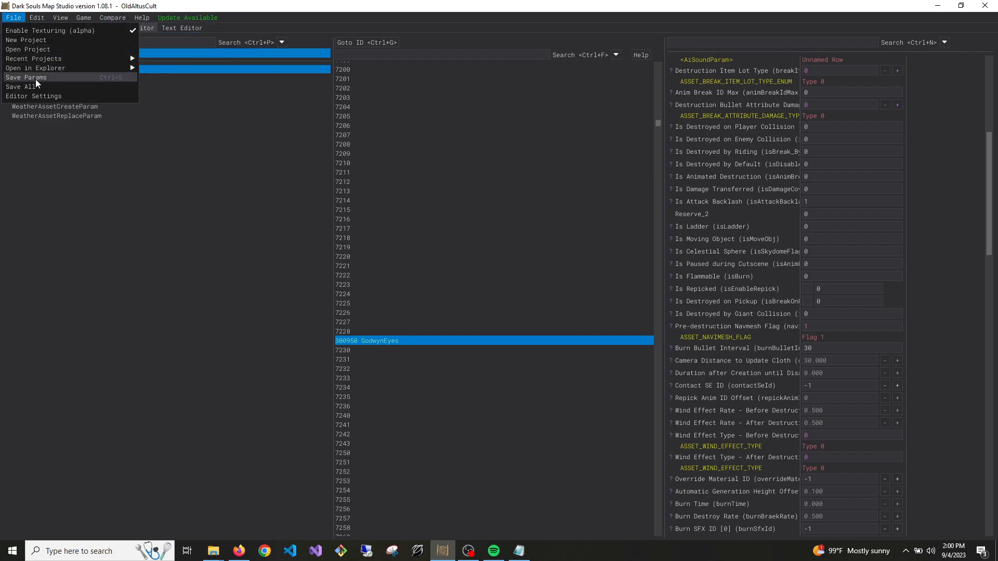
click(36, 78)
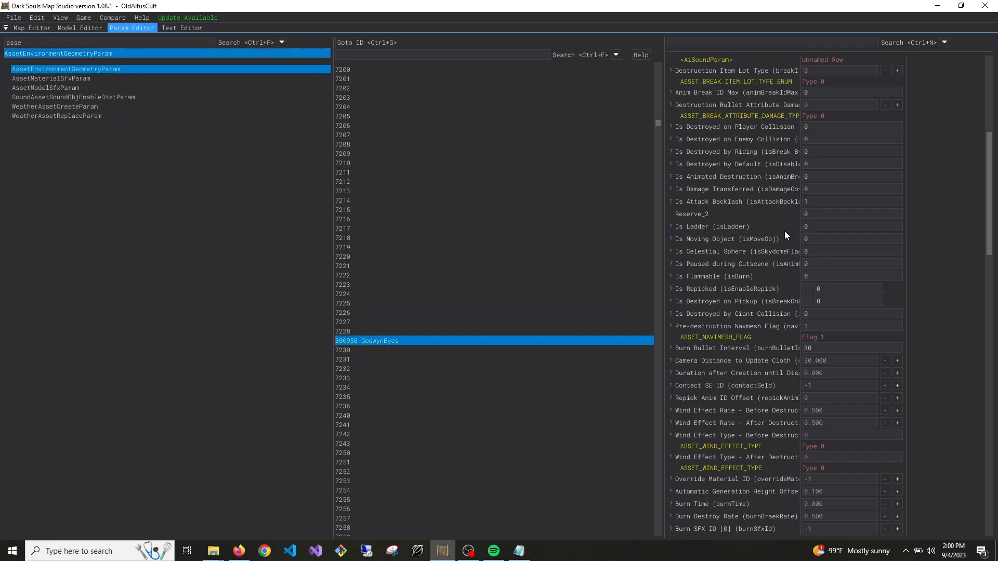
In the Map Editor, unload the Summonwater Village map m60_45_39_00 and clear the map ID search
click(33, 28)
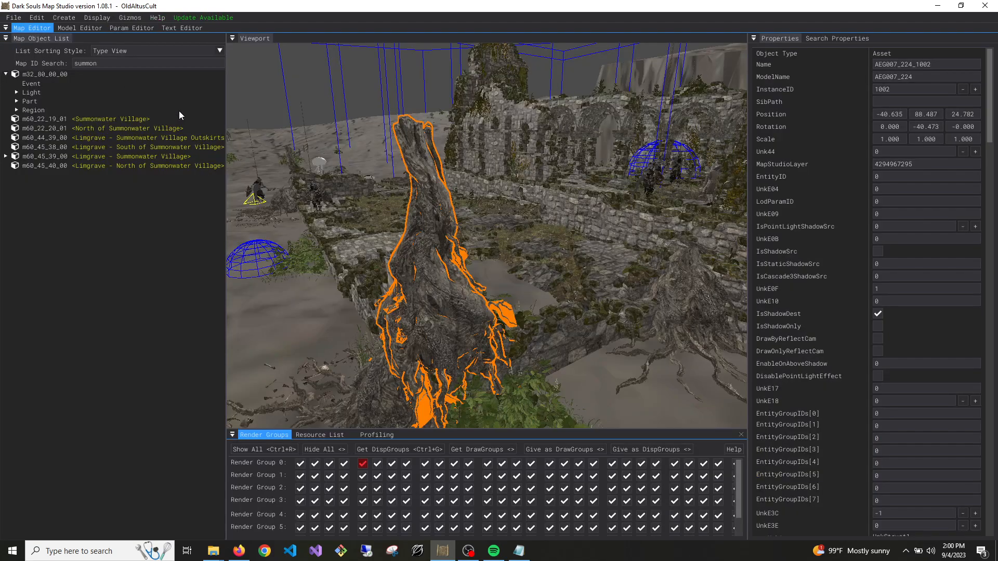
right_drag(510, 263, 502, 262)
key(s)
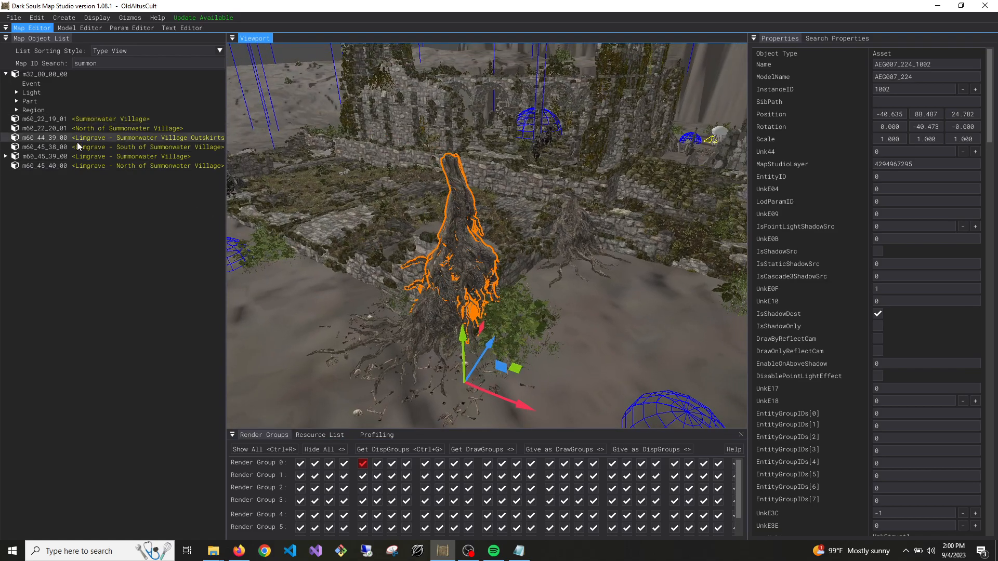
click(113, 167)
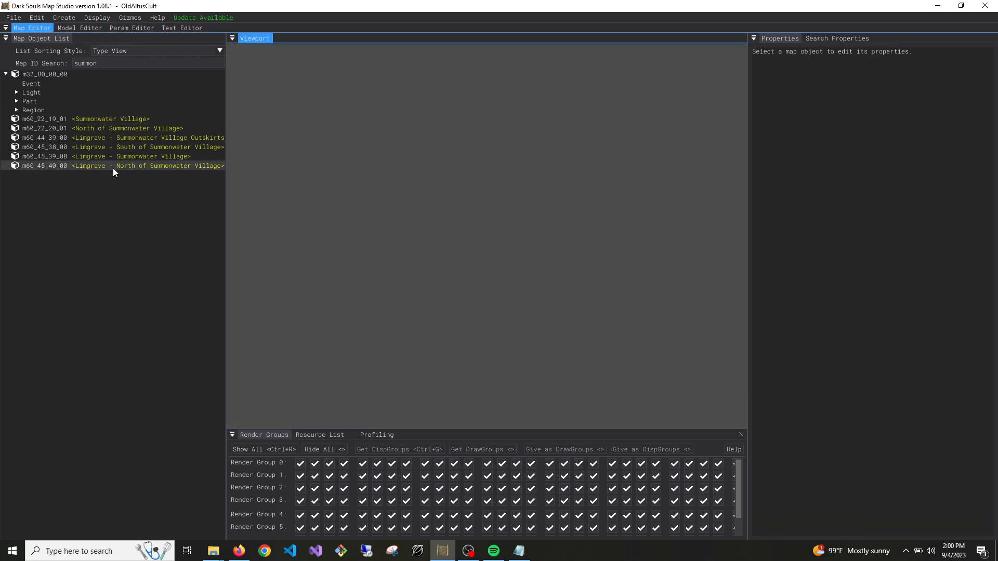
double_click(83, 63)
key(BackSpace)
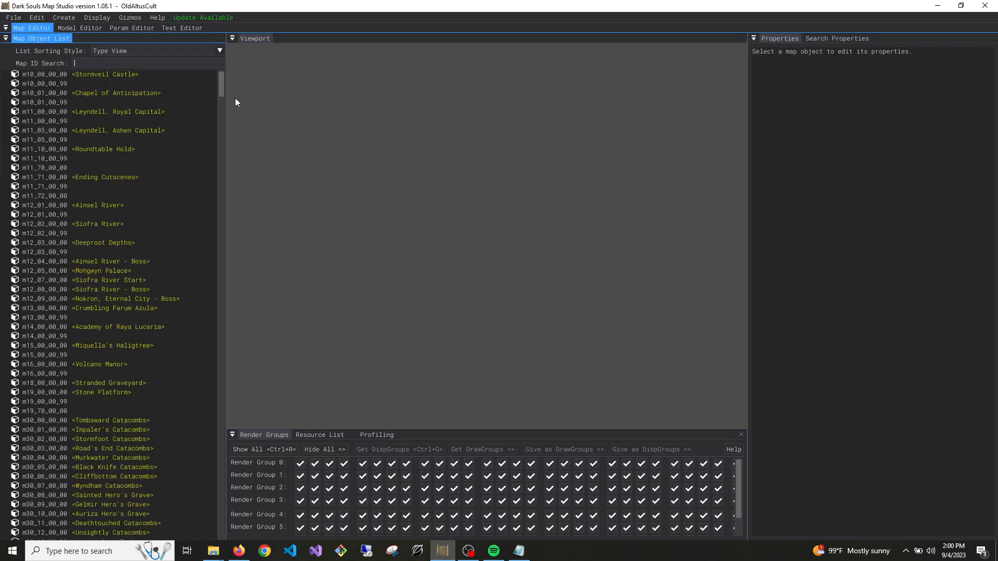
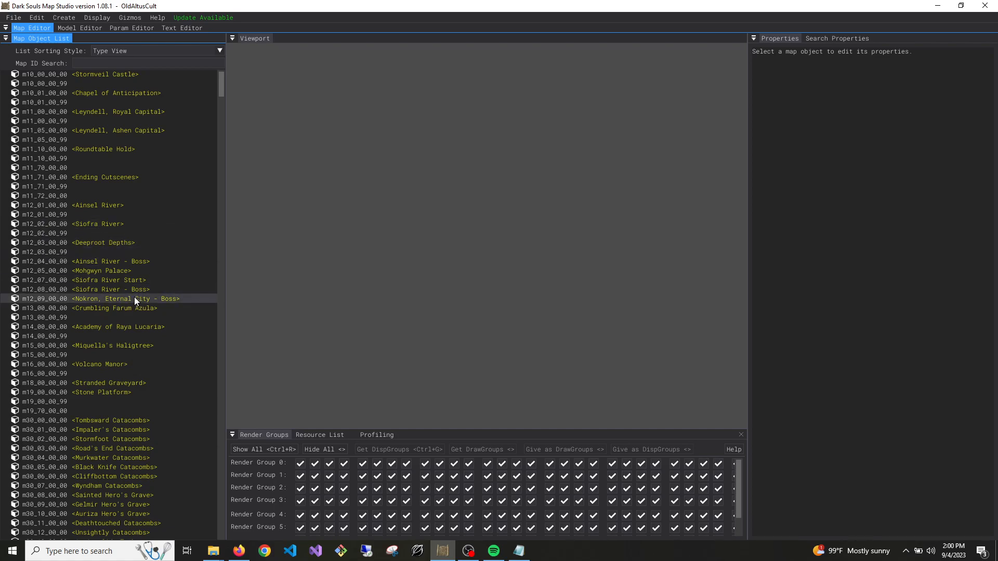
Filter the map list by "old", load the Old Altus Tunnel map m32_04_00_00 and frame it in the viewport
scroll(136, 299, down, 3)
scroll(137, 298, down, 6)
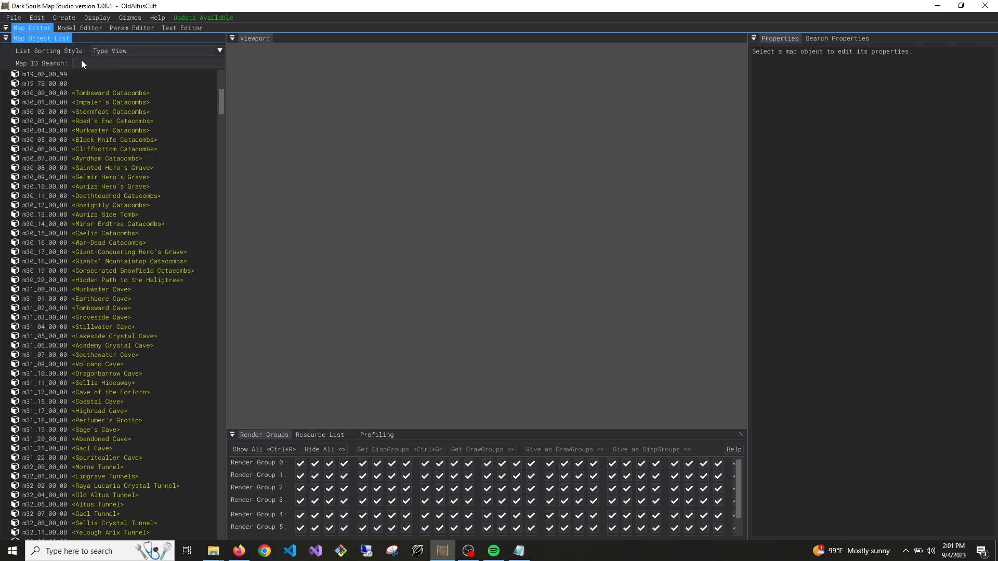
text(odl)
key(BackSpace)
key(BackSpace)
text(ld)
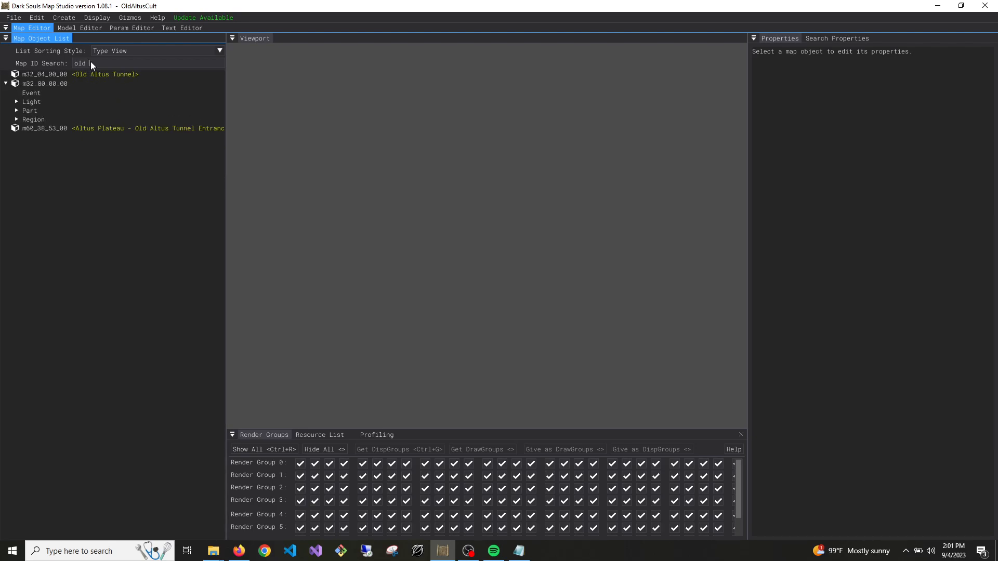
right_click(88, 77)
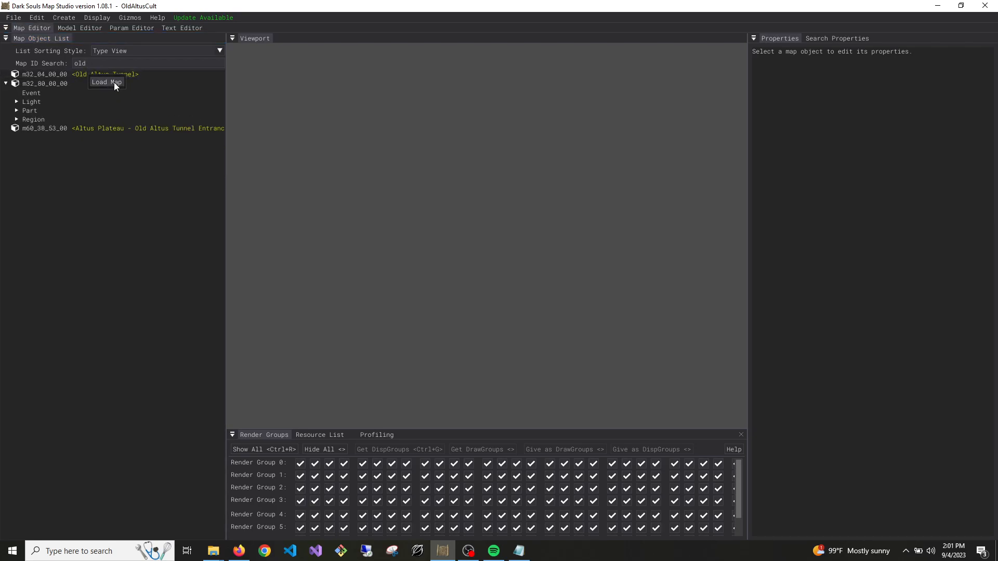
click(114, 82)
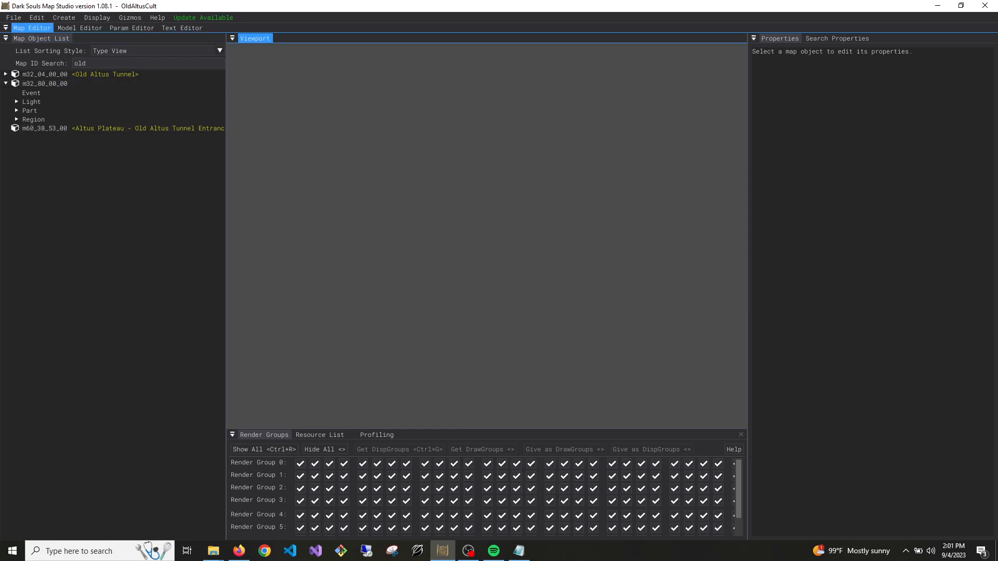
double_click(92, 76)
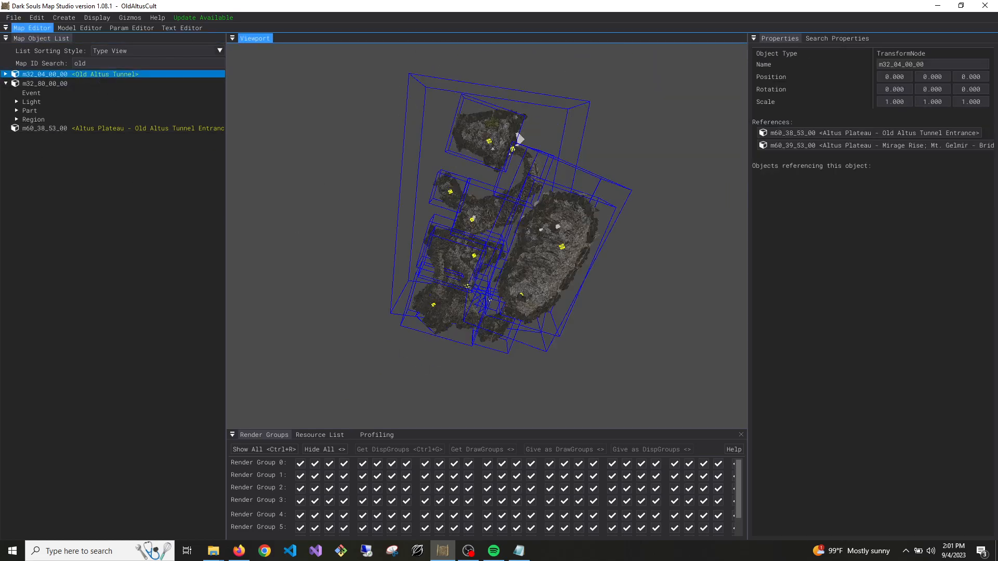
Delete the AEG099_780 crystal clusters on the cave wall behind the barrels in Old Altus Tunnel
key(w)
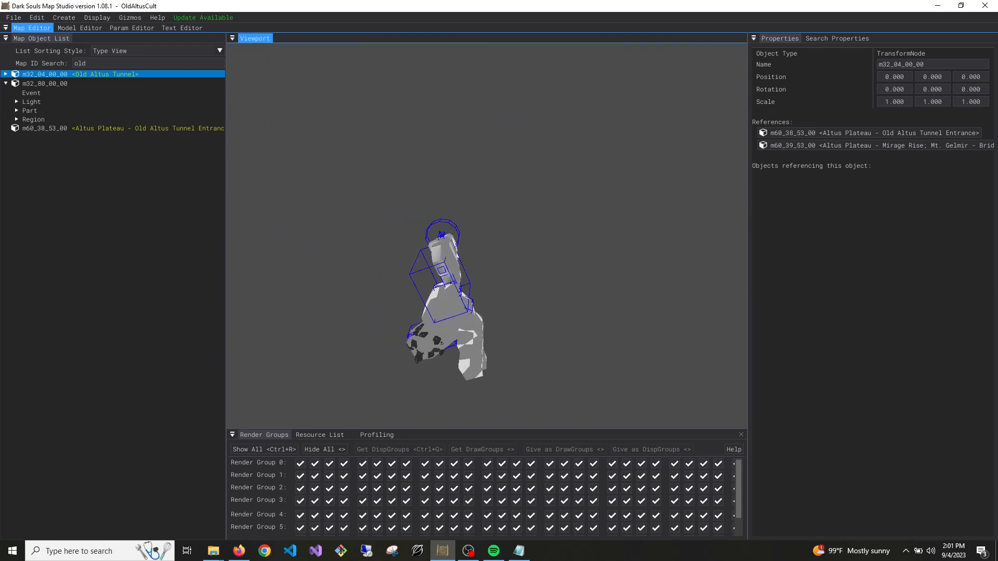
key(w)
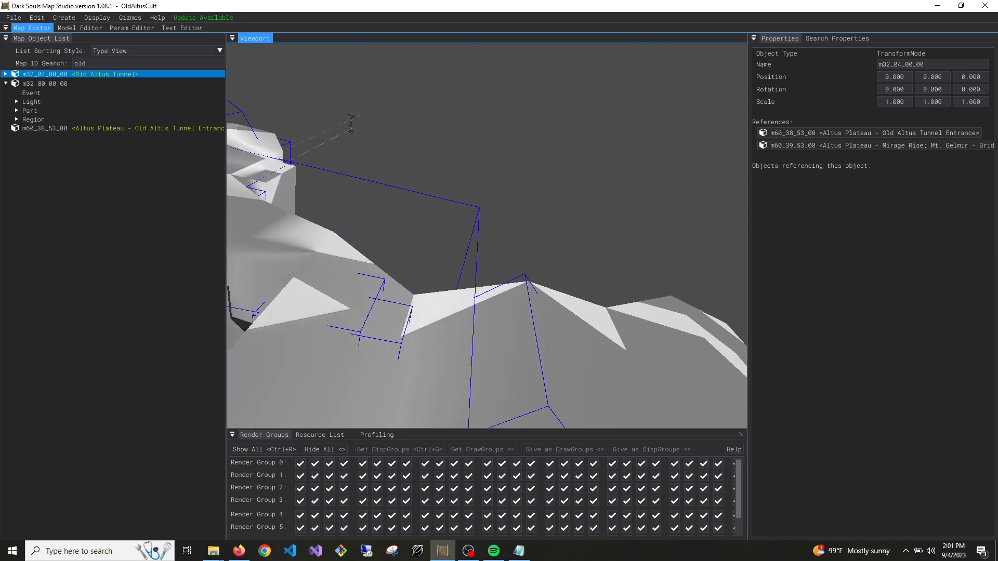
key(w)
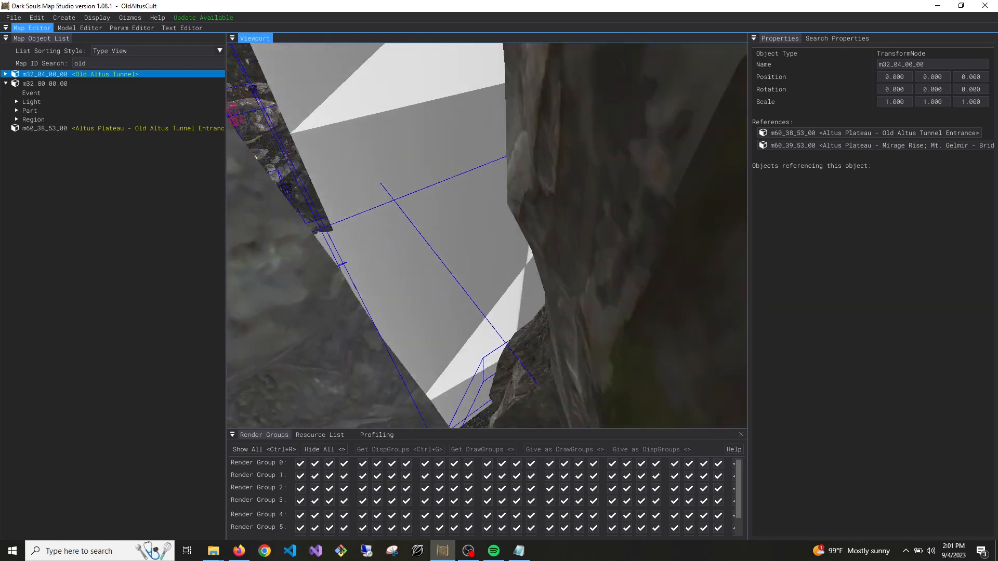
key(s)
right_drag(489, 269, 488, 269)
key(w)
key(w)
click(488, 152)
key(s)
right_drag(500, 195, 500, 195)
click(467, 213)
click(527, 263)
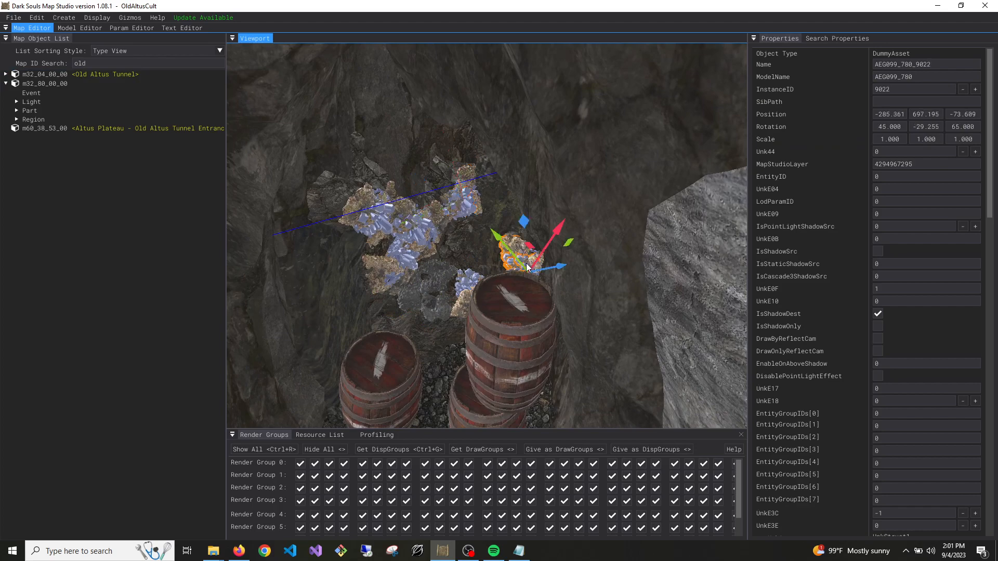
click(458, 294)
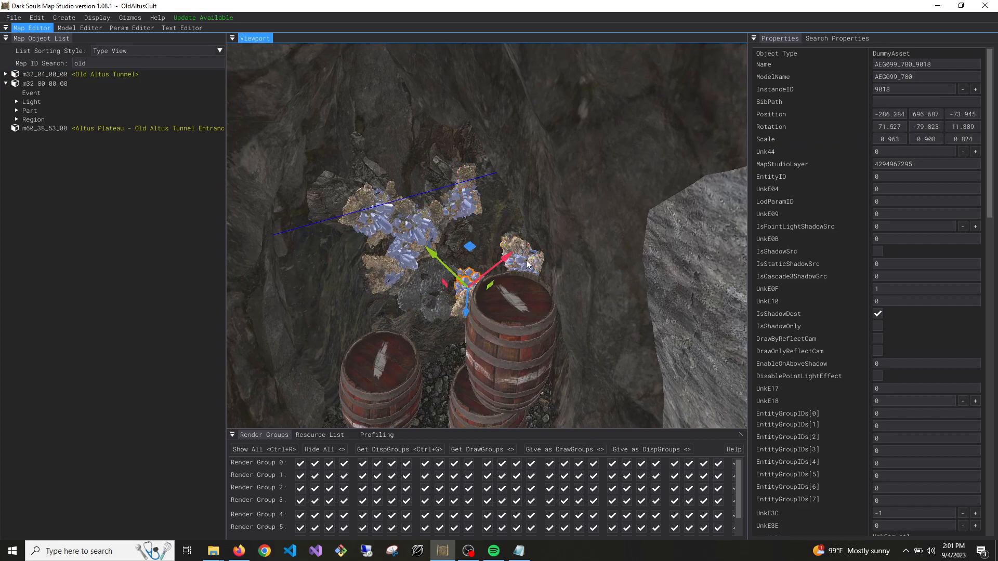
ctrl+click(525, 259)
ctrl+click(469, 214)
ctrl+click(422, 229)
ctrl+click(378, 231)
ctrl+click(390, 262)
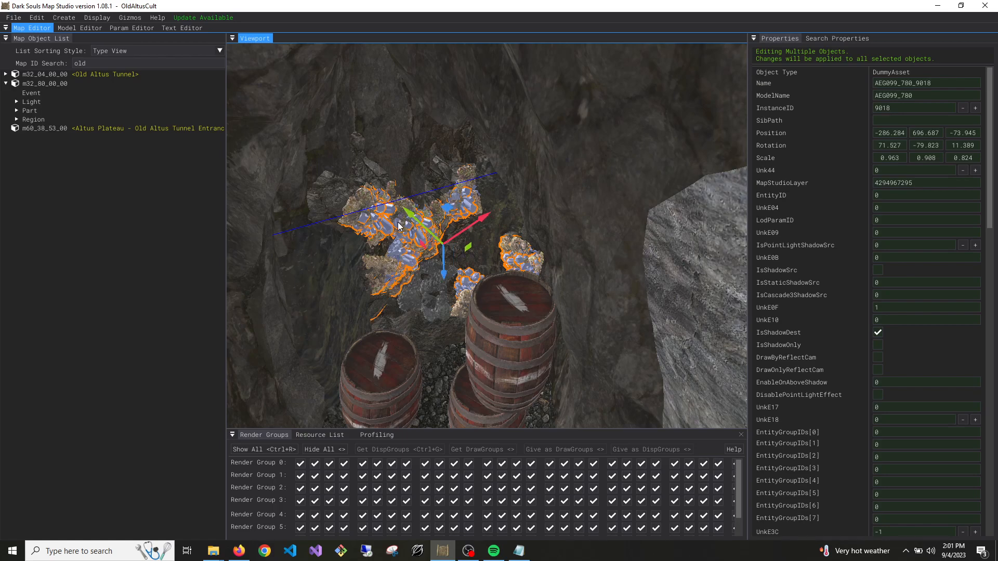
key(Delete)
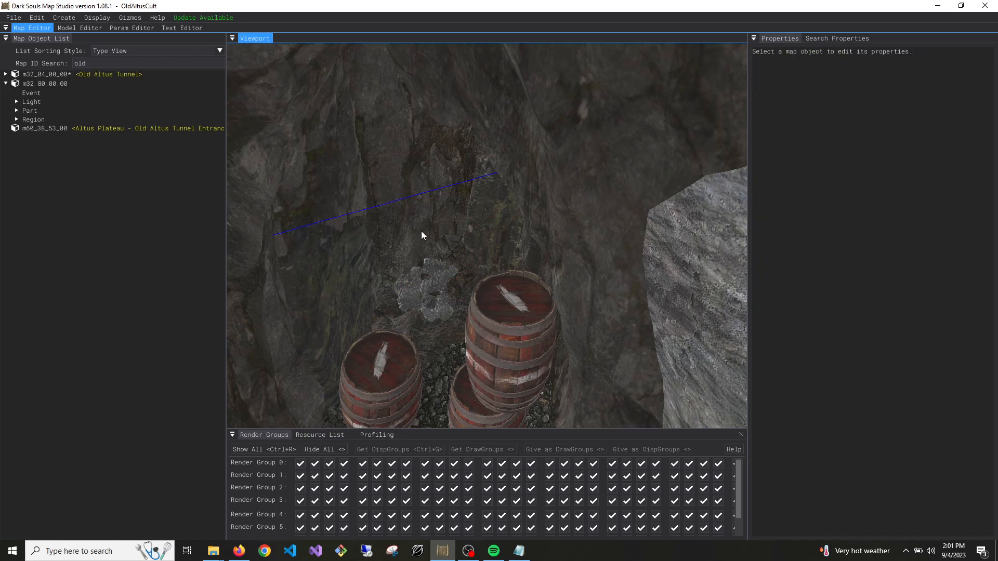
Move the rock asset AEG099_864_9001 behind the barrels to about -286.853, 697.904, -74.736
click(430, 298)
drag(429, 298, 124, 296)
right_drag(342, 271, 296, 270)
key(s)
right_drag(520, 270, 533, 262)
key(w)
click(510, 202)
right_drag(510, 202, 541, 208)
key(s)
key(s)
mouse_move(435, 212)
right_down()
mouse_move(416, 195)
mouse_move(435, 212)
right_up()
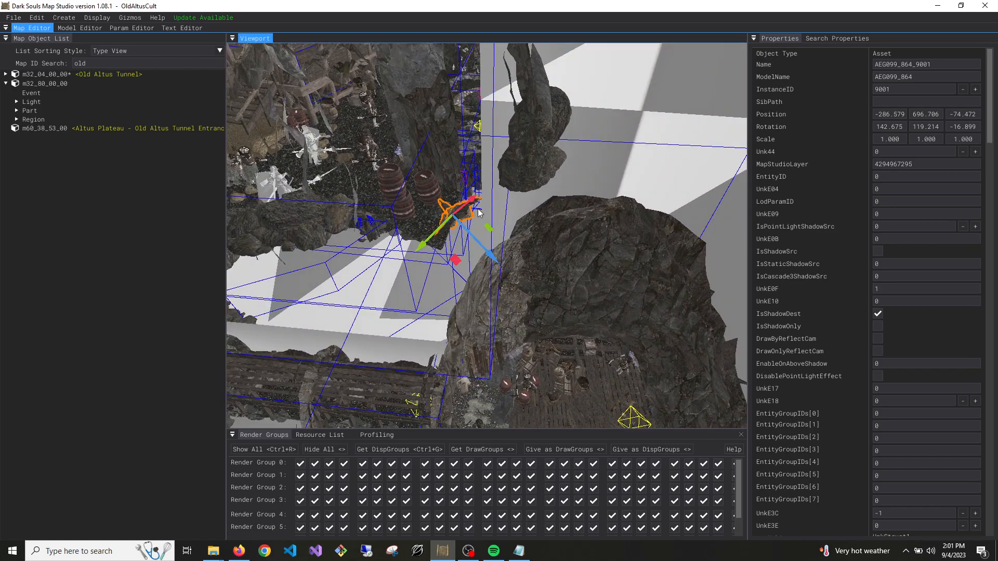
right_drag(521, 226, 506, 280)
key(d)
key(w)
drag(505, 279, 583, 216)
Rotate AEG099_864_9001 to about 153.5, 51.7, 31.8 and move it to about -285.7, 697.0, -77.3
key(e)
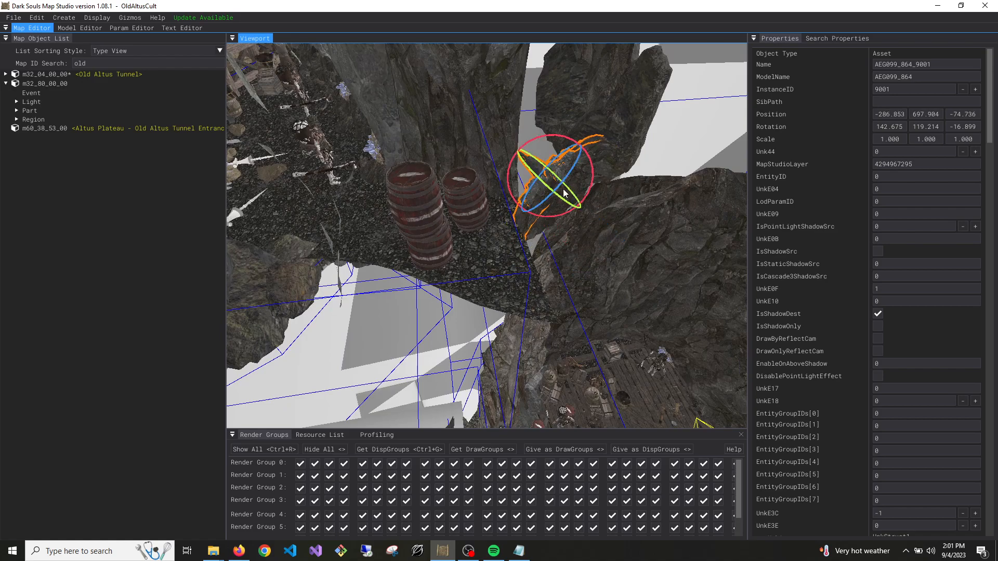
drag(531, 175, 565, 195)
key(w)
right_drag(582, 199, 580, 200)
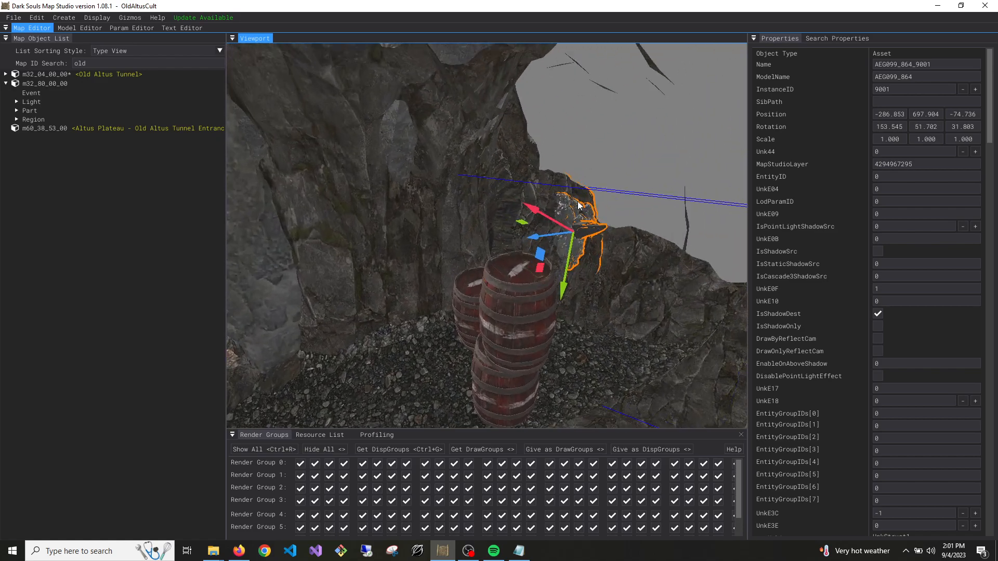
drag(558, 235, 467, 285)
drag(458, 279, 400, 329)
mouse_move(400, 330)
right_down()
mouse_move(403, 353)
mouse_move(413, 338)
mouse_move(400, 330)
right_up()
Fit AEG099_864_9001 against the cave wall at about -285.770, 696.350, -77.561 with rotation about 143.1, 76.0, 17.9
key(e)
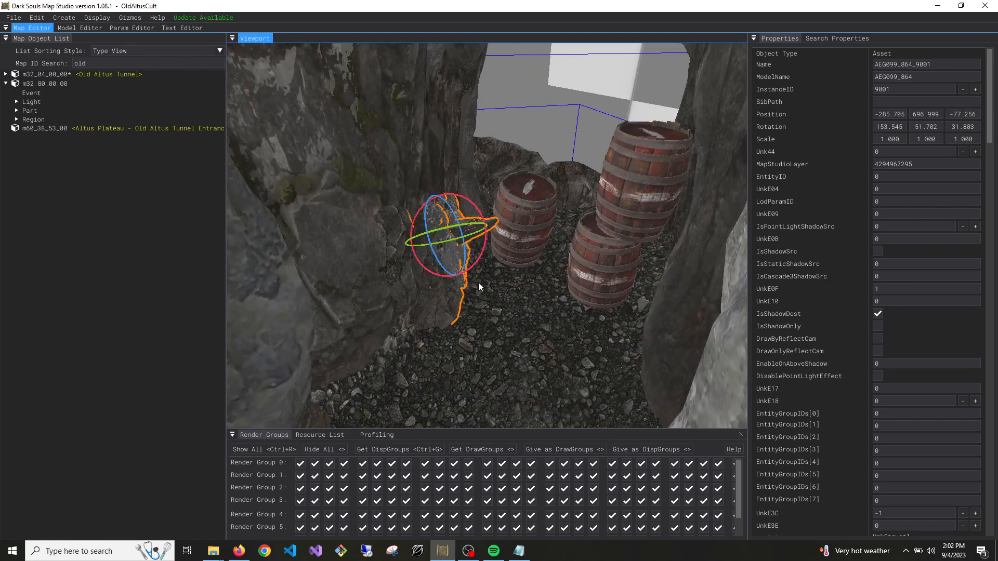
drag(462, 231, 397, 281)
key(w)
right_drag(397, 281, 394, 284)
key(w)
drag(390, 299, 386, 322)
key(a)
right_drag(369, 277, 400, 282)
key(e)
drag(453, 261, 460, 263)
key(s)
right_drag(459, 263, 409, 246)
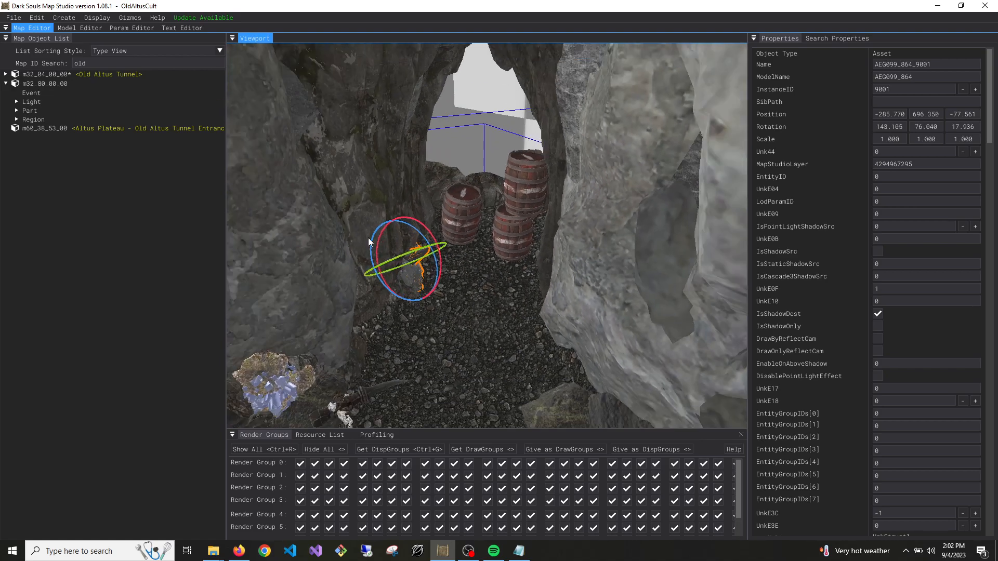
Save the edited Old Altus Tunnel map m32_04_00_00
right_click(107, 74)
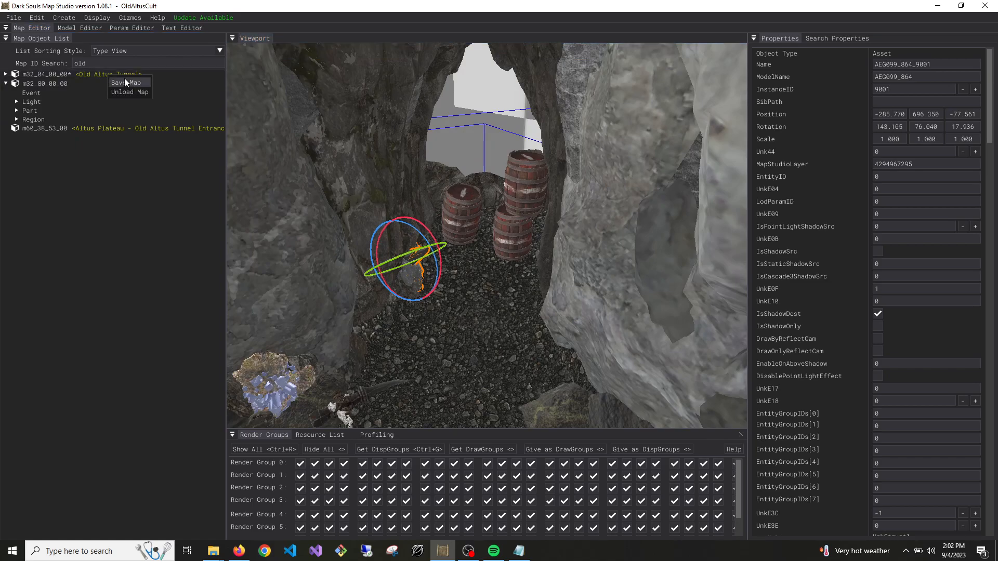
click(125, 82)
right_drag(490, 199, 503, 253)
click(493, 238)
key(s)
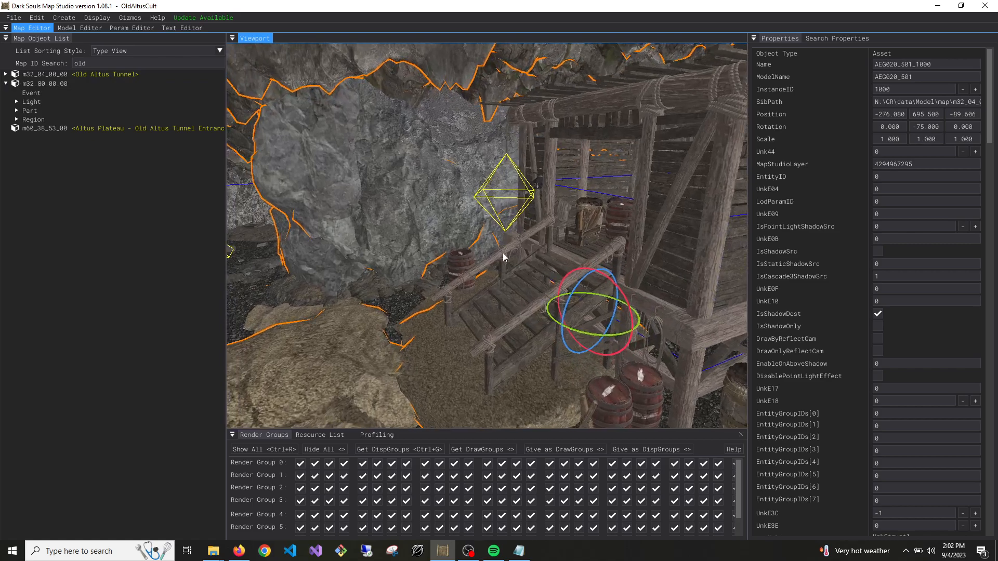
Duplicate the collision part h000200 in map m32_80_00_00
click(17, 111)
click(28, 128)
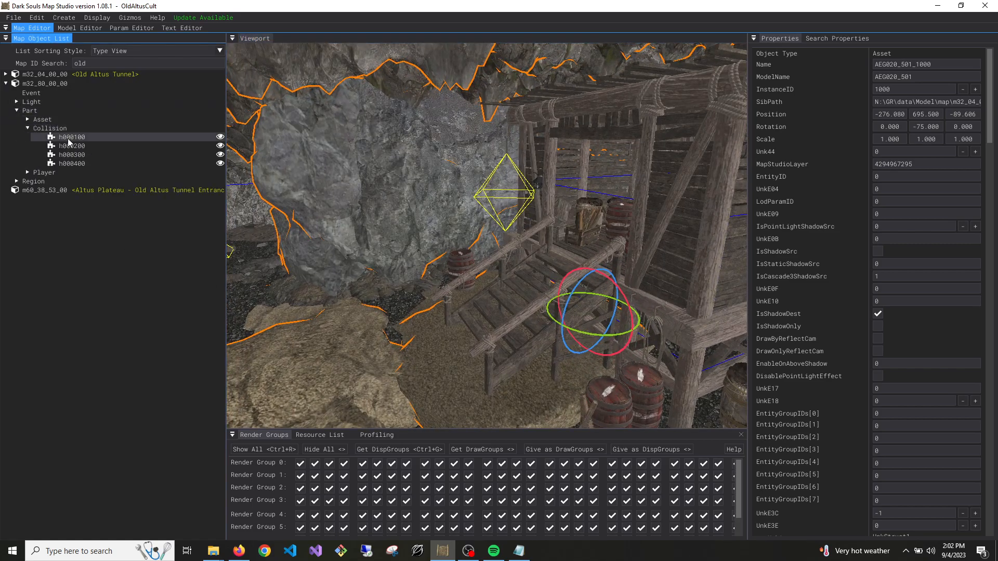
double_click(91, 146)
scroll(850, 300, down, 10)
scroll(856, 298, down, 15)
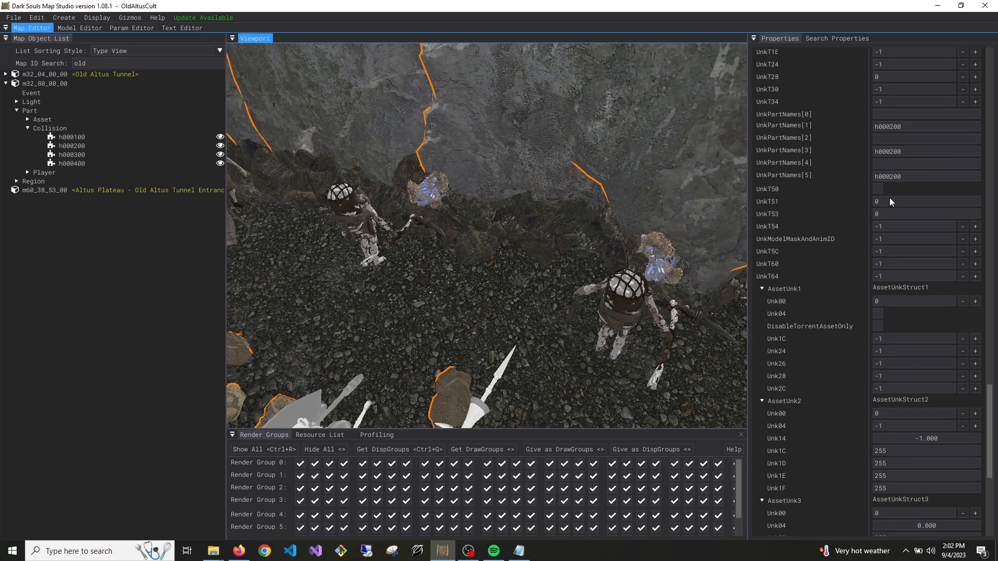
key(ctrl+d)
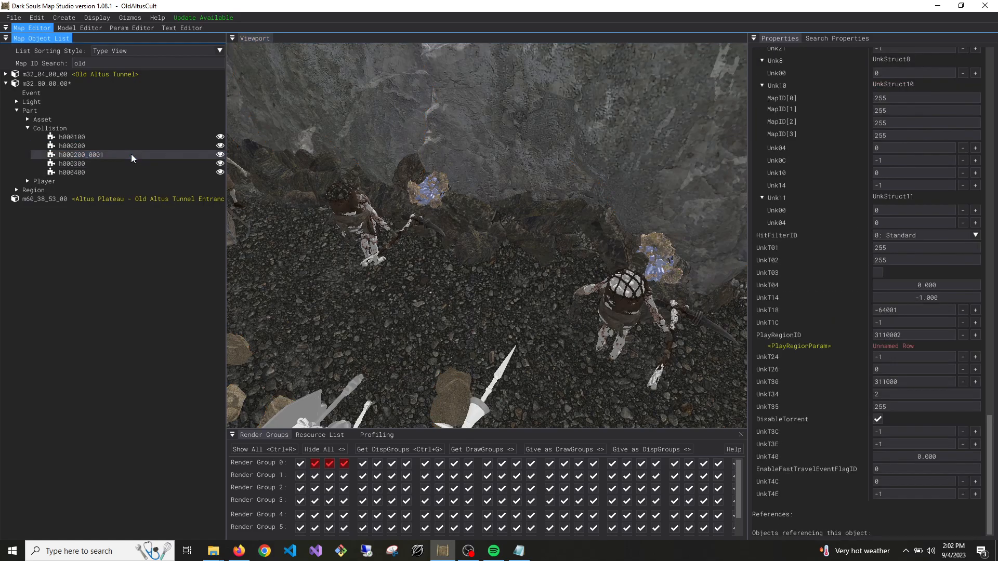
Set the duplicated collision's ModelName and Name to h001700 and its InstanceID to -1
scroll(945, 124, up, 20)
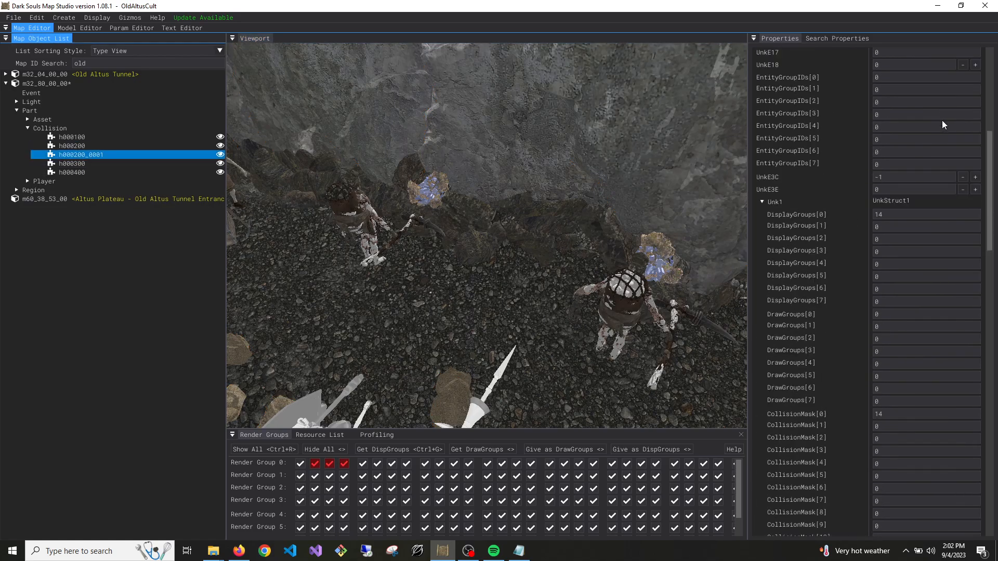
click(889, 77)
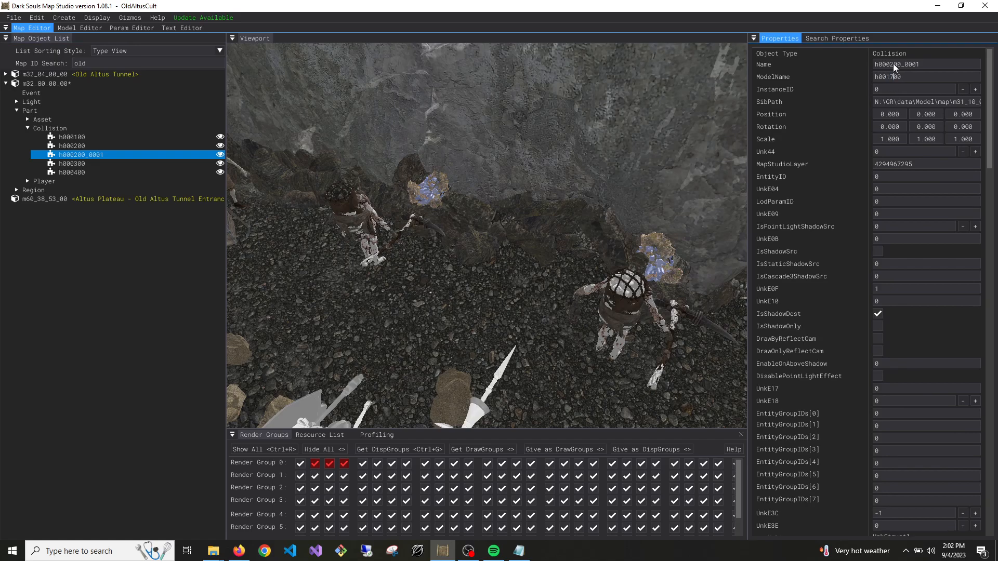
click(889, 67)
text(17)
click(894, 202)
drag(925, 67, 903, 73)
key(BackSpace)
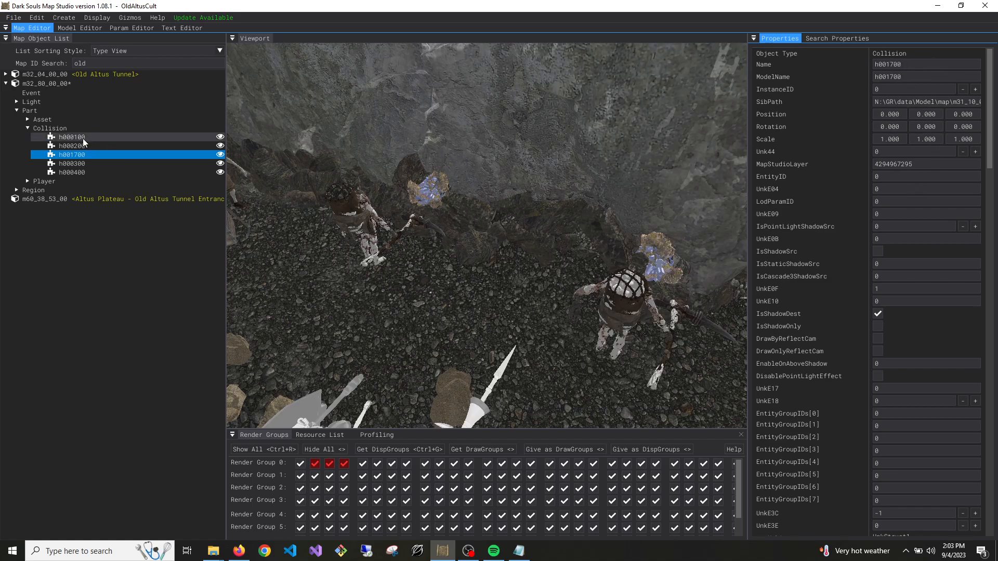
click(80, 154)
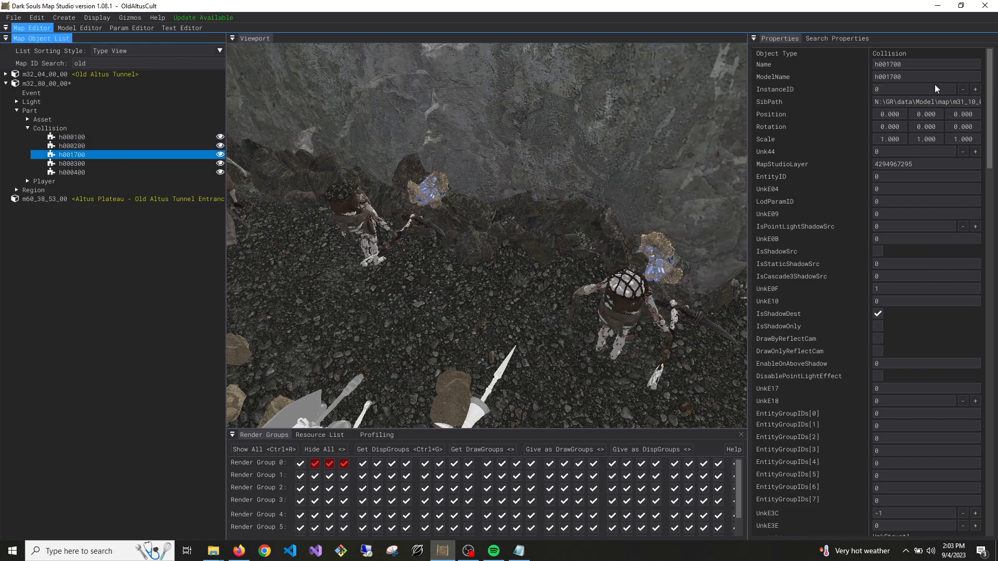
click(962, 89)
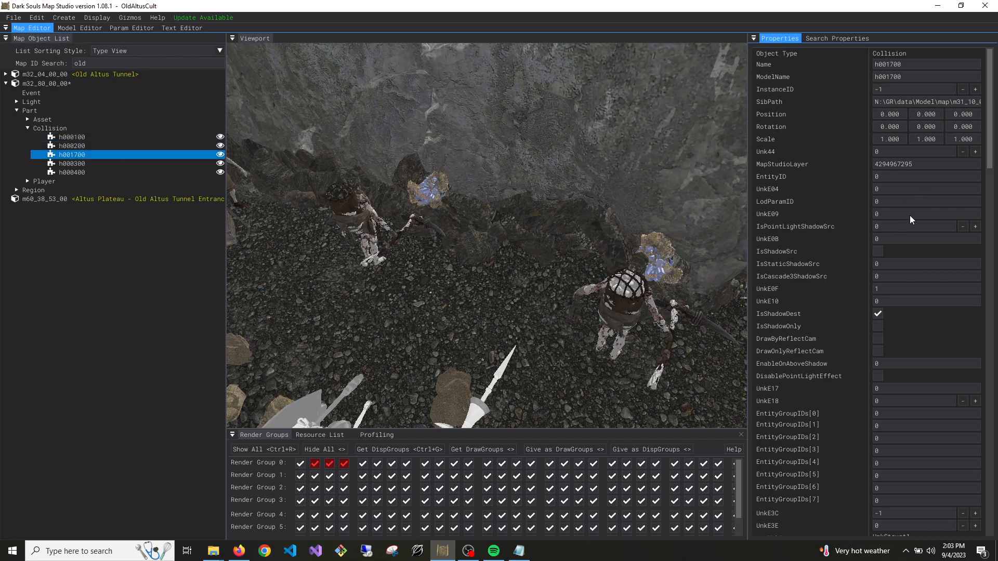
Set DisplayGroups[0] and CollisionMask[0] of the h001700 collision to 0
scroll(911, 221, down, 8)
click(901, 261)
text(0)
click(902, 460)
text(0)
scroll(945, 390, down, 4)
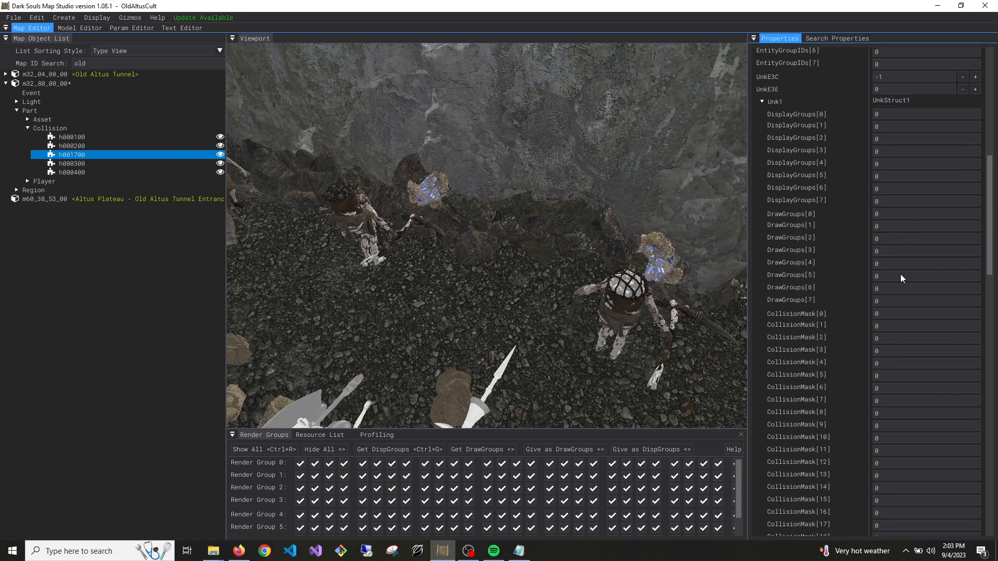
Review the remaining properties of the h001700 collision, from the collision masks through the Gparam settings to the play region fields
scroll(909, 335, down, 17)
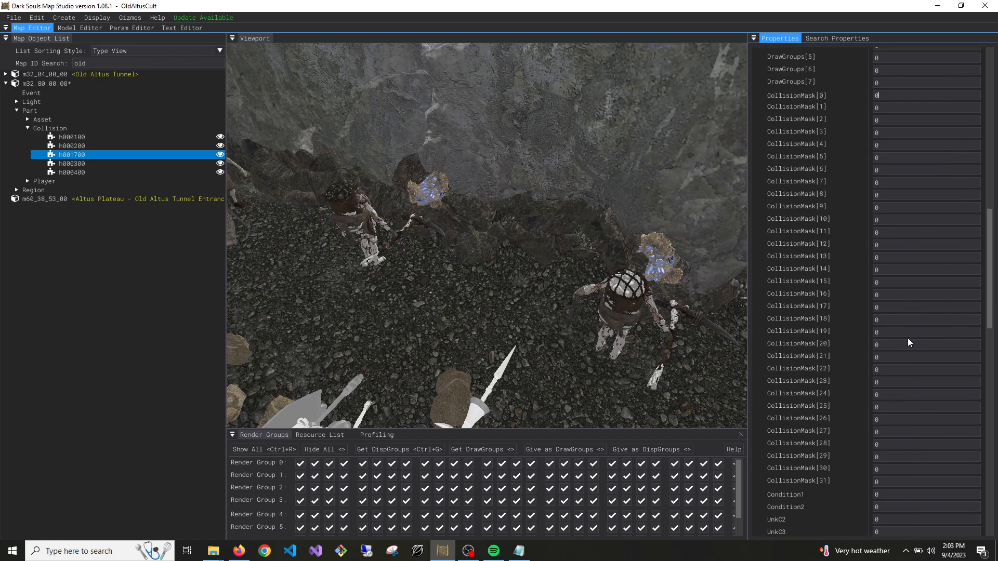
scroll(909, 342, down, 1)
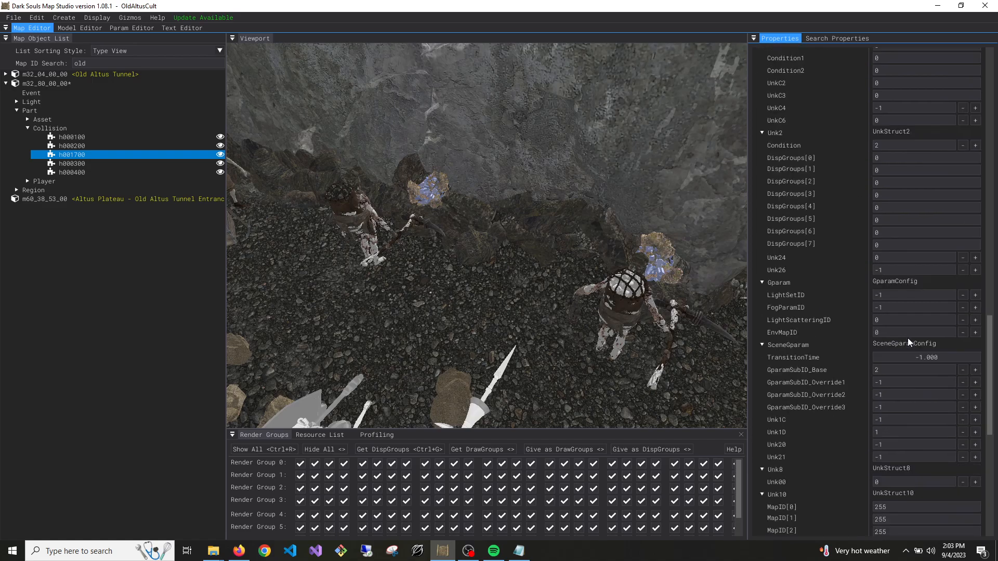
scroll(909, 342, down, 6)
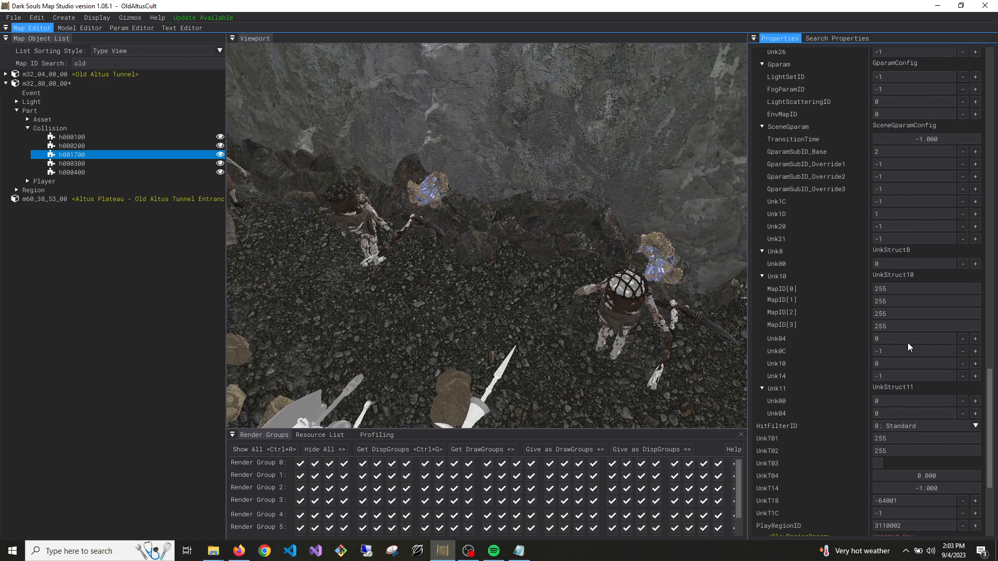
scroll(908, 346, down, 3)
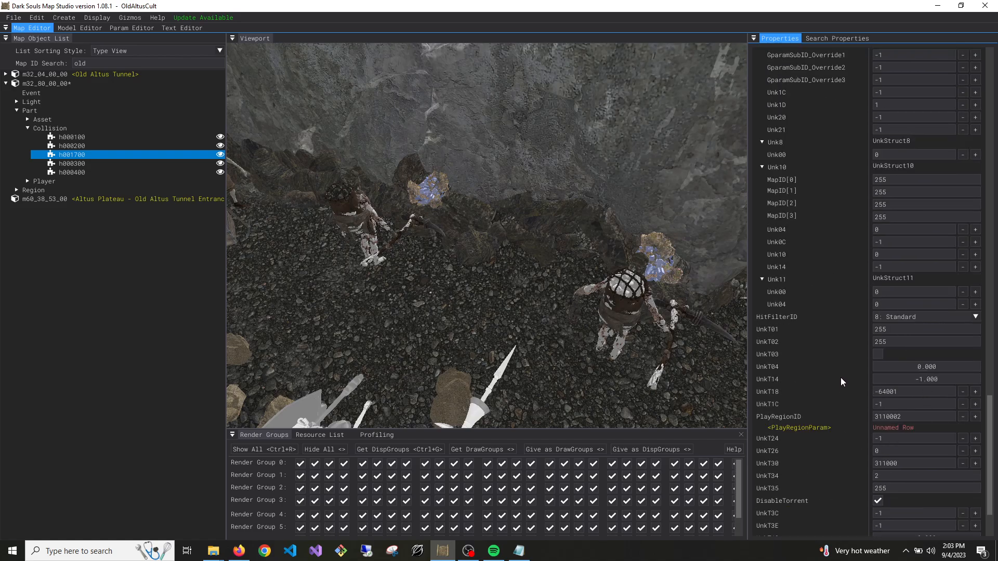
scroll(840, 379, down, 15)
scroll(842, 378, down, 11)
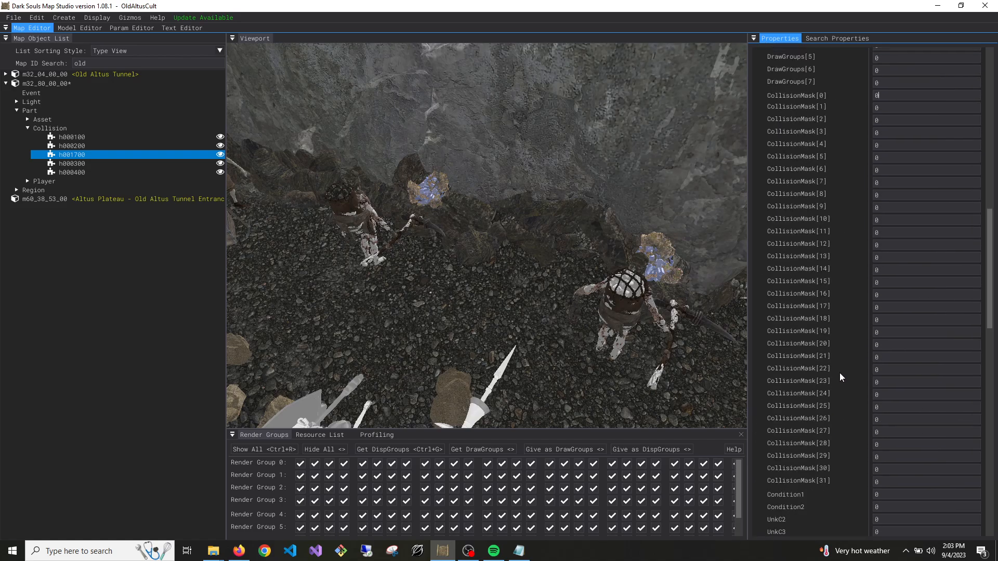
scroll(874, 367, down, 12)
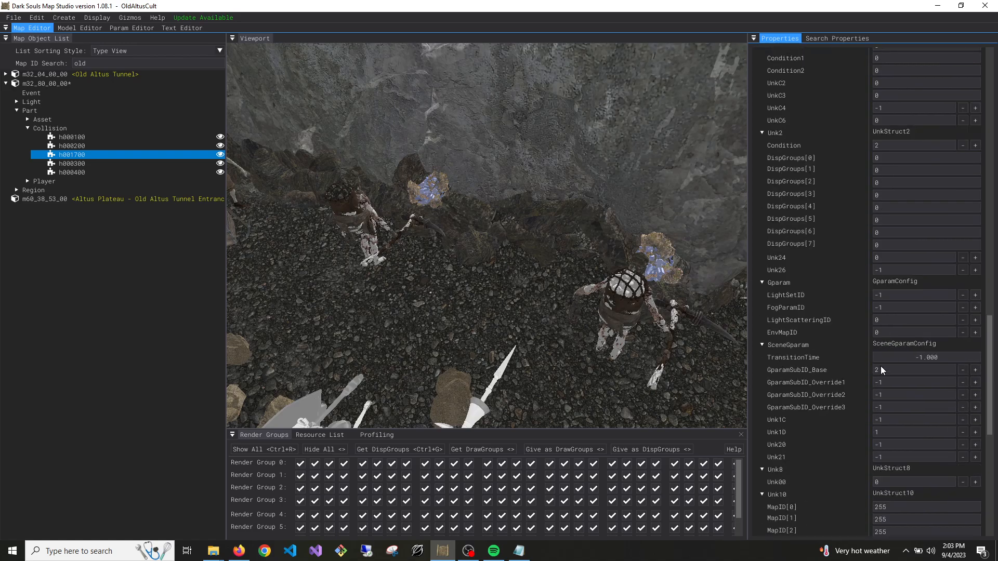
scroll(881, 369, down, 4)
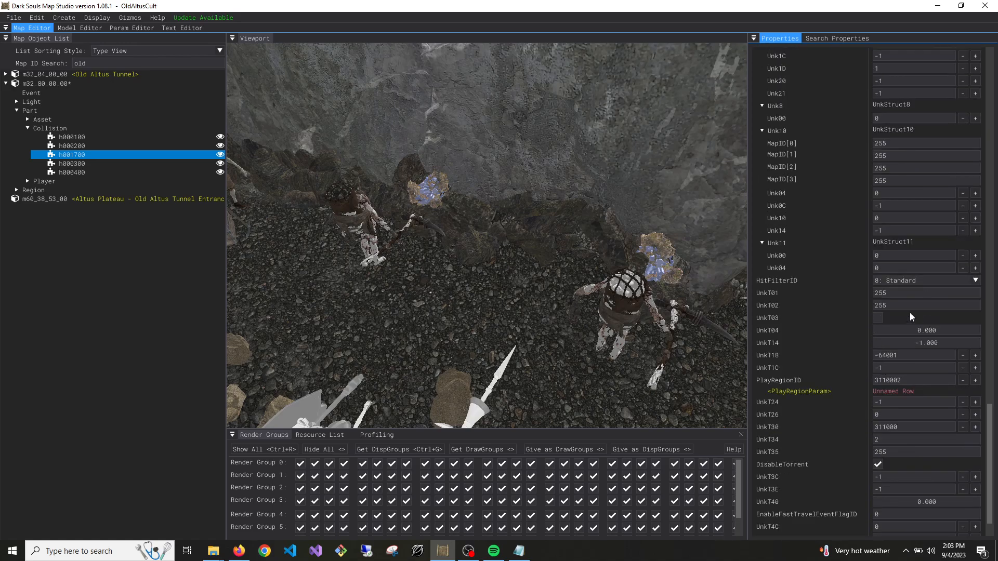
scroll(907, 380, down, 2)
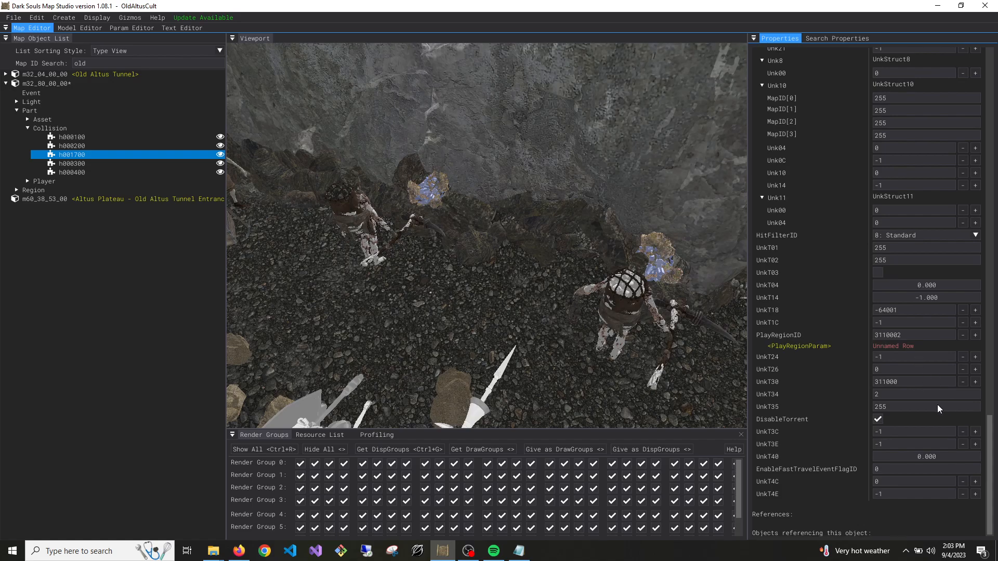
Duplicate the h000200 collision part in the Old Altus Tunnel map m32_04_00_00
right_drag(531, 319, 531, 319)
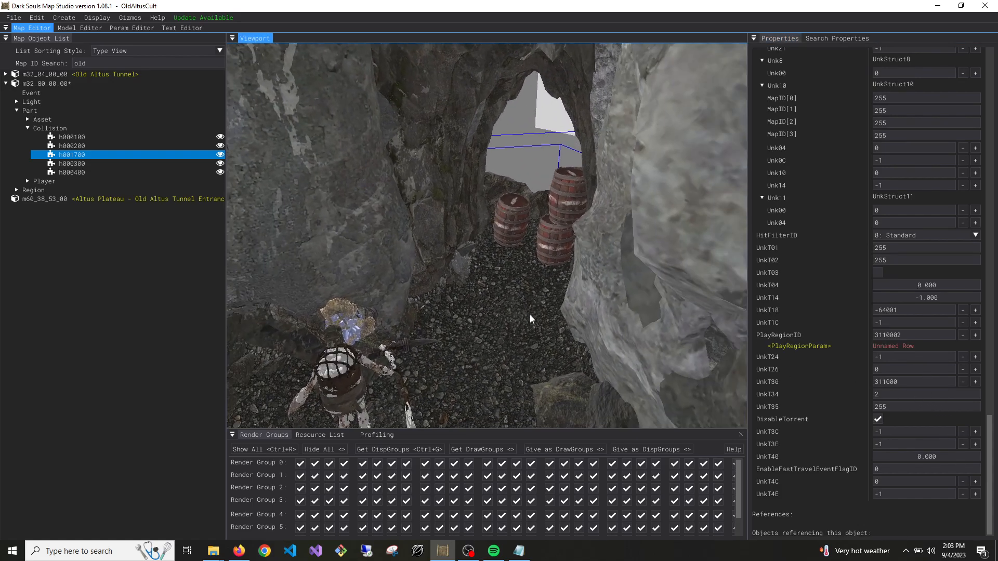
scroll(861, 406, up, 20)
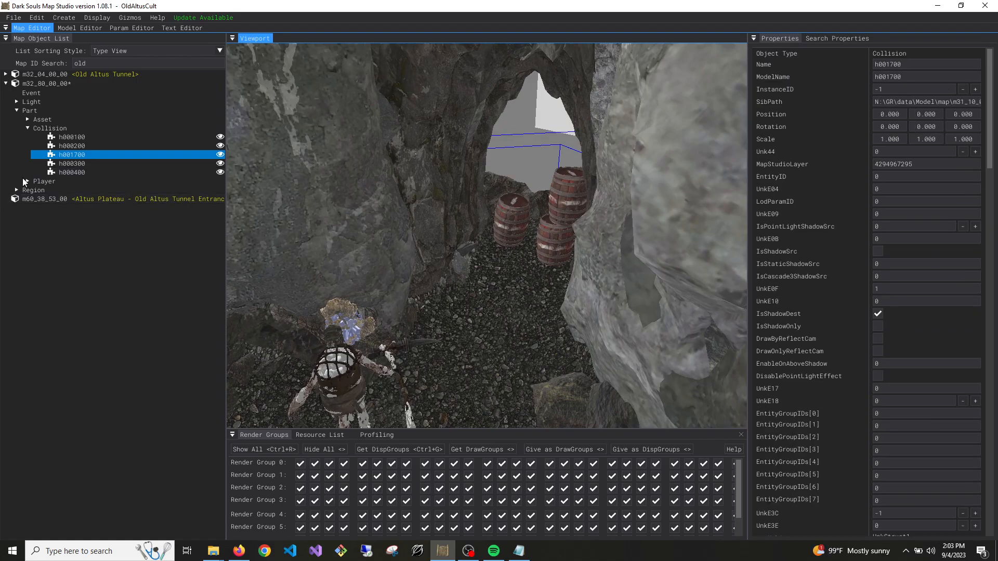
click(6, 75)
click(16, 101)
click(31, 120)
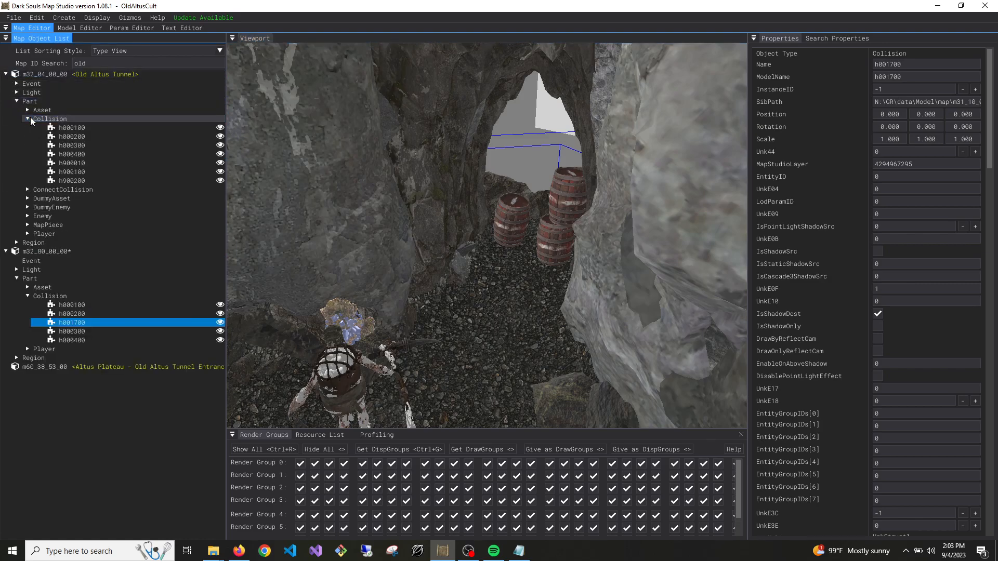
click(82, 137)
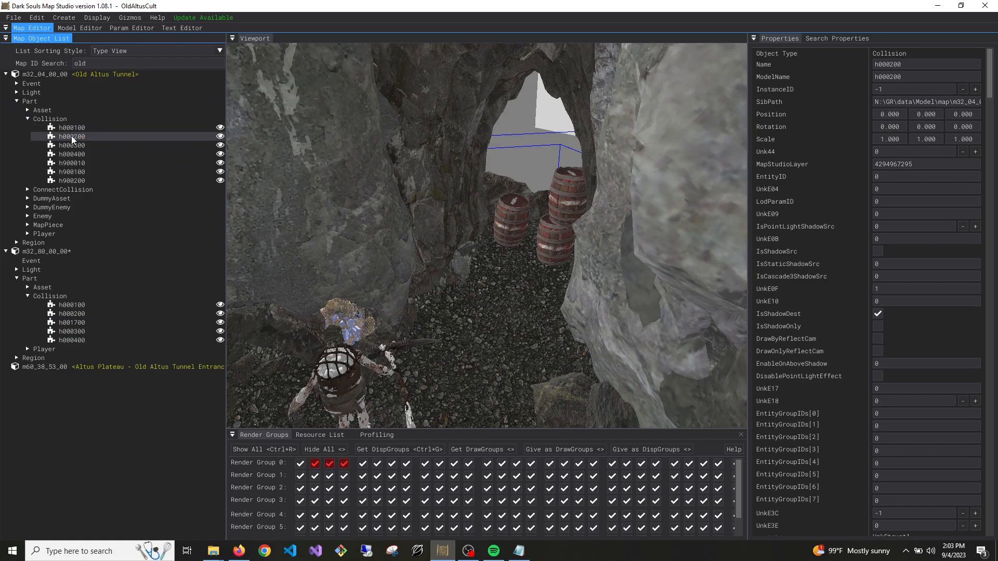
key(ctrl+d)
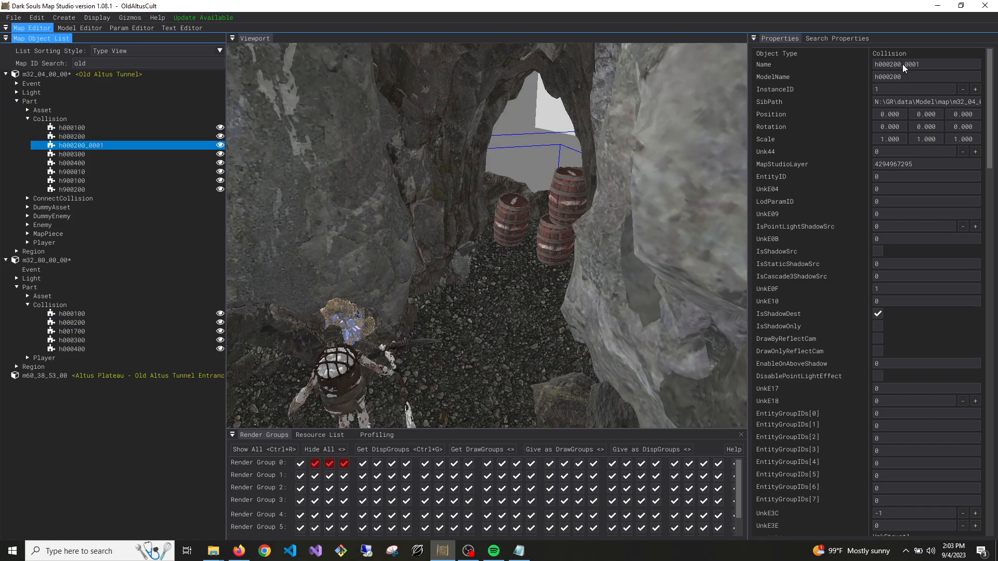
Set the duplicated collision's Name and ModelName to h001700 and lower its InstanceID
drag(895, 65, 885, 67)
text(17)
key(shift+End)
key(Delete)
drag(894, 78, 886, 79)
text(1)
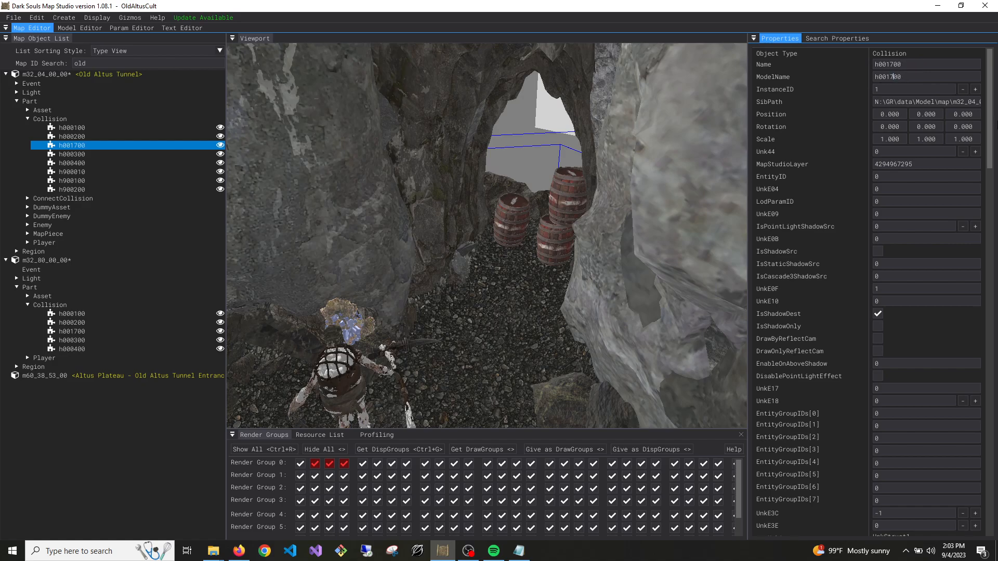
click(963, 89)
Set CollisionMask[0] and DisplayGroups[0] of Old Altus Tunnel's h001700 collision to 0
scroll(909, 224, down, 15)
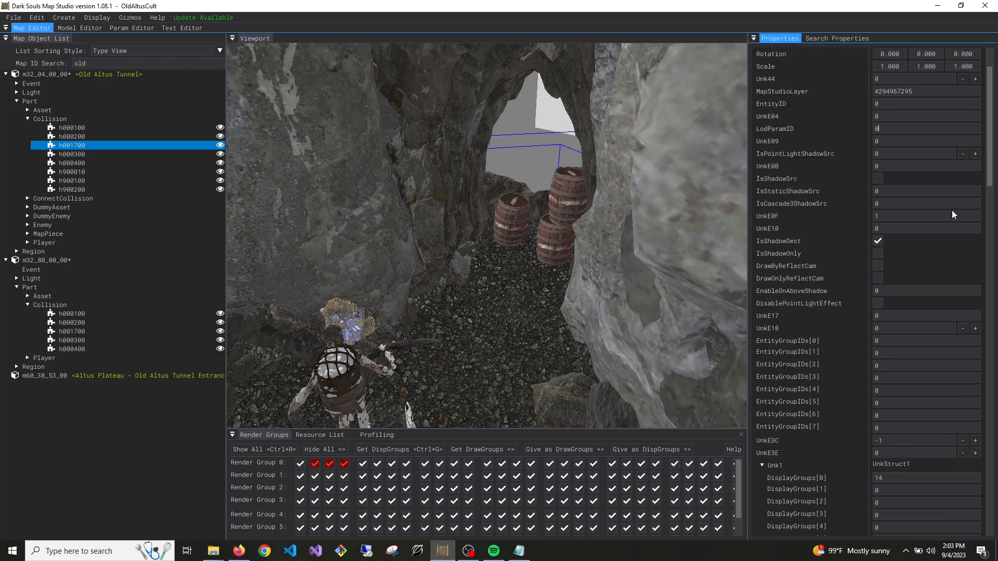
drag(891, 242, 859, 243)
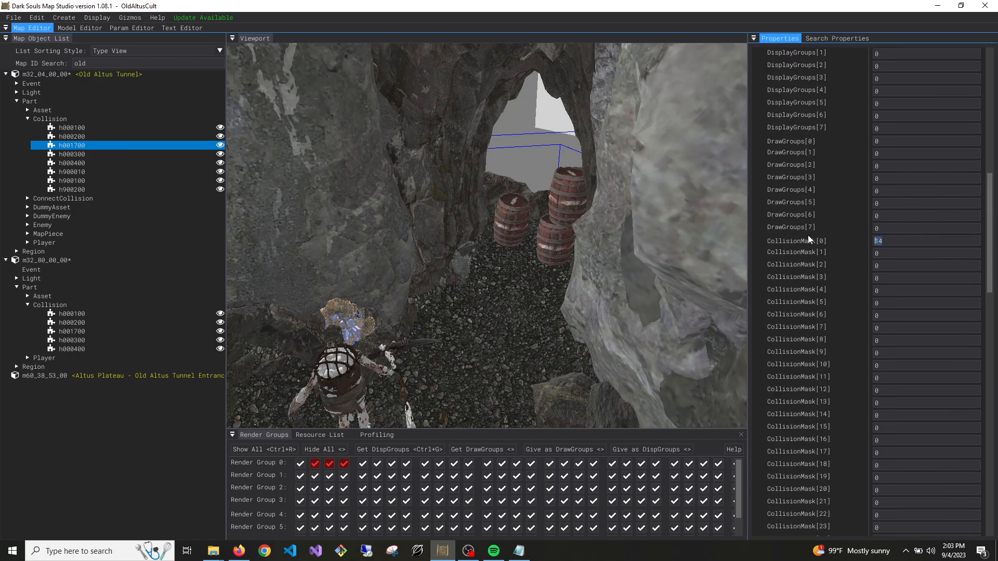
text(0)
scroll(797, 149, up, 3)
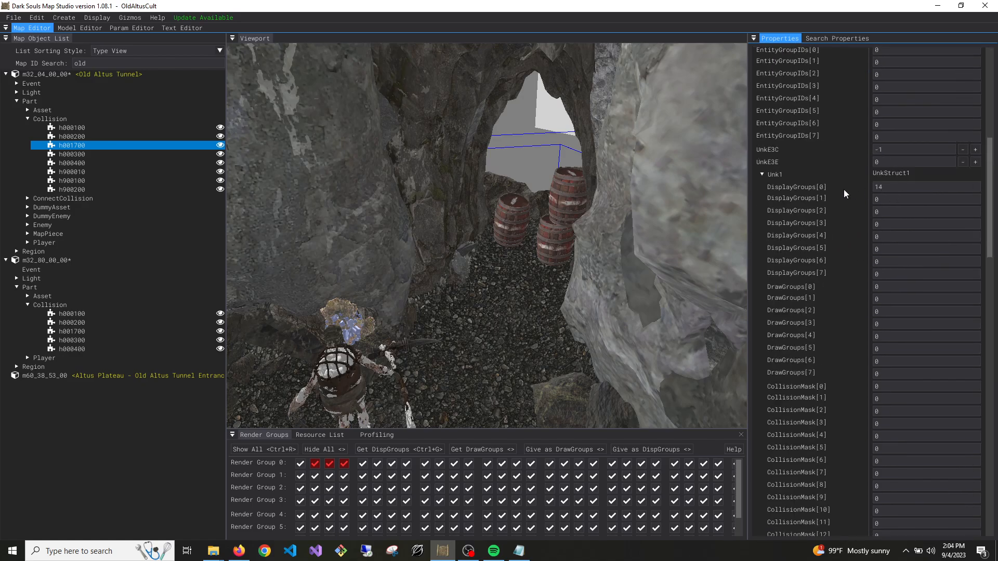
scroll(883, 188, down, 10)
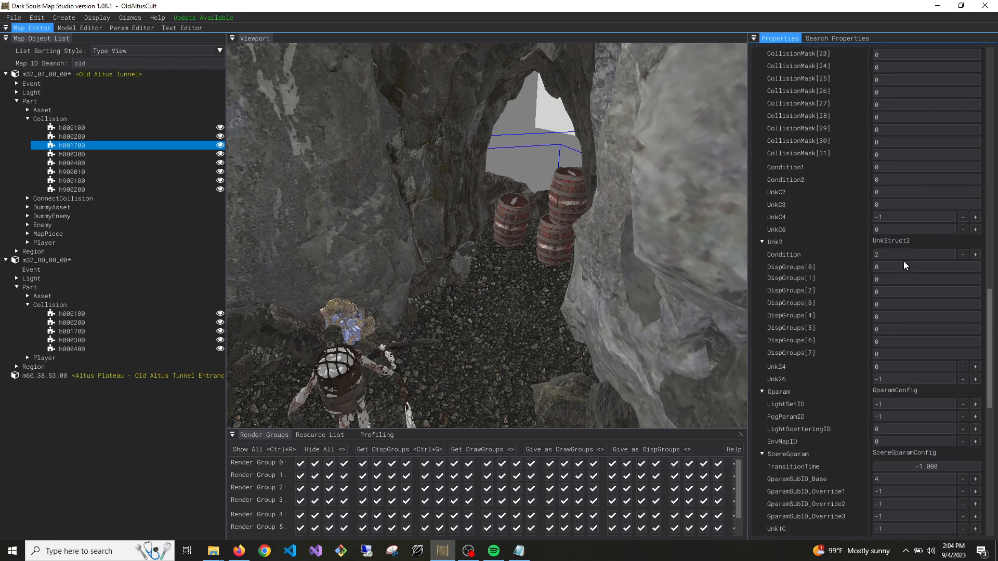
scroll(905, 270, down, 8)
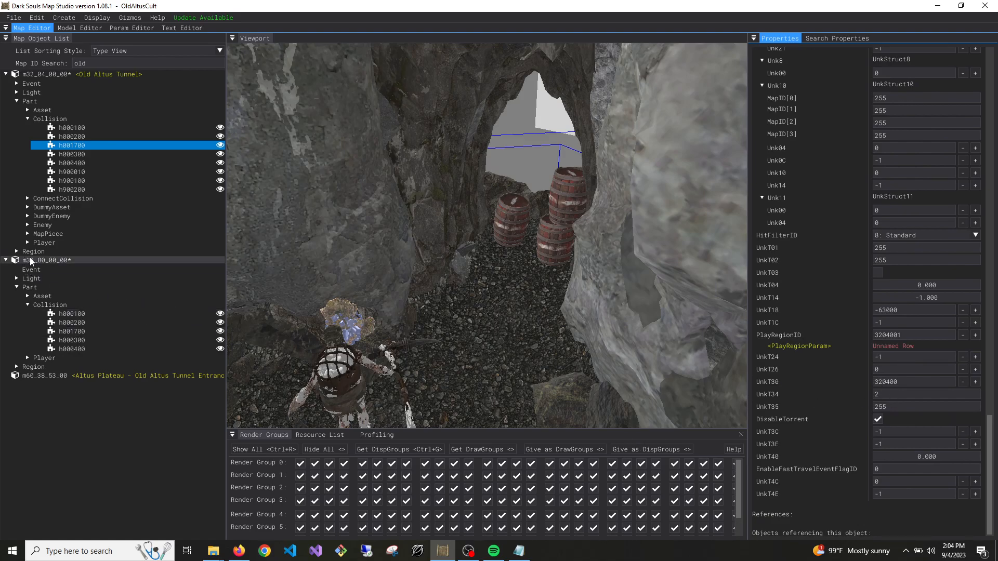
Copy the UnkT30 value 320400 from Old Altus Tunnel's h000400 collision to the h000400 collision in m32_80_00_00
click(910, 336)
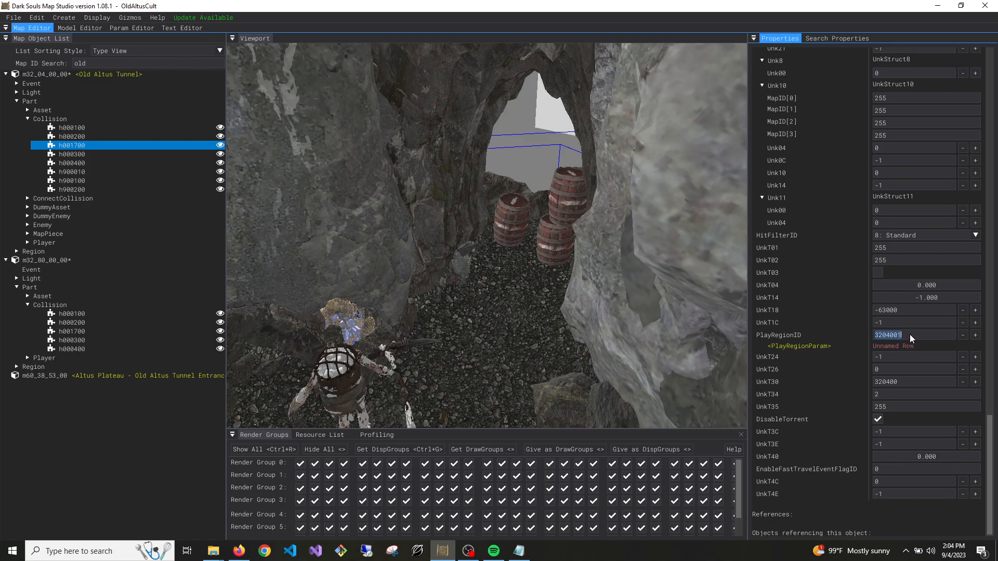
click(92, 332)
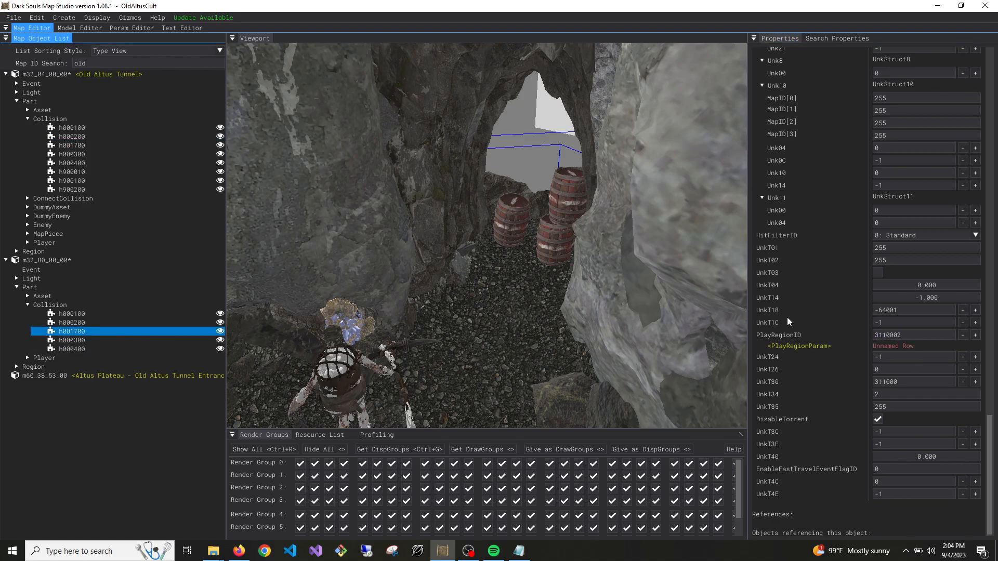
click(85, 350)
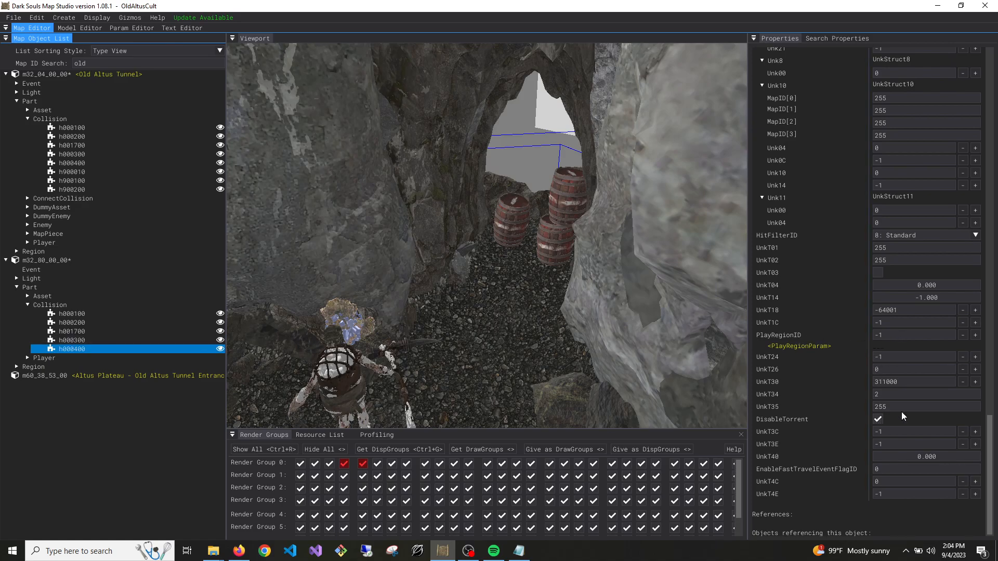
click(91, 163)
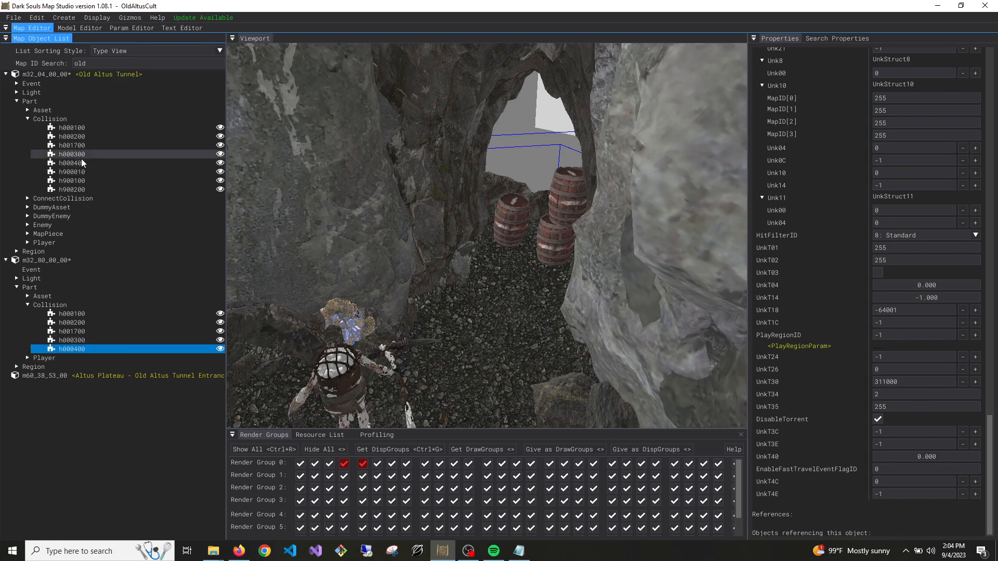
click(921, 384)
key(ctrl+c)
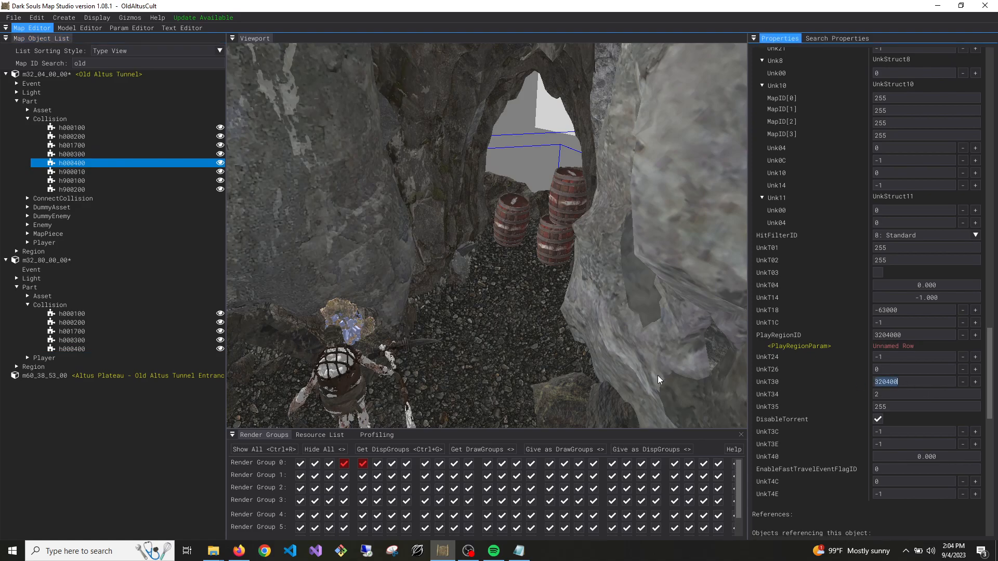
click(75, 350)
click(923, 384)
key(ctrl+v)
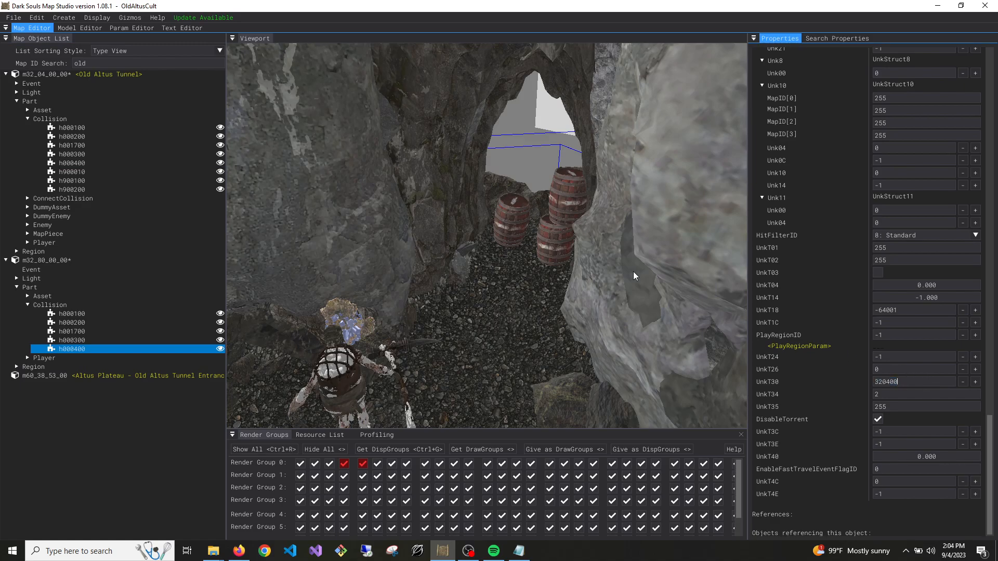
Copy the PlayRegionID 3204001 from Old Altus Tunnel's h001700 collision to the h000400 collision in m32_80_00_00
click(79, 163)
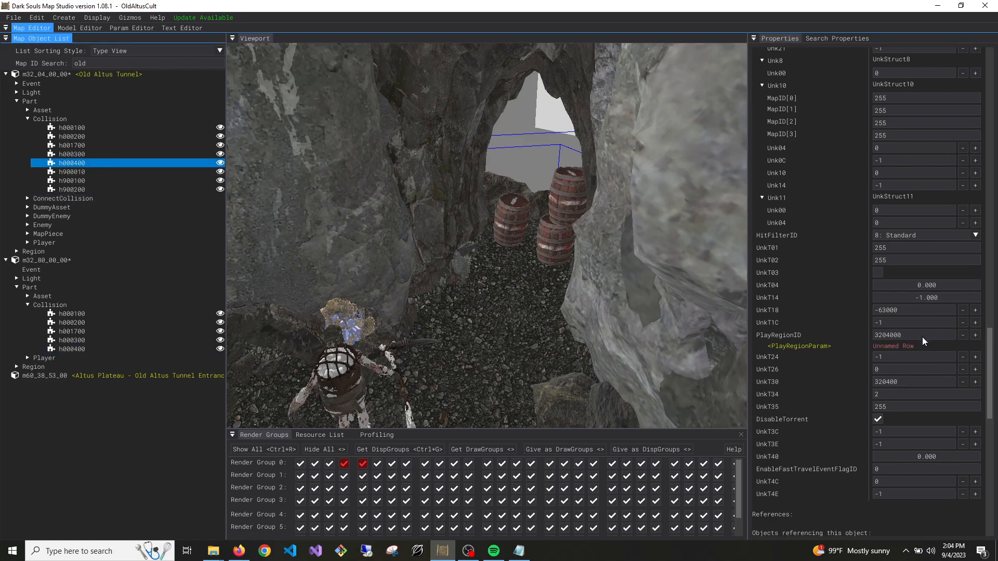
click(110, 350)
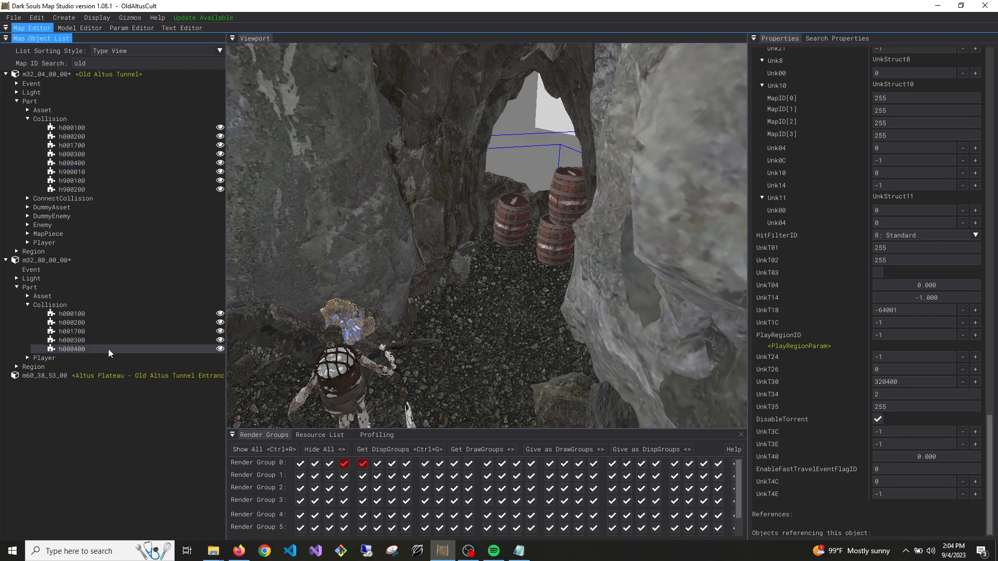
click(84, 163)
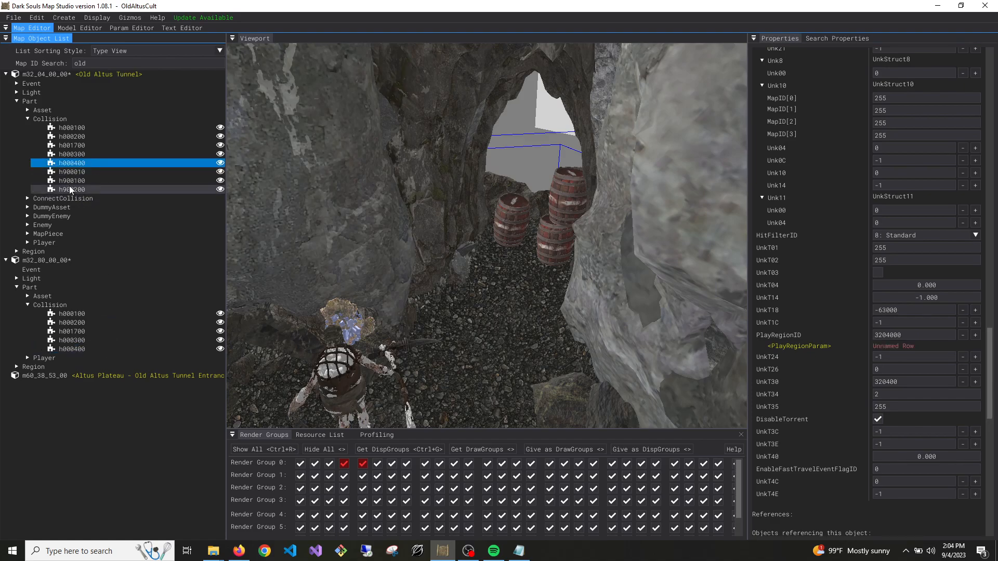
click(71, 148)
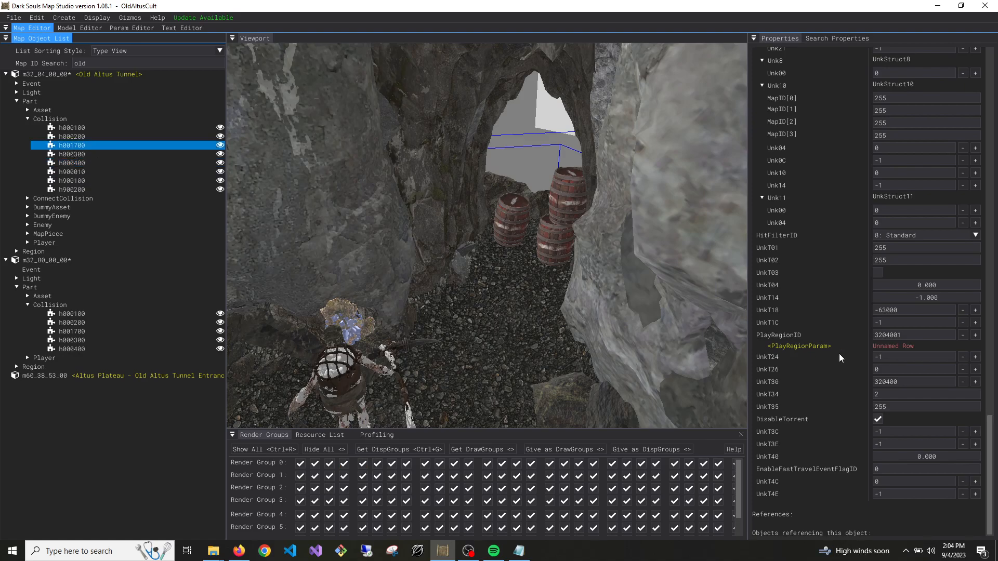
click(906, 337)
key(ctrl+c)
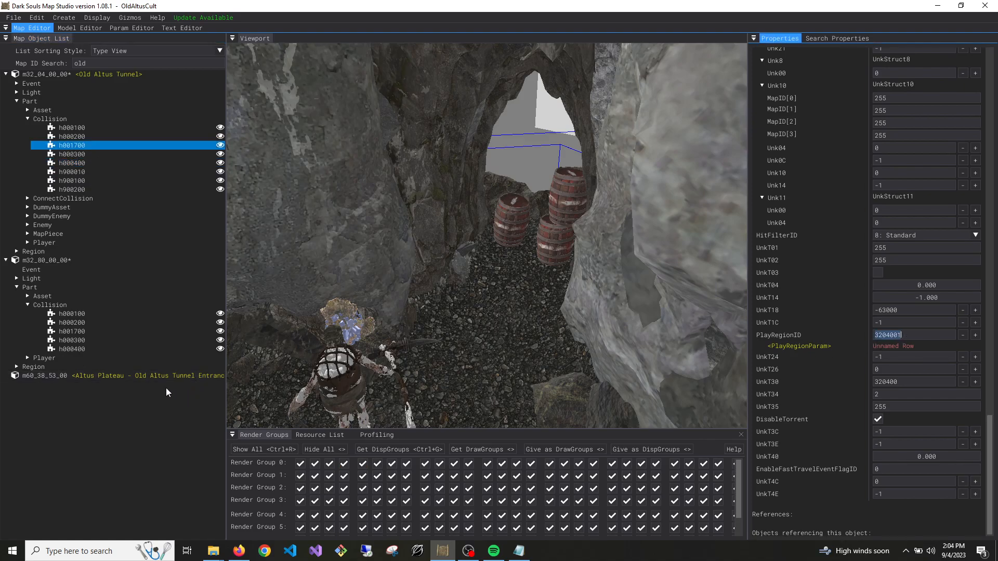
click(86, 349)
click(927, 335)
key(ctrl+v)
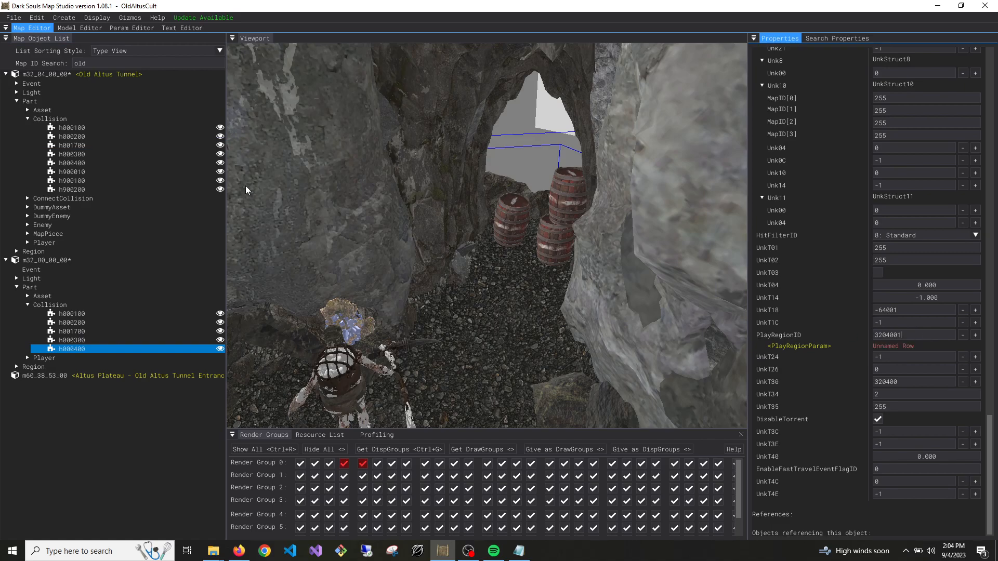
Compare the UnkT18 value of Old Altus Tunnel's h000400 collision with the h000300 and h001700 collisions in m32_80_00_00
click(107, 162)
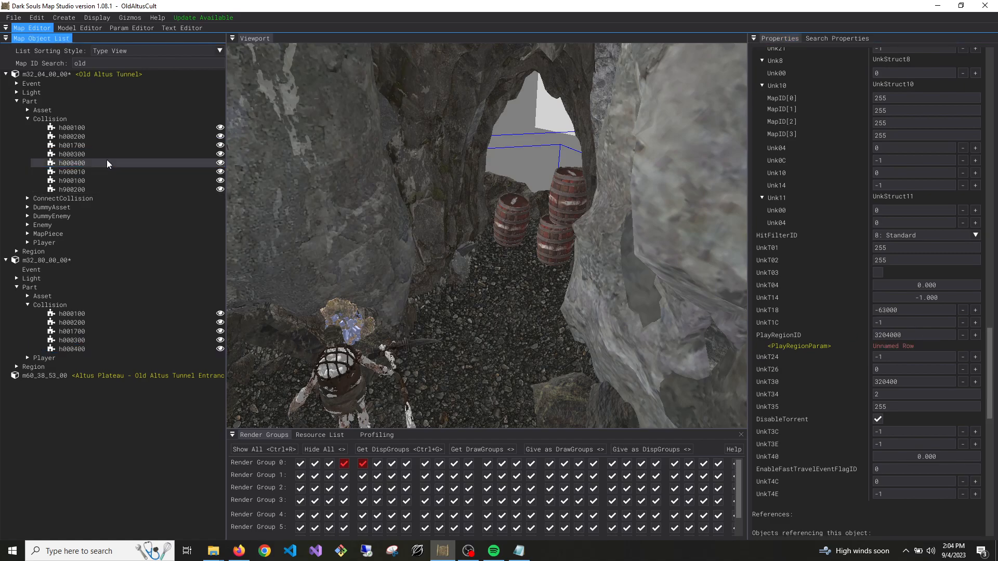
click(912, 310)
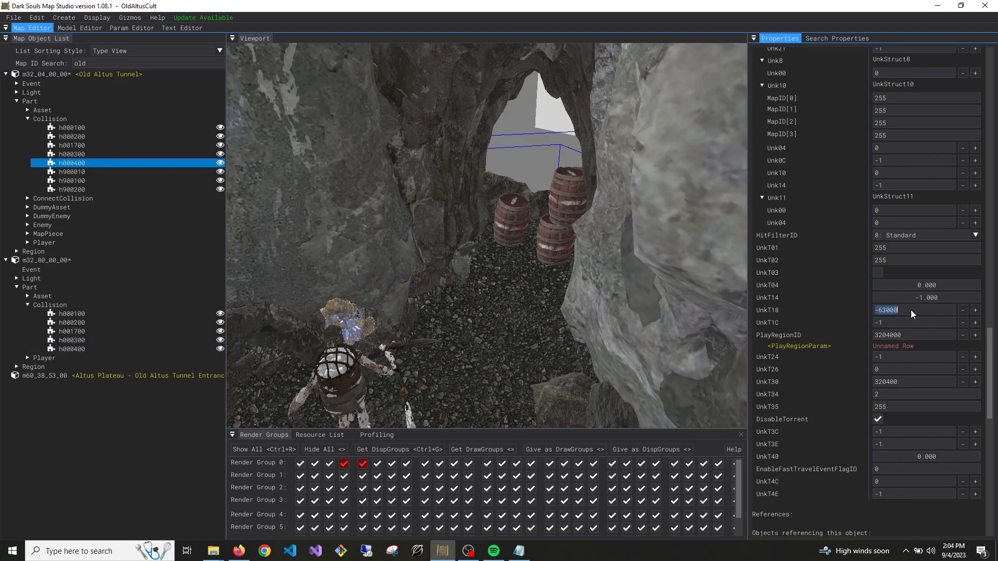
click(95, 340)
click(94, 332)
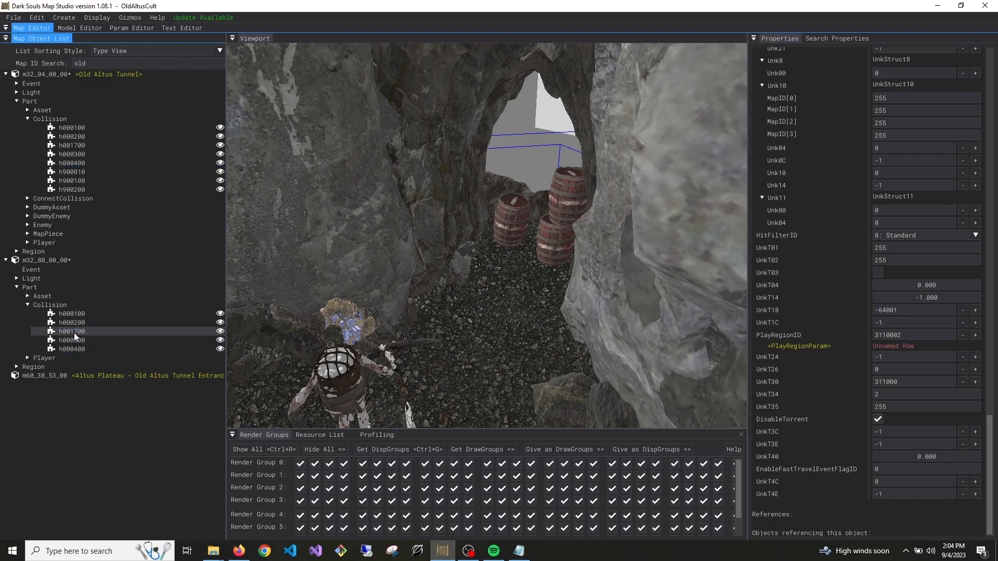
Set DisplayGroups[0] and CollisionMask[0] of the h000400 collision in m32_80_00_00 to 0
click(73, 349)
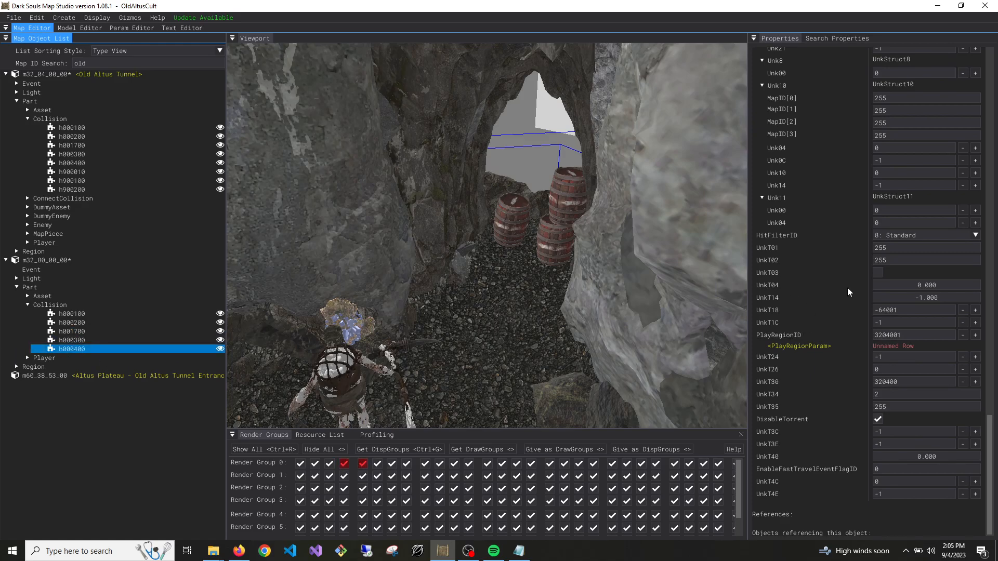
scroll(850, 289, up, 10)
scroll(850, 289, up, 5)
click(908, 218)
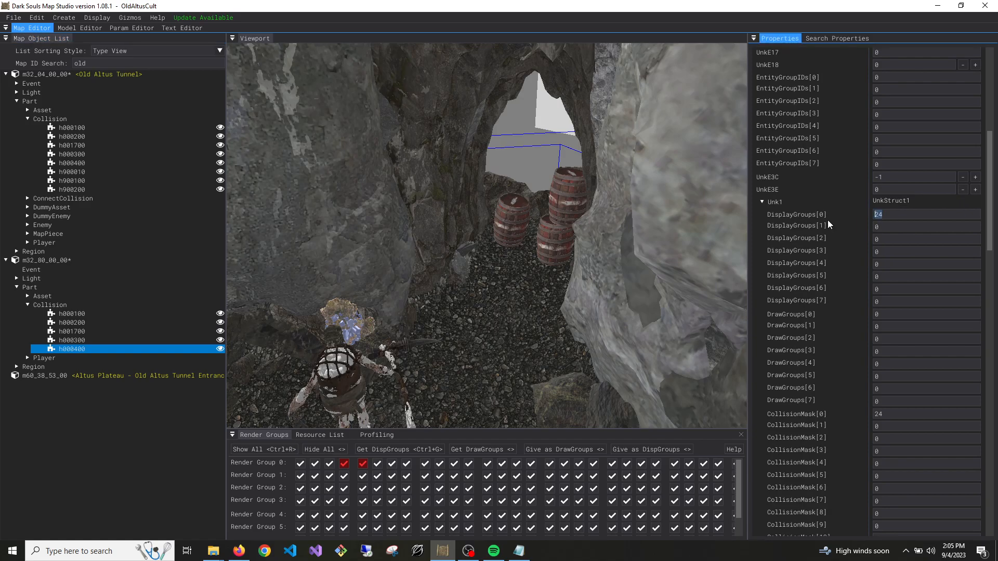
text(0)
scroll(836, 233, down, 3)
click(902, 269)
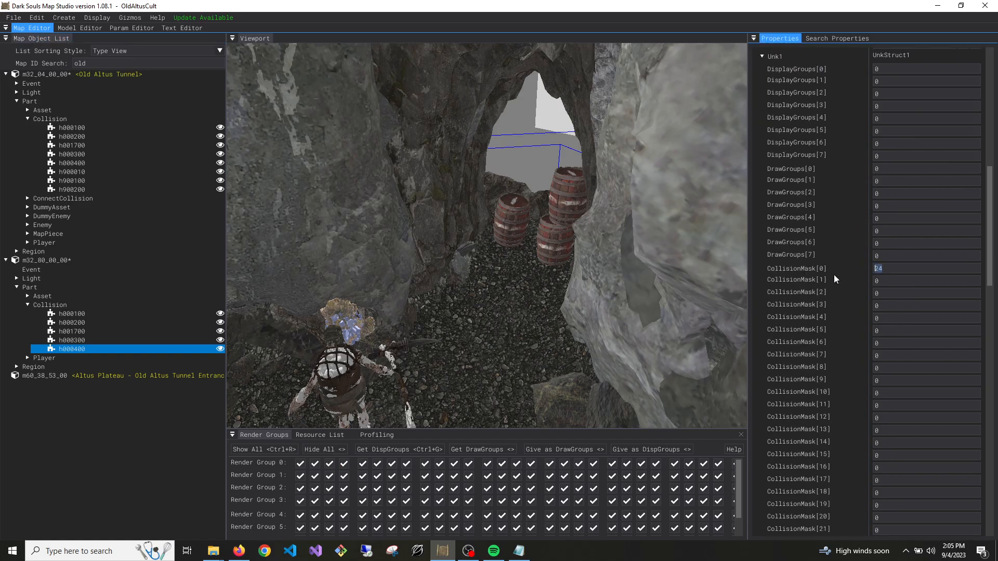
text(0)
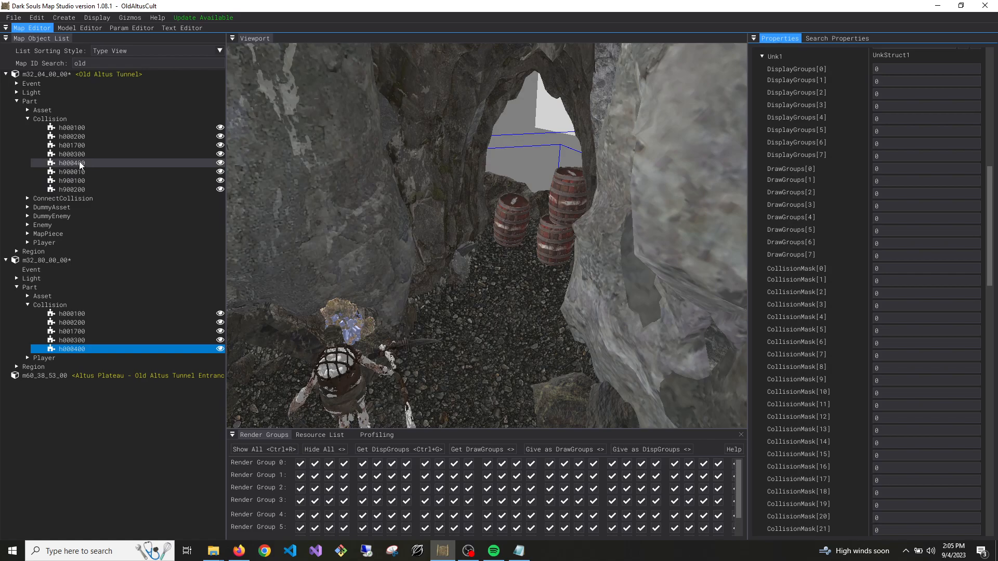
Lower the Unk2 Condition value of the h000400 collision in m32_80_00_00
scroll(830, 300, down, 10)
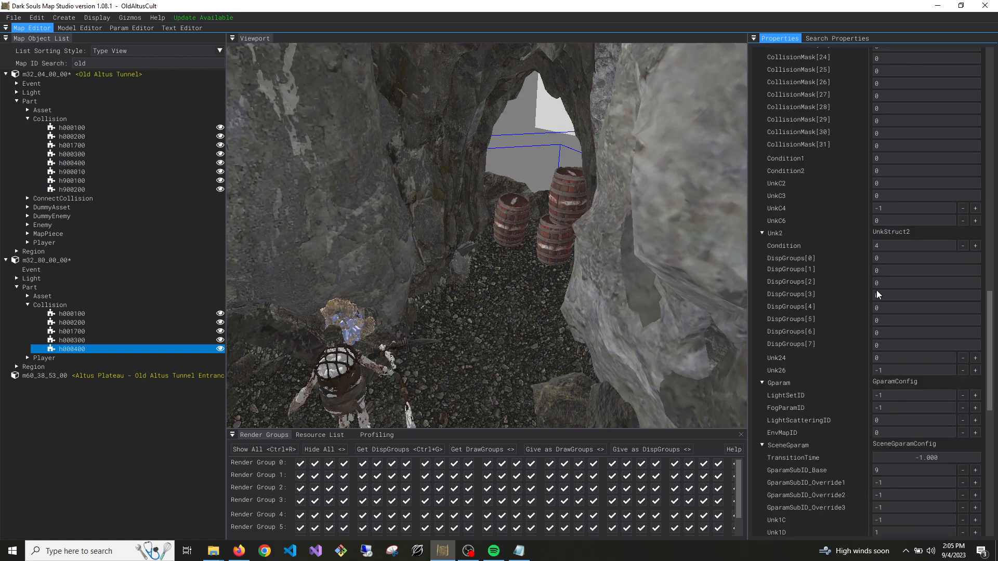
click(963, 245)
click(963, 245)
click(124, 352)
scroll(799, 405, down, 4)
scroll(799, 405, down, 5)
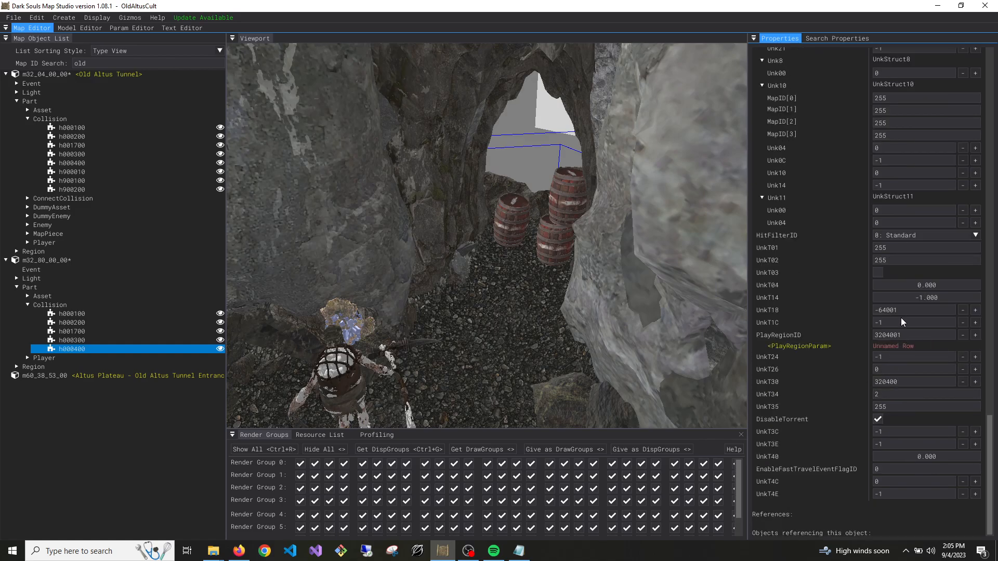
Copy the UnkT18 value -63000 from Old Altus Tunnel's h000200 collision to the h000400 collision in m32_80_00_00
click(92, 137)
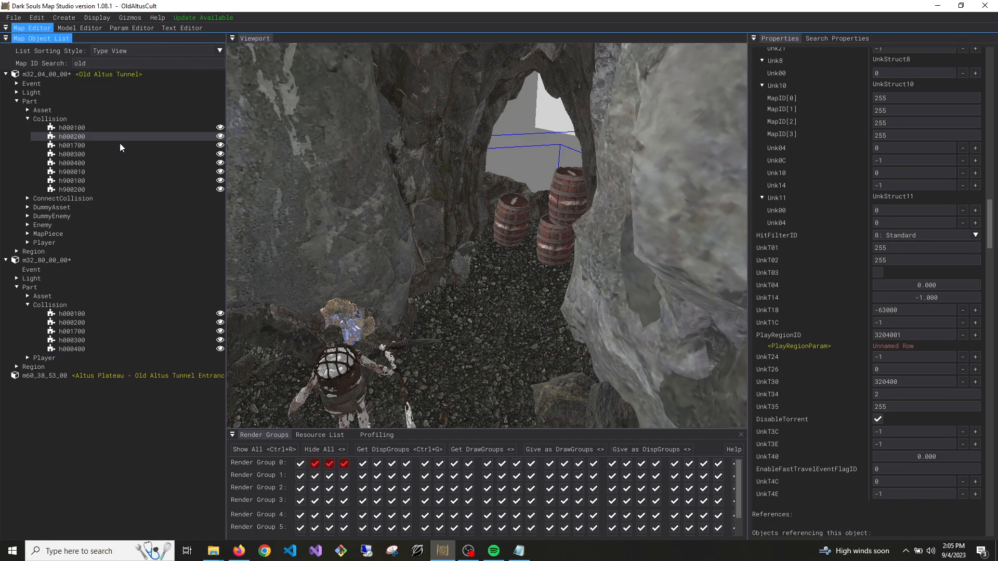
click(895, 311)
key(ctrl+c)
text(-64001)
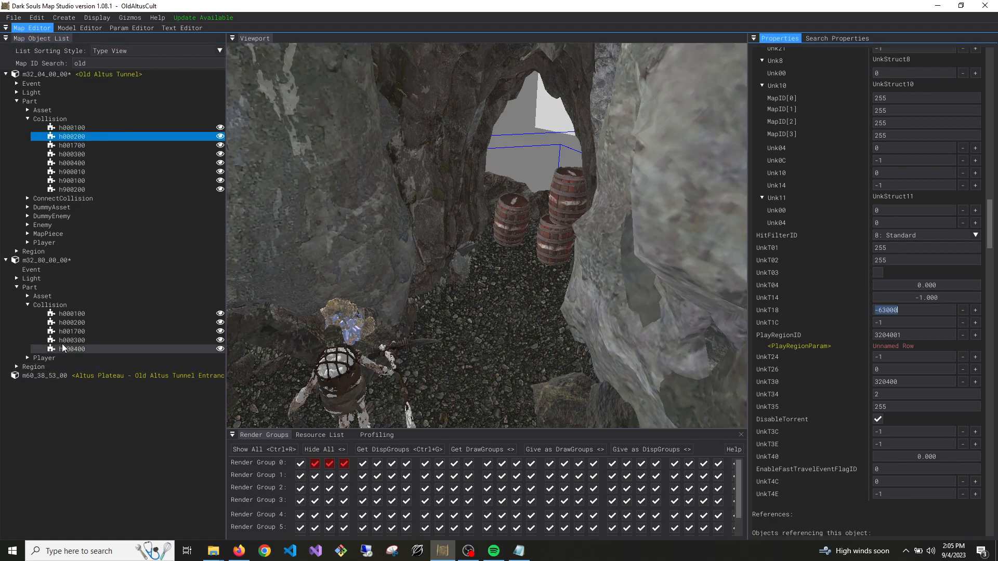
click(72, 349)
click(910, 311)
key(ctrl+v)
Delete the h001700 collision from m32_80_00_00 and save that map
click(56, 334)
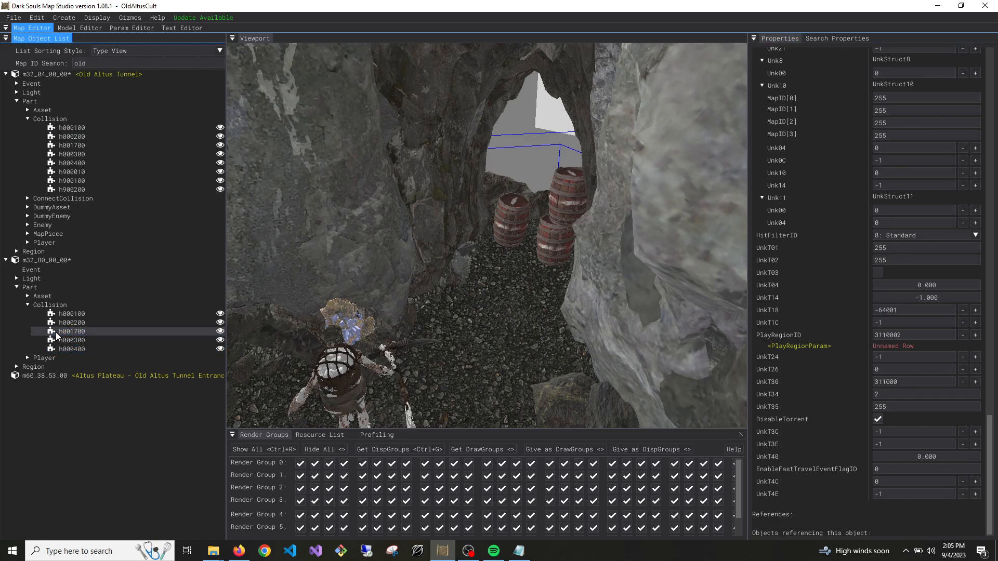
key(Delete)
right_click(54, 261)
click(65, 271)
Review the h000400 collision's properties in m32_80_00_00, including its display groups, Unk2 Condition, UnkT18 and PlayRegionID
click(79, 341)
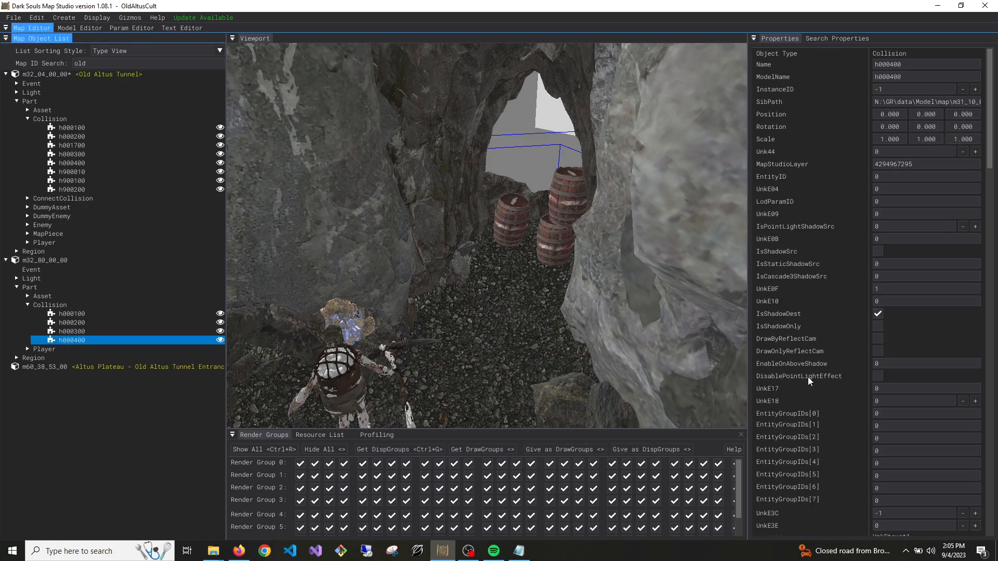
scroll(964, 443, down, 5)
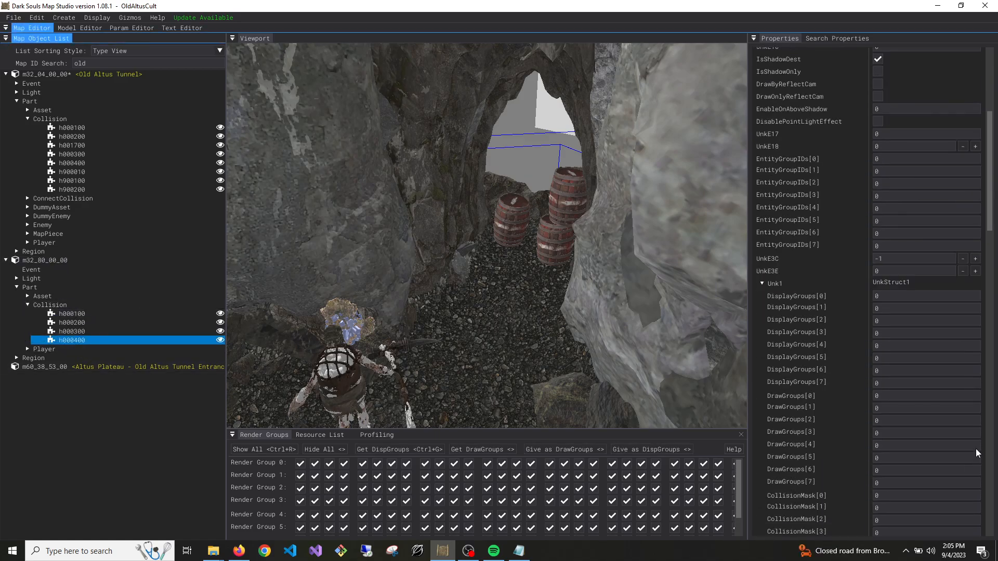
scroll(976, 447, down, 15)
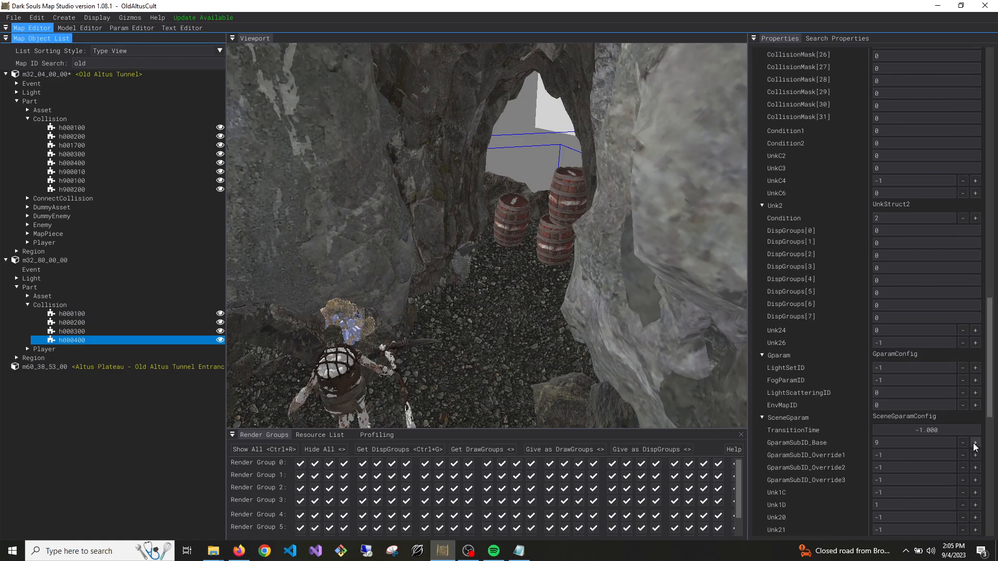
scroll(807, 333, down, 3)
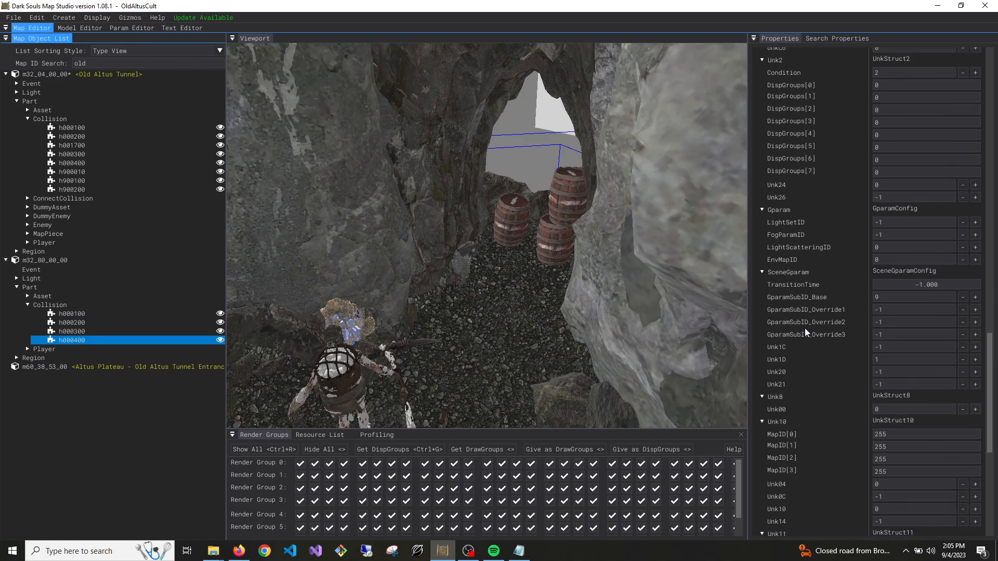
scroll(806, 333, down, 7)
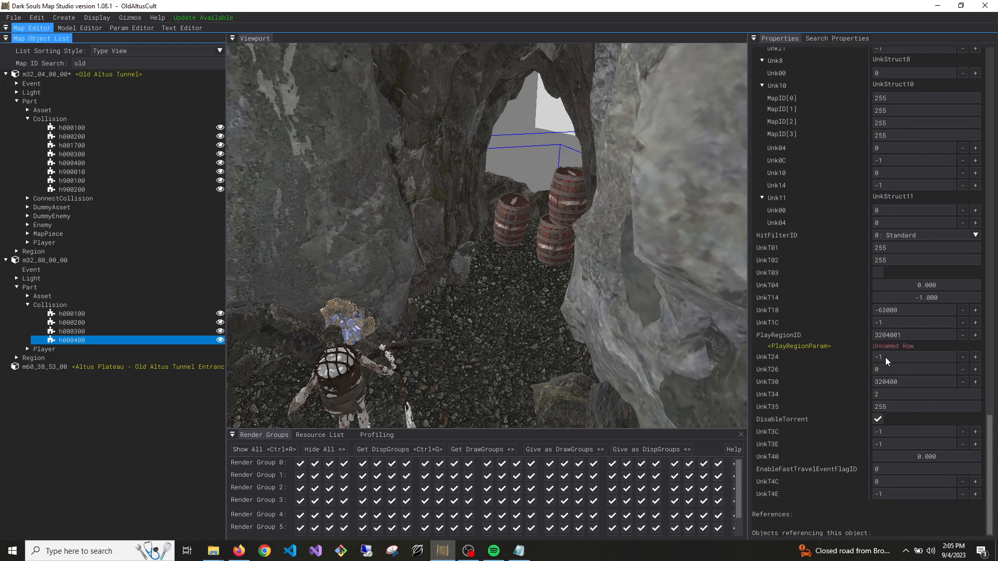
scroll(867, 405, up, 15)
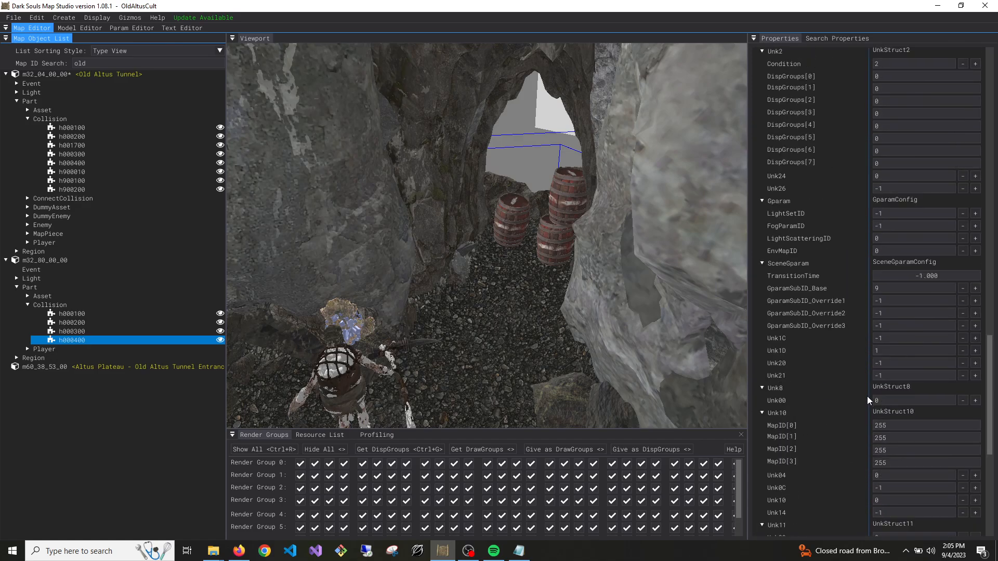
scroll(875, 398, up, 10)
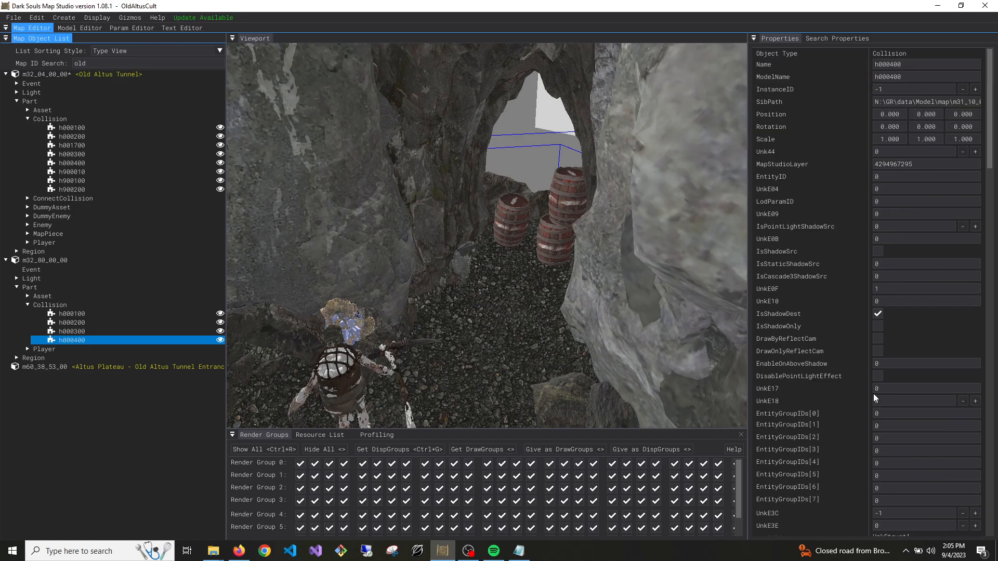
Save the Old Altus Tunnel map and show the properties of its h000100_0000 ConnectCollision
right_click(85, 76)
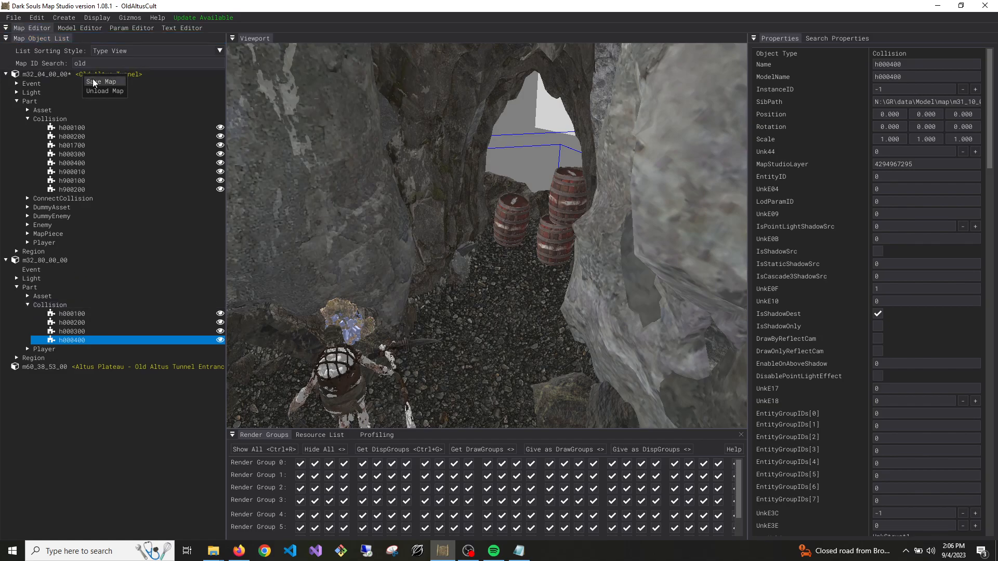
click(93, 82)
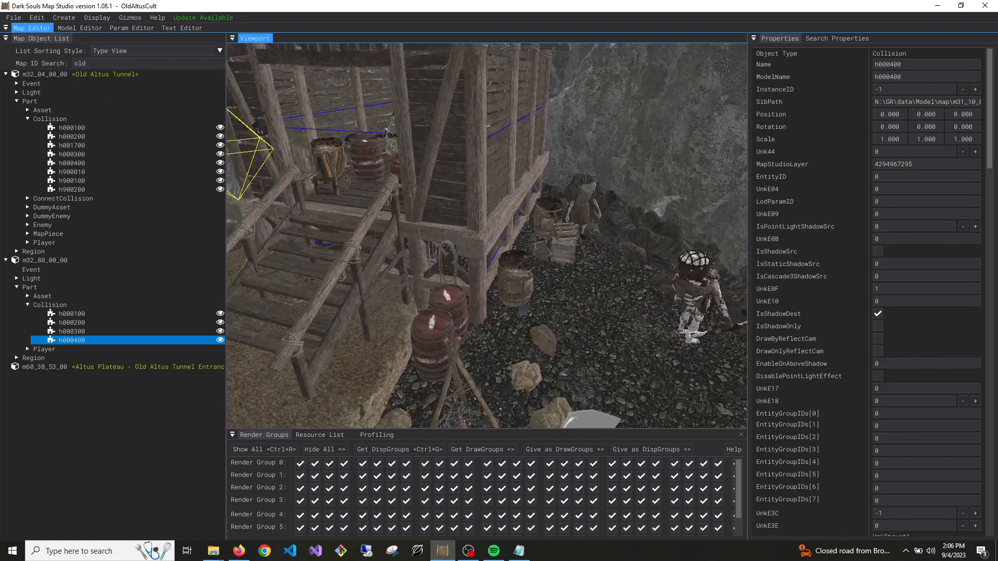
click(633, 286)
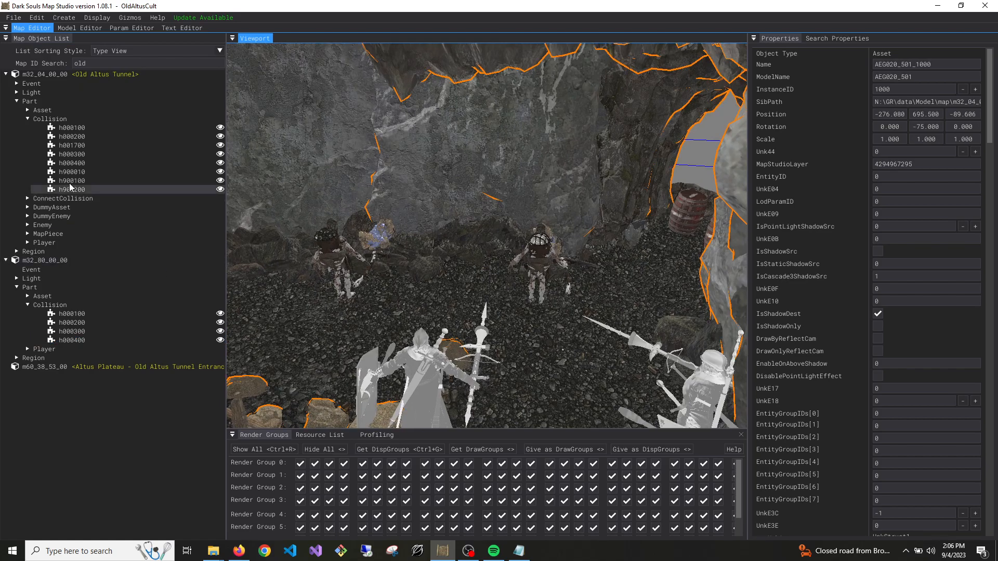
click(63, 198)
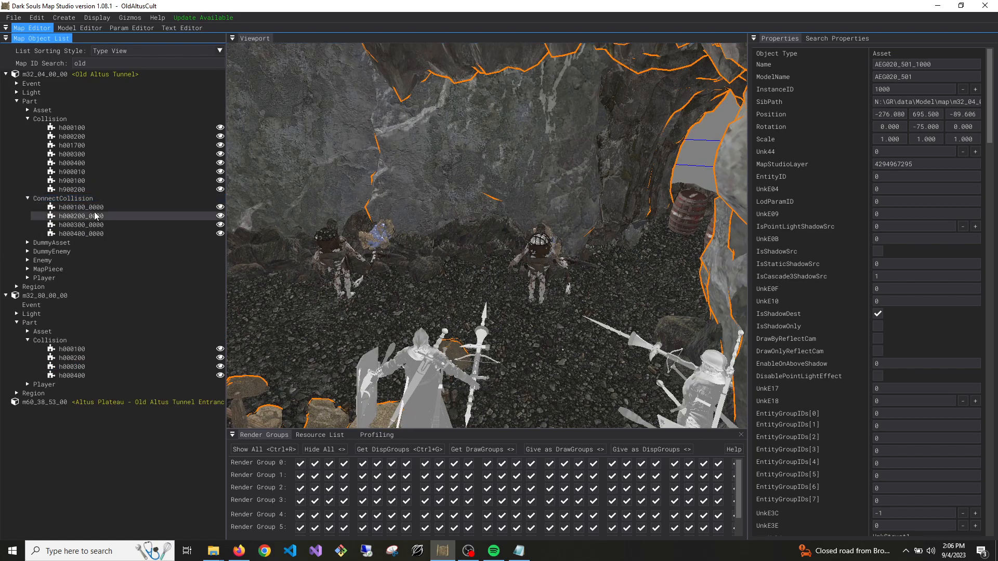
click(128, 208)
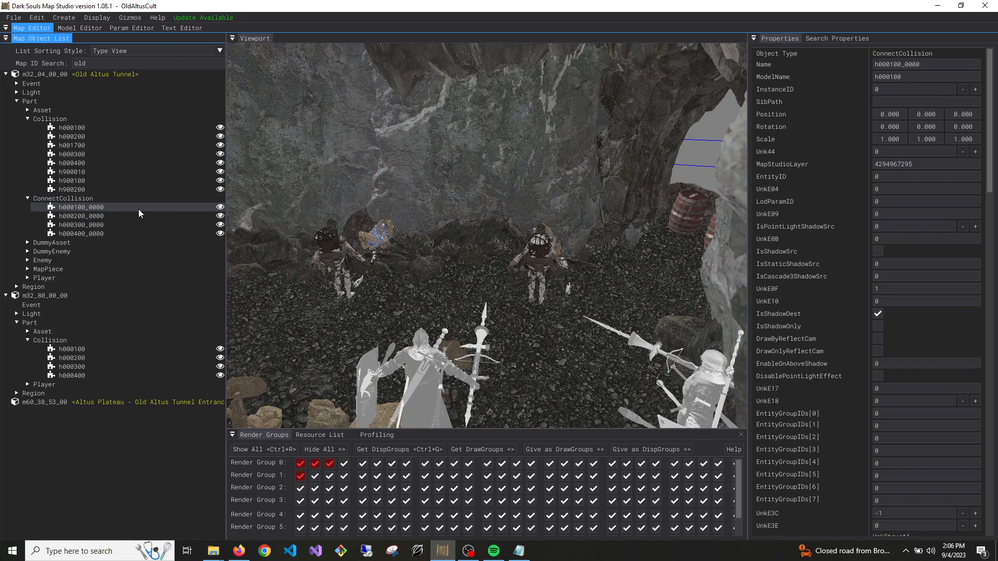
Filter the map list by "altus" and load the m32_05_00_00 Altus Tunnel map
click(86, 63)
key(BackSpace)
key(BackSpace)
key(BackSpace)
text(altus)
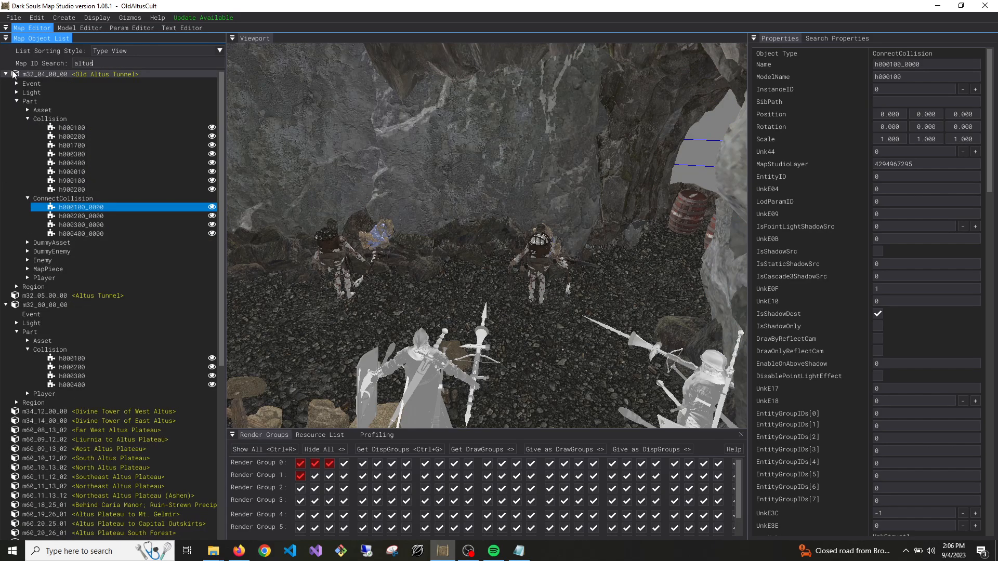
double_click(73, 296)
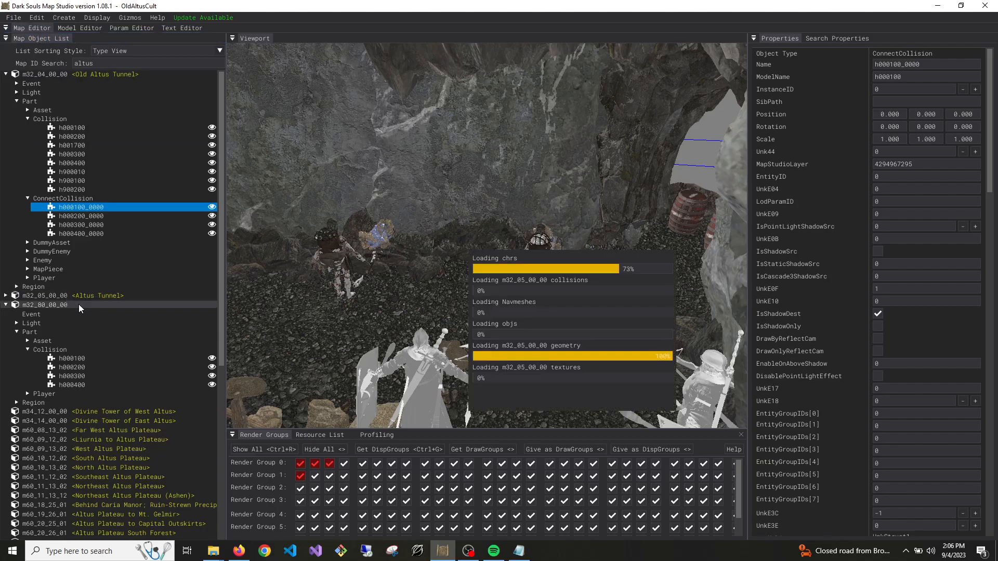
Select Altus Tunnel's m31_18_00_00 Connection region and set m32_04_00_00 as the target map for duplication
click(20, 331)
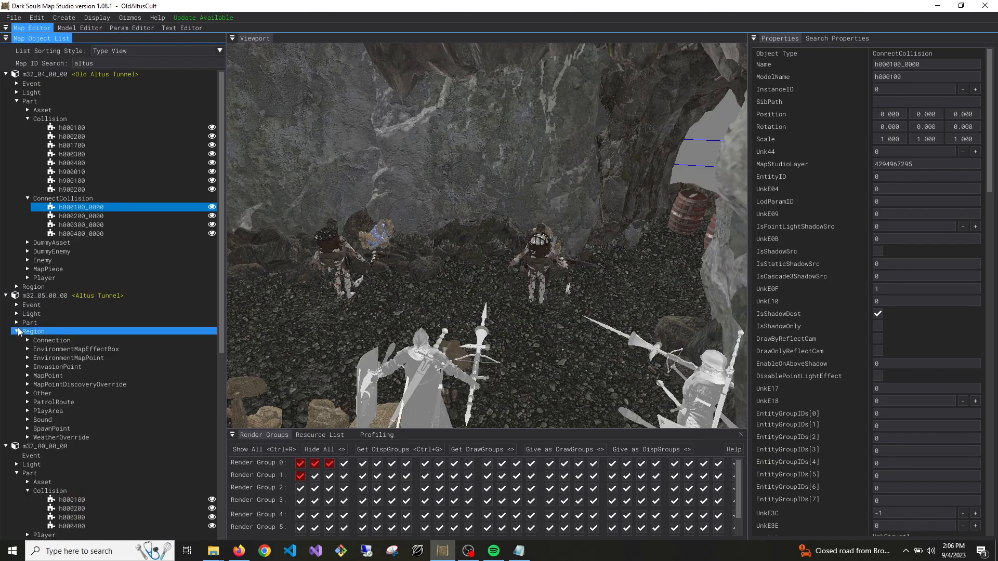
click(27, 341)
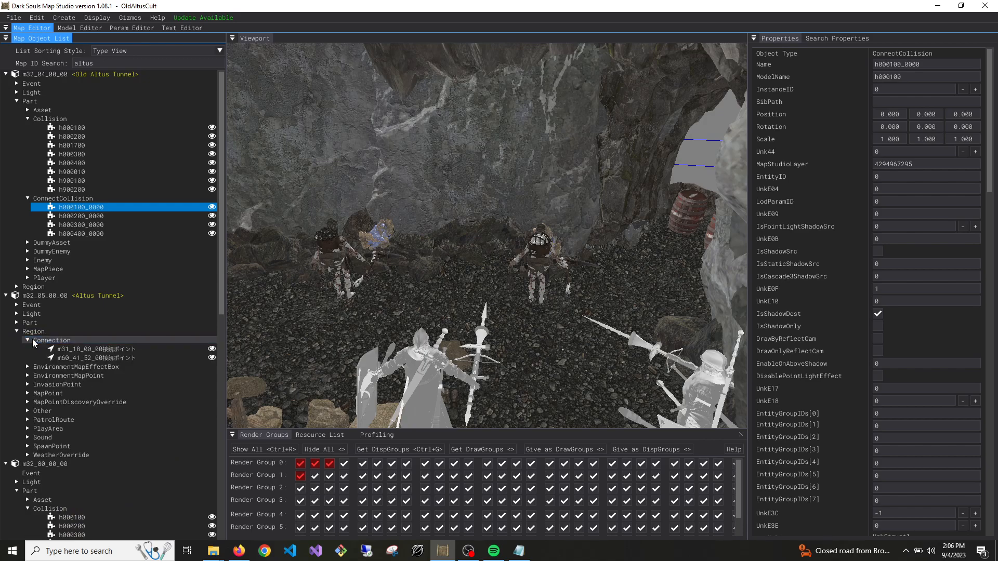
click(98, 349)
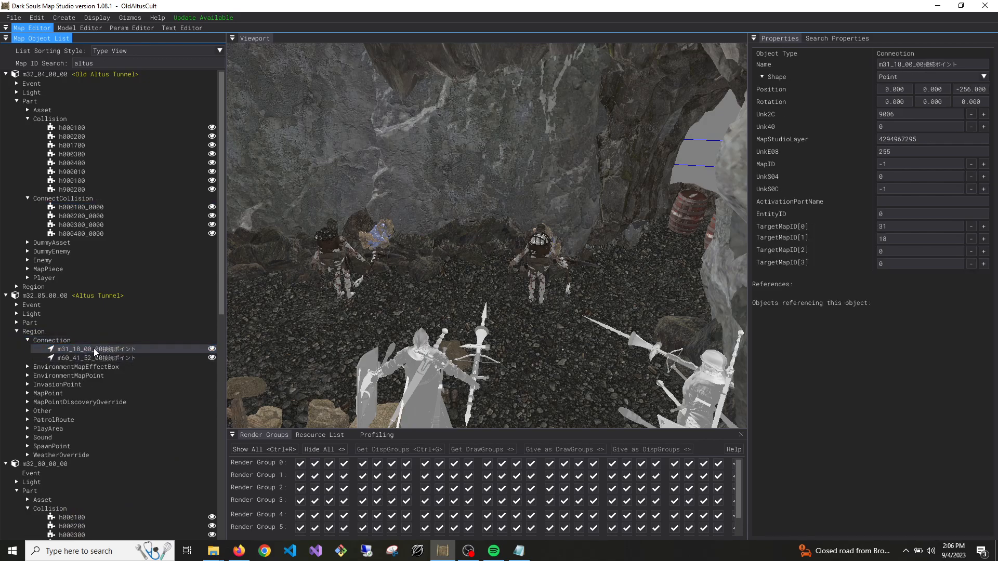
click(36, 17)
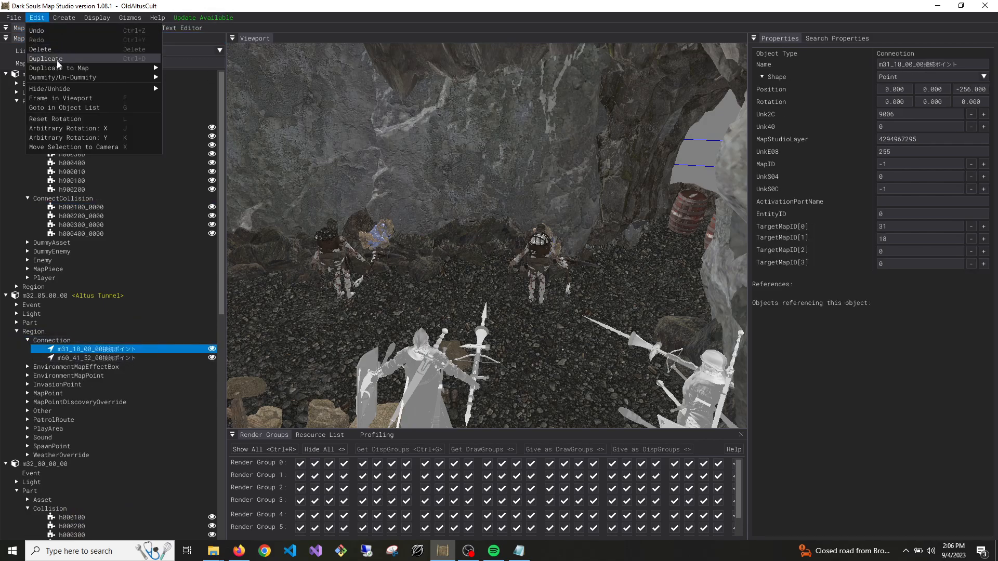
mouse_move(93, 68)
click(226, 79)
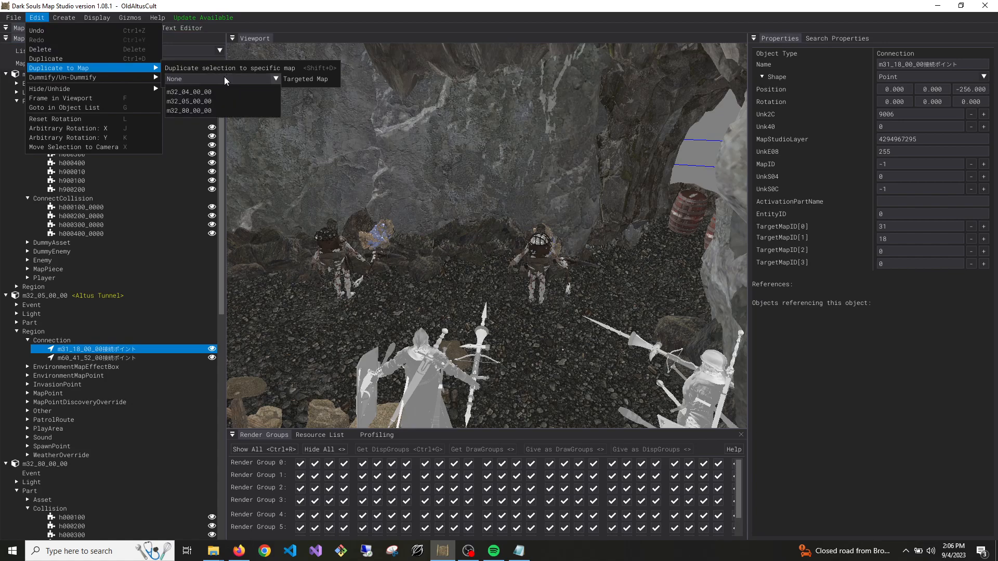
click(188, 92)
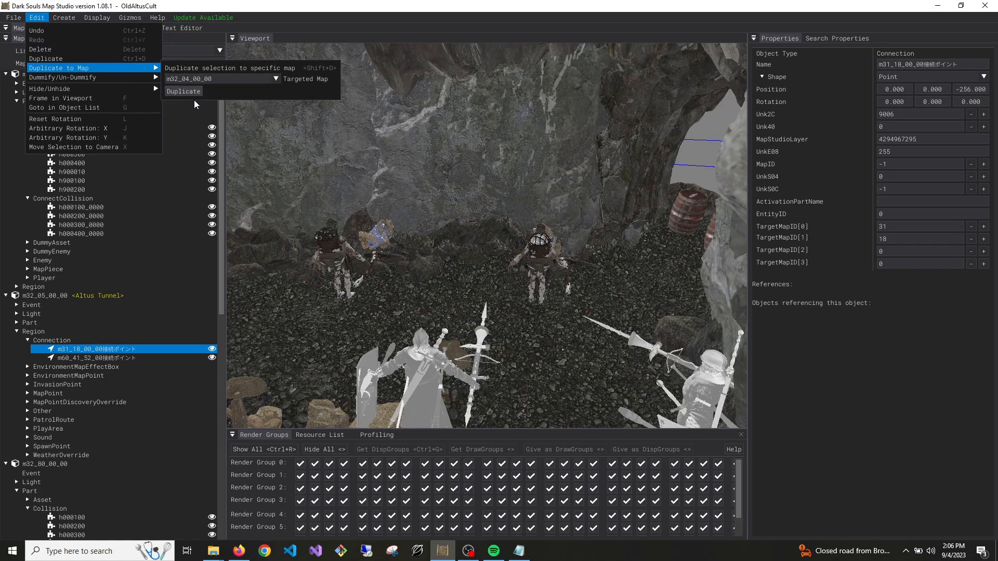
click(185, 94)
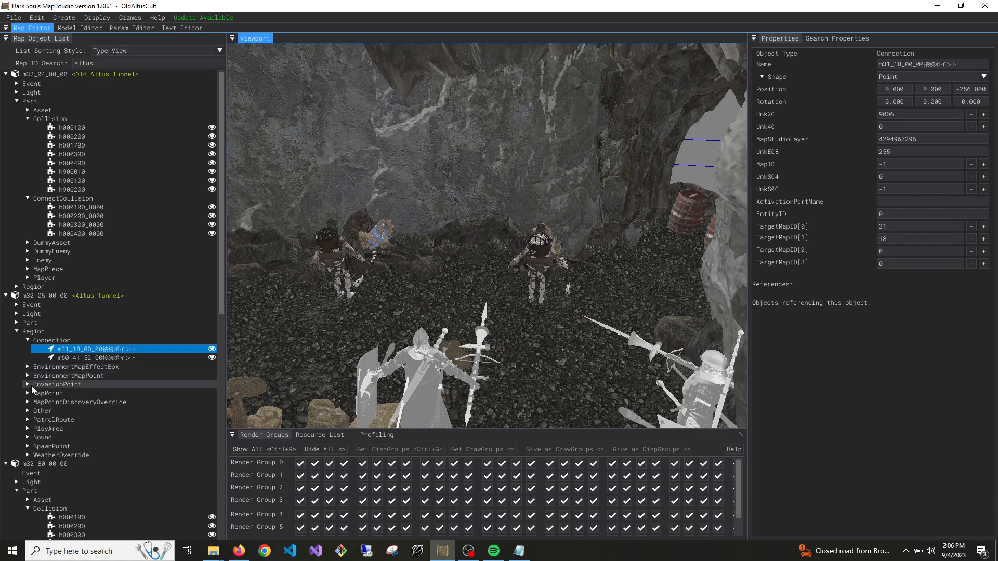
Compare the MapID and Condition values of Altus Tunnel's ConnectCollisions h000300_0001 and h000300_0000
click(17, 323)
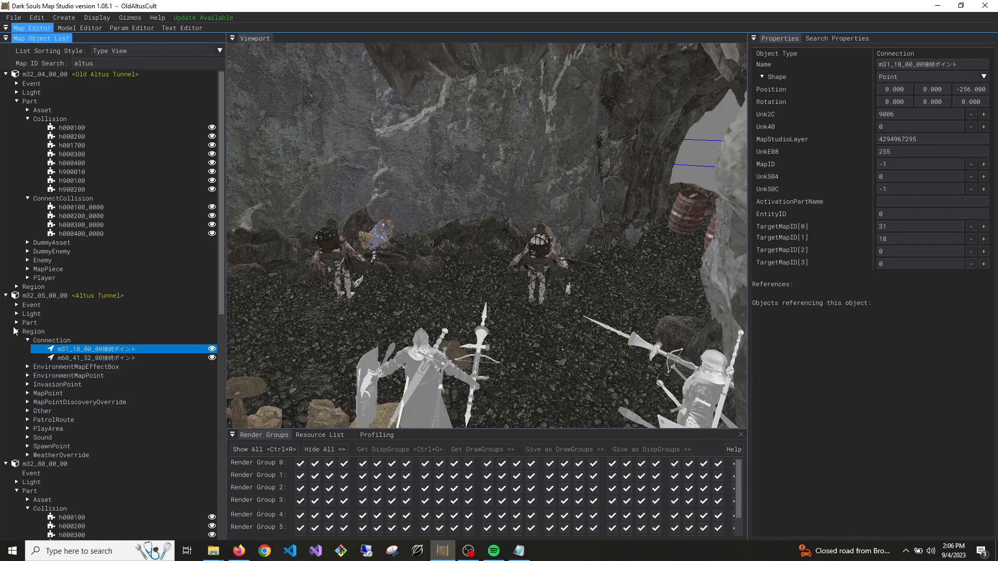
click(27, 350)
scroll(98, 370, down, 2)
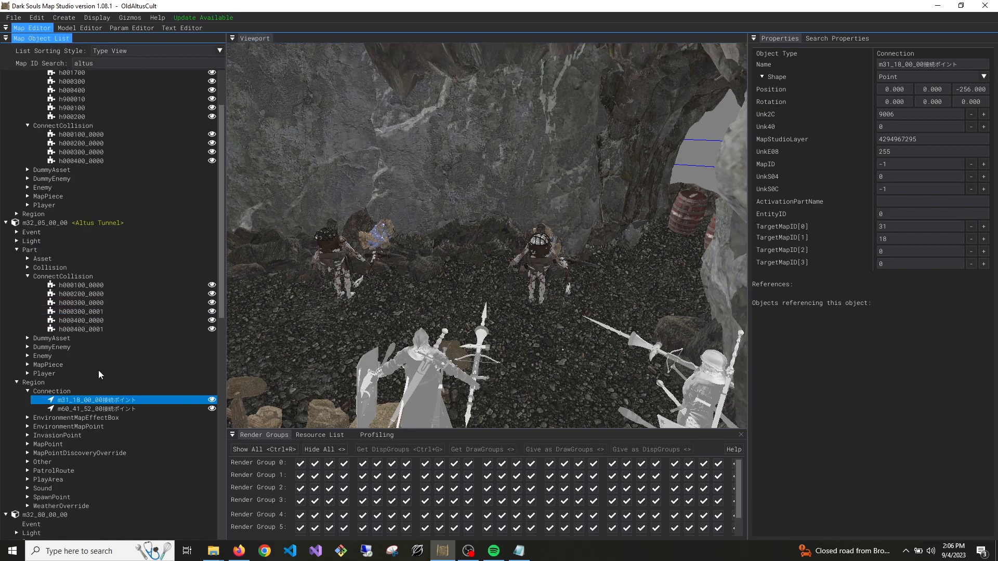
click(97, 311)
scroll(932, 342, down, 10)
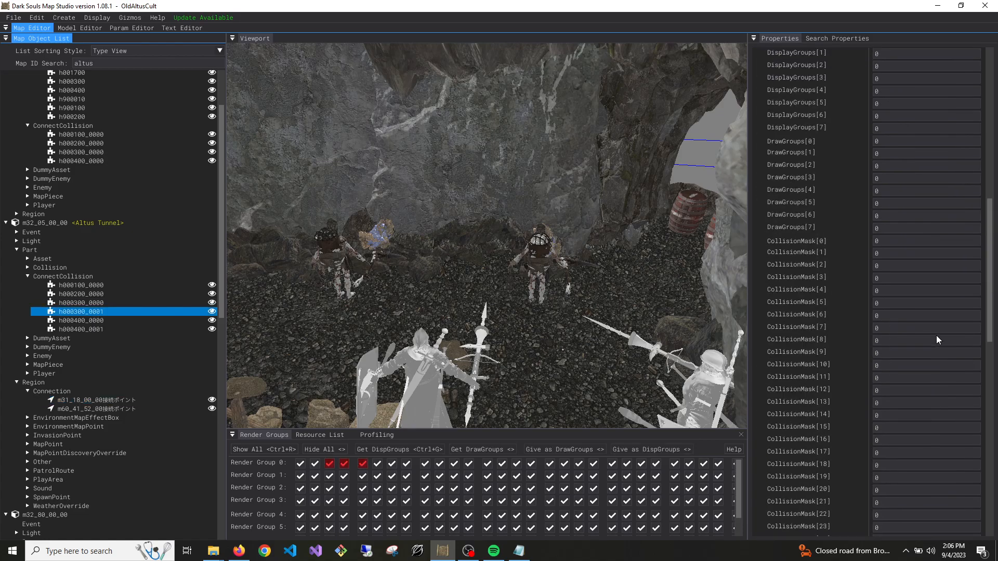
scroll(932, 342, down, 4)
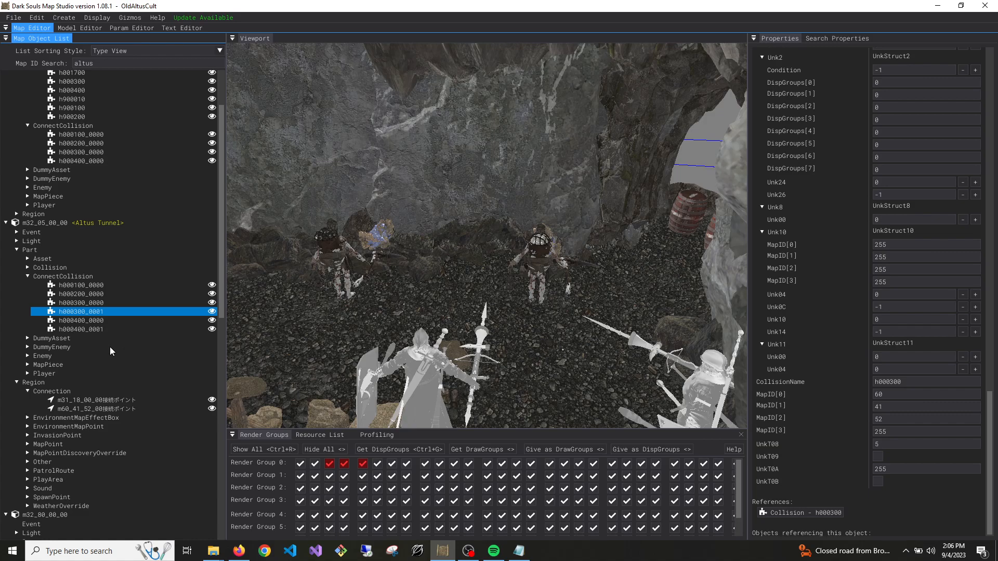
click(57, 303)
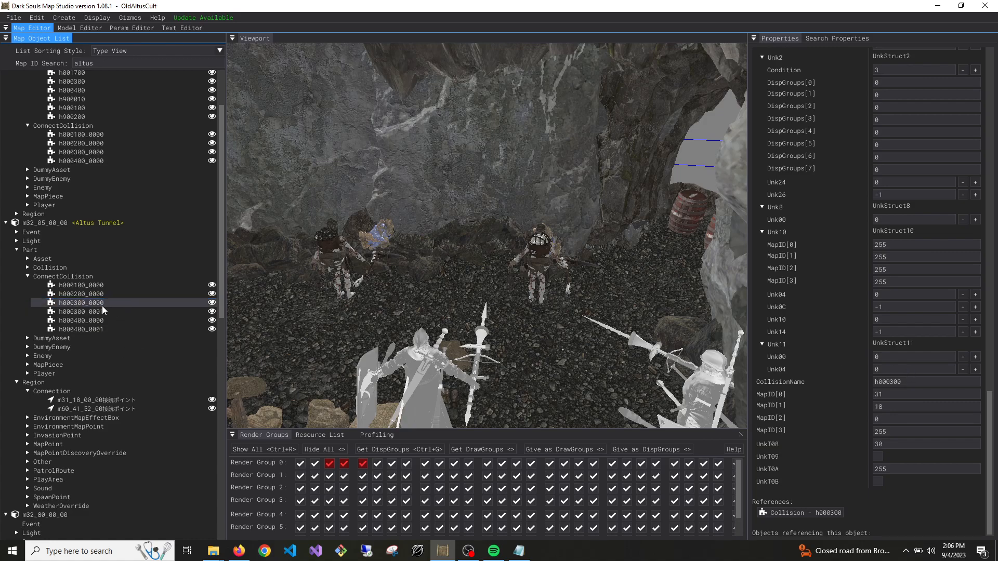
Duplicate Altus Tunnel's h000300_0000 ConnectCollision and m31_18_00_00 Connection region to m32_04_00_00, and unload Altus Tunnel
ctrl+click(145, 398)
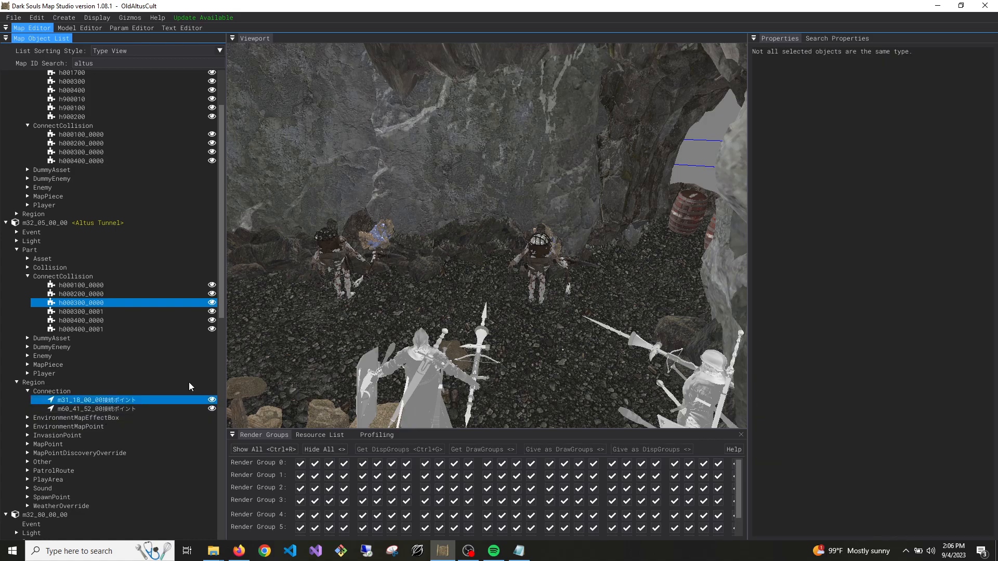
click(36, 18)
mouse_move(76, 71)
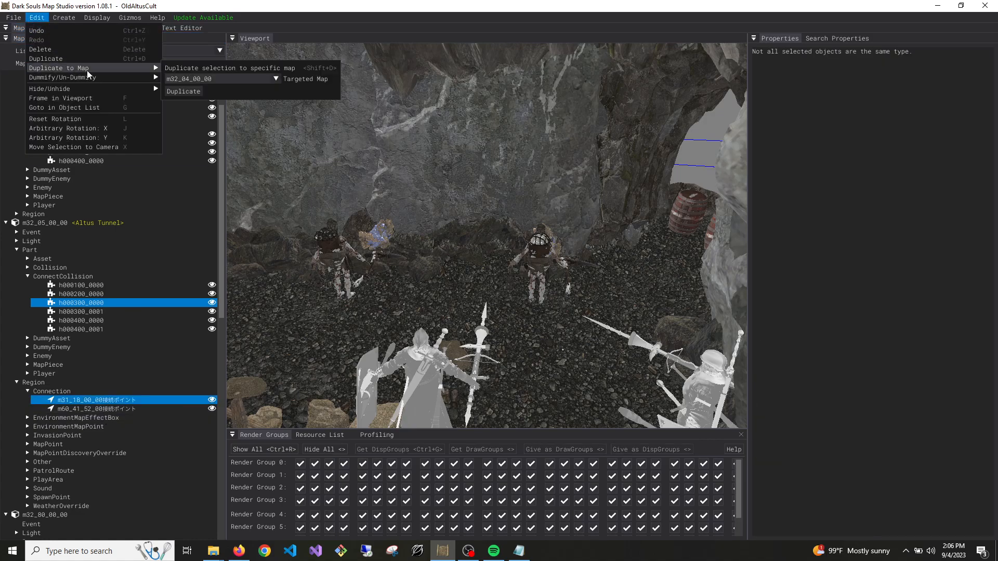
click(185, 92)
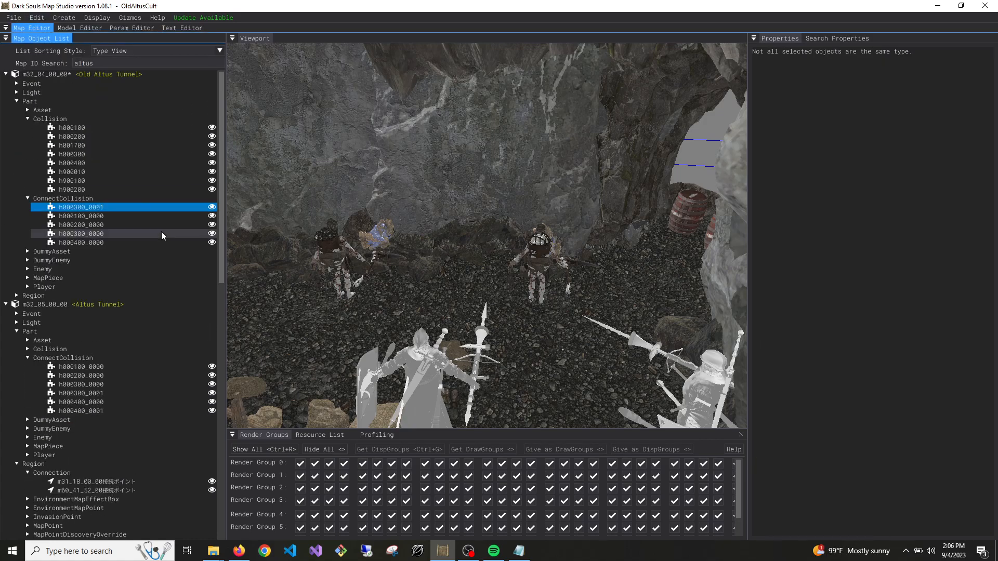
right_click(88, 305)
click(101, 320)
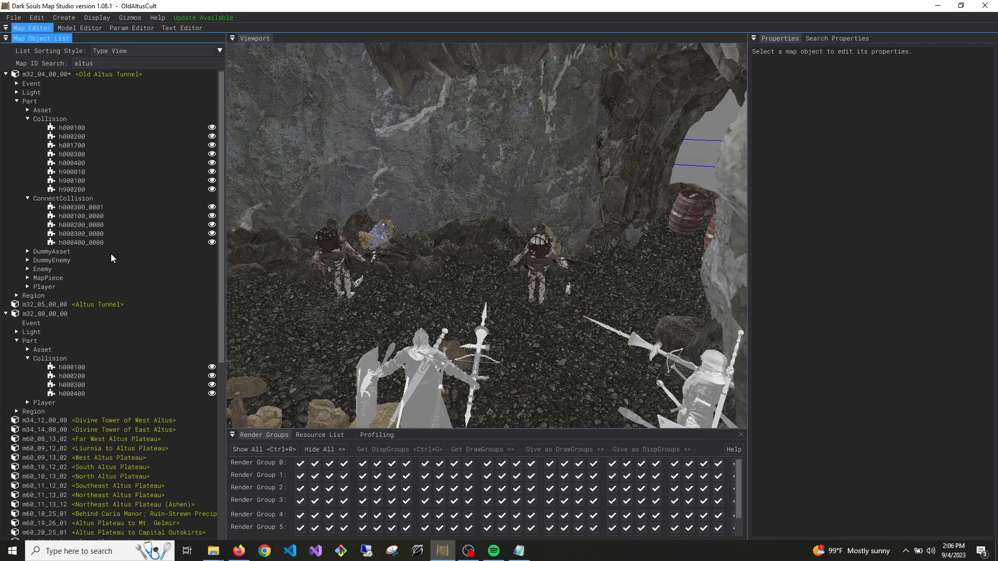
Rename the duplicated h000300_0001 ConnectCollision in Old Altus Tunnel to h001700_0000, with model h001700 and InstanceID 0
click(97, 207)
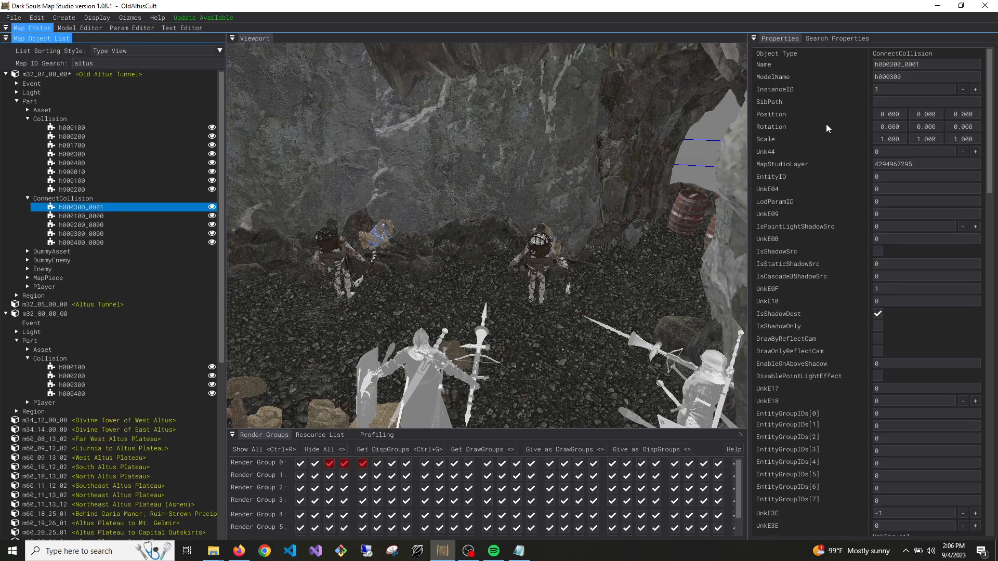
click(891, 64)
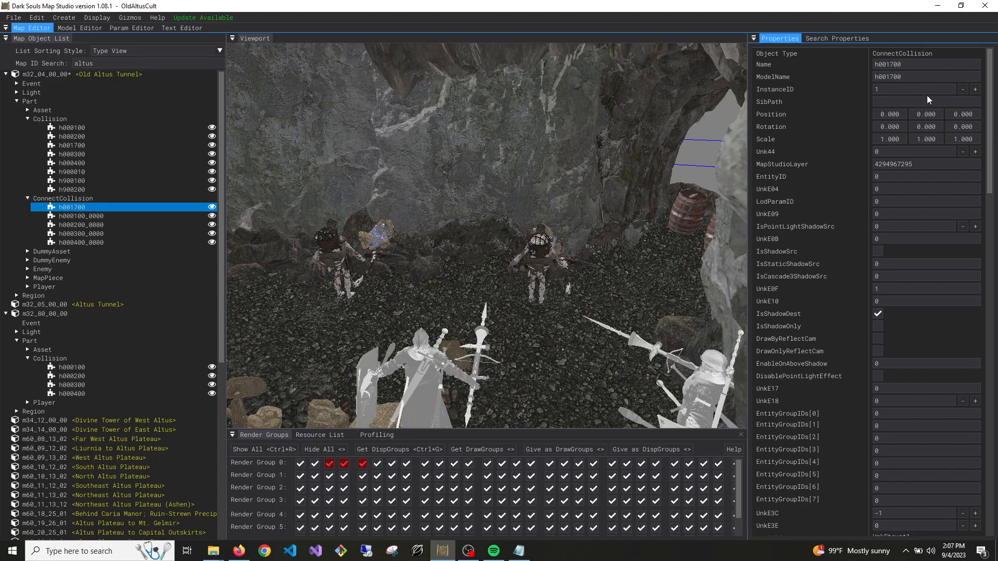
click(962, 91)
text(0000)
click(93, 216)
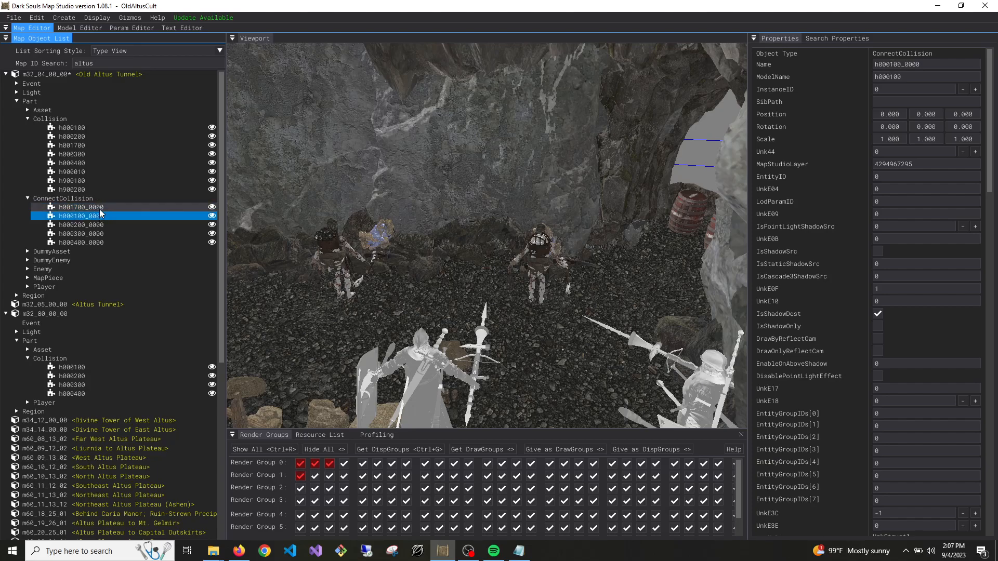
click(101, 208)
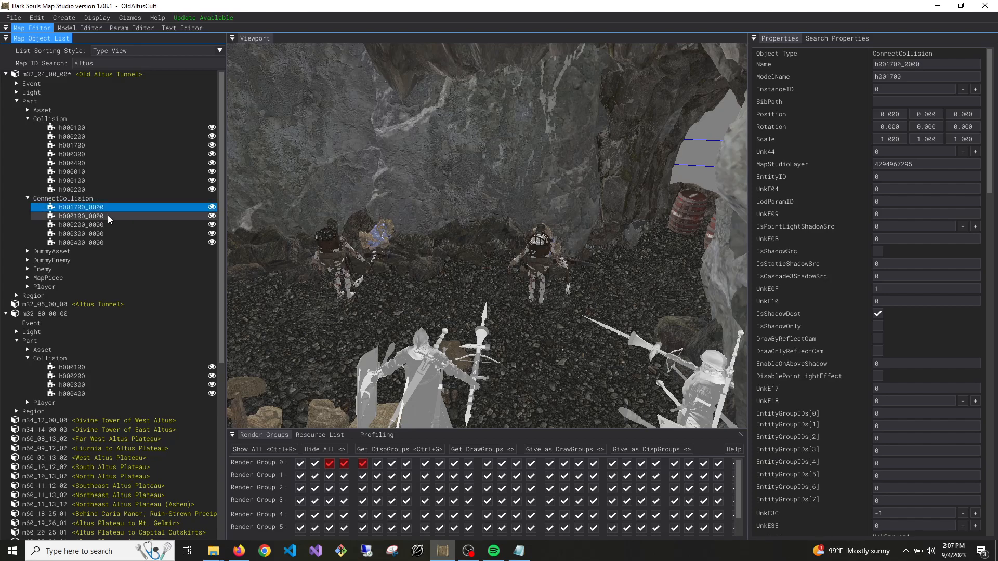
Set the h001700_0000 ConnectCollision's CollisionName to h001700, MapID[0] to 32, MapID[1] to 80 and Unk2 Condition to 2
click(104, 145)
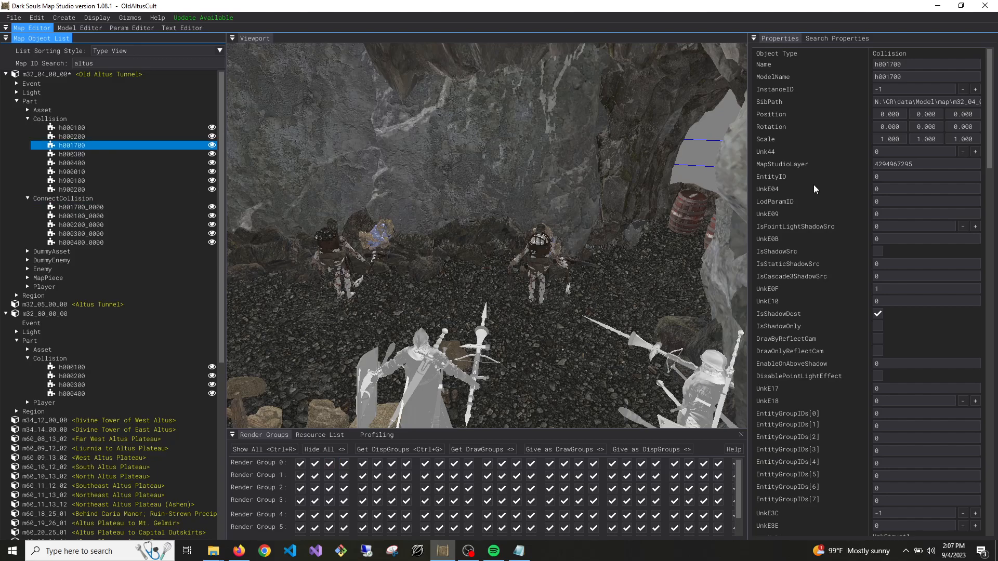
click(82, 208)
scroll(889, 455, down, 15)
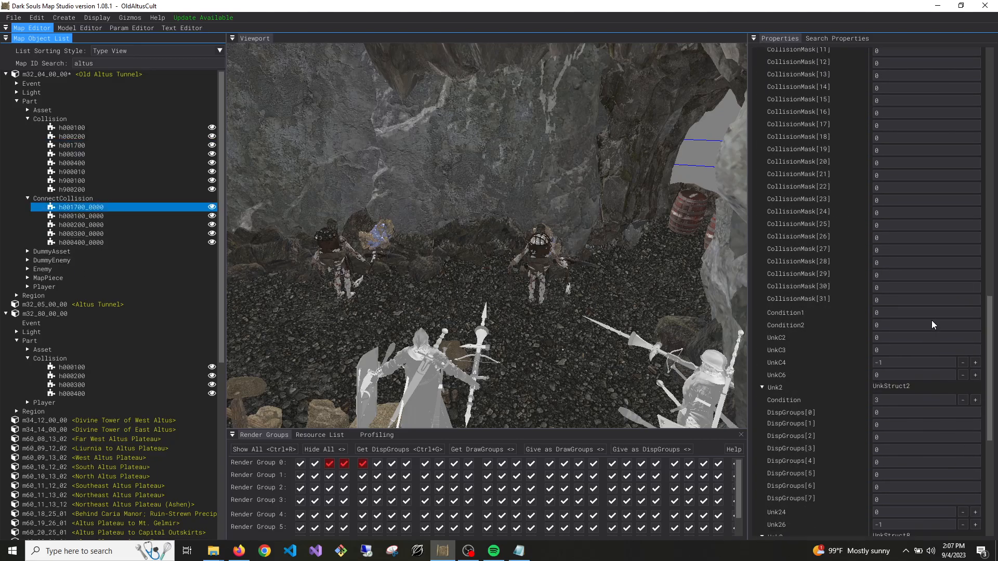
scroll(887, 297, down, 10)
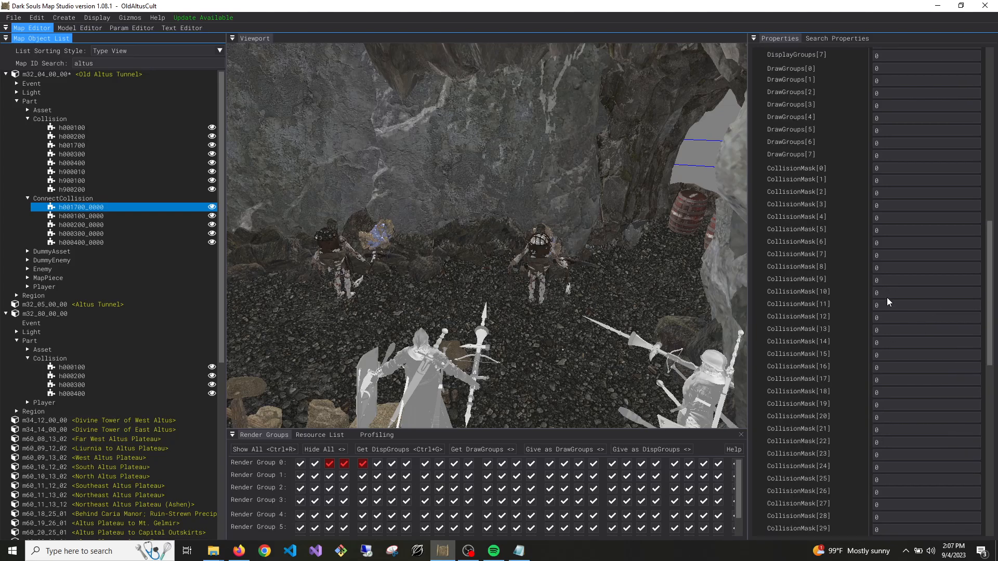
drag(894, 395, 891, 395)
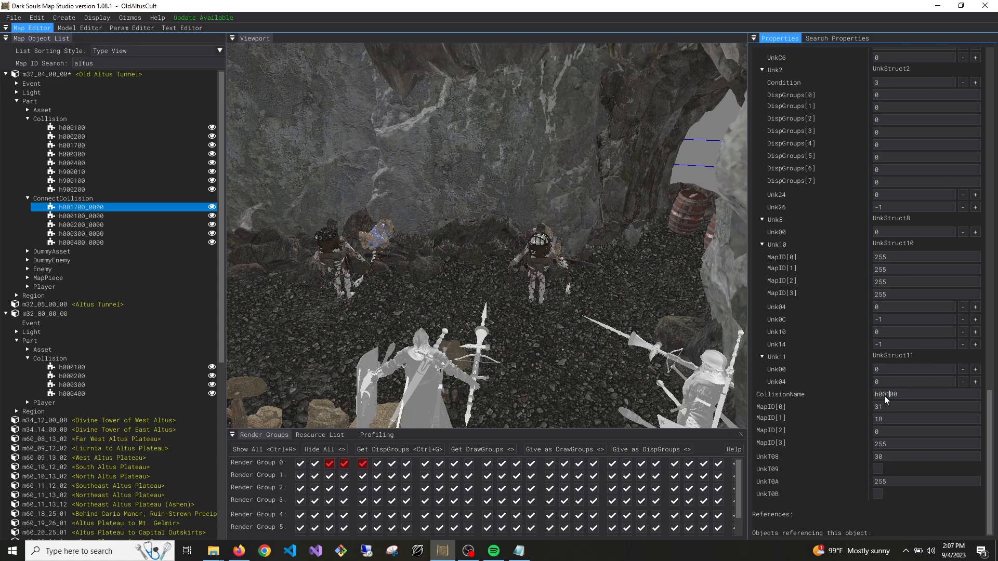
text(17)
click(894, 410)
text(80)
scroll(930, 429, up, 6)
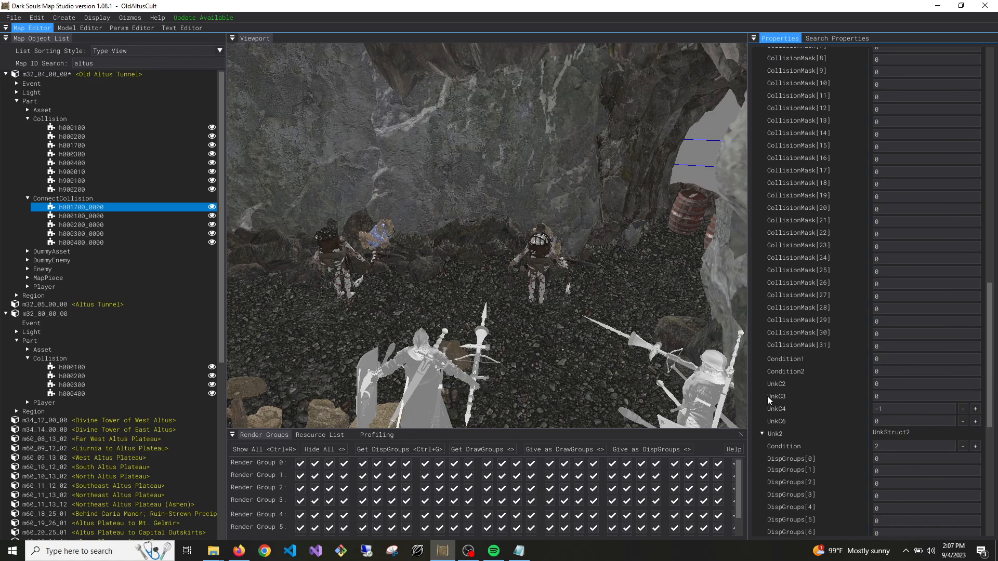
scroll(815, 376, up, 10)
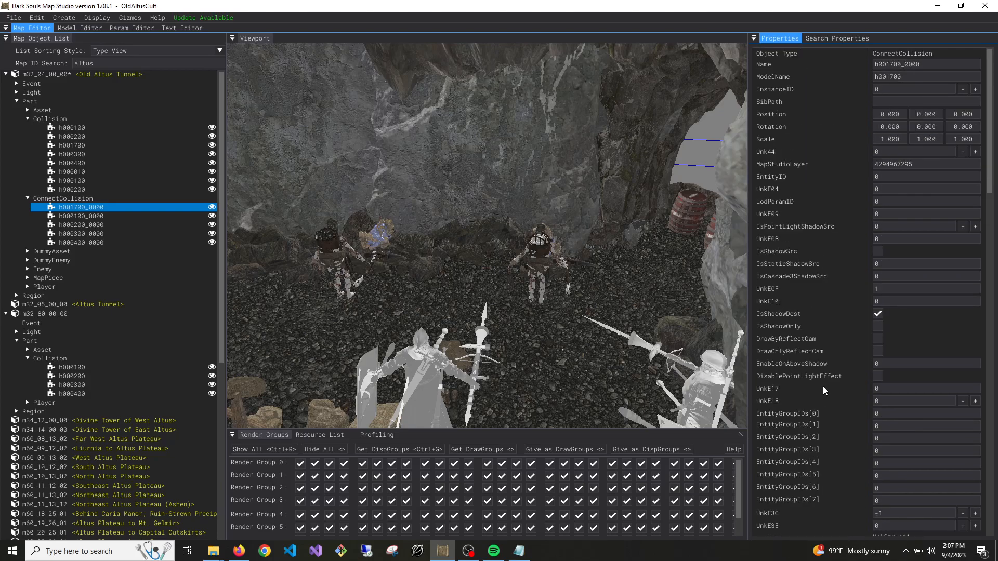
Save the Old Altus Tunnel map m32_04_00_00 with the edited ConnectCollision
click(90, 208)
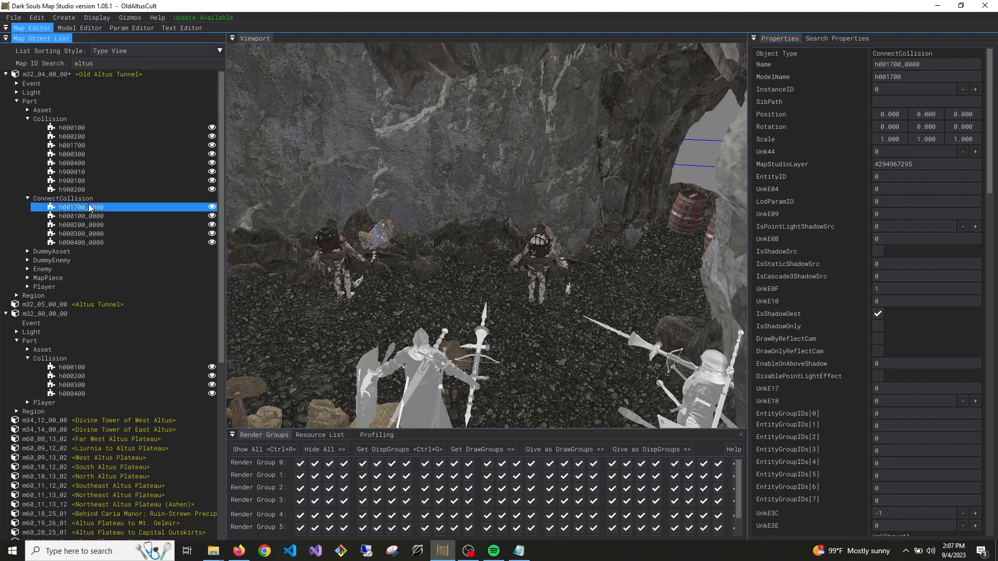
right_click(89, 73)
click(106, 81)
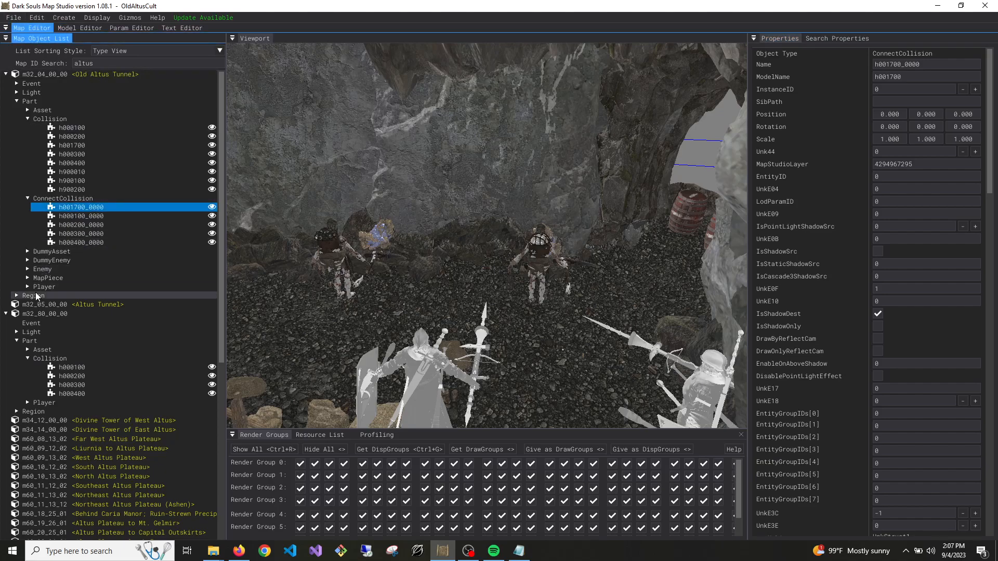
Rename Old Altus Tunnel's duplicated m31_18_00_00 Connection region to m32_80_00_00 and set TargetMapID[0] to 32 and TargetMapID[1] to 80
click(17, 295)
click(27, 304)
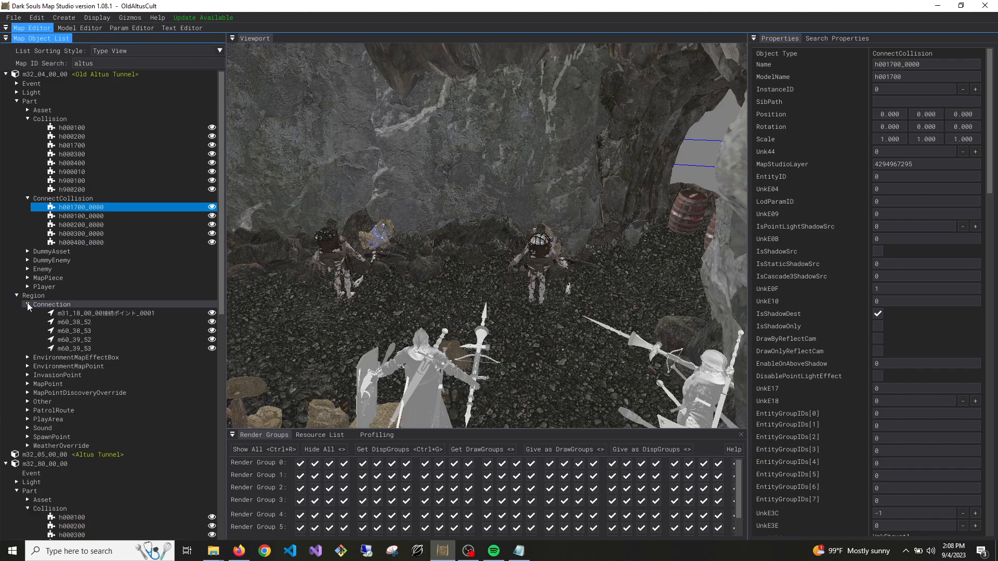
click(99, 313)
drag(976, 64, 906, 70)
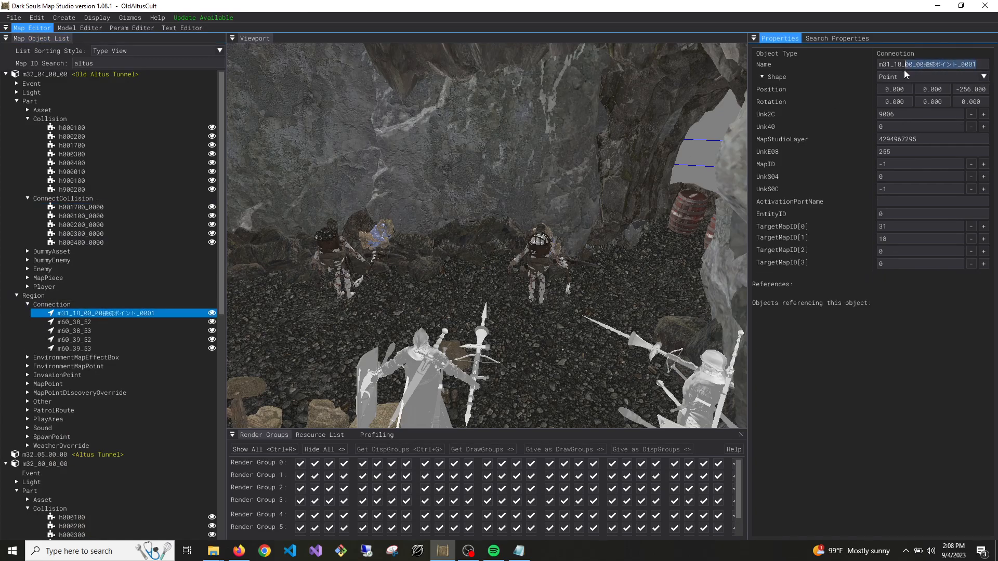
key(BackSpace)
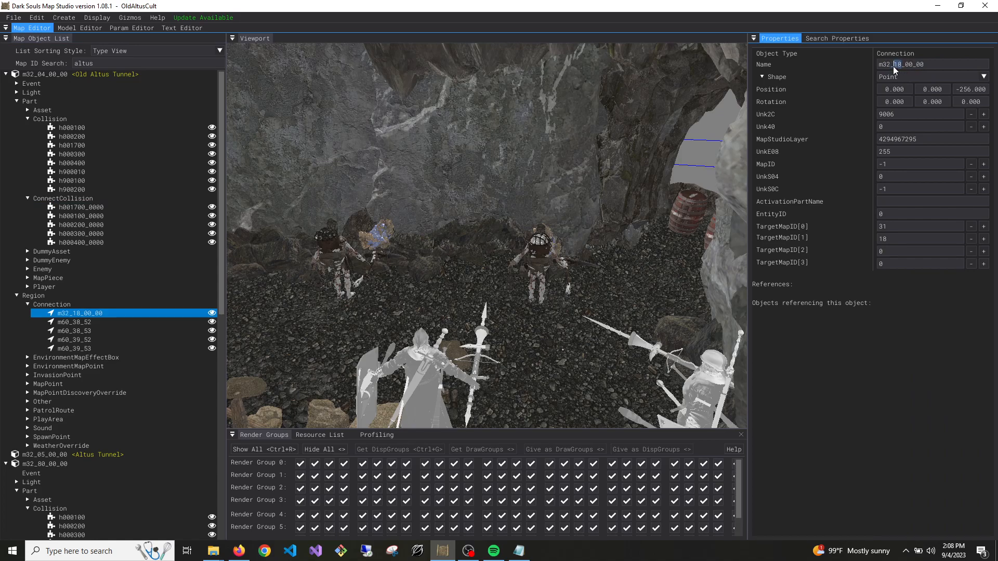
text(80)
text(80)
click(984, 226)
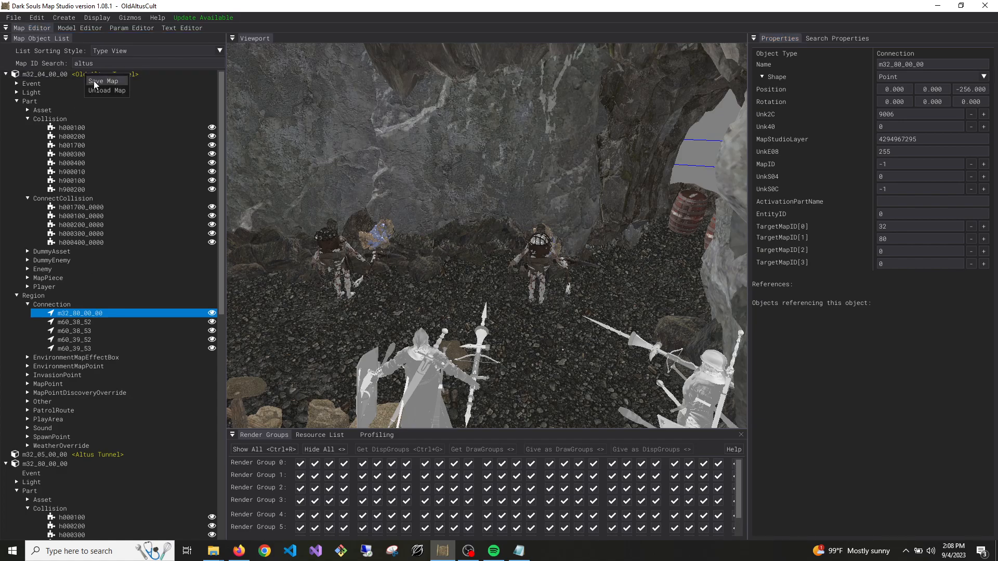
Check the CollisionName and MapID values of the h001700_0000 ConnectCollision and save Old Altus Tunnel again
click(91, 208)
scroll(812, 390, down, 15)
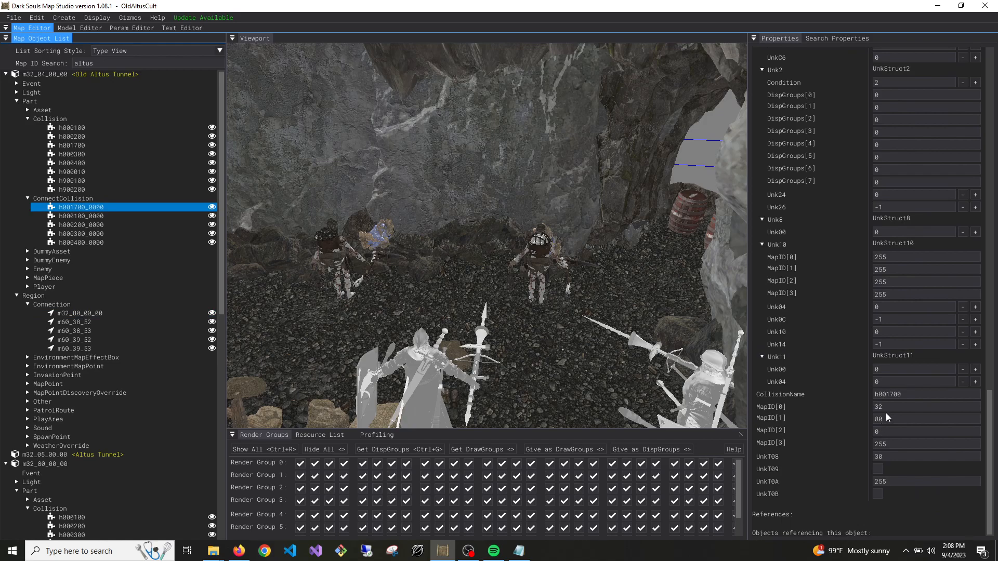
right_click(97, 73)
right_click(98, 76)
click(103, 81)
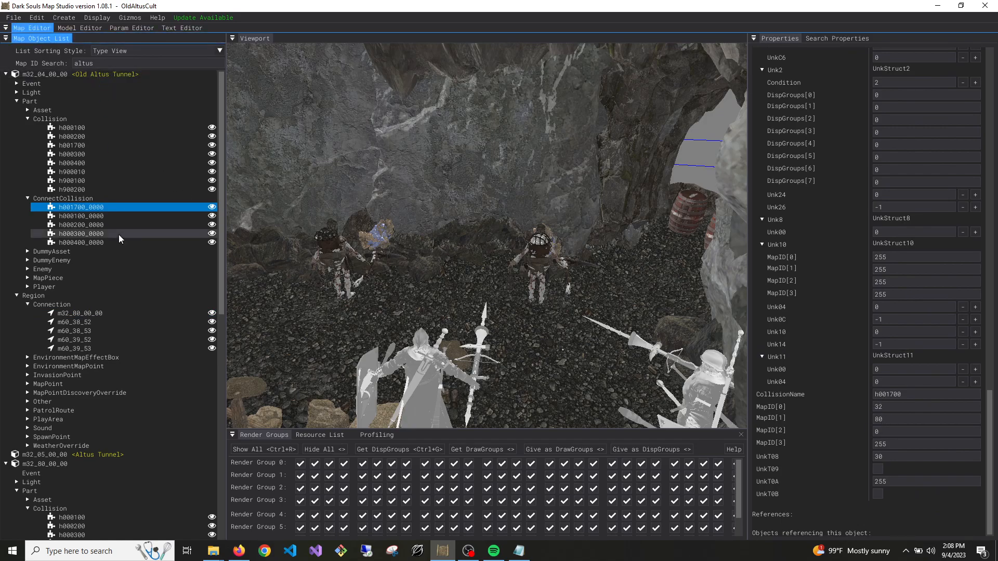
Duplicate Old Altus Tunnel's h001700_0000 ConnectCollision and m32_80_00_00 Connection region to map m32_80_00_00
ctrl+click(88, 312)
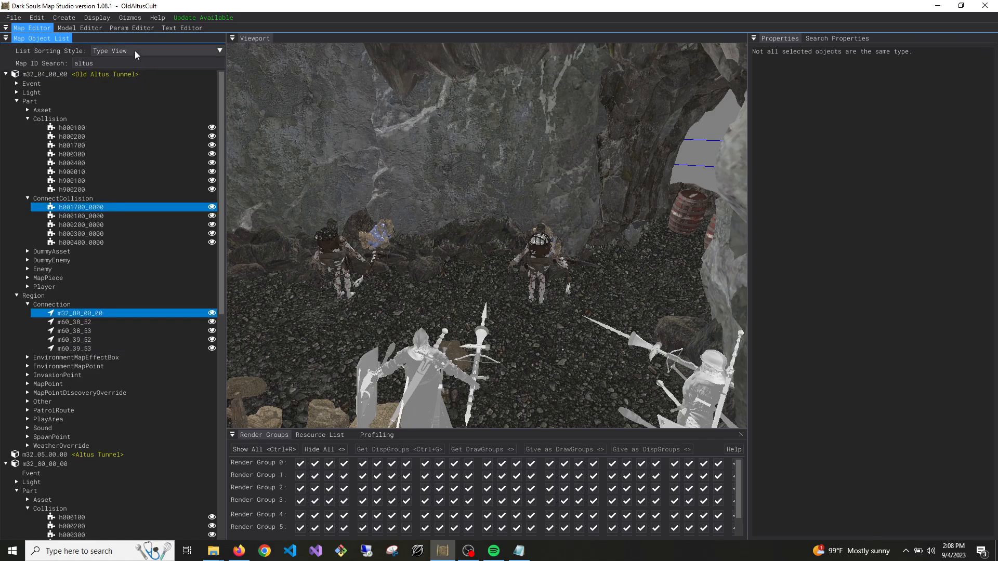
click(64, 17)
mouse_move(37, 18)
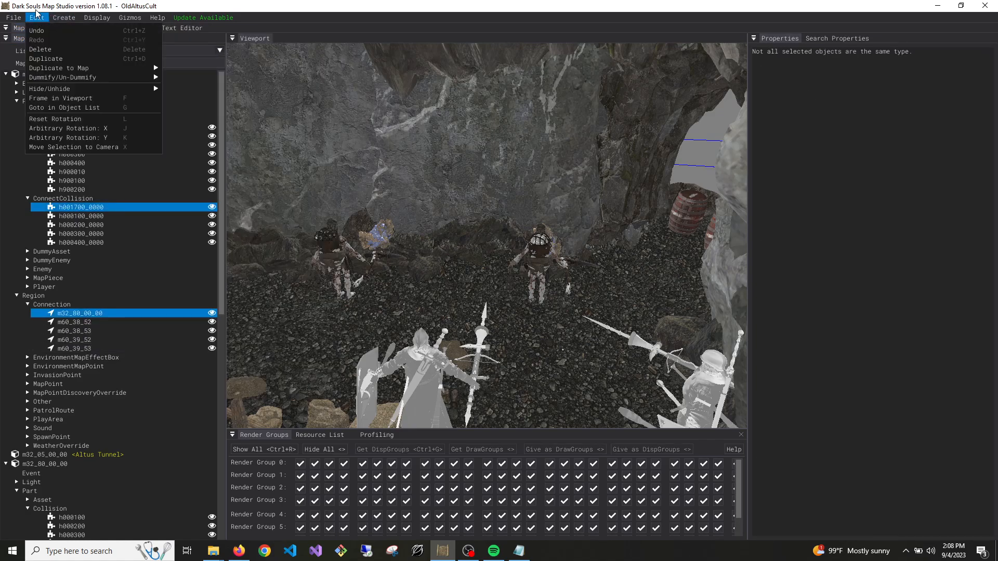
mouse_move(88, 67)
click(190, 78)
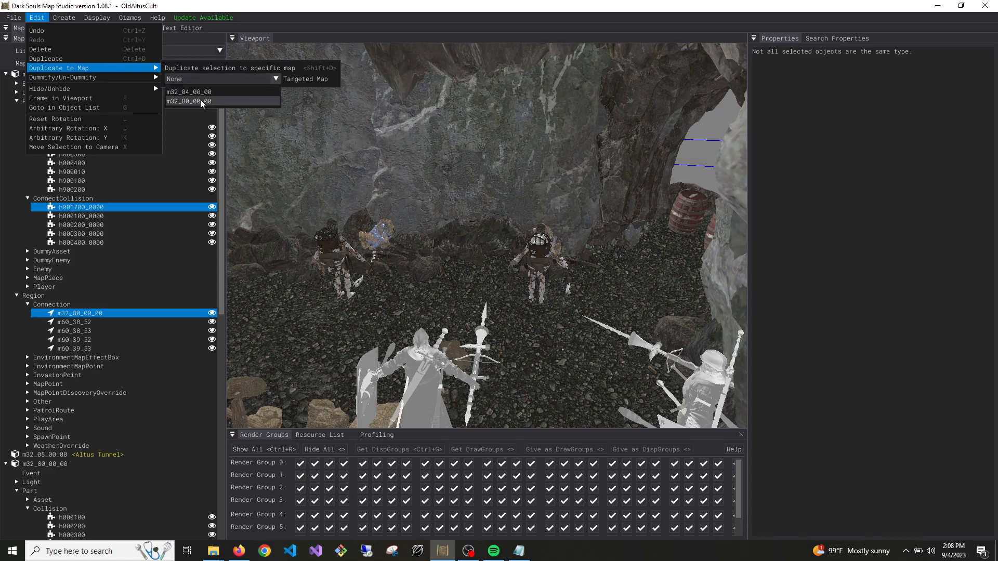
click(201, 101)
click(179, 92)
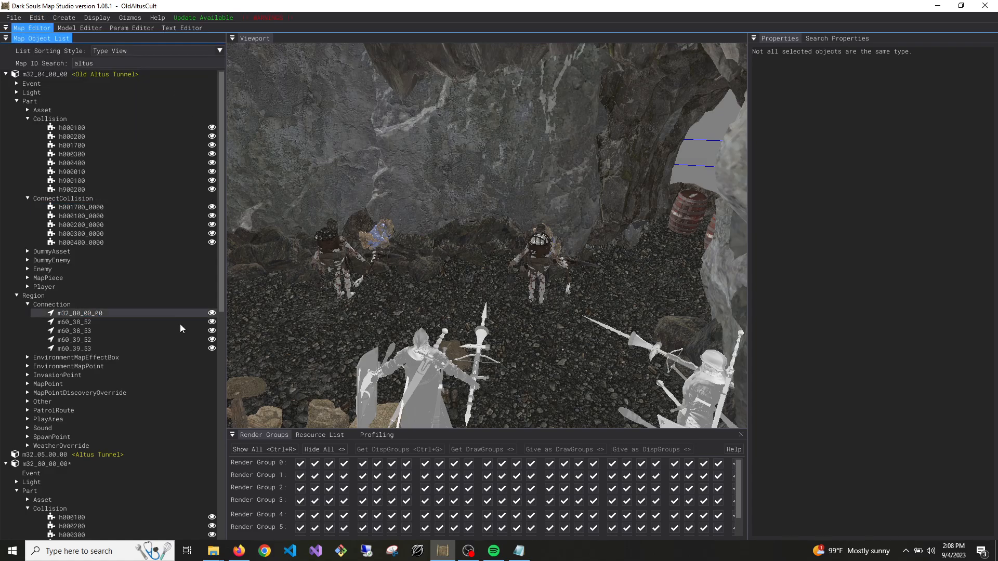
Rename the duplicated h001700_0000 ConnectCollision in m32_80_00_00 to h000400_0000
scroll(191, 315, down, 5)
scroll(112, 291, down, 3)
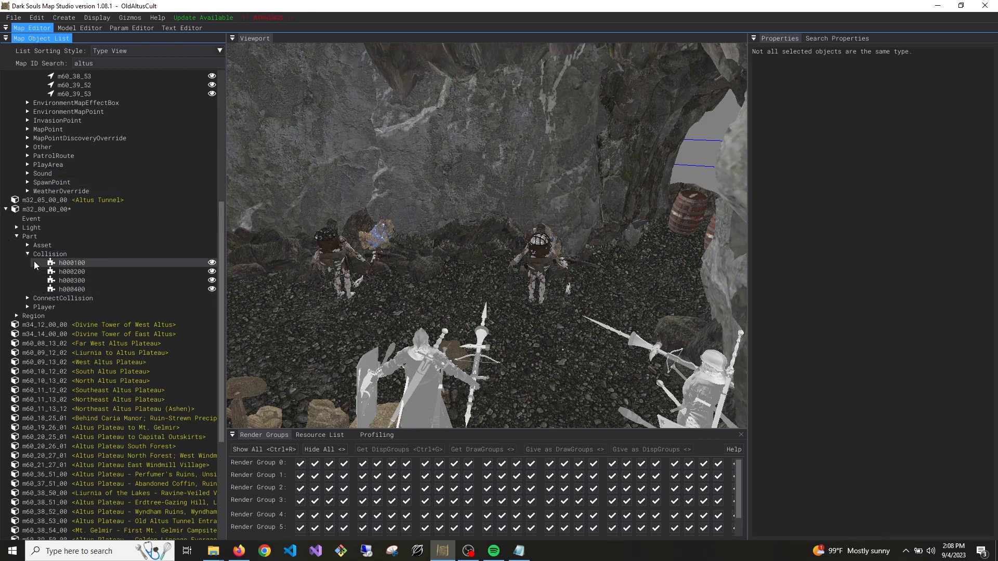
click(28, 297)
click(81, 307)
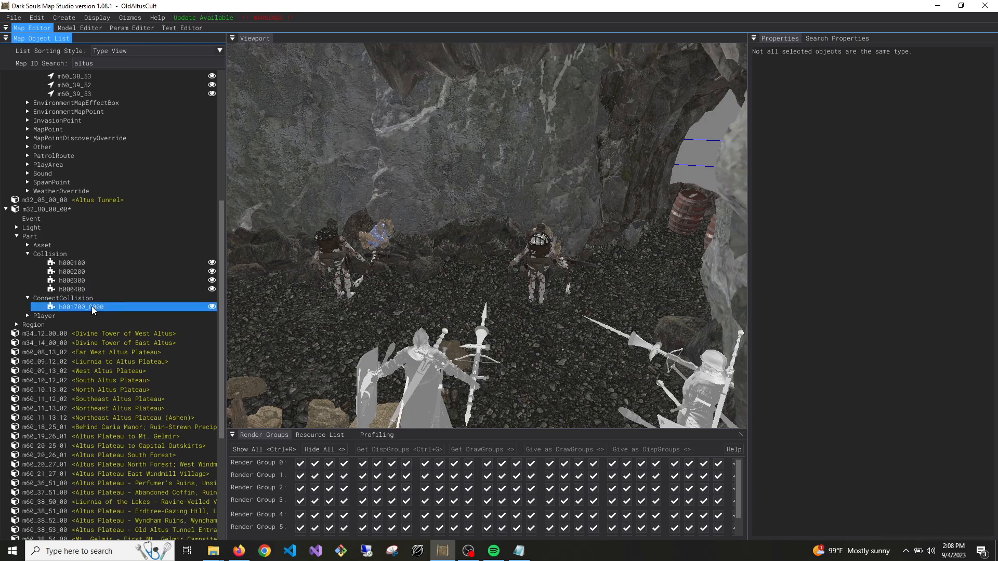
click(900, 64)
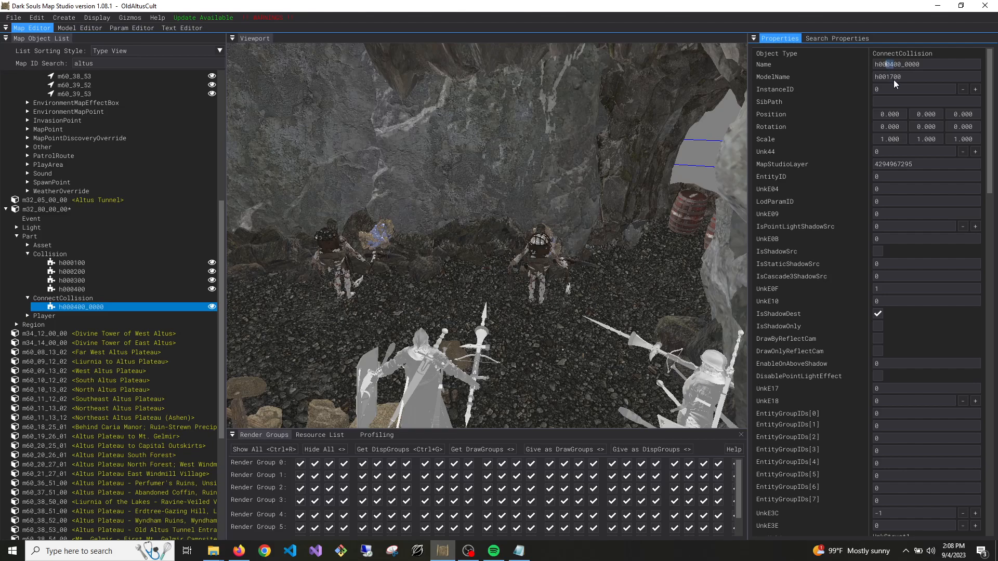
Set the h000400_0000 ConnectCollision's CollisionName to h000400 and its MapID[1] to 4
scroll(918, 193, down, 10)
scroll(918, 193, down, 10)
drag(889, 395, 793, 411)
text(04)
click(889, 407)
drag(883, 419, 848, 430)
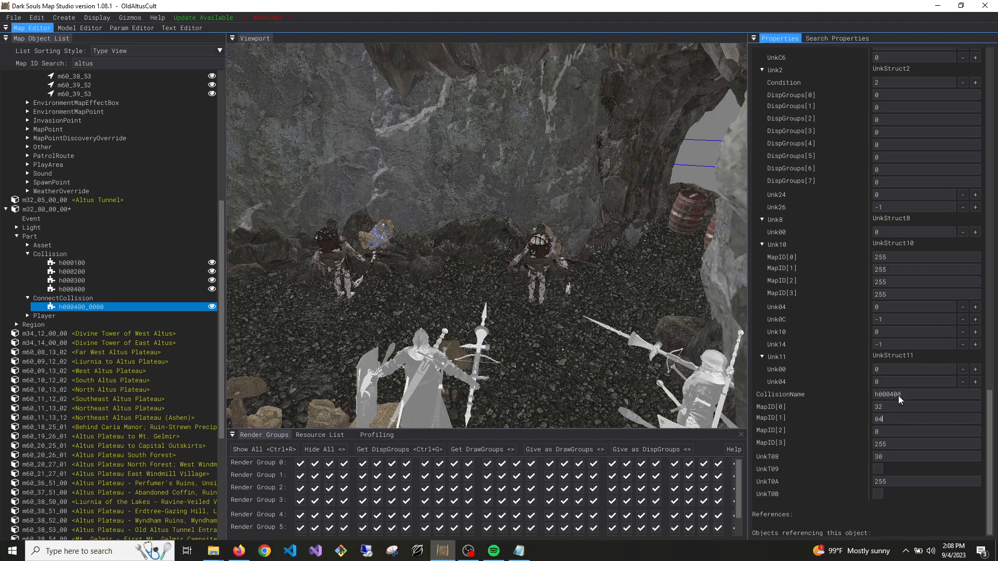
key(BackSpace)
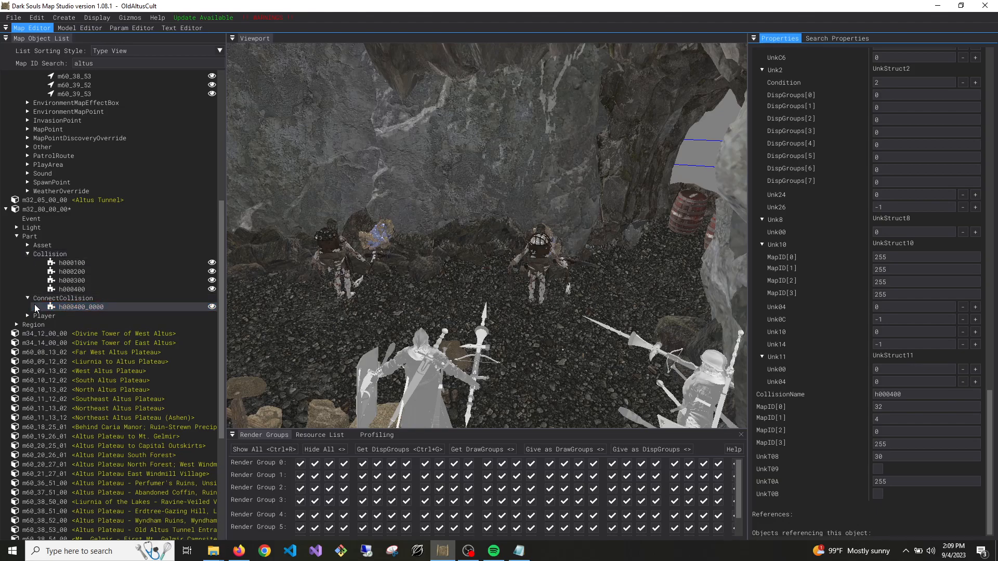
Set TargetMapID[1] of the duplicated Connection region in m32_80_00_00 to 4 and rename the region m32_04_00_00
click(17, 325)
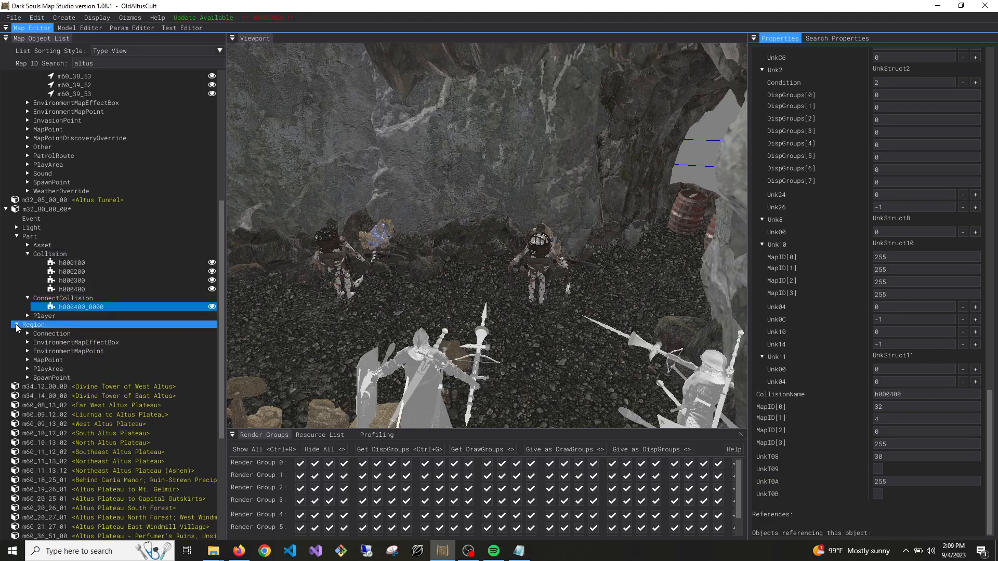
click(52, 333)
click(78, 342)
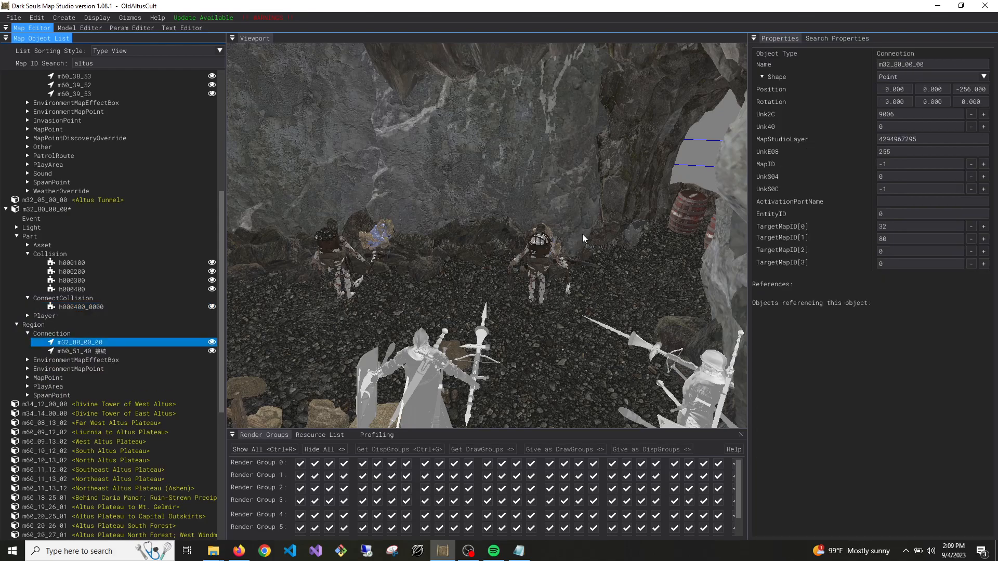
click(882, 240)
text(04)
key(Return)
click(901, 65)
key(BackSpace)
key(BackSpace)
text(04)
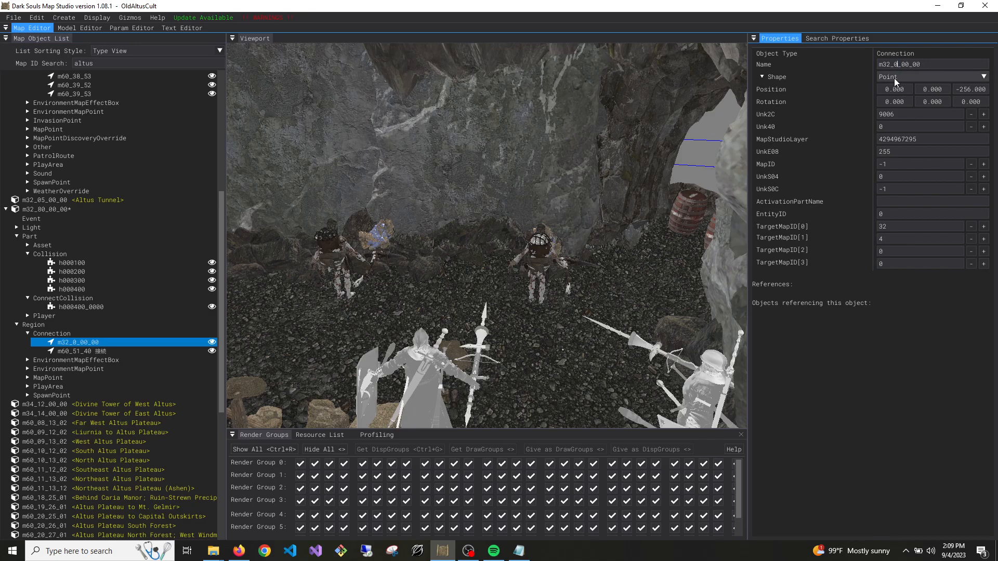
Save map m32_80_00_00, view the cave opening with the barrels, and reselect the m32_04_00_00 Connection region
right_click(57, 210)
click(68, 218)
right_drag(517, 295, 670, 275)
key(w)
key(w)
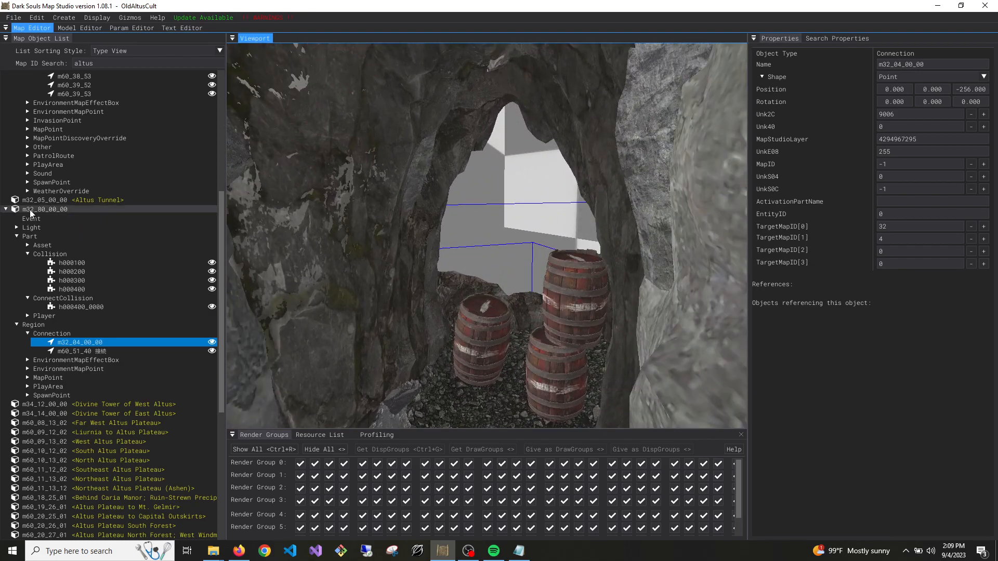
click(87, 343)
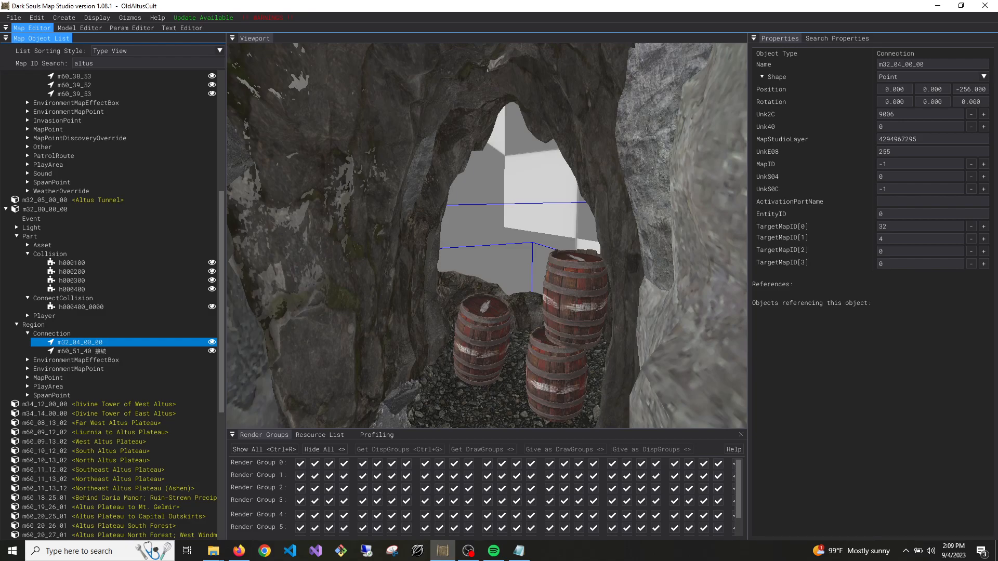
Open mapcoords.jpg from the desktop and examine the map tile coordinates around the Altus Plateau and the capital
click(938, 6)
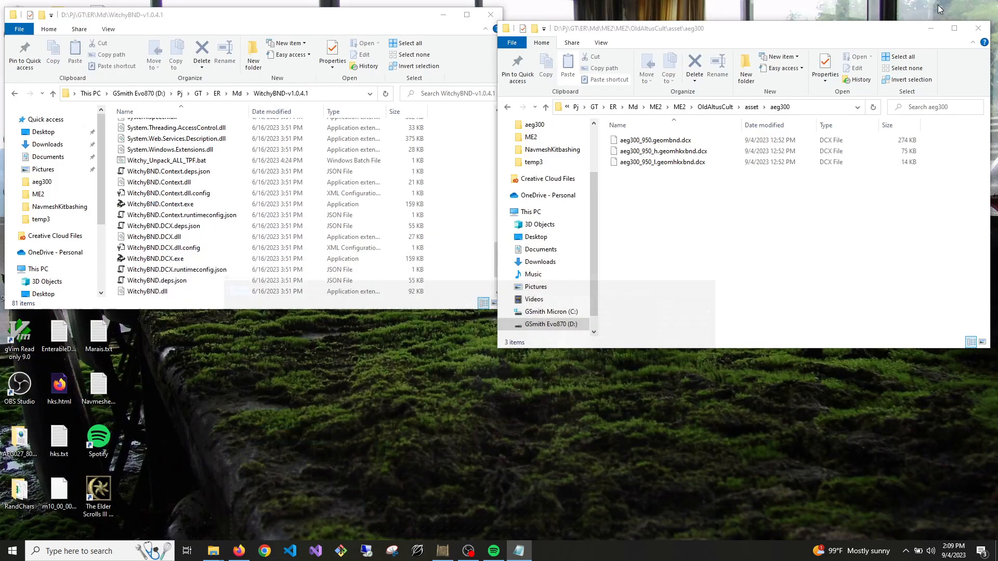
click(443, 15)
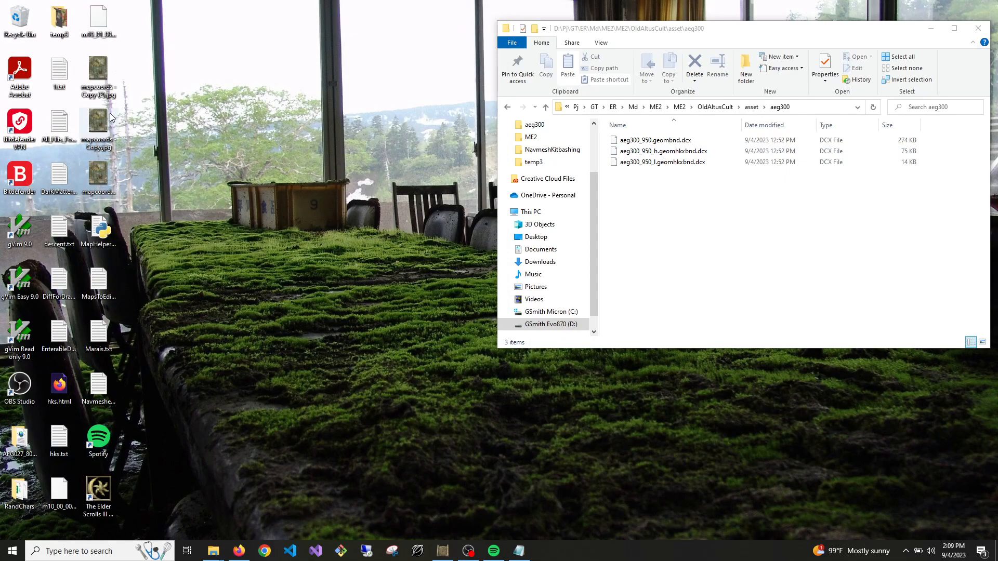
double_click(101, 180)
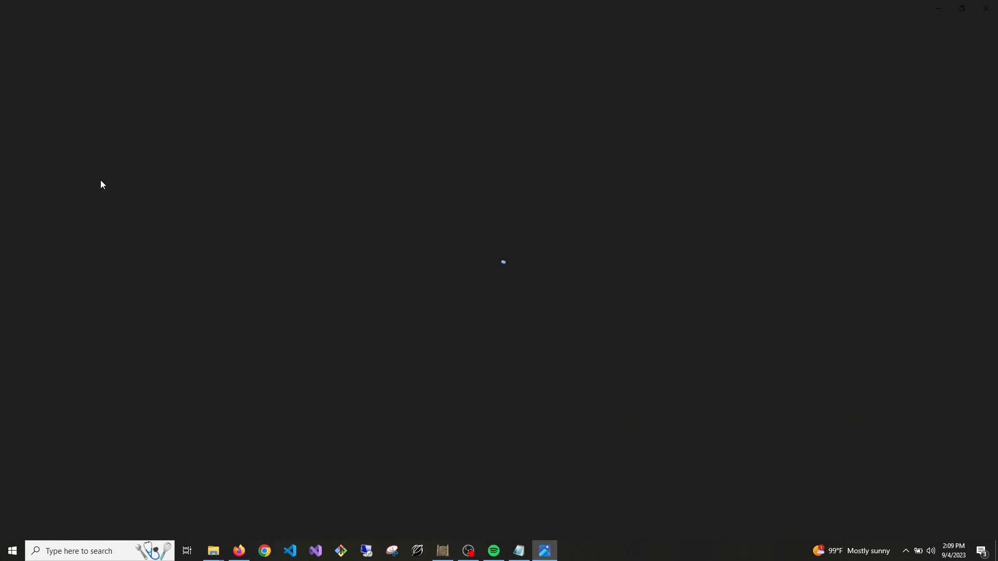
ctrl+scroll(374, 335, up, 5)
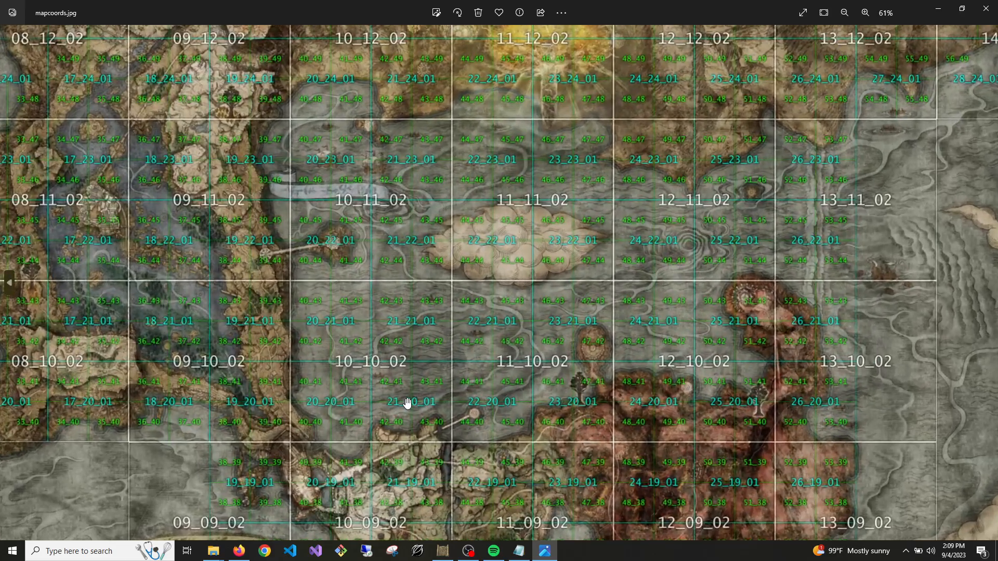
ctrl+scroll(495, 323, up, 4)
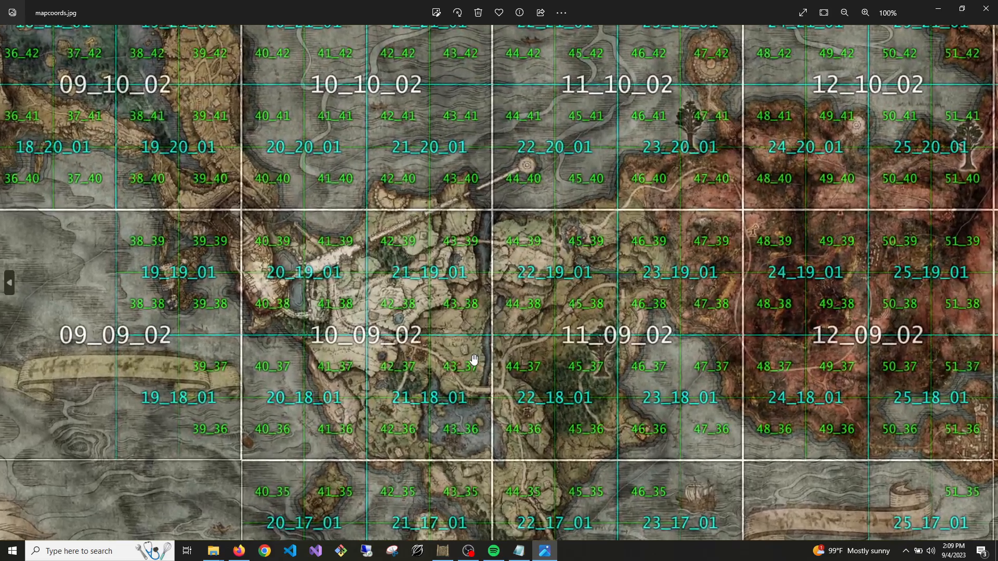
scroll(490, 326, up, 15)
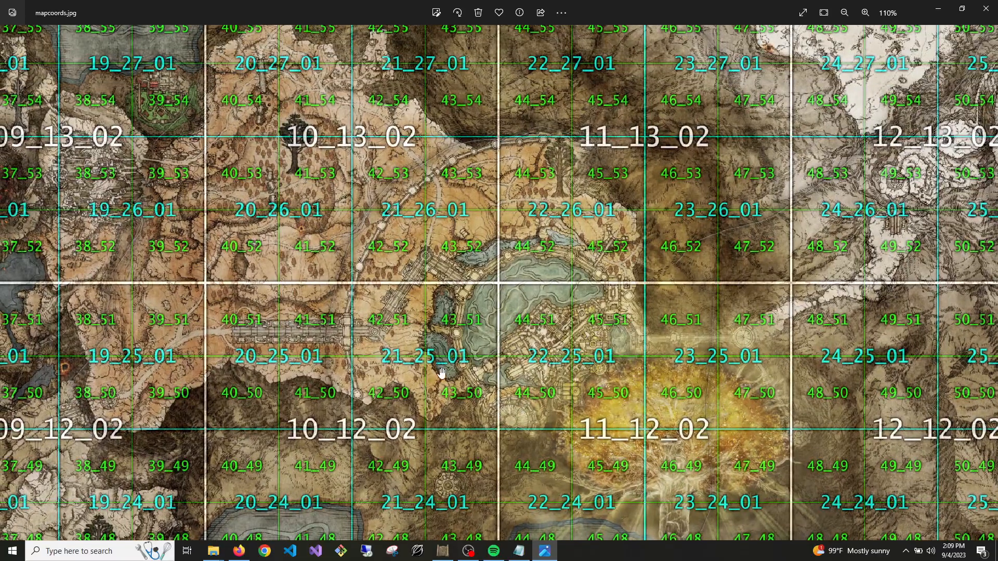
ctrl+scroll(444, 375, up, 3)
scroll(443, 377, up, 2)
drag(448, 379, 529, 368)
drag(341, 374, 449, 360)
drag(432, 319, 439, 344)
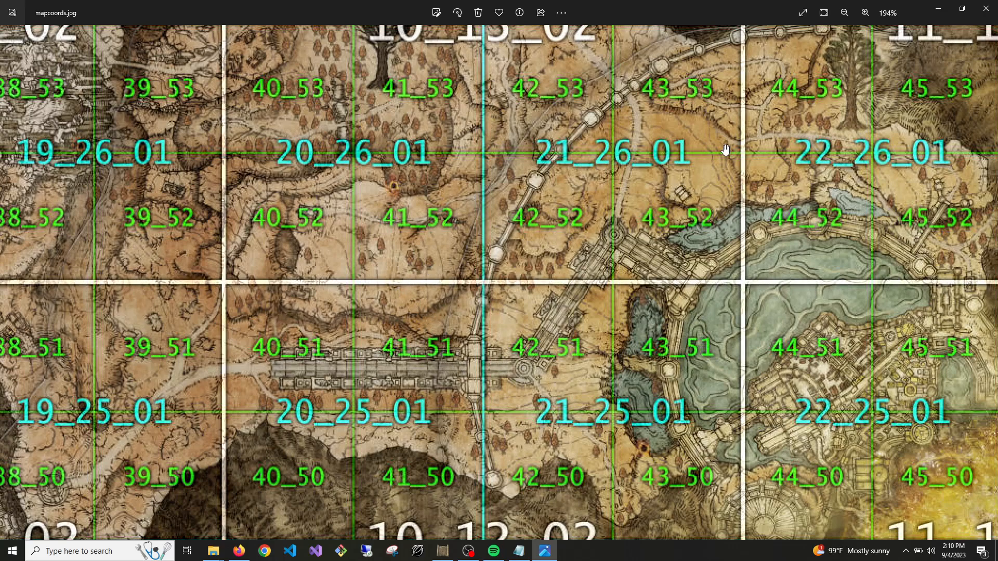
Switch from the map image back to Dark Souls Map Studio and view the passage leading to the barrels at the cave opening
click(938, 9)
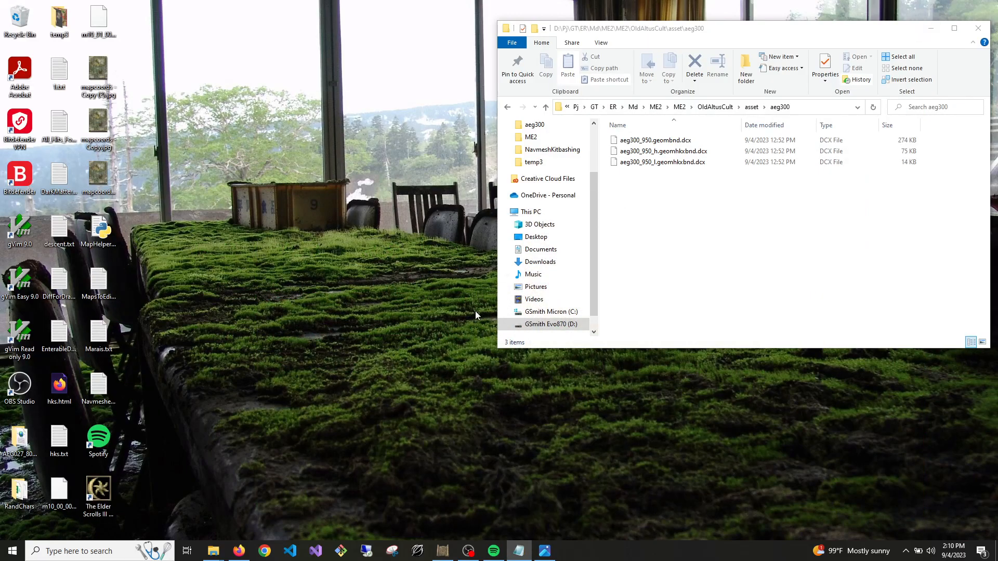
click(442, 551)
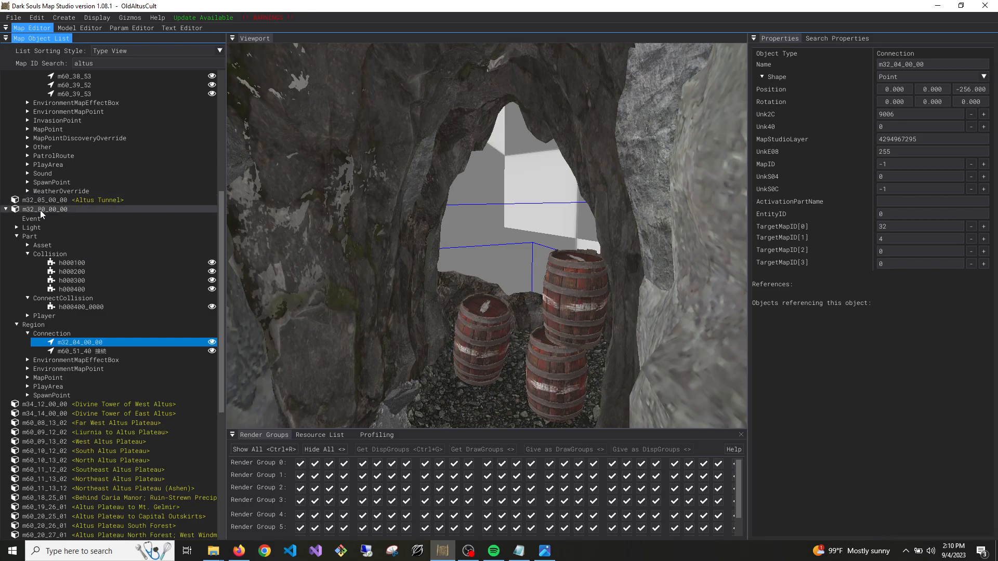
right_drag(390, 287, 420, 405)
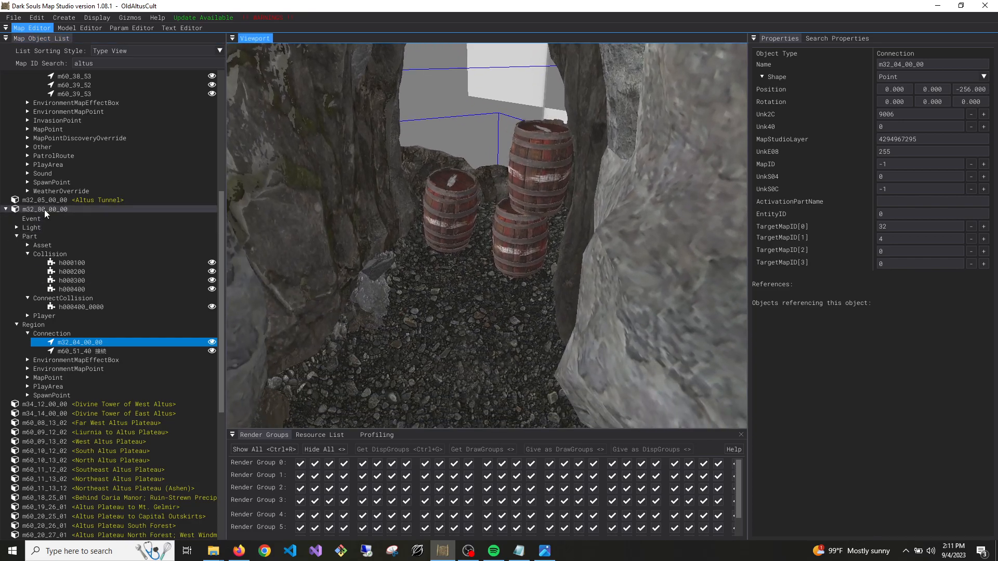
right_drag(381, 303, 510, 281)
key(w)
right_drag(447, 294, 445, 280)
key(s)
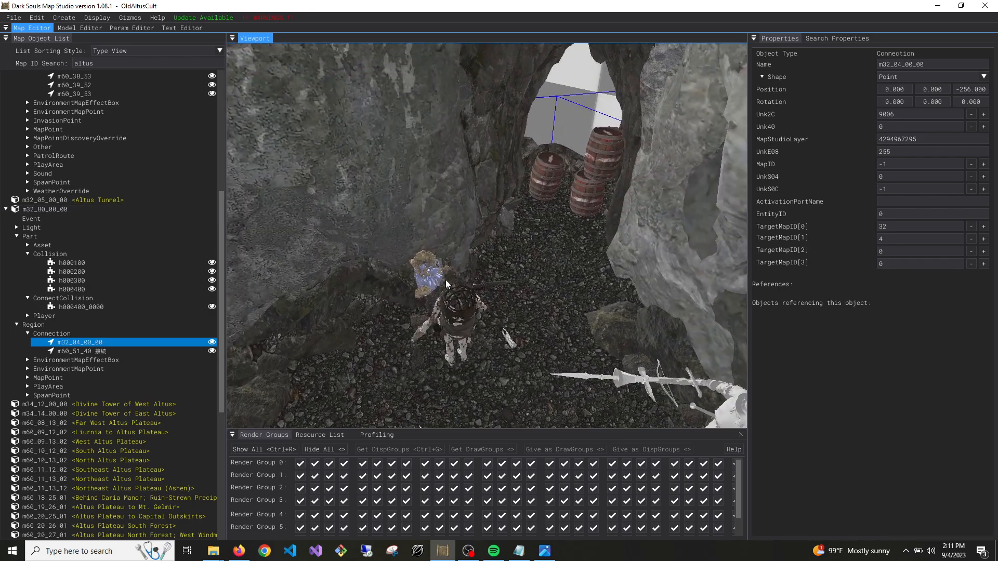
Set UnkPartNames[1], [3] and [5] of the cave opening asset around the barrels to h001700, and save map m32_04_00_00
click(537, 264)
scroll(936, 296, down, 15)
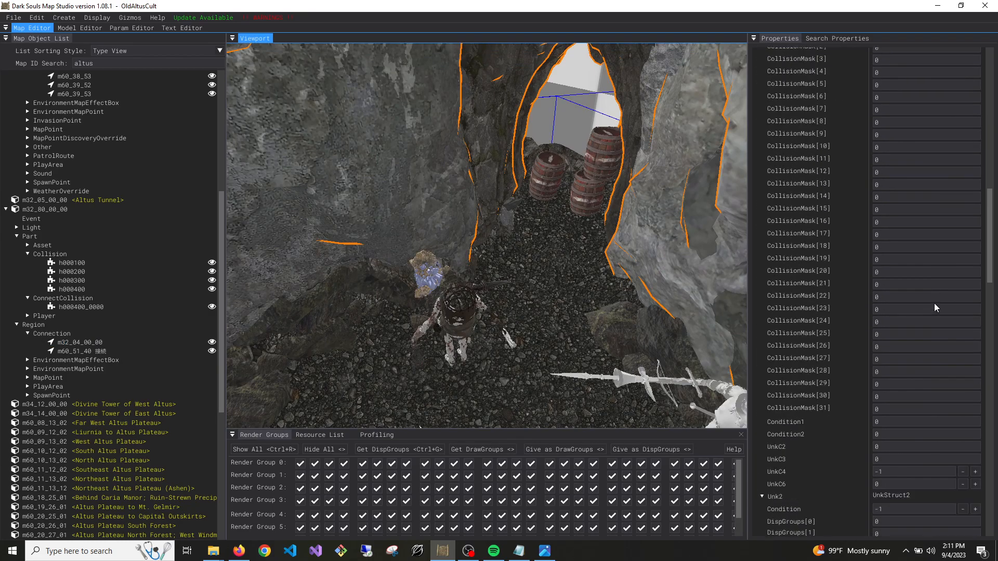
scroll(936, 297, down, 3)
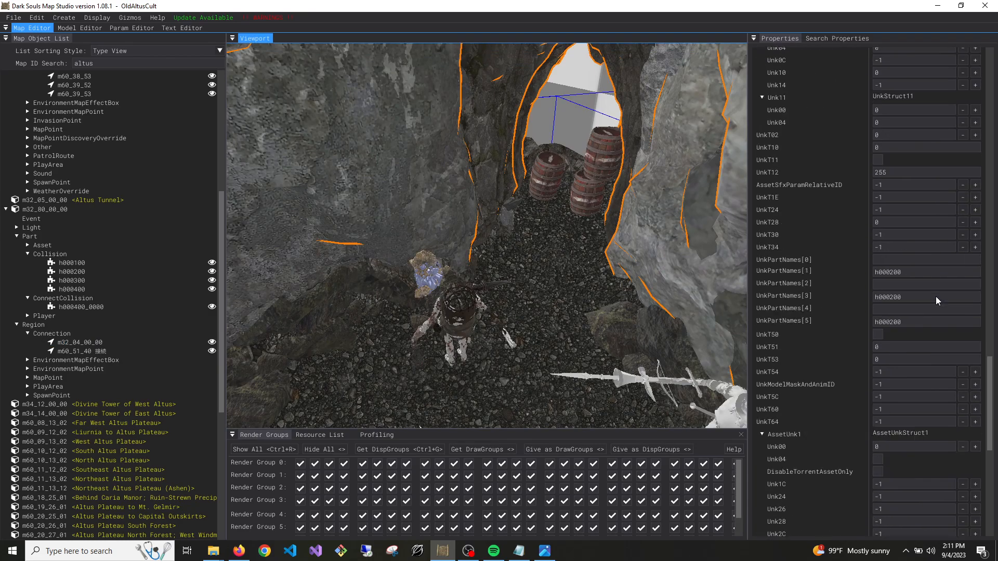
right_drag(604, 266, 909, 292)
key(w)
key(w)
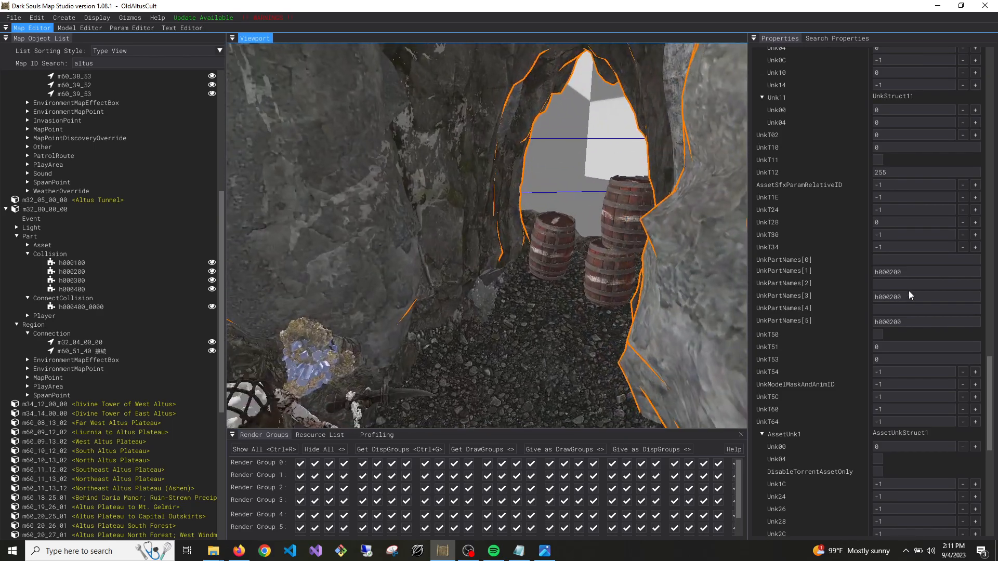
click(891, 272)
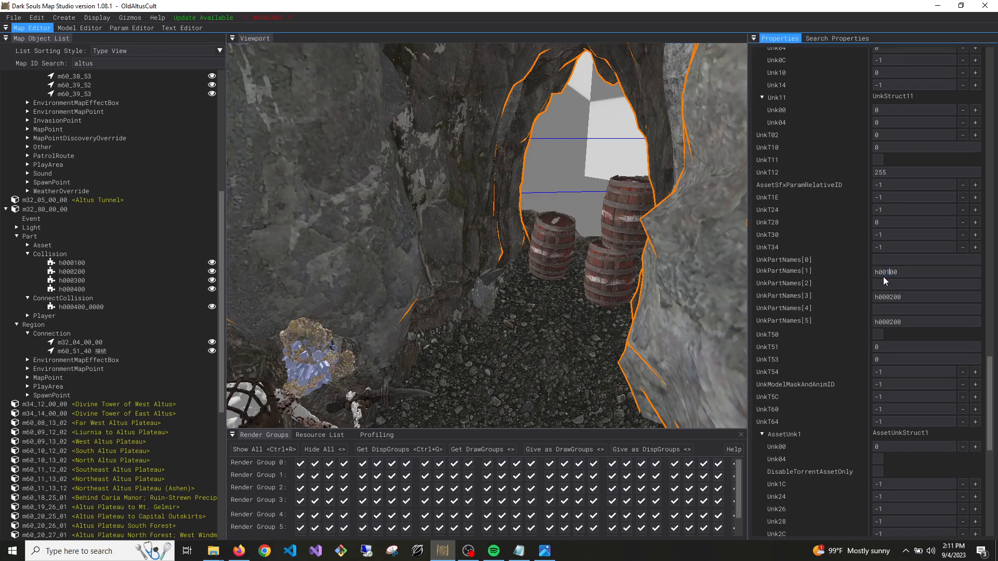
text(17)
scroll(106, 211, up, 6)
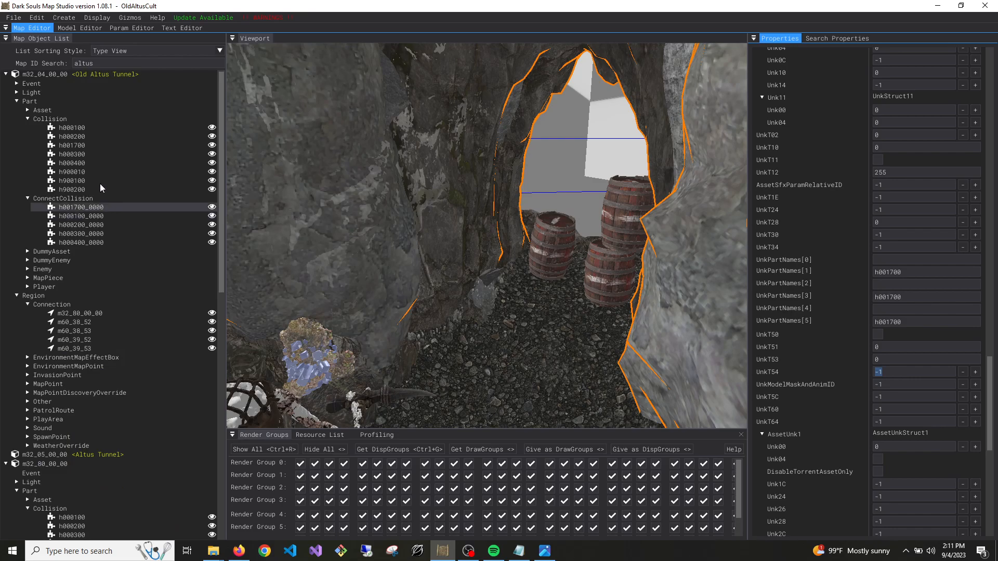
right_click(101, 74)
click(109, 83)
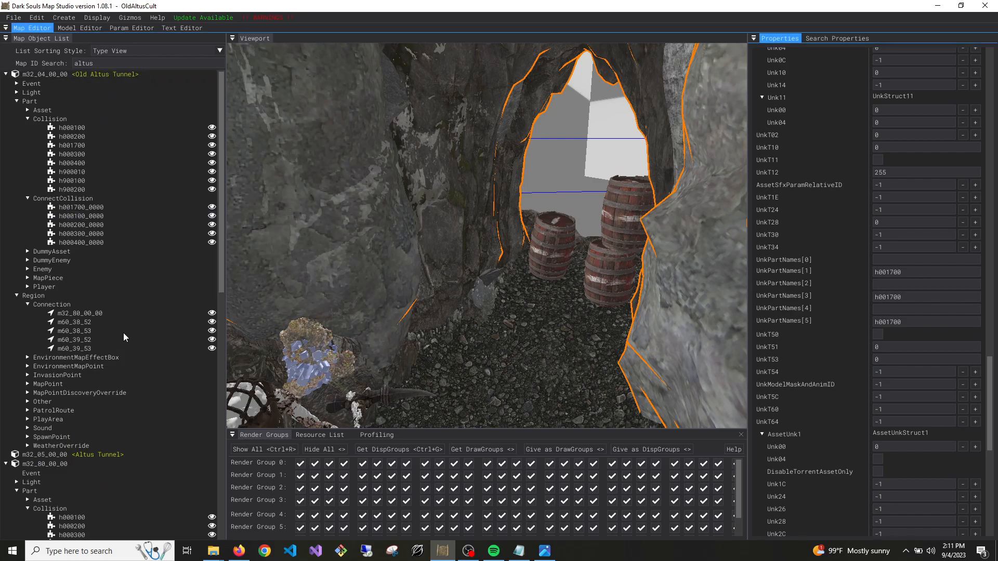
Review the m32_80_00_00 and m32_04_00_00 Connection regions, and delete the m60_51_40 Connection region from map m32_80_00_00
click(95, 315)
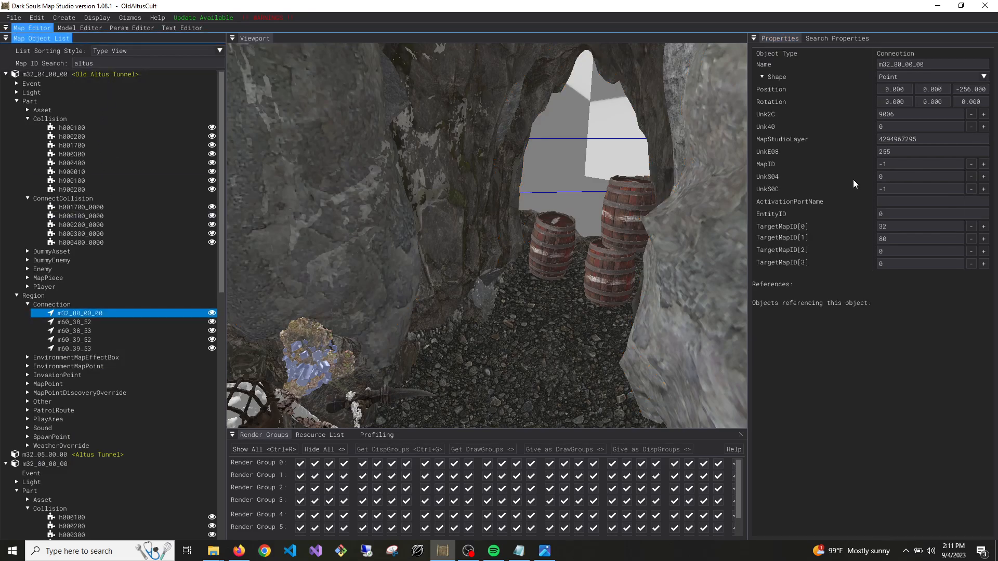
scroll(87, 493, down, 2)
scroll(80, 492, down, 2)
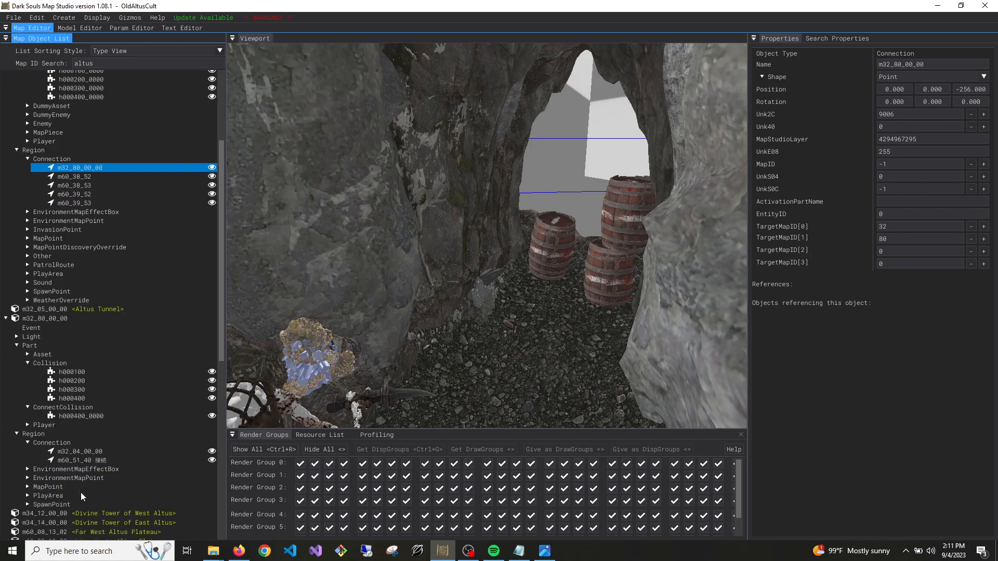
click(93, 452)
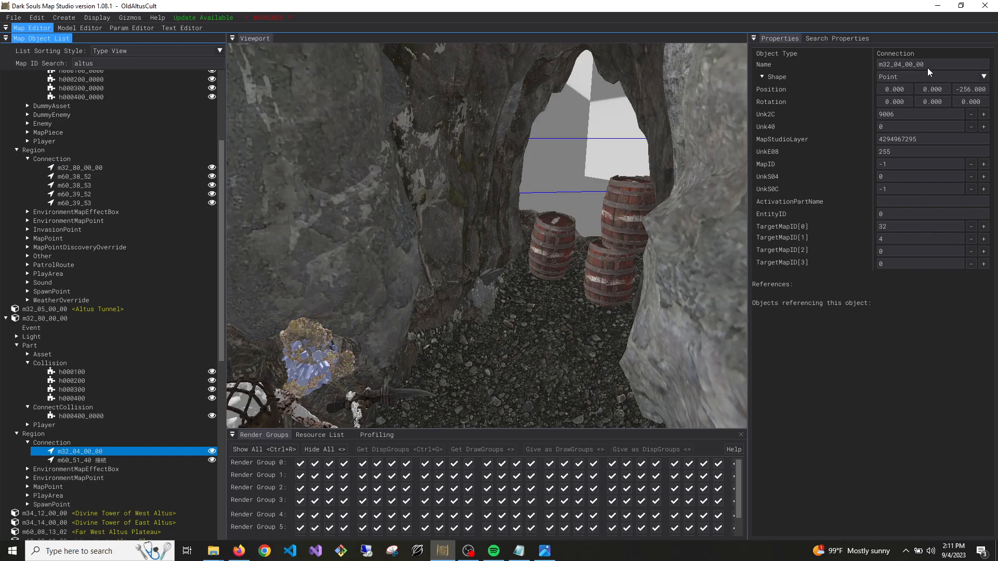
double_click(971, 91)
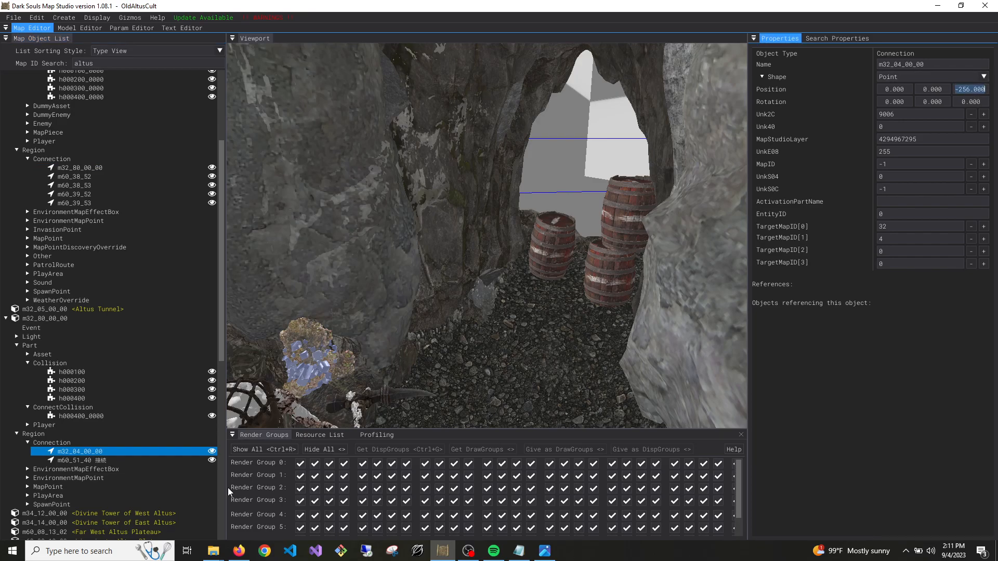
click(84, 459)
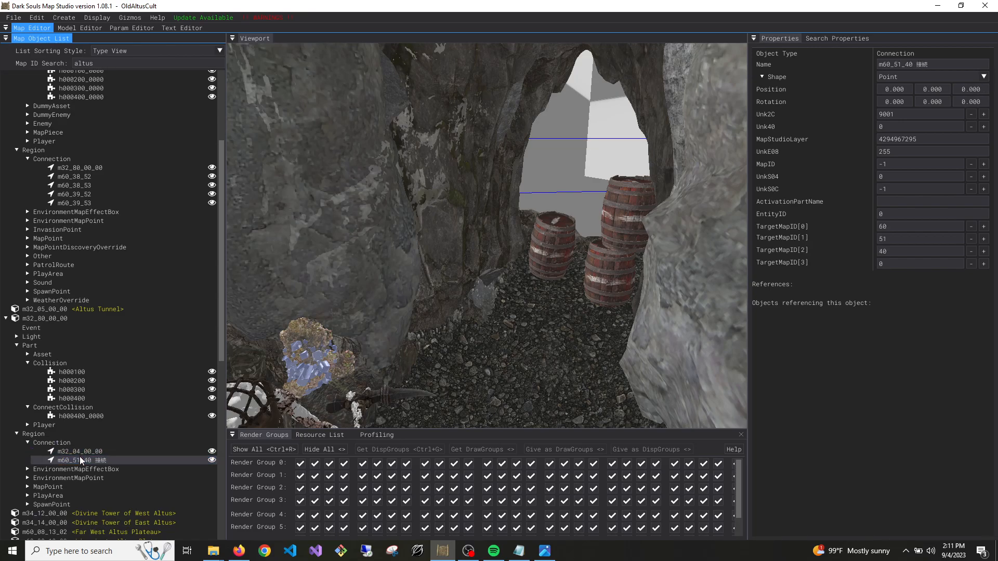
key(Delete)
Set the Z position of the m32_04_00_00 Connection region to 0 and save map m32_80_00_00
click(85, 451)
double_click(970, 89)
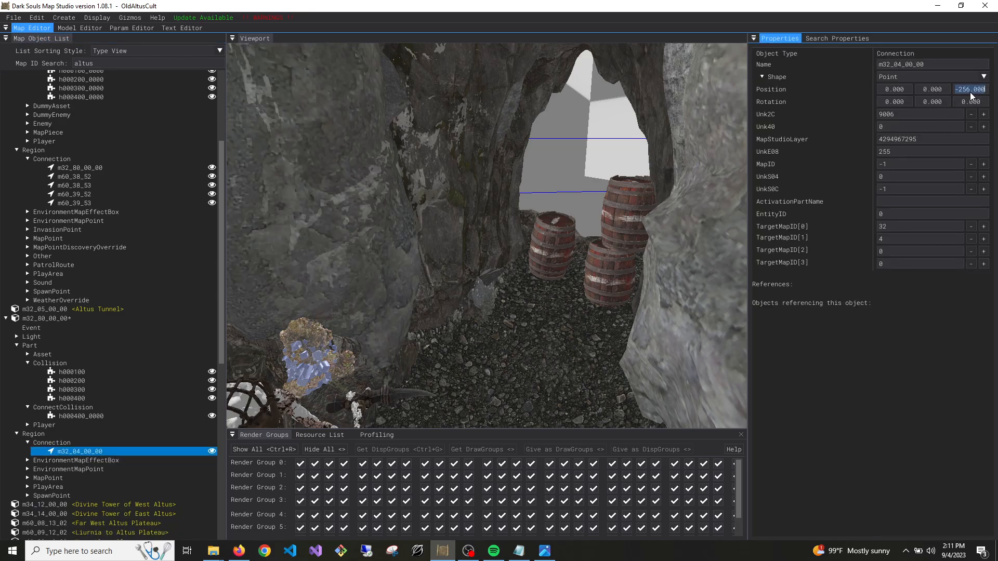
text(0)
key(Return)
right_click(36, 320)
click(43, 327)
Set the X position of the m32_80_00_00 Connection region in Old Altus Tunnel to -321.278
scroll(57, 301, up, 3)
click(75, 277)
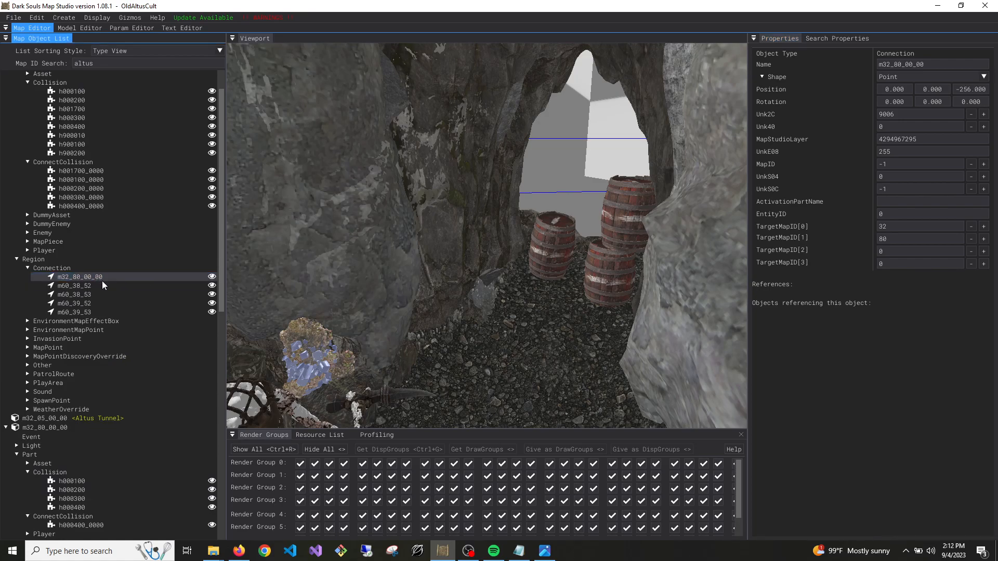
click(844, 401)
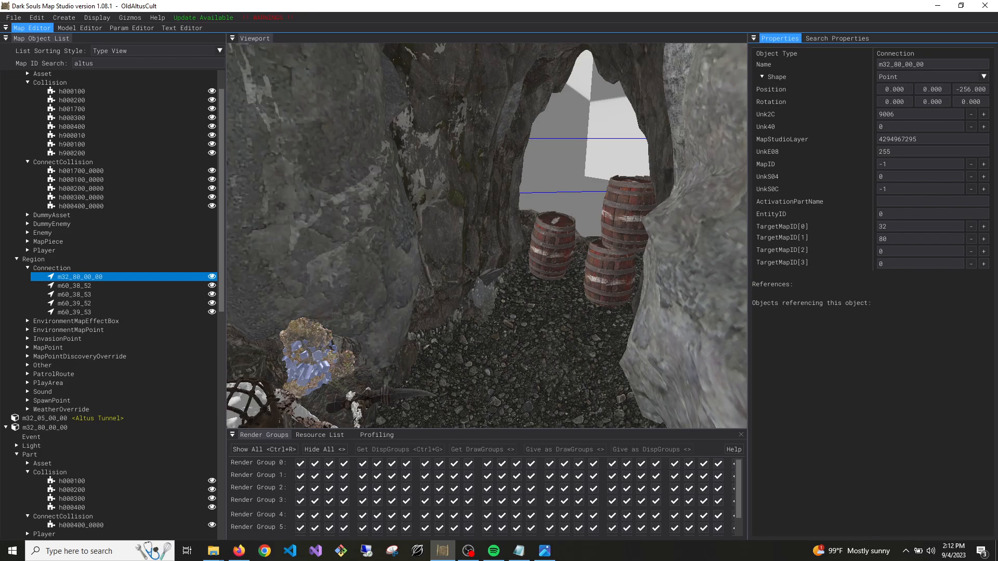
key(alt+Tab)
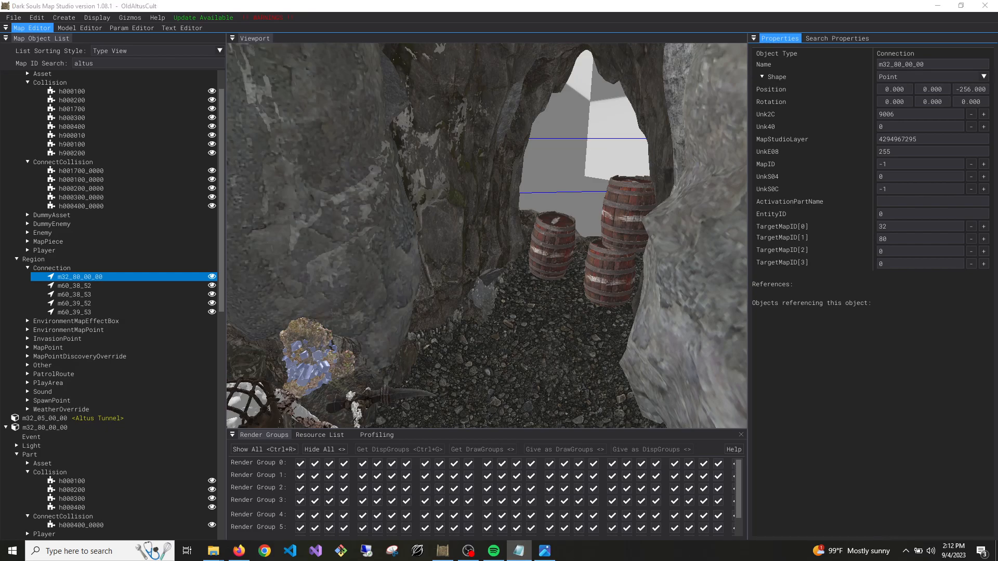
double_click(895, 89)
text(-321.278)
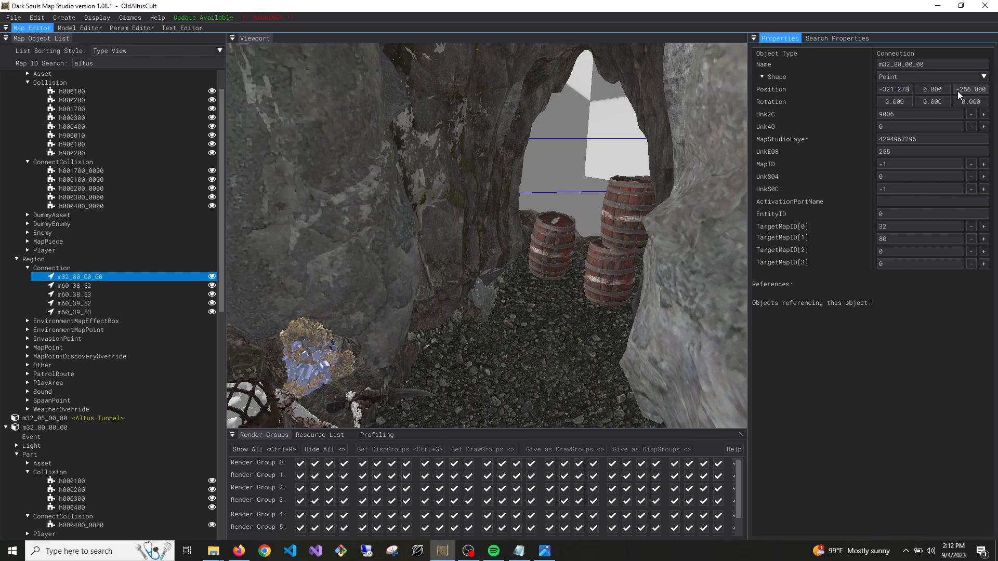
Set the m32_80_00_00 Connection region's Y position to 591.464 and its Z position to -65.367
key(alt+Tab)
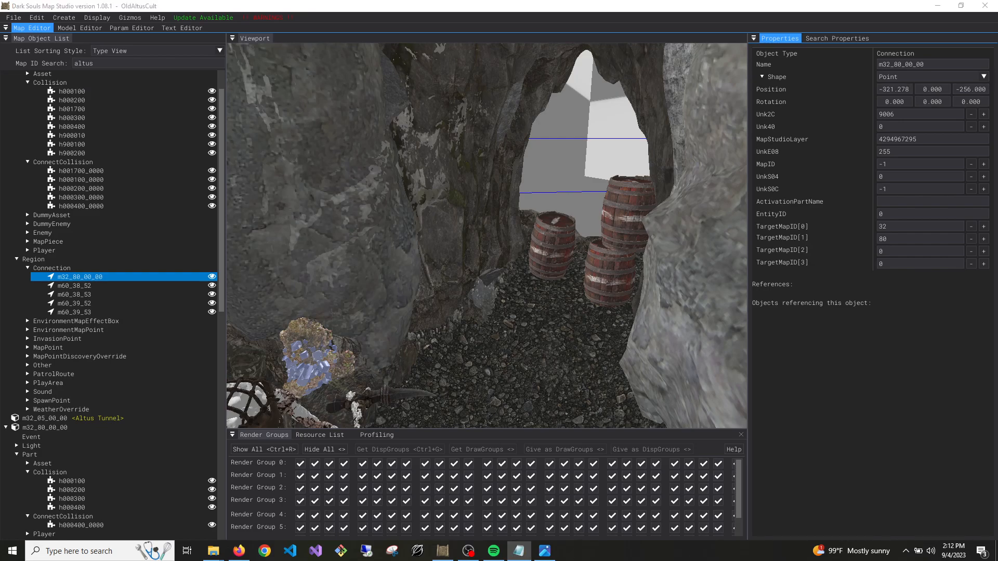
double_click(934, 89)
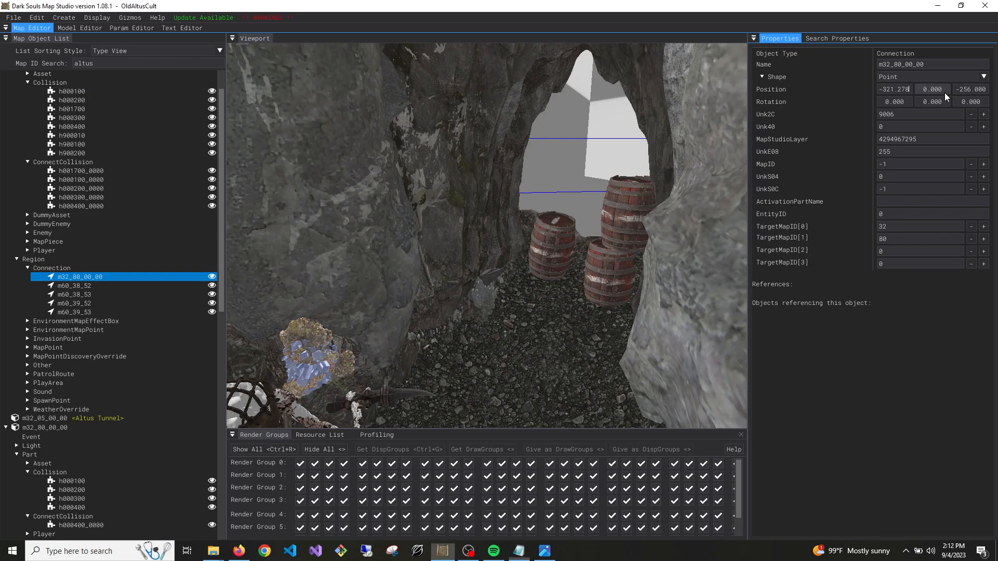
text(591.464)
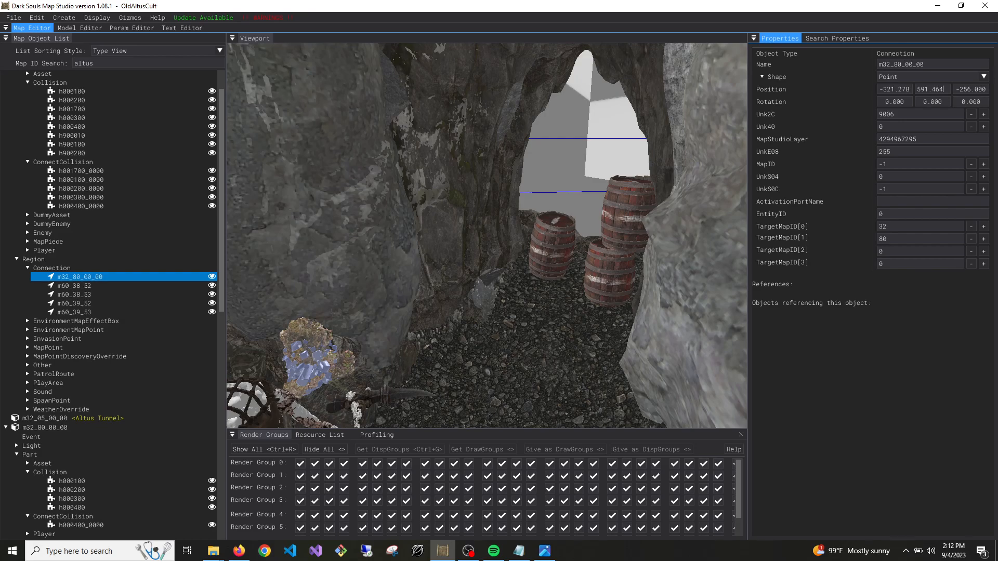
key(alt+Tab)
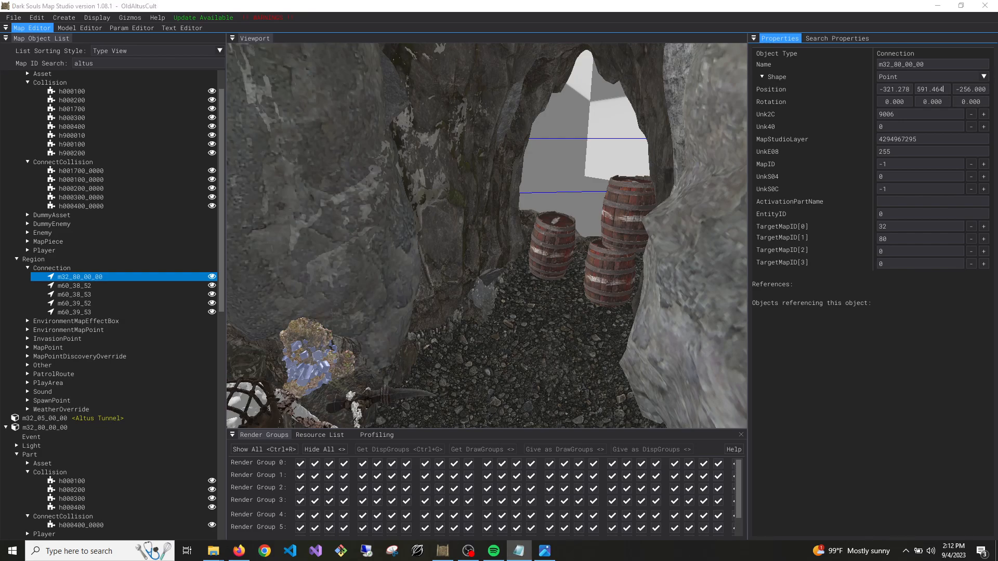
key(alt+Tab)
double_click(971, 89)
text(-65.367)
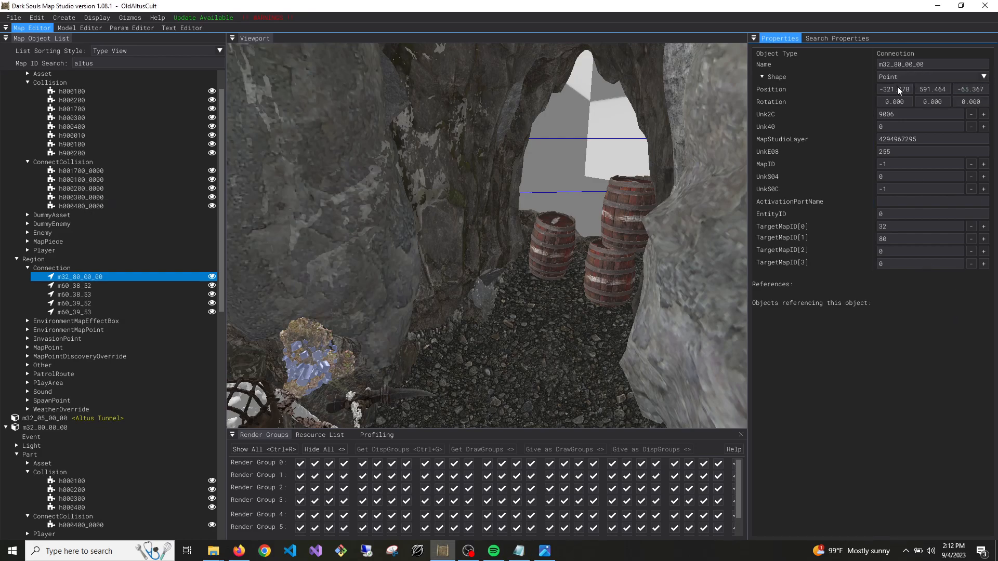
Examine the Old Altus Tunnel geometry around the AEG020_501_1000 rock from outside, and the custom cave's chamber
right_drag(662, 196, 546, 208)
key(s)
mouse_move(582, 246)
right_down()
mouse_move(557, 244)
mouse_move(583, 246)
right_up()
key(w)
click(456, 323)
right_drag(450, 329, 375, 275)
key(s)
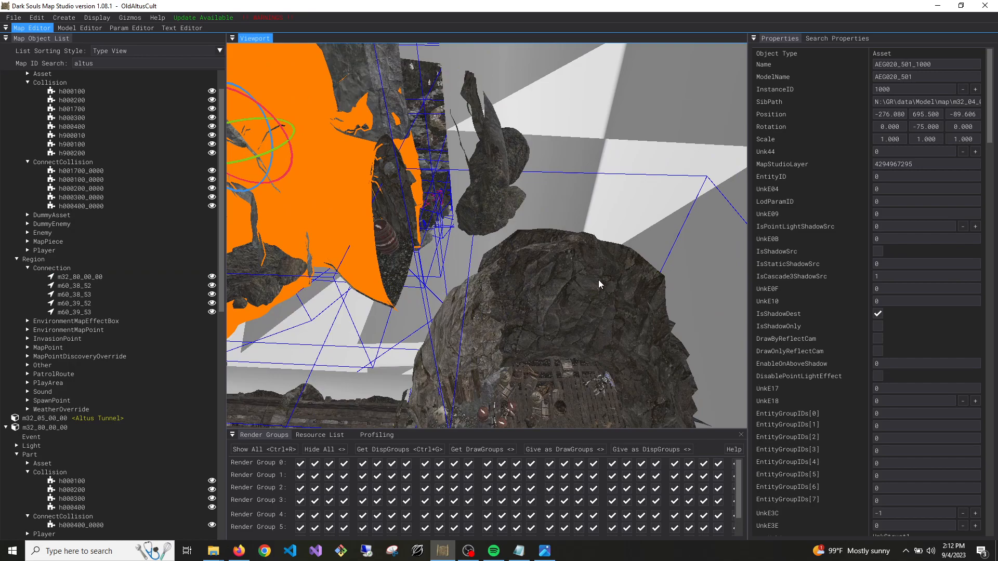
key(s)
mouse_move(625, 285)
right_down()
mouse_move(338, 276)
mouse_move(376, 353)
mouse_move(387, 296)
mouse_move(410, 260)
mouse_move(424, 285)
mouse_move(484, 267)
mouse_move(462, 283)
mouse_move(416, 279)
mouse_move(512, 289)
mouse_move(489, 275)
mouse_move(489, 289)
mouse_move(535, 275)
mouse_move(518, 266)
right_up()
key(w)
key(s)
key(s)
key(w)
key(s)
key(w)
key(d)
key(s)
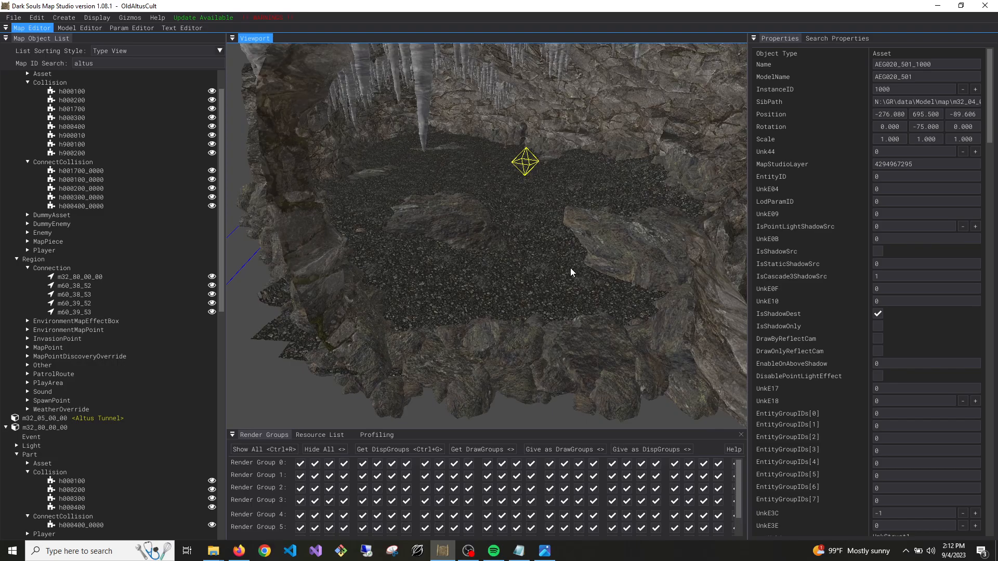
Inspect the custom cave's arched opening and its AEG020_930_1062 rocks, and return the view to the tunnel passage with the barrels
key(w)
mouse_move(571, 273)
right_down()
mouse_move(568, 234)
mouse_move(543, 255)
mouse_move(542, 292)
right_up()
key(w)
click(487, 258)
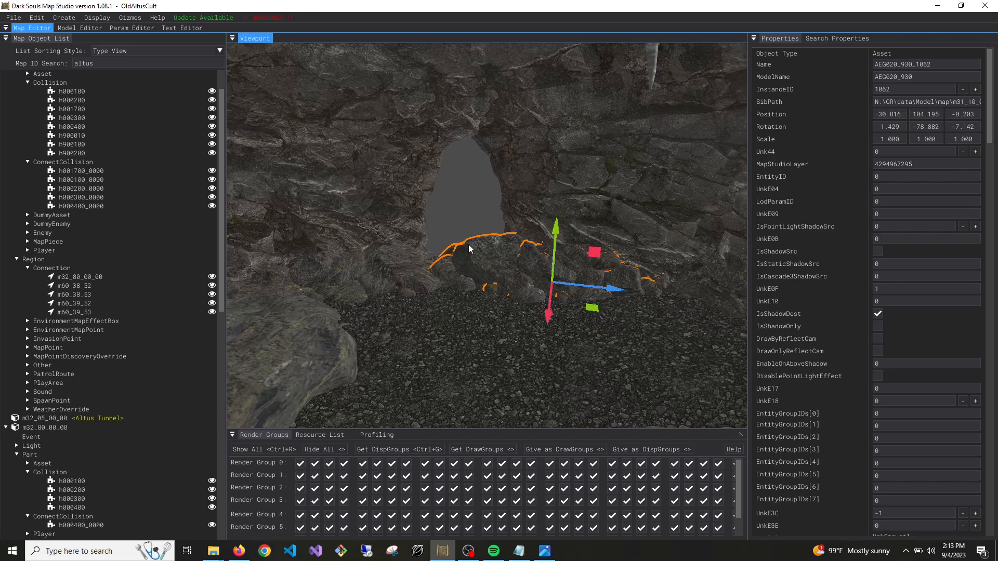
click(473, 169)
click(483, 265)
right_drag(664, 225, 426, 219)
key(s)
key(w)
key(w)
right_drag(630, 220, 633, 226)
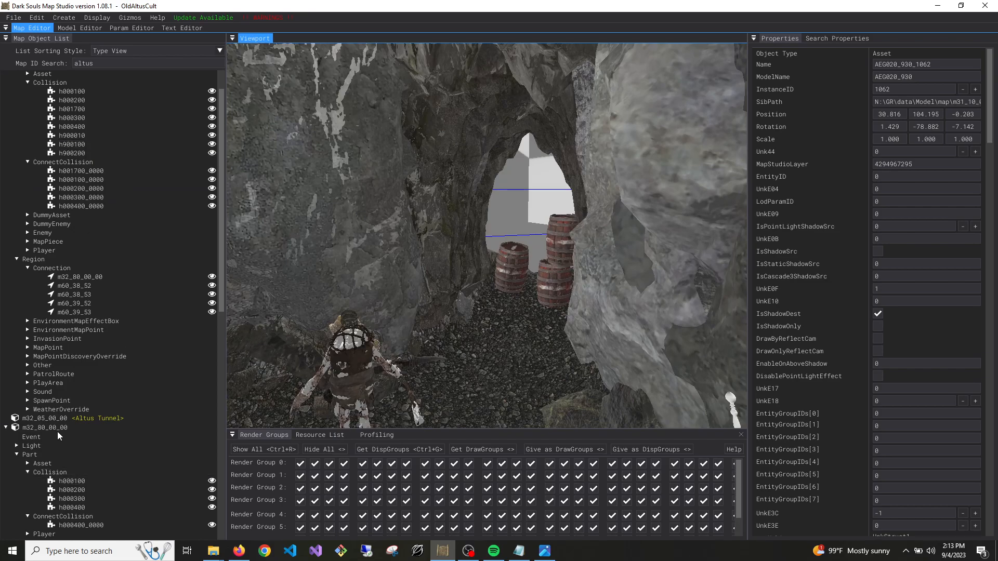
Review both maps' object lists and check the CollisionName and MapID values of the h000400_0000 ConnectCollision in m32_80_00_00
scroll(64, 424, up, 1)
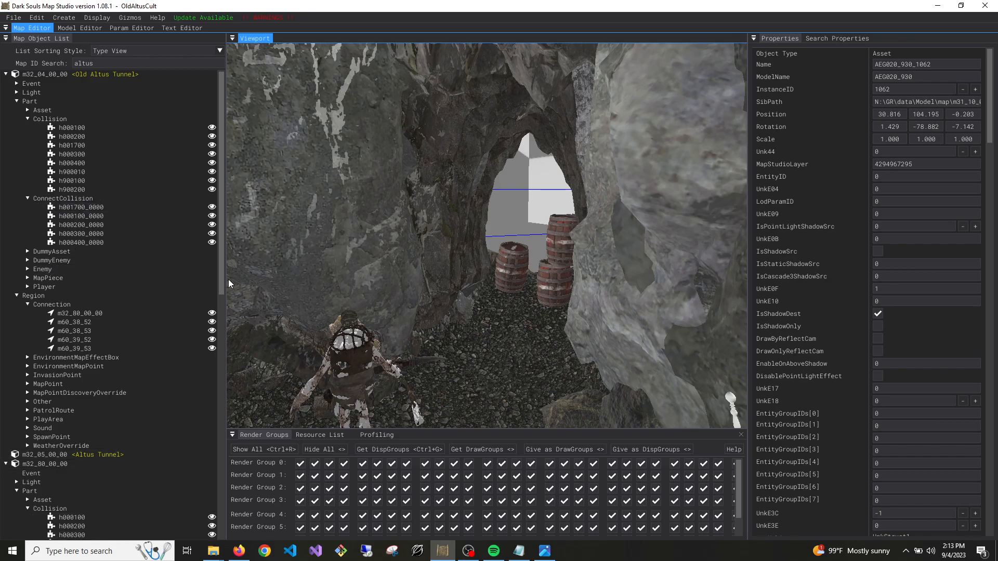
scroll(136, 292, down, 2)
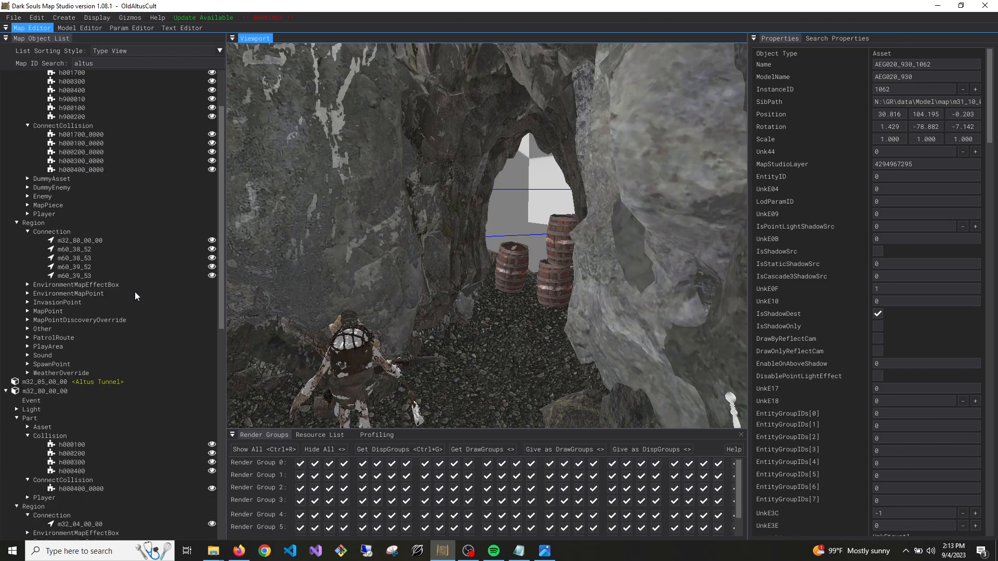
scroll(135, 292, up, 2)
scroll(98, 260, down, 5)
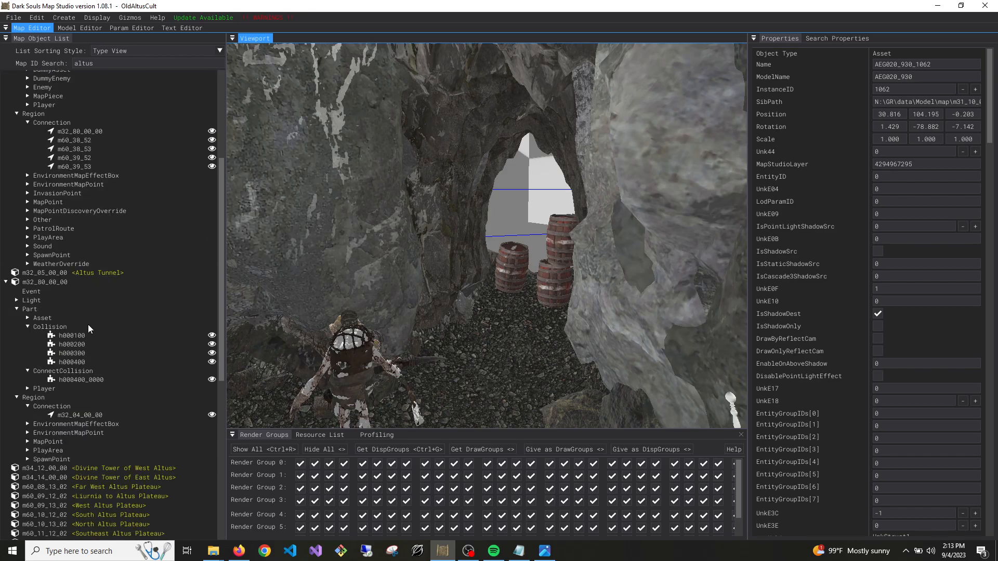
click(81, 380)
scroll(780, 312, down, 9)
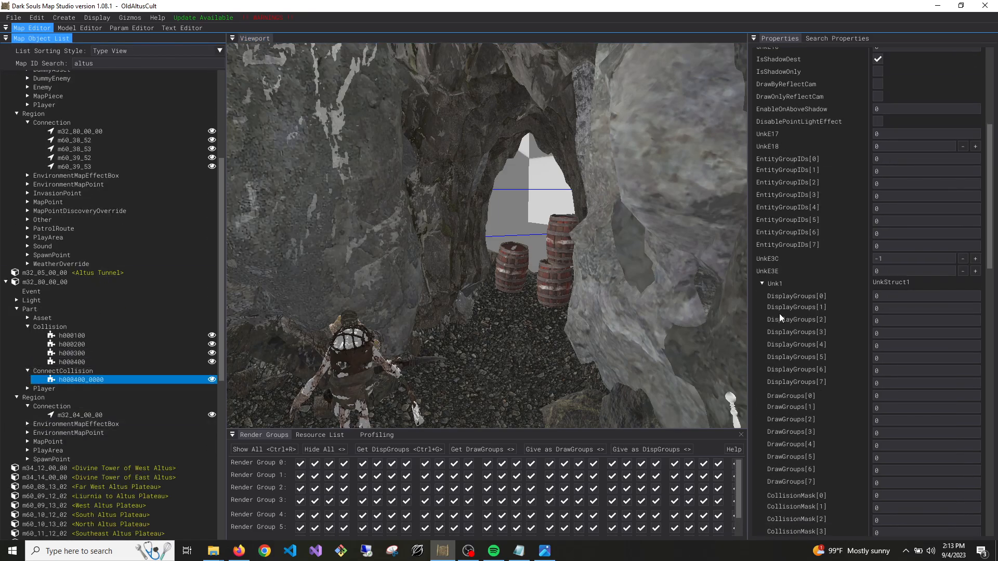
scroll(781, 318, down, 12)
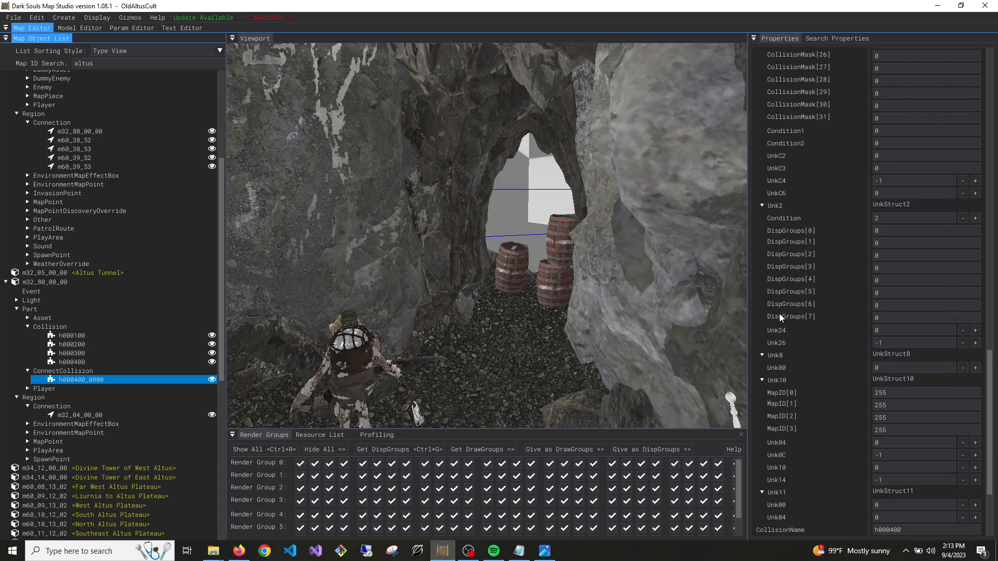
scroll(781, 318, down, 5)
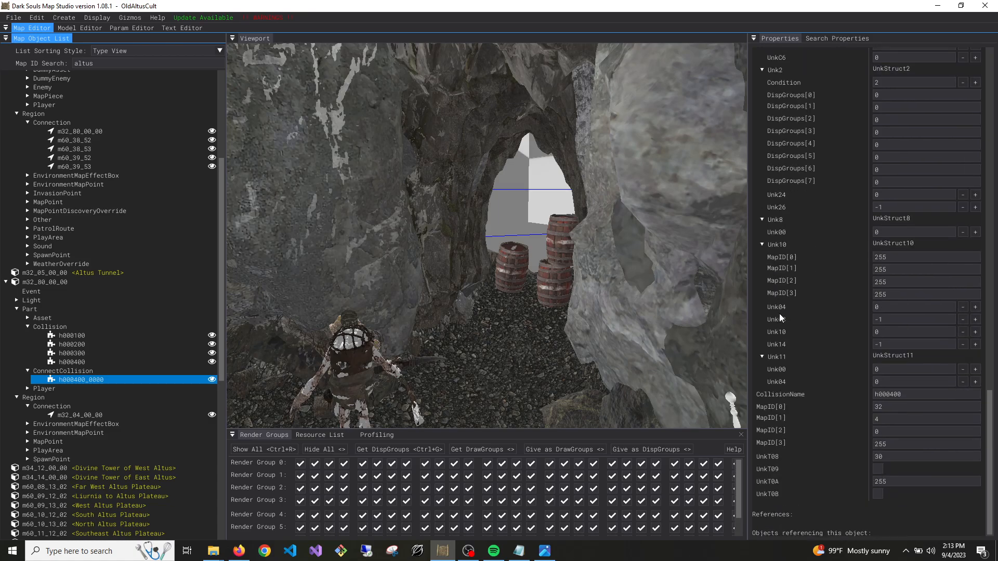
Save the m32_80_00_00 map
right_click(46, 282)
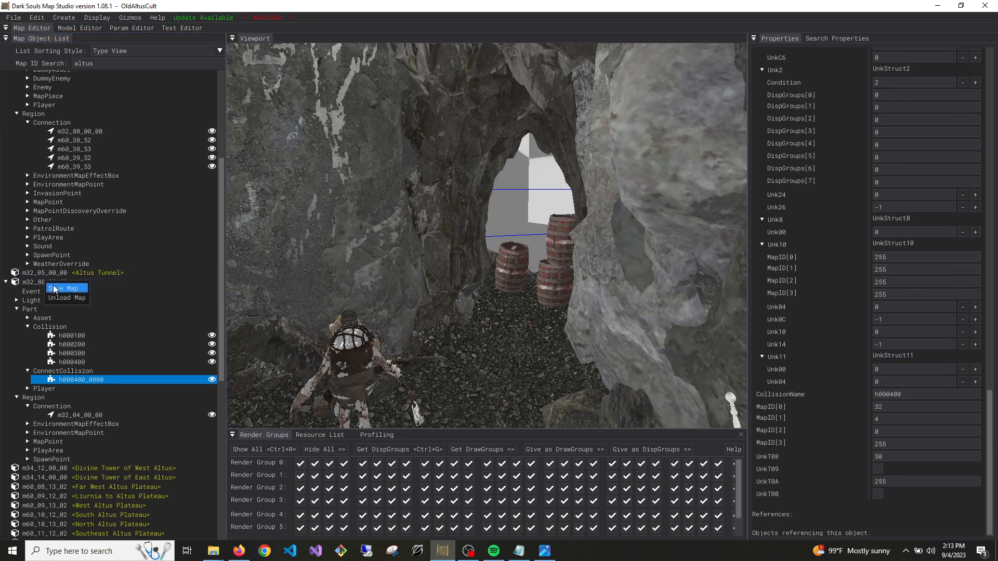
click(63, 289)
scroll(55, 289, up, 5)
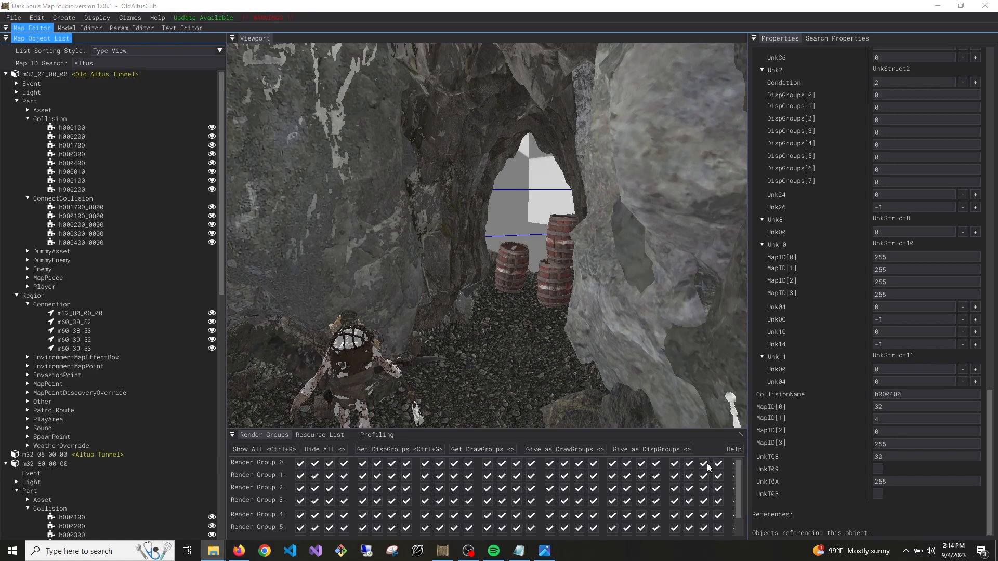
Switch to File Explorer, open the OldAltusCult map folder and select worldmsblist.worldloadlistlist
mouse_move(213, 551)
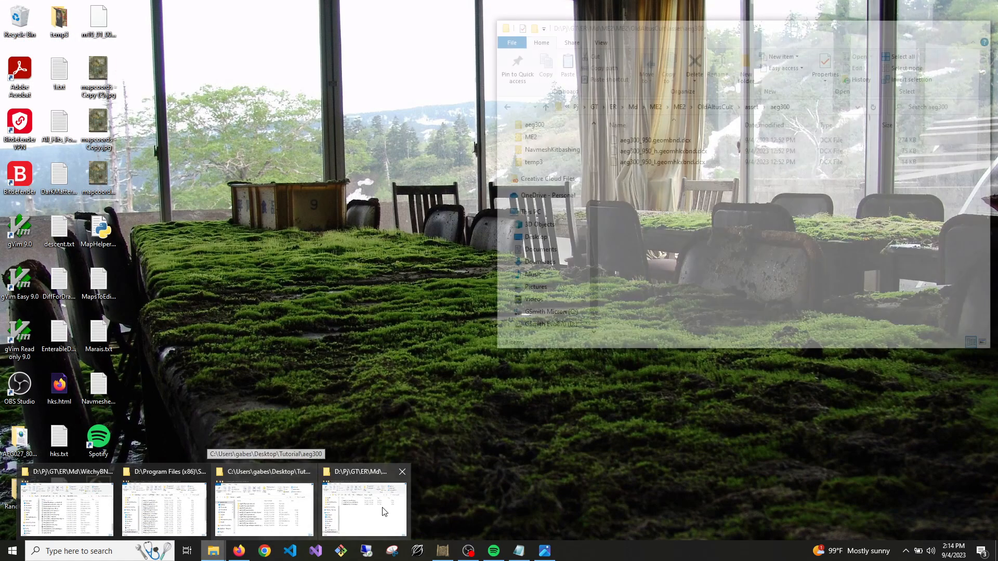
click(385, 513)
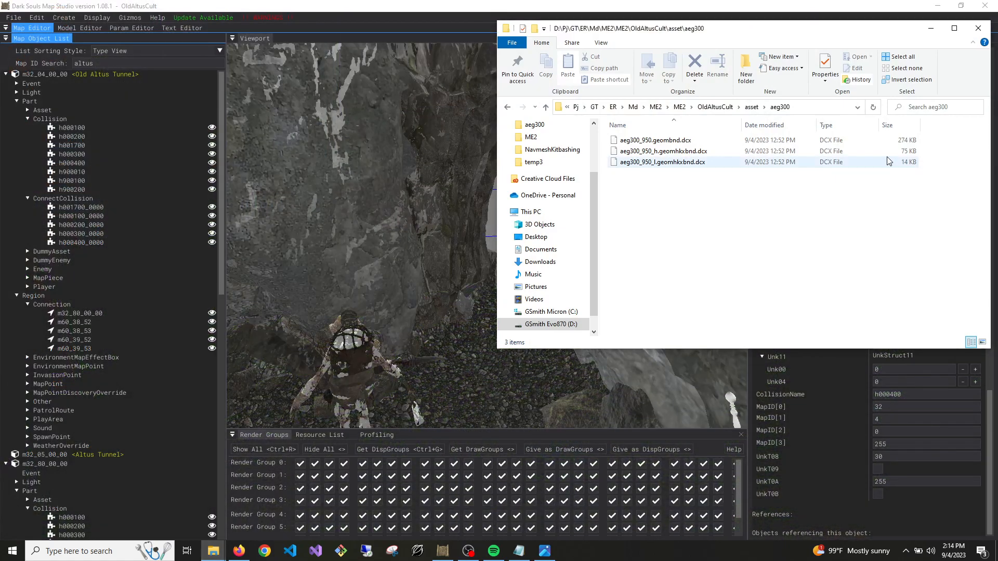
click(715, 106)
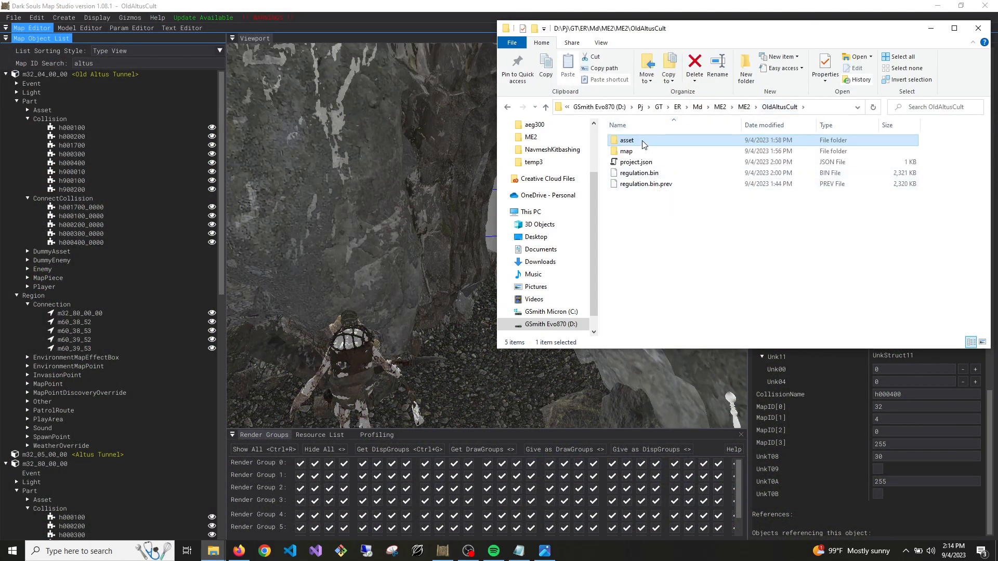
double_click(626, 151)
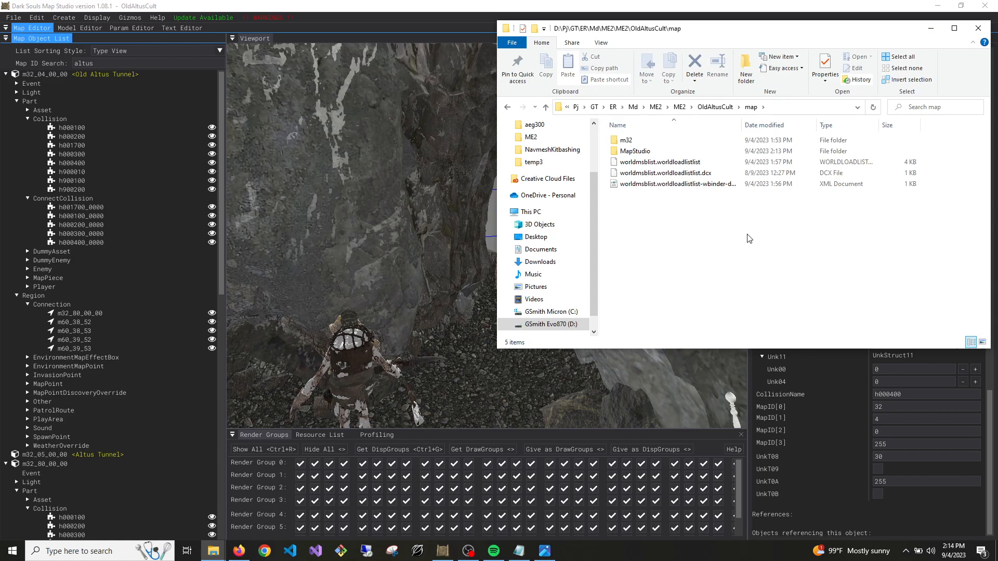
click(692, 163)
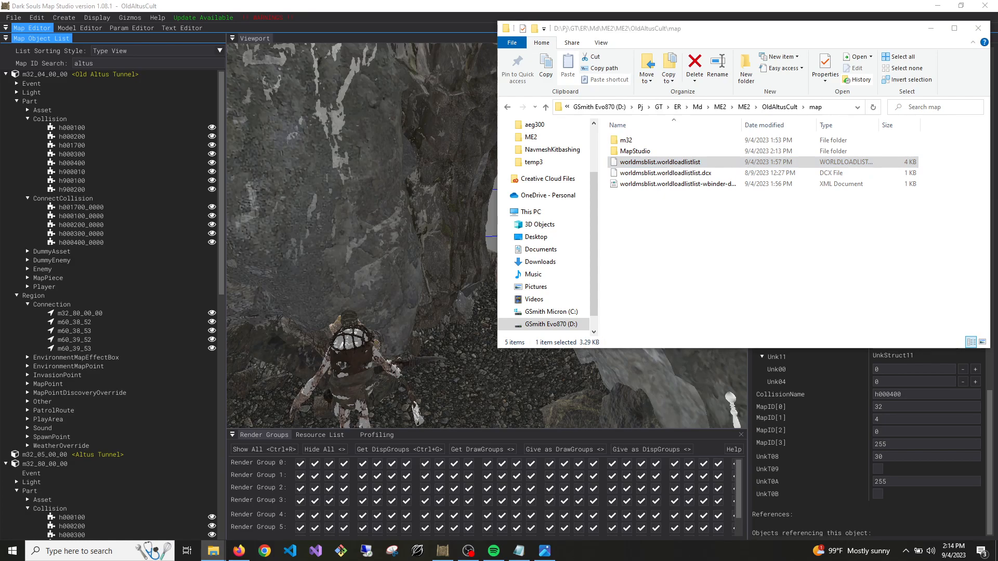
Repack worldmsblist.worldloadlistlist with WitchyBND.DCX.exe and check the saved msb files in the MapStudio folder
key(super+d)
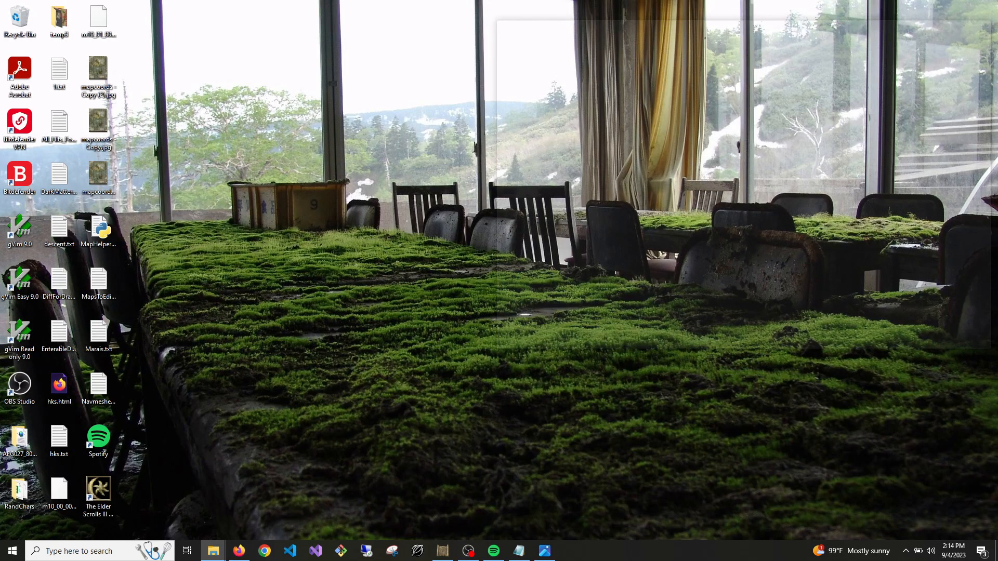
key(super+d)
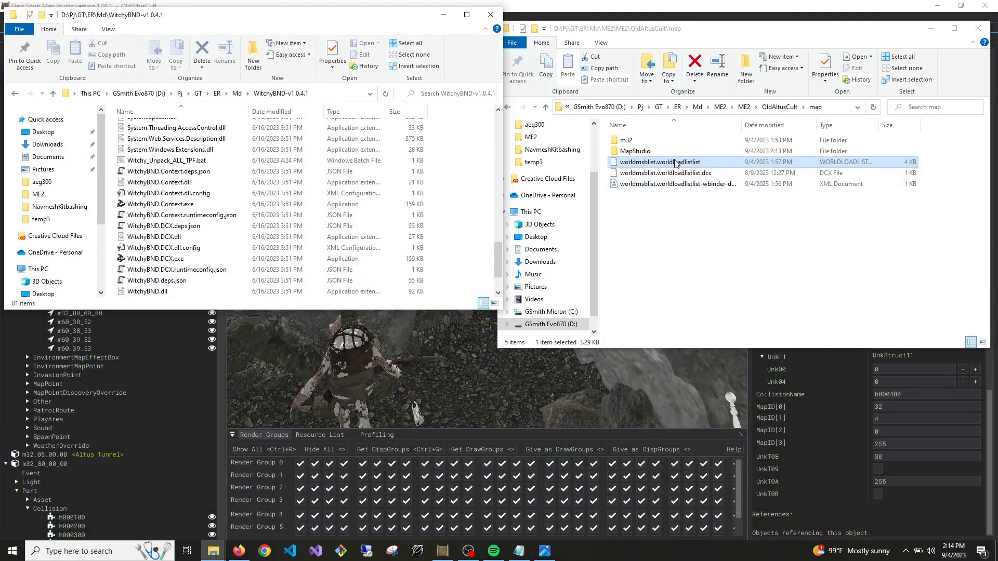
drag(697, 163, 174, 261)
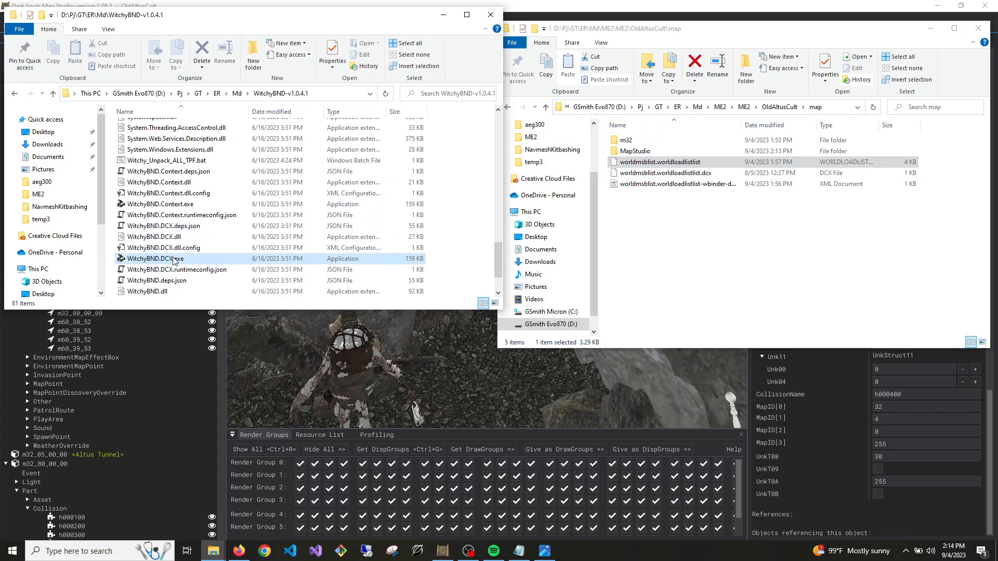
click(691, 270)
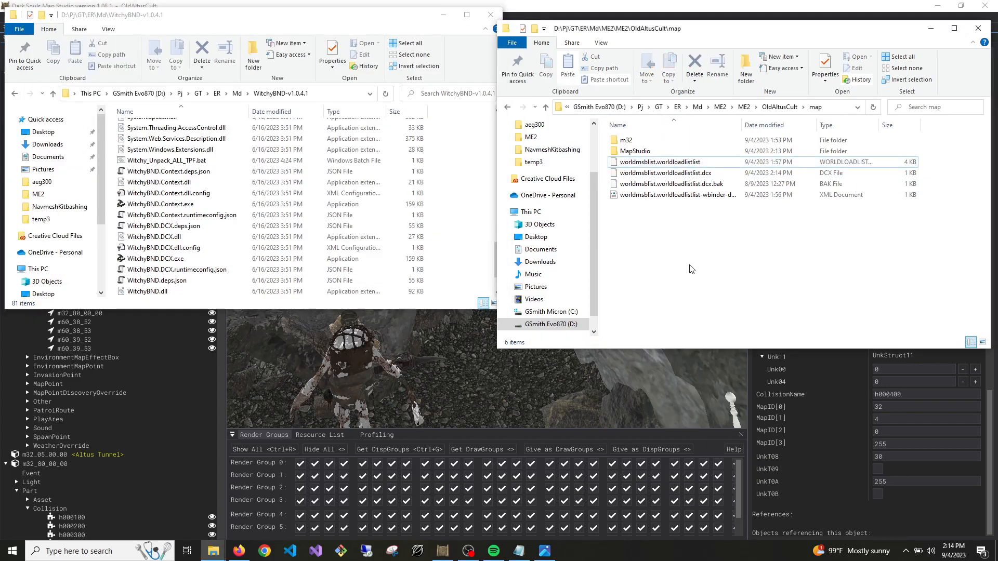
double_click(643, 151)
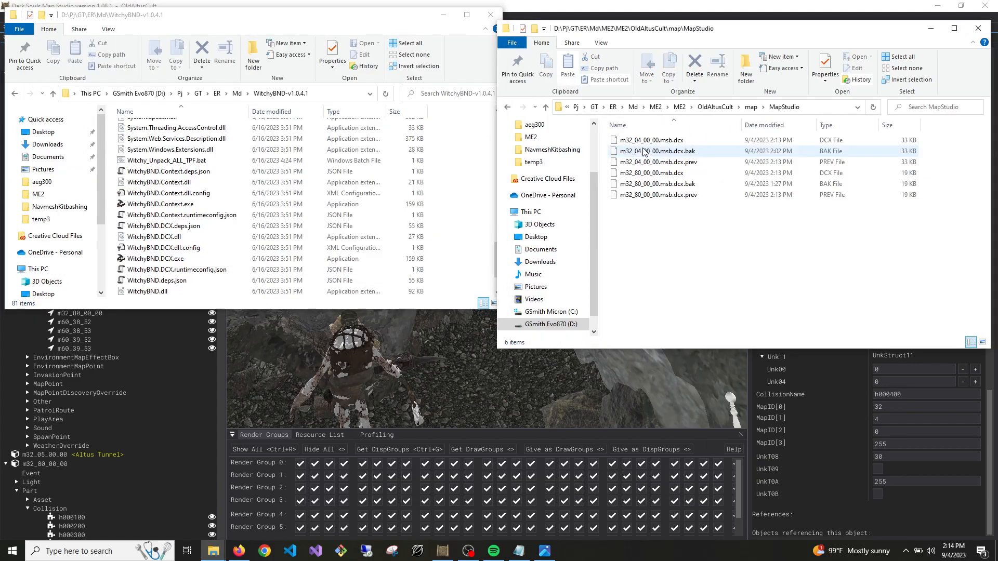
click(549, 109)
Back in Map Studio, examine the part names assigned to a ceiling stalactite asset in the custom cave, and inspect the chamber floor
click(481, 385)
right_drag(515, 372, 484, 189)
key(shift+s)
key(shift+w)
key(w)
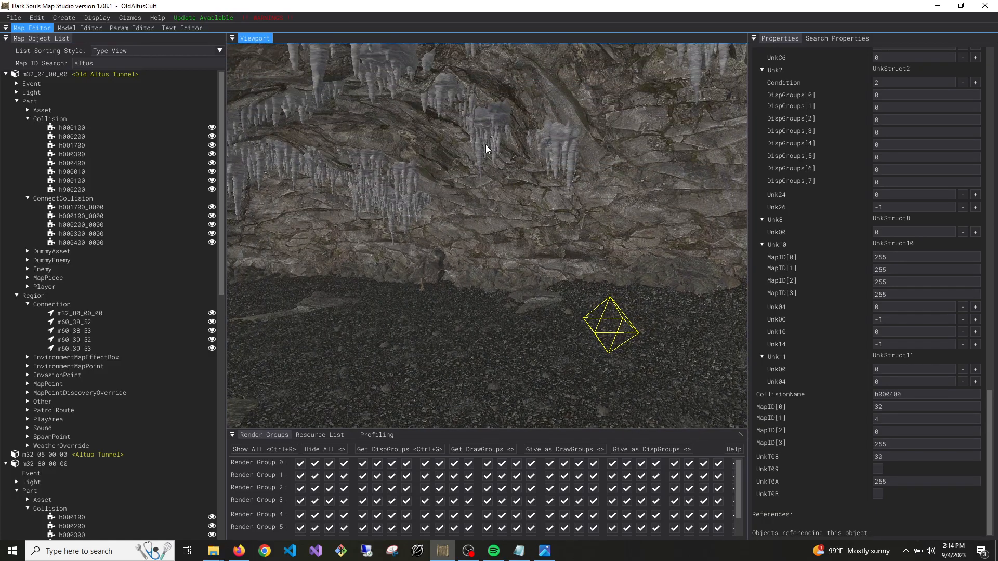
click(486, 149)
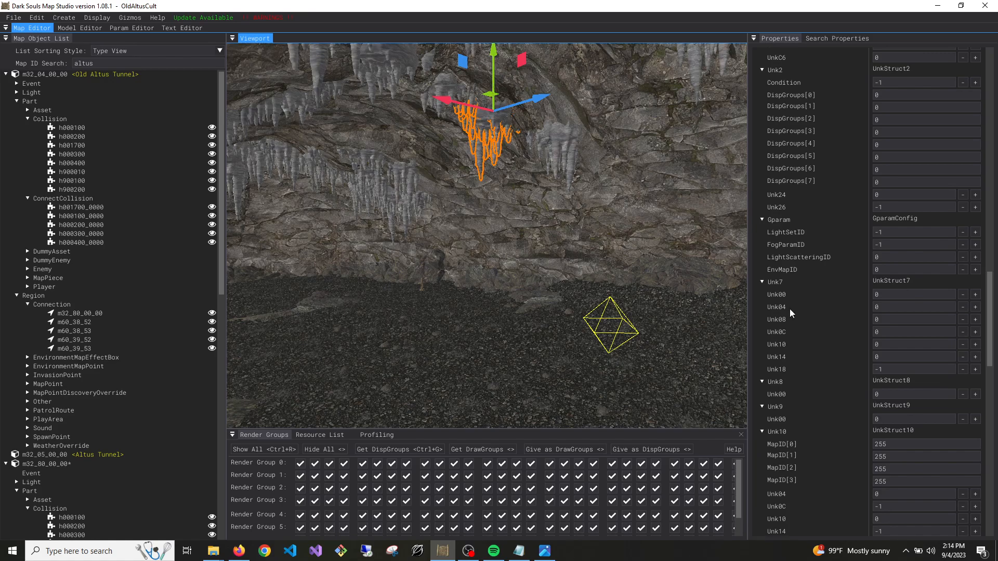
scroll(851, 408, down, 5)
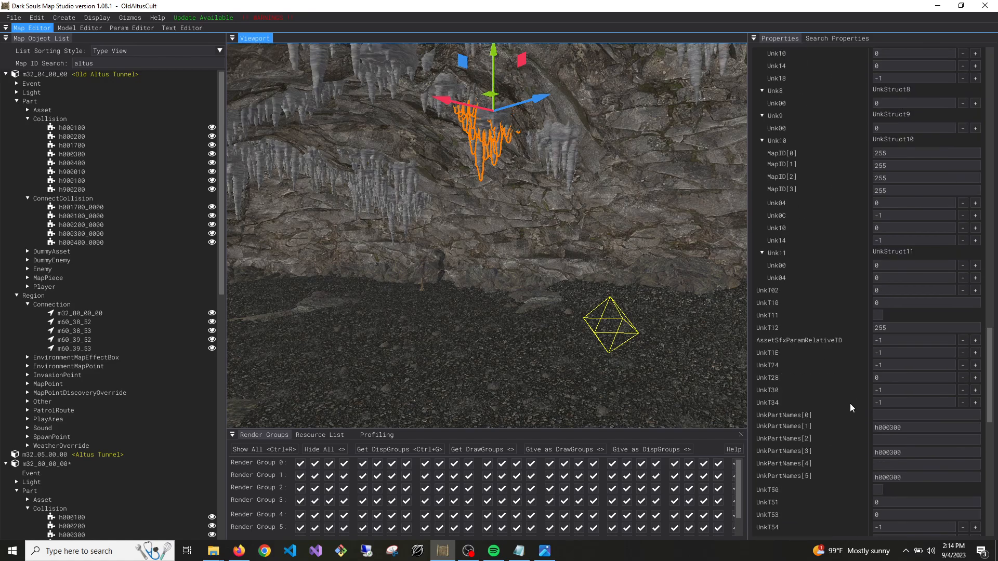
click(505, 364)
right_drag(450, 390, 671, 390)
mouse_move(413, 330)
right_down()
mouse_move(333, 332)
mouse_move(364, 354)
mouse_move(413, 330)
right_up()
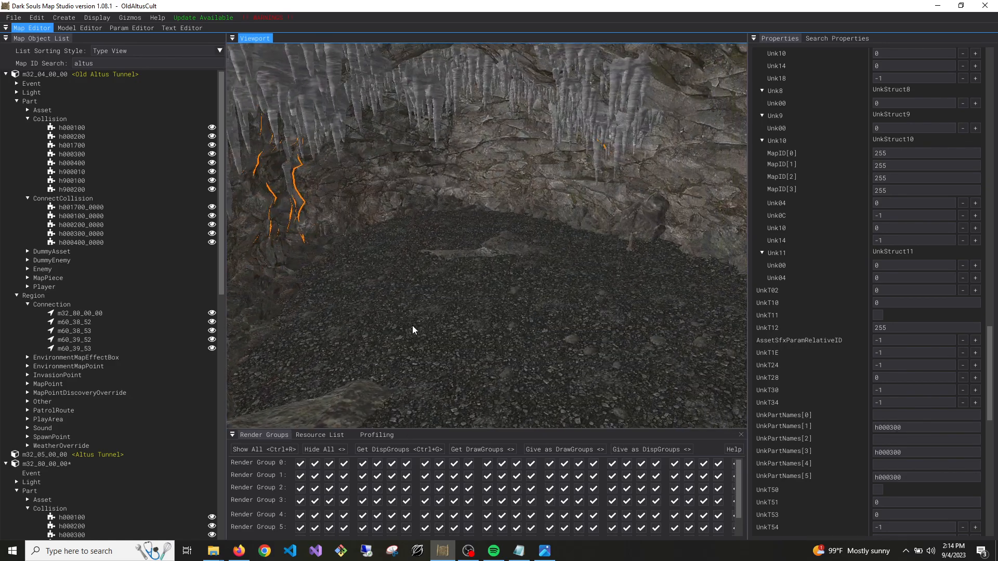
click(467, 263)
right_drag(579, 292, 577, 333)
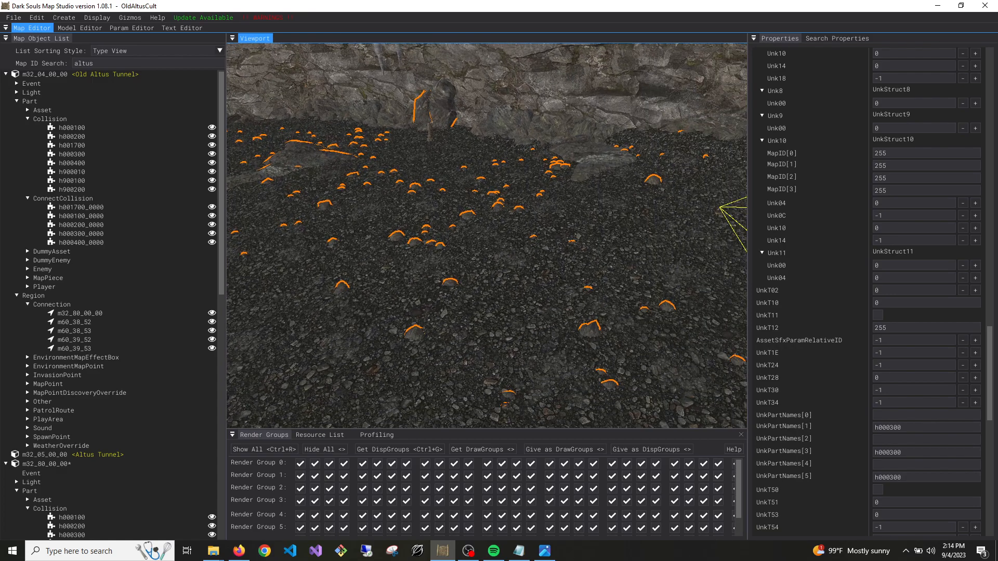
Change the m32_80_00_00 ConnectCollision's CollisionName to h000300 and rename it h000300_0000
scroll(120, 266, down, 5)
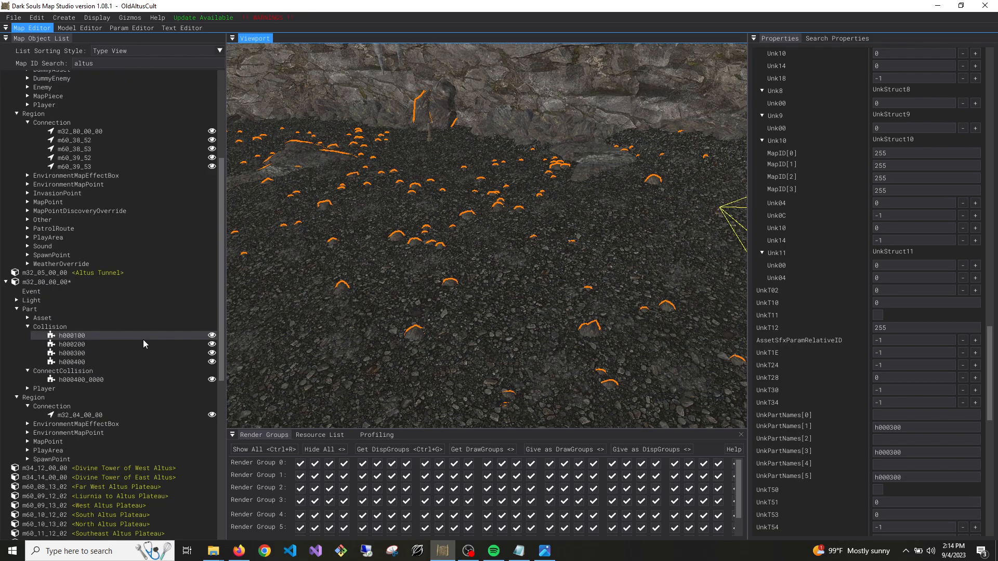
click(83, 380)
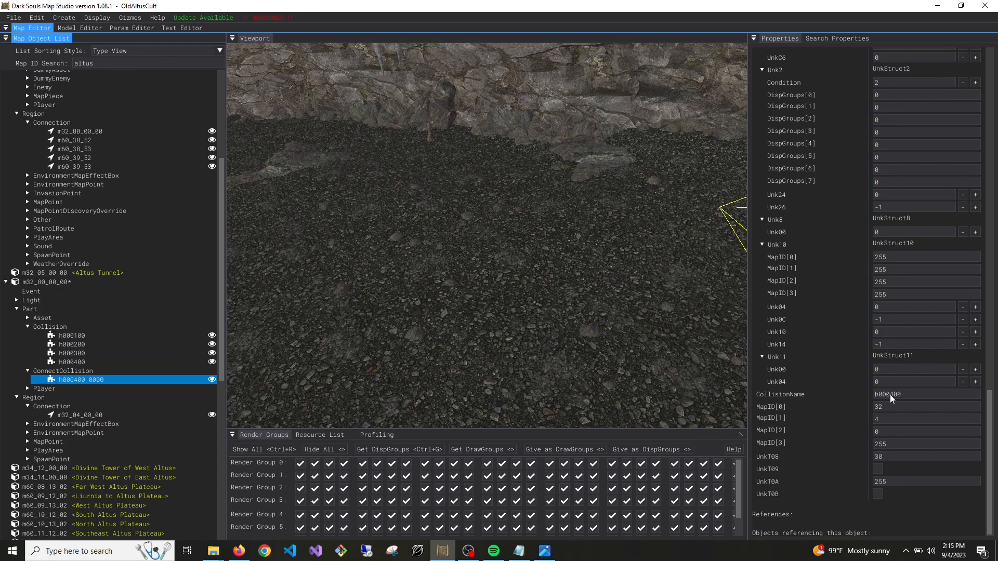
click(894, 395)
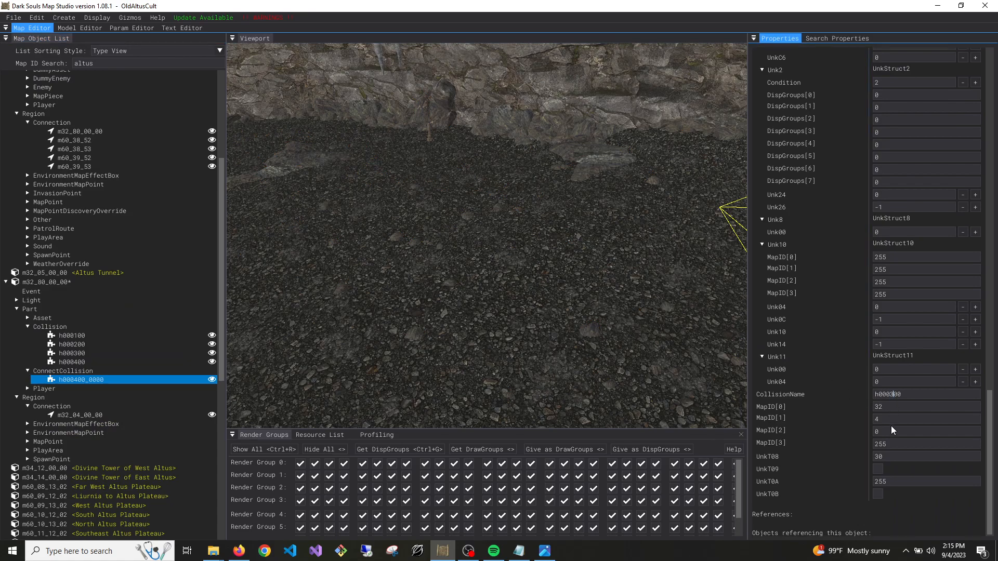
scroll(900, 435, up, 15)
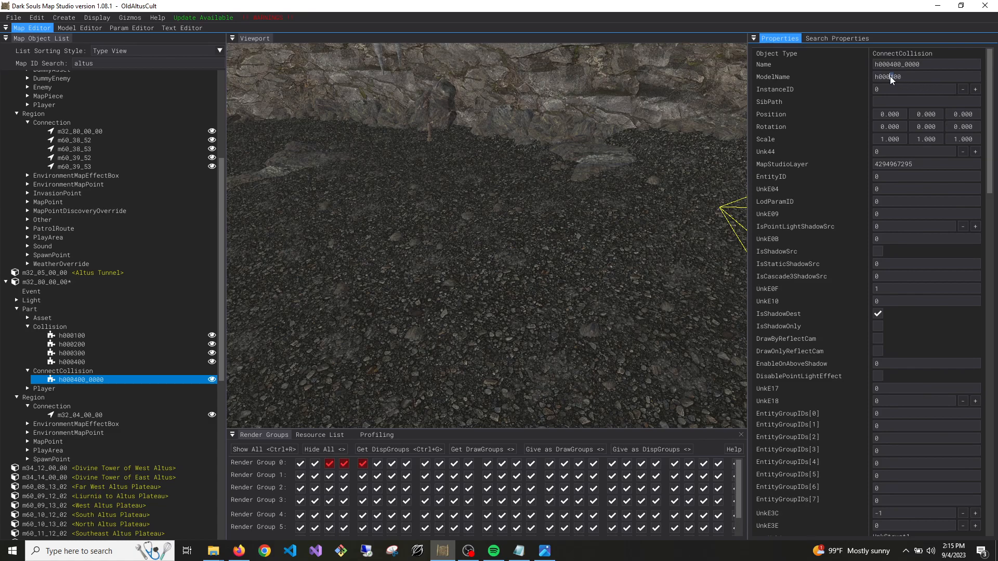
click(893, 64)
key(BackSpace)
text(3)
Set DisplayGroups[0] of the h000300 collision in m32_80_00_00 to 0 and review its remaining properties
click(78, 353)
scroll(946, 323, down, 10)
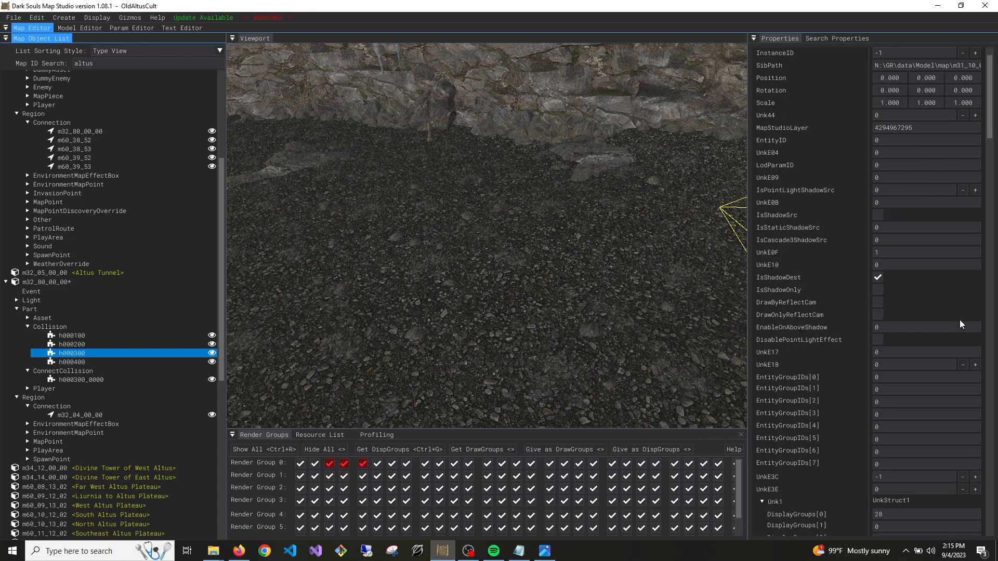
drag(885, 151, 827, 151)
text(0)
scroll(892, 338, down, 12)
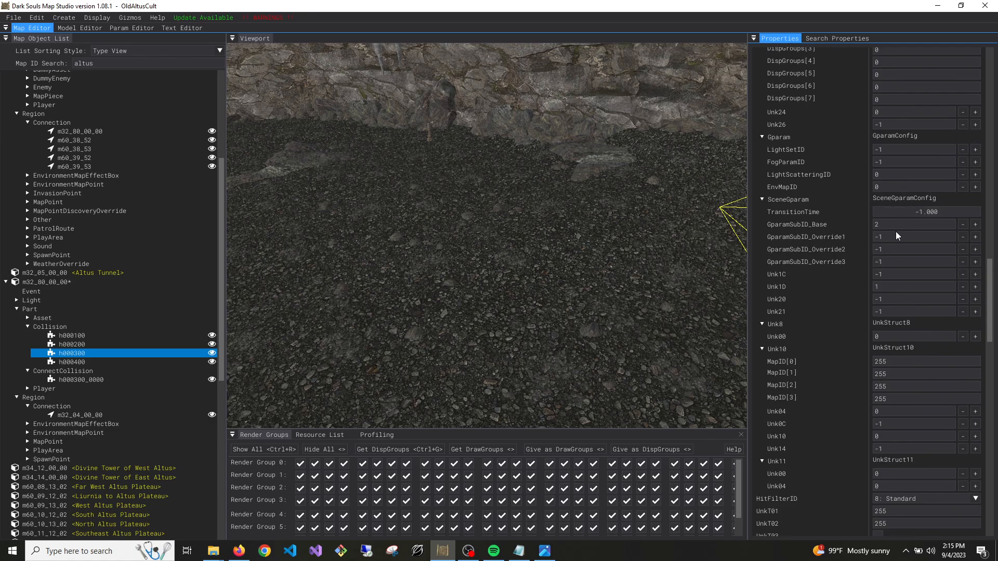
scroll(897, 237, up, 5)
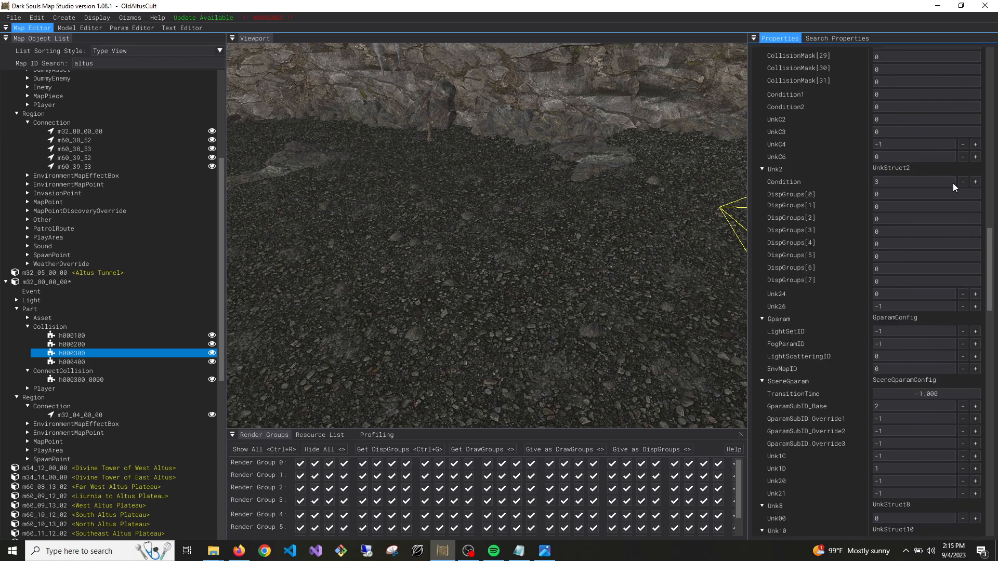
scroll(923, 254, down, 12)
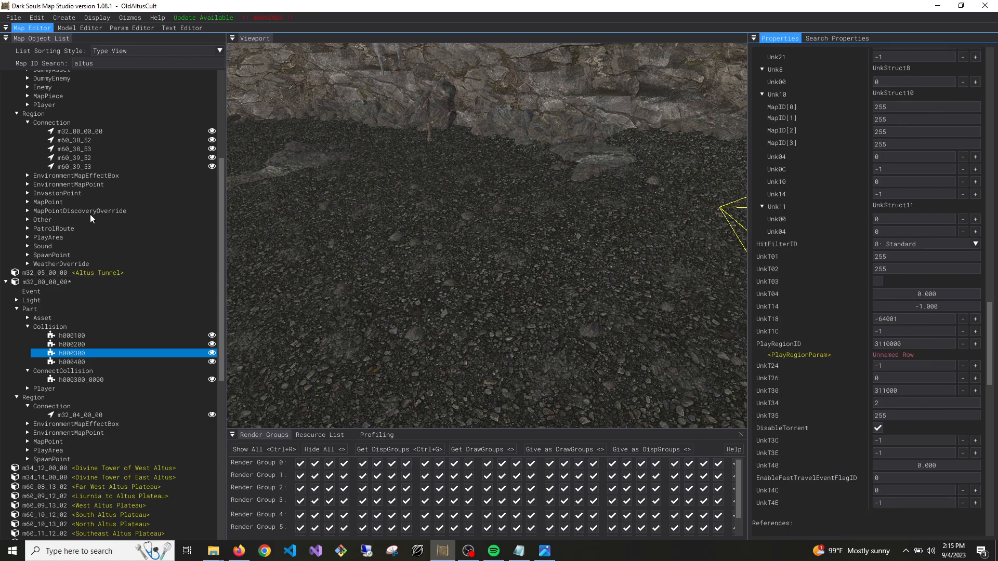
Copy the UnkT18 value -63000 from Old Altus Tunnel's h001700 collision to the h000300 collision in m32_80_00_00
scroll(99, 182, up, 5)
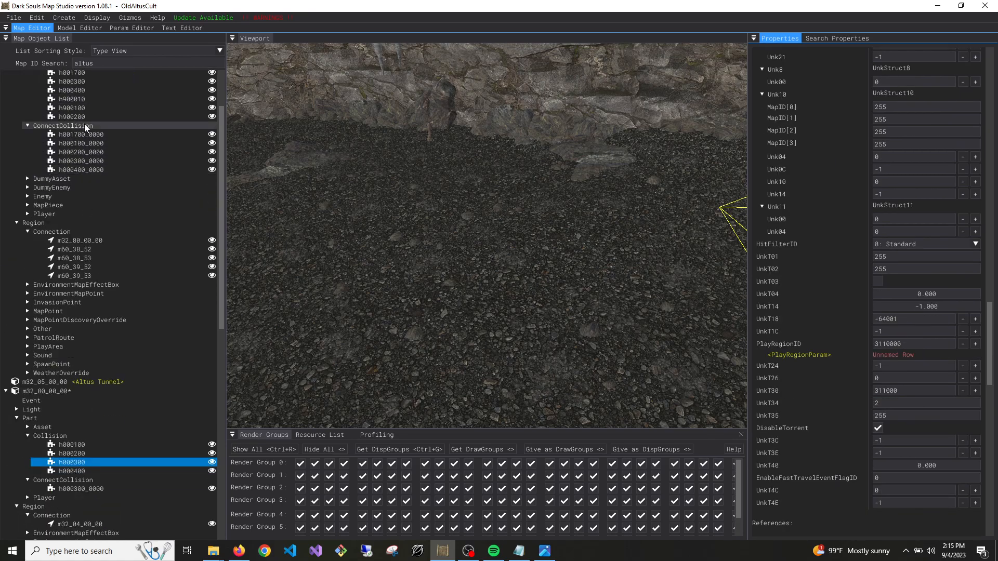
scroll(82, 132, up, 2)
click(78, 109)
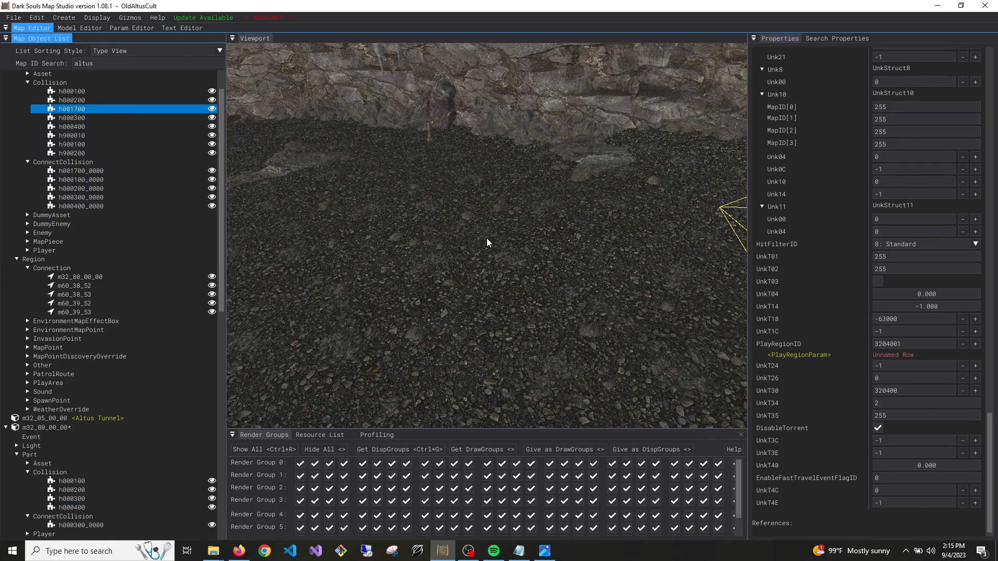
click(918, 319)
key(ctrl+c)
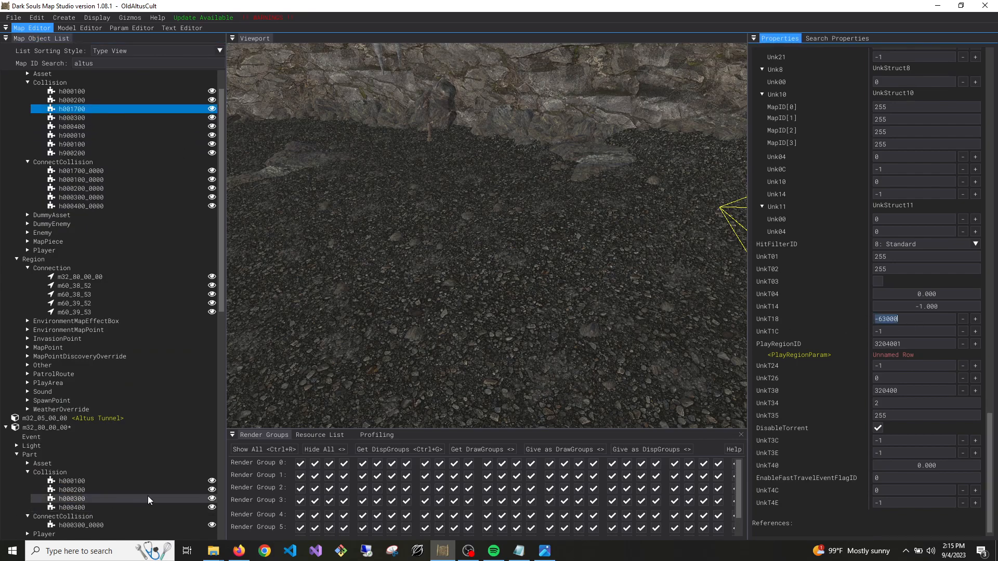
click(96, 503)
click(904, 318)
key(ctrl+v)
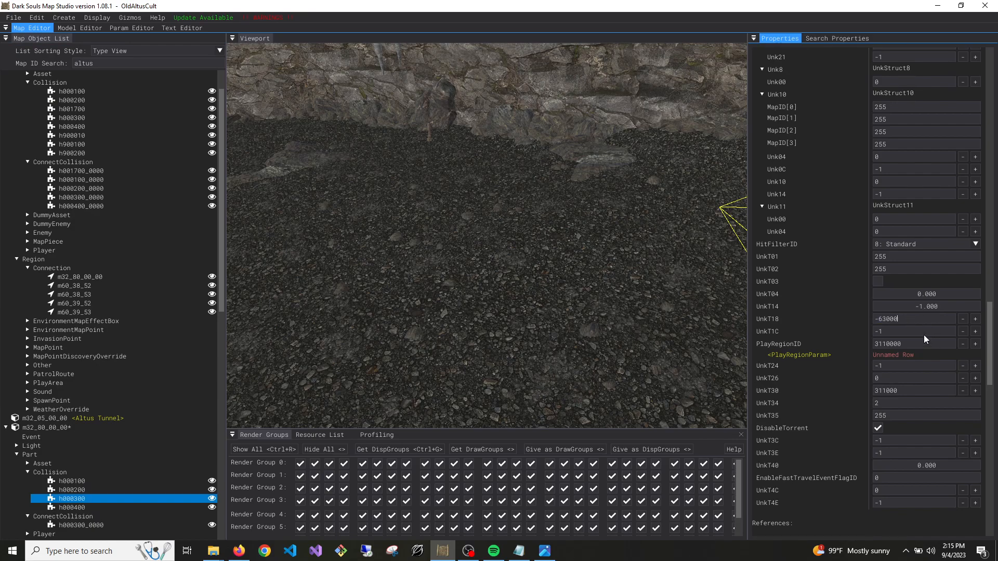
Copy the PlayRegionID 3204001 from Old Altus Tunnel's h001700 collision to the custom map's h000300 collision
click(83, 109)
click(918, 346)
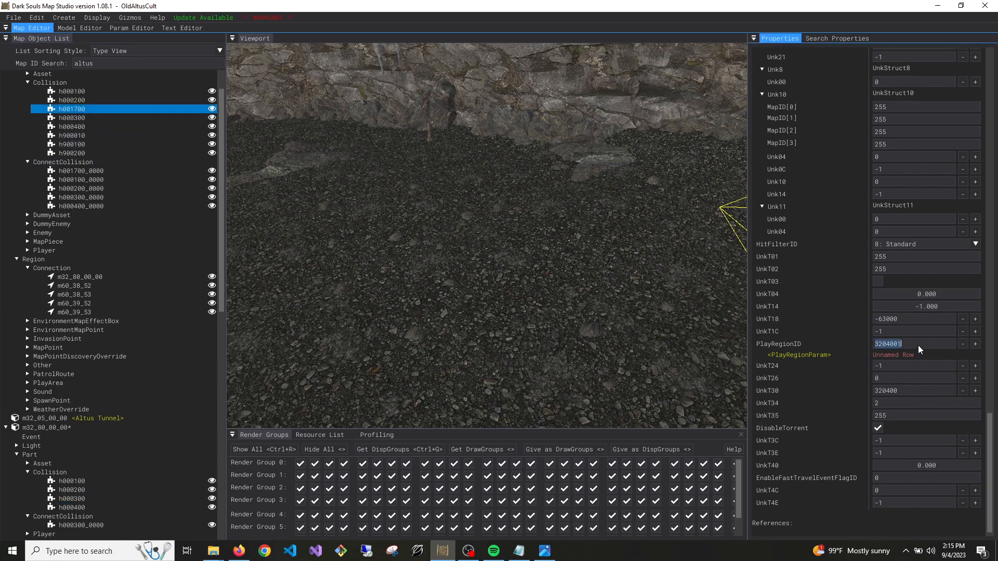
click(73, 499)
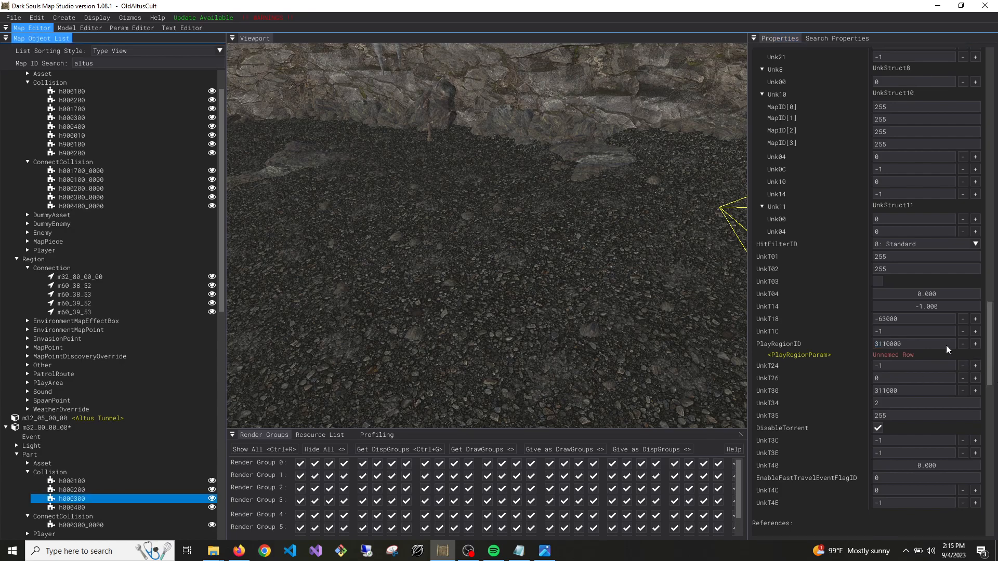
click(916, 345)
Copy the UnkT30 value 320400 from Old Altus Tunnel's h000300 collision to the h000300 collision in m32_80_00_00
click(96, 118)
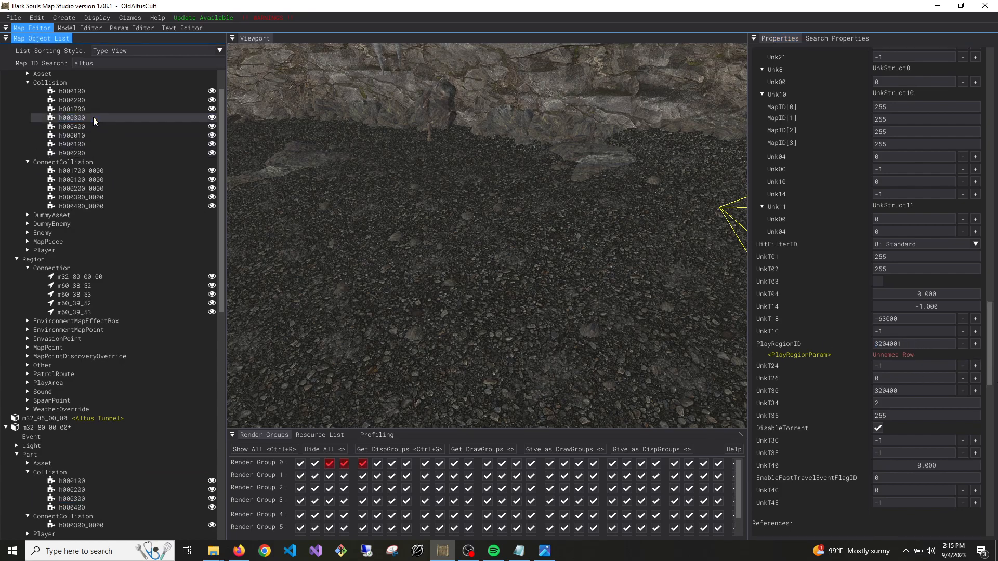
click(911, 392)
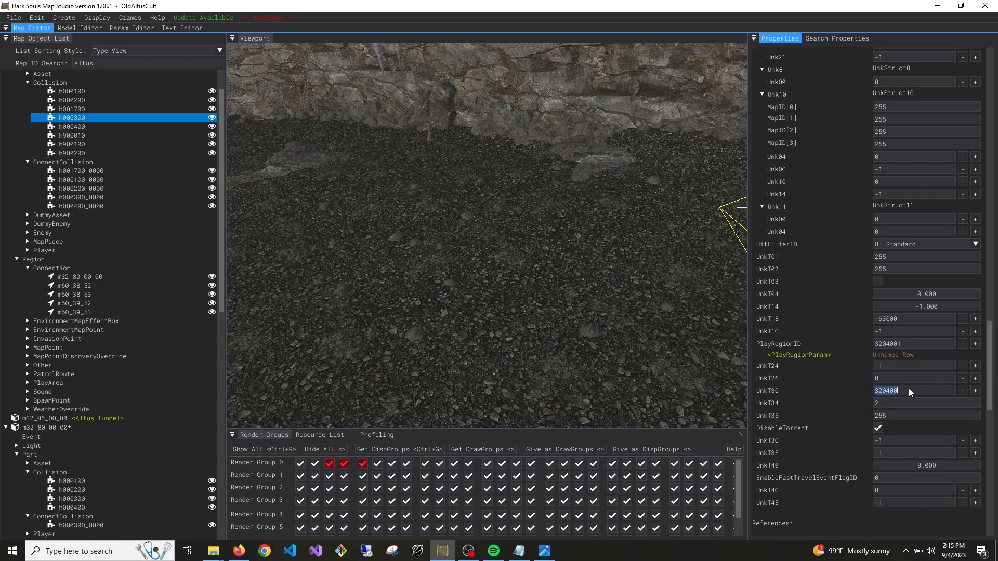
click(81, 499)
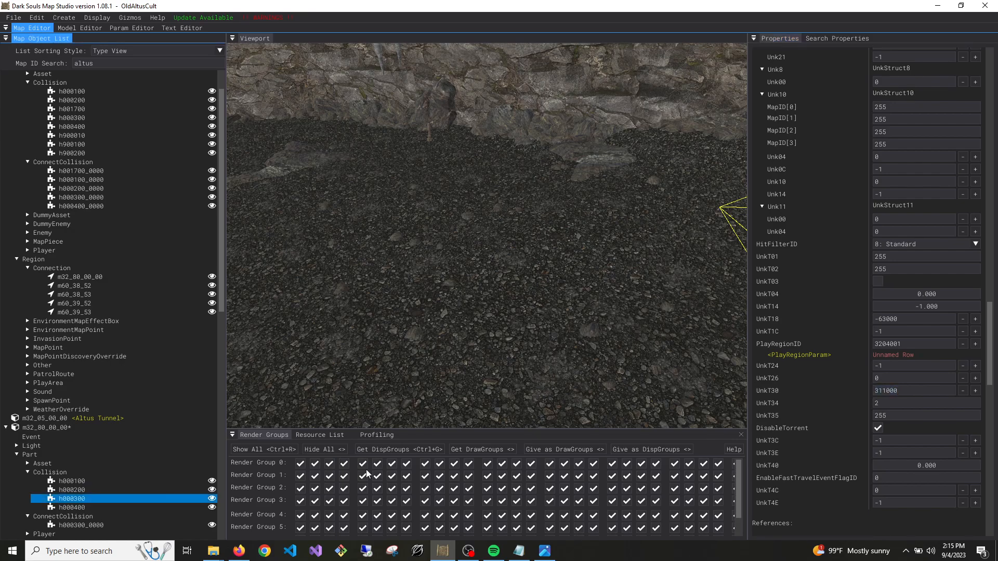
click(930, 396)
scroll(926, 415, up, 10)
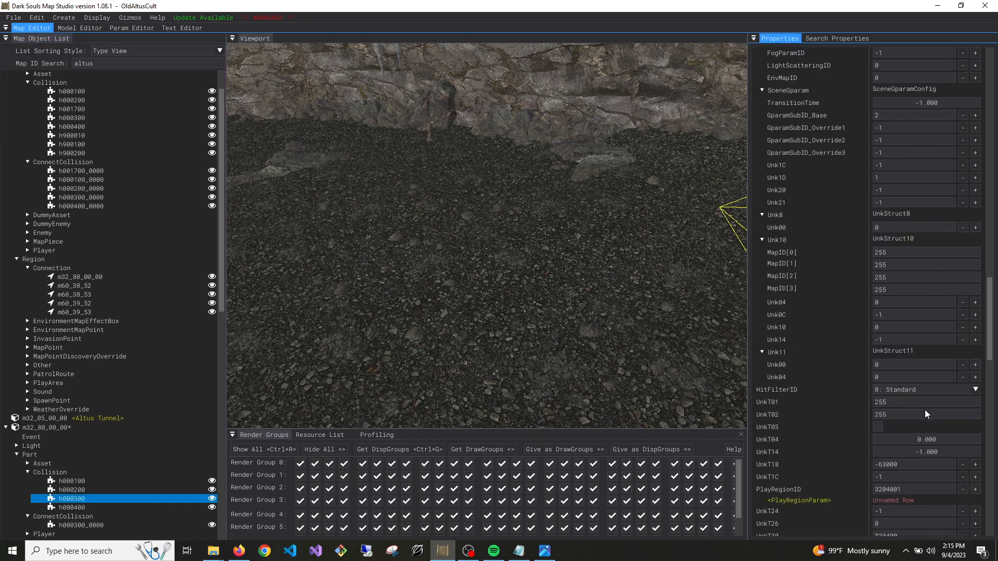
Save the edited custom map m32_80_00_00
scroll(926, 415, up, 15)
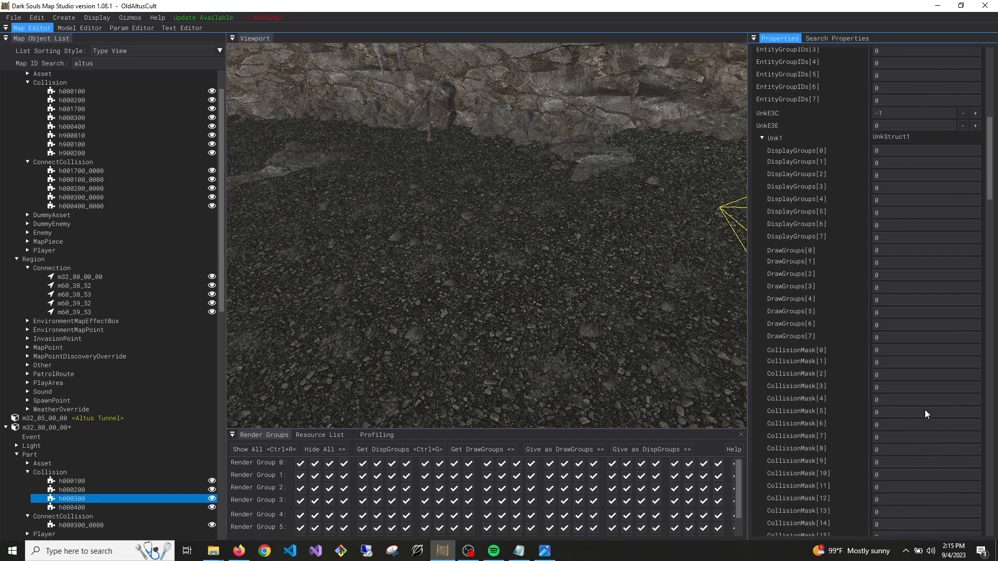
scroll(887, 414, up, 10)
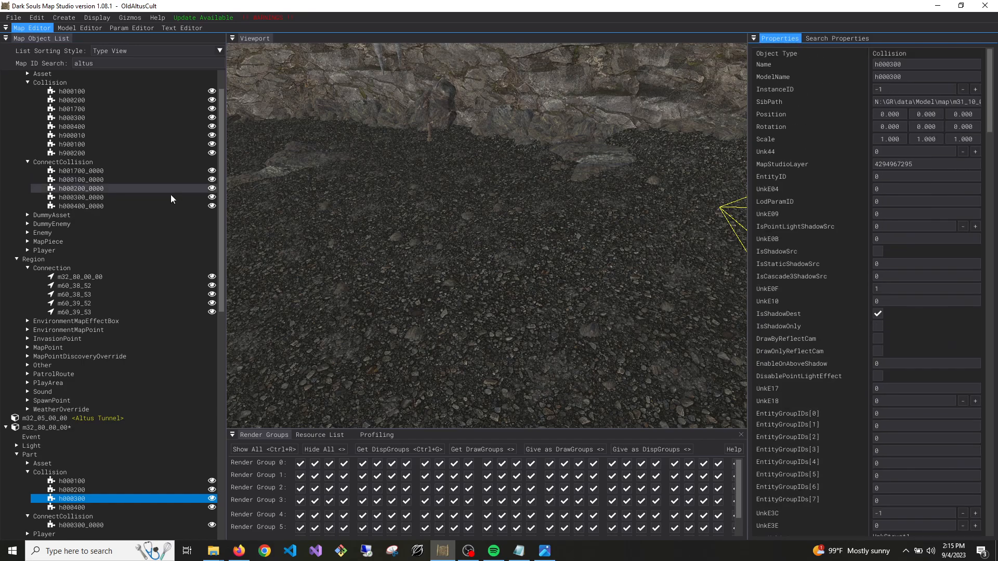
right_click(47, 426)
click(61, 435)
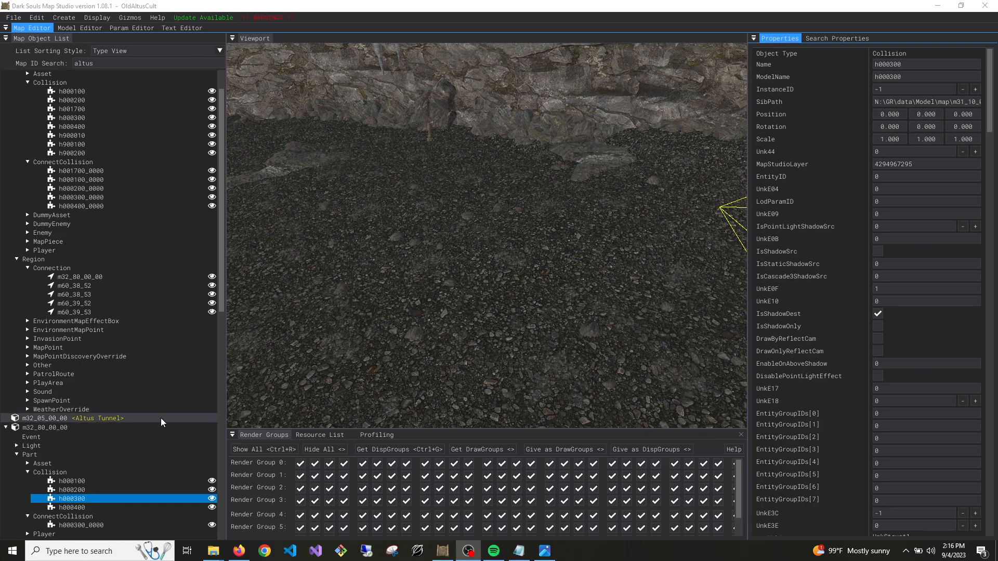
Review the properties of the h000300 collision and the h000300_0000 ConnectCollision in m32_80_00_00, including its CollisionName and MapID values
click(511, 284)
mouse_move(489, 295)
right_down()
mouse_move(603, 249)
mouse_move(723, 288)
mouse_move(486, 292)
right_up()
key(w)
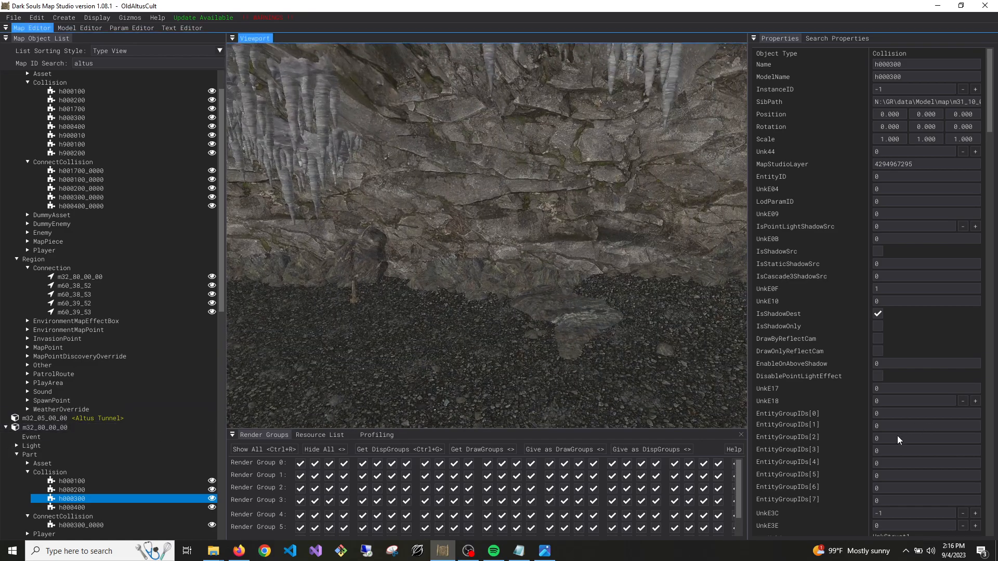
scroll(891, 460, down, 10)
scroll(891, 460, down, 15)
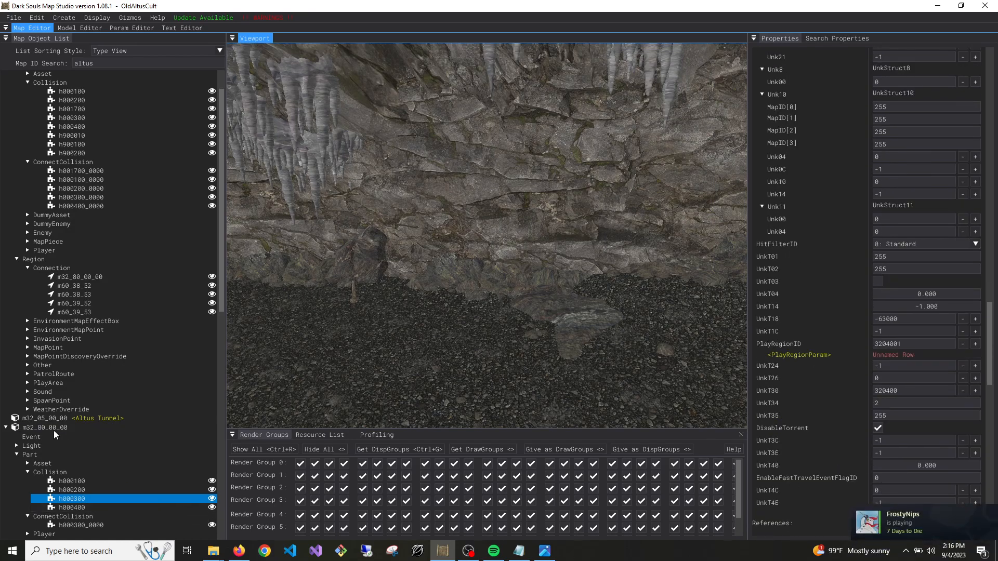
scroll(91, 425, up, 2)
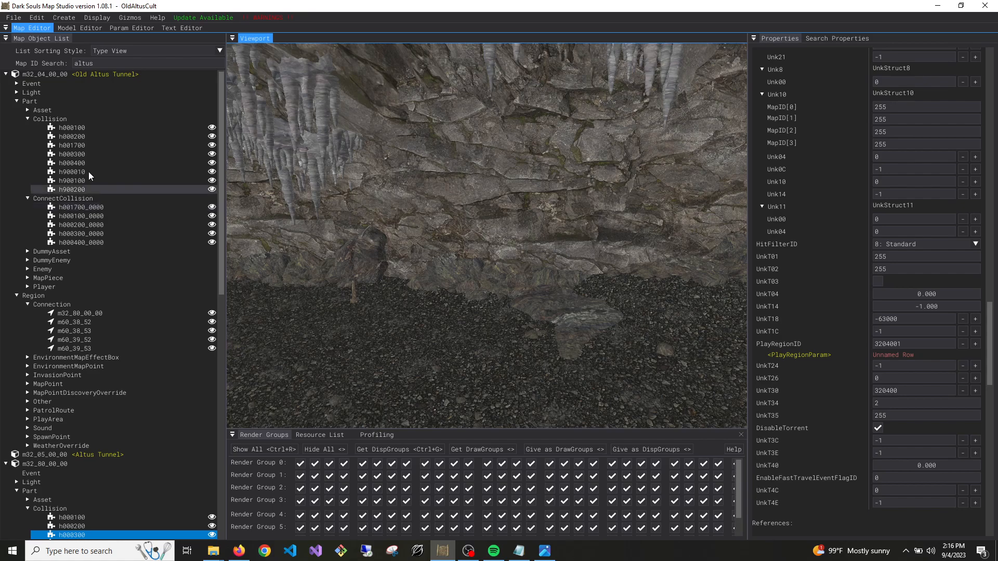
scroll(92, 473, down, 5)
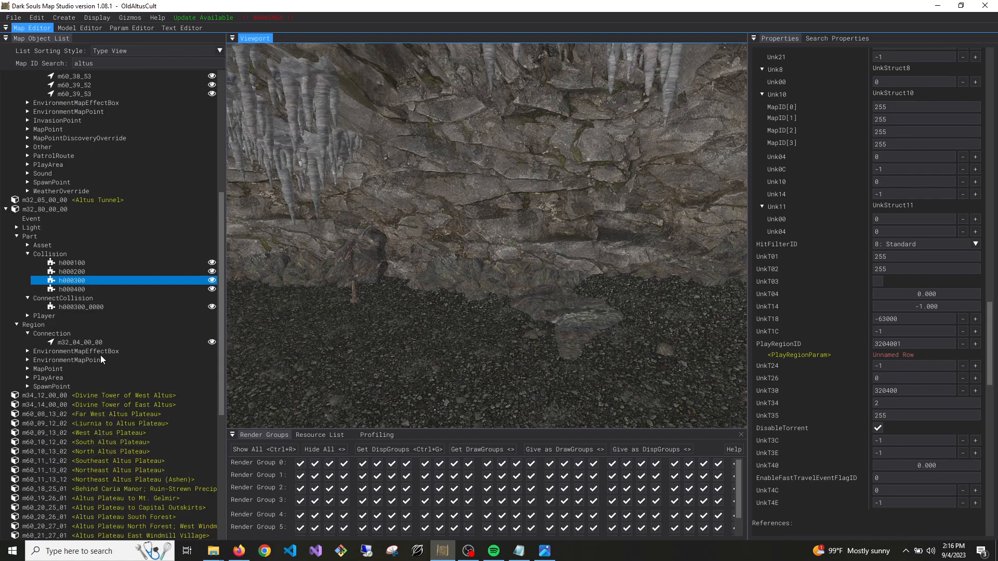
click(78, 307)
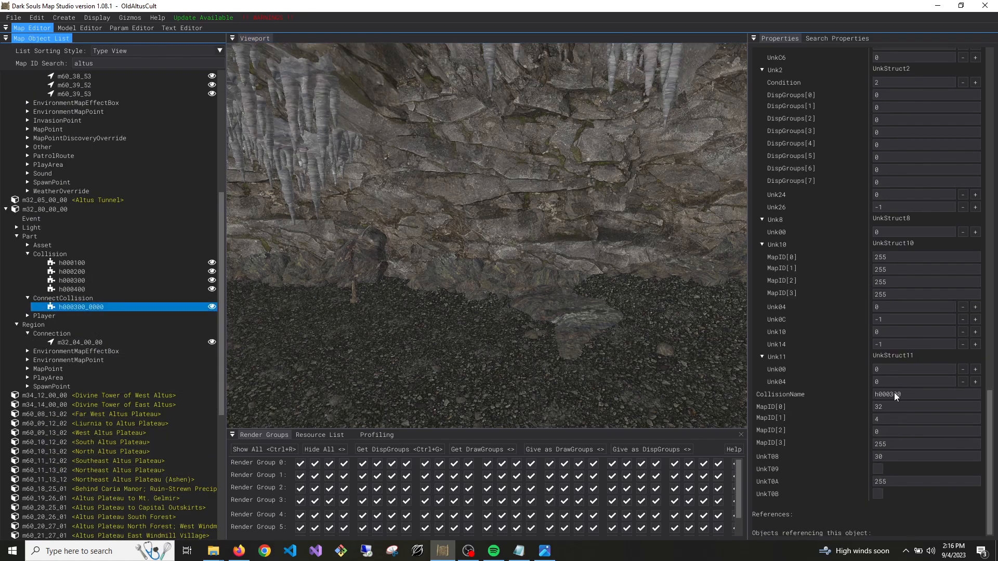
scroll(919, 406, up, 15)
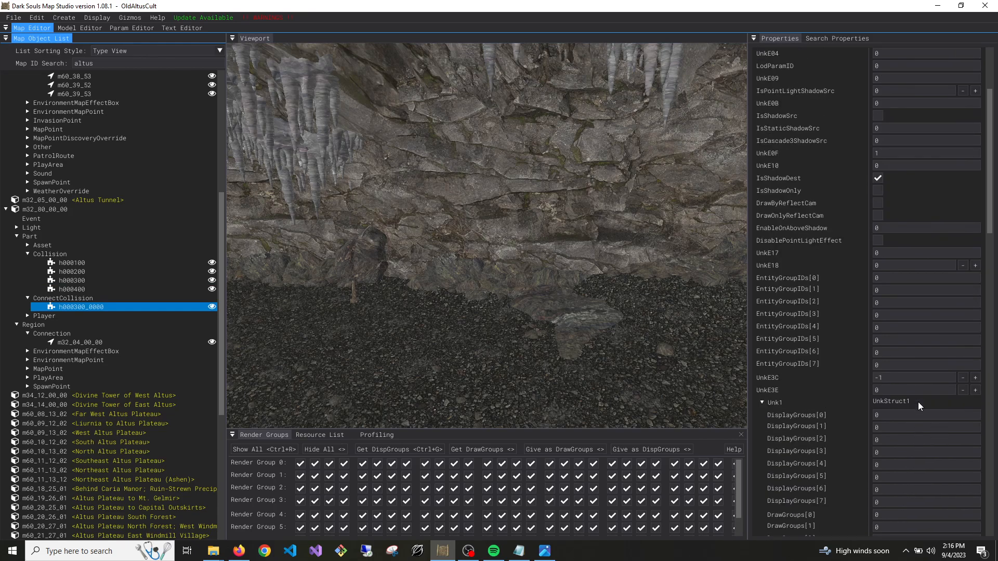
scroll(919, 406, up, 2)
scroll(216, 253, up, 5)
scroll(101, 370, up, 2)
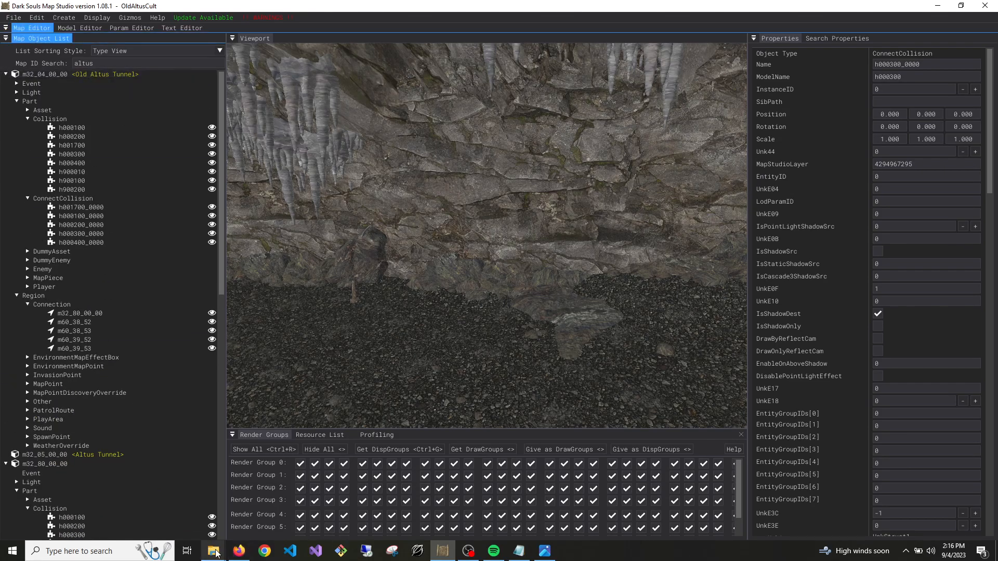
Switch to File Explorer, go up to the inner ME2 folder and launch Elden Ring with its batch file
mouse_move(213, 552)
mouse_move(348, 517)
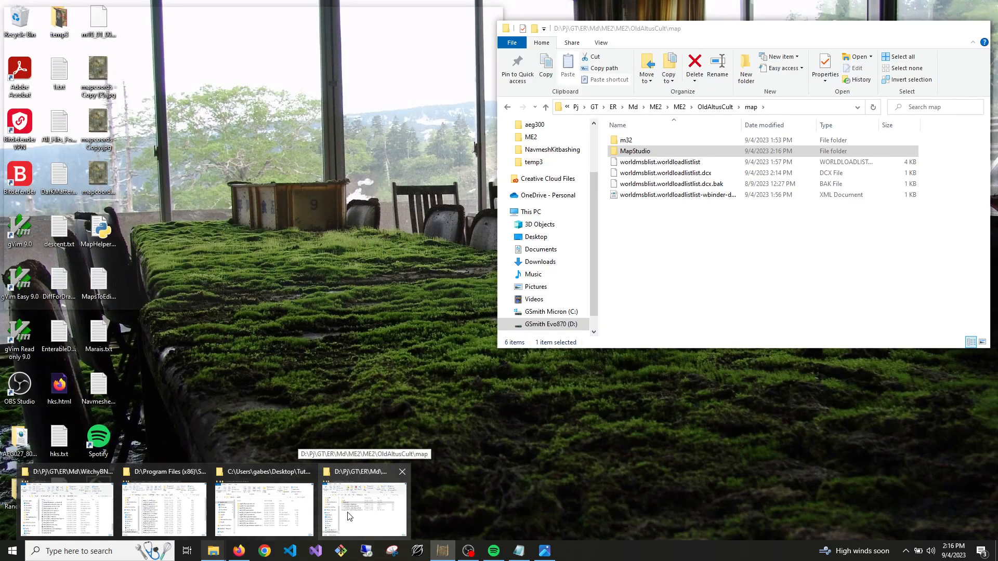
click(348, 516)
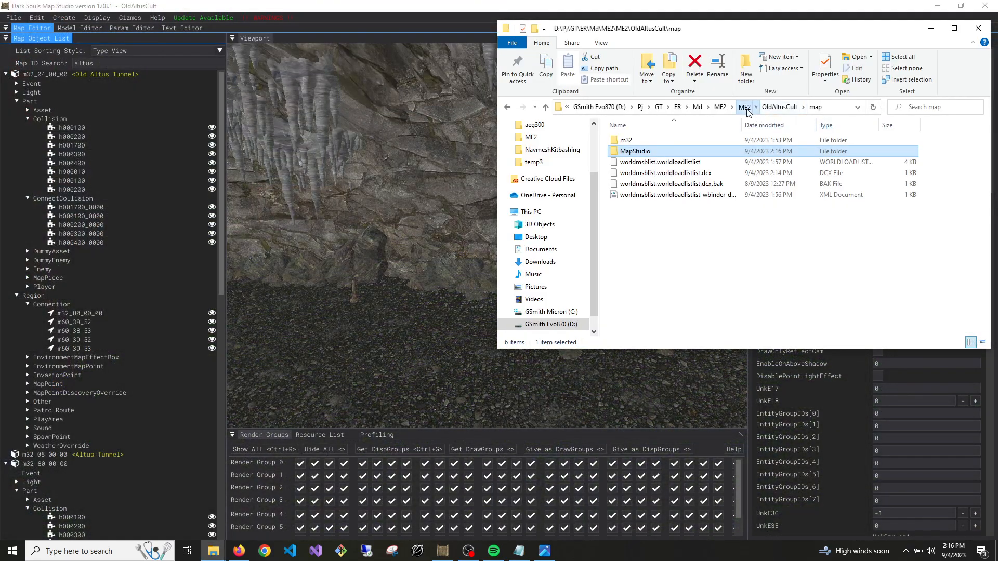
click(777, 107)
scroll(773, 307, down, 5)
double_click(706, 284)
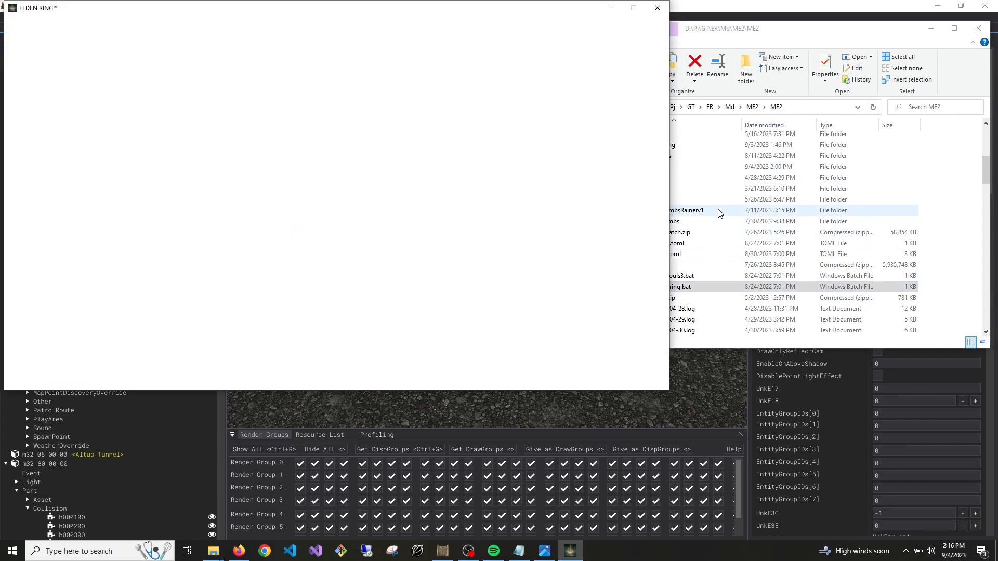
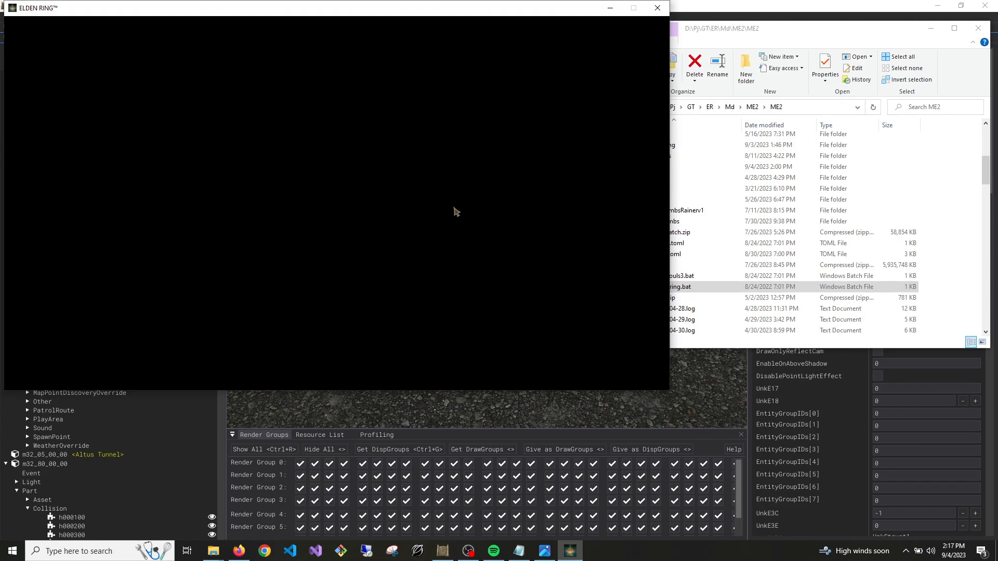
Load the saved game in Elden Ring and walk through Old Altus Tunnel to check the custom cave connection
click(960, 267)
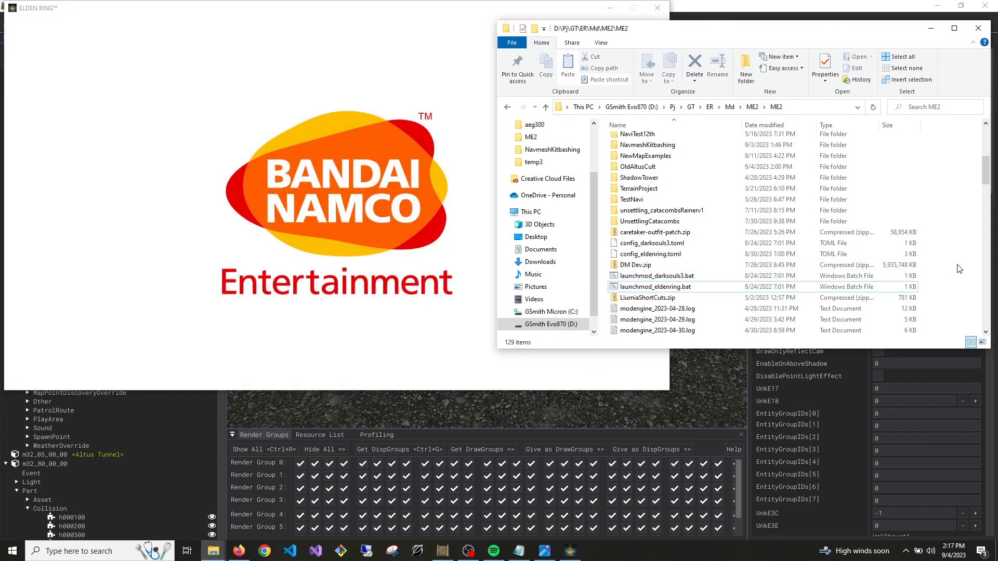
click(467, 253)
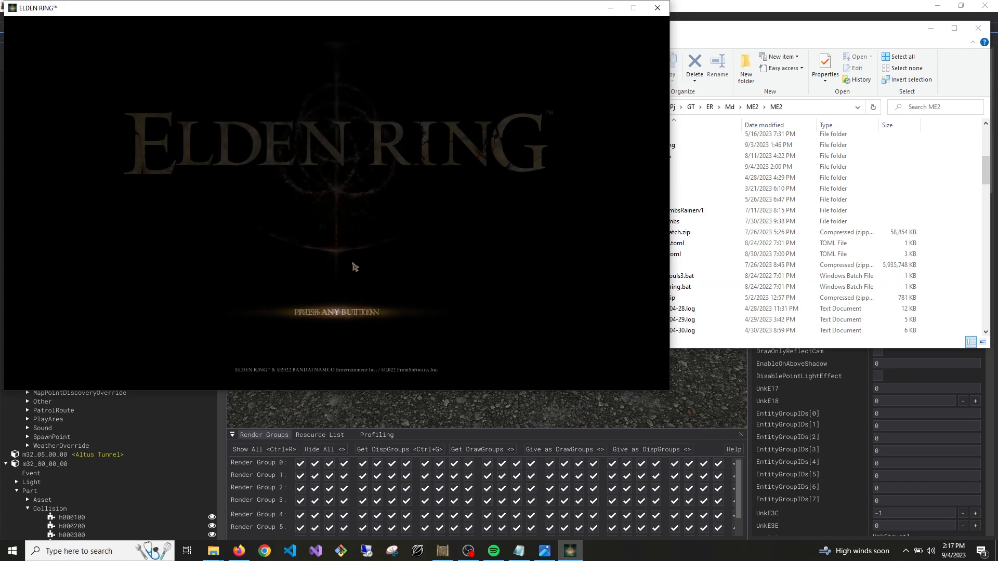
click(342, 303)
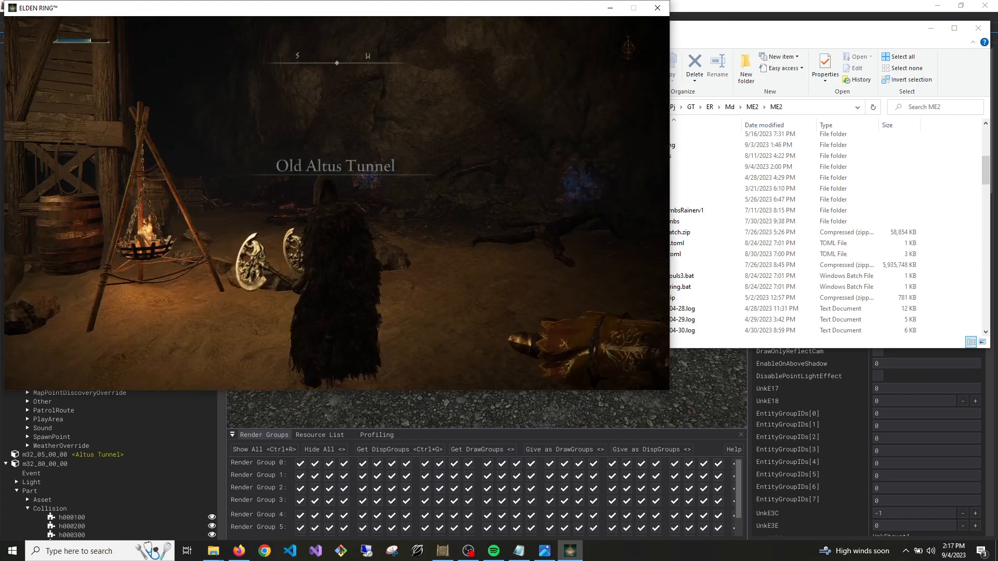
key(w)
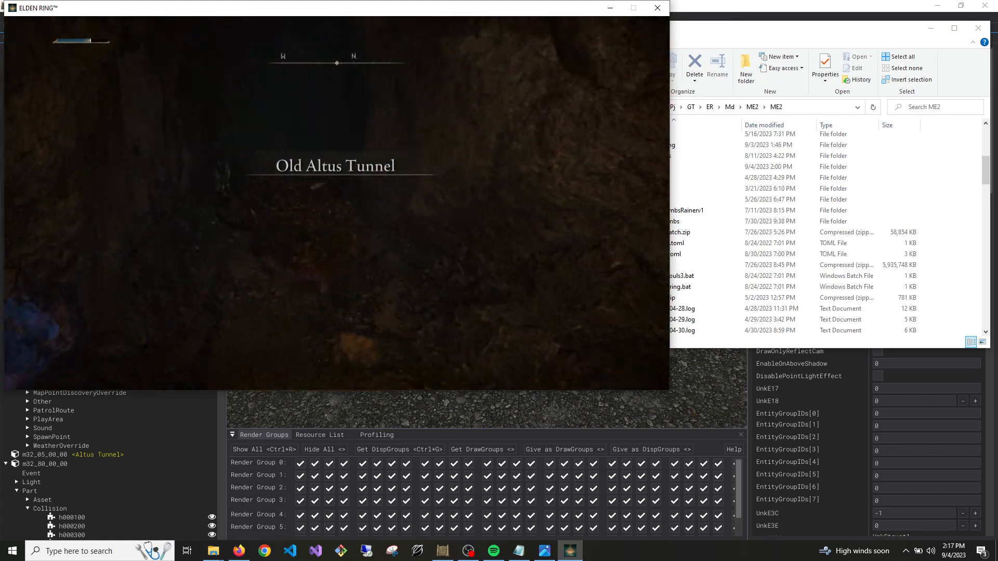
key(w)
key(w)
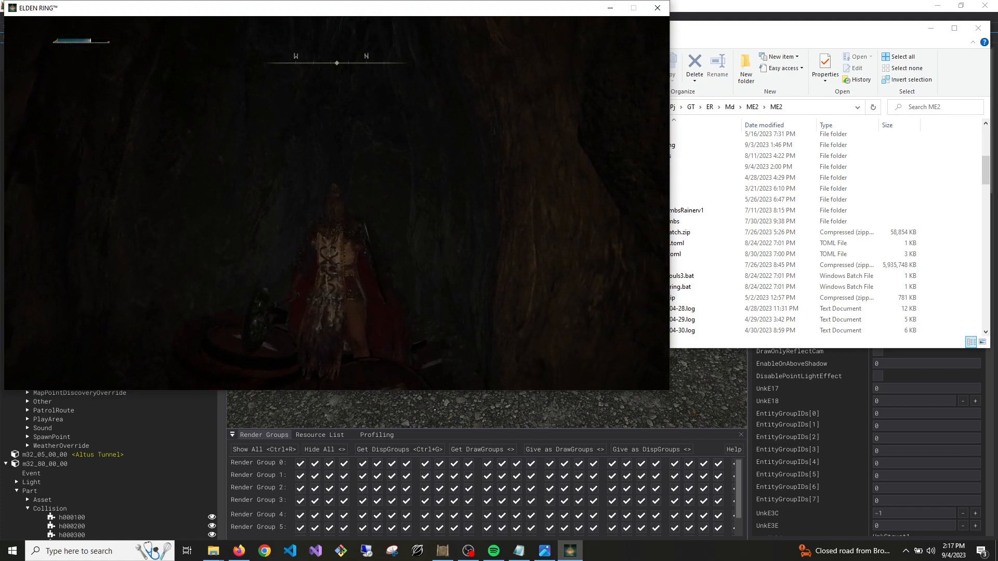
Save and exit Elden Ring to the desktop
key(Escape)
click(68, 305)
click(398, 83)
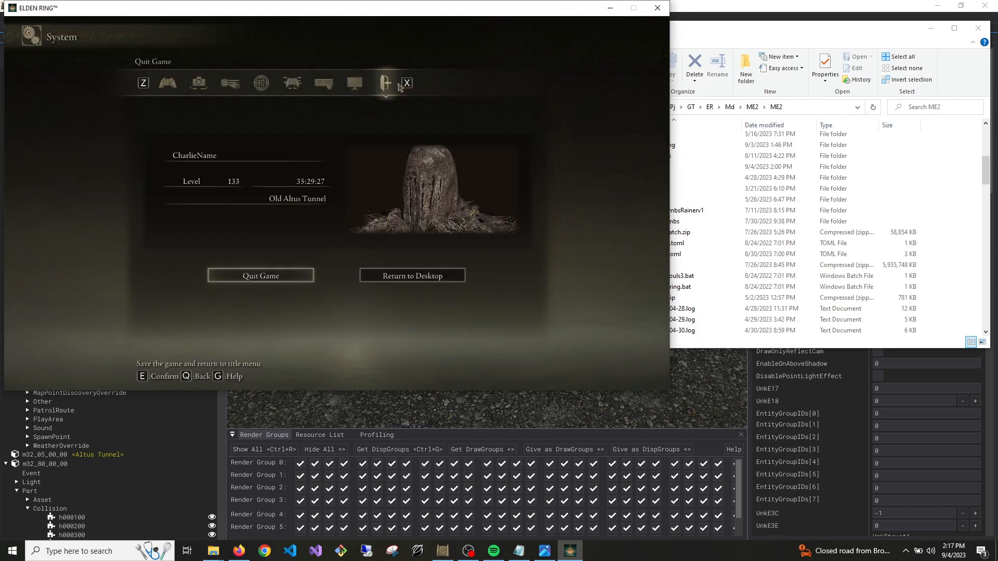
click(425, 272)
click(297, 214)
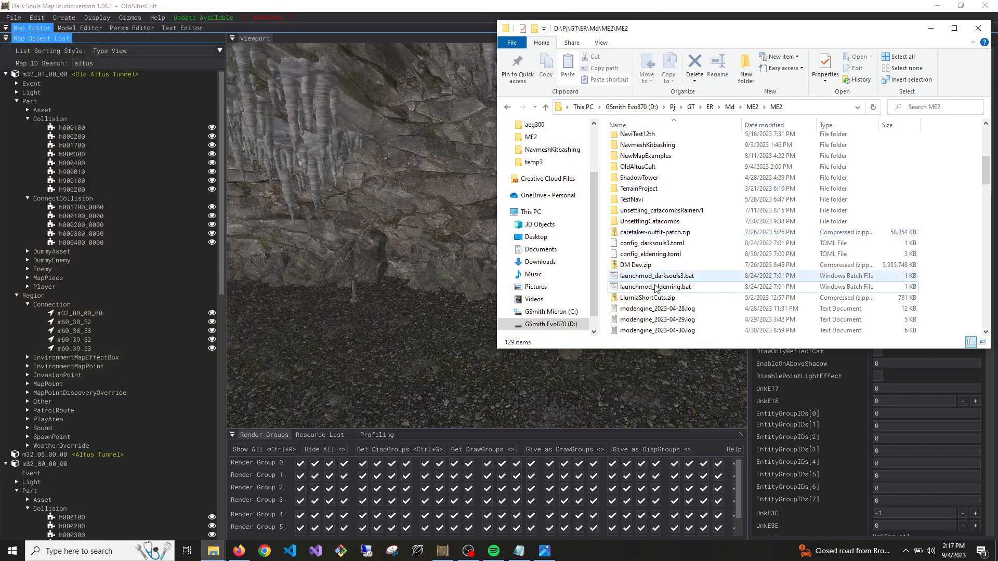
Open config_eldenring.toml from the ME2 folder in Visual Studio Code
scroll(657, 283, up, 1)
scroll(661, 265, down, 1)
click(662, 256)
right_click(662, 255)
click(699, 269)
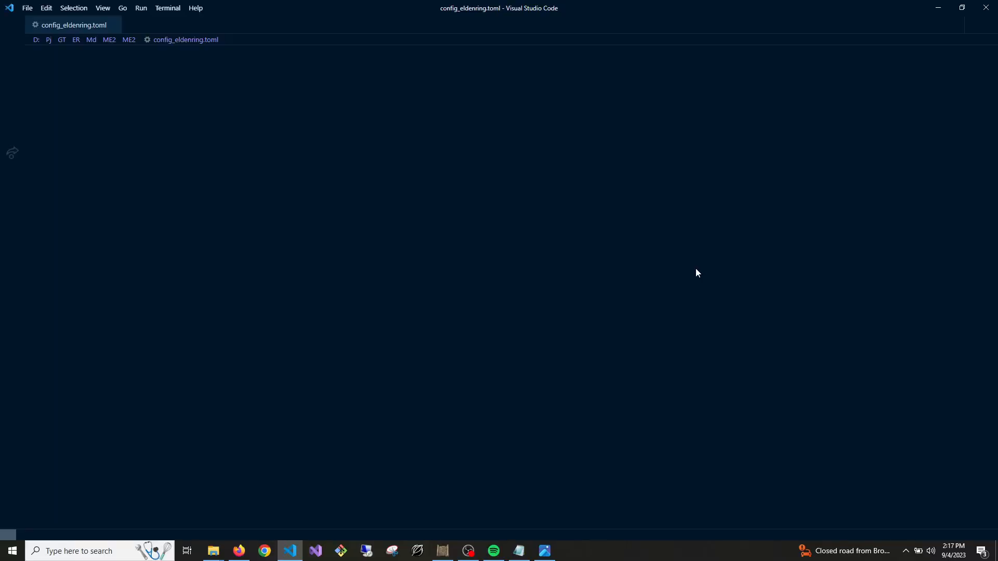
Set the default mod's path to "OldAltusCult", save config_eldenring.toml and close the editor
drag(321, 350, 249, 353)
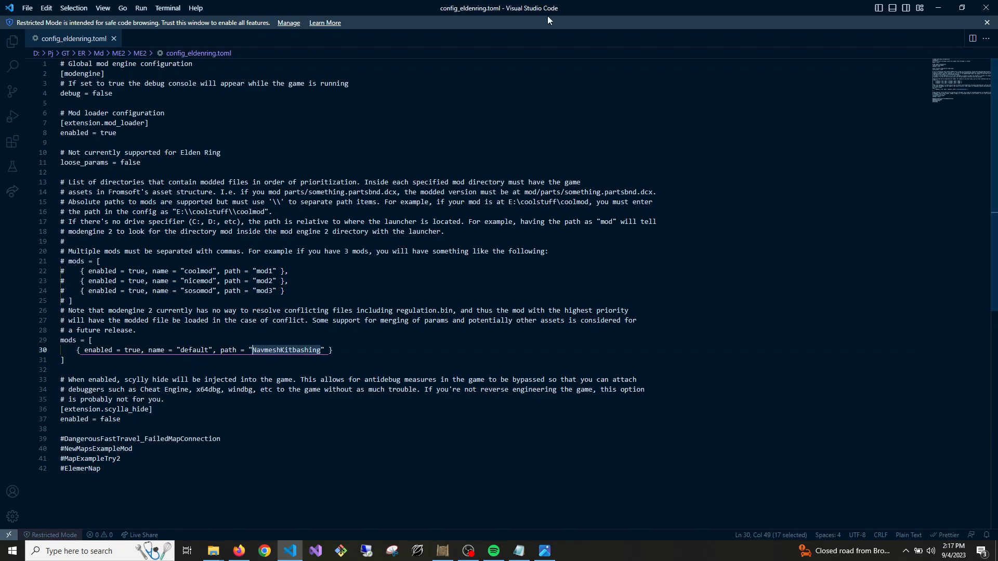
drag(558, 8, 236, 232)
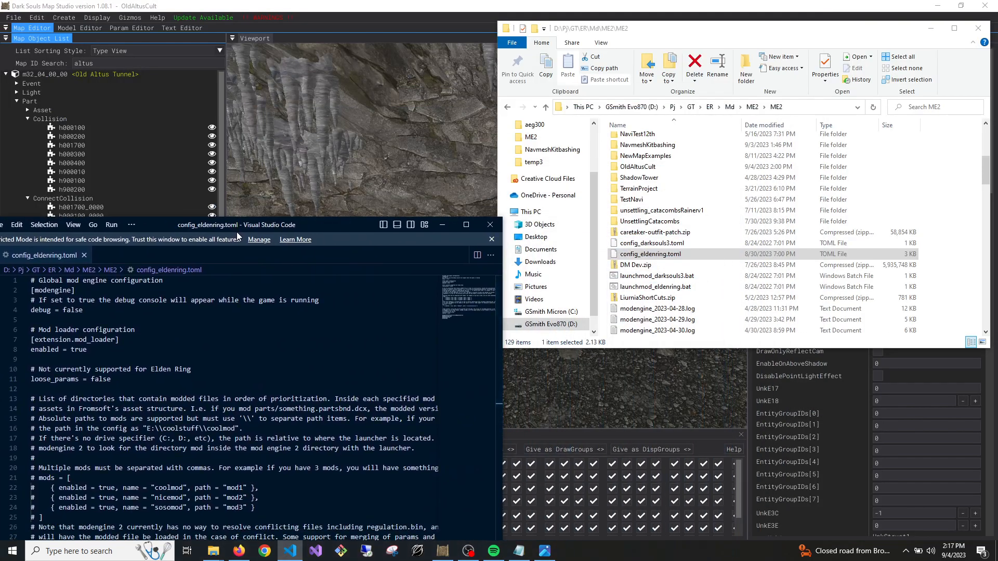
double_click(236, 224)
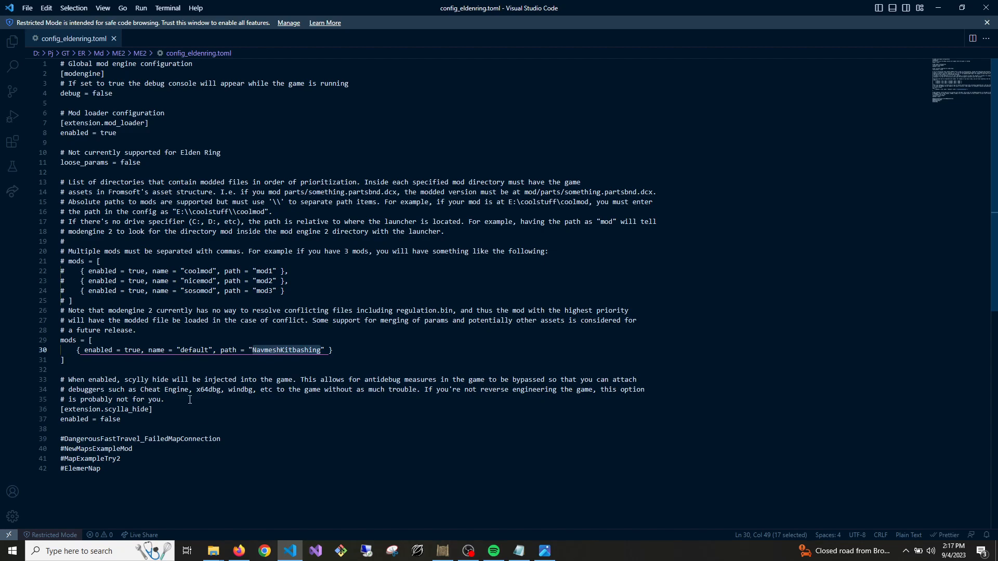
text(OldAl)
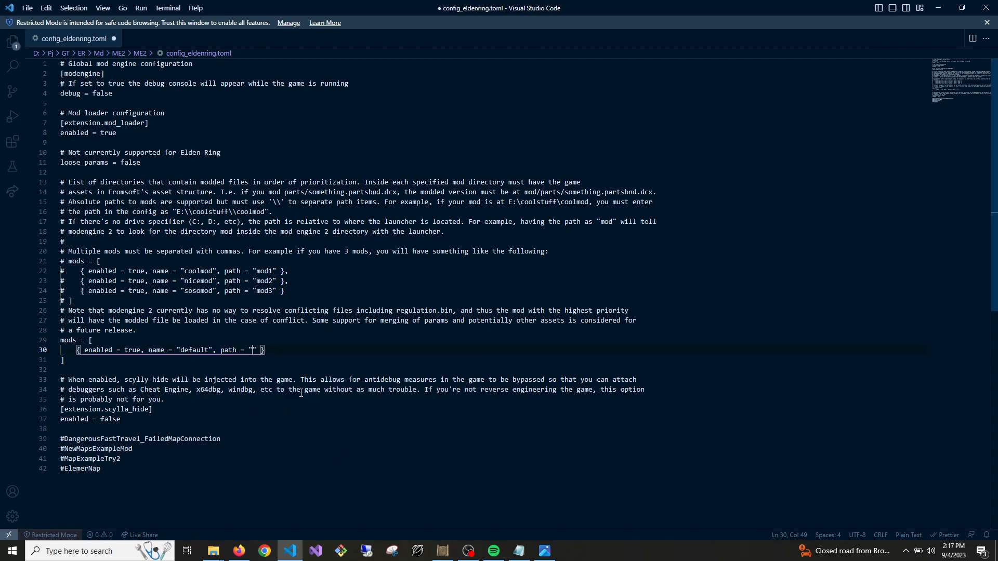
text(tusCult)
key(ctrl+s)
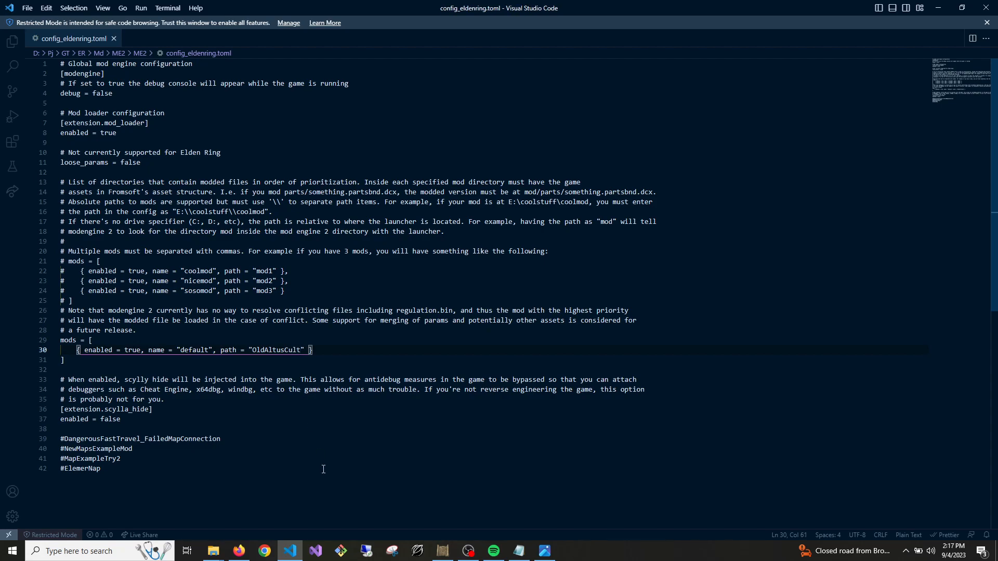
click(987, 7)
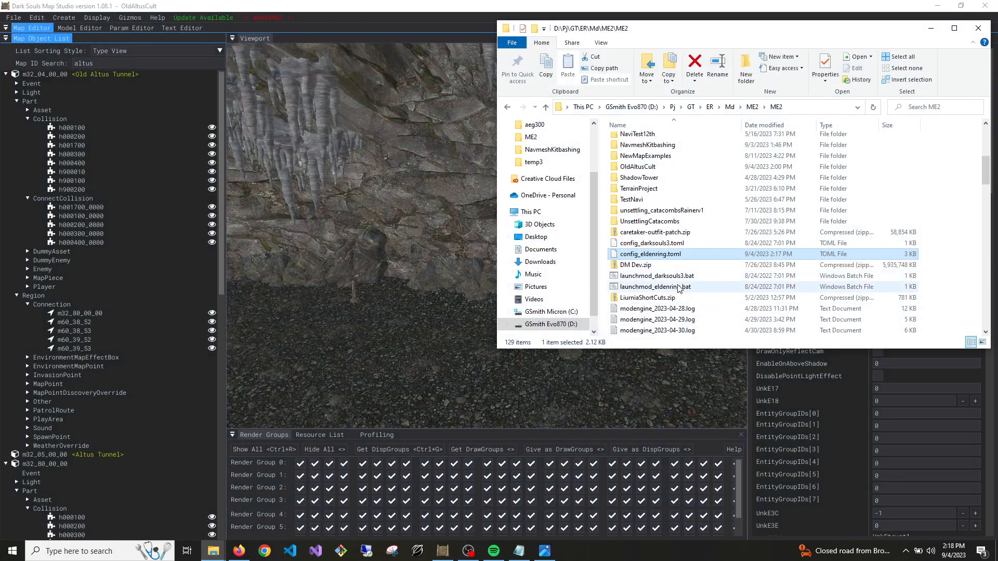
Launch Elden Ring again with launchmod_eldenring.bat and load the saved game
click(677, 288)
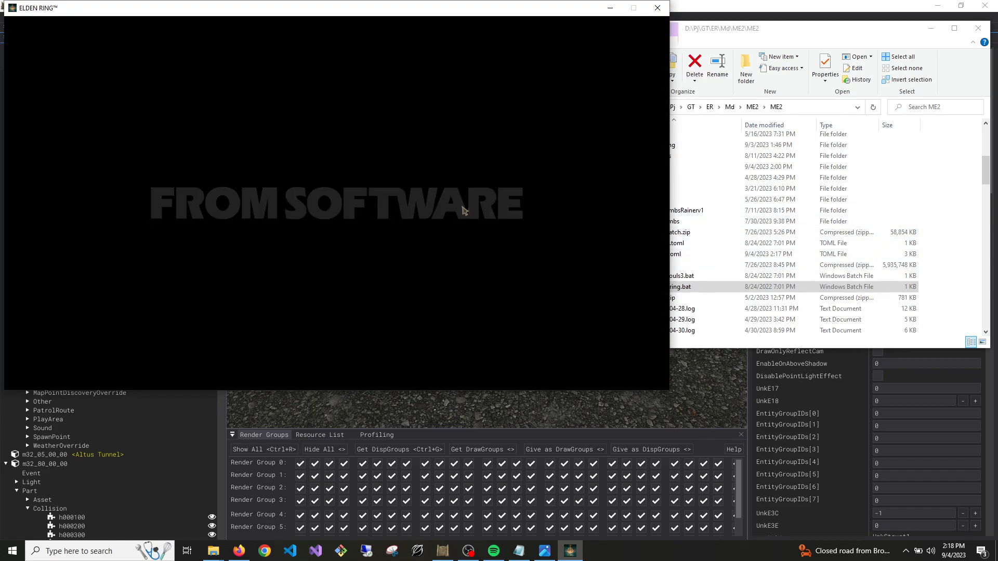
click(391, 239)
click(348, 291)
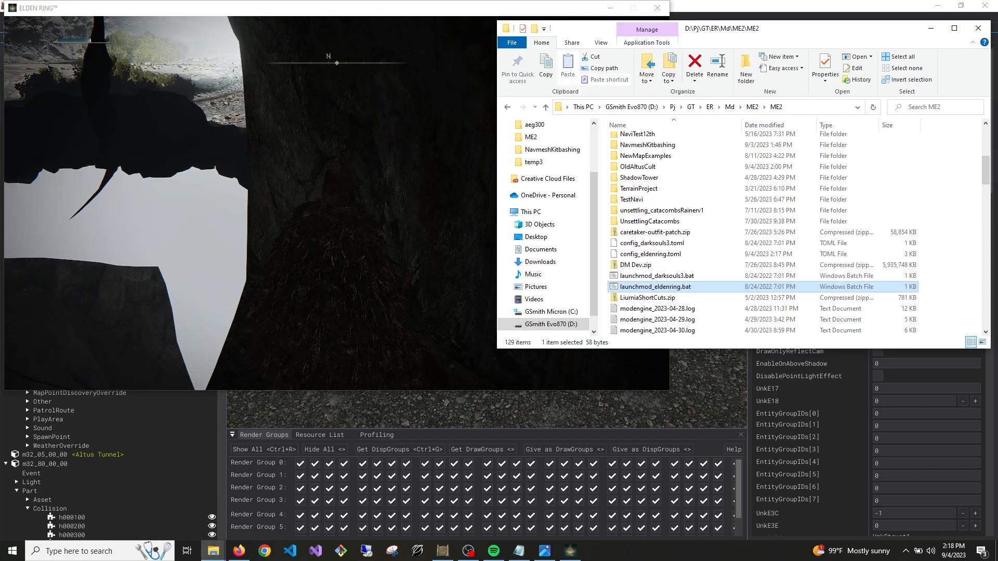
Switch to Dark Souls Map Studio and examine the layout of the m32_80_00_00 cave passages from outside
click(169, 489)
right_drag(286, 203, 364, 276)
key(s)
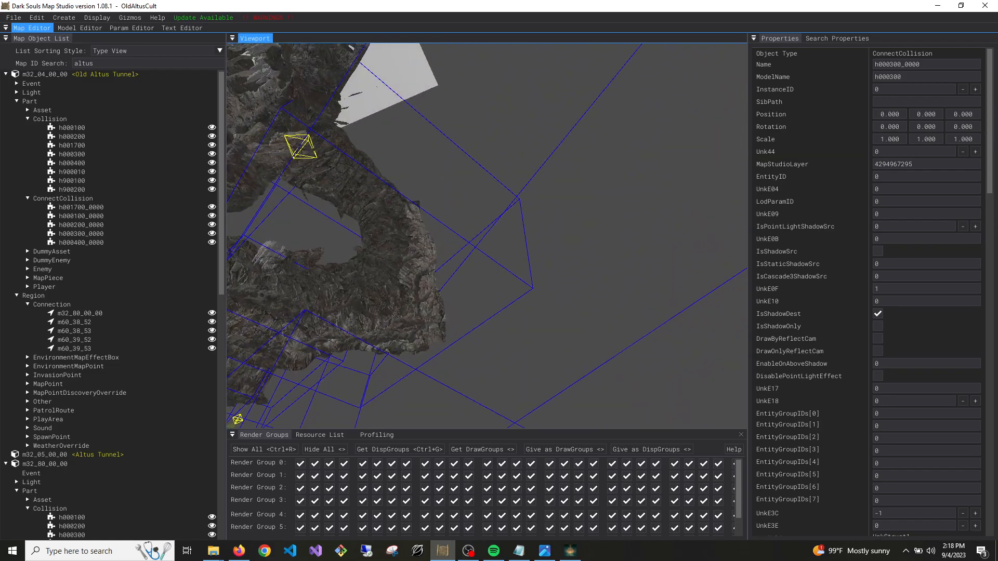
key(s)
right_drag(487, 235, 434, 210)
key(w)
click(501, 254)
key(s)
mouse_move(501, 254)
right_down()
mouse_move(485, 252)
mouse_move(474, 268)
mouse_move(492, 249)
right_up()
key(w)
key(w)
click(583, 224)
key(s)
mouse_move(584, 224)
right_down()
mouse_move(595, 232)
mouse_move(587, 221)
mouse_move(579, 231)
right_up()
key(w)
Examine the cave interior and its passage assets, including AEG024_652_1000 and AEG020_001_1006
key(w)
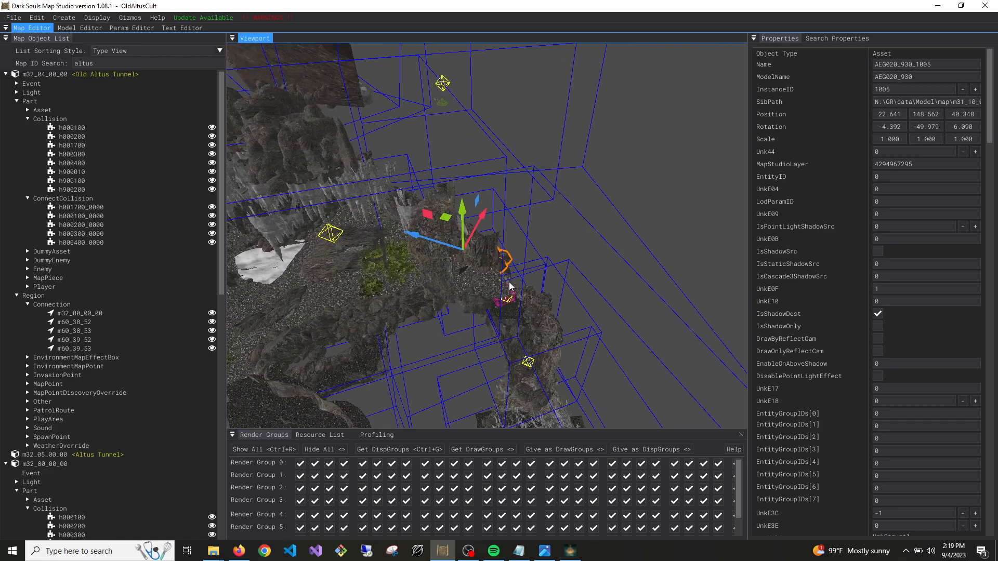
click(498, 286)
key(w)
right_drag(496, 287, 421, 317)
key(s)
key(w)
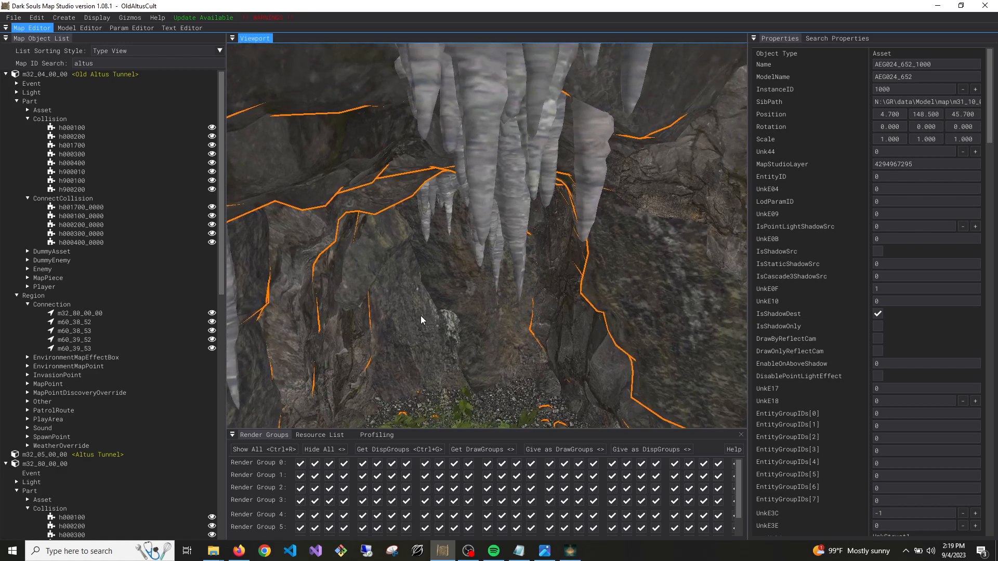
right_drag(482, 323, 493, 292)
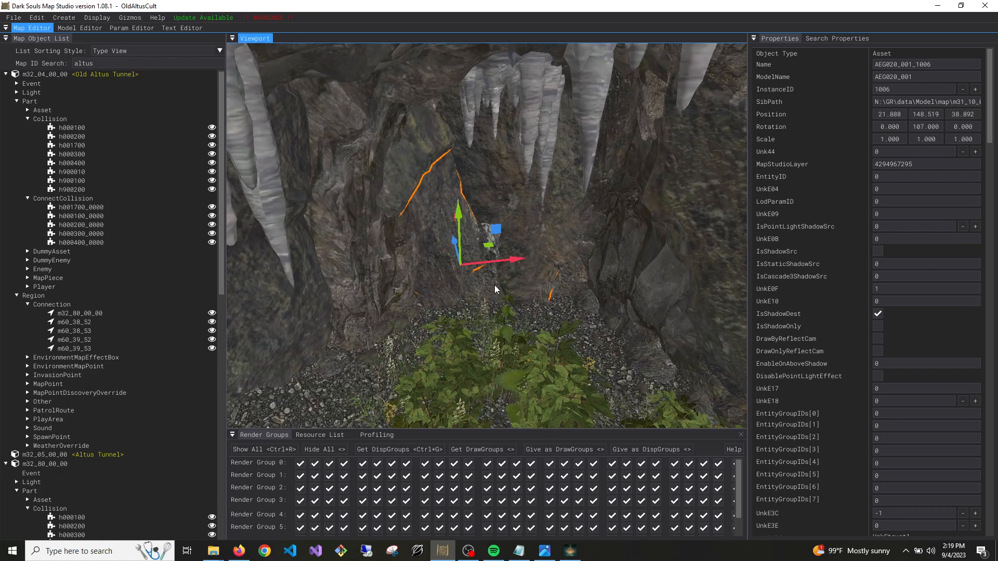
click(502, 284)
drag(529, 316, 531, 317)
key(d)
mouse_move(531, 317)
right_down()
mouse_move(483, 312)
mouse_move(442, 338)
mouse_move(432, 325)
mouse_move(525, 323)
mouse_move(481, 345)
mouse_move(507, 380)
mouse_move(432, 353)
mouse_move(453, 367)
mouse_move(515, 305)
mouse_move(494, 353)
mouse_move(520, 346)
mouse_move(510, 353)
mouse_move(489, 338)
mouse_move(460, 349)
mouse_move(411, 343)
mouse_move(458, 330)
mouse_move(488, 351)
mouse_move(437, 338)
mouse_move(398, 312)
mouse_move(426, 296)
mouse_move(450, 299)
mouse_move(437, 297)
mouse_move(500, 330)
mouse_move(530, 312)
mouse_move(562, 325)
mouse_move(540, 340)
mouse_move(609, 325)
mouse_move(595, 333)
mouse_move(460, 290)
mouse_move(507, 297)
right_up()
key(s)
key(d)
key(w)
key(s)
key(w)
key(s)
key(w)
key(w)
key(w)
key(w)
key(w)
key(s)
Duplicate the passage assets AEG020_005_1005 and AEG020_179_1000 together and move the copies above the large chamber, to about Z -5.2
click(494, 266)
click(527, 261)
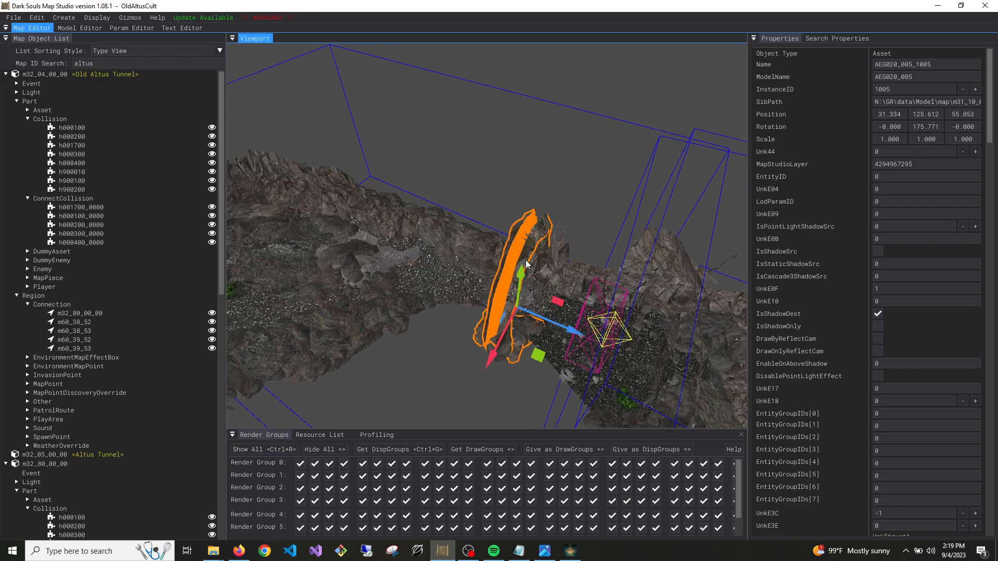
right_drag(527, 261, 564, 247)
key(d)
right_drag(590, 158, 316, 232)
key(w)
click(398, 215)
right_drag(398, 215, 374, 217)
key(d)
key(a)
key(s)
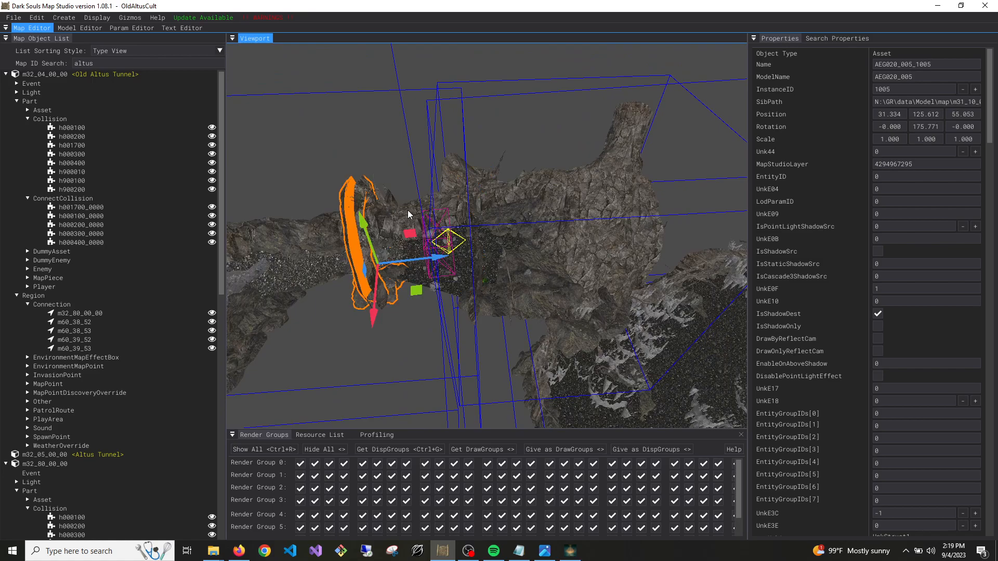
ctrl+click(409, 211)
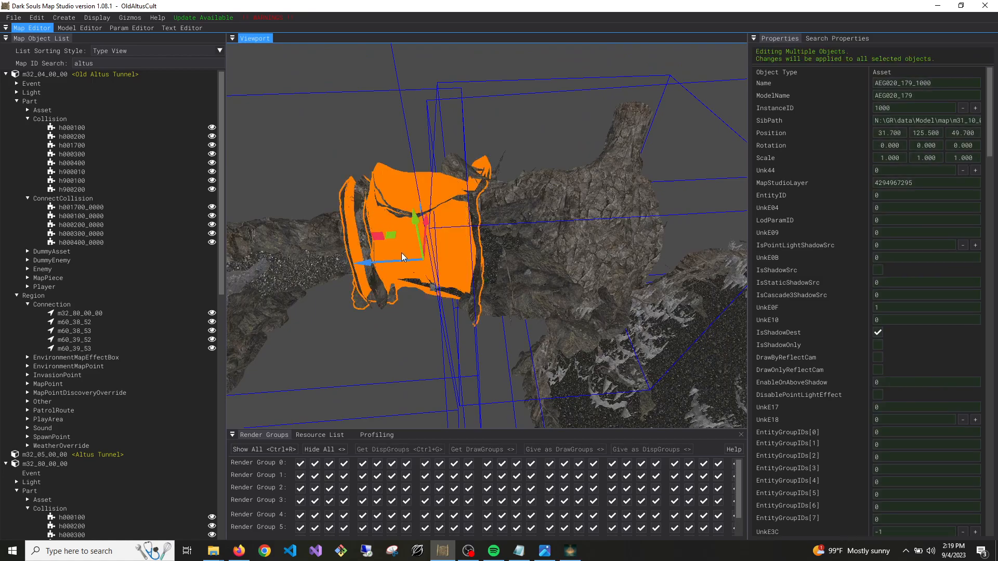
drag(395, 259, 584, 274)
key(s)
right_drag(583, 273, 629, 291)
key(w)
mouse_move(400, 223)
right_down()
mouse_move(387, 229)
mouse_move(384, 215)
right_up()
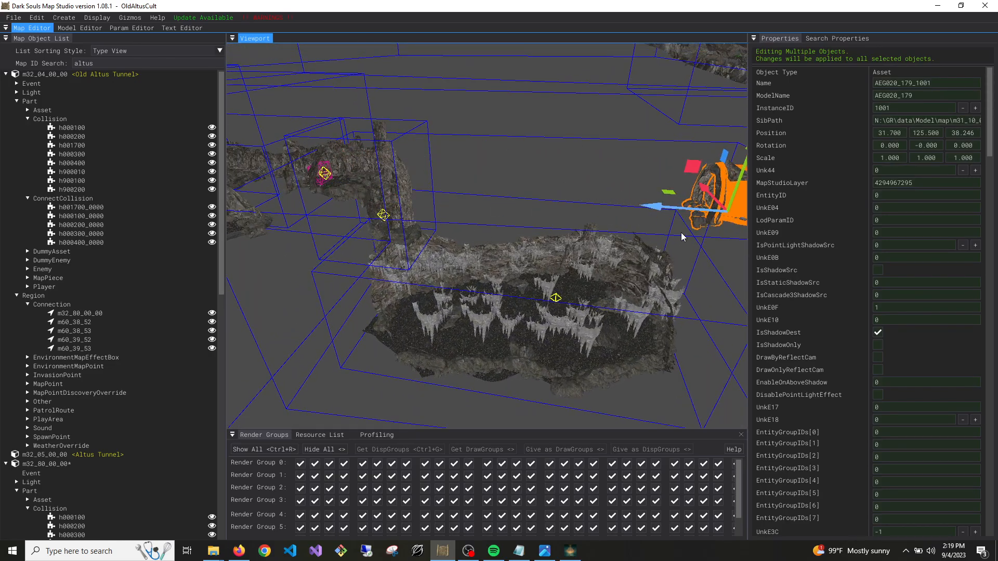
mouse_move(627, 260)
right_down()
mouse_move(605, 250)
mouse_move(620, 255)
right_up()
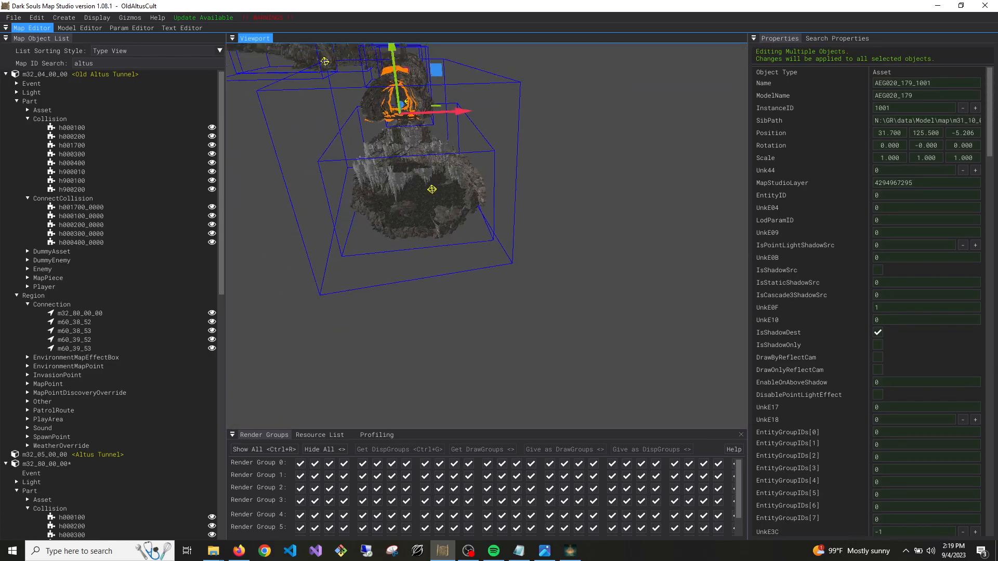
key(w)
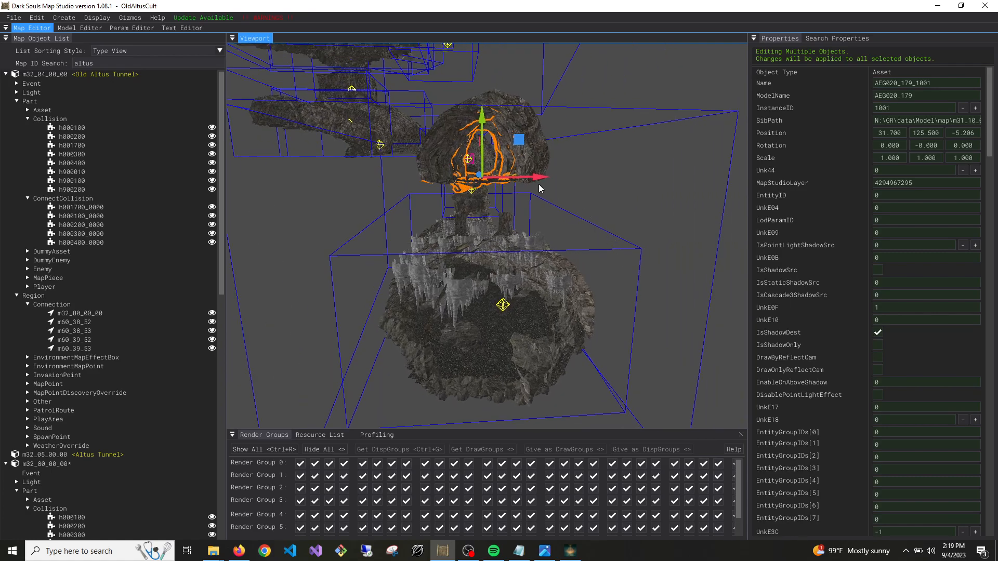
Lower the copied passage assets to the opening in the large chamber's wall, at about Y 104.0 and Z -7.3
drag(509, 339, 509, 403)
key(a)
right_drag(509, 403, 588, 405)
key(w)
right_drag(442, 338, 472, 337)
drag(511, 287, 571, 290)
key(a)
right_drag(571, 290, 660, 286)
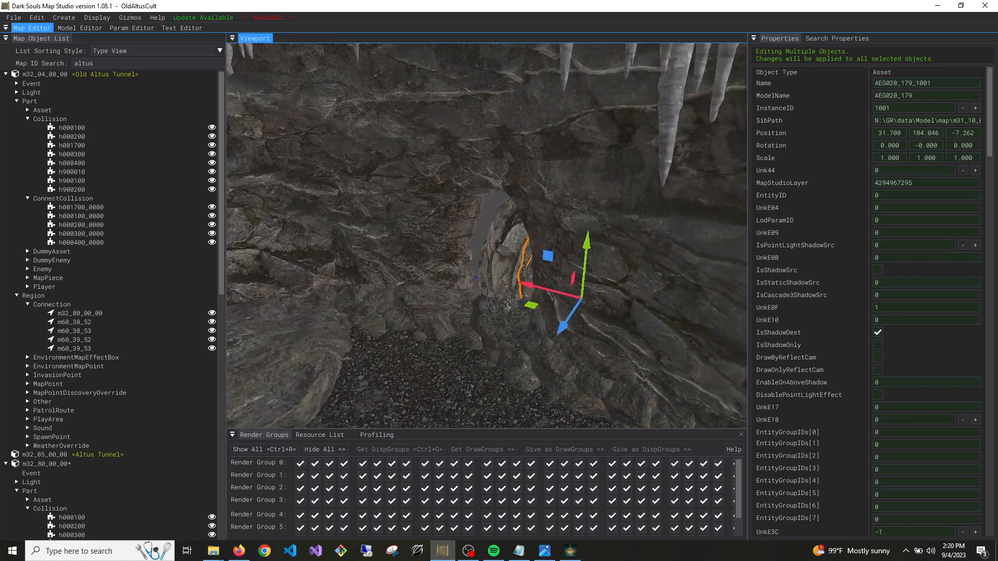
Fine-tune the copied passage assets around the chamber's wall opening, at about X 33.9, Y 104.6, Z -5.3
right_drag(432, 253, 448, 258)
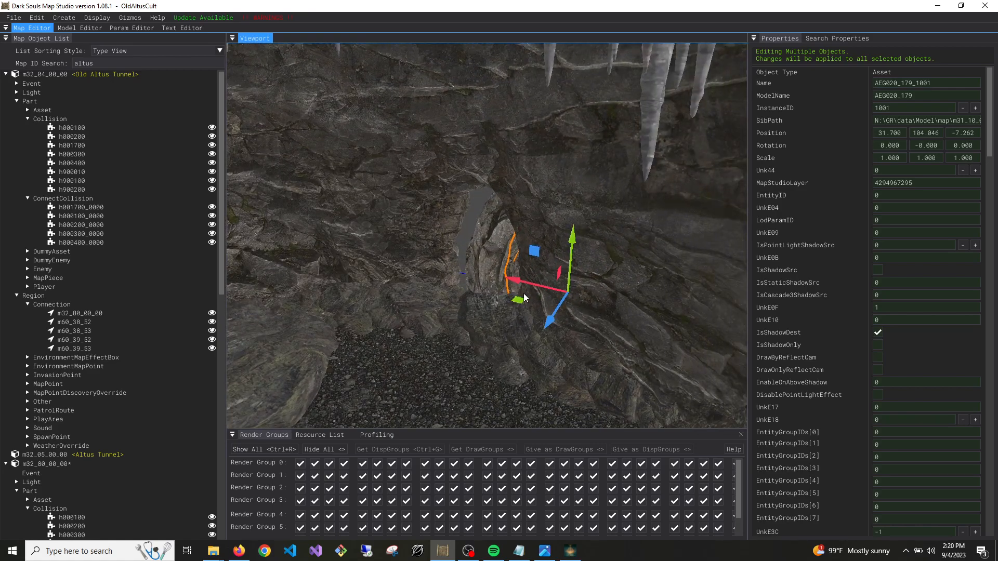
drag(517, 281, 508, 282)
right_drag(523, 276, 585, 280)
key(a)
key(w)
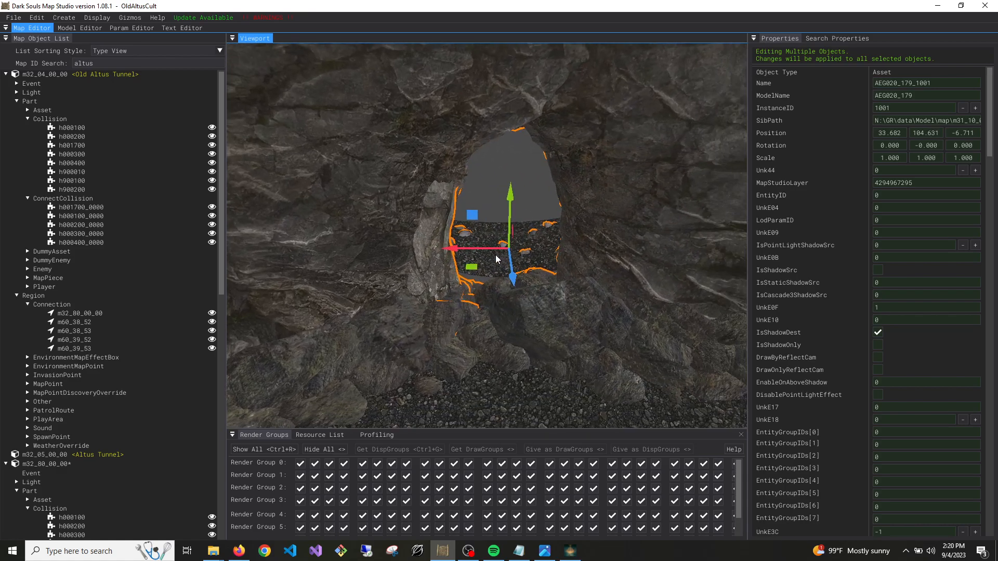
drag(491, 251, 486, 252)
key(w)
right_drag(485, 251, 500, 407)
key(s)
key(w)
key(s)
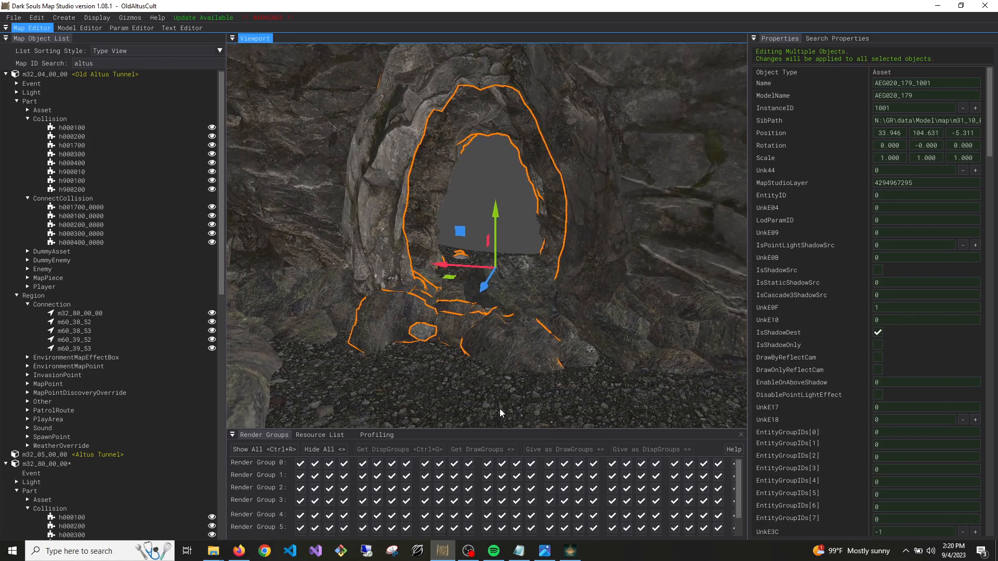
Examine from inside and outside how the copied passage assets fit the large chamber's wall
click(507, 349)
key(w)
right_drag(506, 346, 286, 377)
key(s)
key(s)
key(d)
key(w)
key(w)
right_drag(588, 295, 599, 274)
key(s)
Set UnkPartNames[1], [3] and [5] to h000300 on both copied passage assets
click(599, 273)
scroll(891, 344, down, 10)
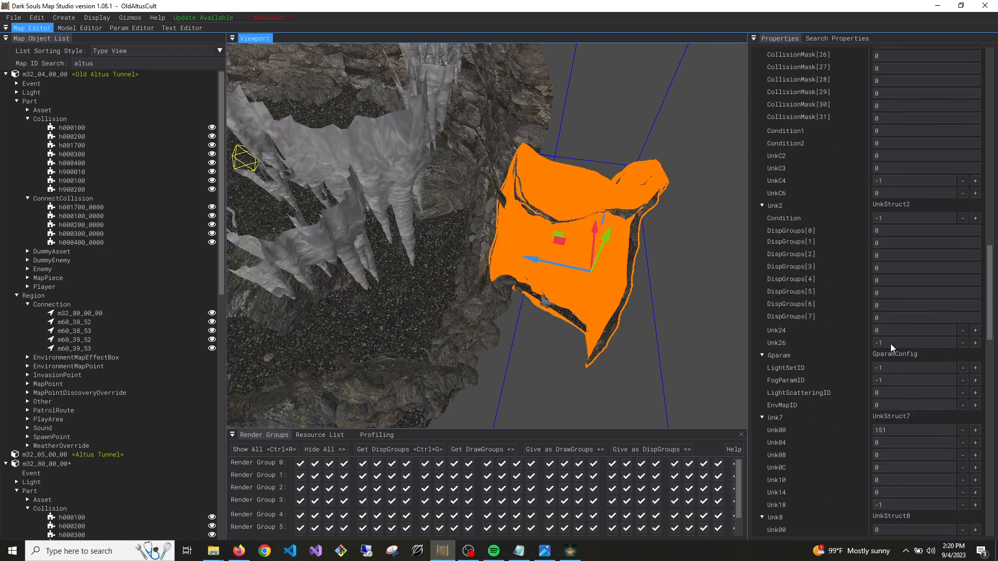
scroll(890, 344, down, 10)
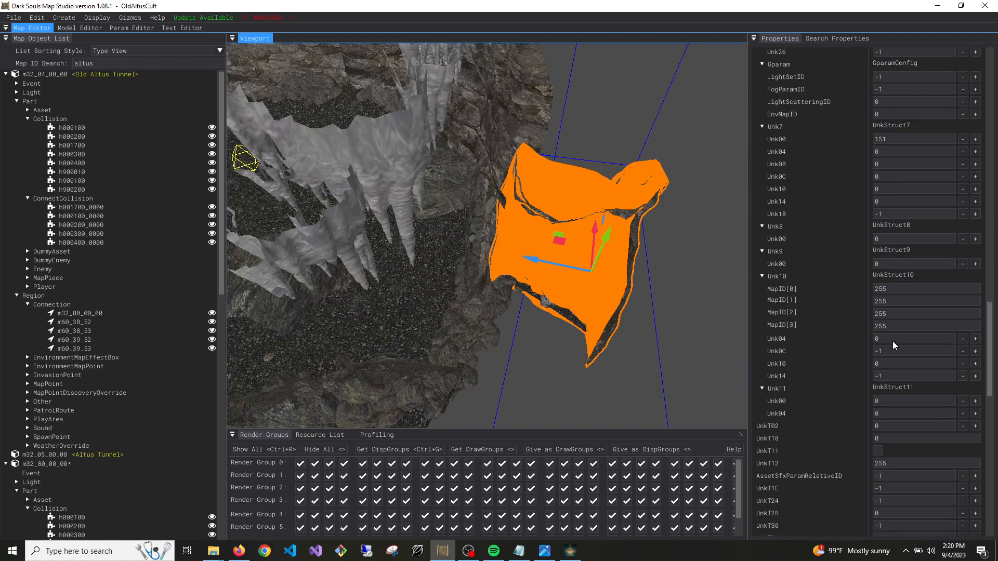
right_drag(625, 264, 460, 307)
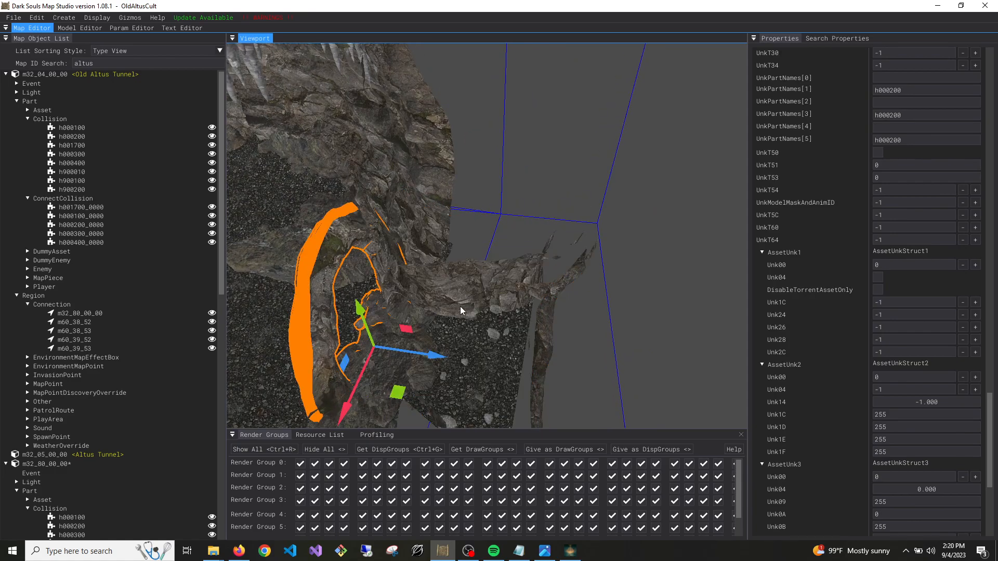
shift+click(483, 354)
scroll(925, 287, down, 8)
scroll(933, 274, down, 10)
scroll(892, 297, down, 5)
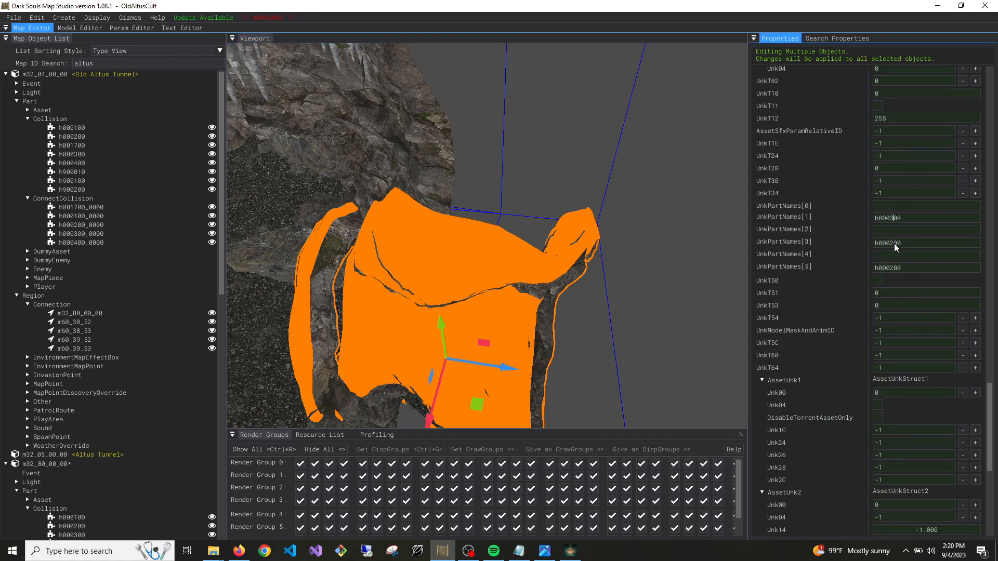
drag(895, 270, 890, 270)
text(3)
Save the edited map m32_80_00_00 and switch back to Elden Ring
right_drag(446, 309, 399, 268)
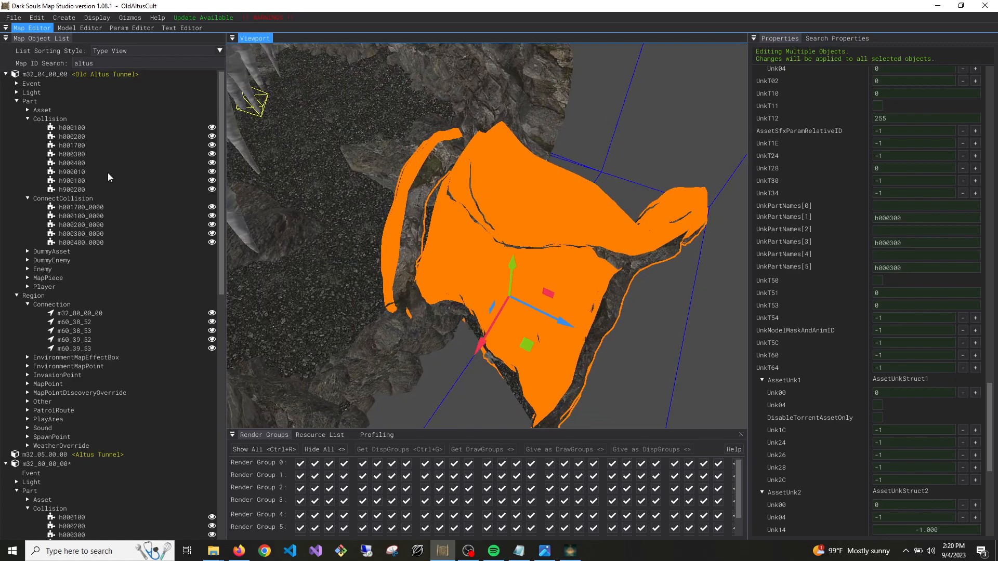
right_click(57, 463)
click(67, 472)
click(580, 553)
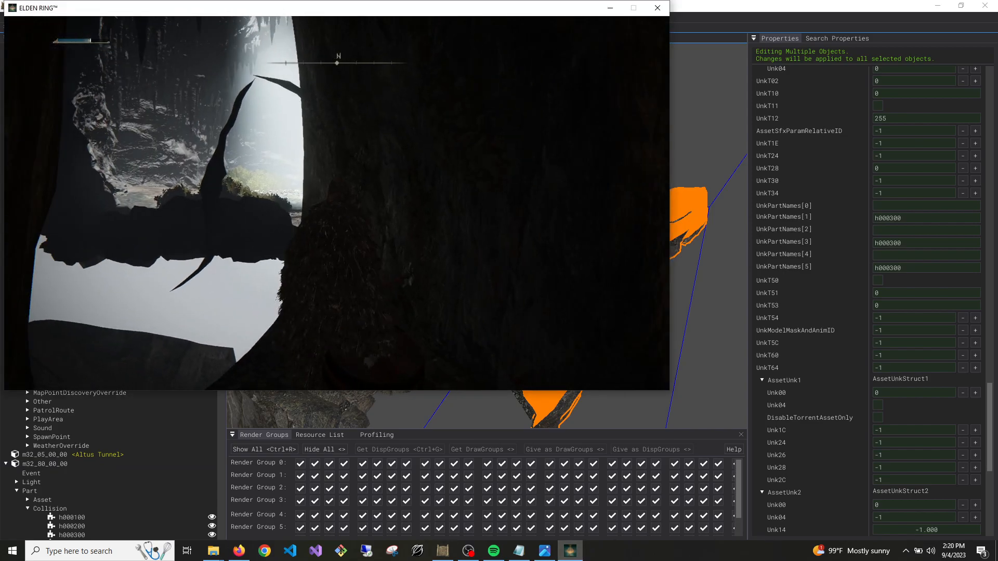
Save the game and return to Elden Ring's title menu to reload the edited map
key(Escape)
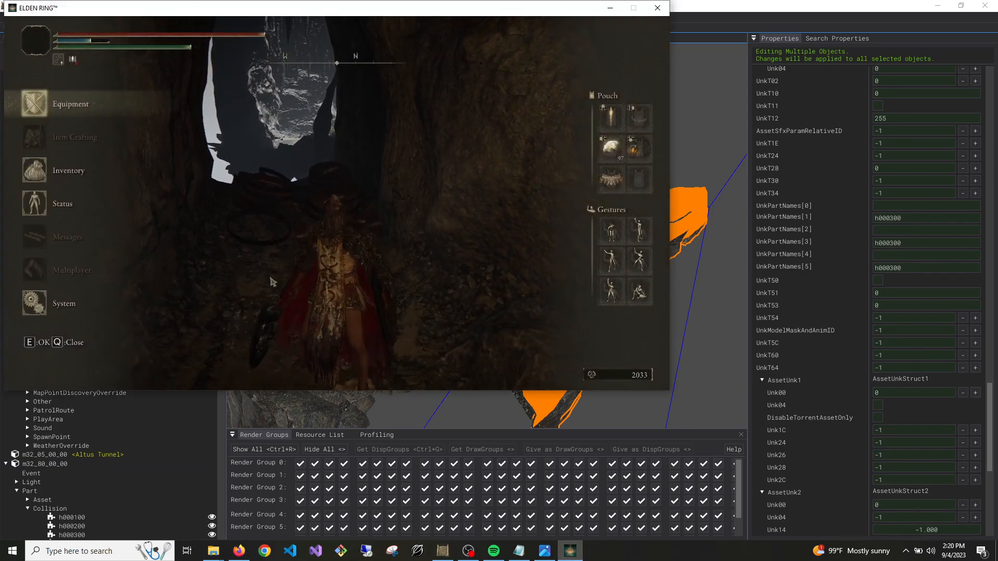
click(56, 312)
click(266, 278)
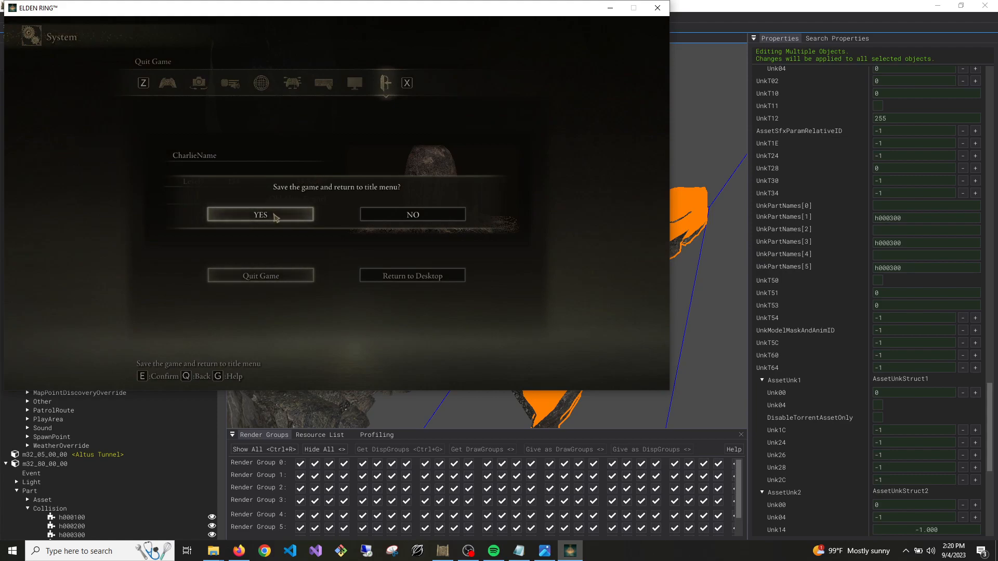
click(276, 217)
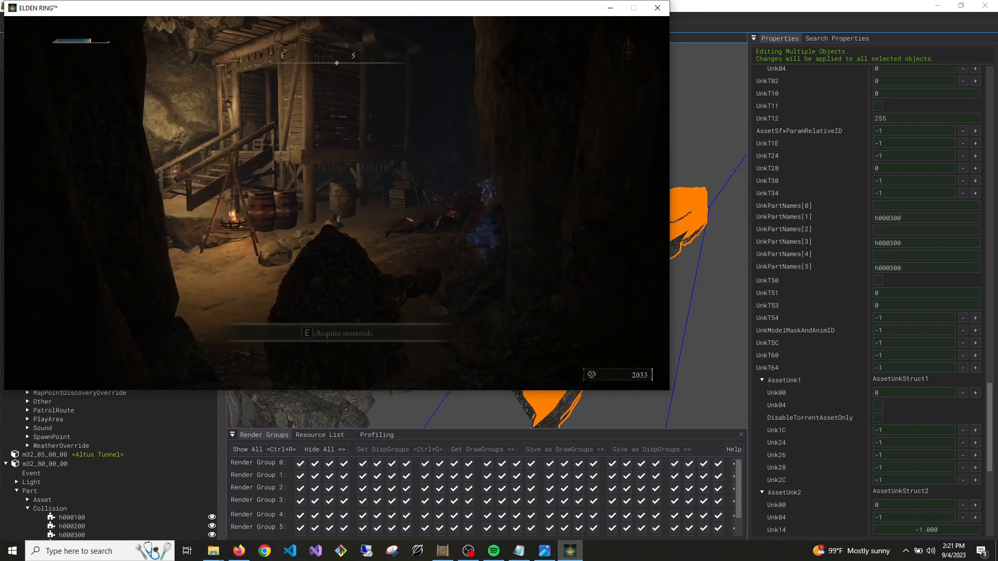
Walk the character from Old Altus Tunnel into the new passage and inspect its walls and openings
key(w)
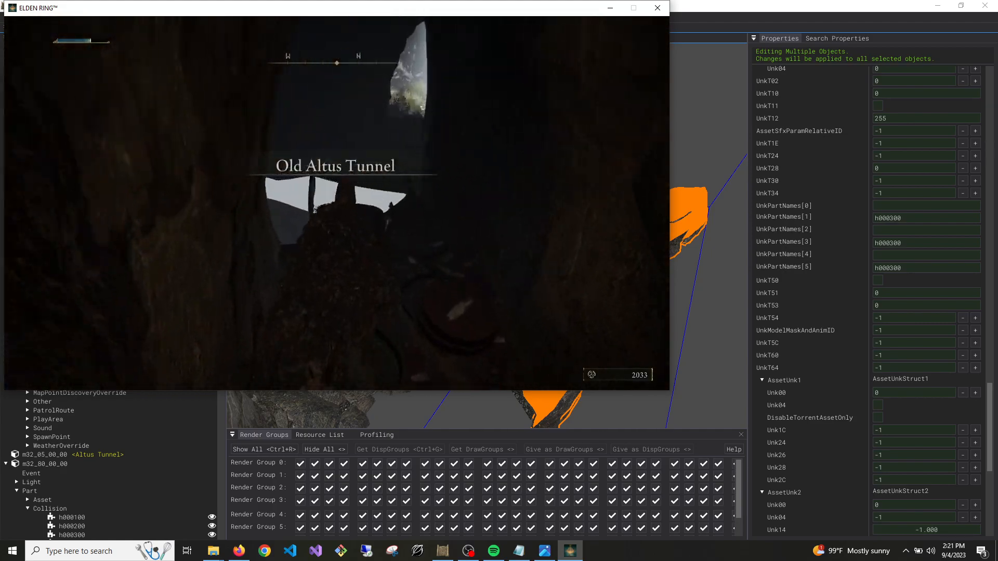
key(w)
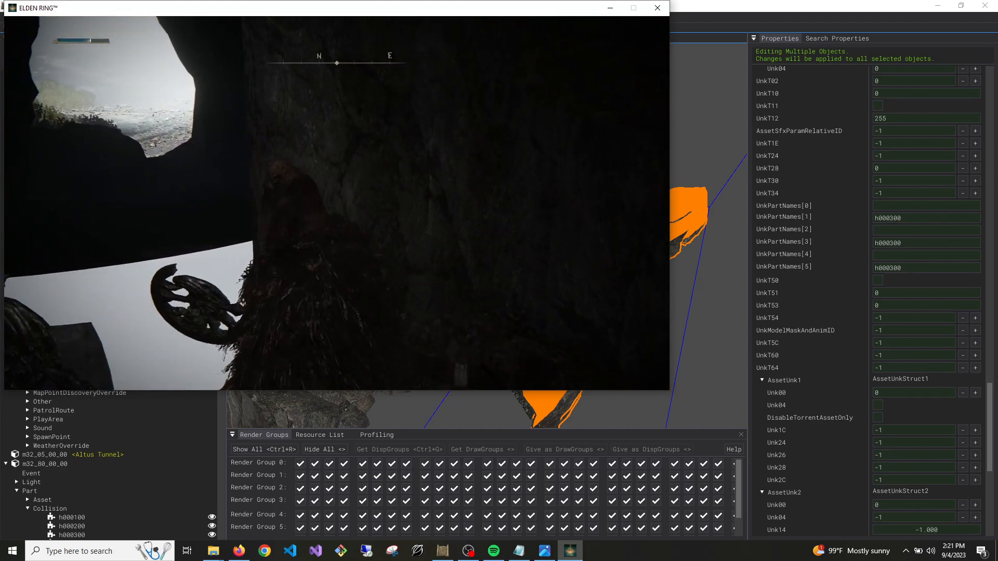
key(w)
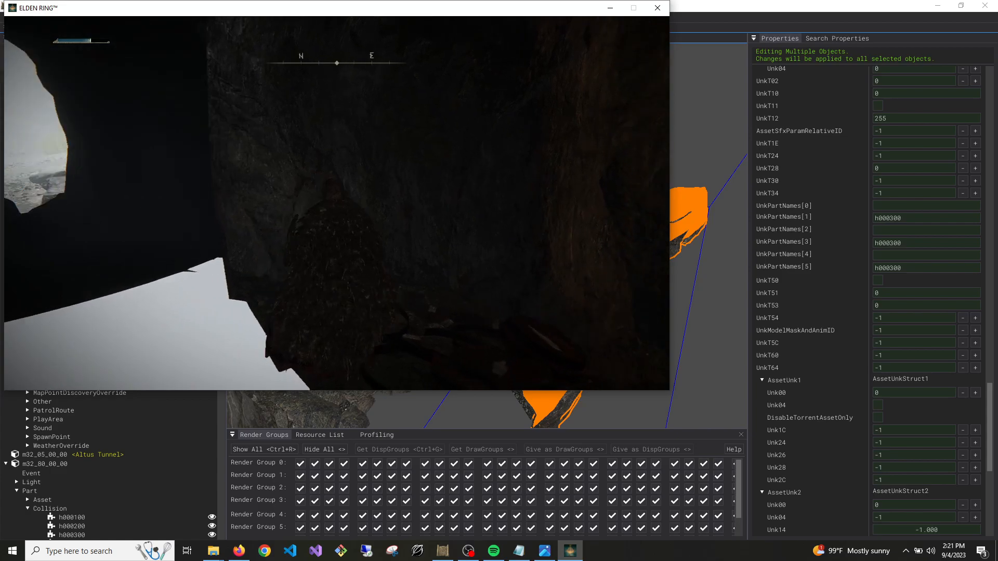
key(w)
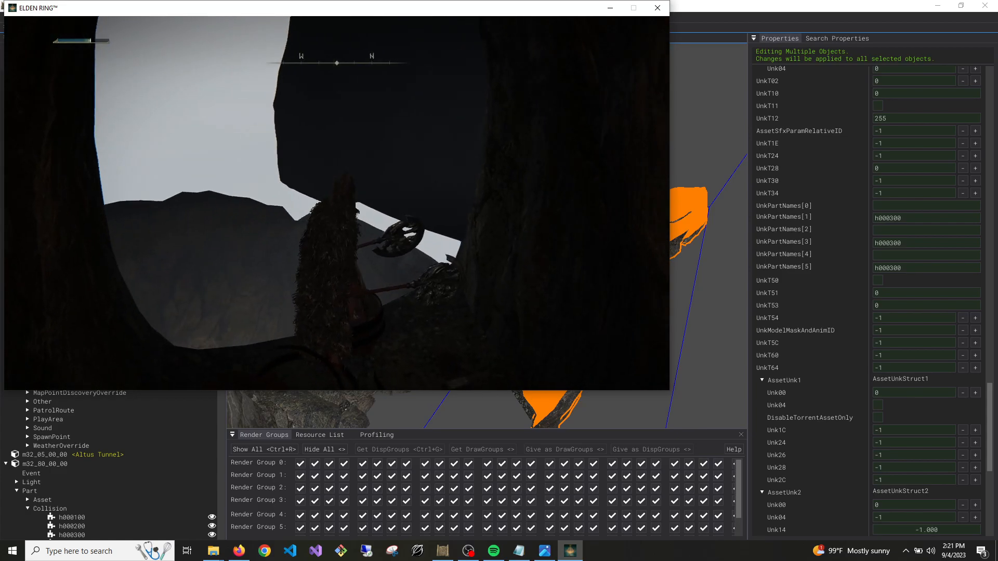
Switch to Dark Souls Map Studio and examine the passage piece AEG020_179_1001 and the uncovered gaps around the large chamber's opening
key(alt+Tab)
right_drag(315, 179, 250, 200)
key(s)
key(d)
key(w)
key(s)
key(w)
key(w)
mouse_move(417, 145)
right_down()
mouse_move(411, 161)
mouse_move(417, 145)
right_up()
key(s)
click(560, 269)
right_drag(560, 269, 488, 277)
key(w)
key(s)
key(w)
key(w)
key(w)
key(s)
key(s)
key(w)
key(w)
key(s)
key(w)
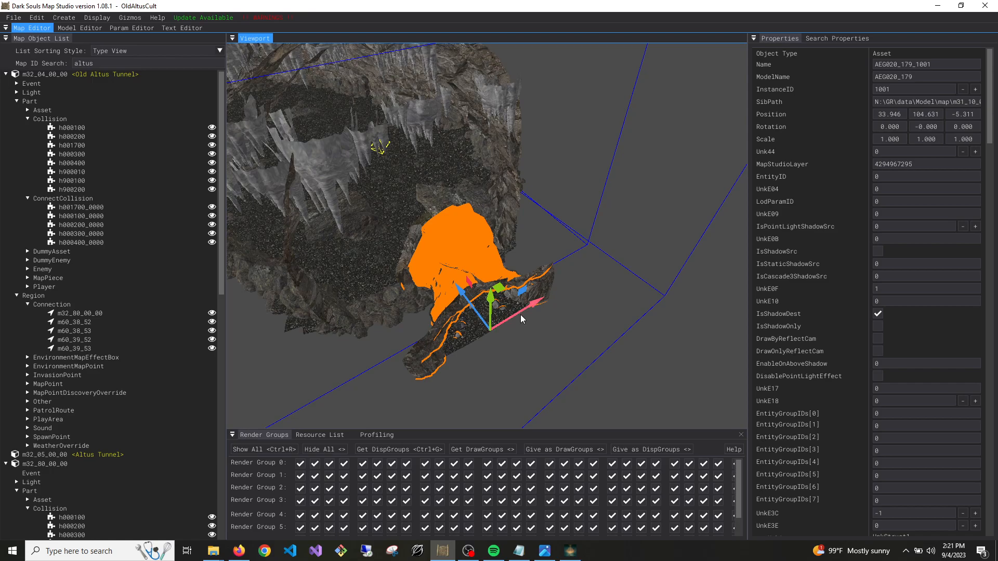
Duplicate passage asset AEG020_179_1001 and move the copy outward from the chamber to about Z -10.5
right_drag(566, 306, 572, 302)
key(ctrl+d)
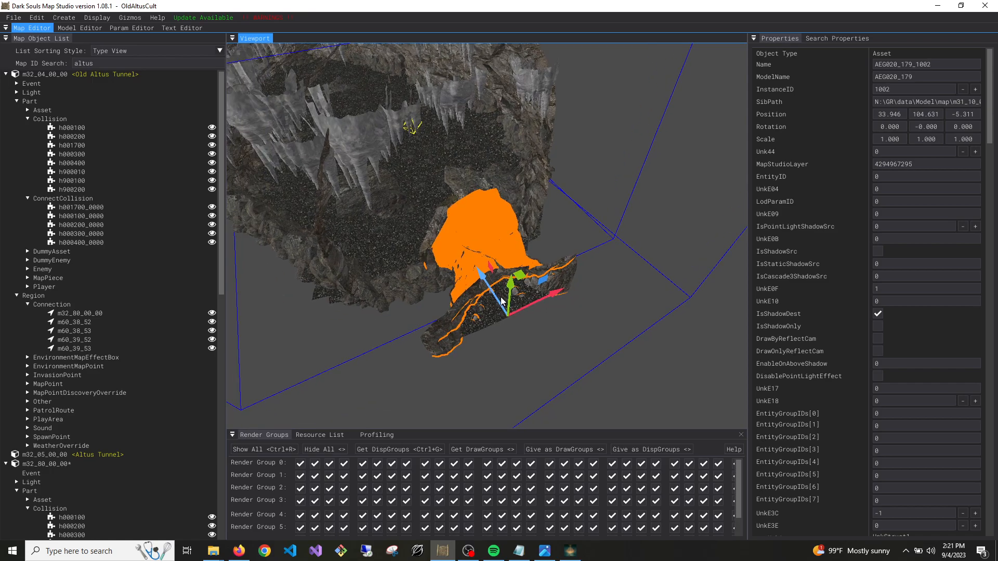
right_drag(630, 373, 644, 400)
drag(632, 319, 502, 279)
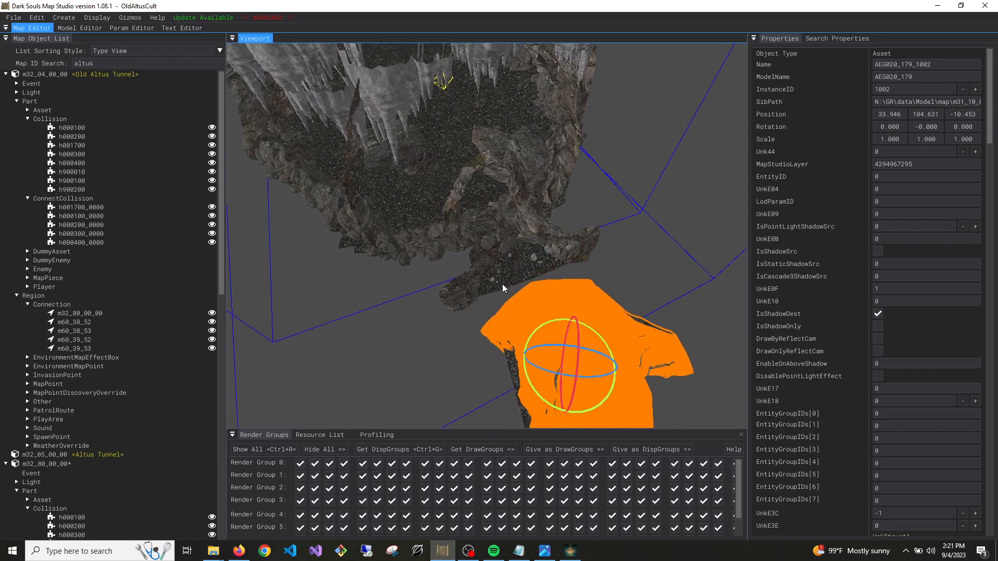
Fit the passage copy over the opening at about X 33.2, Z -3.4 with a Y rotation of about 173.9, and save map m32_80_00_00
drag(511, 330, 549, 357)
key(w)
drag(591, 390, 516, 320)
key(a)
right_drag(499, 328, 523, 321)
drag(559, 278, 493, 305)
key(w)
right_drag(491, 301, 497, 290)
key(s)
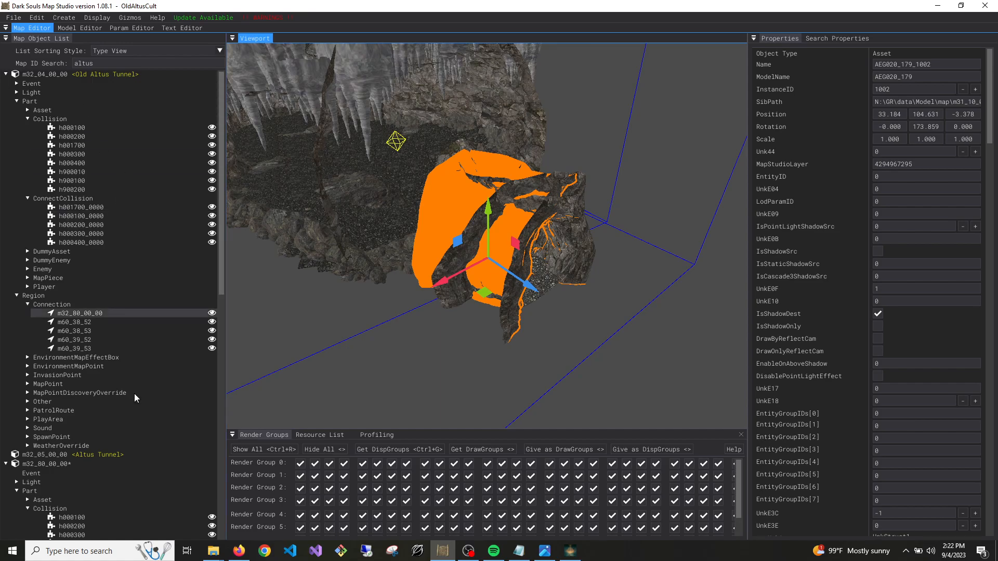
right_click(62, 463)
click(71, 473)
Examine the large chamber's interior and the rotated passage copy at its wall from several sides
right_drag(447, 312, 447, 346)
key(w)
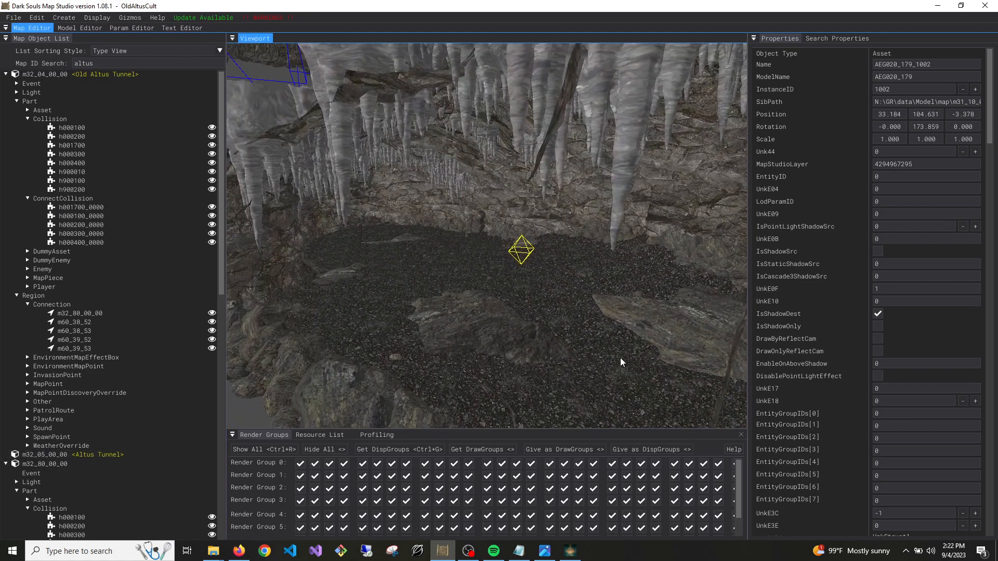
key(s)
right_drag(523, 303, 613, 320)
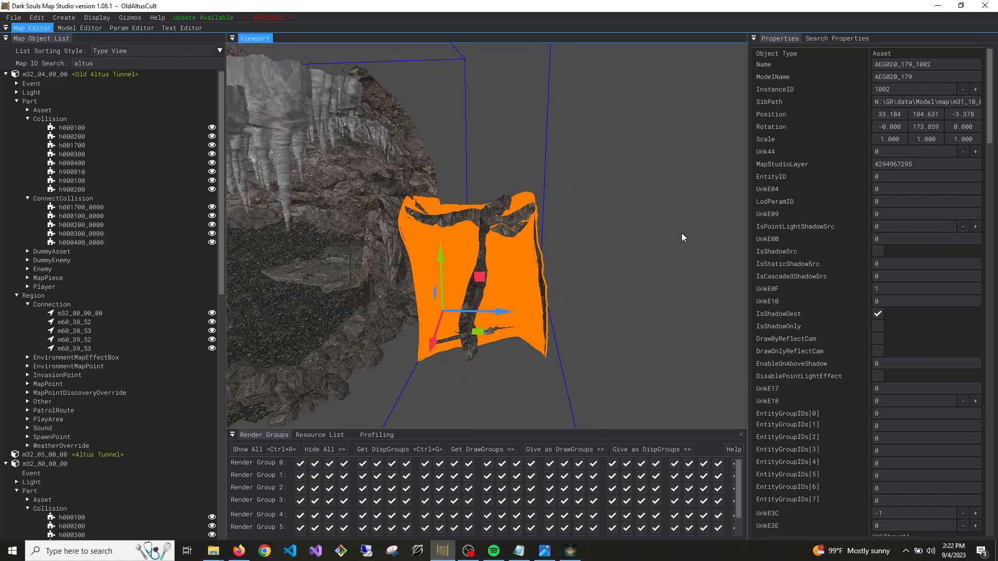
right_drag(379, 291, 423, 295)
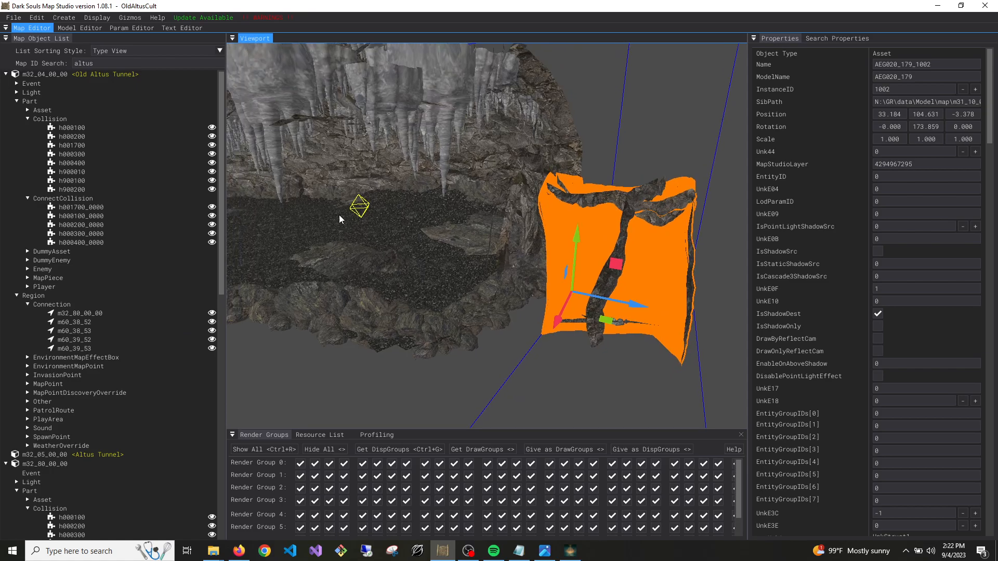
mouse_move(590, 212)
right_down()
mouse_move(651, 295)
mouse_move(612, 259)
mouse_move(536, 237)
mouse_move(503, 242)
right_up()
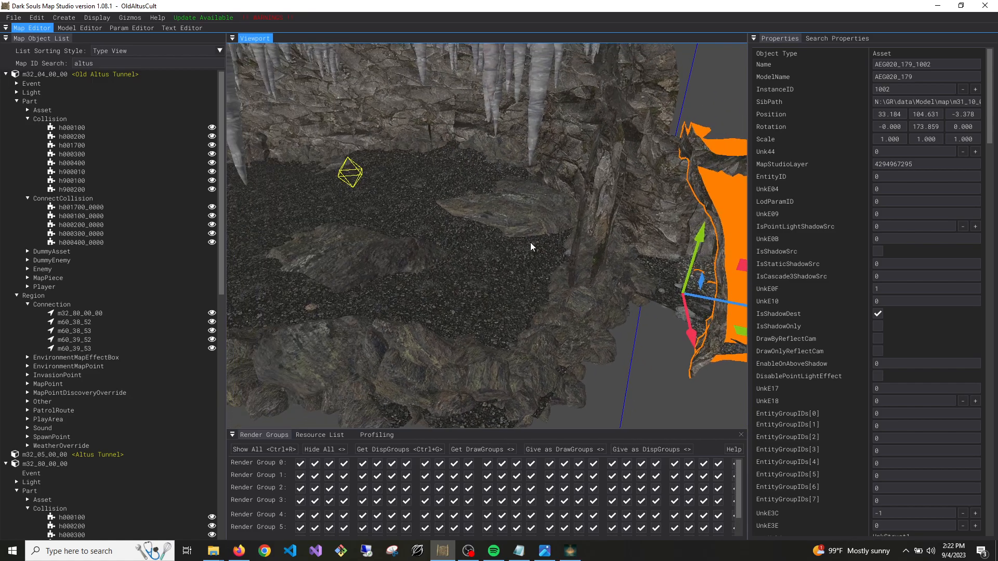
mouse_move(556, 244)
right_down()
mouse_move(618, 304)
mouse_move(744, 304)
mouse_move(567, 315)
mouse_move(502, 312)
mouse_move(491, 299)
mouse_move(572, 294)
mouse_move(557, 278)
right_up()
key(w)
key(w)
key(w)
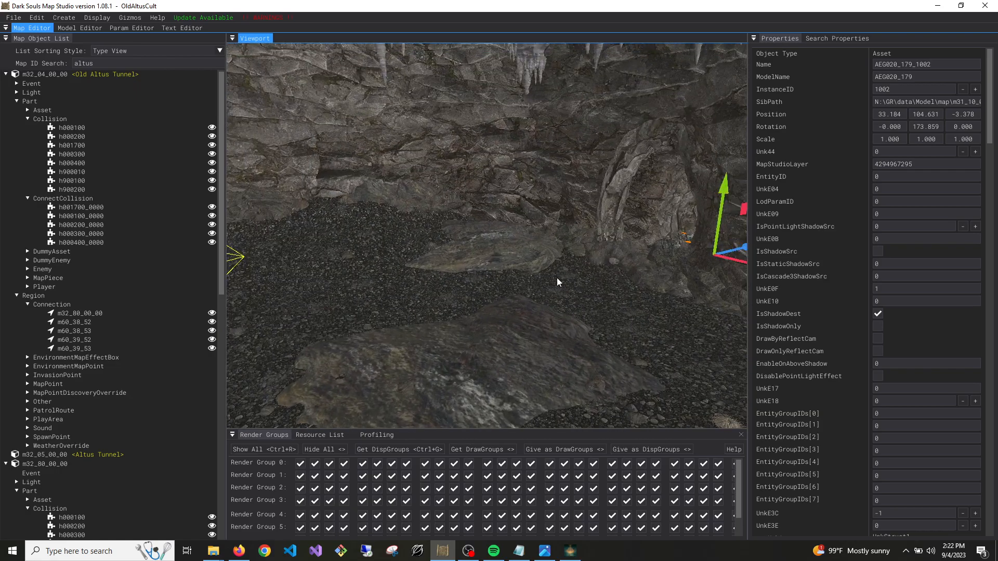
Try to place model AEG300_950 in the chamber by changing rock column AEG020_005_1007's ModelName and raising it to about Y 107.1
click(607, 212)
drag(665, 264, 401, 317)
right_drag(401, 316, 310, 318)
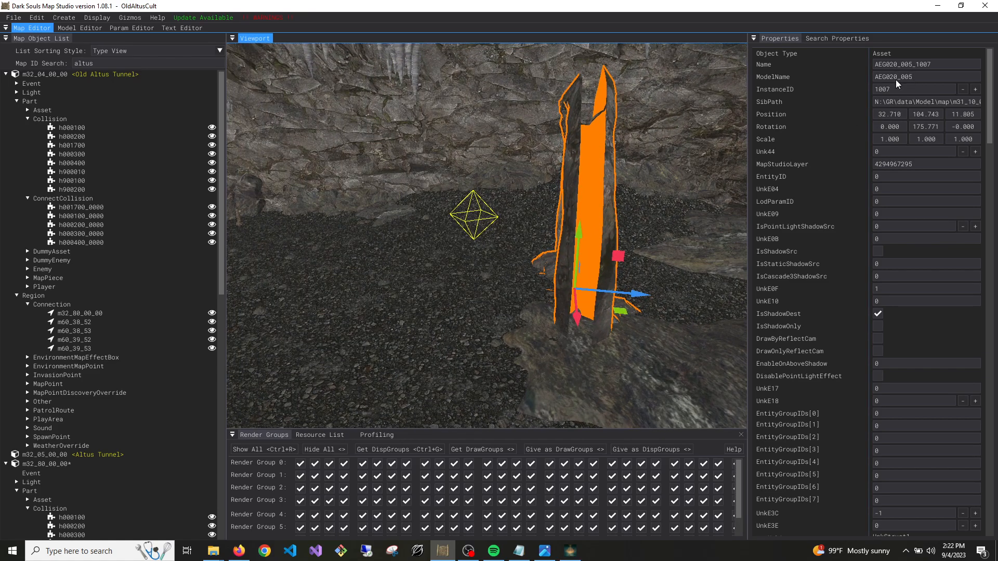
drag(897, 80, 887, 78)
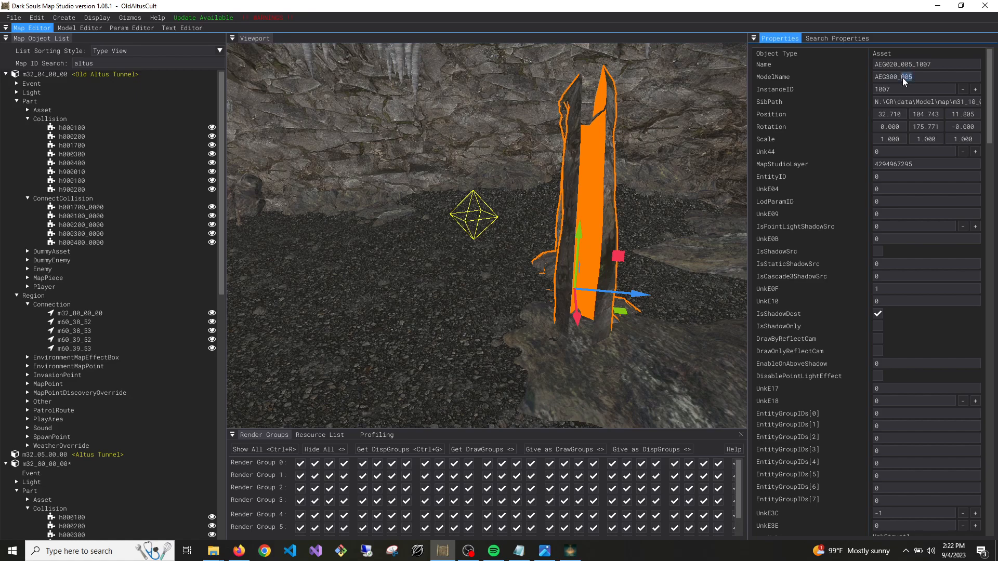
key(Return)
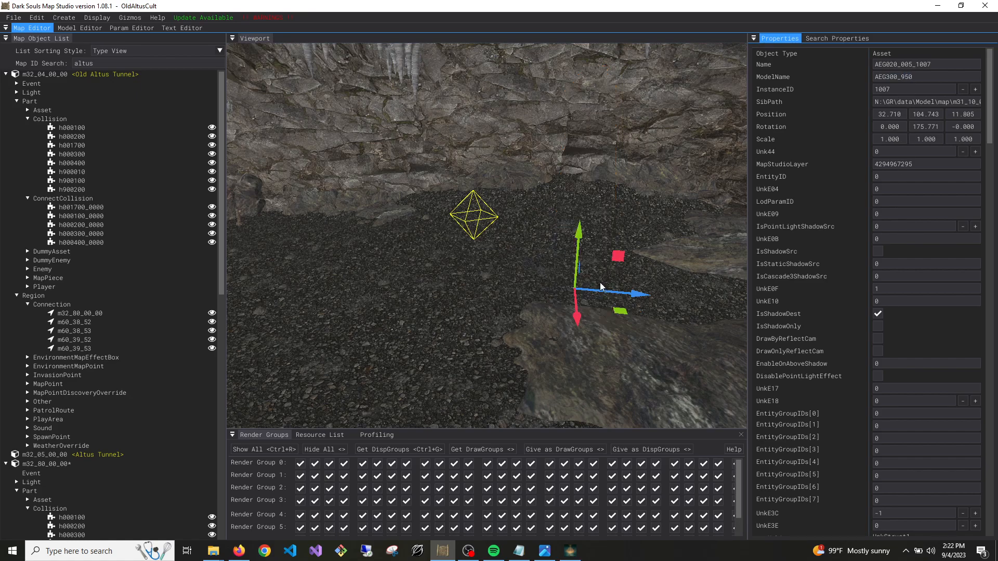
right_click(591, 190)
drag(581, 231, 591, 153)
right_drag(591, 153, 593, 214)
key(d)
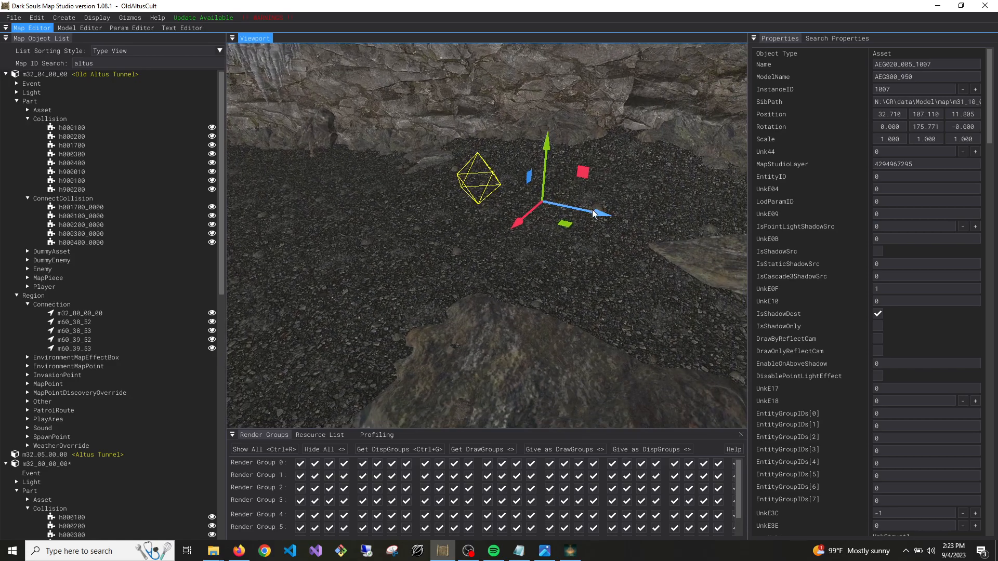
click(594, 214)
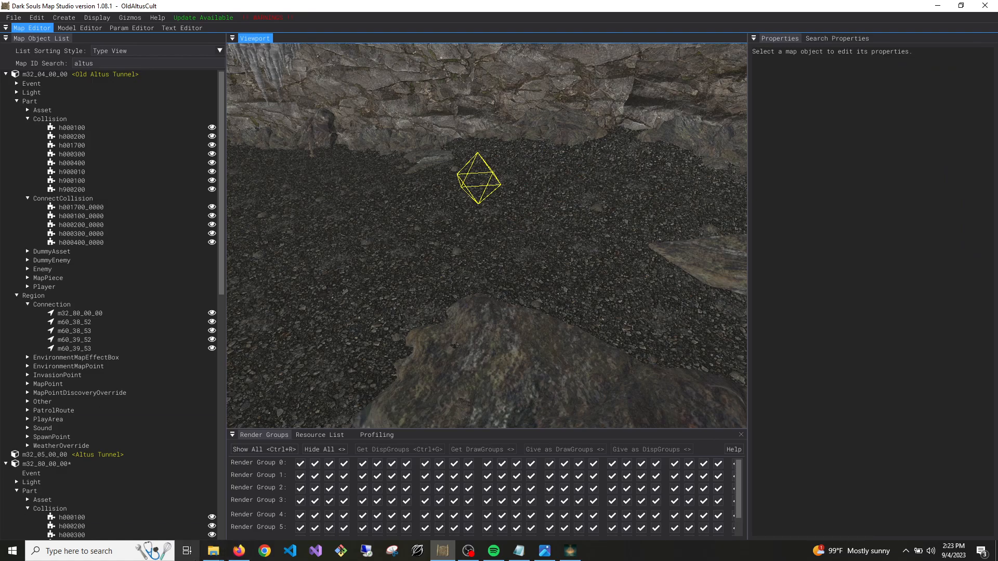
Check the aeg300 asset files in the OldAltusCult mod's asset folder, and return to Dark Souls Map Studio
mouse_move(213, 551)
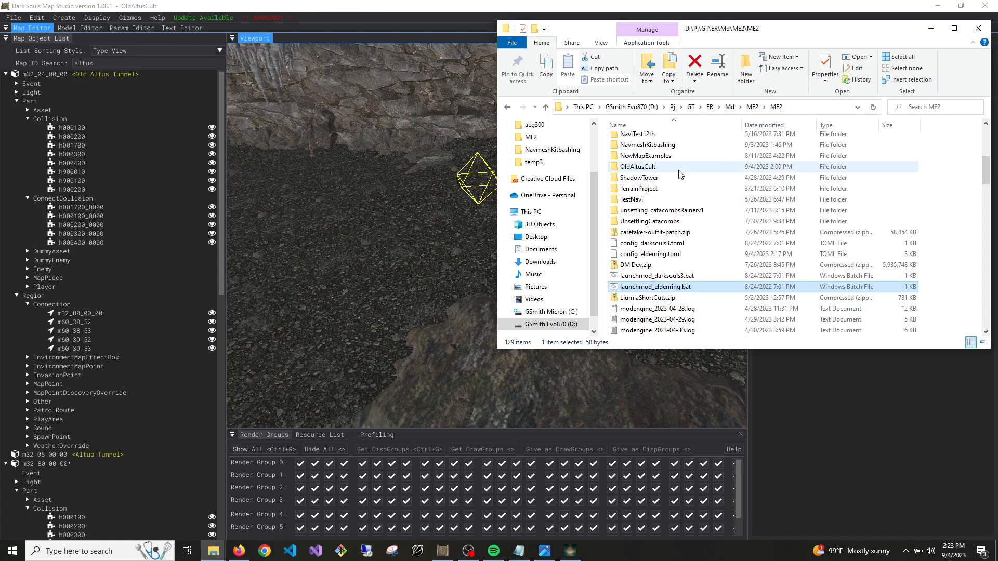
double_click(679, 167)
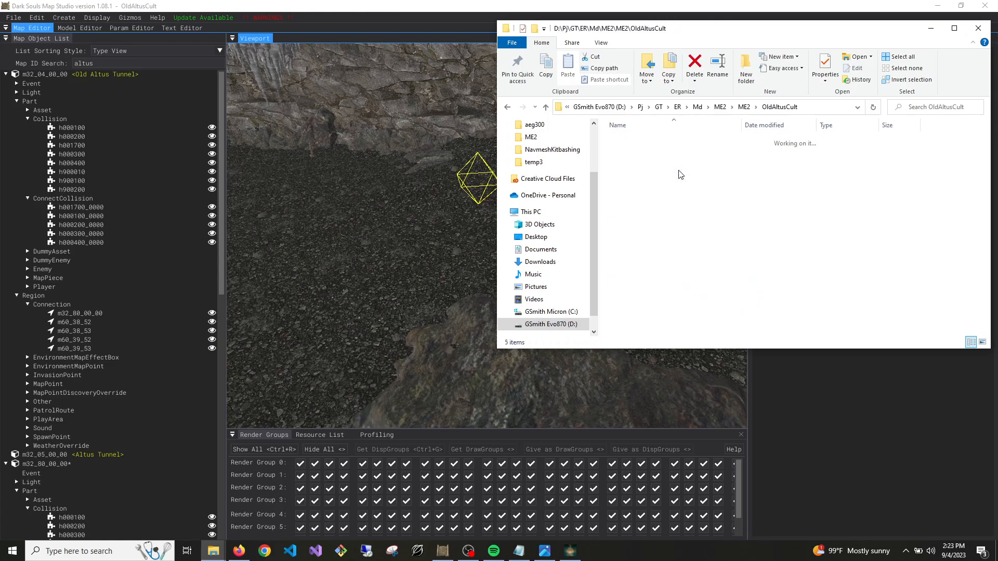
double_click(635, 142)
double_click(651, 145)
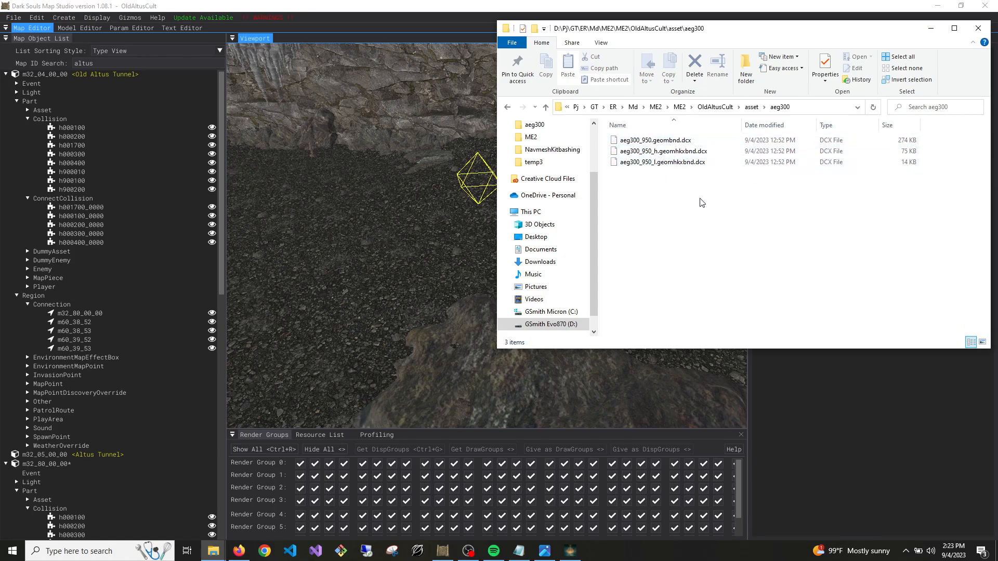
click(866, 420)
Duplicate asset AEG020_537_1000 and lower the copy to about Y 102.8
click(498, 279)
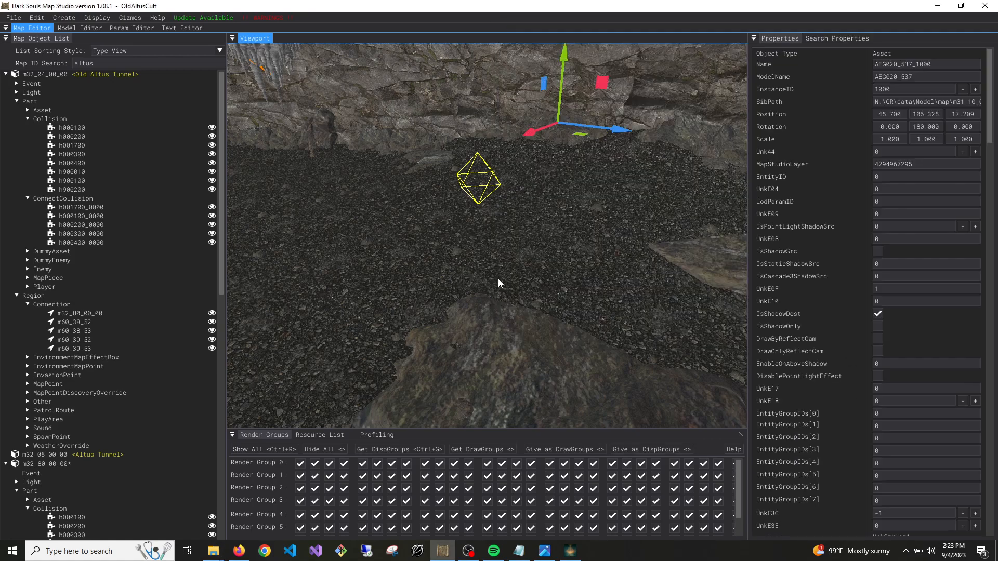
right_drag(569, 267, 569, 273)
key(ctrl+d)
drag(467, 223, 467, 277)
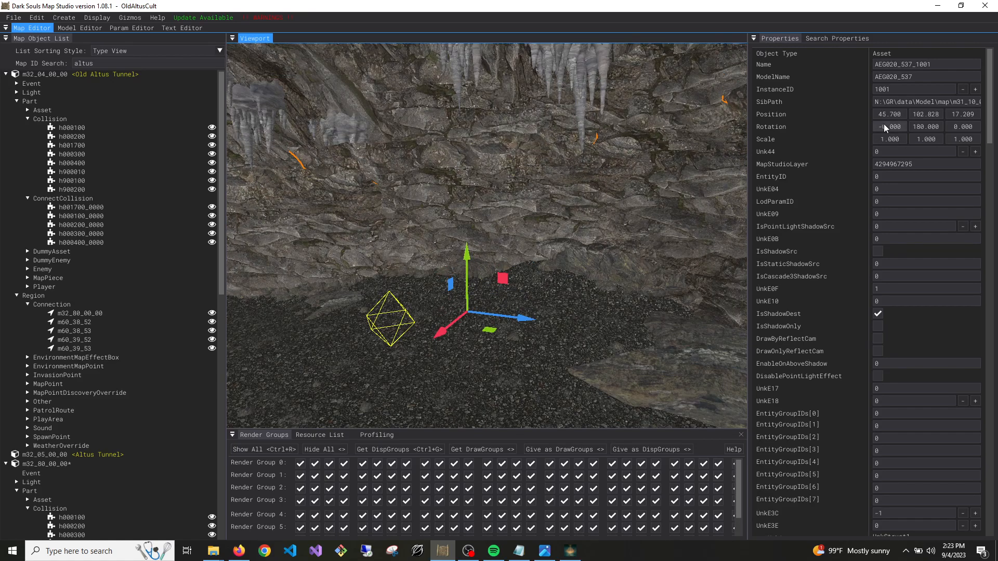
Set the lowered copy's ModelName to AEG300_950 and check around it for the model
click(889, 78)
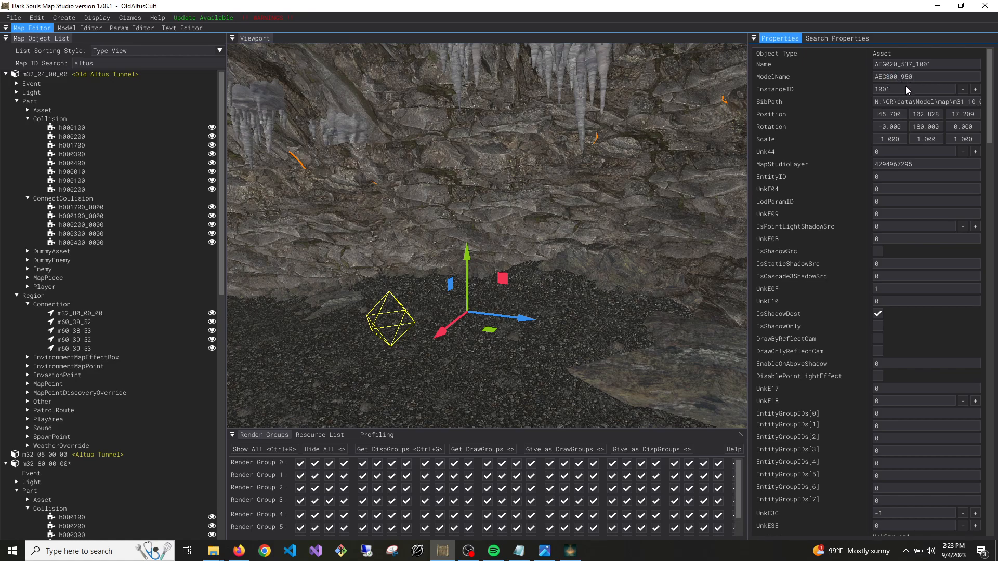
key(Return)
key(s)
right_drag(427, 344, 307, 351)
key(w)
key(w)
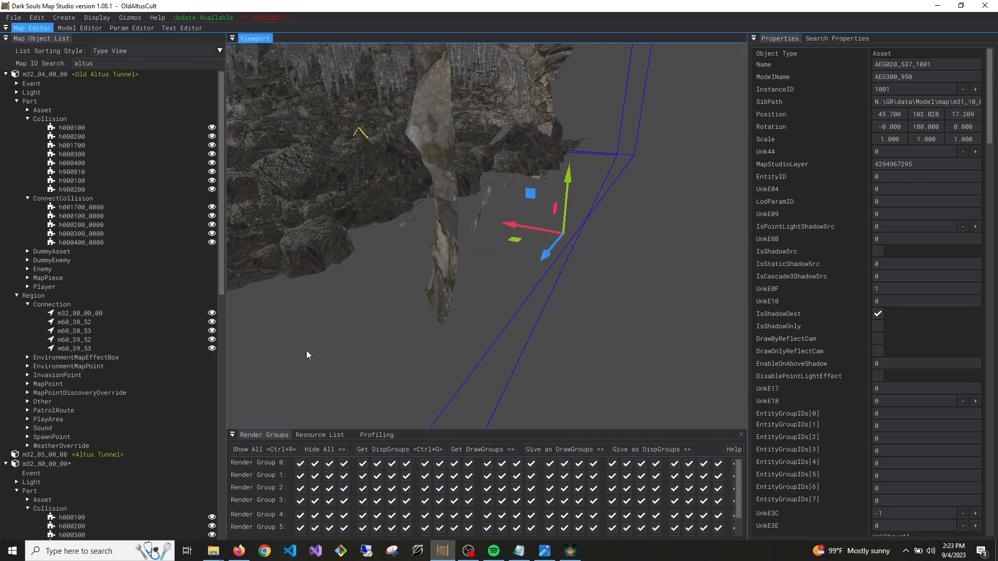
click(609, 223)
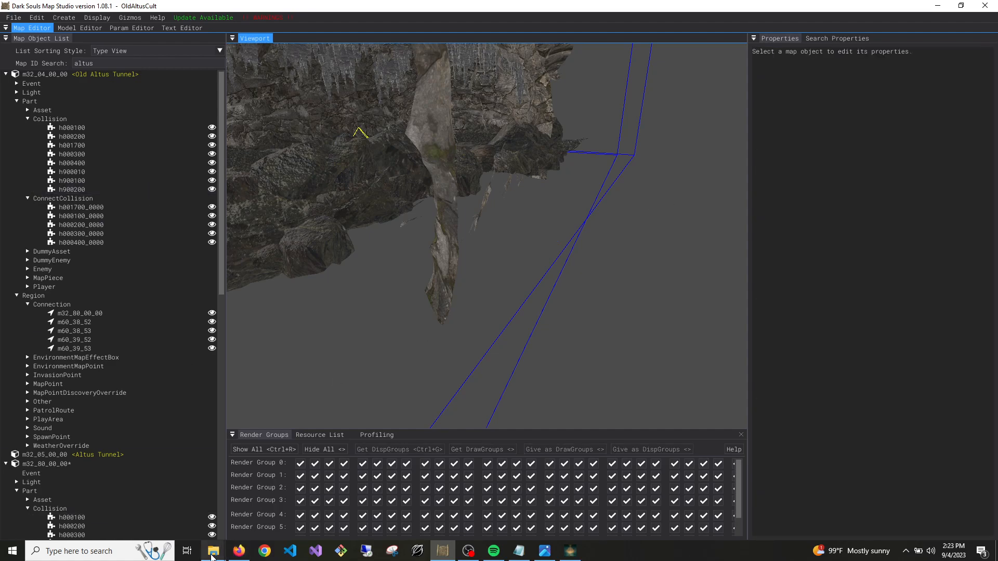
click(67, 509)
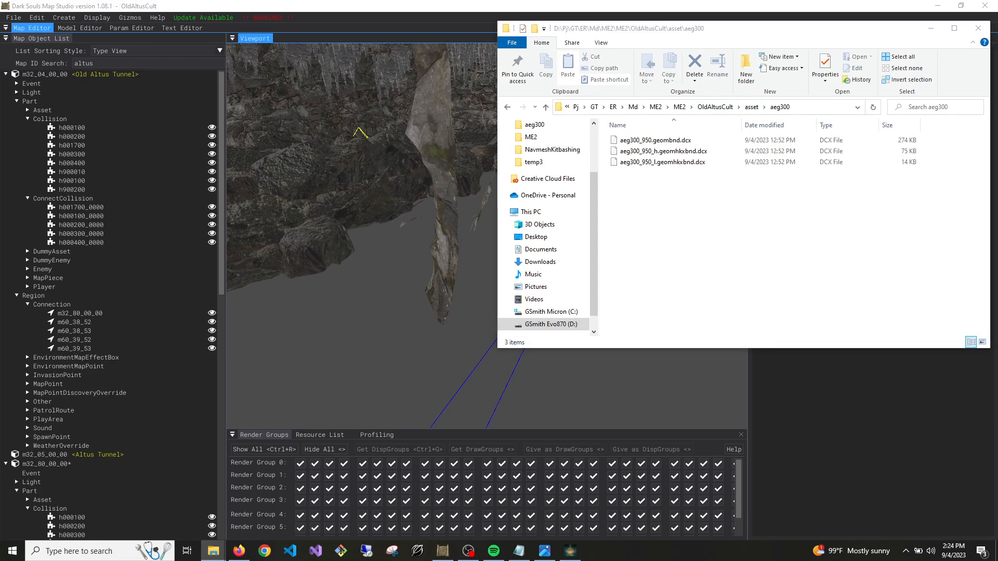
key(super+d)
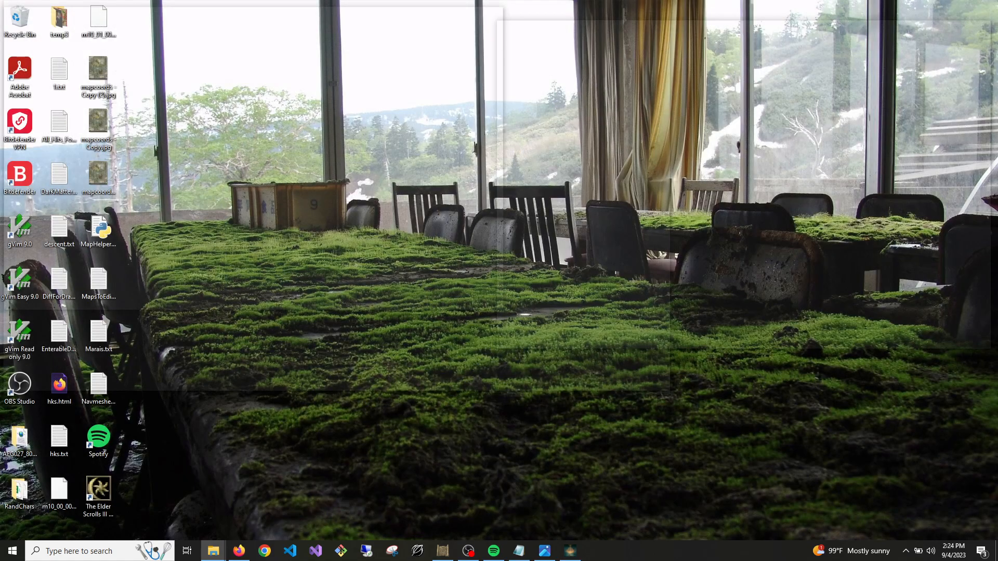
key(super+d)
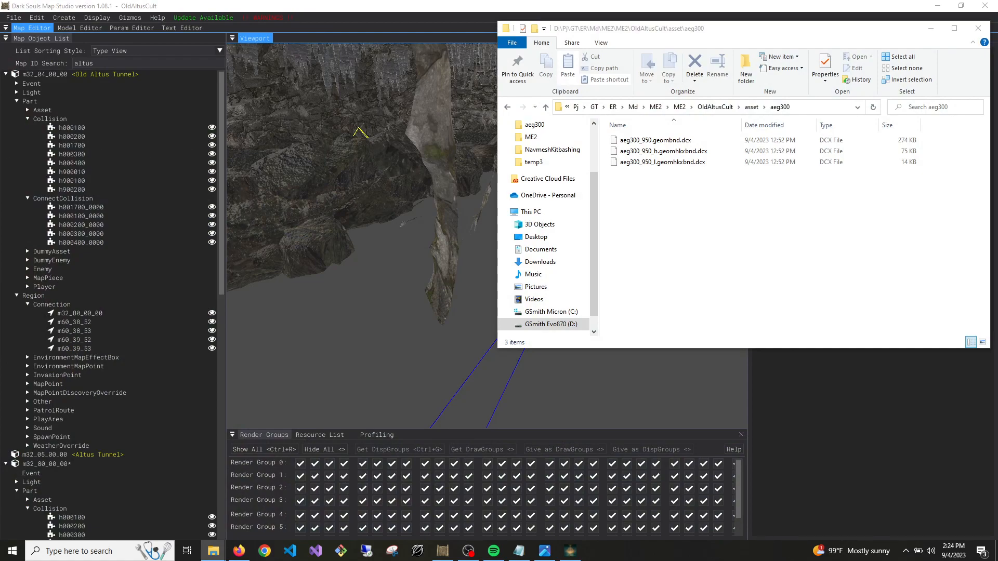
Switch to Elden Ring, save the game and quit to the desktop
click(570, 551)
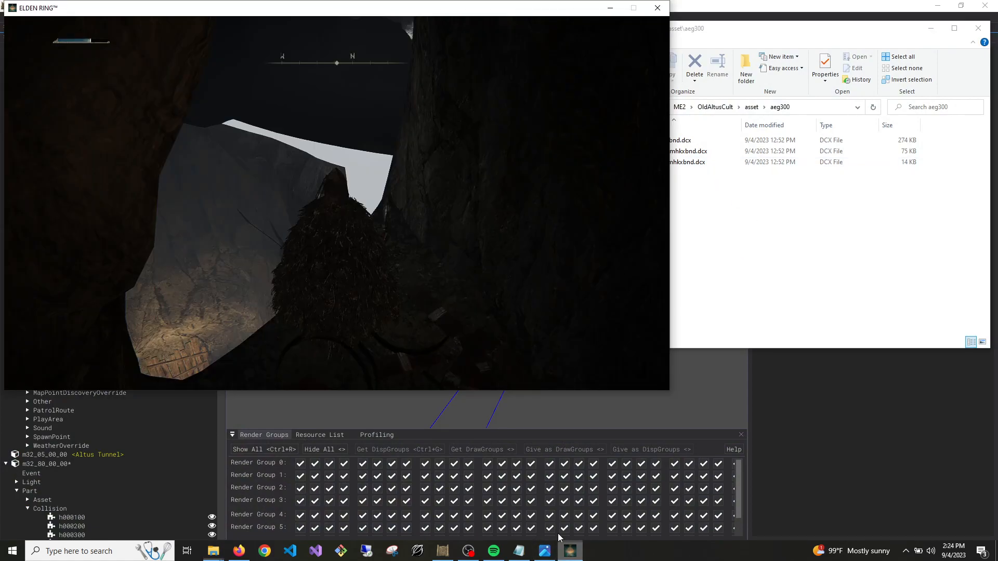
key(Escape)
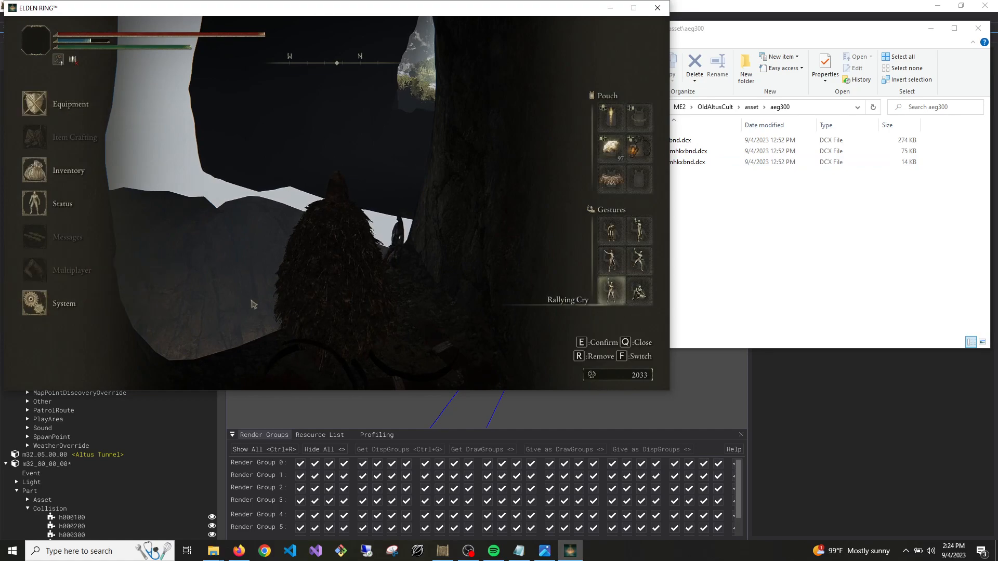
click(62, 304)
click(385, 83)
click(458, 271)
click(263, 213)
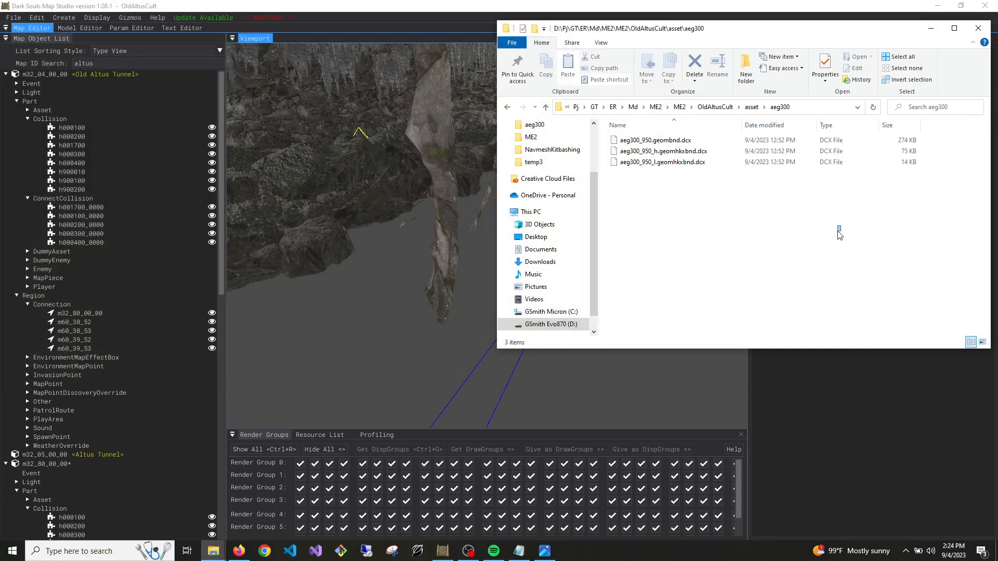
Create a folder named aeg inside the OldAltusCult mod's asset folder
click(752, 106)
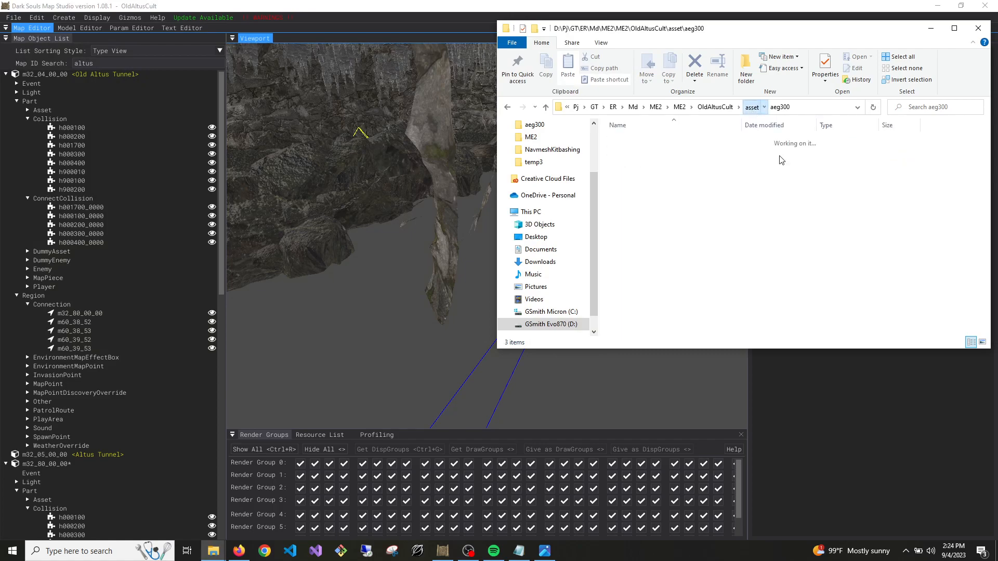
click(716, 107)
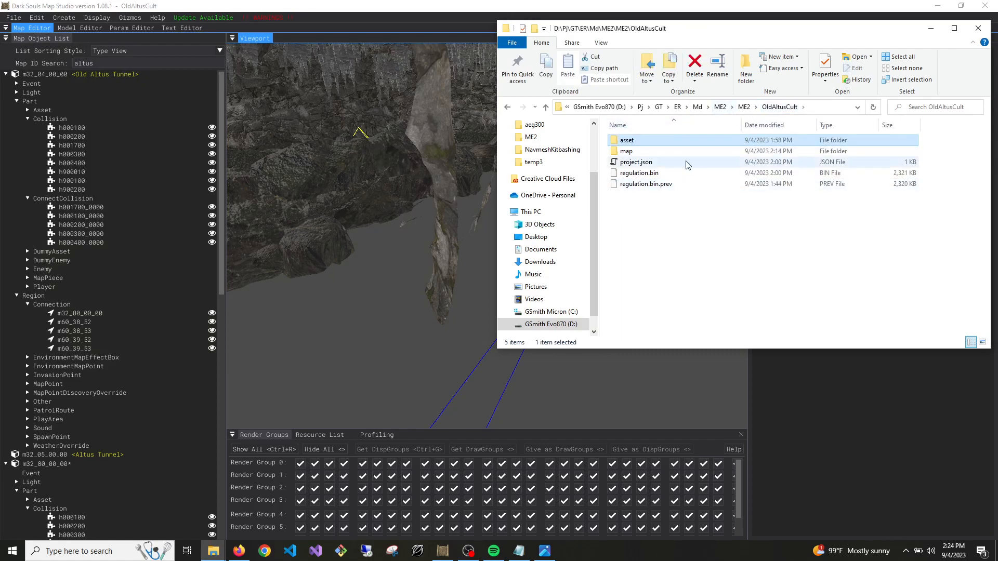
right_click(629, 145)
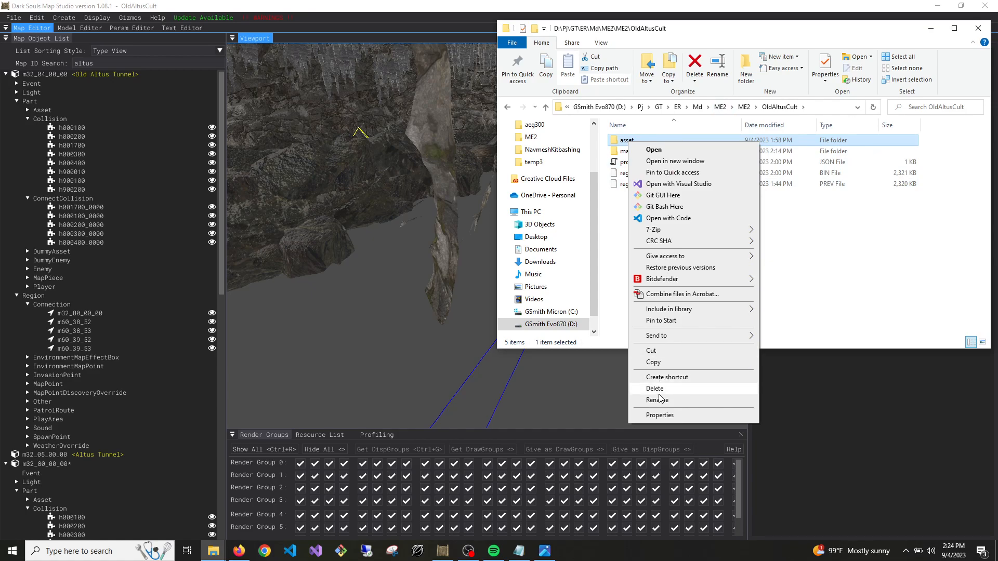
click(857, 289)
double_click(666, 141)
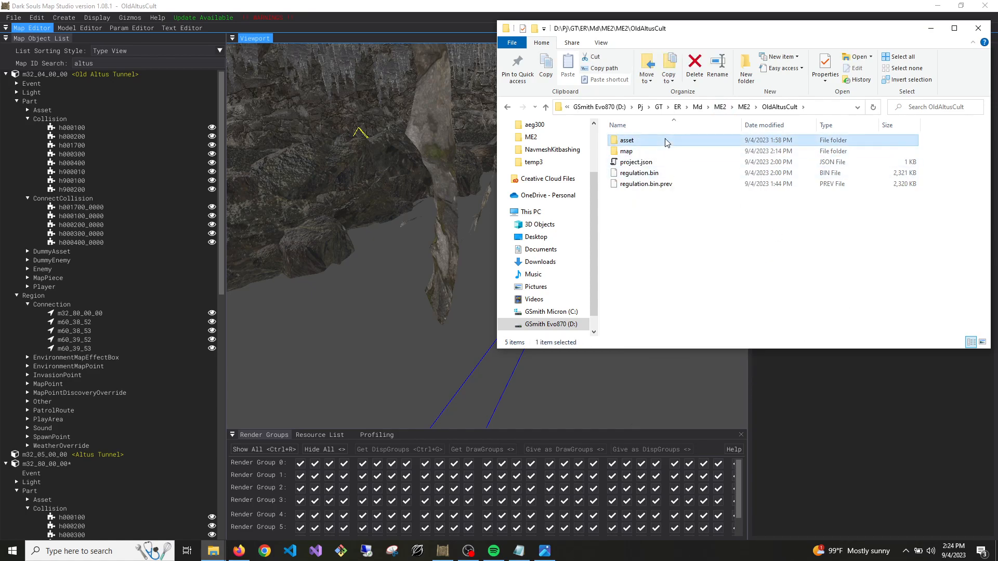
right_click(650, 210)
mouse_move(735, 379)
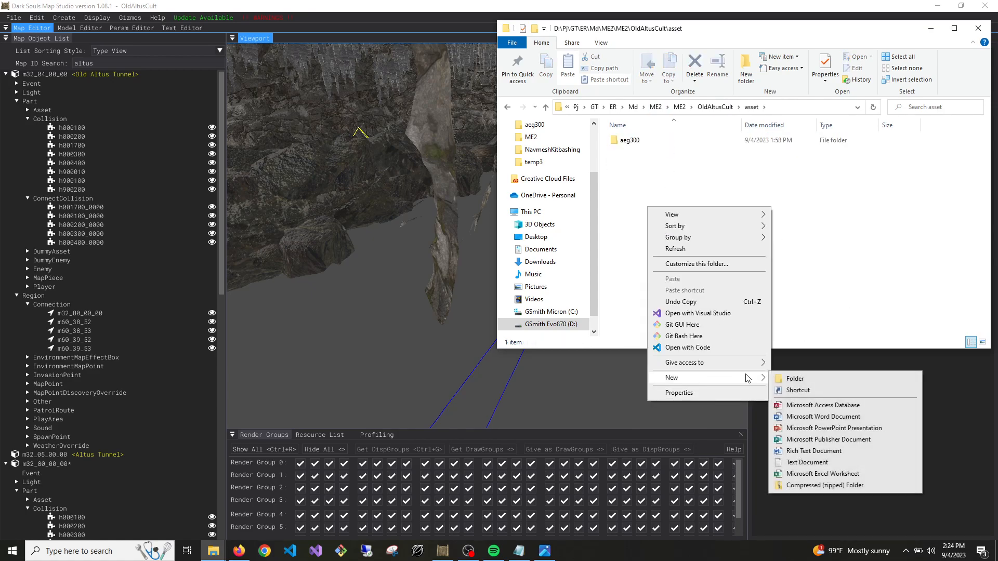
click(791, 379)
text(aeg)
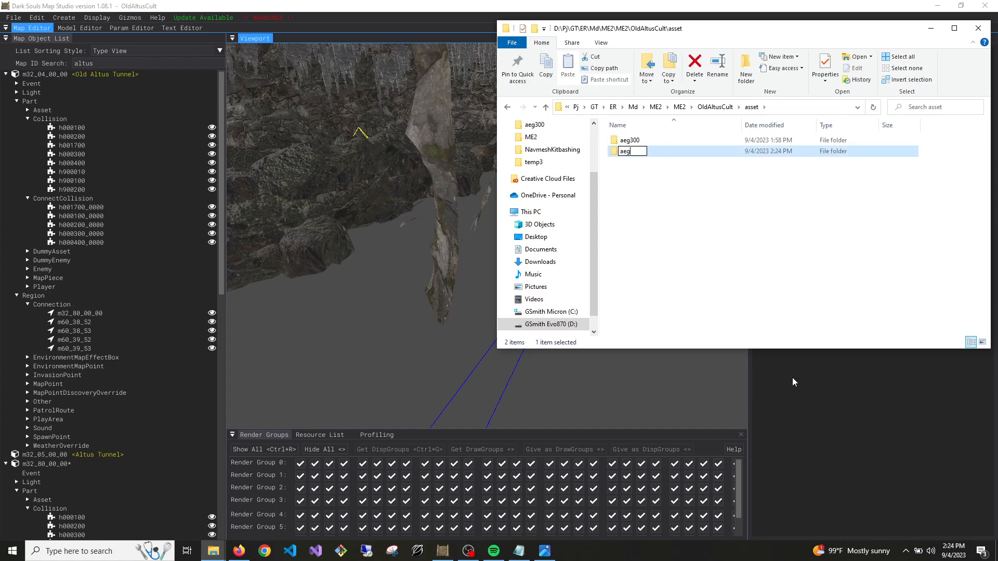
key(Return)
Move the aeg300 folder into the aeg folder and open the aeg folder
click(637, 155)
drag(632, 151, 627, 141)
double_click(627, 141)
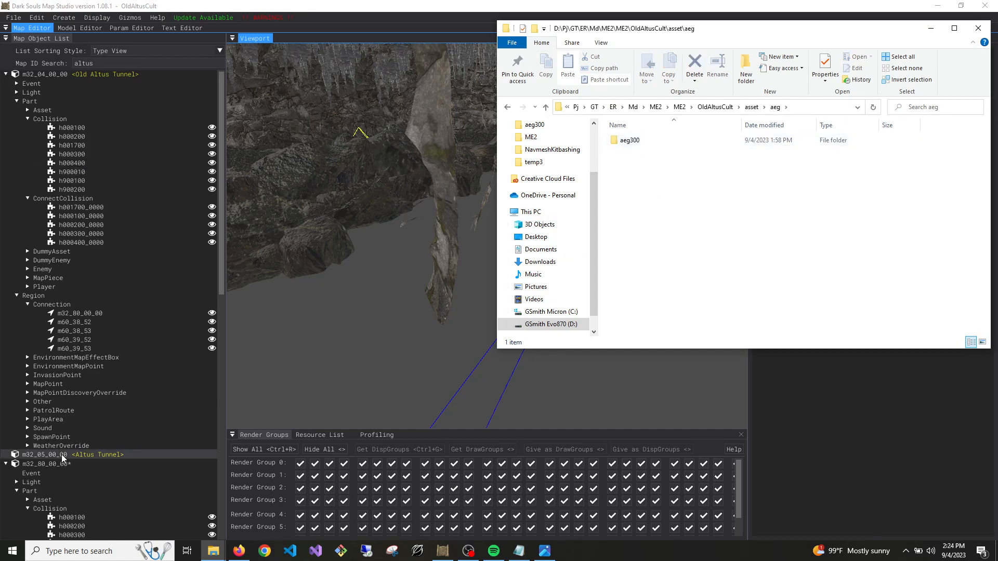
Return to Dark Souls Map Studio and save map m32_80_00_00
click(376, 333)
right_drag(378, 335, 388, 281)
right_click(44, 464)
click(80, 471)
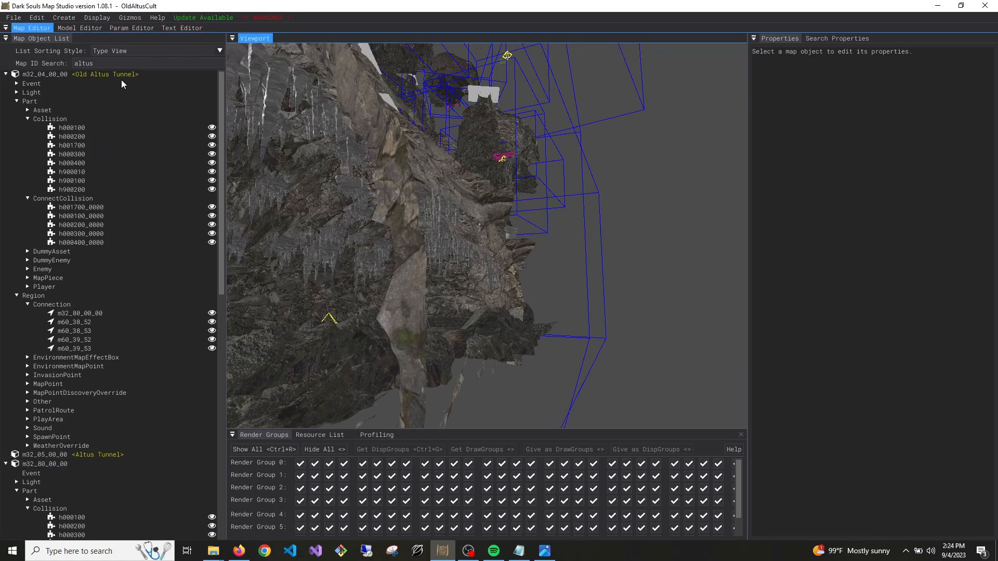
Save the Old Altus Tunnel map m32_04_00_00 and unload it
right_click(102, 75)
click(120, 85)
right_click(120, 76)
click(124, 81)
right_click(115, 74)
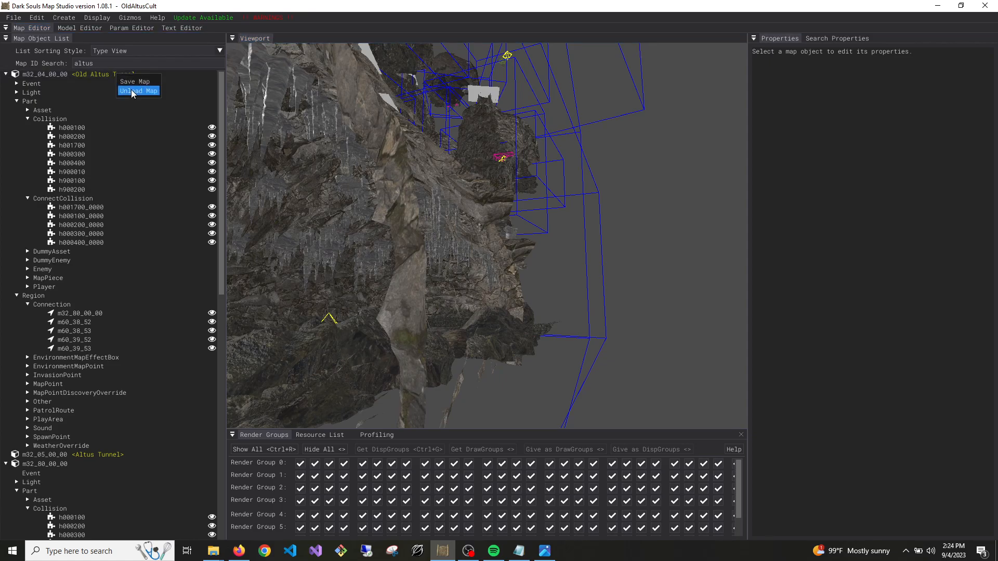
click(131, 89)
Save map m32_80_00_00 again and unload it
right_click(53, 92)
click(60, 98)
right_click(59, 94)
click(65, 99)
right_click(56, 93)
click(64, 110)
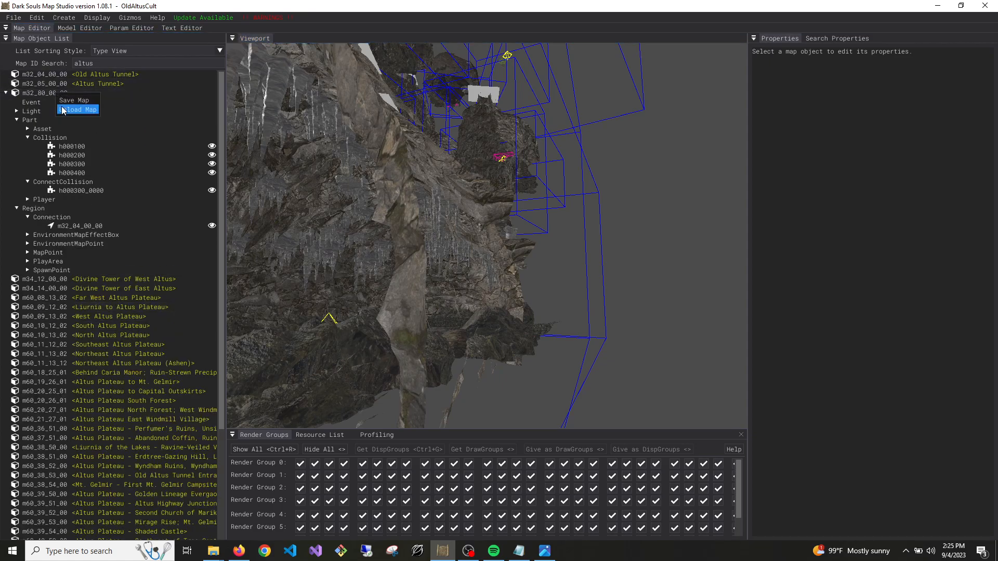
Restart Dark Souls Map Studio and load map m32_80_00_00
click(987, 5)
click(442, 550)
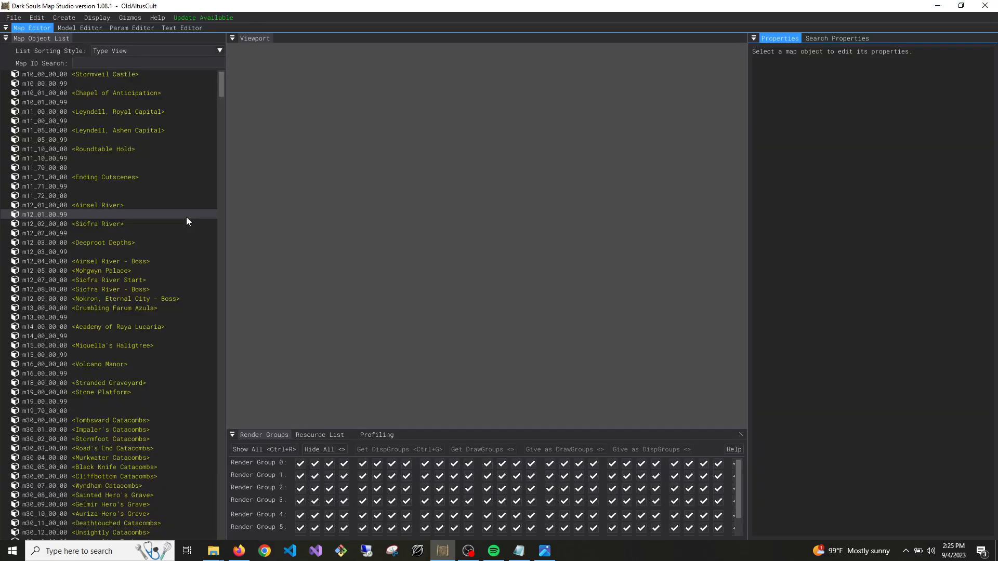
scroll(166, 298, down, 10)
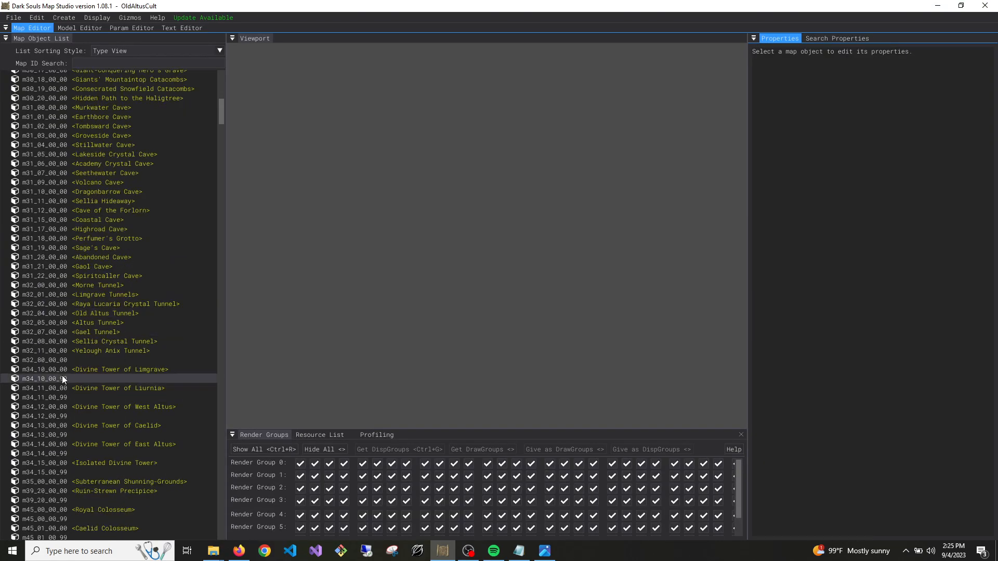
double_click(54, 361)
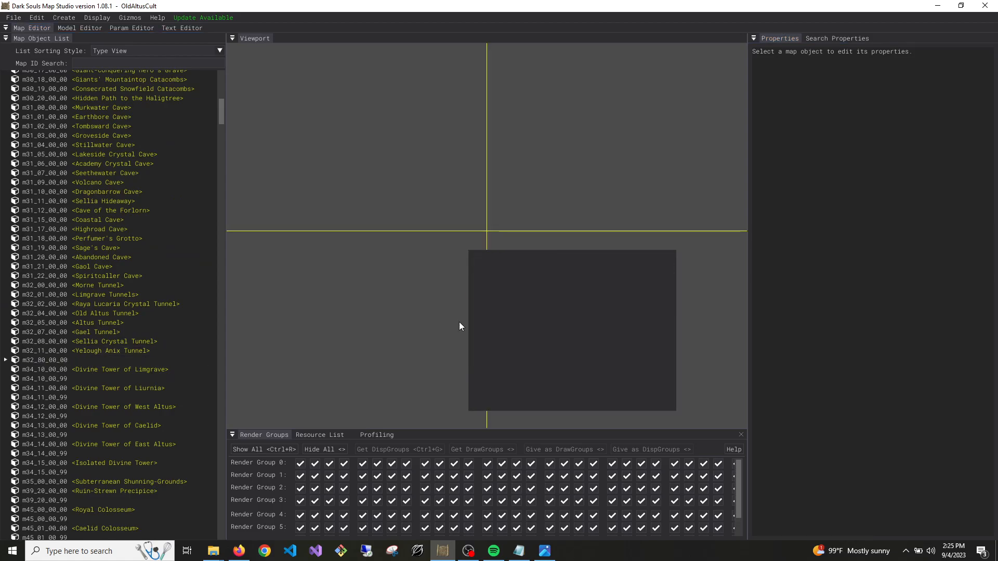
right_drag(470, 325, 552, 341)
key(w)
Duplicate asset AEG020_537_1000, shift the copy to about X 35.8 and set its ModelName to AEG300_950
click(538, 323)
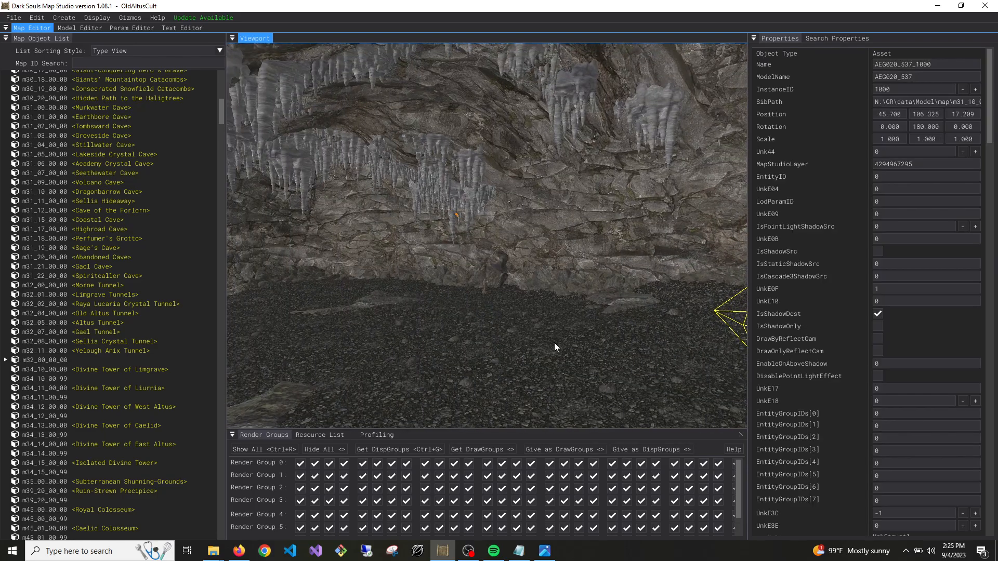
key(f)
drag(508, 192, 452, 244)
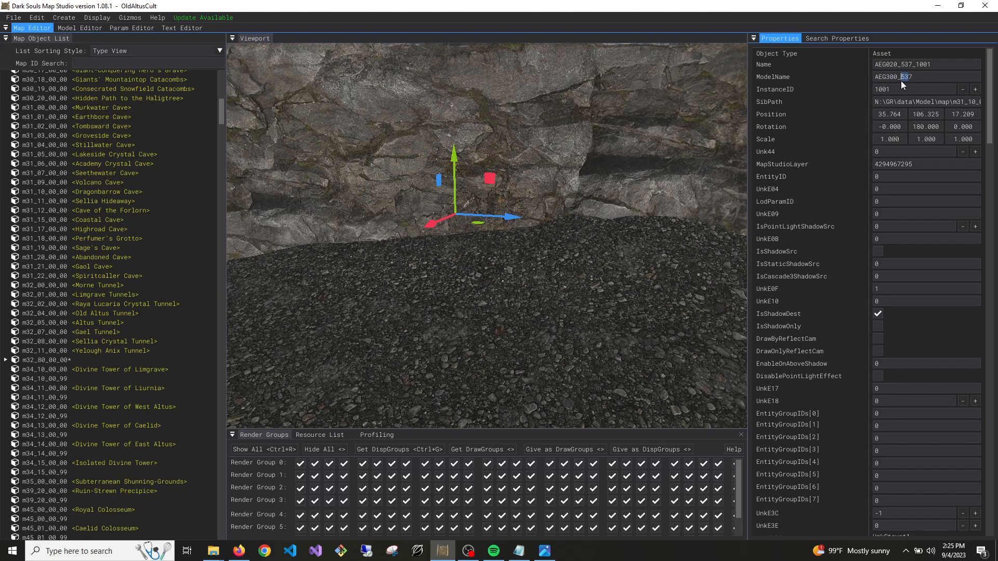
text(50)
click(919, 189)
Move the AEG300_950 copy down onto the cave floor at about X 28.9, Y 98.1
right_drag(598, 240, 512, 257)
drag(548, 216, 532, 433)
right_drag(562, 281, 580, 323)
key(s)
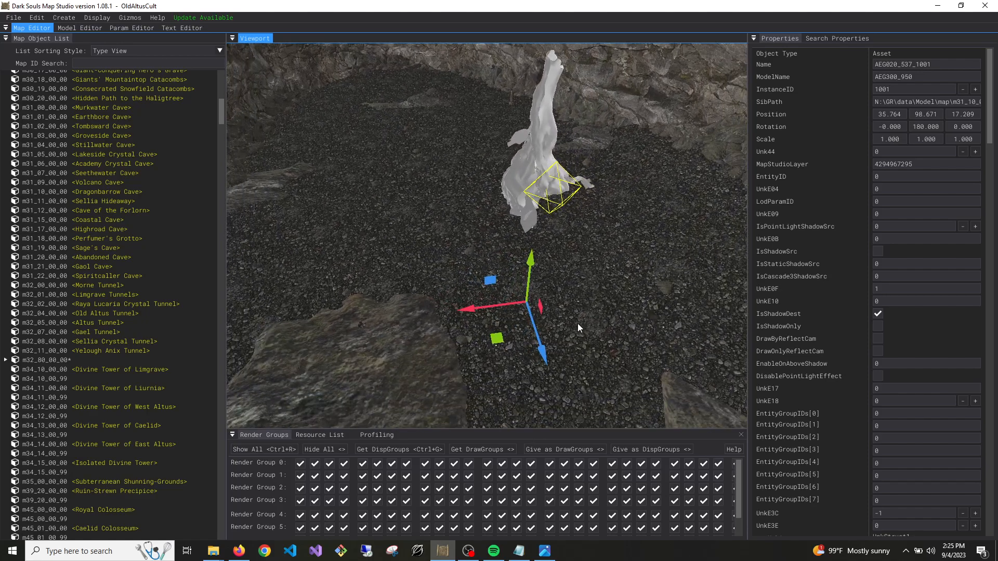
drag(511, 310, 357, 321)
right_drag(432, 297, 418, 298)
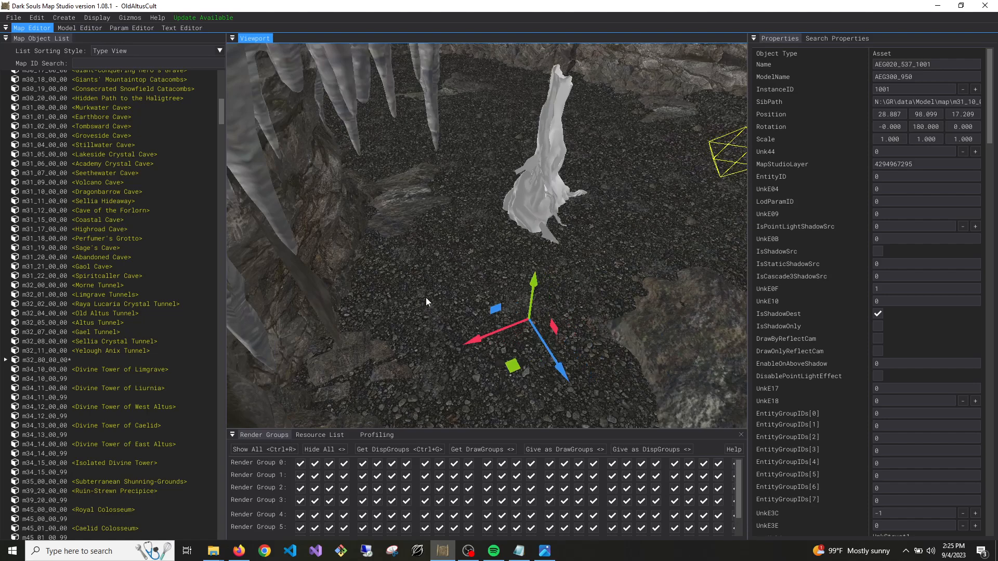
Duplicate the AEG300_950 model, rotate the copy to about 16° and place it beside the first at about X 29.3, Z 16.6
key(ctrl+d)
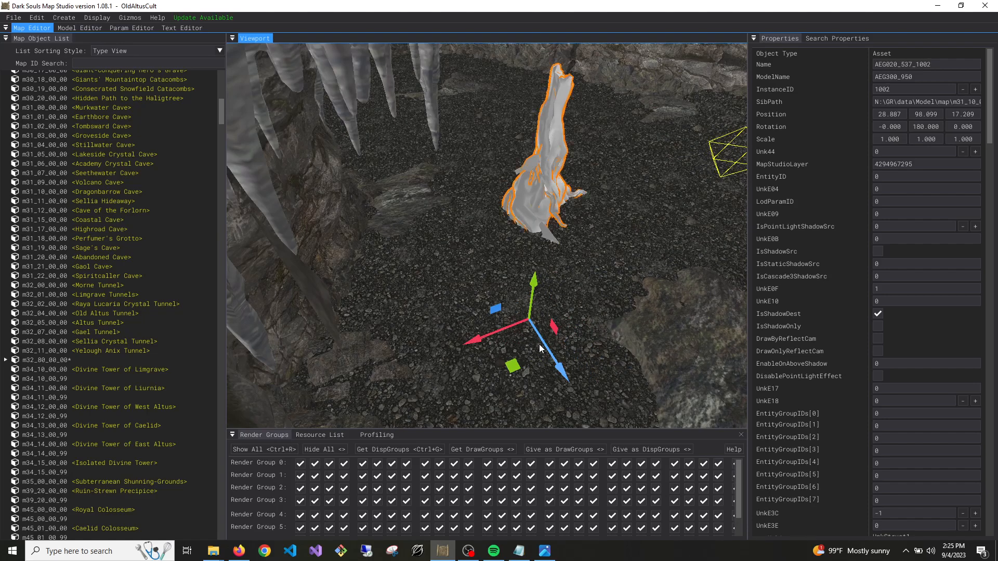
drag(544, 347, 487, 297)
key(e)
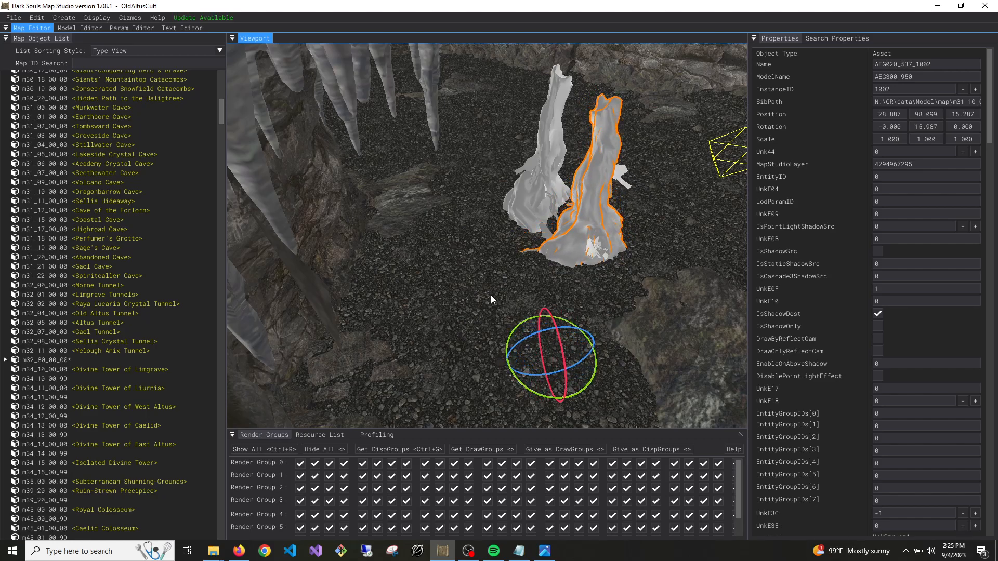
right_drag(486, 297, 524, 338)
key(w)
key(w)
drag(475, 315, 454, 293)
right_drag(454, 293, 510, 226)
key(a)
key(s)
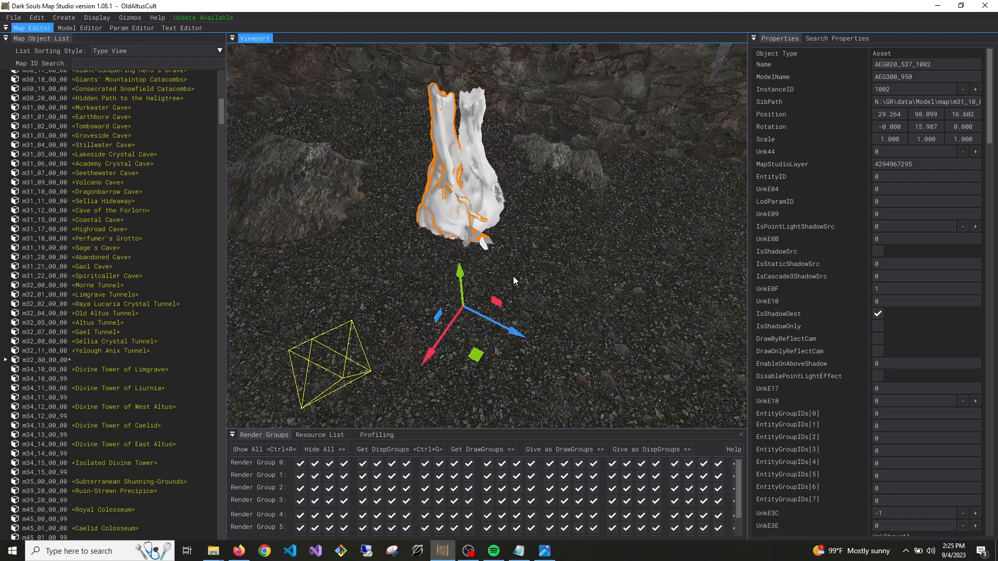
Duplicate the model once more, rotate this copy to about -70° and move it against the other two
key(ctrl+d)
drag(455, 325, 501, 315)
key(e)
key(w)
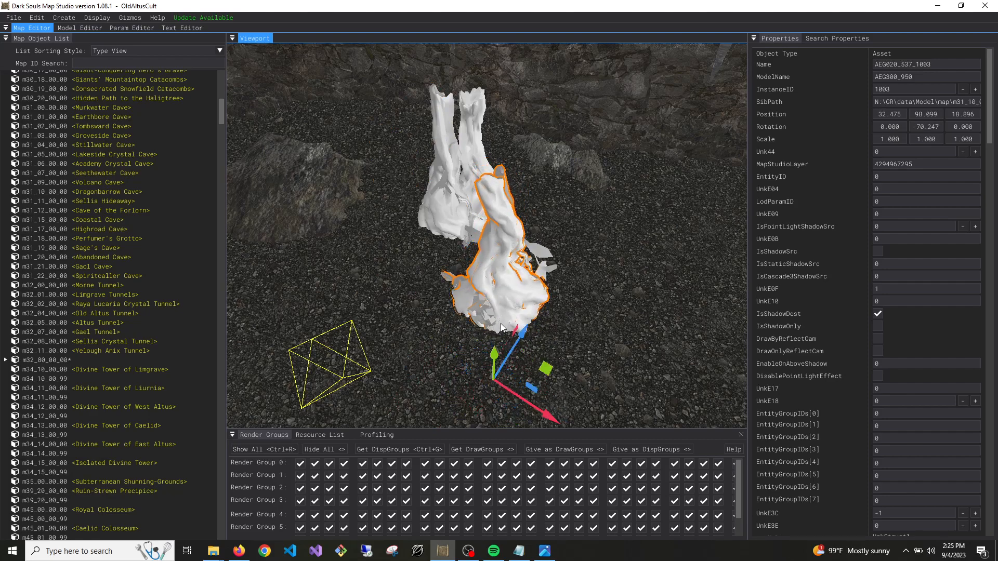
drag(506, 383, 492, 291)
mouse_move(492, 291)
right_down()
mouse_move(491, 271)
mouse_move(473, 262)
mouse_move(491, 278)
right_up()
key(w)
key(s)
Duplicate the cluster of three AEG300_950 models and move the copies to about X 33.1, Z 30.1
click(499, 186)
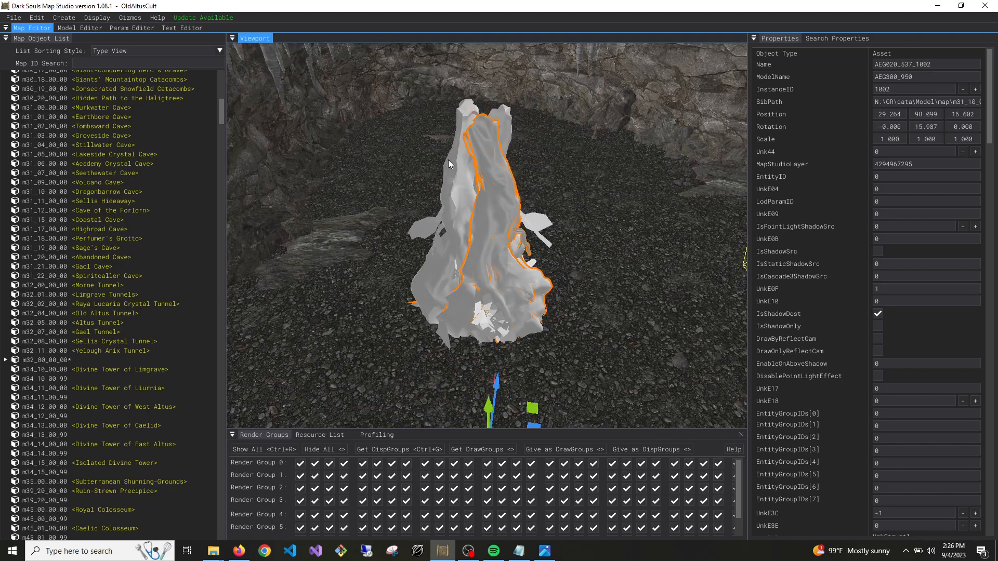
shift+click(458, 169)
shift+click(503, 121)
key(d)
right_drag(503, 121, 447, 143)
right_drag(519, 148, 531, 149)
key(s)
key(w)
right_drag(560, 229, 468, 358)
drag(473, 352, 626, 260)
right_drag(626, 260, 627, 259)
Rotate the copied cluster so its first model is at about 159° and lower it to about Y 97.75
key(e)
drag(447, 398, 488, 299)
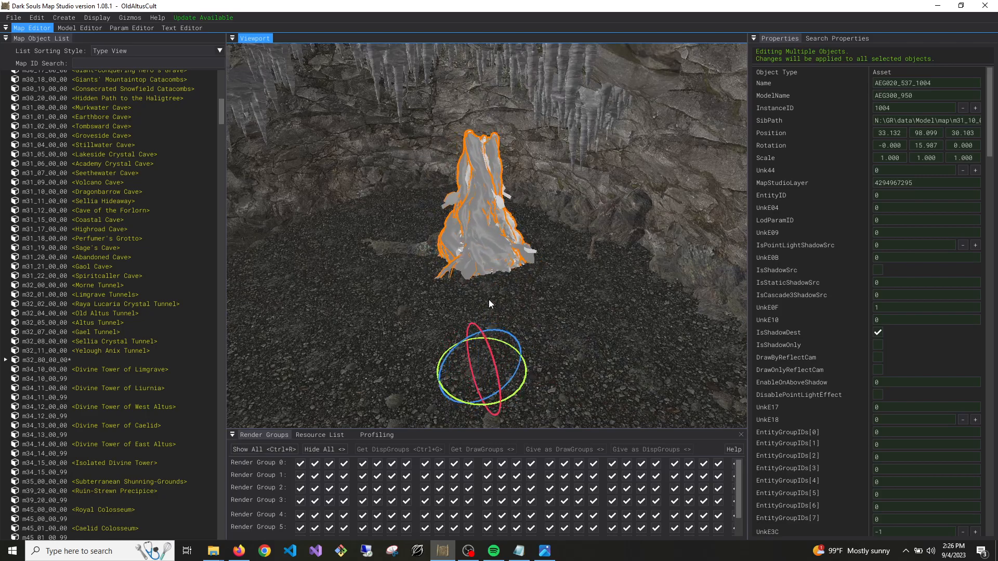
key(w)
key(ctrl+z)
drag(478, 339, 477, 331)
key(w)
right_drag(476, 331, 402, 377)
Duplicate the rotated cluster and move the copy across the cave to about X 35.0, Z 16.7
key(ctrl+d)
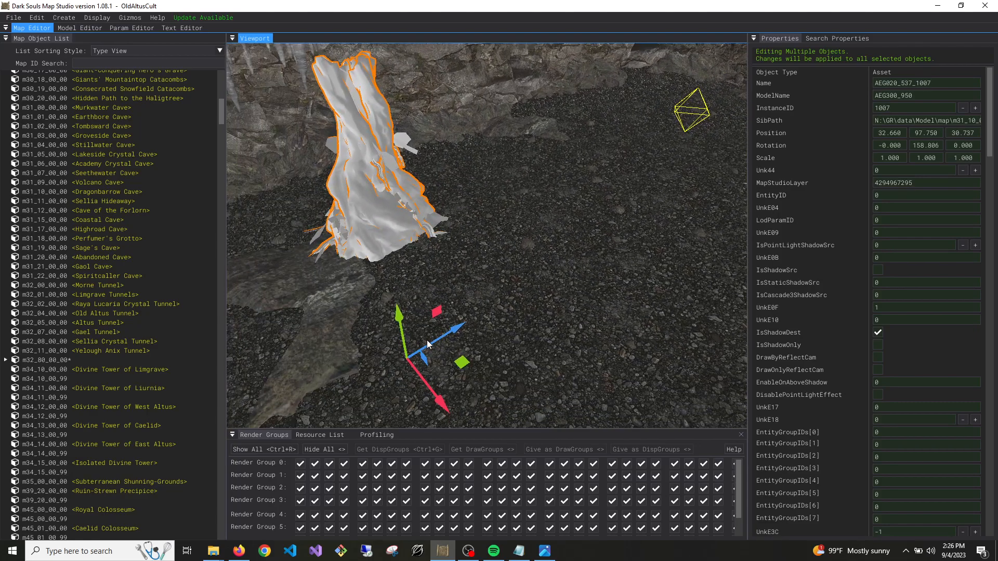
drag(438, 342, 674, 275)
right_drag(675, 274, 821, 231)
key(w)
key(s)
key(w)
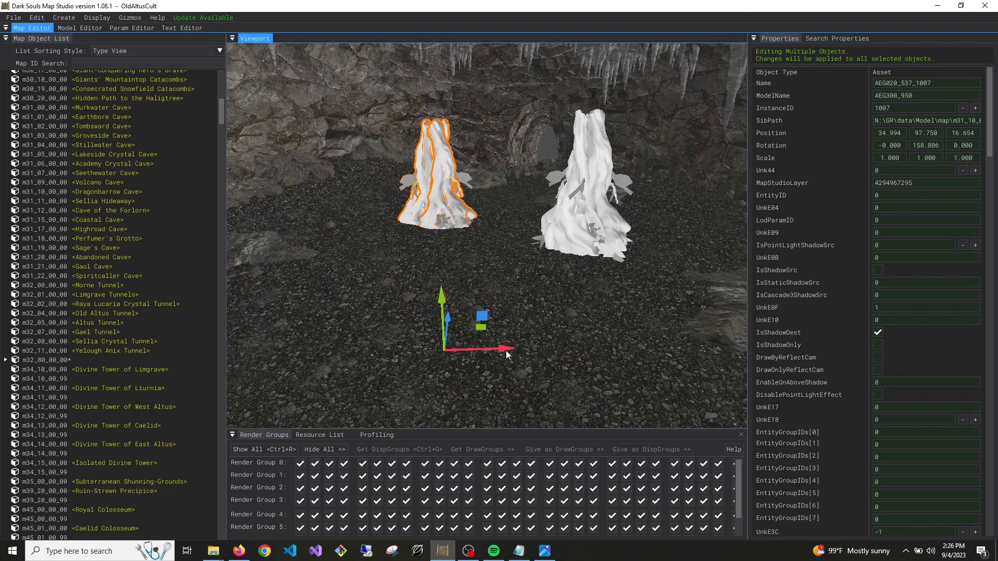
Reposition the copied cluster and add a further duplicate next to it on the cave floor
drag(507, 351, 570, 347)
drag(505, 325, 512, 355)
drag(560, 390, 502, 388)
key(w)
right_drag(506, 337, 682, 358)
key(s)
key(s)
right_drag(461, 298, 487, 310)
Duplicate the cluster twice more, placing the copies at about X 35.8, Z 12.2 and X 29.9, Z 10.9
key(ctrl+d)
drag(479, 285, 578, 317)
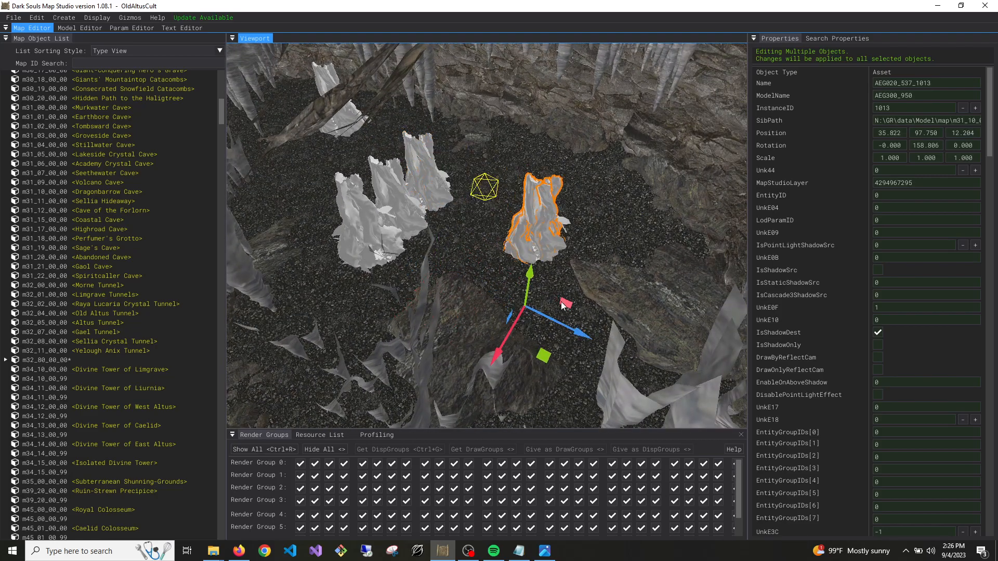
drag(517, 321, 464, 401)
right_drag(464, 401, 485, 329)
drag(467, 300, 458, 282)
right_drag(458, 281, 483, 236)
key(w)
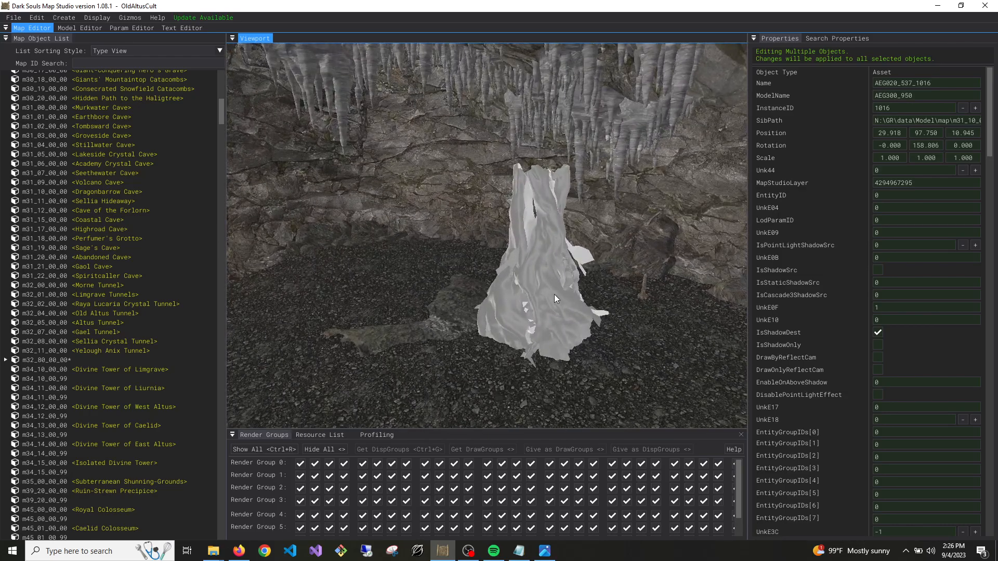
click(554, 295)
right_drag(554, 294, 507, 321)
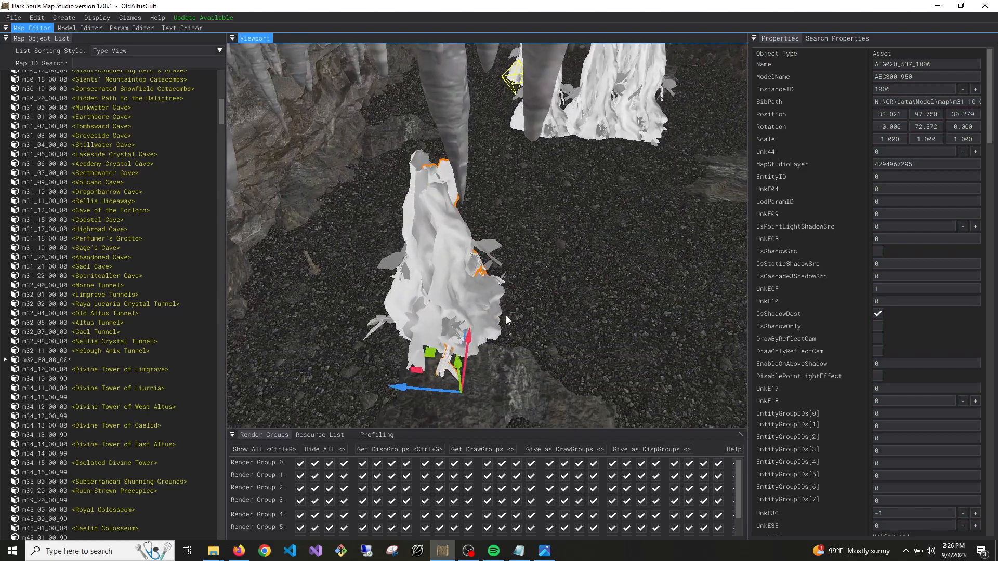
click(455, 289)
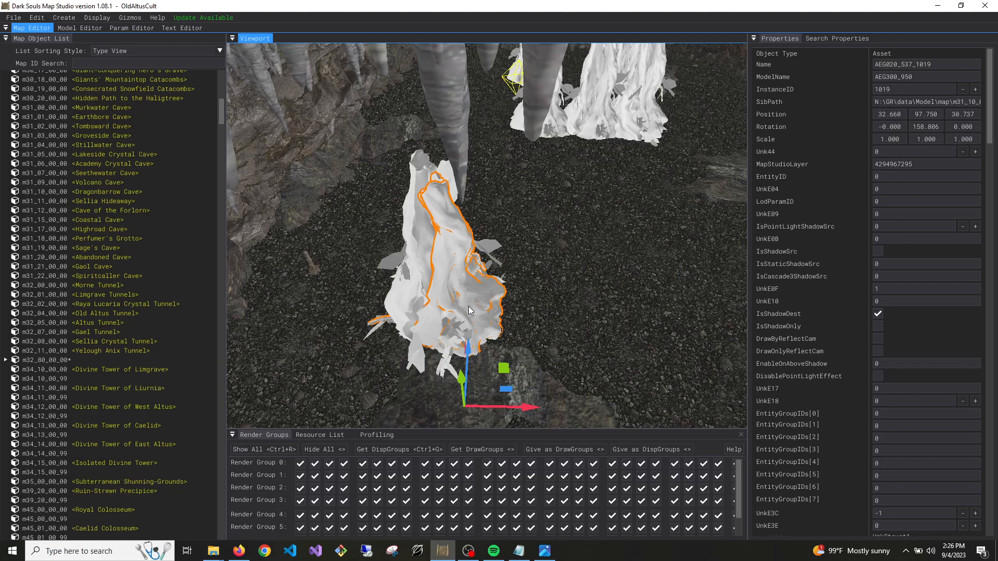
key(Delete)
Select the models of the isolated cluster, duplicate them and spread the copies, placing the last at about X 35.9, Z 22.5
click(460, 291)
ctrl+click(425, 171)
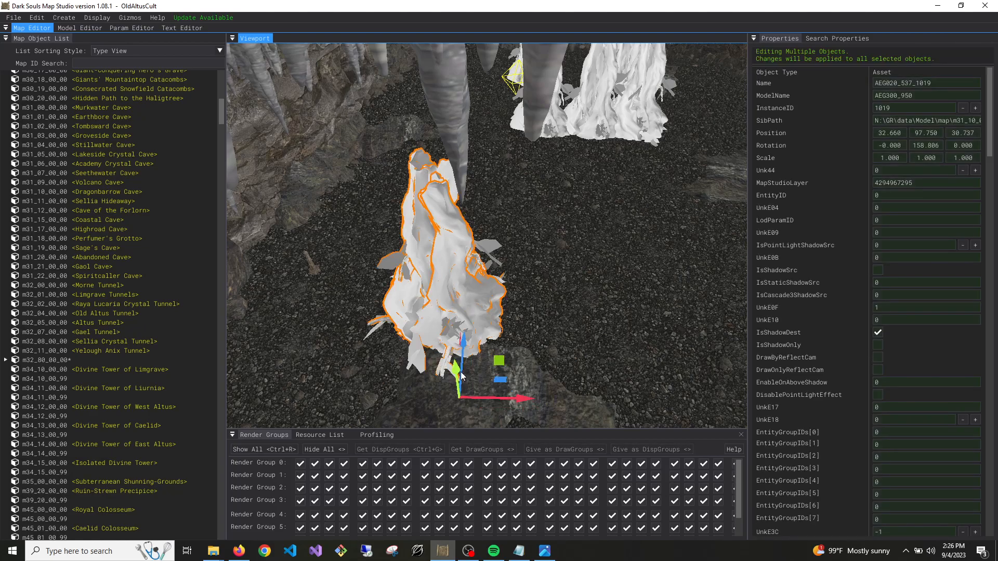
drag(466, 355, 475, 282)
key(d)
right_drag(476, 281, 487, 354)
drag(454, 400, 506, 345)
mouse_move(507, 345)
right_down()
mouse_move(593, 317)
mouse_move(551, 343)
mouse_move(530, 333)
mouse_move(520, 348)
mouse_move(516, 334)
right_up()
key(w)
key(w)
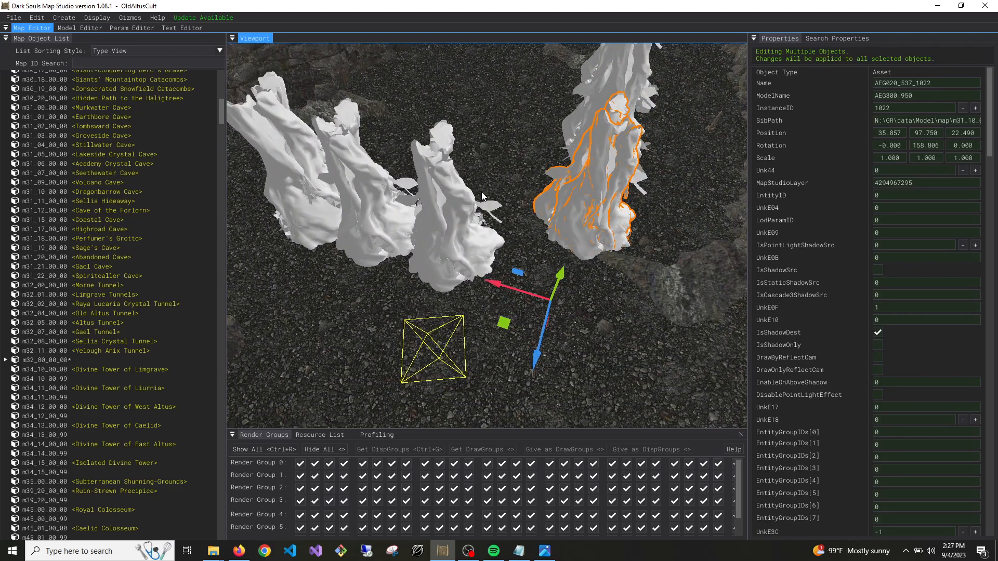
Examine the placed AEG300_950 clusters and the surrounding cave floor from several sides
right_drag(552, 263, 476, 311)
key(a)
key(s)
key(w)
key(d)
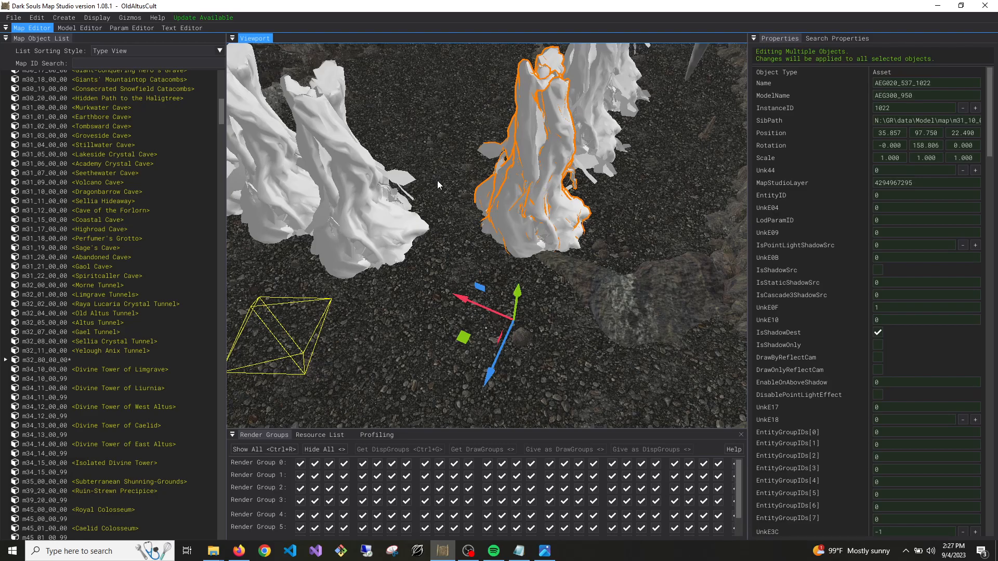
mouse_move(445, 238)
right_down()
mouse_move(440, 248)
mouse_move(441, 236)
right_up()
key(a)
right_drag(611, 217, 630, 236)
key(s)
key(w)
key(a)
key(w)
key(s)
key(w)
right_drag(479, 237, 452, 215)
key(d)
key(w)
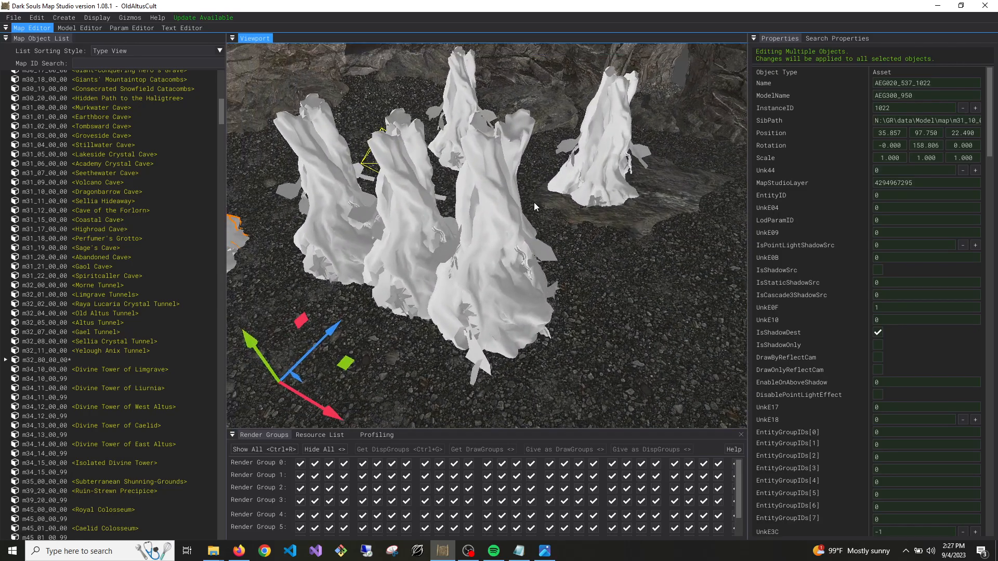
key(a)
right_drag(398, 332, 438, 325)
key(s)
key(d)
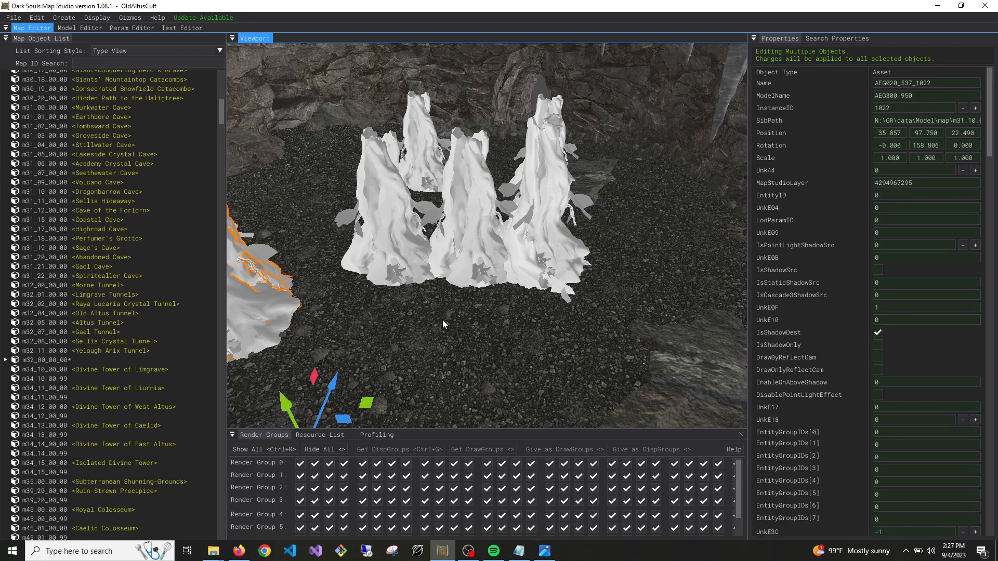
mouse_move(462, 317)
right_down()
mouse_move(414, 300)
mouse_move(317, 312)
mouse_move(411, 302)
mouse_move(380, 312)
mouse_move(464, 315)
mouse_move(494, 301)
mouse_move(479, 311)
right_up()
key(w)
key(s)
key(w)
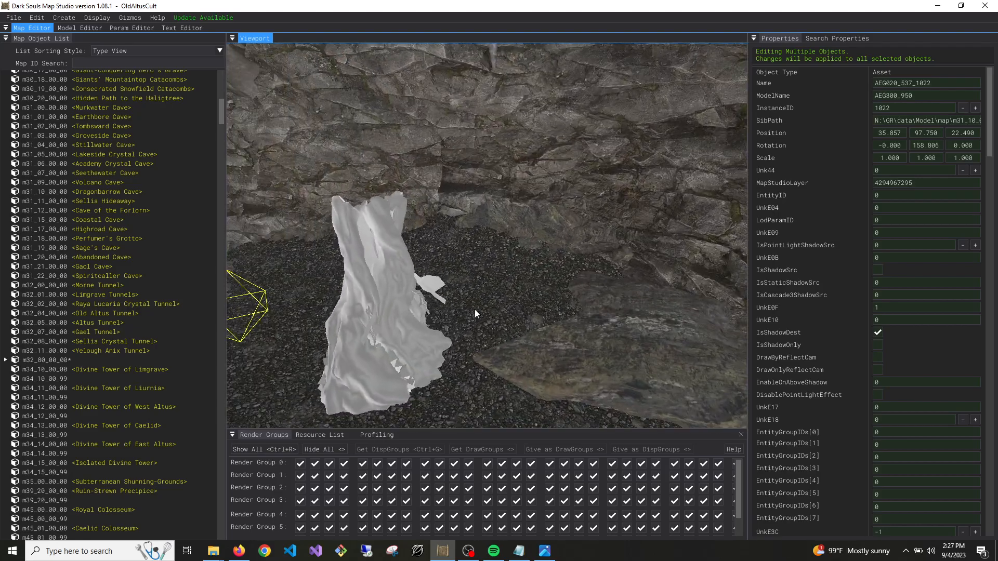
Save map m32_80_00_00 with the placed asset clusters
right_click(68, 360)
click(74, 364)
key(s)
right_drag(366, 235, 430, 373)
key(s)
right_click(50, 363)
click(59, 370)
key(w)
key(s)
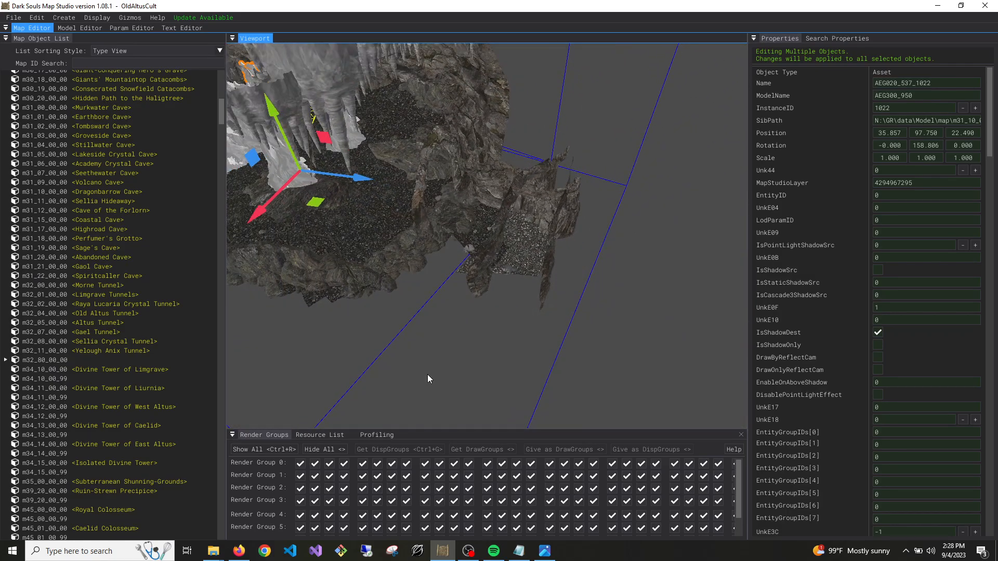
Launch Elden Ring with launchmod_eldenring.bat from the ME2 folder and continue past the title screen into the game
mouse_move(213, 550)
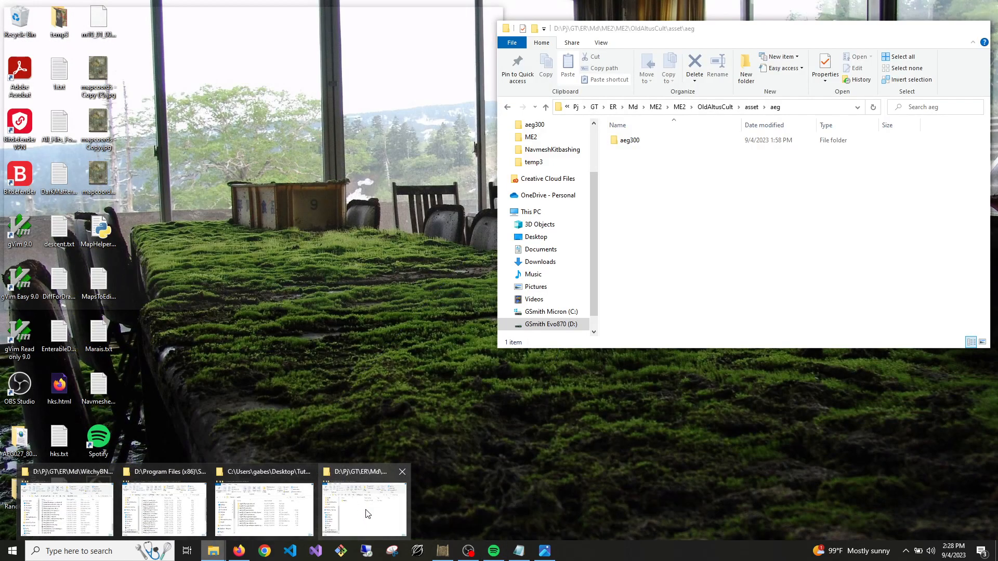
click(366, 514)
click(722, 110)
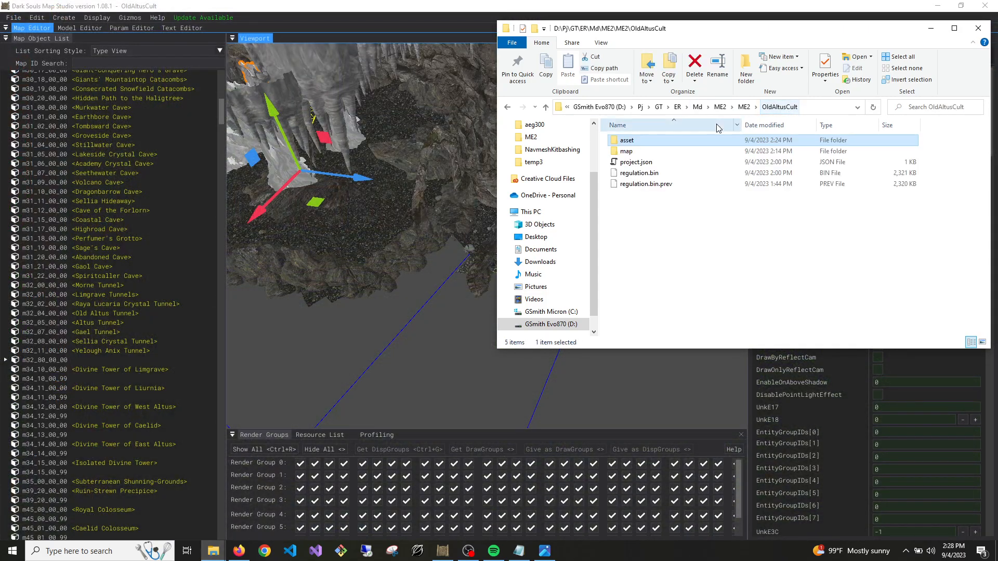
click(733, 106)
scroll(721, 262, down, 5)
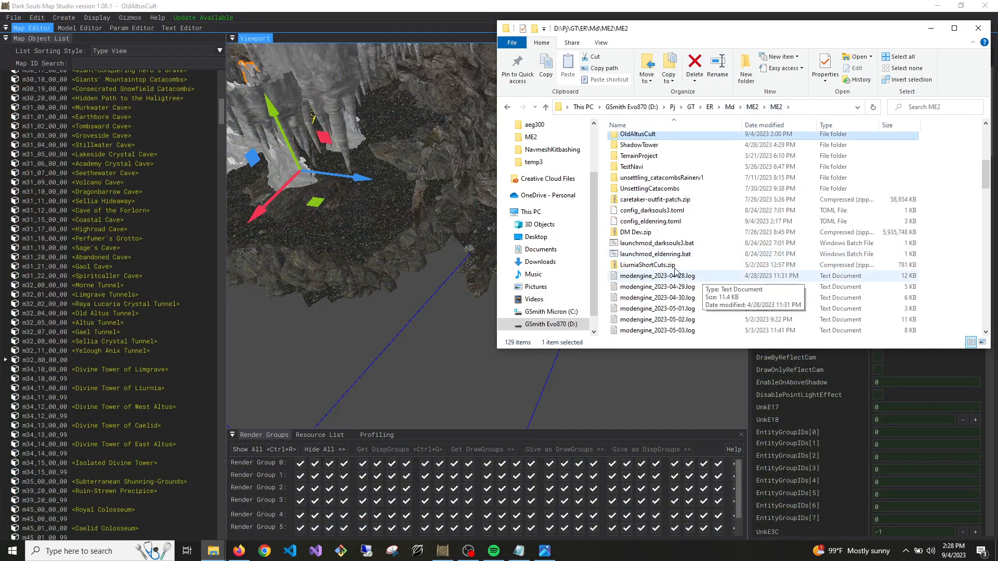
double_click(664, 253)
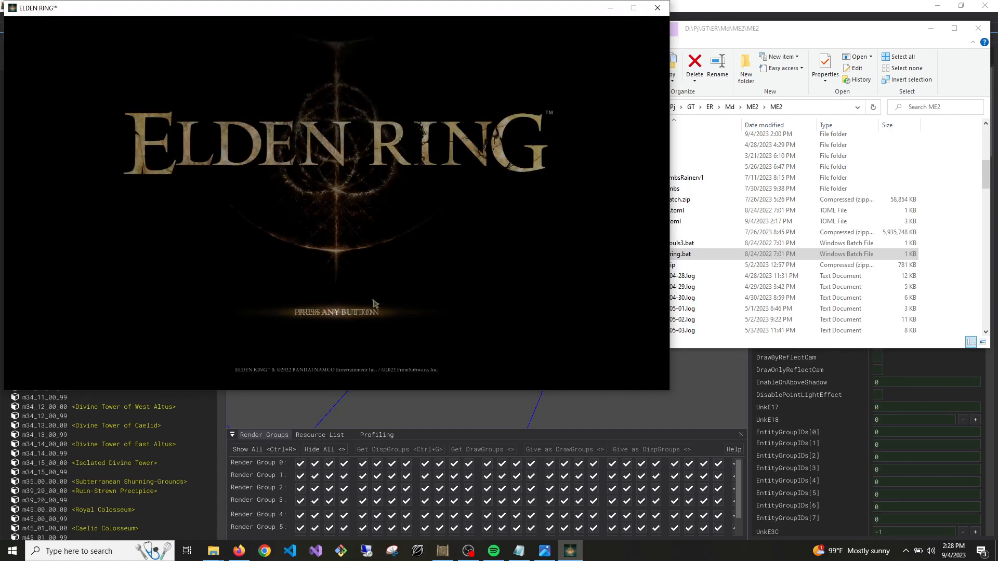
click(371, 297)
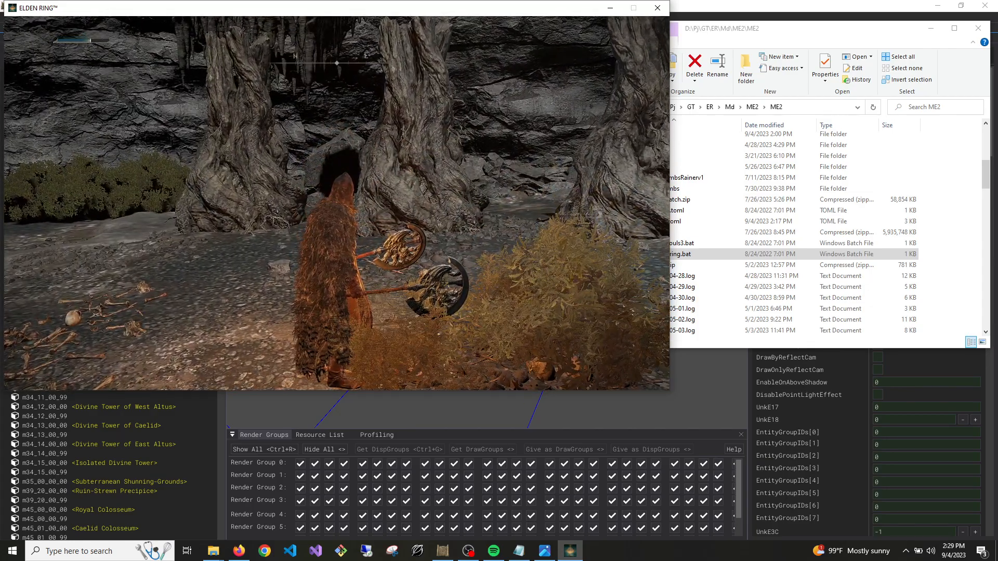
Quit the running game to the title menu and switch back to Dark Souls Map Studio
key(Escape)
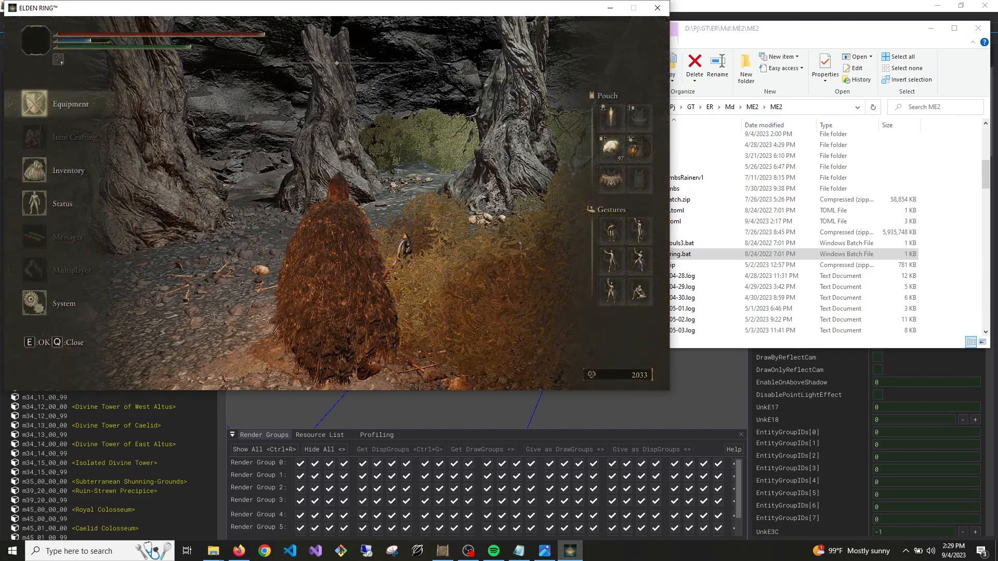
click(46, 309)
click(385, 83)
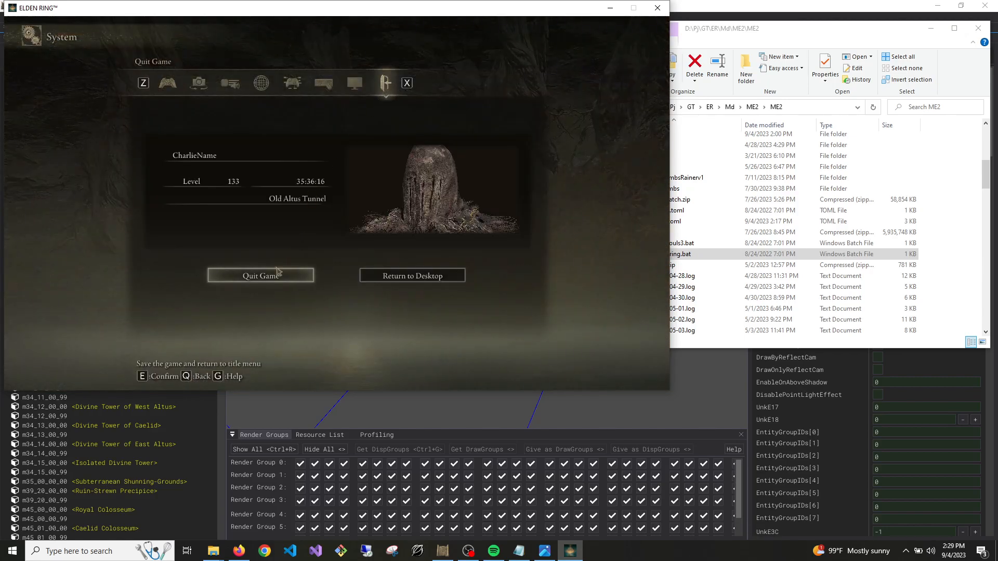
click(277, 271)
click(263, 212)
click(622, 408)
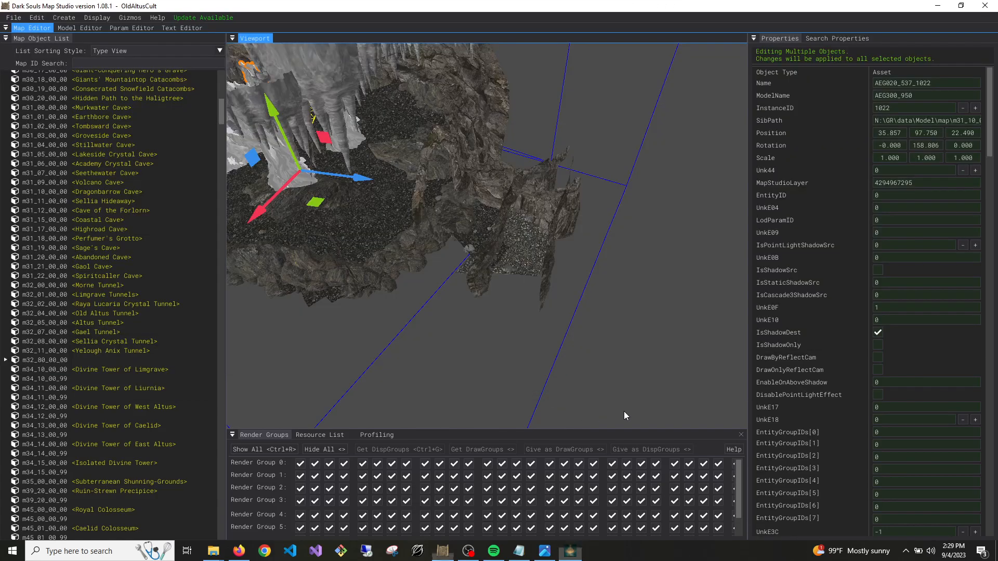
Save the m32_80_00_00 cave map again
mouse_move(407, 260)
right_down()
mouse_move(333, 219)
mouse_move(395, 245)
mouse_move(385, 255)
mouse_move(398, 208)
mouse_move(385, 250)
mouse_move(408, 245)
right_up()
key(s)
key(s)
key(w)
right_click(55, 361)
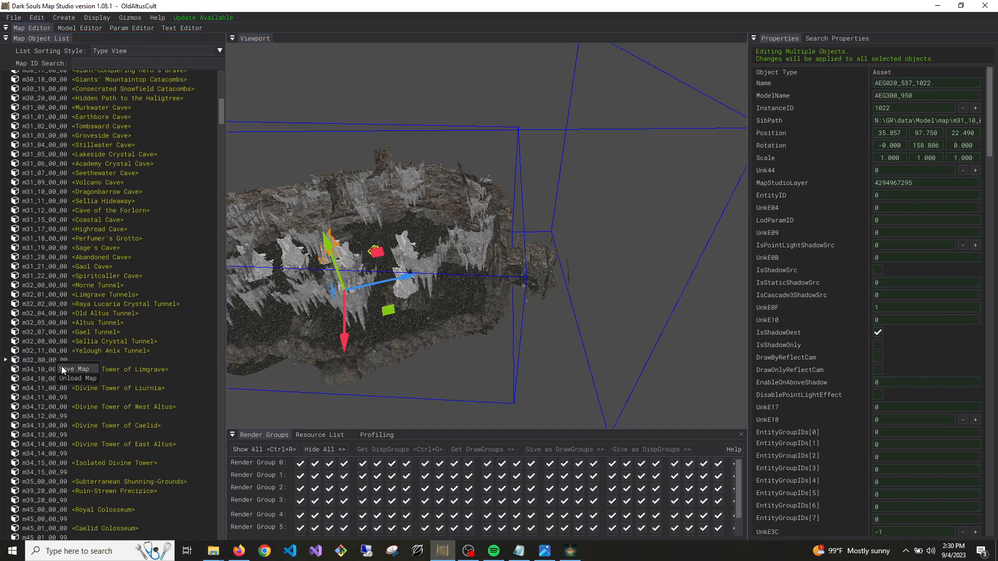
click(62, 367)
Load map m32_04_00_00 (Old Altus Tunnel) and expand its list of enemy parts
right_click(109, 314)
click(120, 323)
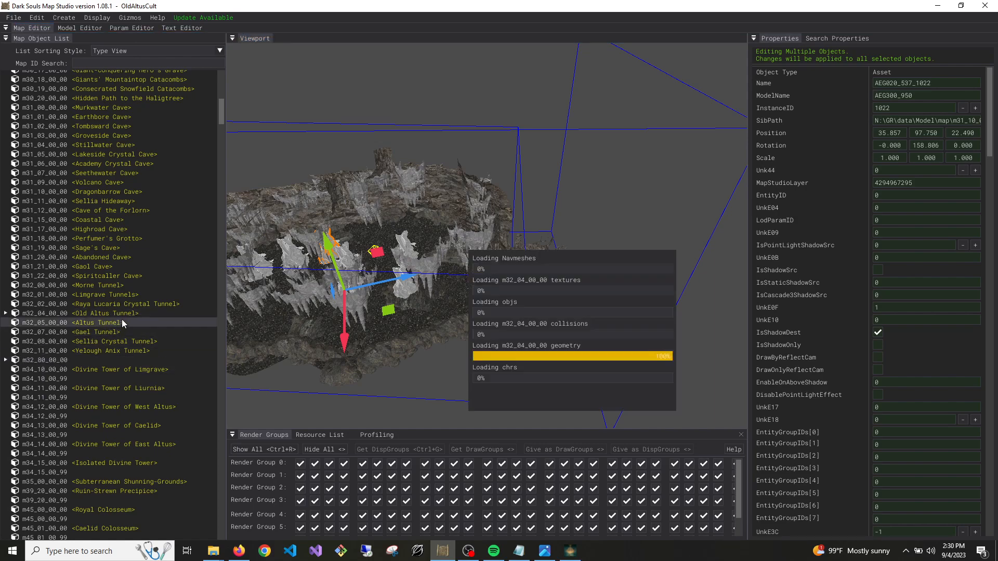
click(6, 314)
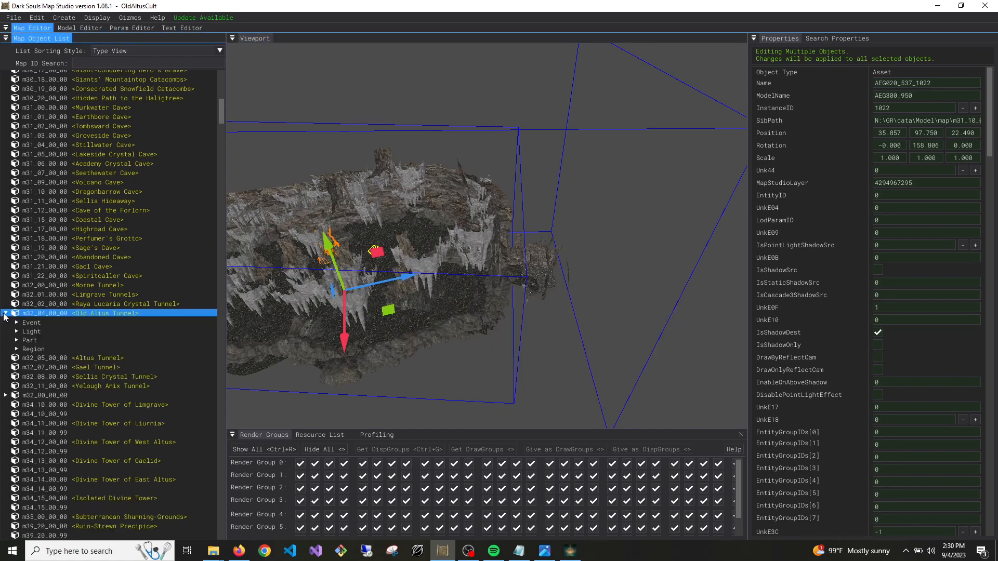
click(17, 340)
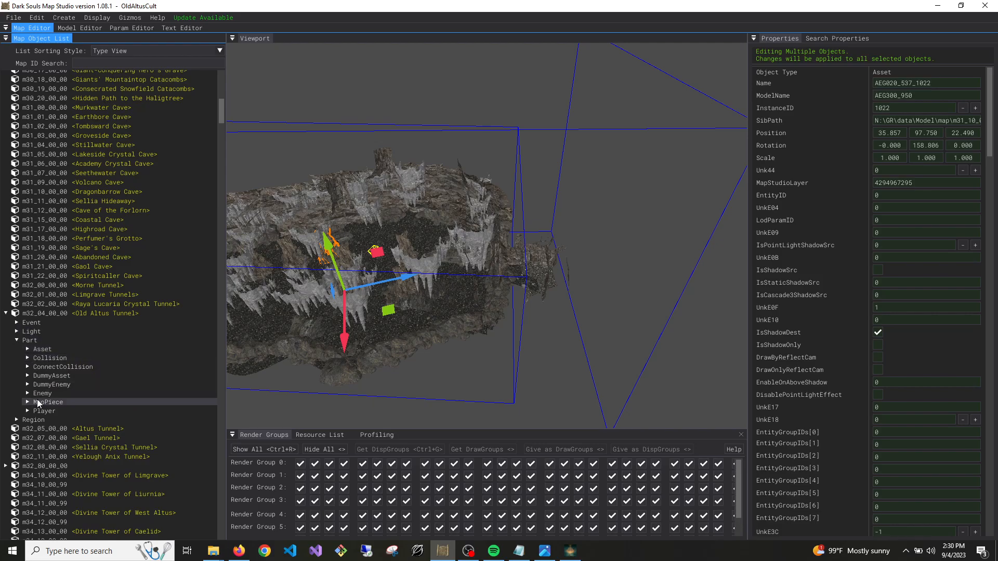
click(28, 394)
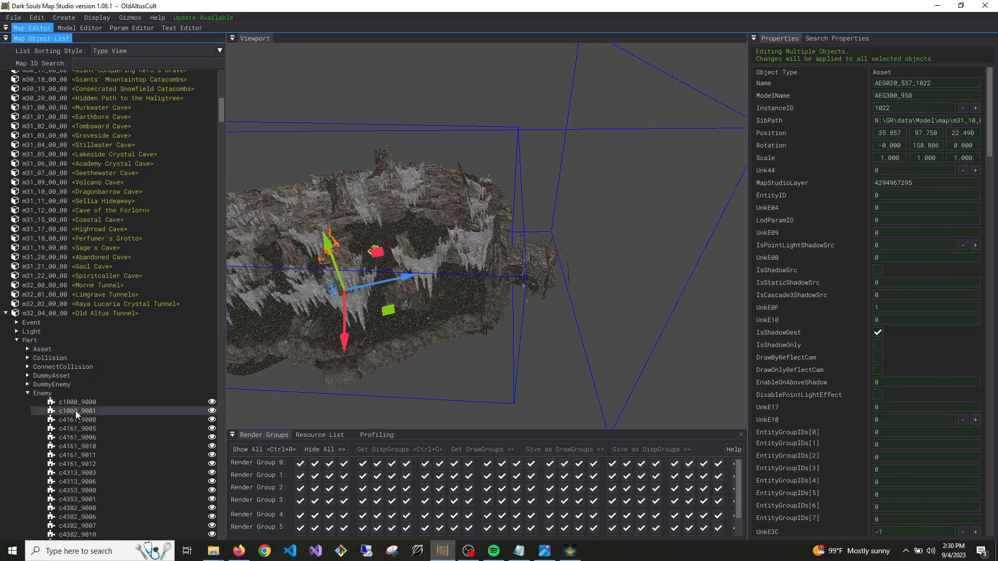
Locate enemy c4161_9011 in Old Altus Tunnel and examine the enemies standing nearby
double_click(94, 455)
key(s)
right_drag(487, 236, 452, 333)
key(w)
key(w)
key(w)
key(w)
Try to duplicate enemy c4382_9010, together with the neighbouring selected object, into map m32_80_00_00
click(445, 192)
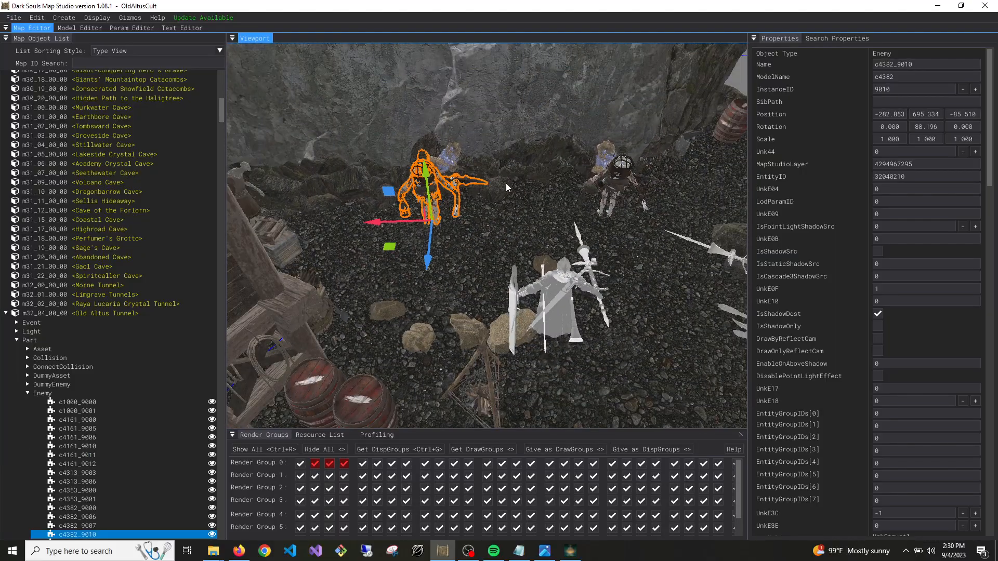
shift+click(603, 172)
key(f)
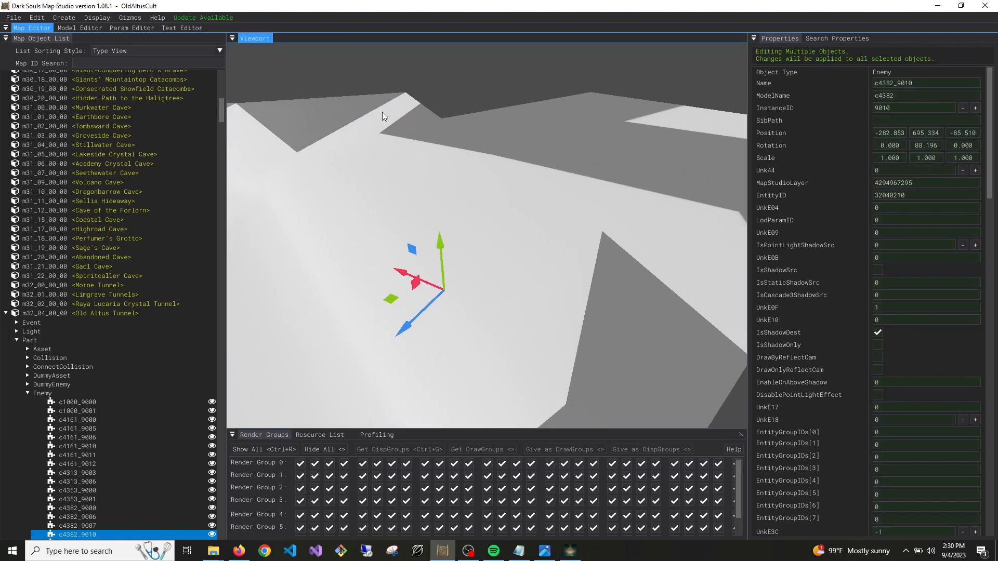
click(37, 18)
mouse_move(65, 70)
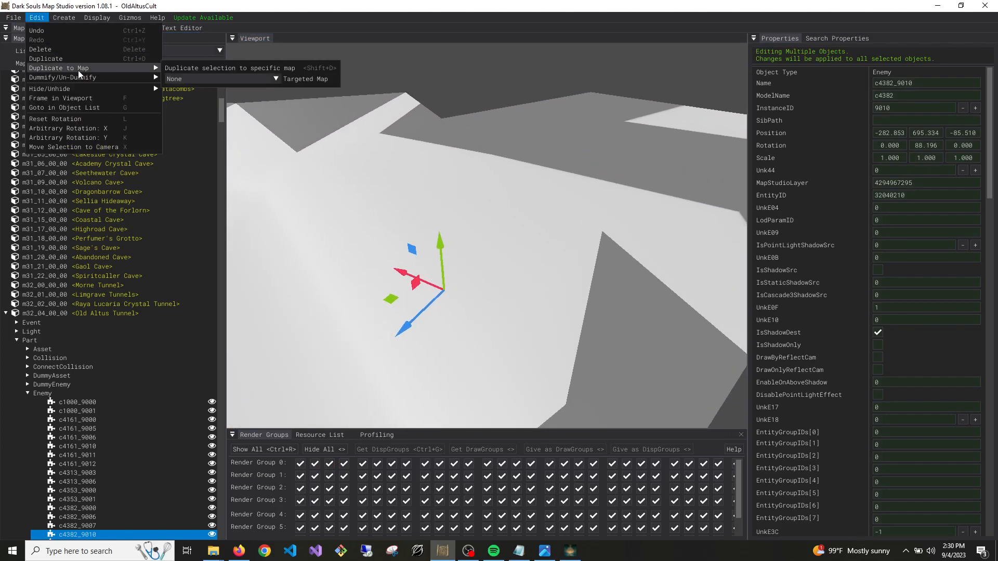
click(196, 79)
click(201, 100)
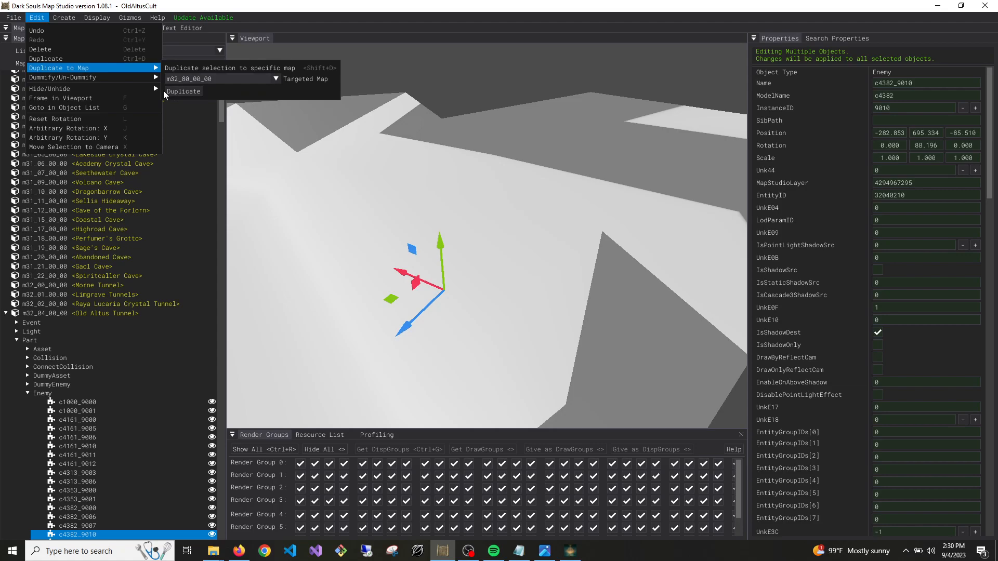
click(182, 91)
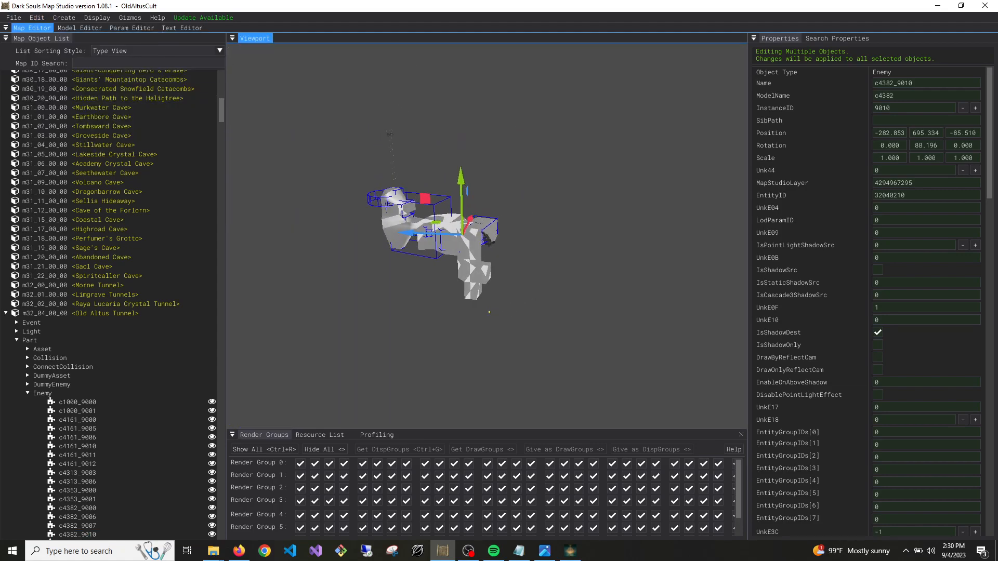
Select the two Stonedigger enemies c4382_9010 and c4382_9011 by the rock wall and duplicate them into map m32_80_00_00
key(w)
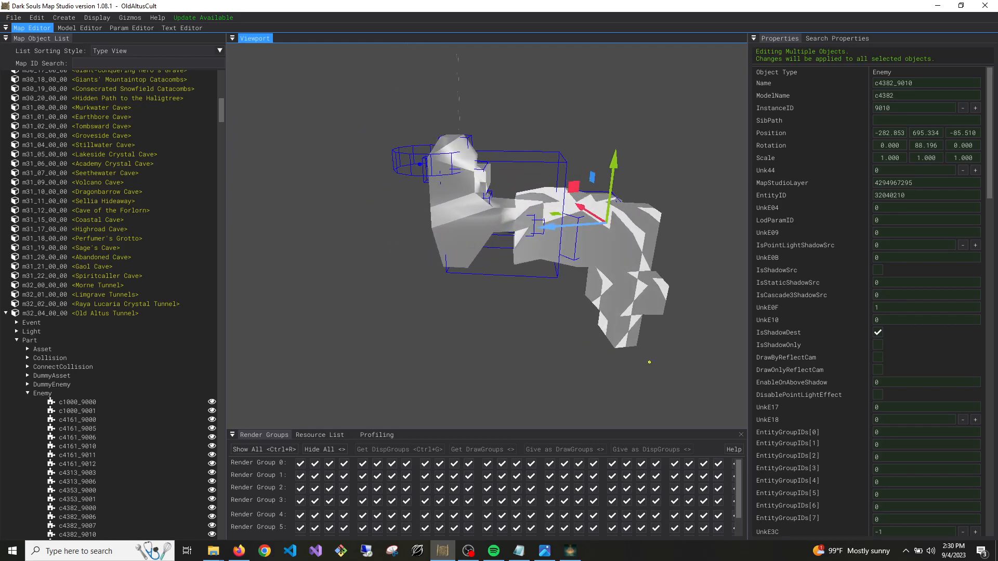
key(w)
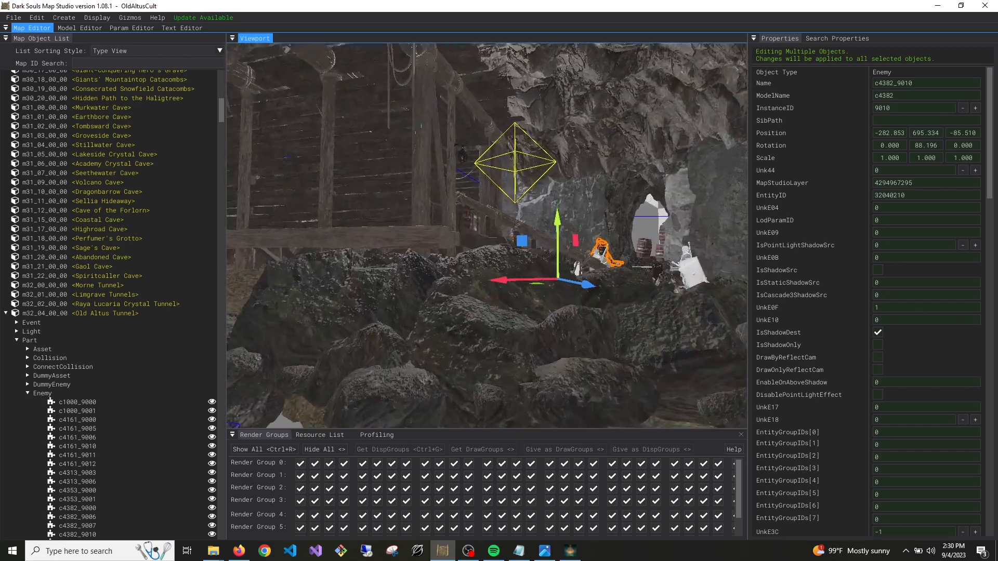
right_drag(487, 236, 447, 322)
key(w)
click(562, 235)
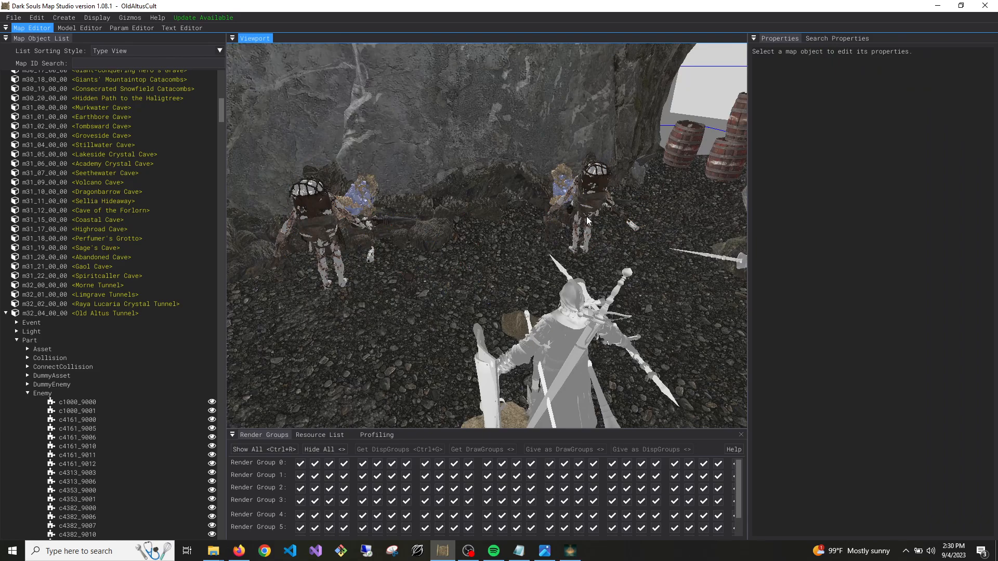
click(582, 200)
ctrl+click(320, 220)
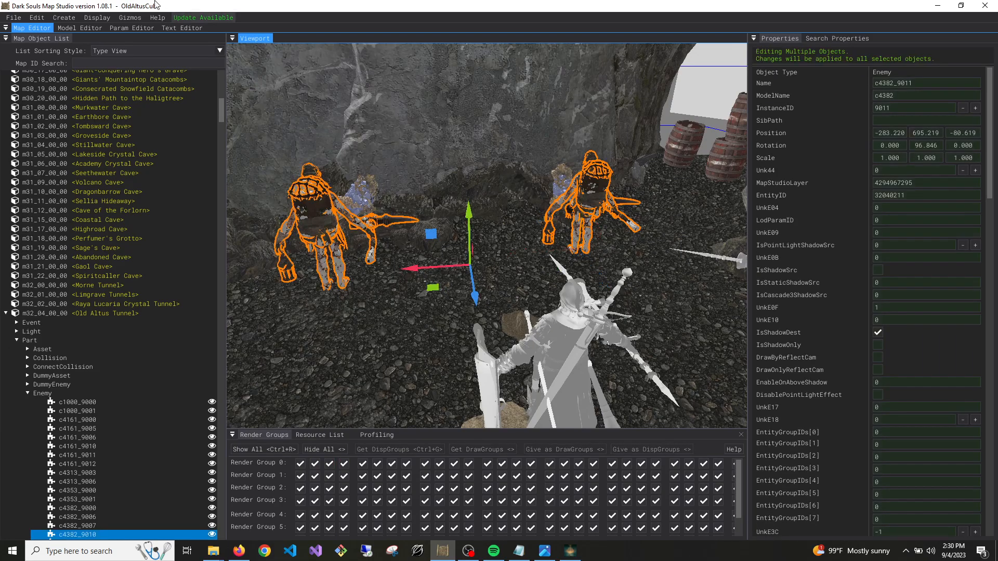
click(46, 18)
mouse_move(101, 68)
click(233, 80)
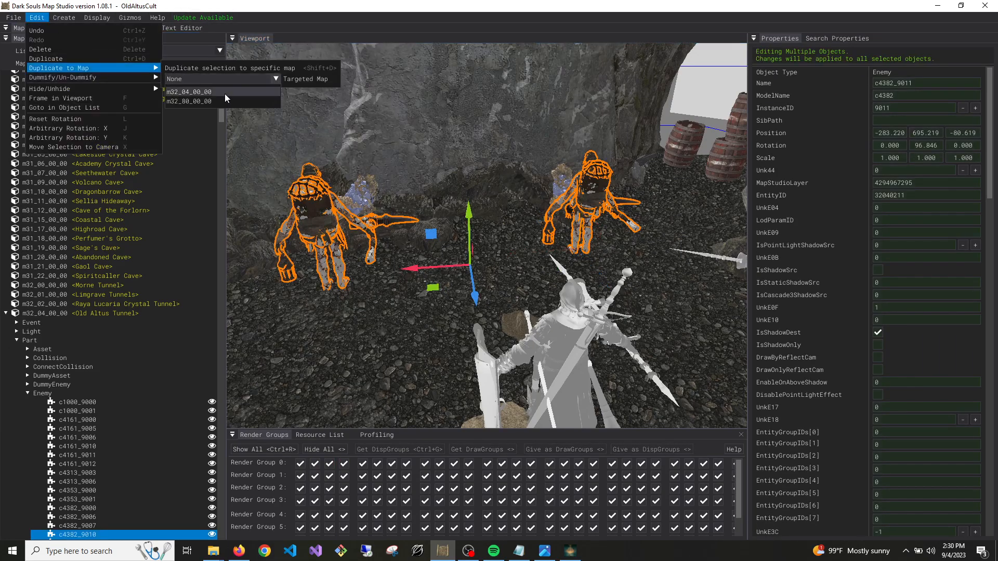
click(203, 102)
click(180, 89)
Move the duplicated enemies away from Old Altus Tunnel towards the custom cave, to about X -52.4, Y 280.7, Z 2.3
key(s)
right_drag(472, 140, 501, 130)
drag(592, 151, 382, 345)
mouse_move(426, 310)
right_down()
mouse_move(450, 285)
mouse_move(436, 311)
right_up()
right_drag(388, 358, 381, 371)
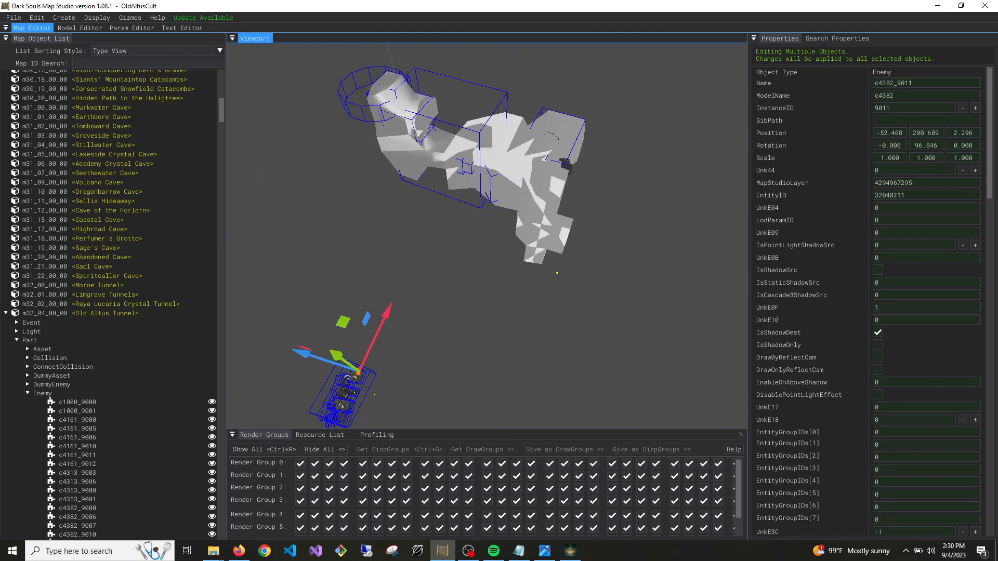
Bring the two enemy copies above the custom cave, at about X 5.8, Y 191.8, Z -4.7
right_drag(546, 179, 309, 160)
key(w)
key(d)
drag(291, 228, 535, 329)
right_drag(535, 329, 450, 307)
key(w)
key(s)
key(w)
key(w)
right_drag(408, 183, 530, 73)
key(s)
key(w)
key(s)
key(w)
key(s)
key(w)
key(s)
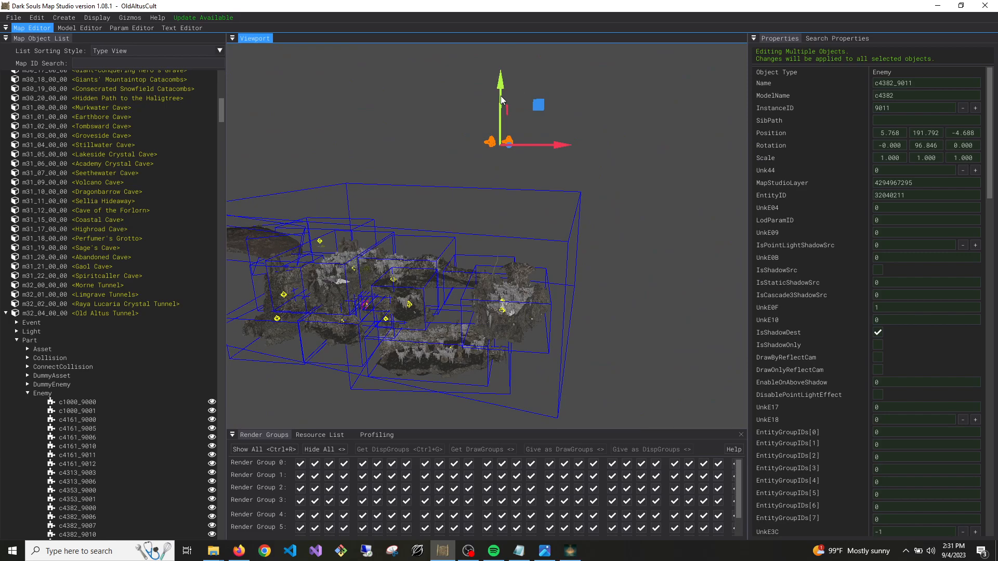
Lower the two enemies into the cave between the asset clusters, at about X 34.7, Y 104.4, Z 12.4
drag(501, 96, 482, 341)
right_drag(482, 342, 486, 383)
key(w)
key(d)
key(d)
mouse_move(486, 284)
right_down()
mouse_move(453, 286)
mouse_move(458, 294)
mouse_move(474, 279)
right_up()
key(w)
drag(456, 264, 537, 242)
key(w)
mouse_move(537, 242)
right_down()
mouse_move(553, 241)
mouse_move(536, 233)
mouse_move(541, 245)
right_up()
key(w)
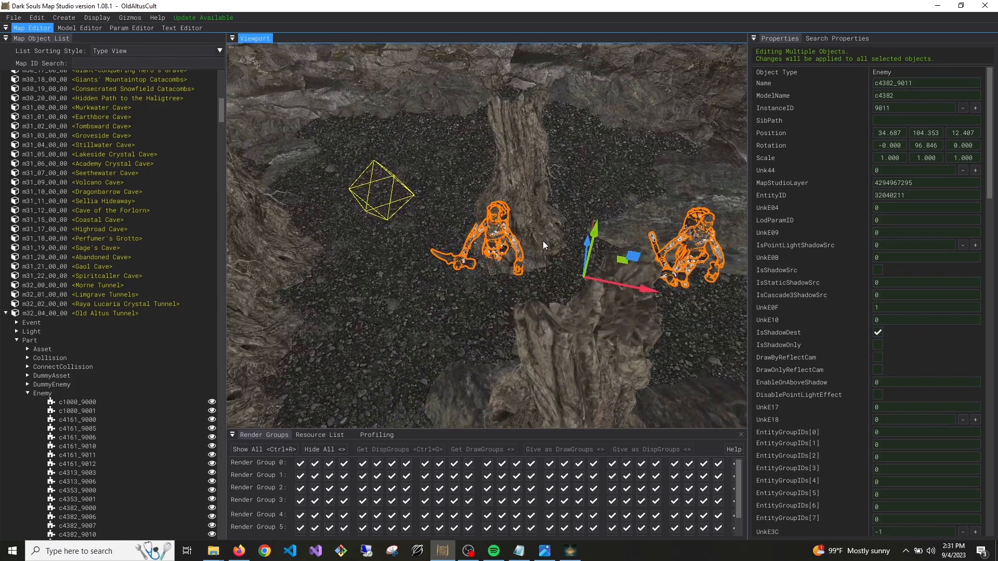
Shift both enemies onto the open cave floor, at about X 29.8, Y 104.5, Z 25.7
drag(613, 282, 428, 247)
right_drag(561, 263, 557, 264)
key(s)
drag(636, 290, 387, 224)
right_drag(388, 224, 380, 202)
key(w)
mouse_move(431, 188)
mouse_down()
mouse_move(429, 175)
mouse_move(431, 183)
mouse_up()
Open the EntityID of both enemies for editing and set their CollisionPartName to h000300
click(960, 194)
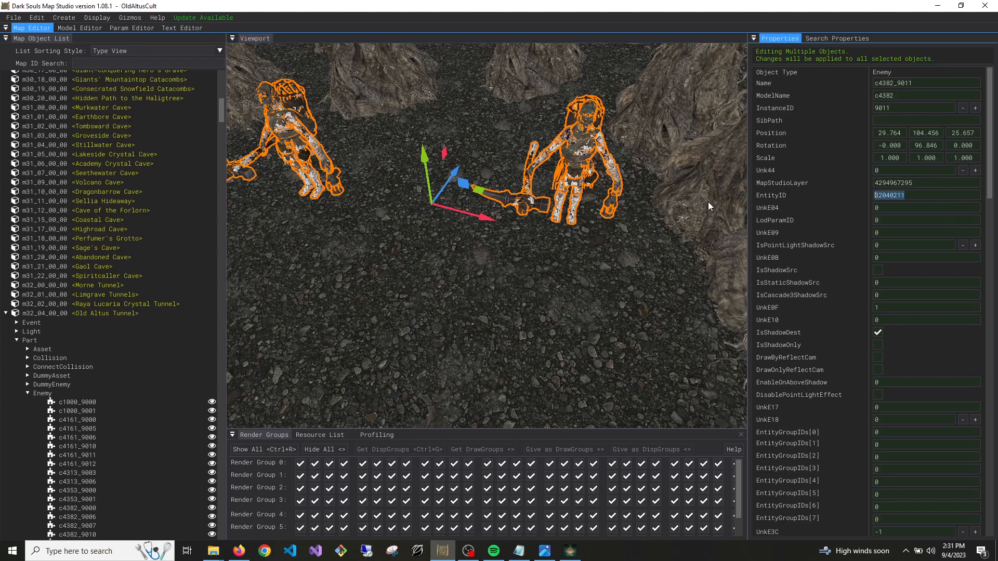
scroll(825, 296, down, 15)
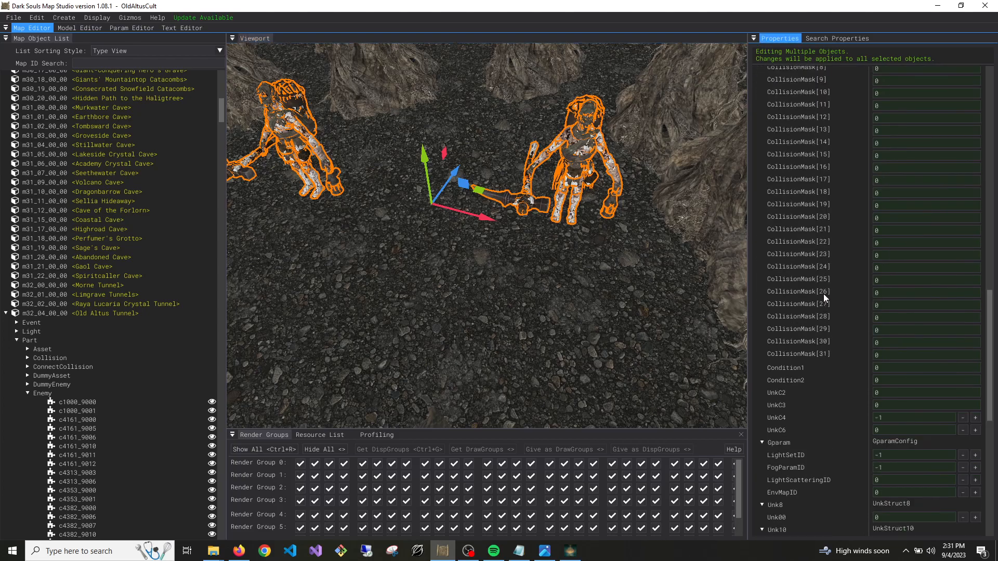
scroll(823, 296, down, 2)
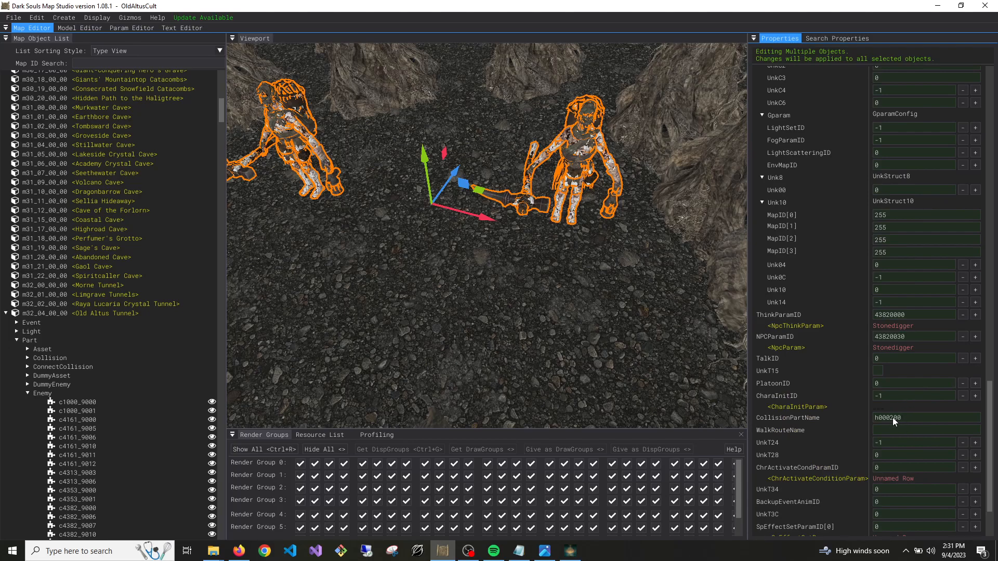
scroll(858, 441, down, 2)
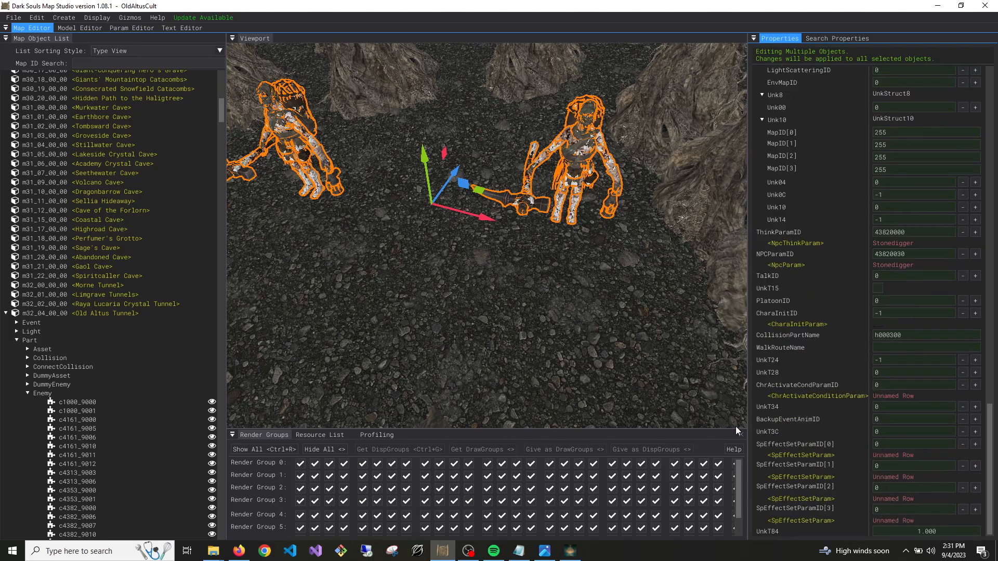
Save map m32_04_00_00 (Old Altus Tunnel) and collapse its object tree
right_click(75, 314)
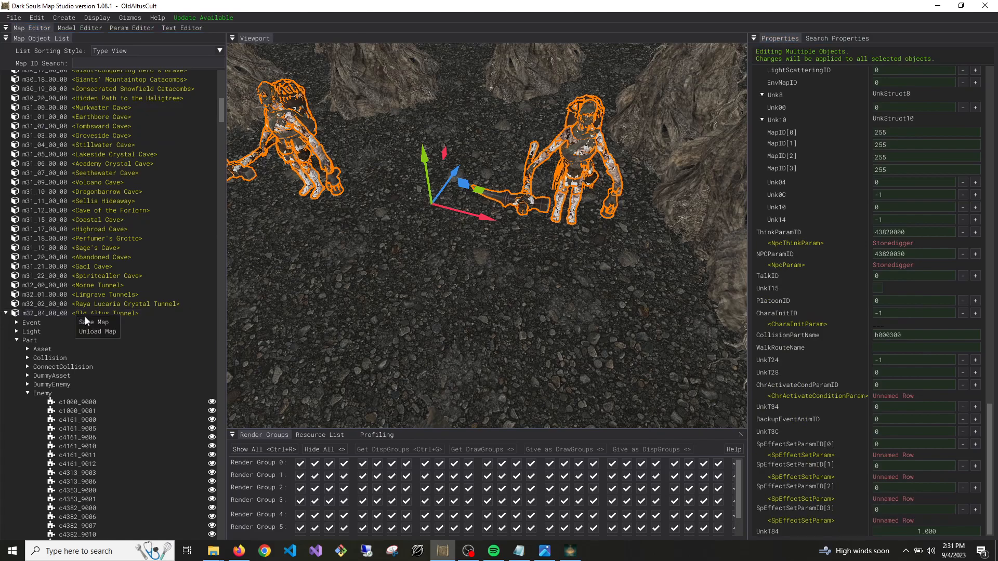
click(85, 321)
click(6, 313)
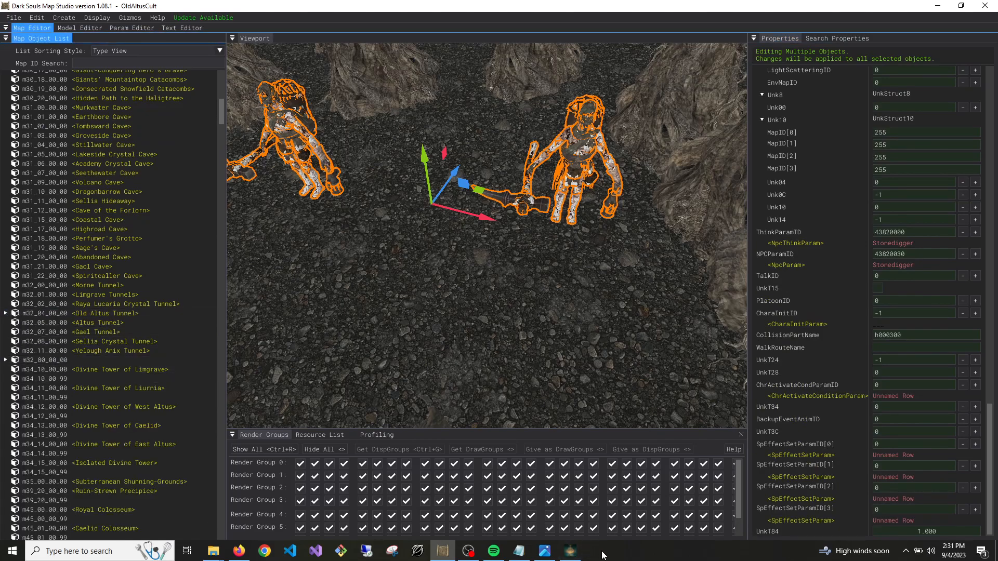
Switch to Elden Ring, continue the saved game and walk through Old Altus Tunnel into the custom cave
click(570, 552)
click(341, 296)
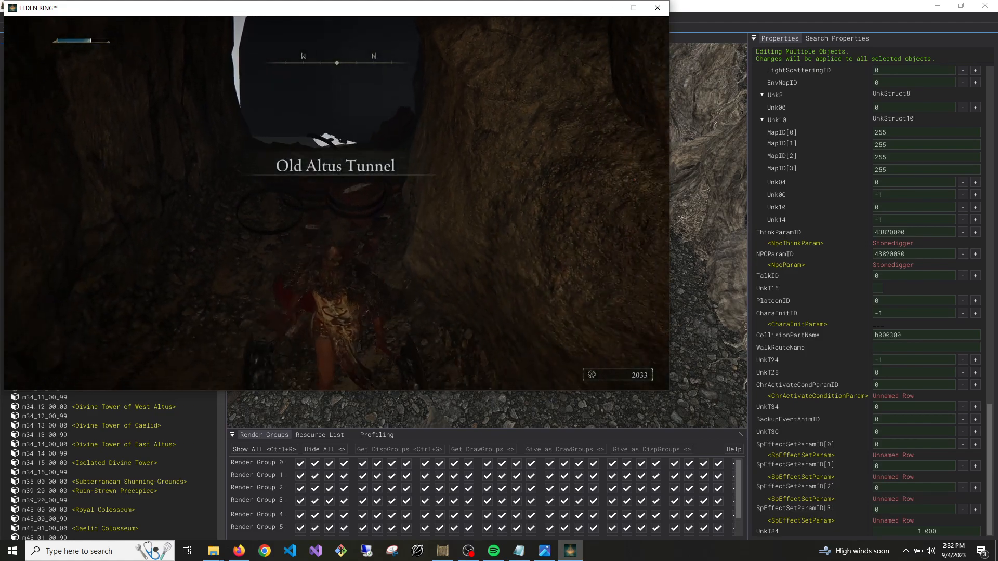
key(w)
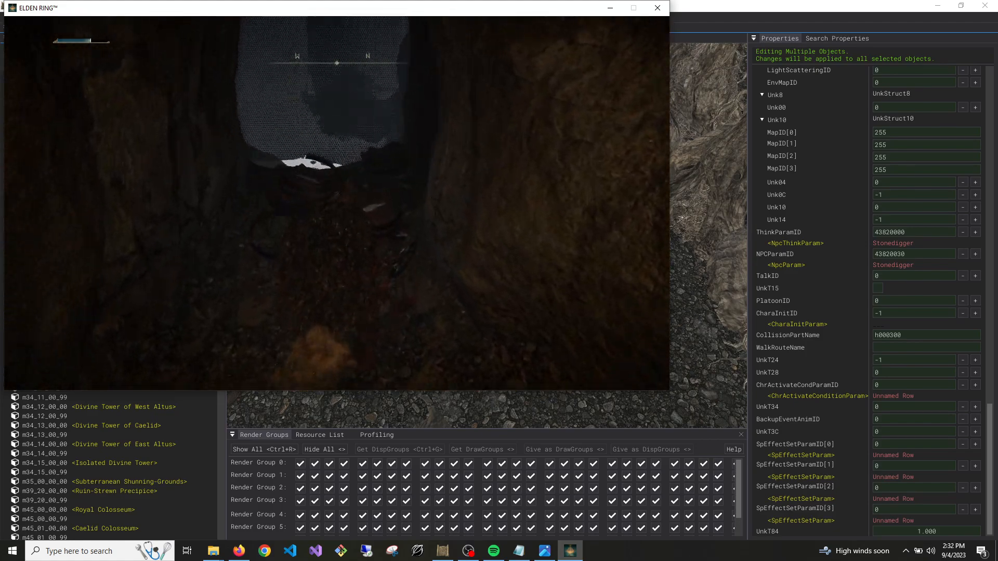
key(w)
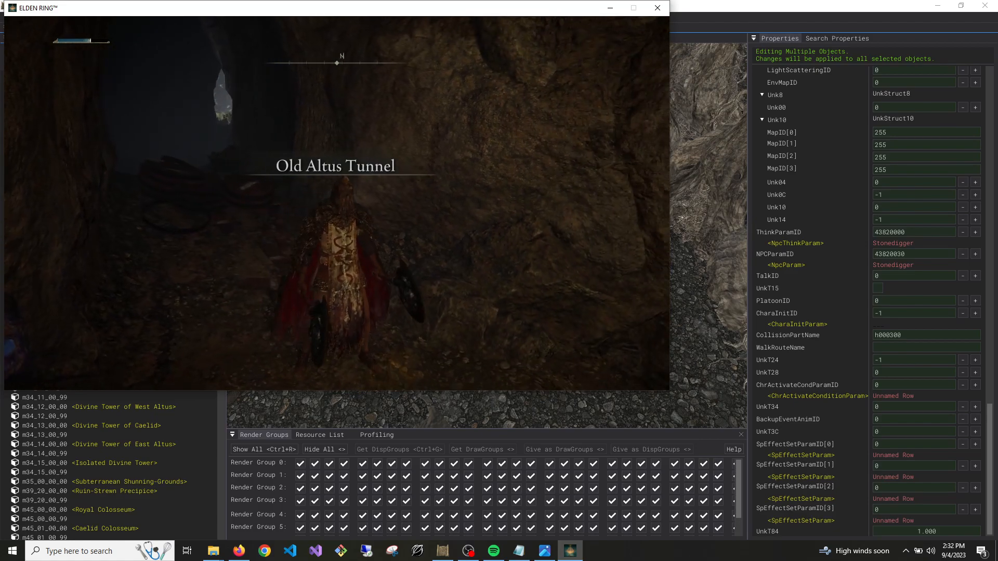
key(w)
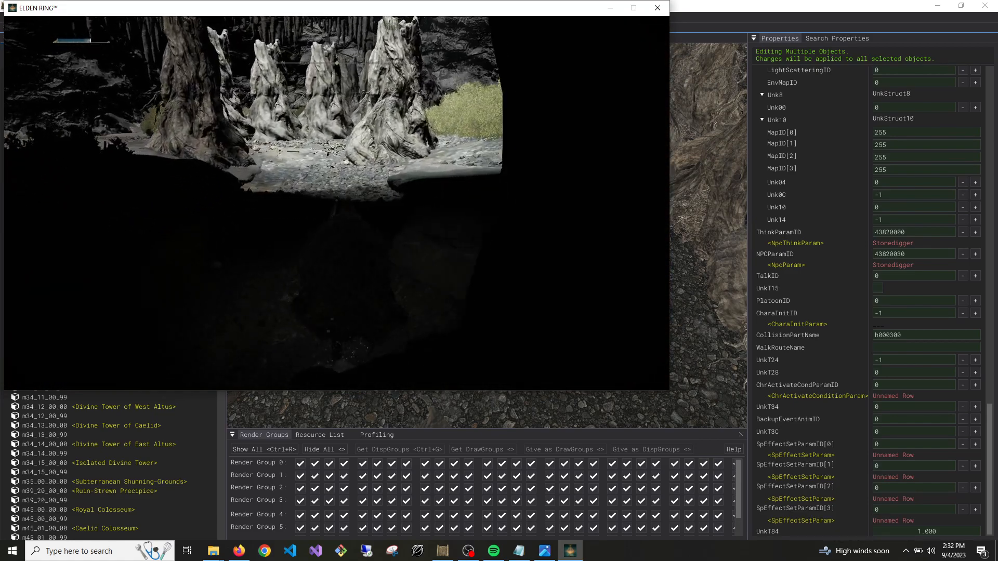
Review the character's equipment, including the Right Hand Armament 1 slot and the armour slots, and return to the game
key(Escape)
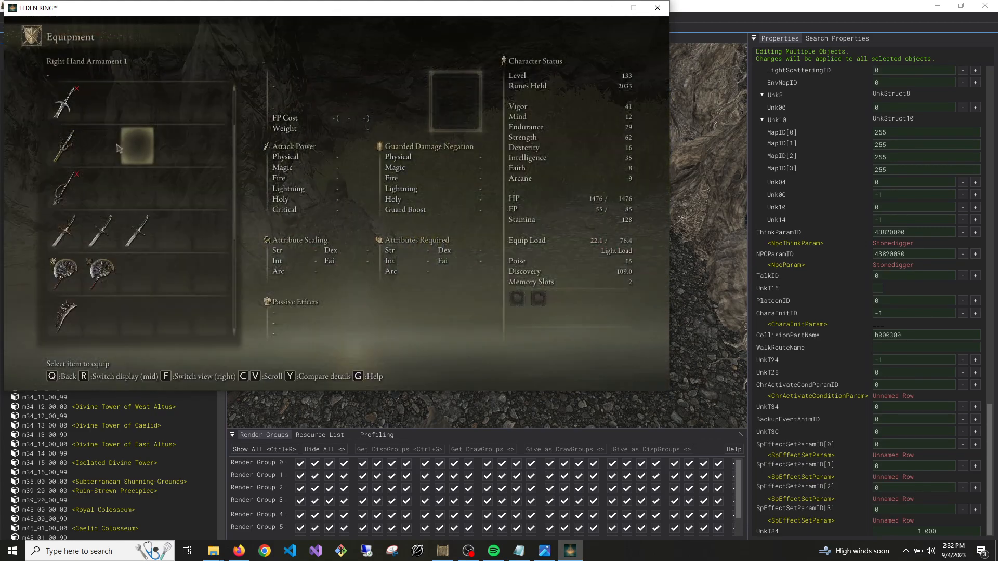
key(Escape)
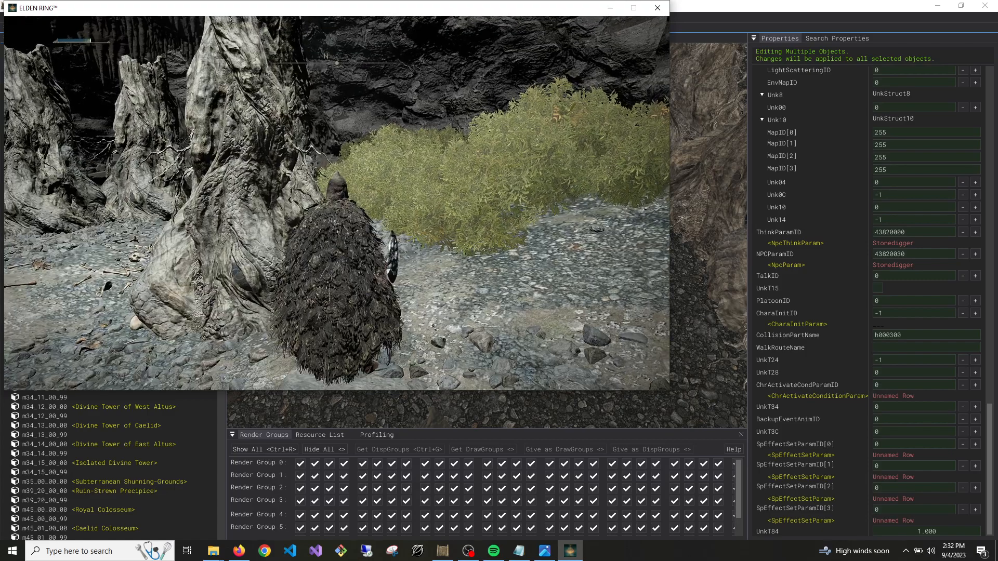
key(Escape)
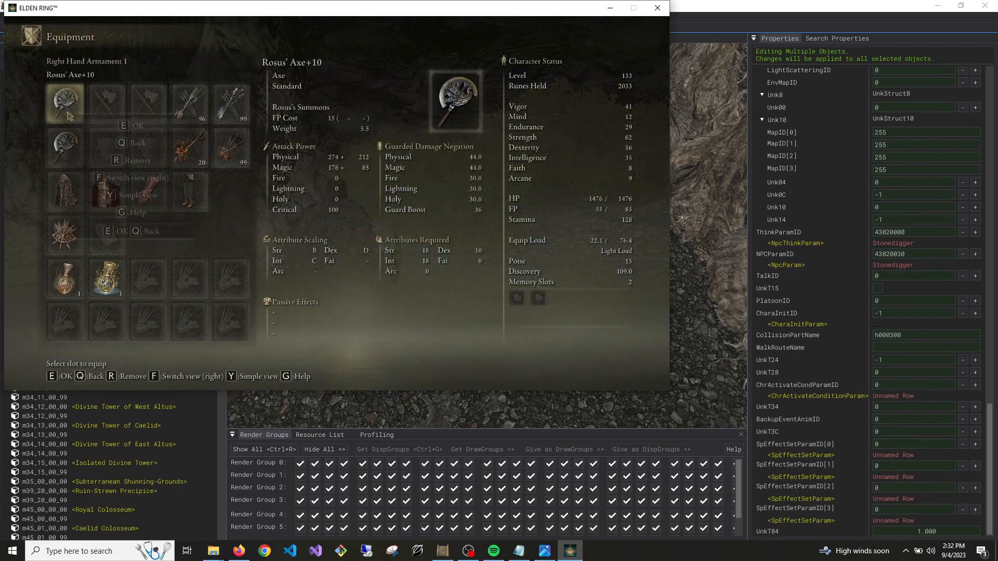
click(113, 185)
key(q)
key(q)
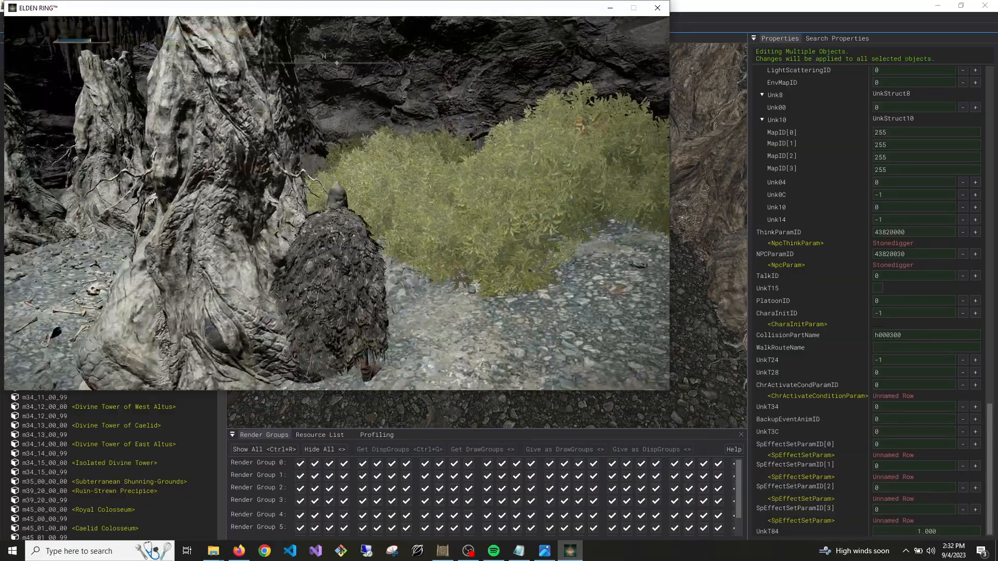
Walk around the cave floor between the tree trunks and bushes and look for the placed Stonedigger enemies
key(w)
key(w)
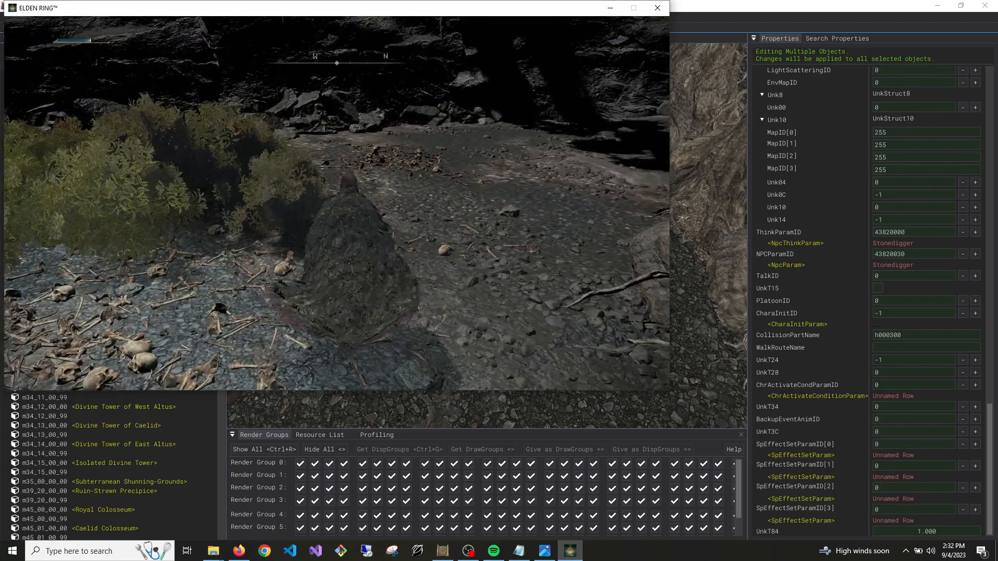
key(w)
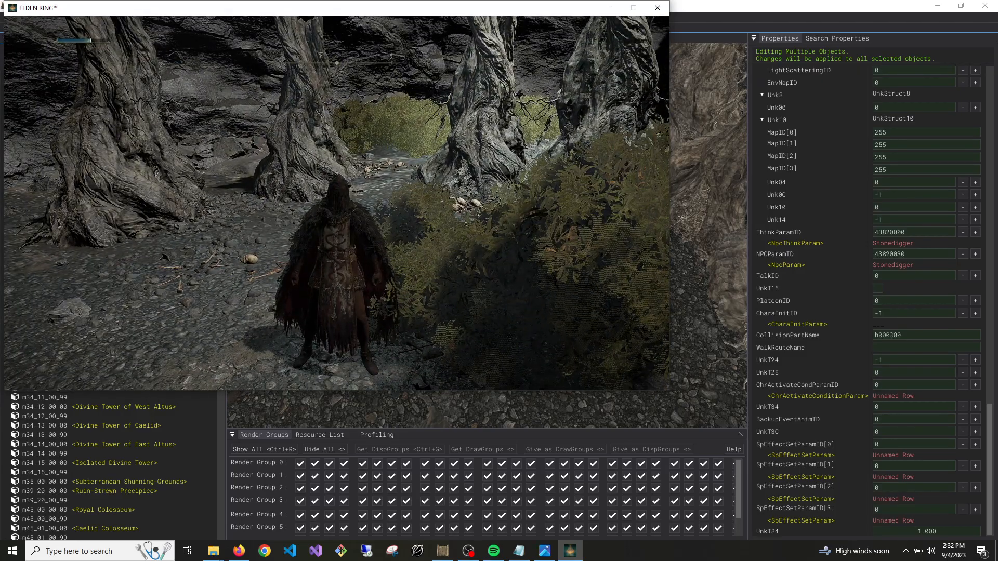
key(w)
key(w)
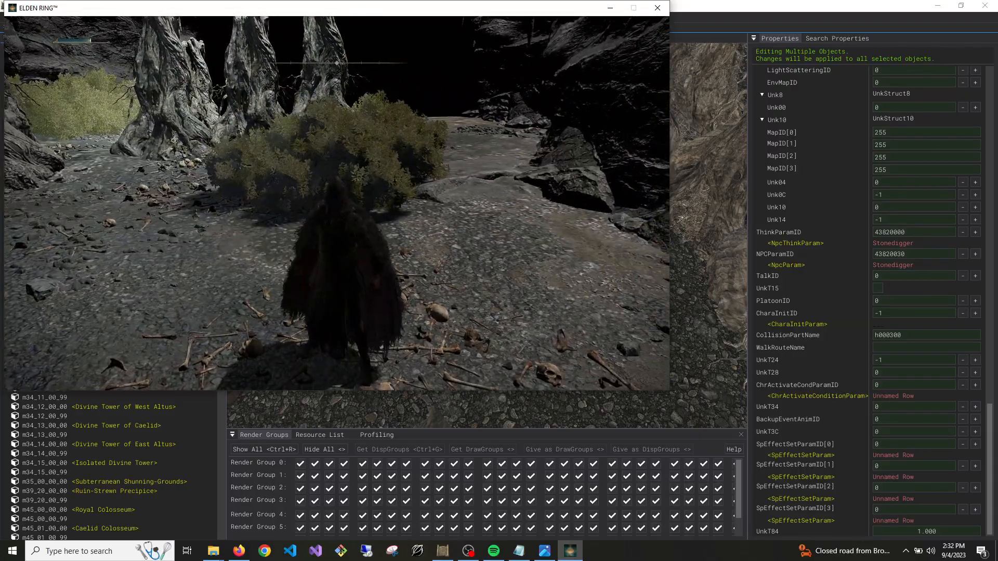
Return to Dark Souls Map Studio and raise the InstanceID of enemy c4382_9010 to 9019
key(alt+Tab)
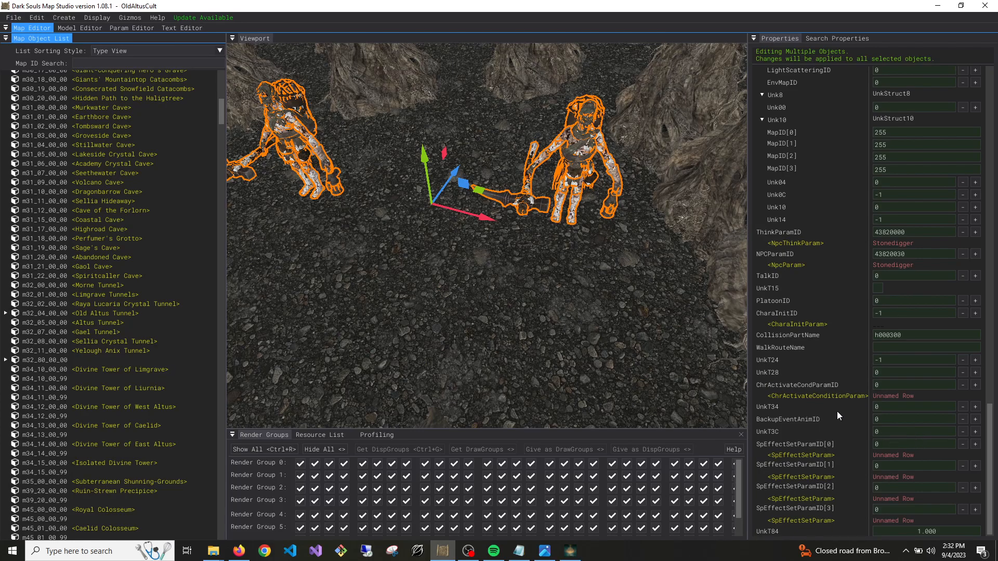
click(591, 148)
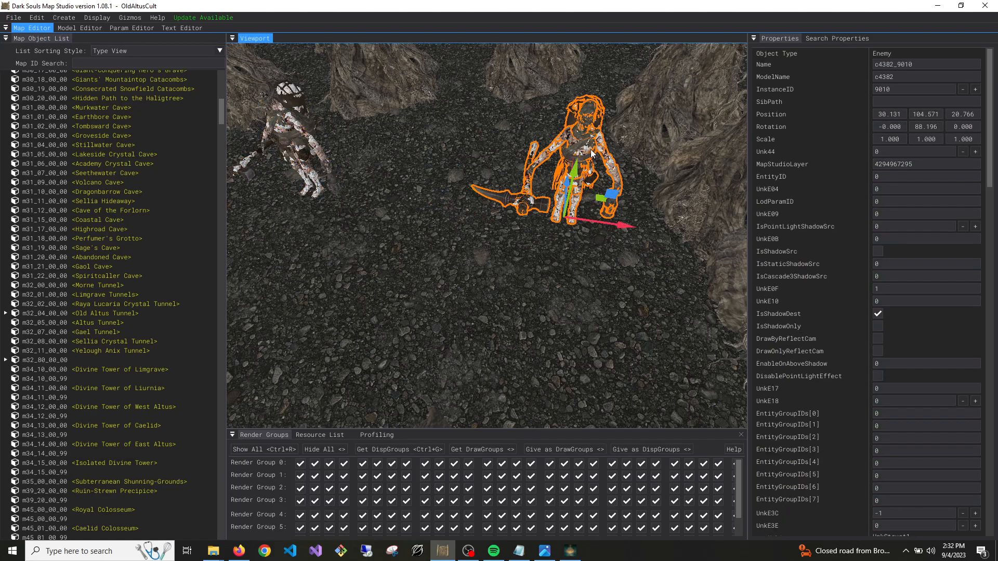
scroll(899, 326, down, 15)
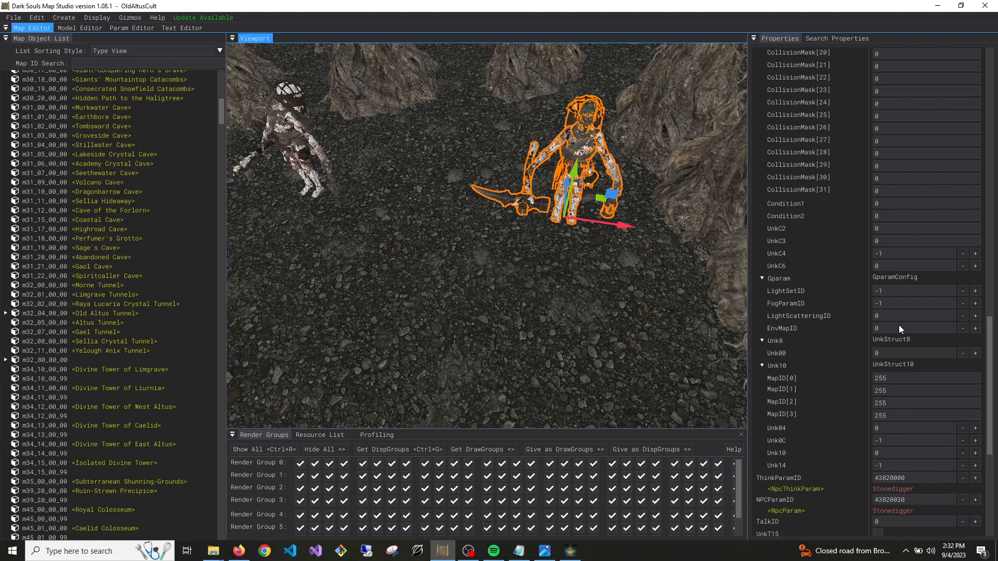
scroll(900, 325, down, 6)
scroll(891, 314, up, 20)
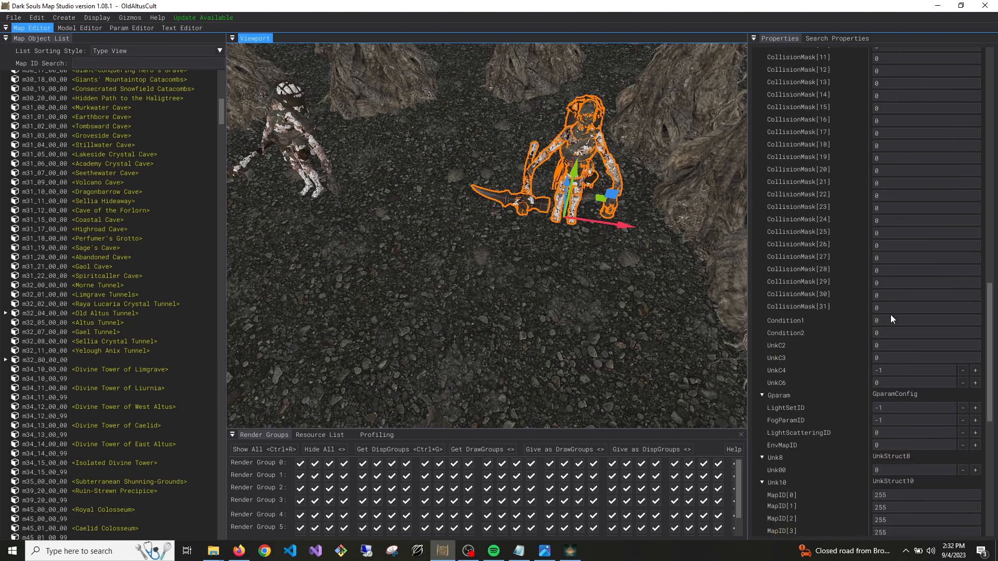
click(975, 89)
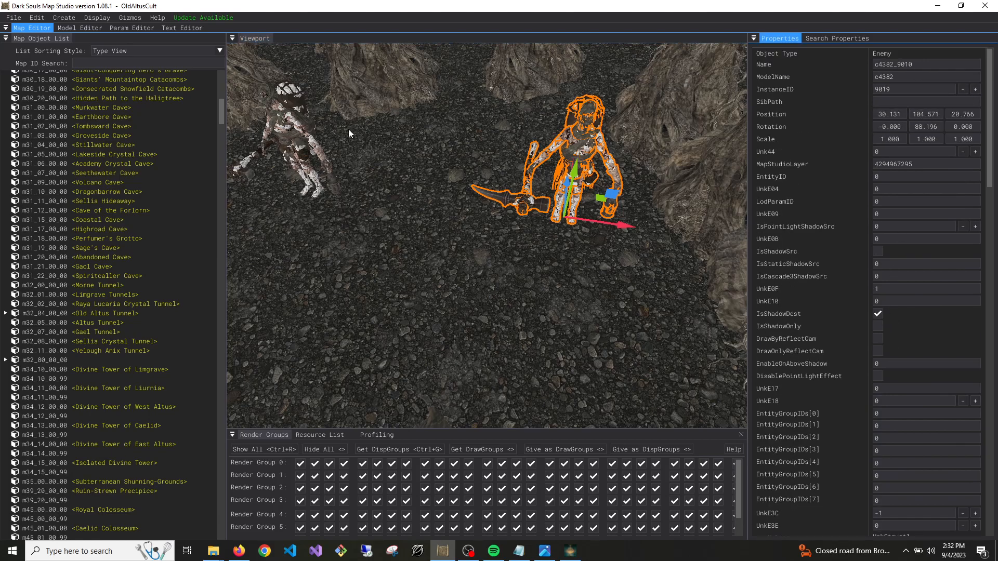
Raise the InstanceID of enemy c4382_9011 to 9023
click(301, 146)
click(294, 139)
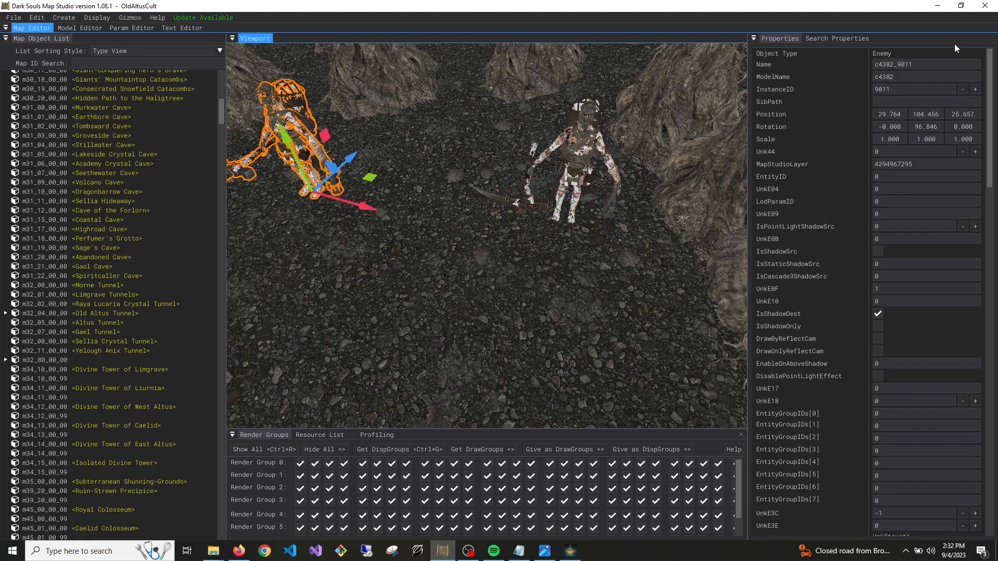
click(975, 89)
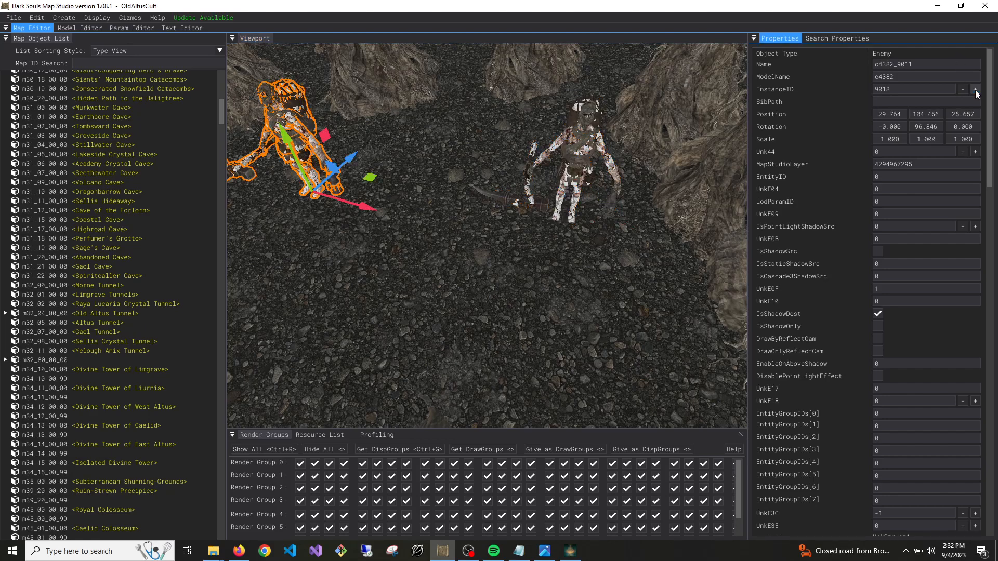
click(975, 89)
click(975, 90)
click(976, 89)
Save map m32_04_00_00 (Old Altus Tunnel) and the custom cave map m32_80_00_00
right_click(70, 316)
click(87, 323)
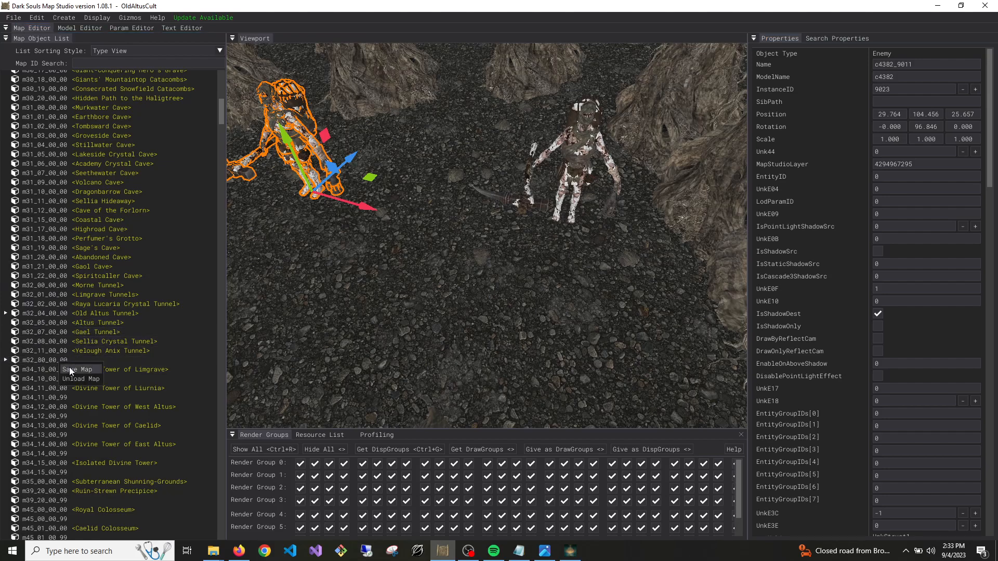
right_click(61, 363)
click(90, 369)
Set the CollisionPartName of enemy c4382_9011 to h000400
right_drag(374, 312, 364, 304)
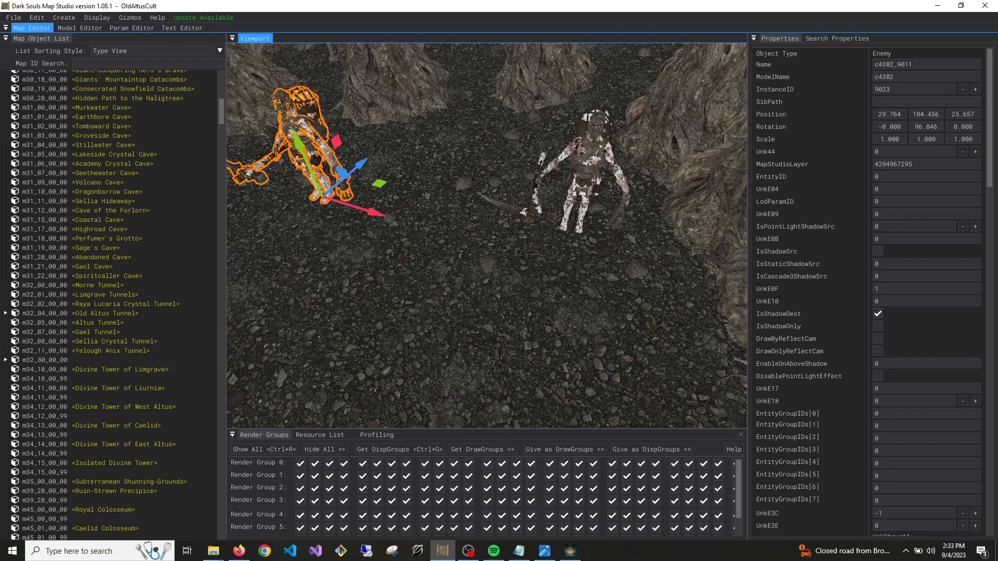
scroll(914, 329, down, 15)
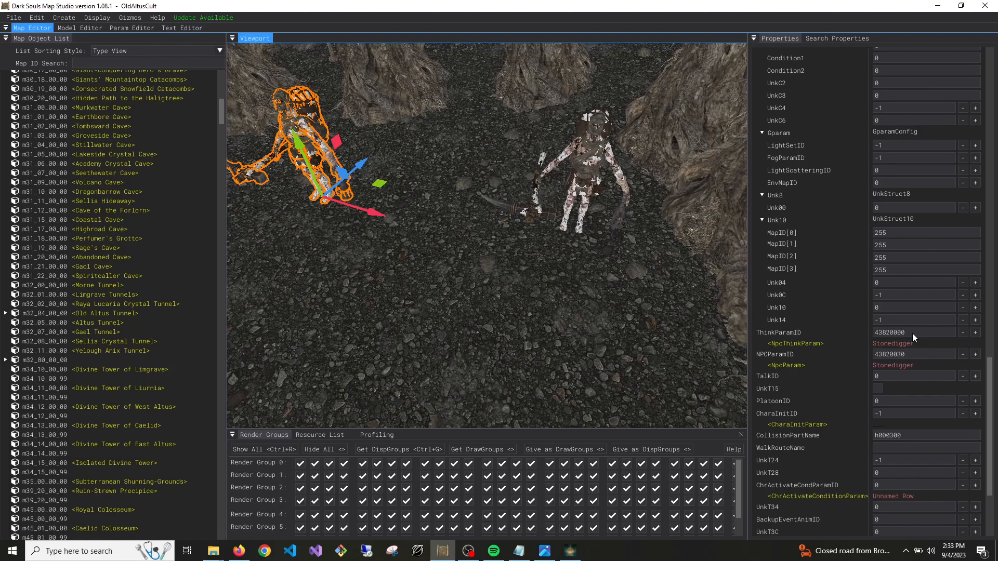
click(891, 299)
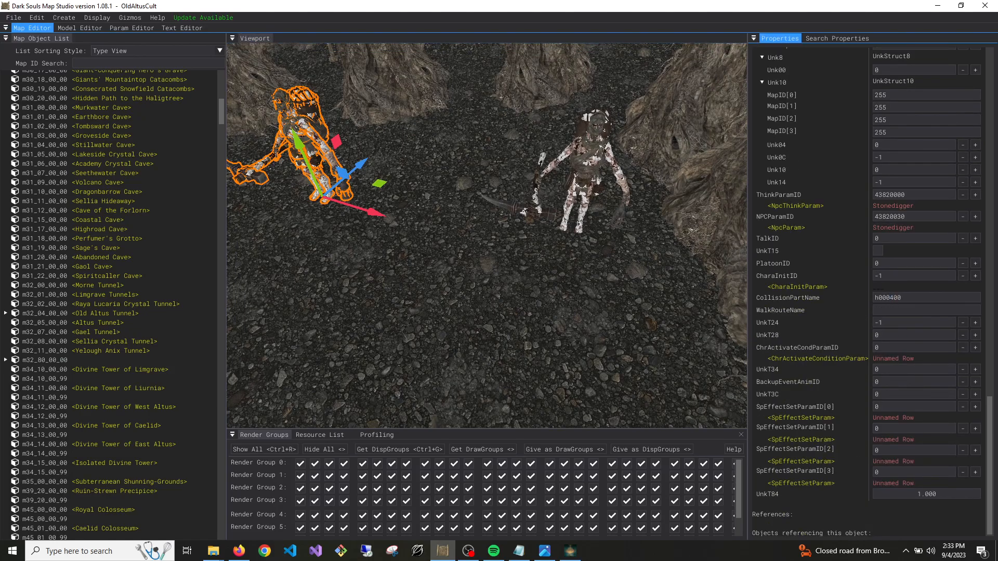
Save the cave map m32_80_00_00 and Old Altus Tunnel map m32_04_00_00 with the changed collision part
right_click(51, 361)
click(64, 368)
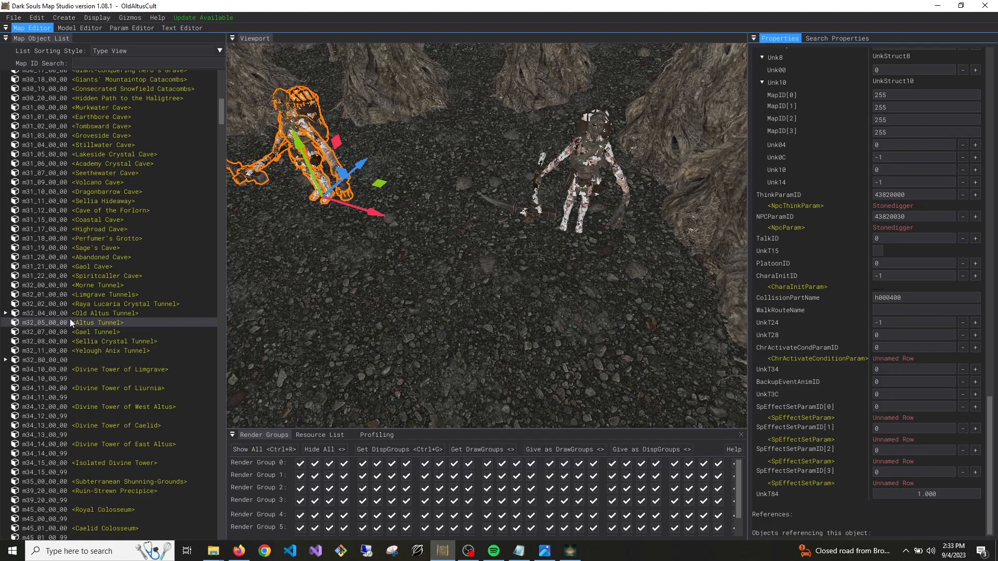
right_click(67, 311)
click(74, 317)
right_click(51, 361)
click(60, 363)
Duplicate enemy c4382_9011 and place the copy on the open floor in front of the two existing enemies
click(335, 190)
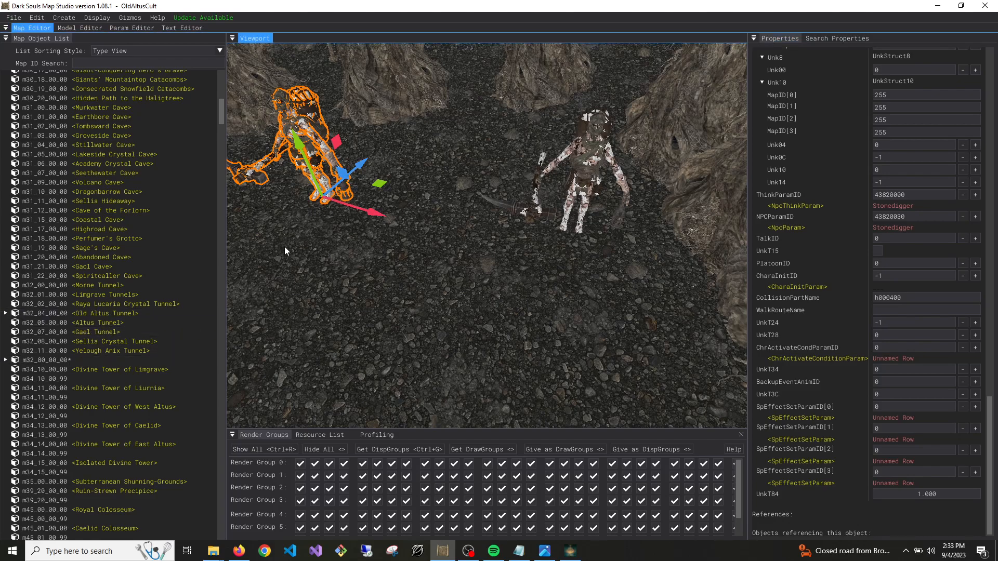
drag(339, 182, 509, 299)
Clear the copied enemy's CollisionPartName and set its DisplayGroups[0] to 1
drag(906, 298, 673, 314)
text(0)
scroll(838, 318, up, 6)
scroll(838, 317, down, 4)
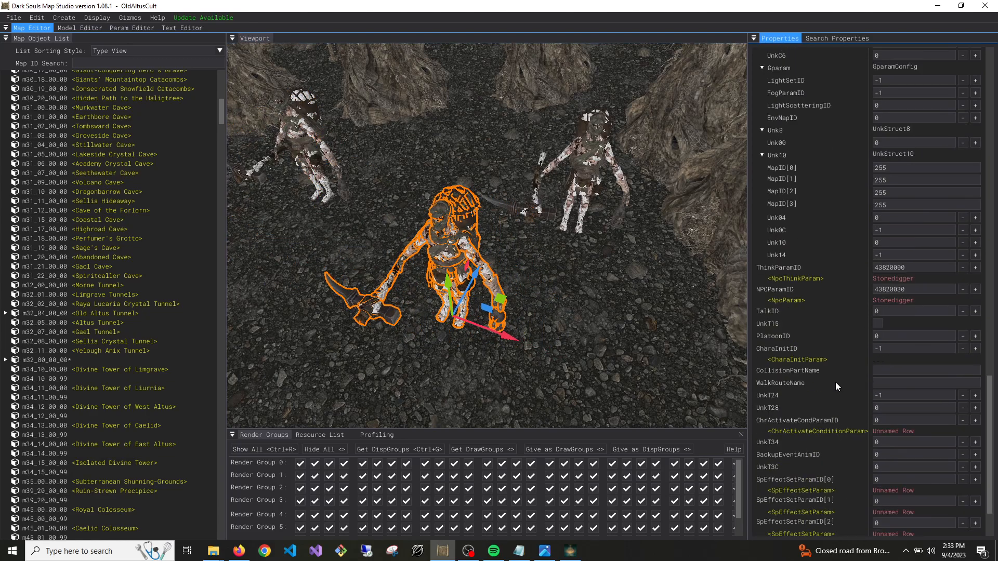
scroll(838, 358, up, 10)
text(1)
Save the cave map m32_80_00_00 and map m32_04_00_00 (Old Altus Tunnel)
right_click(58, 357)
click(68, 363)
right_click(55, 314)
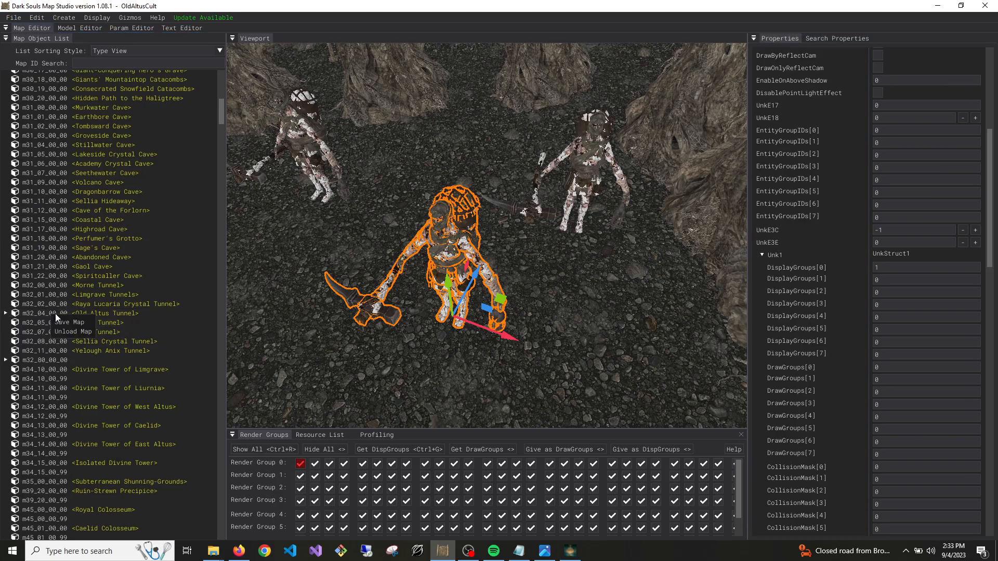
click(59, 319)
Switch to Elden Ring, quit to the title screen and reload the saved game in Old Altus Tunnel
click(572, 551)
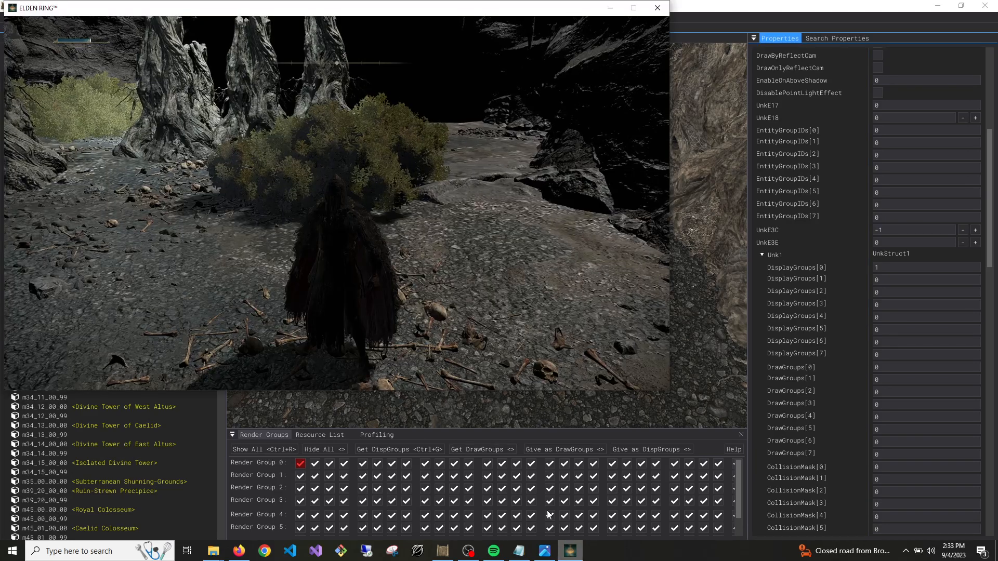
key(Escape)
click(51, 299)
click(361, 86)
click(384, 85)
click(287, 276)
click(256, 215)
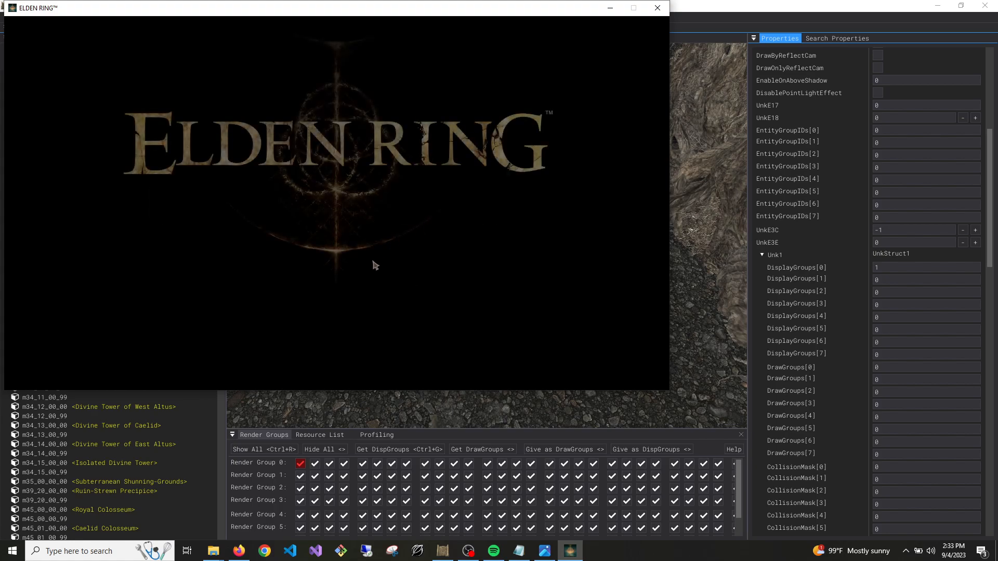
click(347, 302)
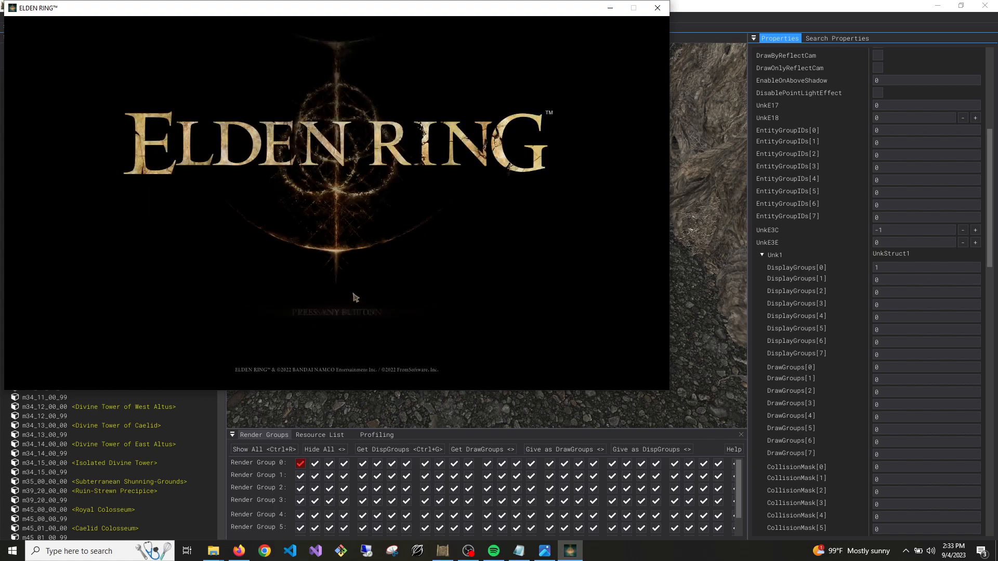
click(345, 295)
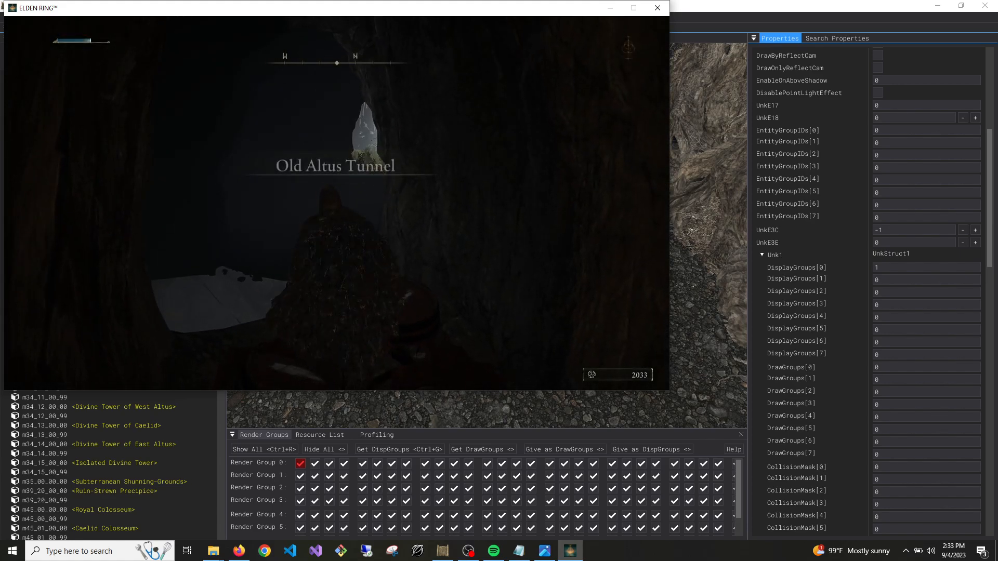
Walk through the tunnel into the cave and check whether the Stonedigger enemies are there
key(w)
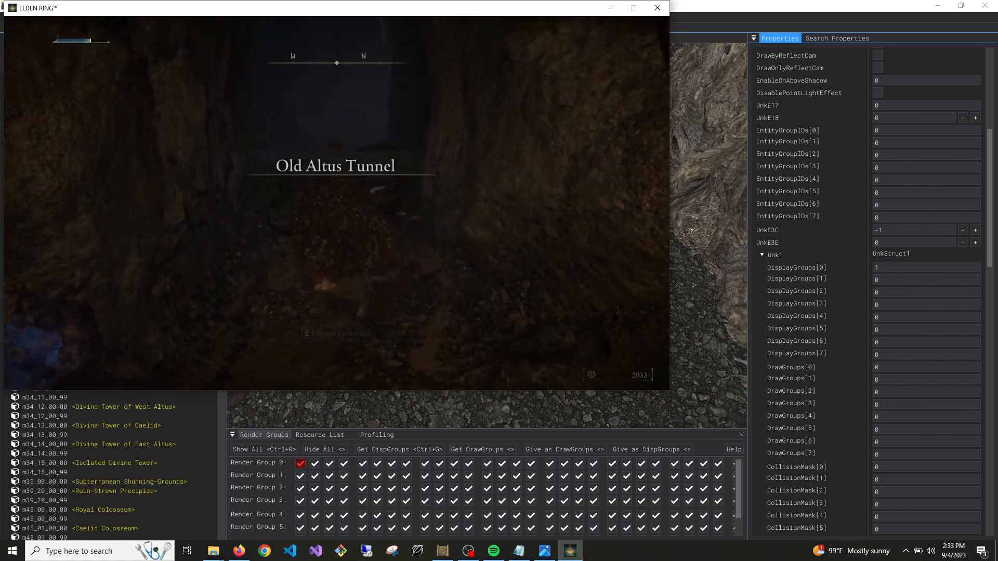
key(w)
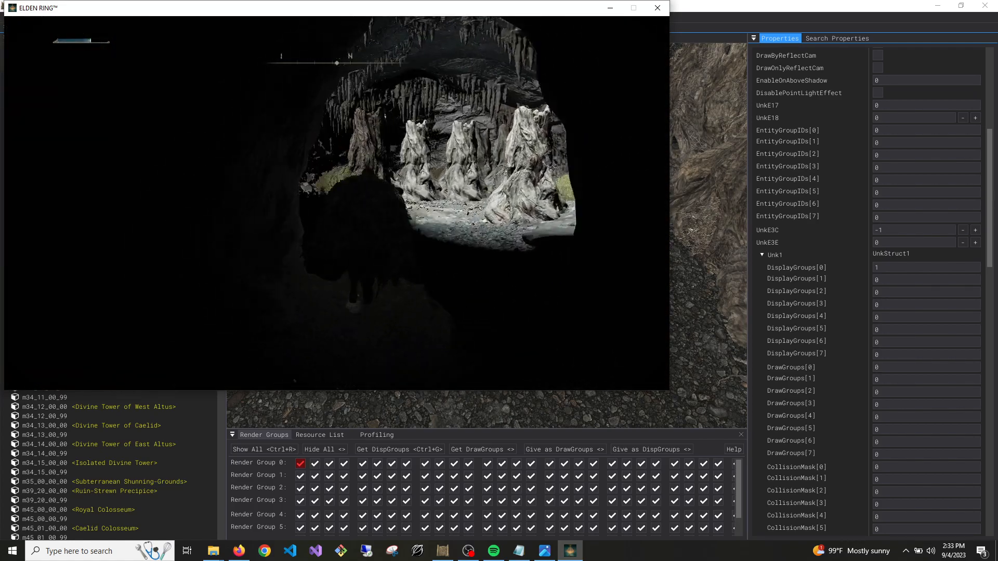
key(w)
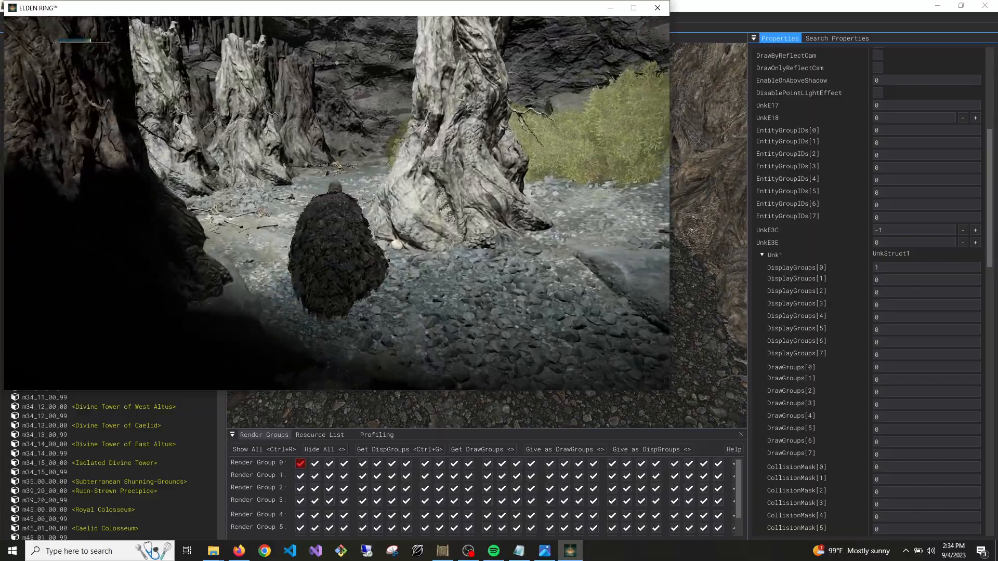
key(w)
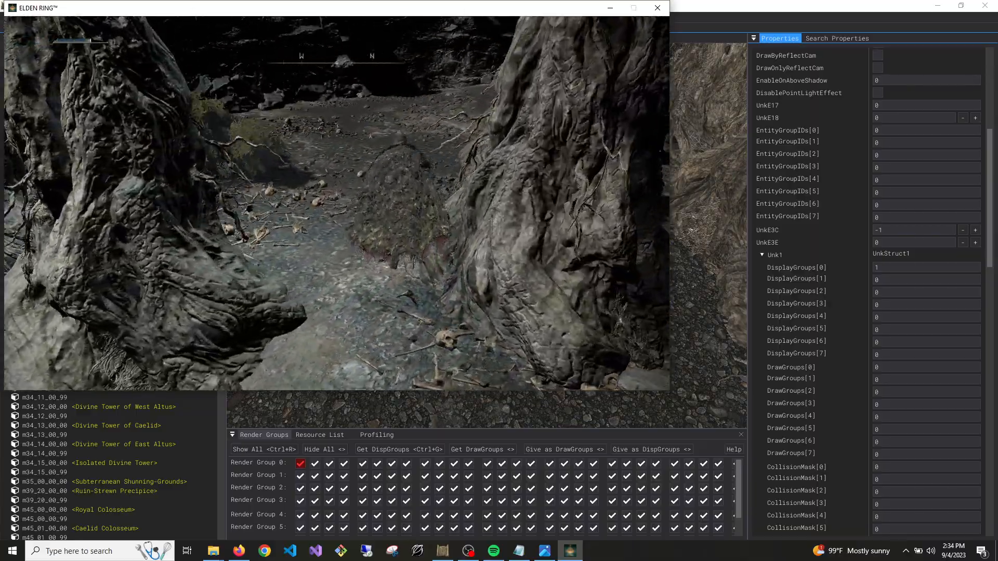
key(w)
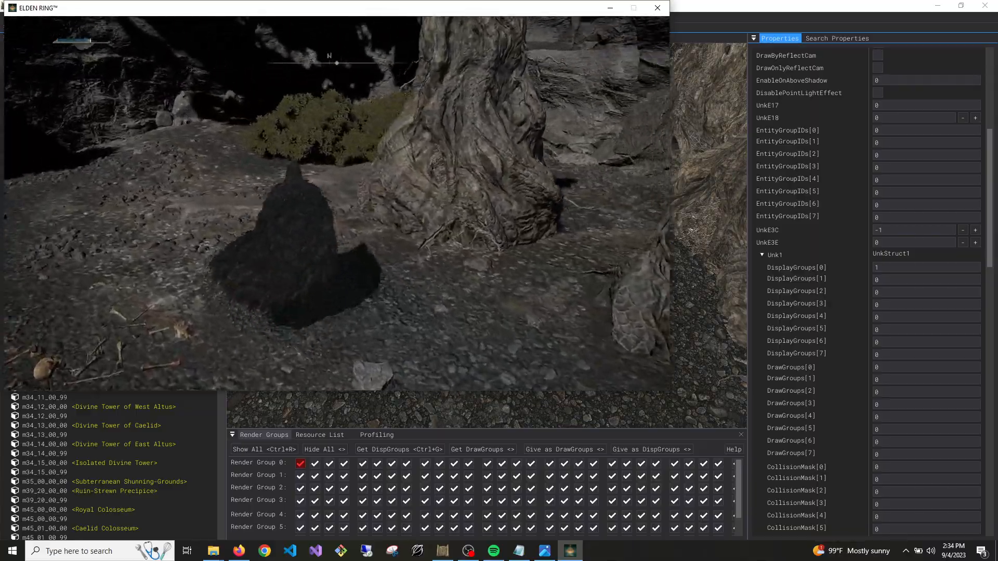
Quit Elden Ring from the cave to the desktop
key(w)
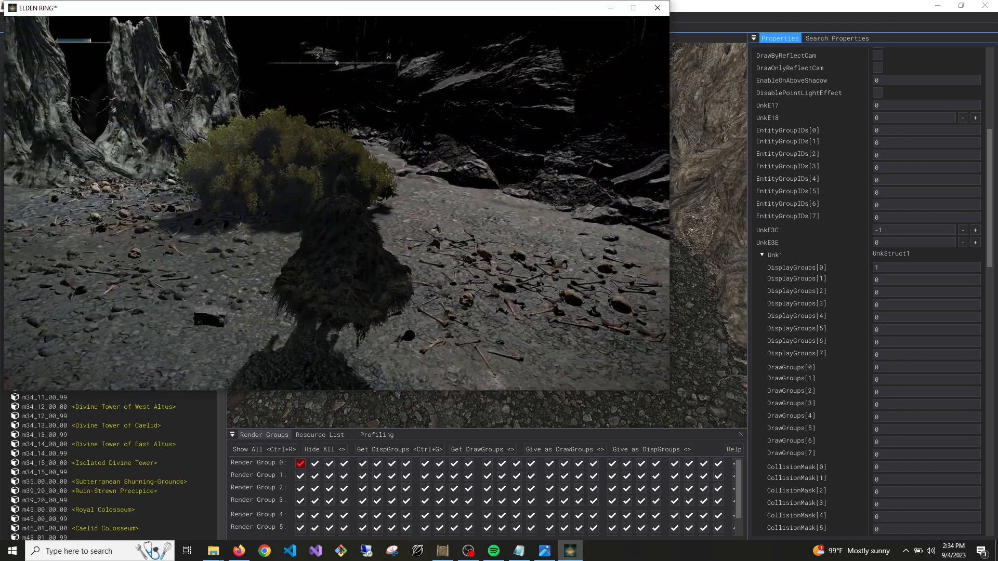
key(Escape)
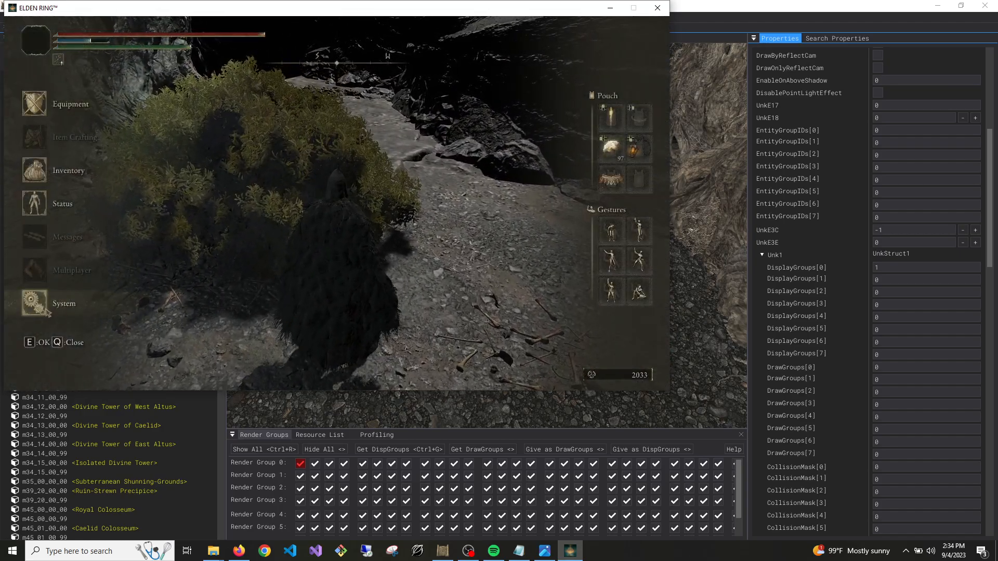
click(52, 303)
click(390, 83)
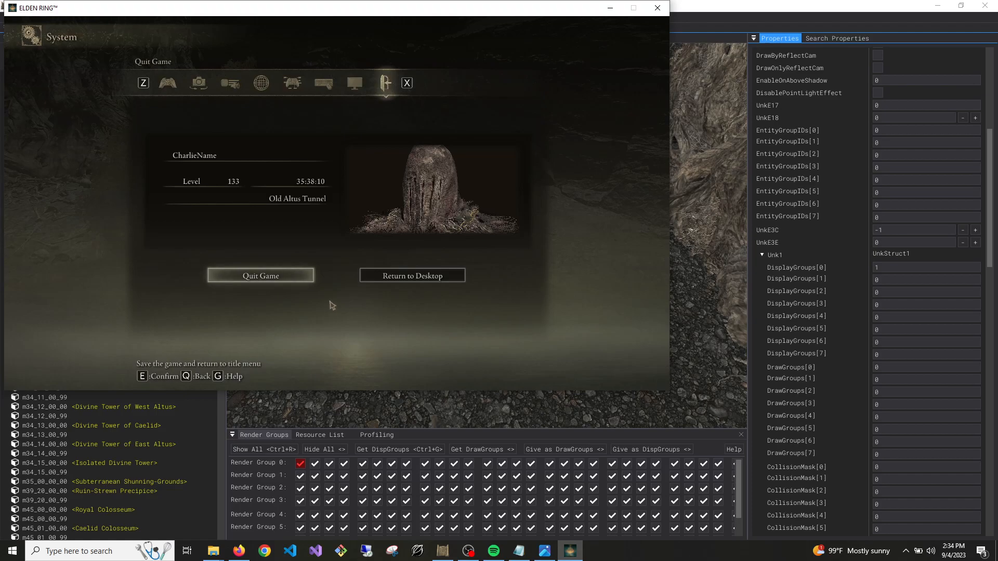
key(Escape)
key(Escape)
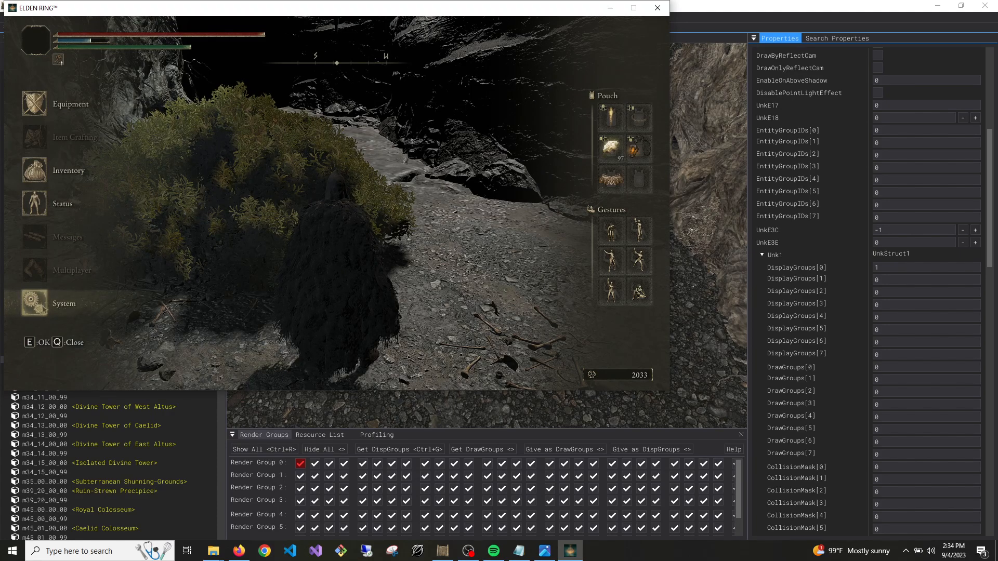
click(41, 307)
click(385, 83)
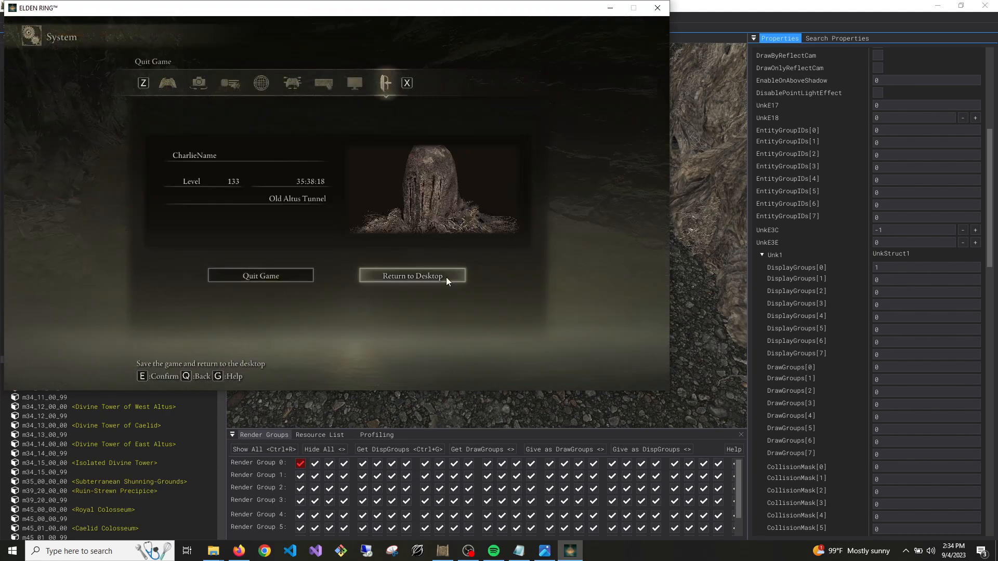
click(433, 274)
click(299, 221)
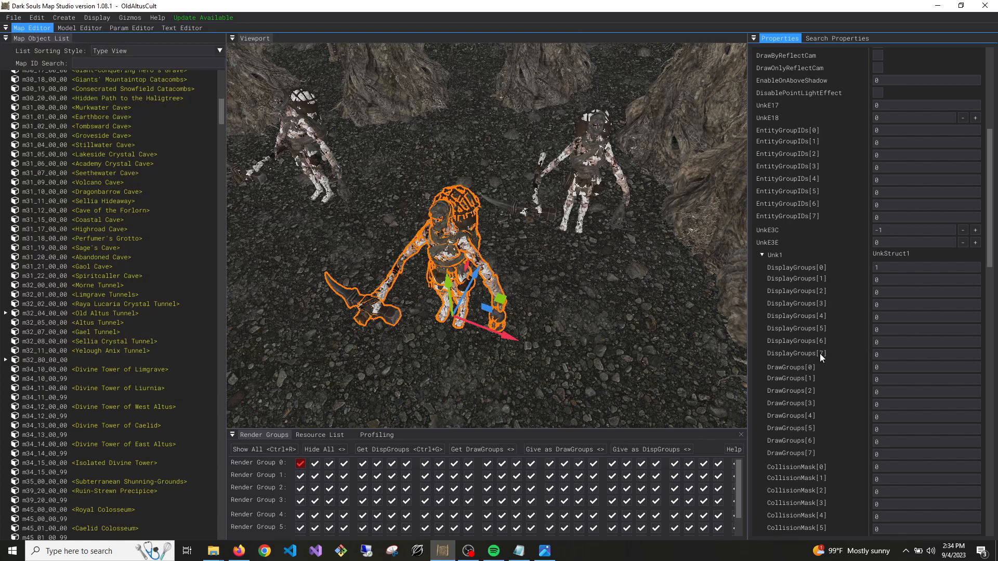
Duplicate the selected Stonedigger, place the copy apart from the others, and set the copy's DisplayGroups[0] to 0
right_drag(572, 208, 614, 223)
key(ctrl+d)
drag(647, 267, 528, 275)
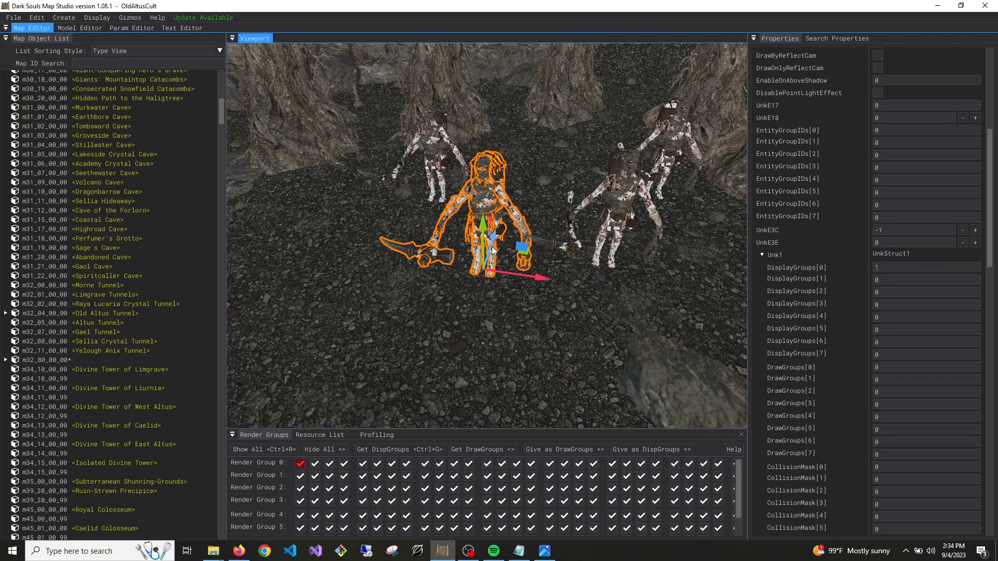
scroll(883, 298, up, 5)
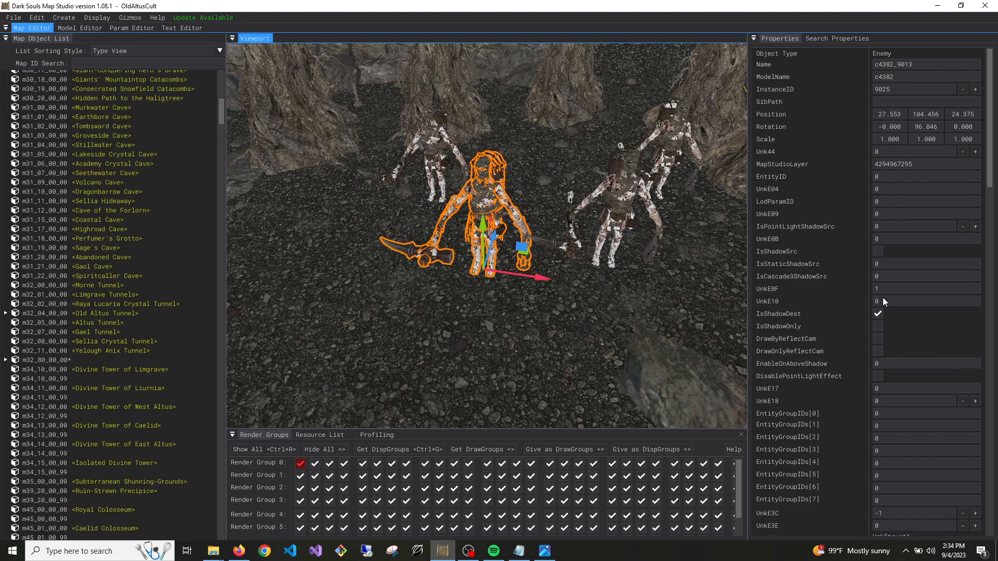
click(543, 168)
click(500, 225)
scroll(960, 216, down, 8)
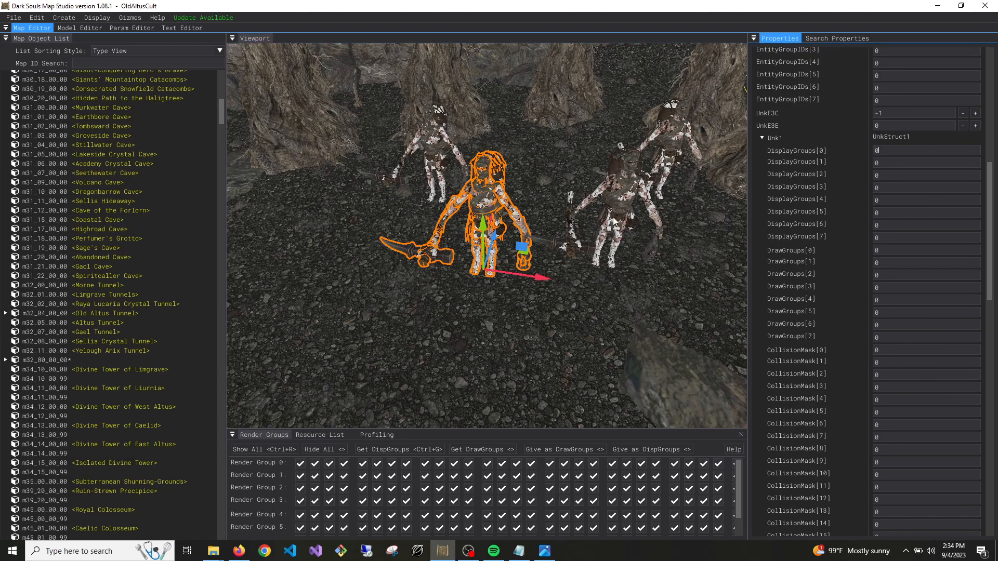
Copy a Stonedigger to the front of the group, set its CollisionPartName to h000100, and place a further copy beside it
click(625, 201)
drag(599, 241, 605, 322)
scroll(953, 339, down, 15)
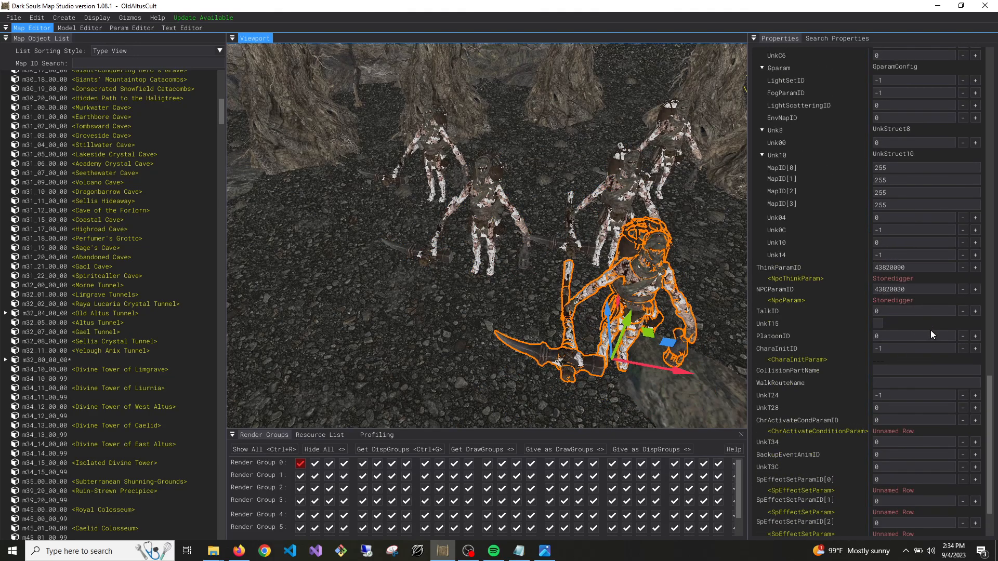
click(898, 371)
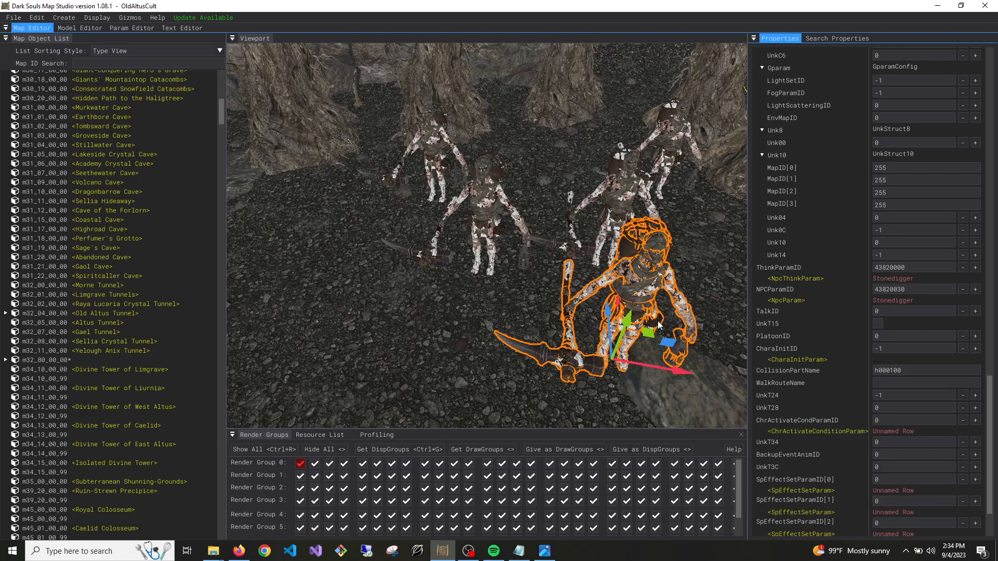
click(624, 272)
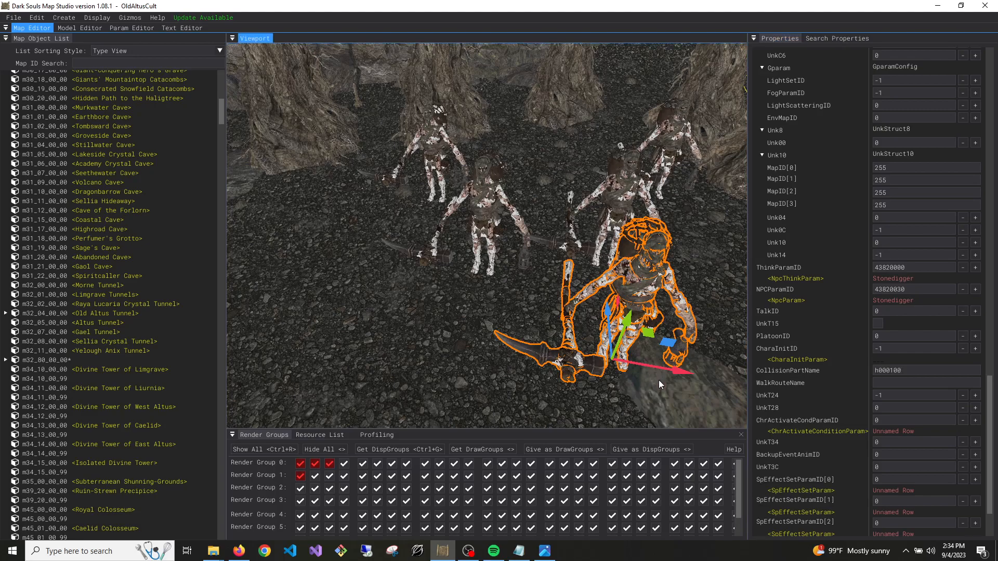
drag(656, 371, 469, 367)
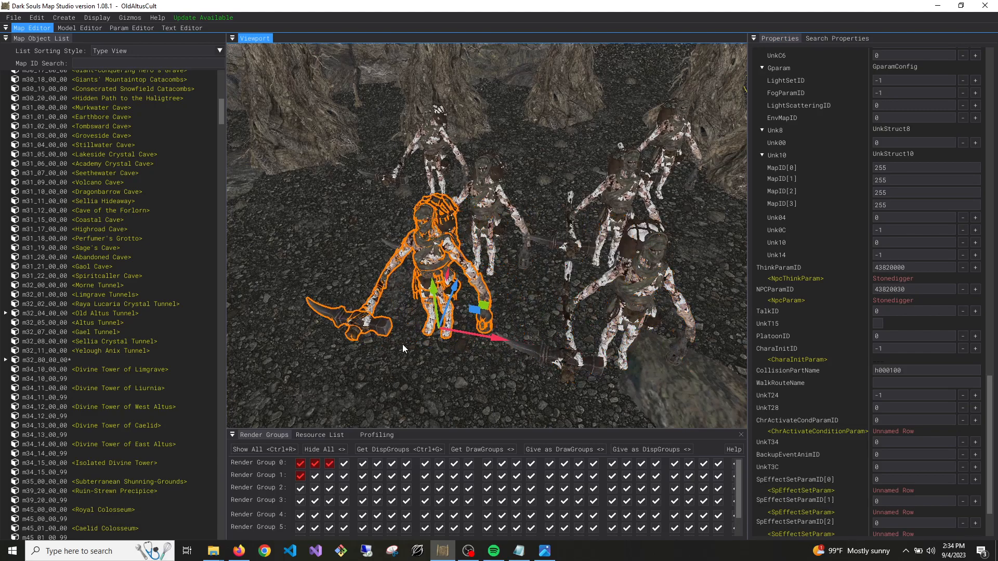
List the collision parts of map m32_80_00_00 to find the available collision names
click(6, 360)
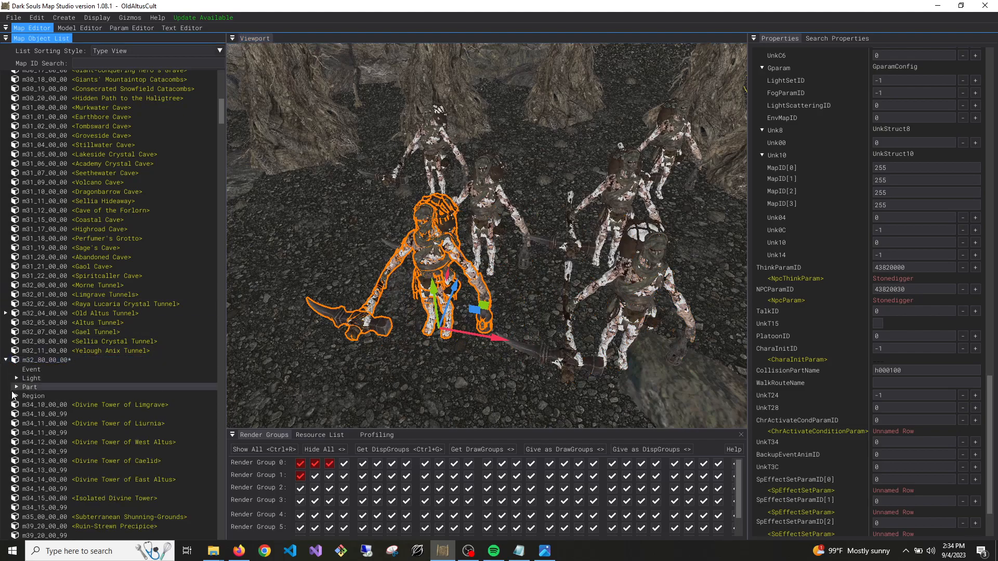
click(14, 396)
click(16, 387)
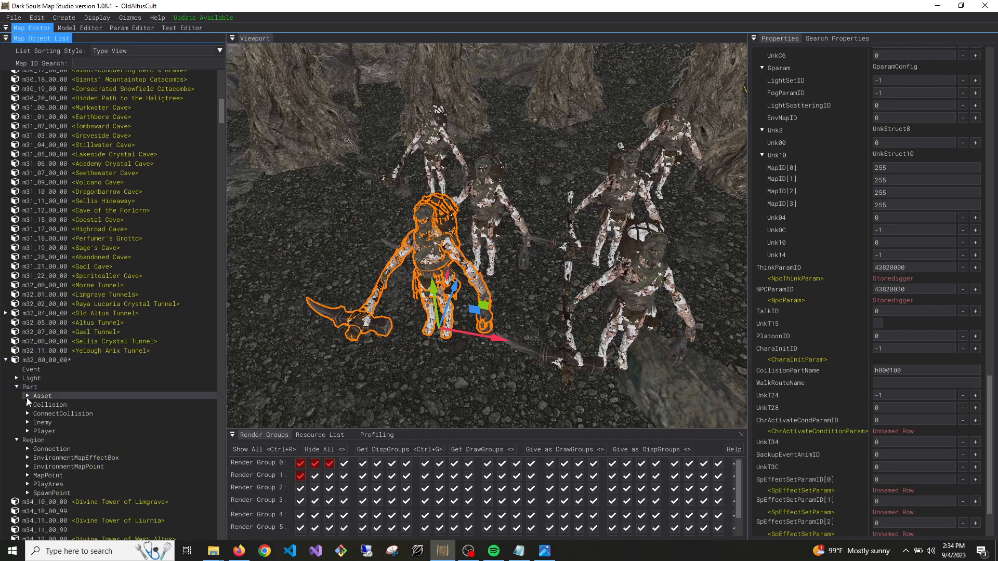
click(27, 404)
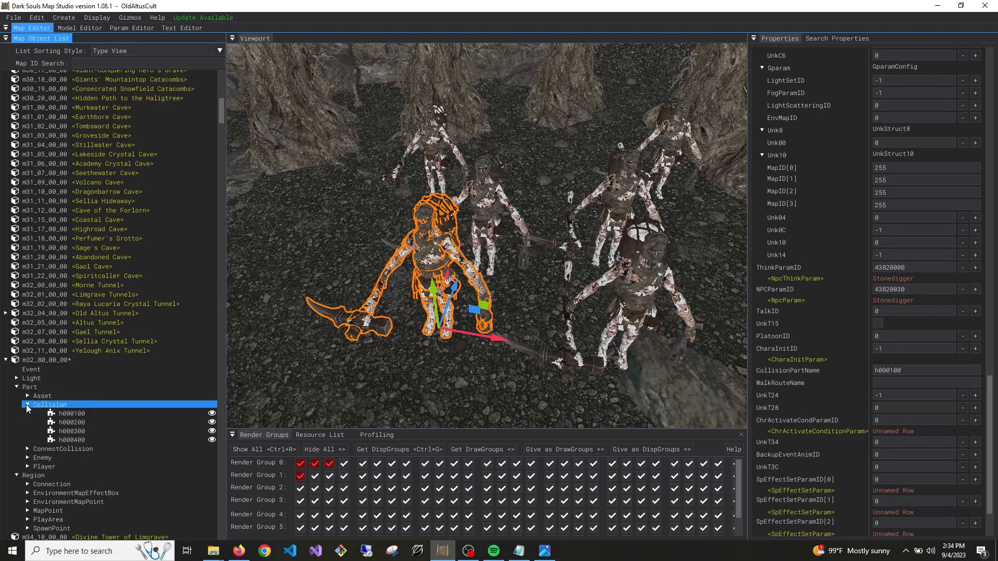
Compare the other Stonediggers' CollisionPartName values and set the newest copy's CollisionPartName to h000200
click(893, 375)
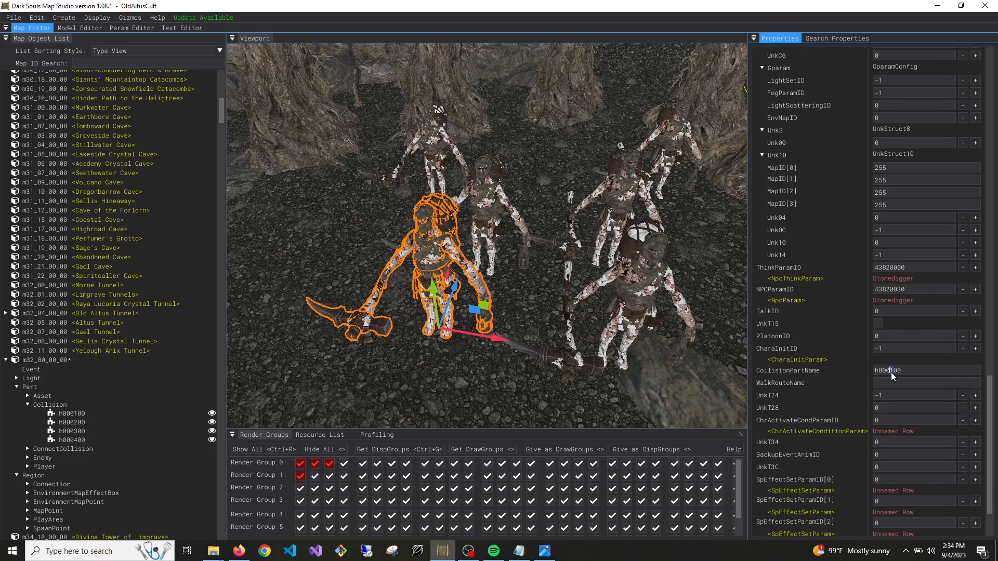
click(606, 200)
click(611, 202)
click(674, 160)
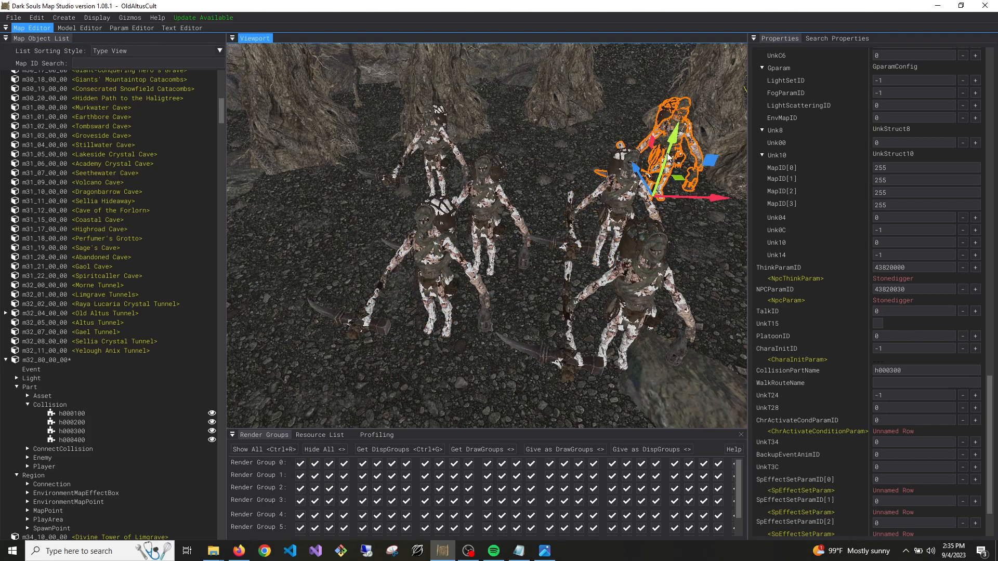
click(490, 208)
click(431, 135)
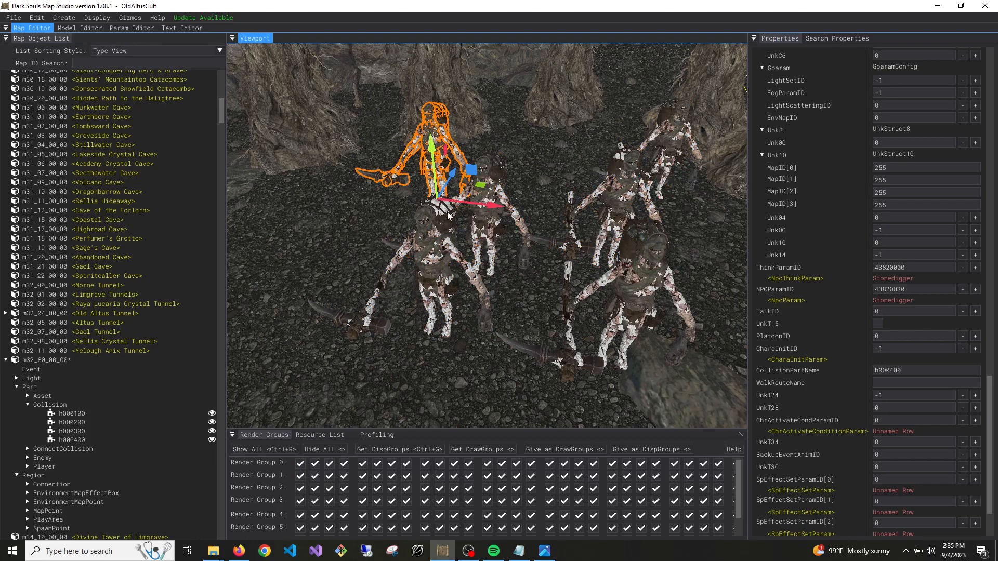
click(424, 244)
click(892, 375)
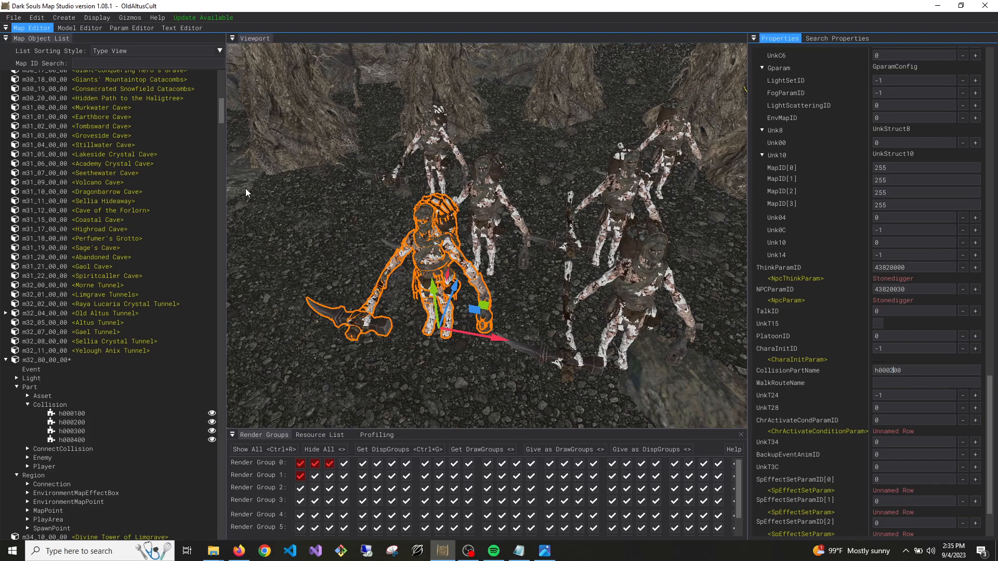
Save the cave map m32_80_00_00 and the Old Altus Tunnel map m32_04_00_00
key(ctrl+s)
right_click(82, 316)
click(92, 322)
Launch the modded Elden Ring with launchmod_eldenring.bat from the ME2 folder and load the saved game in Old Altus Tunnel
click(214, 551)
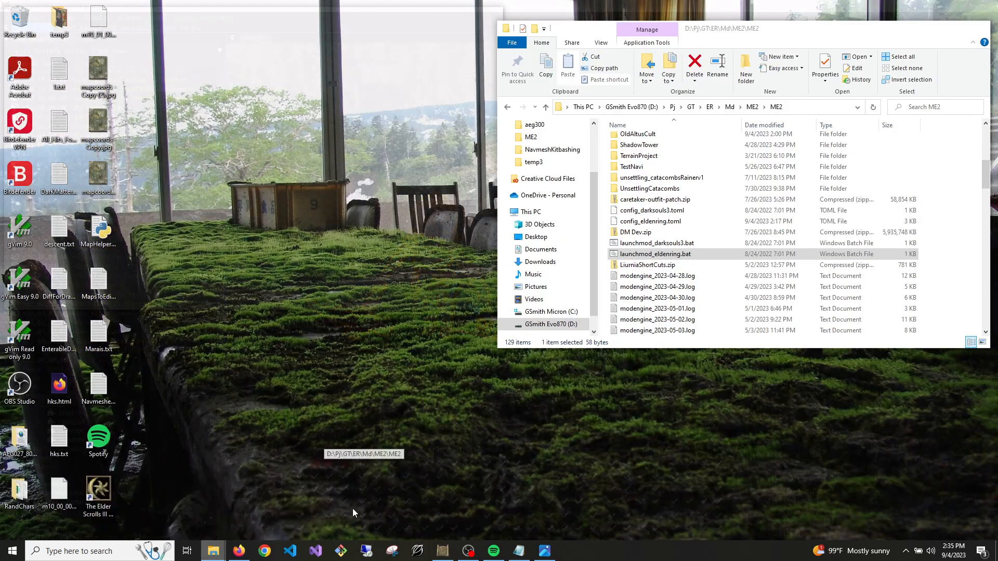
click(352, 510)
double_click(700, 256)
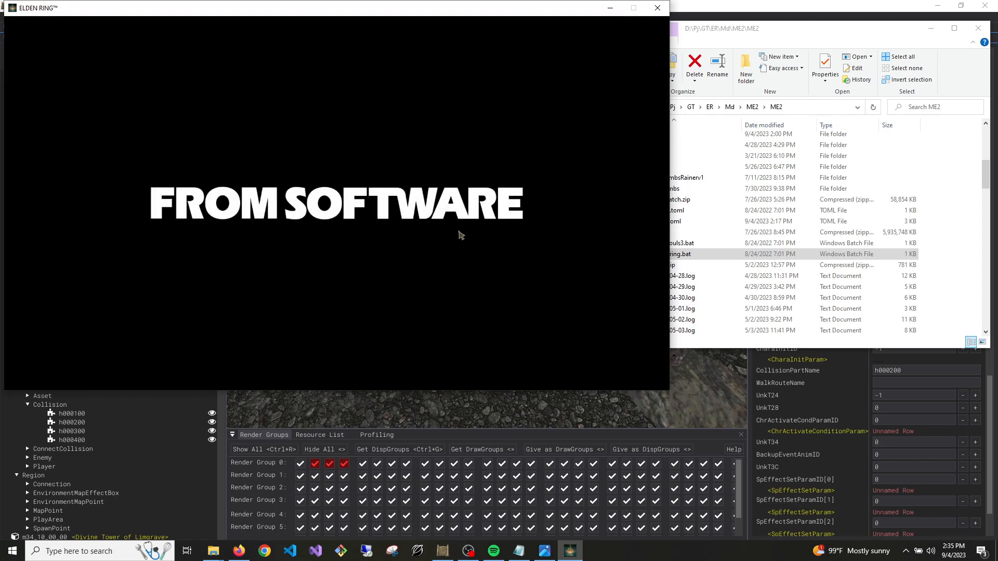
click(450, 238)
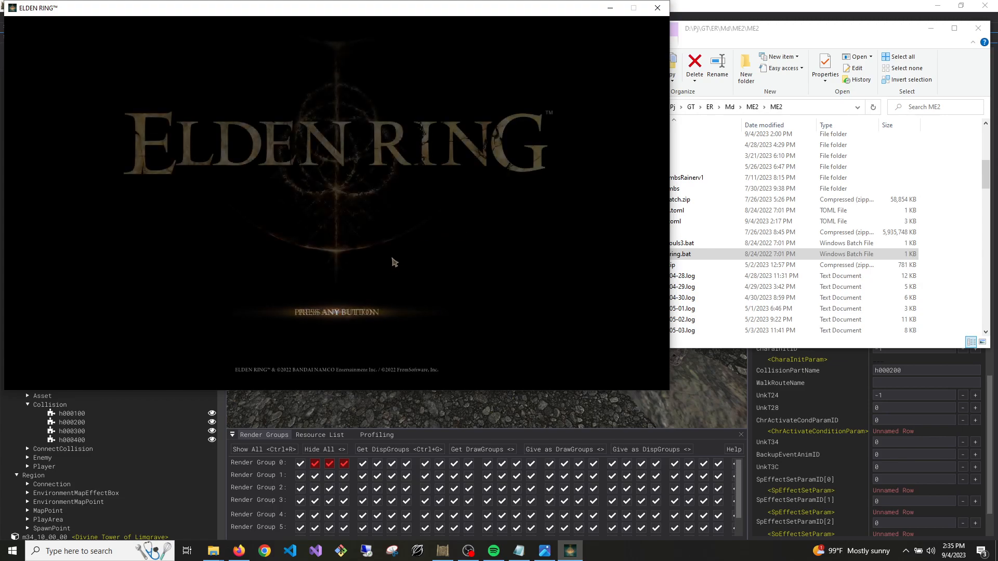
click(355, 296)
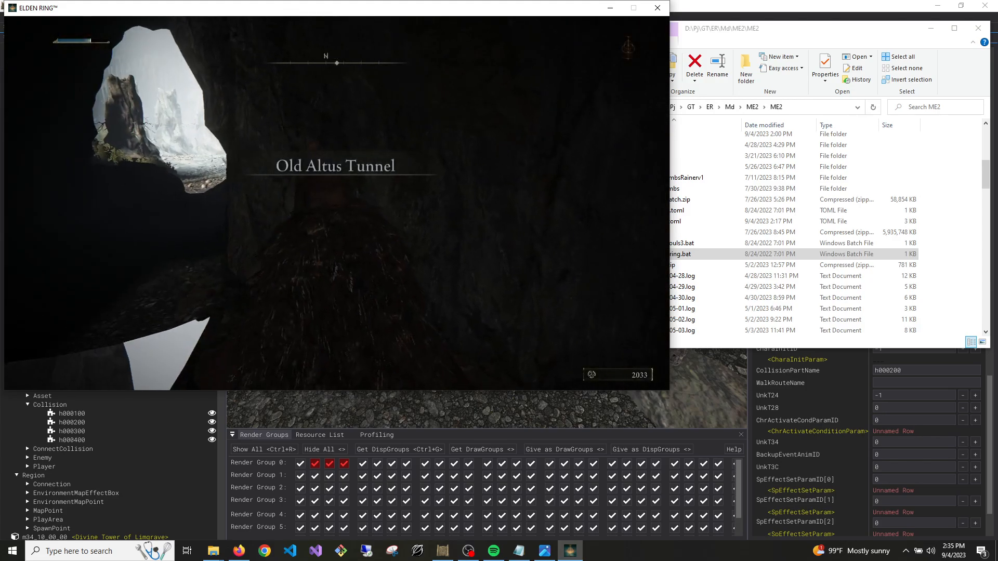
Walk through Old Altus Tunnel into the cave and check which of the Stonedigger variants load
key(w)
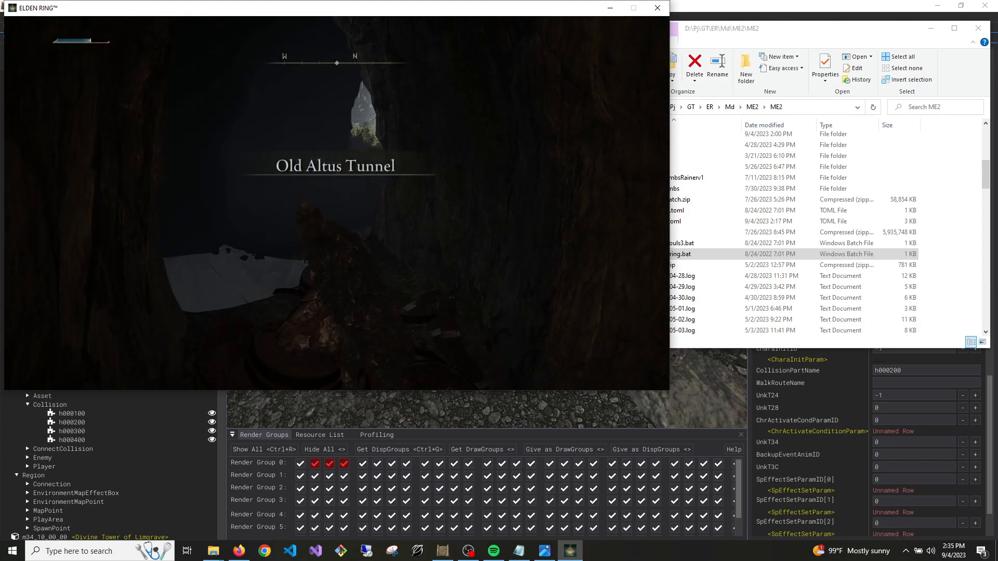
key(w)
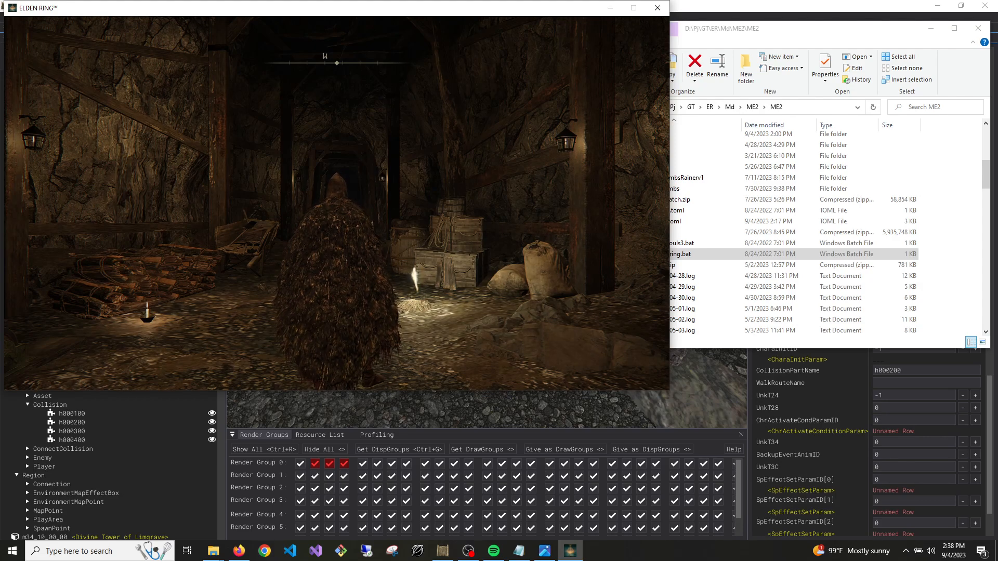
key(w)
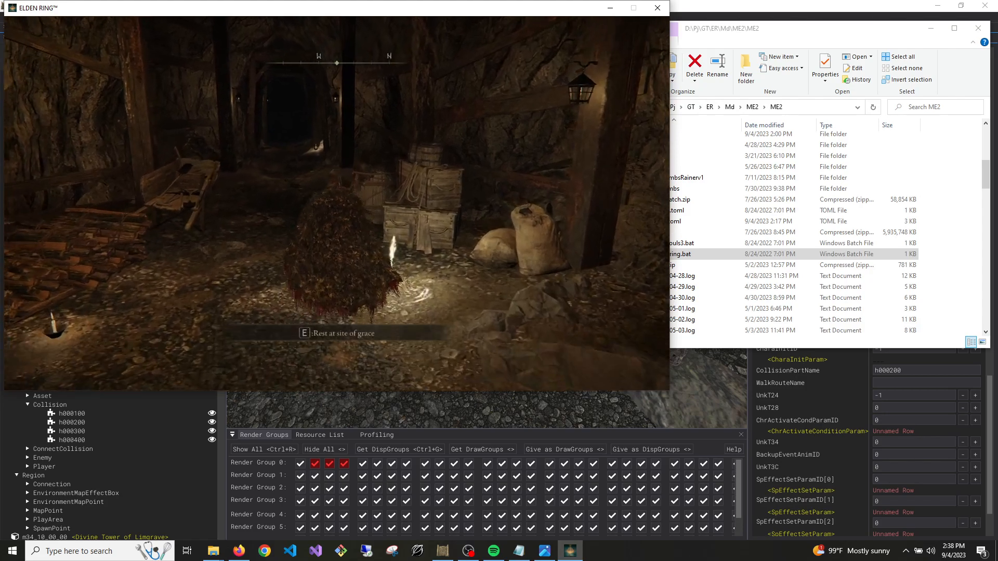
key(a)
key(w)
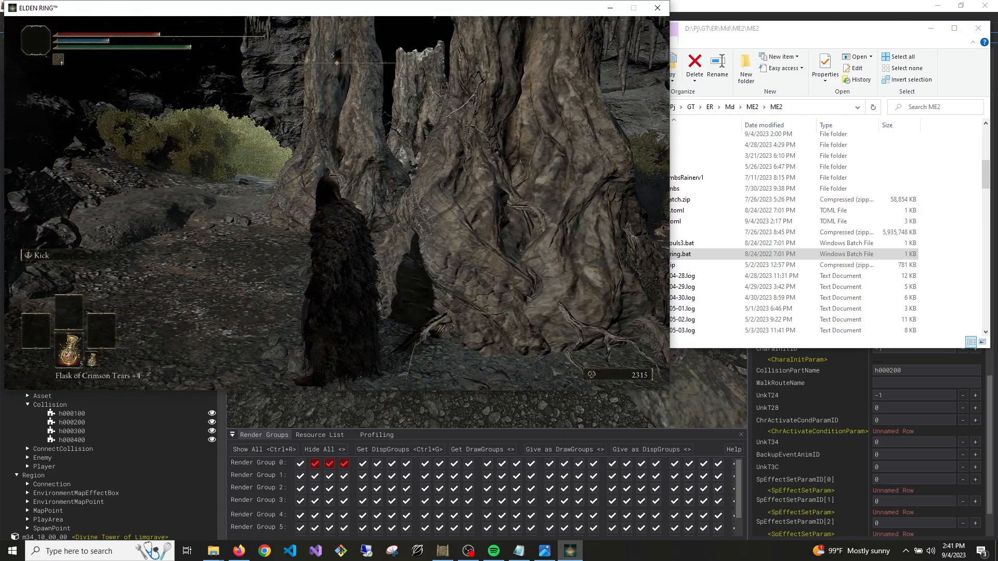
key(alt+Tab)
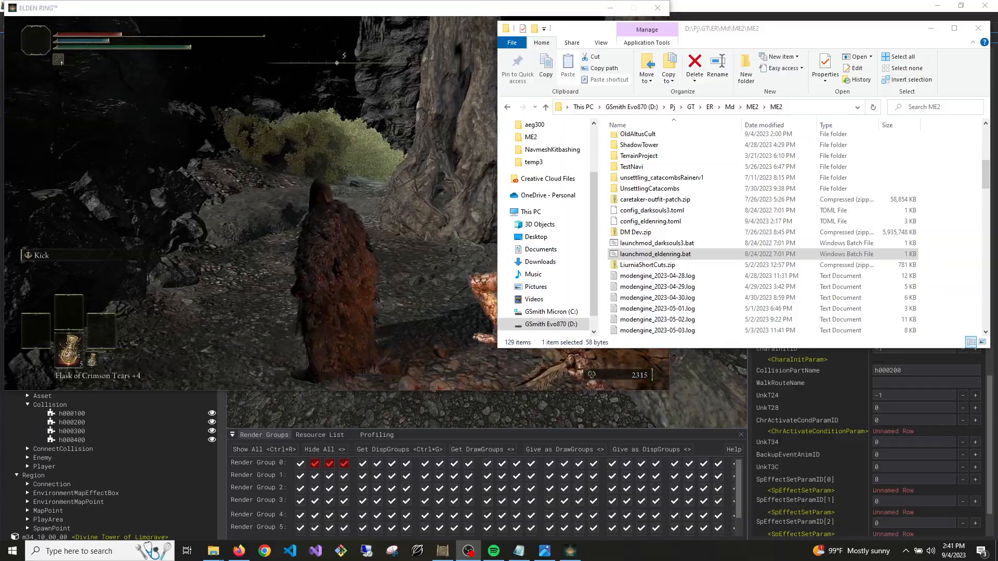
click(416, 249)
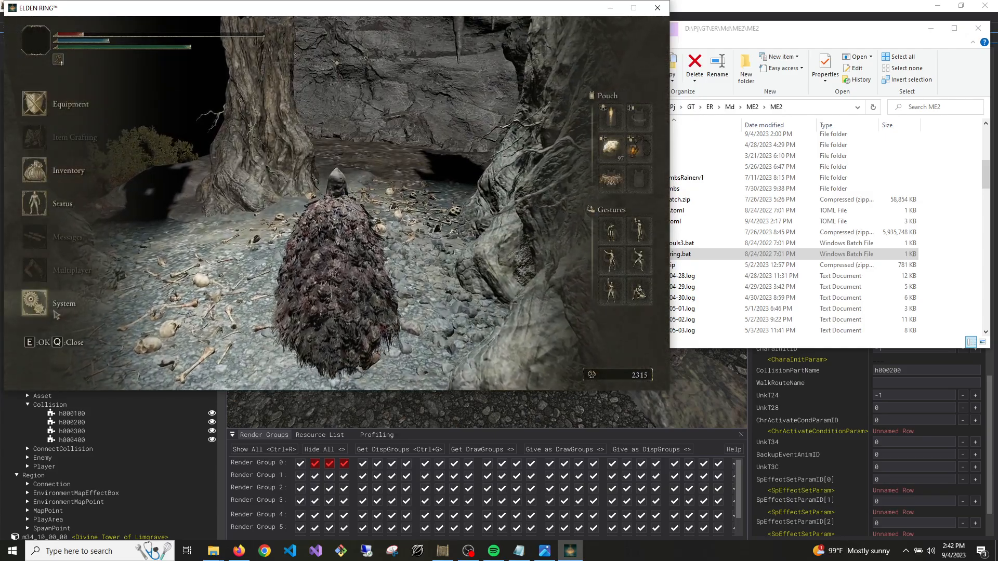
key(q)
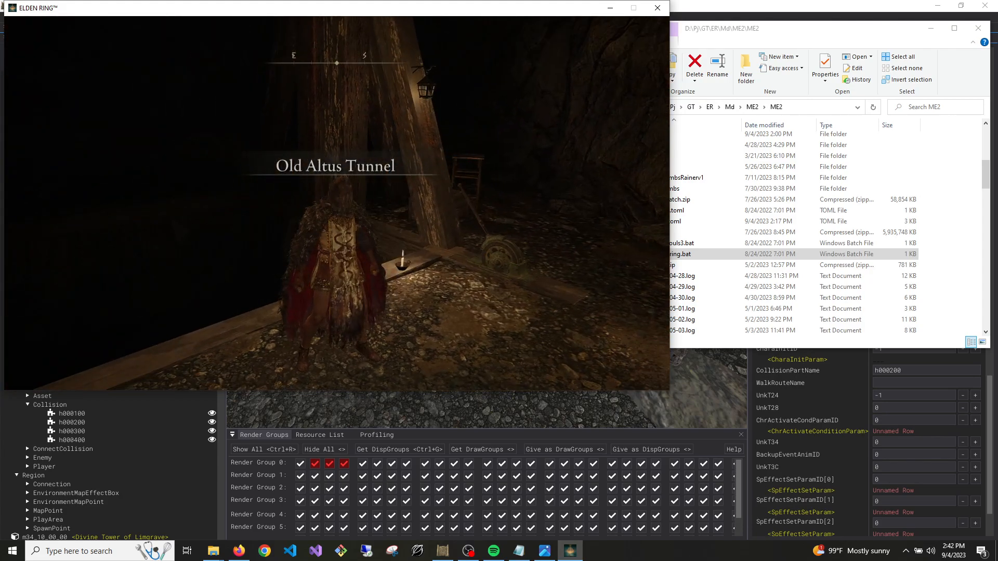
View the world map briefly and walk along the lantern-lit tunnel to the wooden platform
key(g)
key(q)
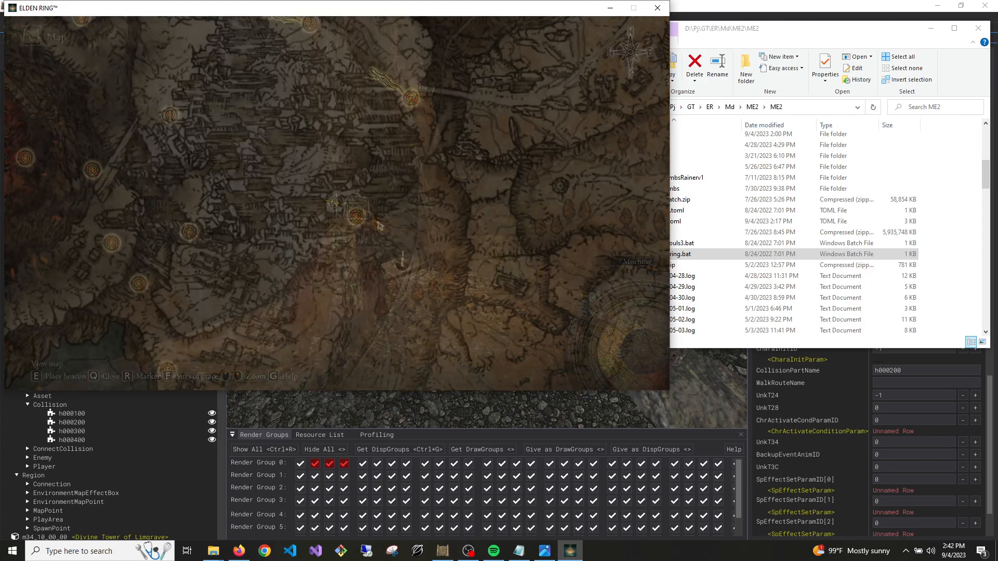
key(w)
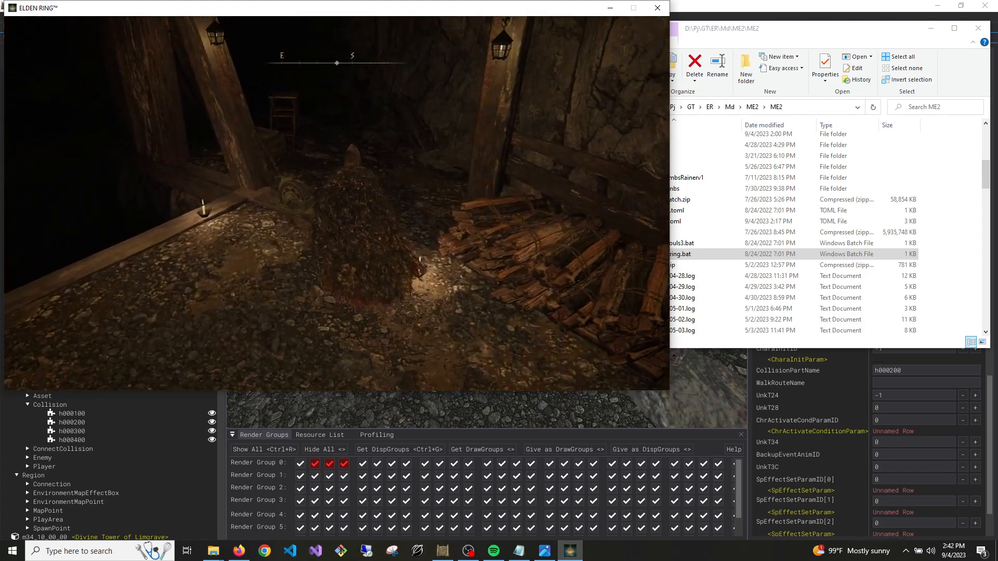
key(w)
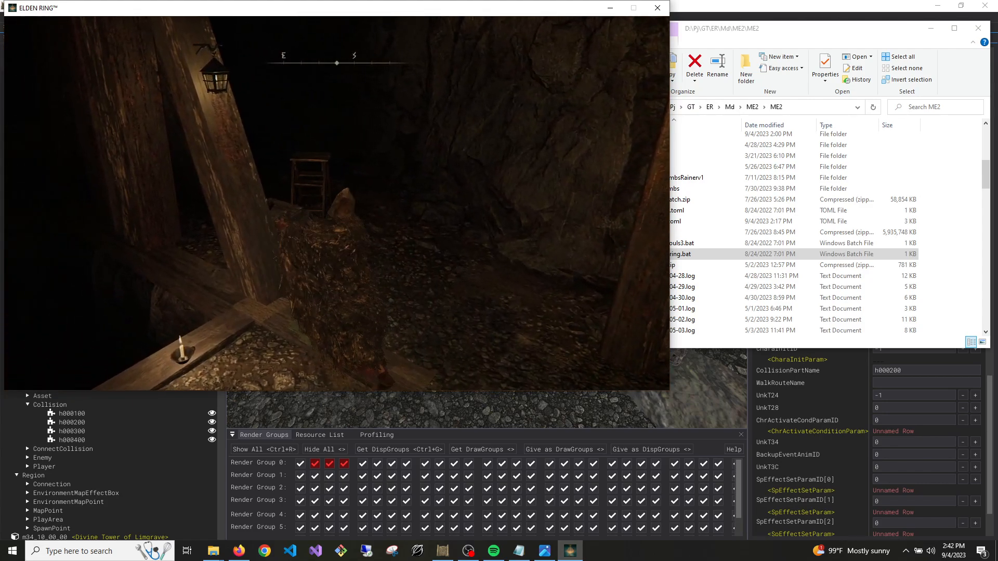
key(w)
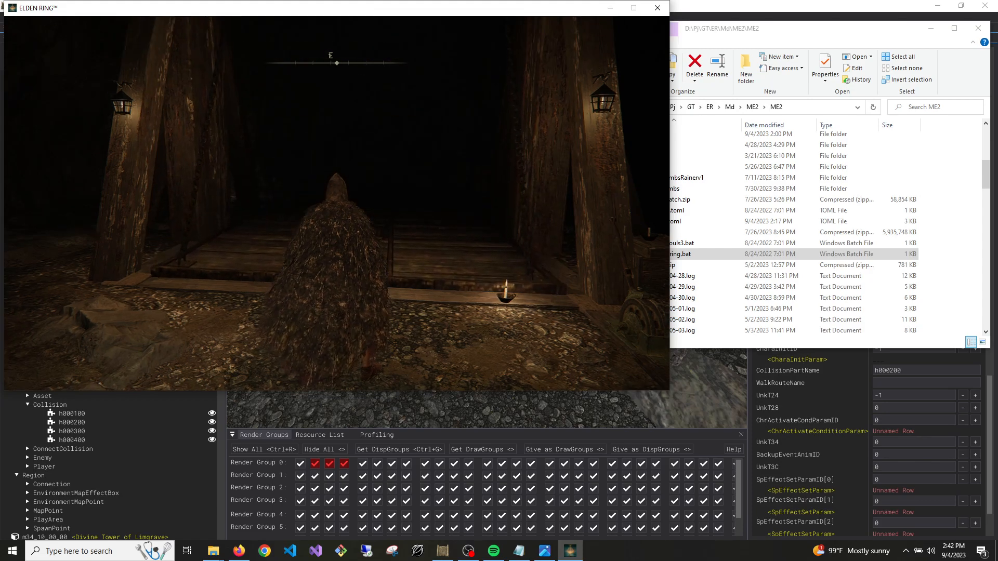
Cross the dark wooden platform and follow the cave tunnel to the bright opening at its end
key(w)
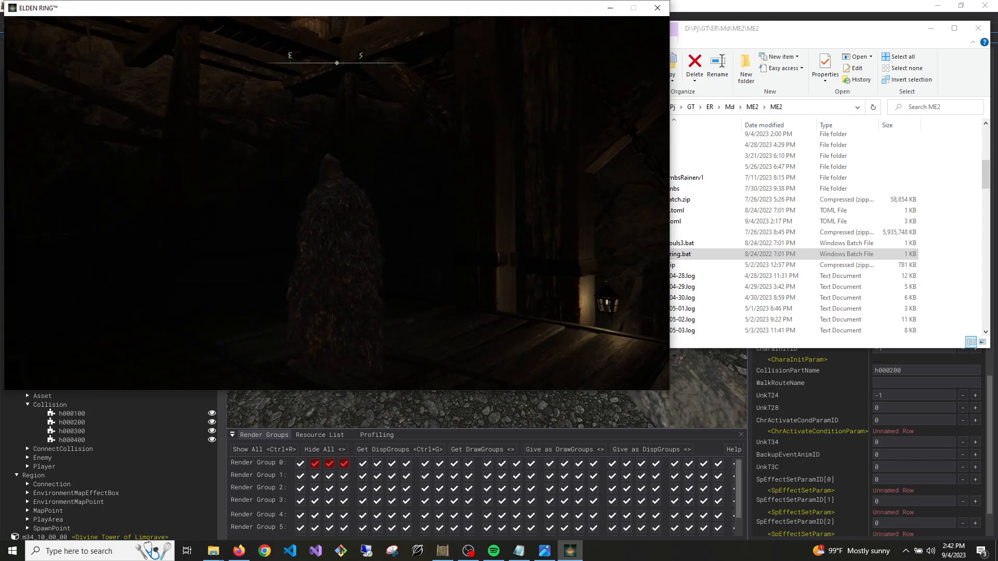
key(w)
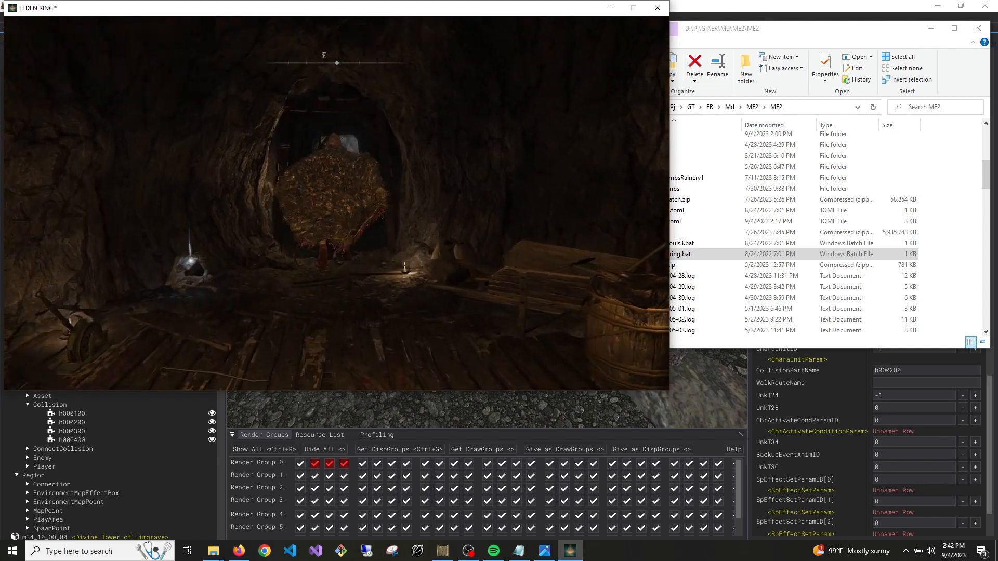
key(w)
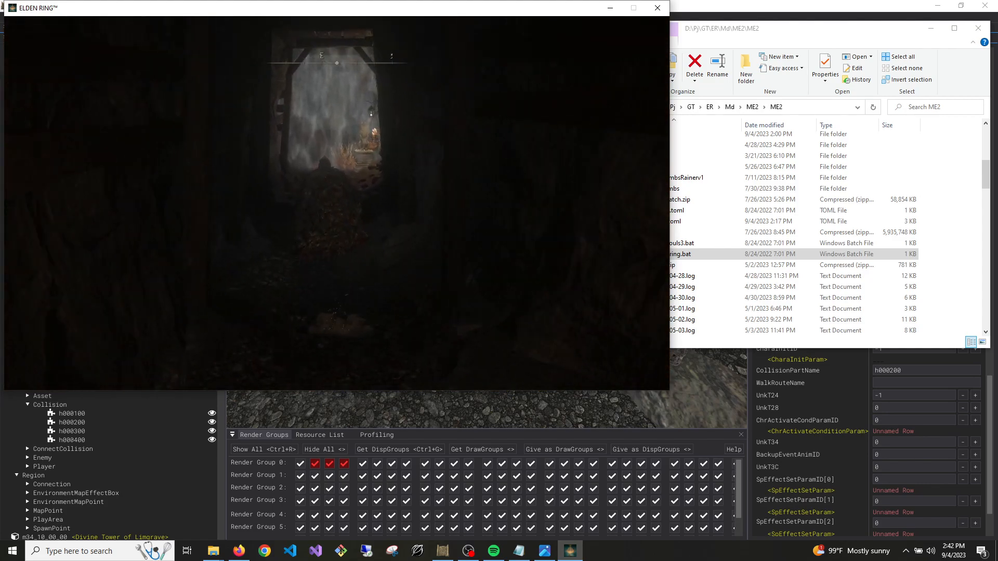
key(w)
Fast travel on the world map to a Divine Tower of Caelid site of grace, cancelling the Center destination
key(g)
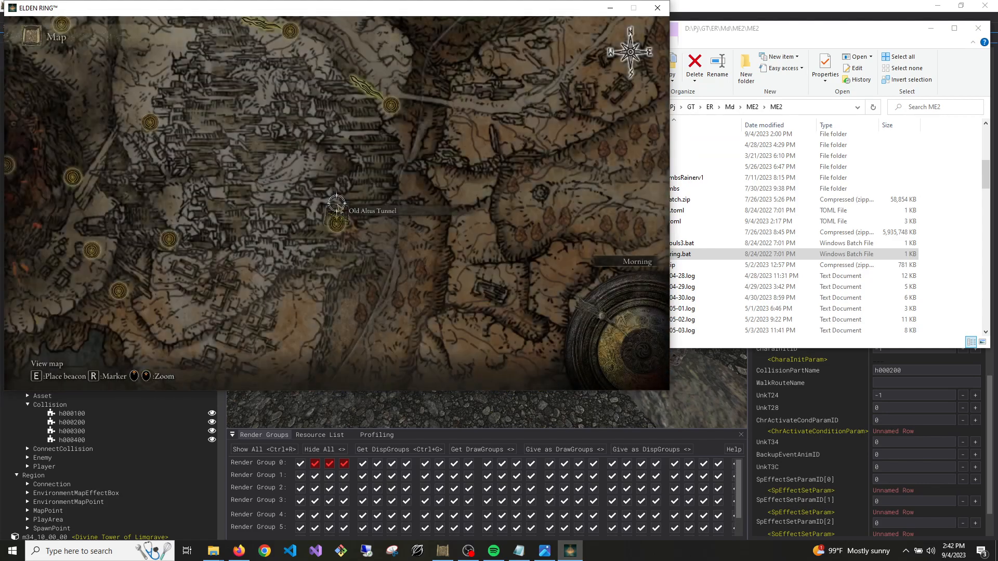
scroll(337, 203, down, 2)
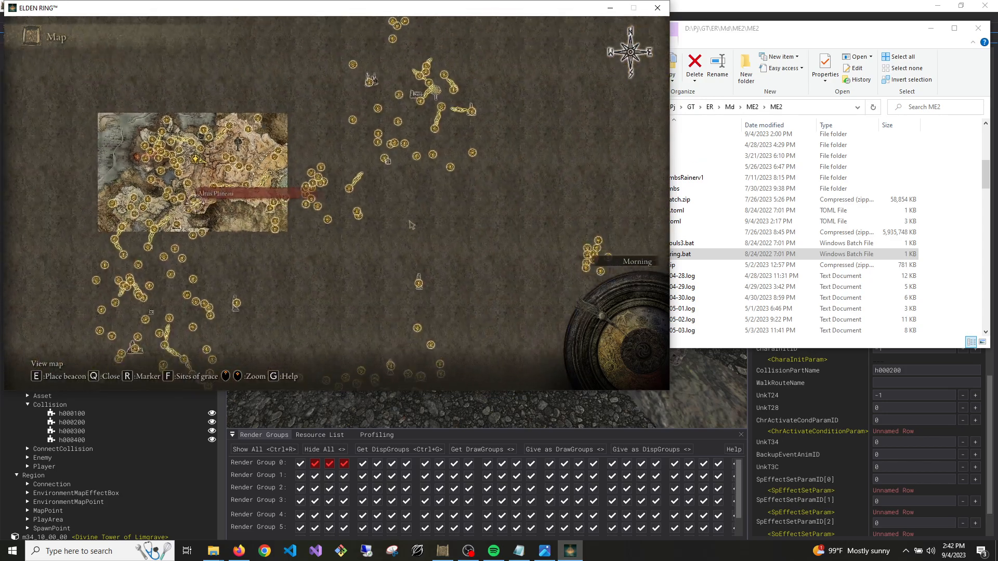
key(s)
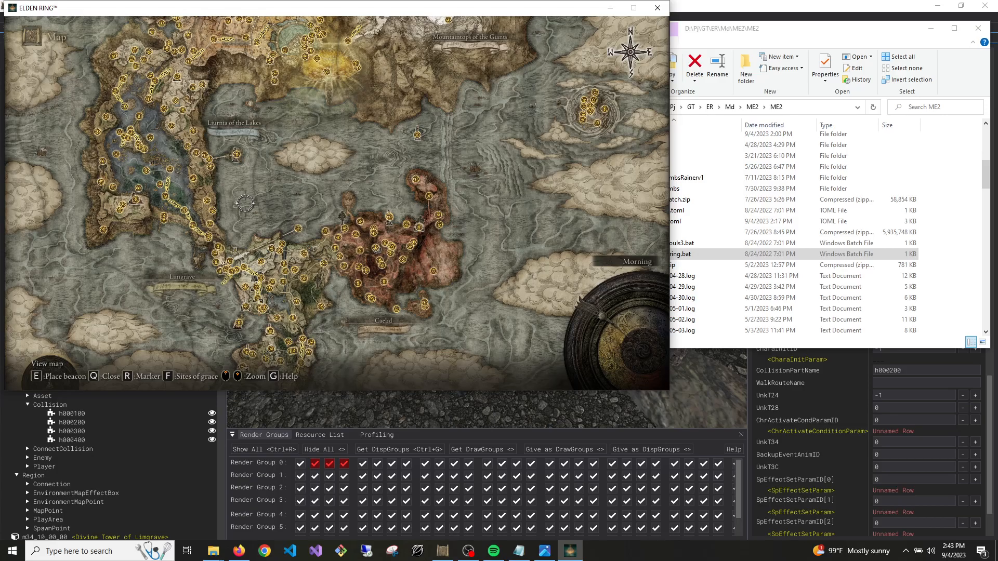
scroll(336, 203, up, 2)
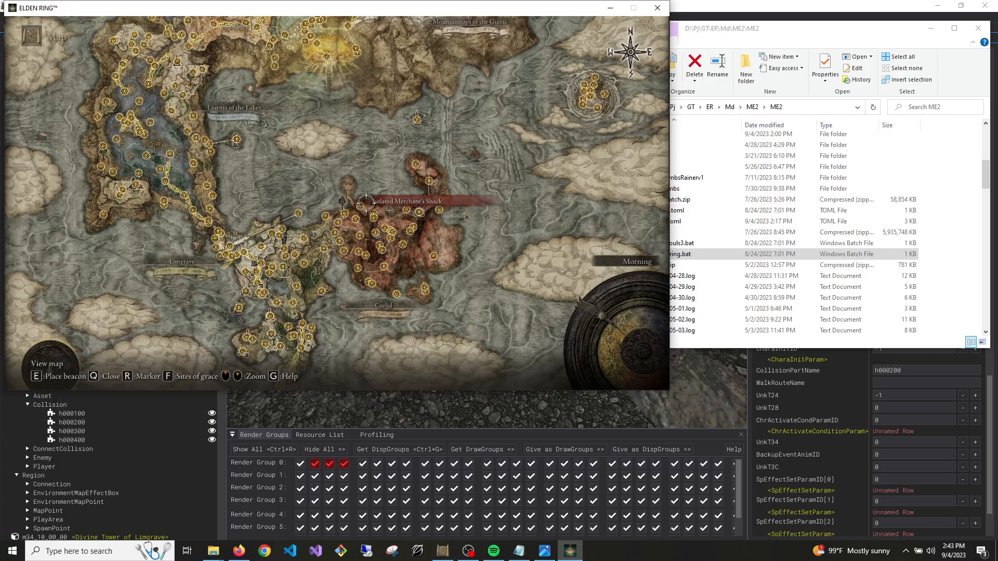
key(w)
key(e)
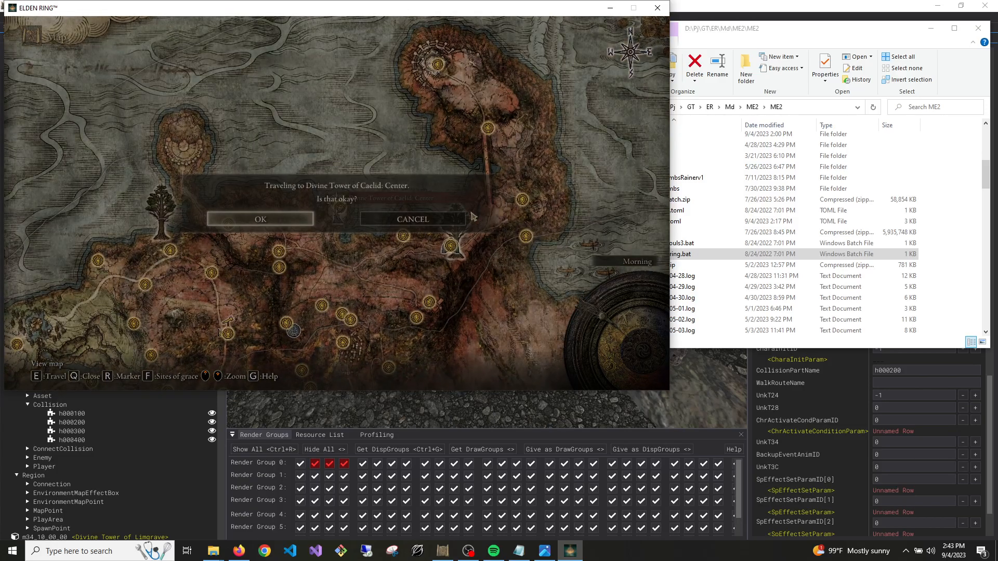
click(413, 221)
scroll(378, 227, up, 1)
scroll(378, 227, up, 3)
key(s)
key(w)
key(e)
click(279, 221)
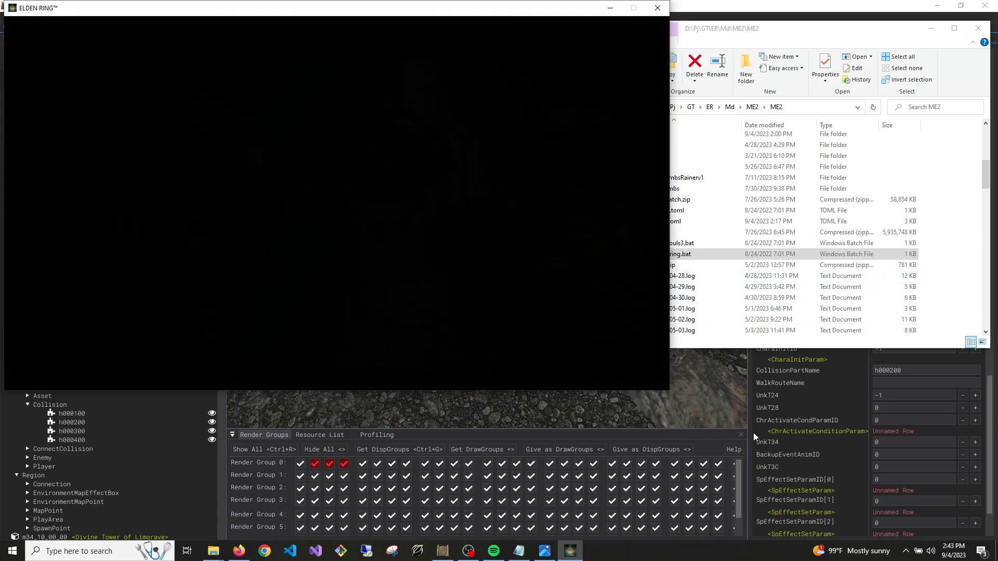
Quit Elden Ring to the desktop
click(860, 344)
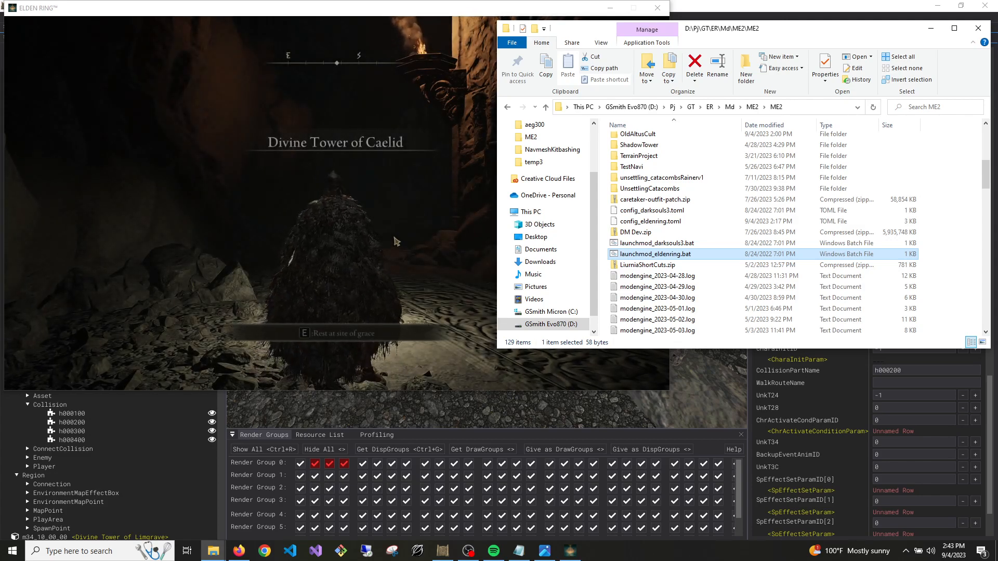
click(395, 242)
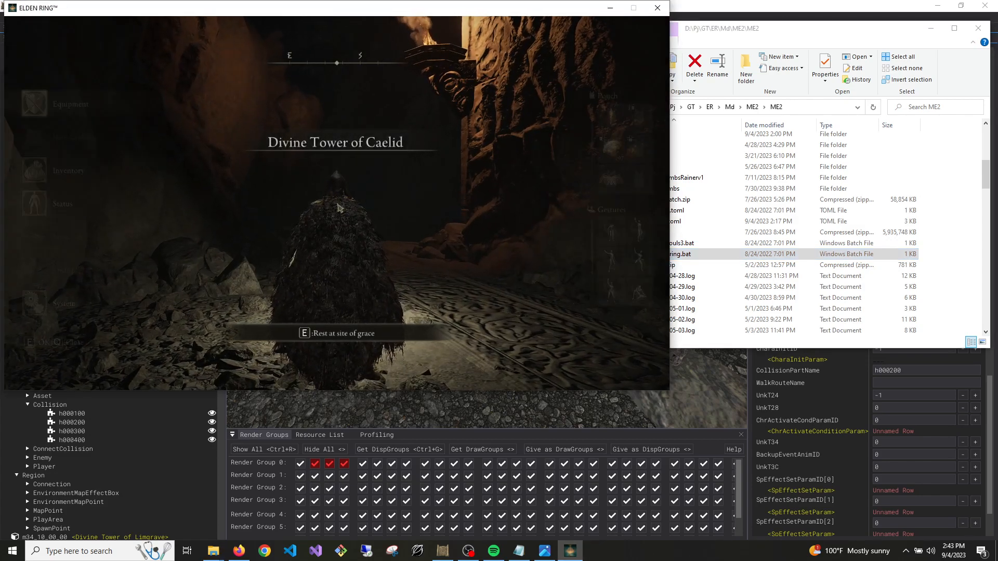
key(Escape)
click(73, 307)
click(393, 88)
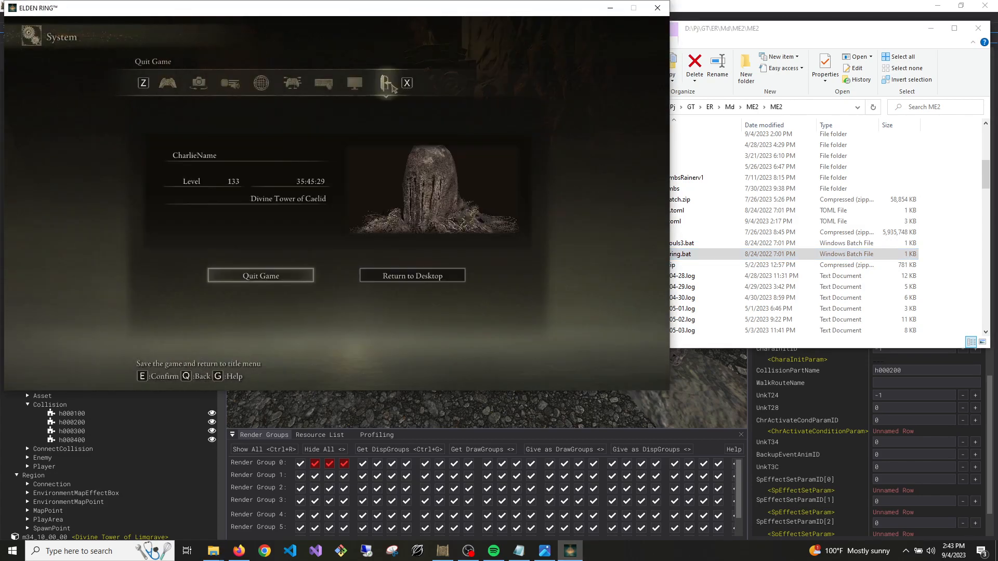
click(413, 275)
click(261, 217)
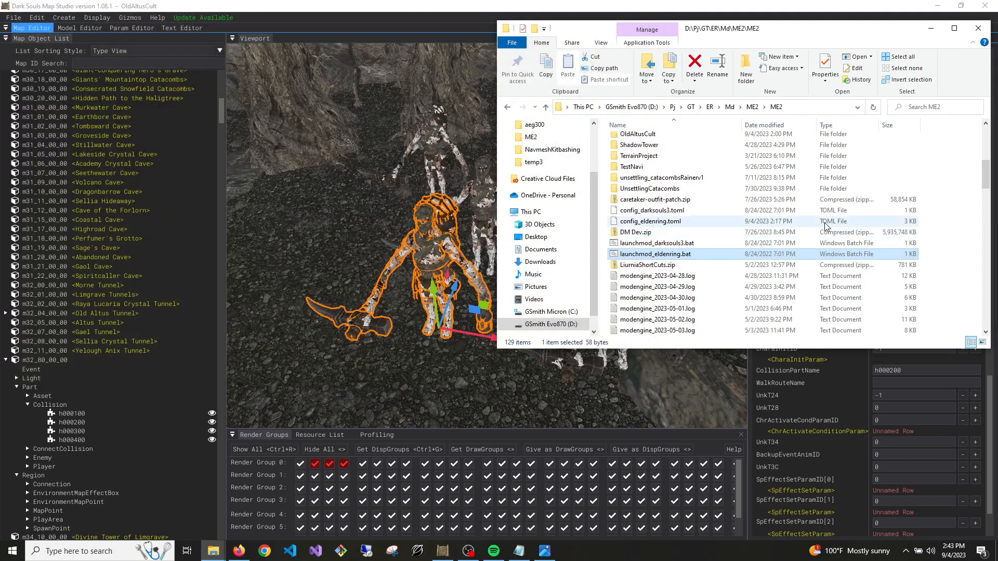
Open config_eldenring.toml from the ME2 folder in Visual Studio Code and uncover the folder list beside it
click(728, 220)
right_click(661, 216)
right_click(649, 223)
click(676, 241)
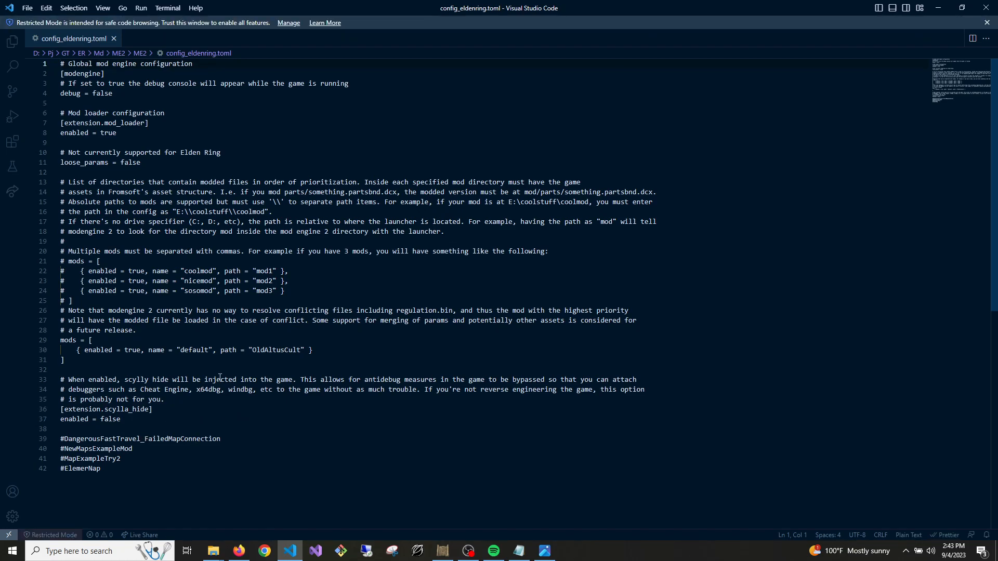
drag(563, 9, 528, 382)
scroll(663, 234, up, 3)
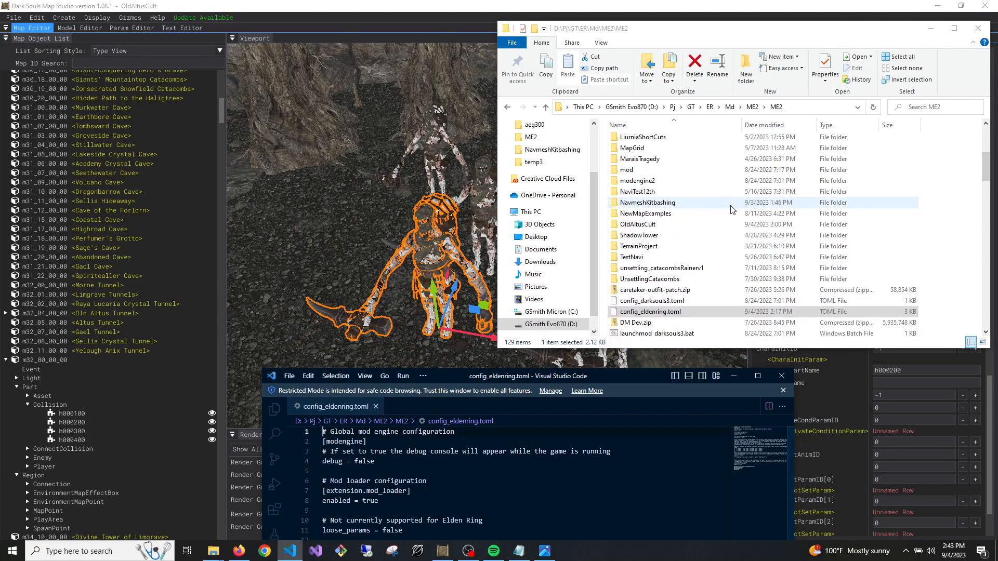
Replace the mod path in config_eldenring.toml with the copied folder name NavmeshKitbashing and save the file
click(653, 204)
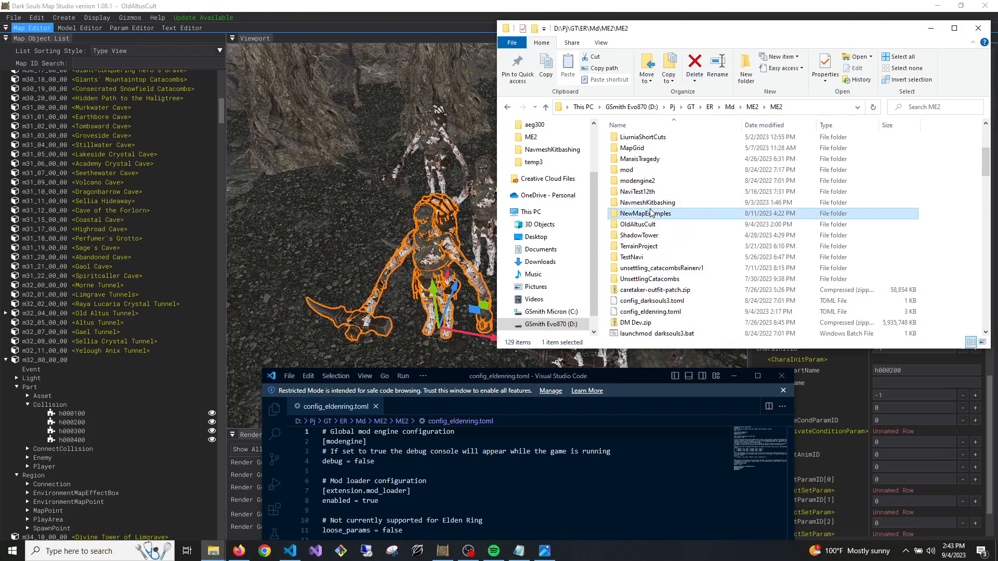
right_click(654, 206)
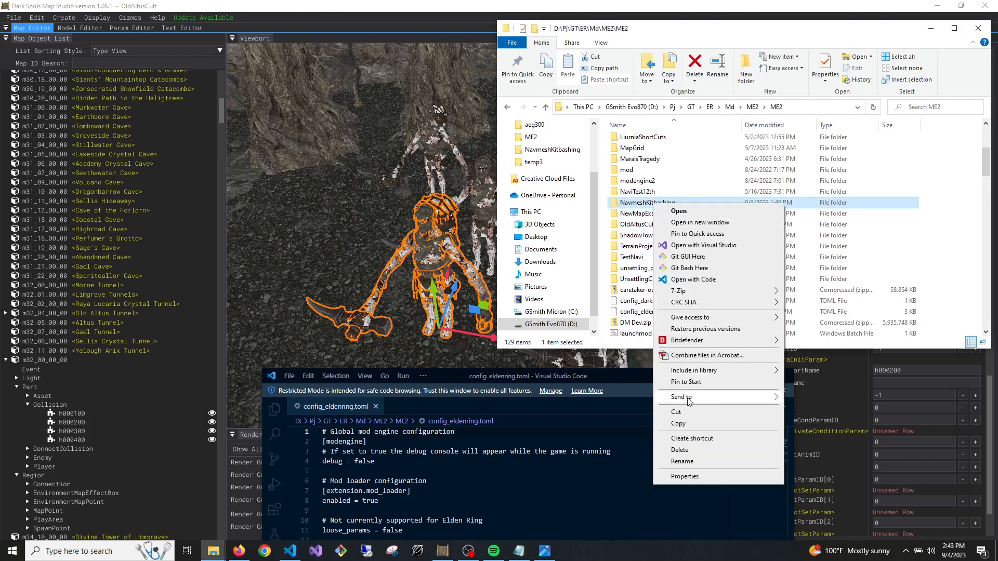
click(684, 462)
key(ctrl+c)
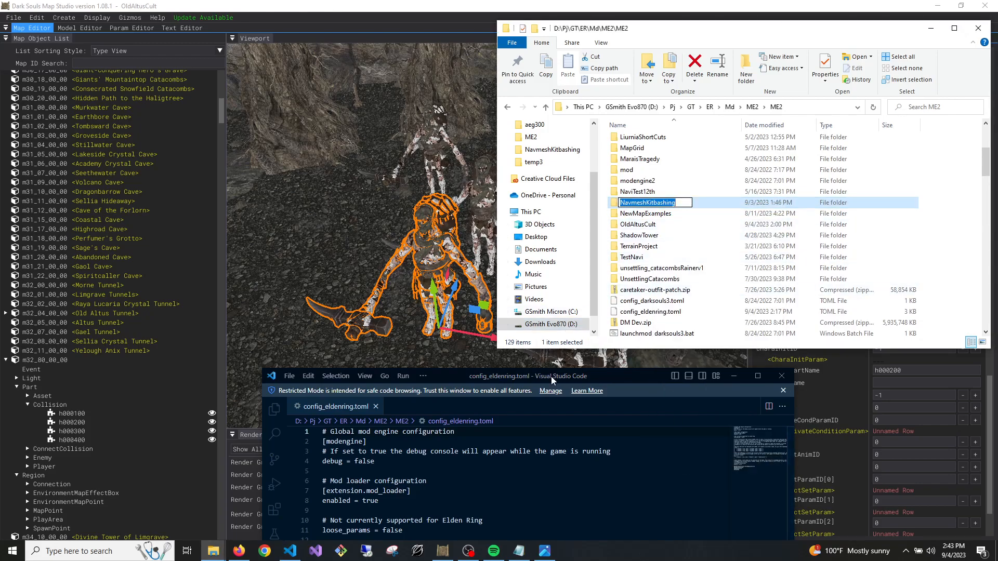
drag(551, 377, 461, 71)
double_click(461, 71)
drag(304, 350, 256, 350)
key(ctrl+v)
key(ctrl+s)
click(404, 426)
click(937, 8)
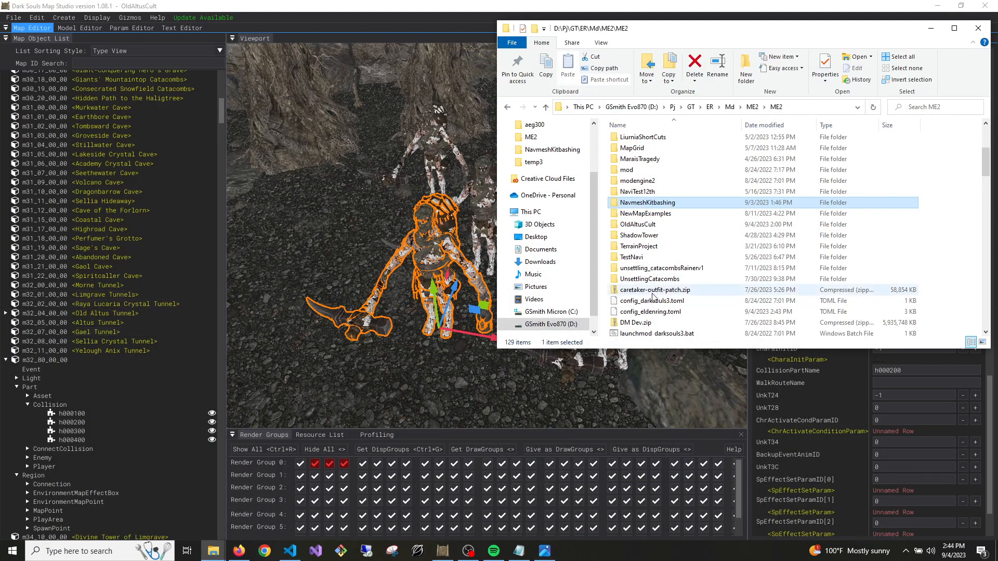
Launch the modded game with launchmod_eldenring.bat and load the save at the Divine Tower of Caelid
scroll(676, 304, down, 2)
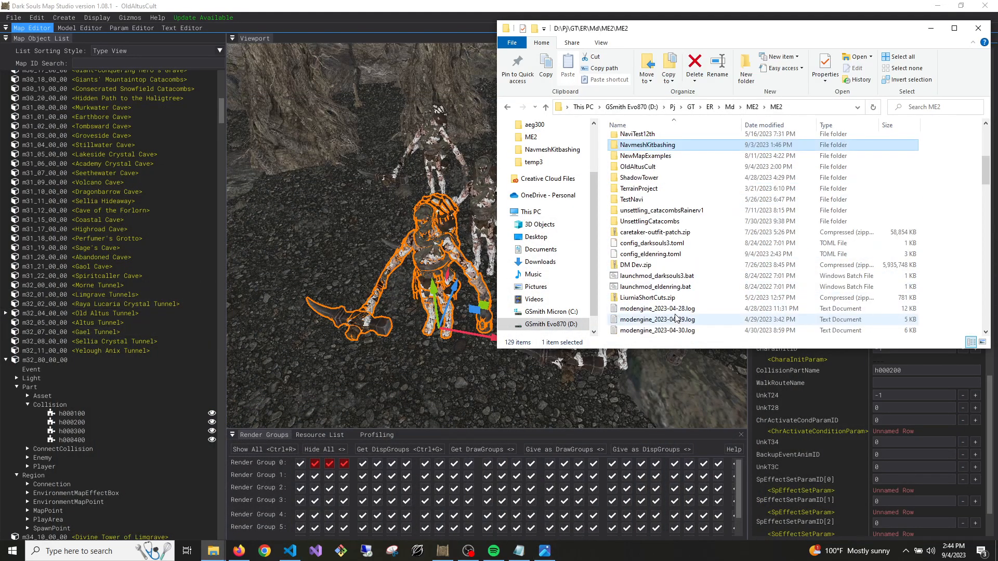
click(680, 289)
double_click(681, 289)
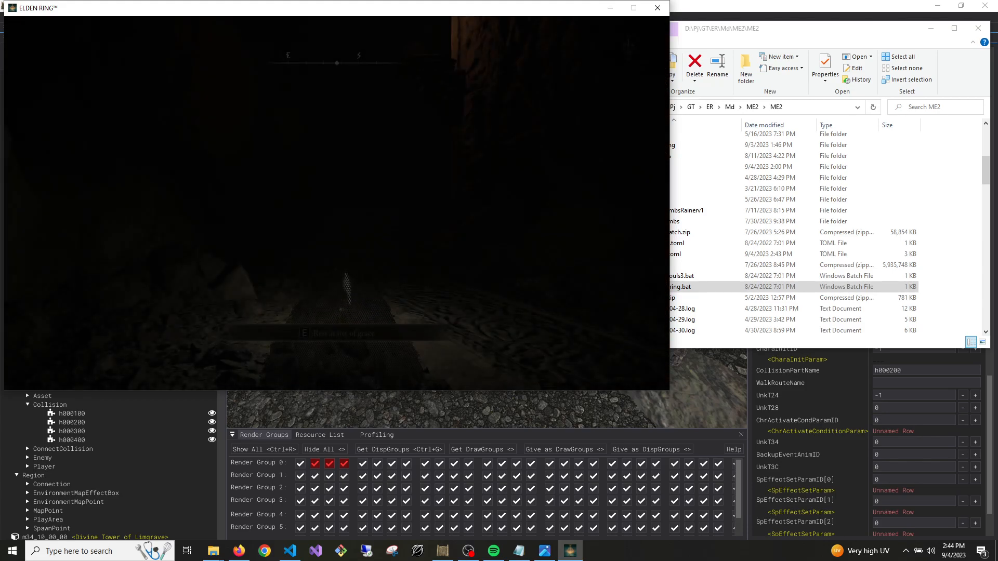
Walk from the Divine Tower of Caelid grace through the archways and torch-lit hall to the far doorway
key(w)
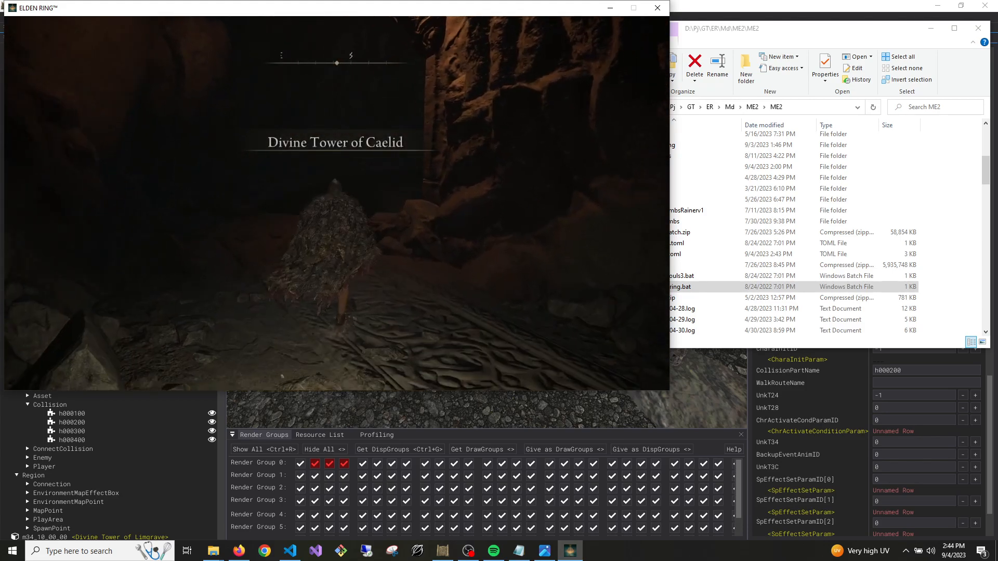
key(w)
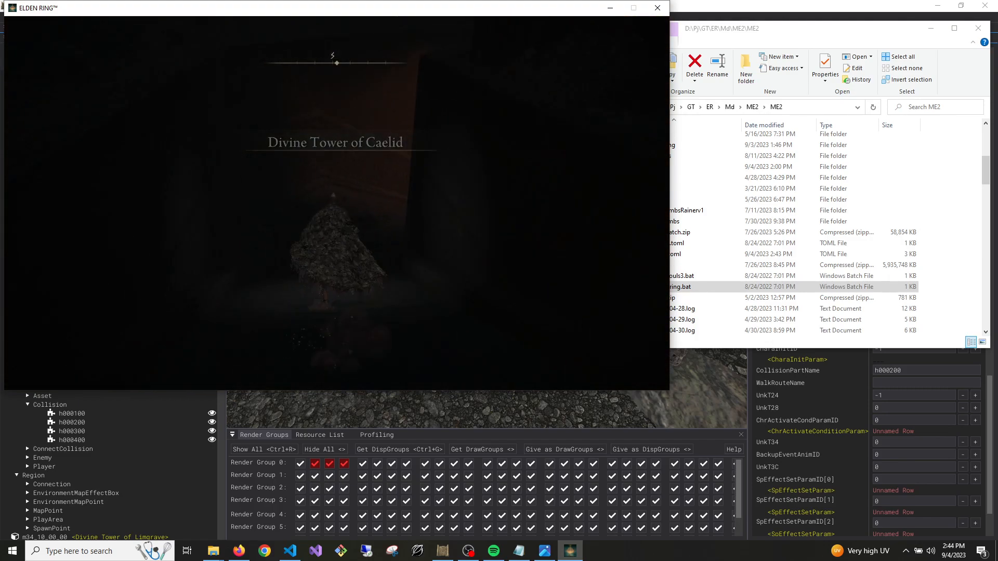
key(w)
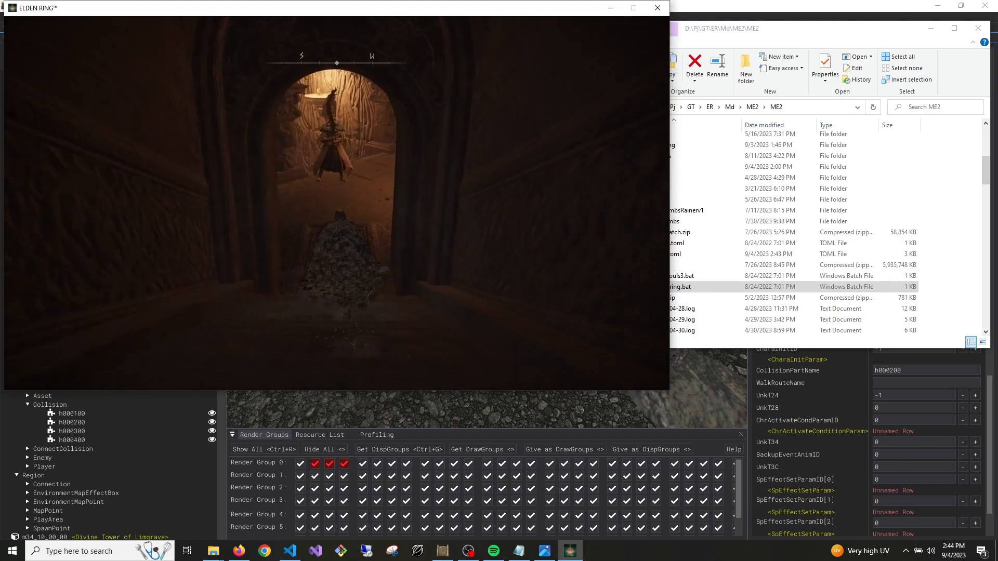
key(w)
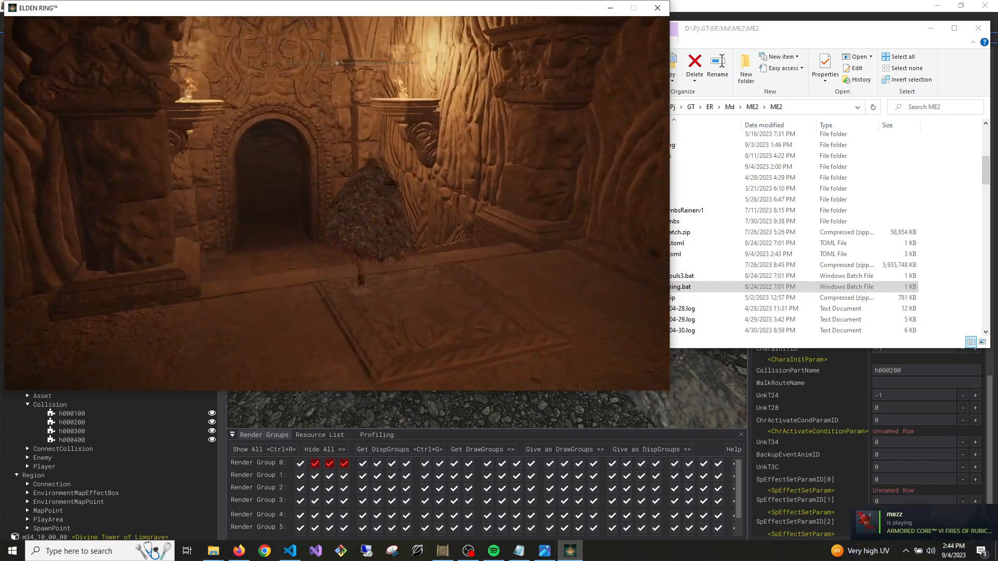
key(w)
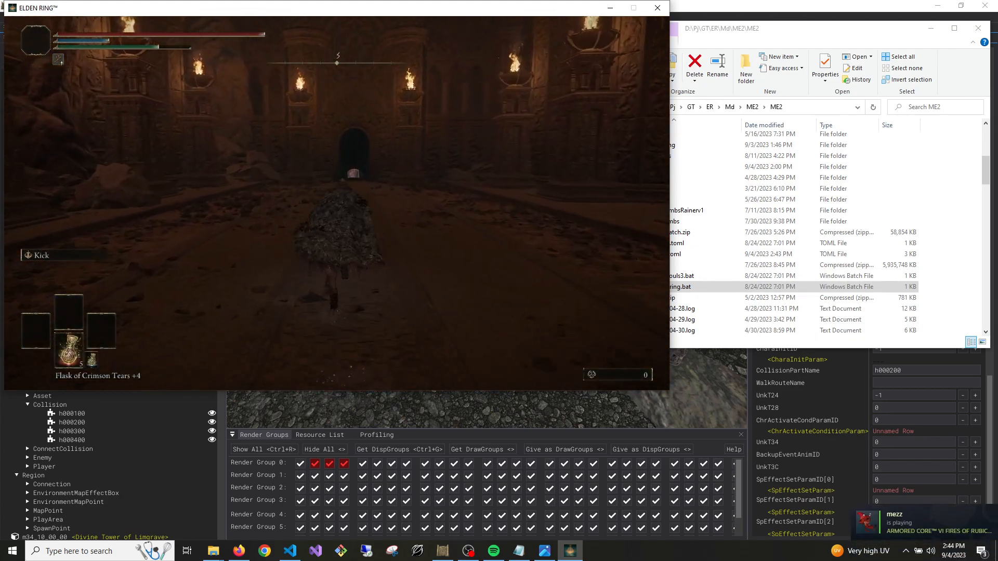
key(w)
key(w)
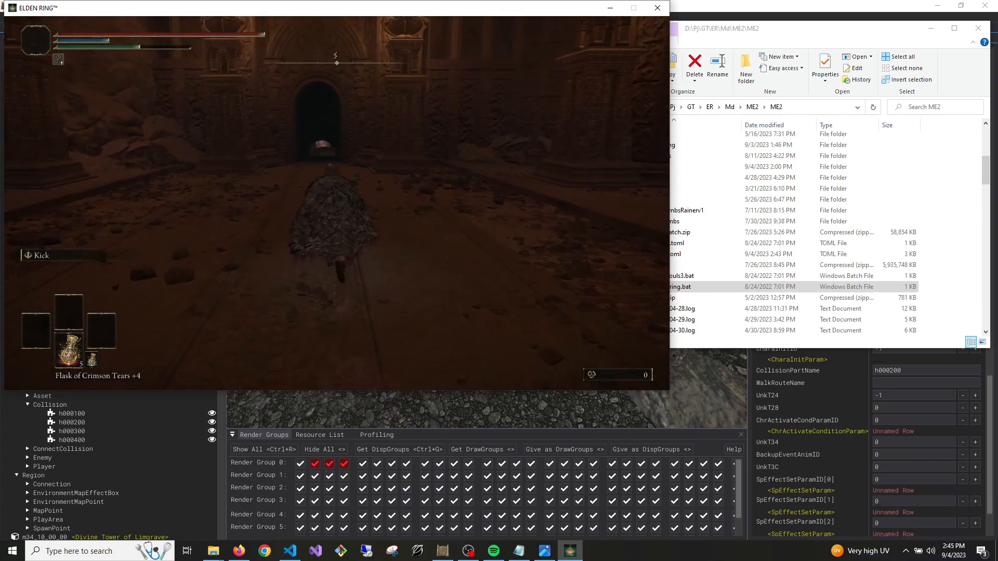
Continue up the stairs and through the custom wooden mine section to the archway facing the statue hall
key(w)
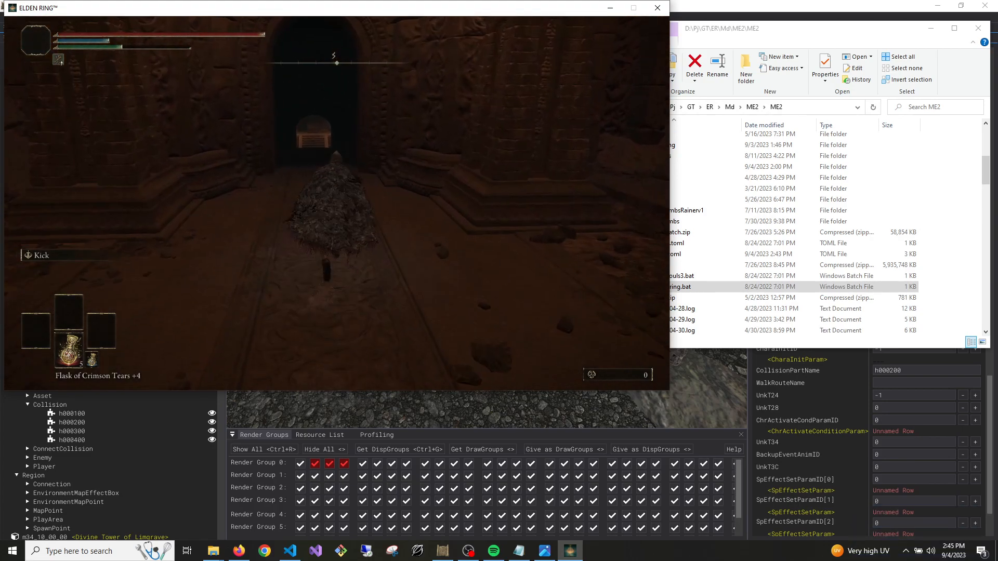
key(w)
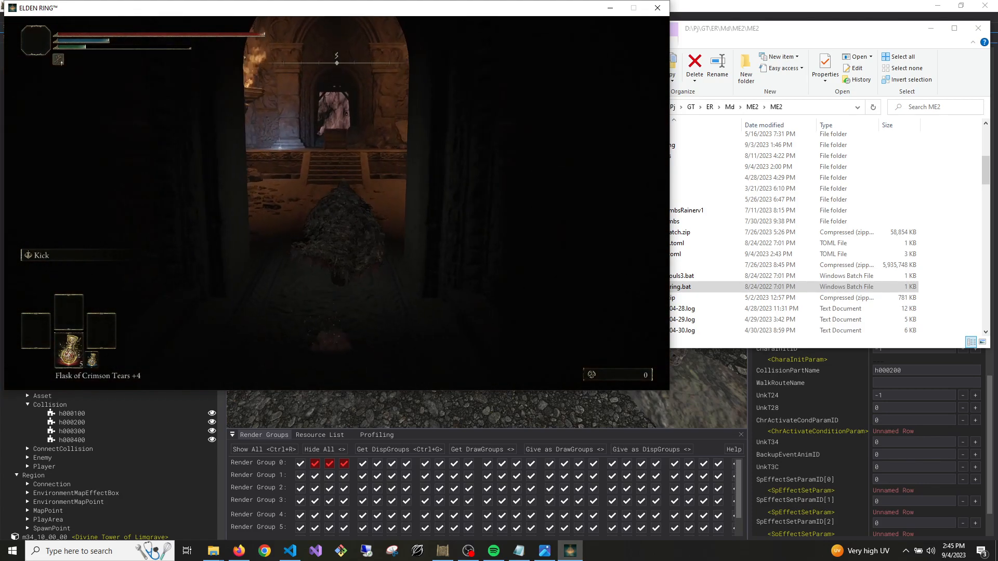
key(w)
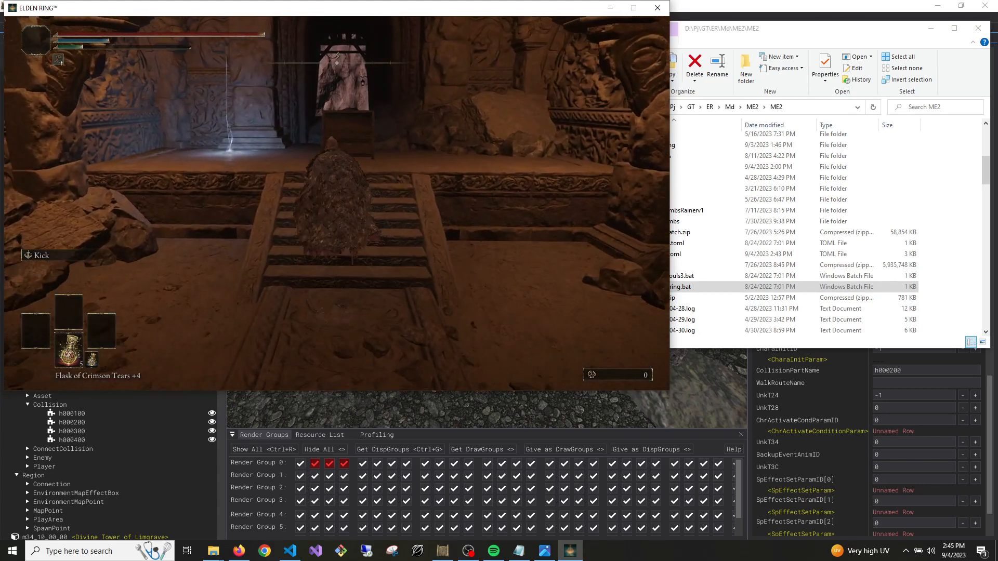
key(w)
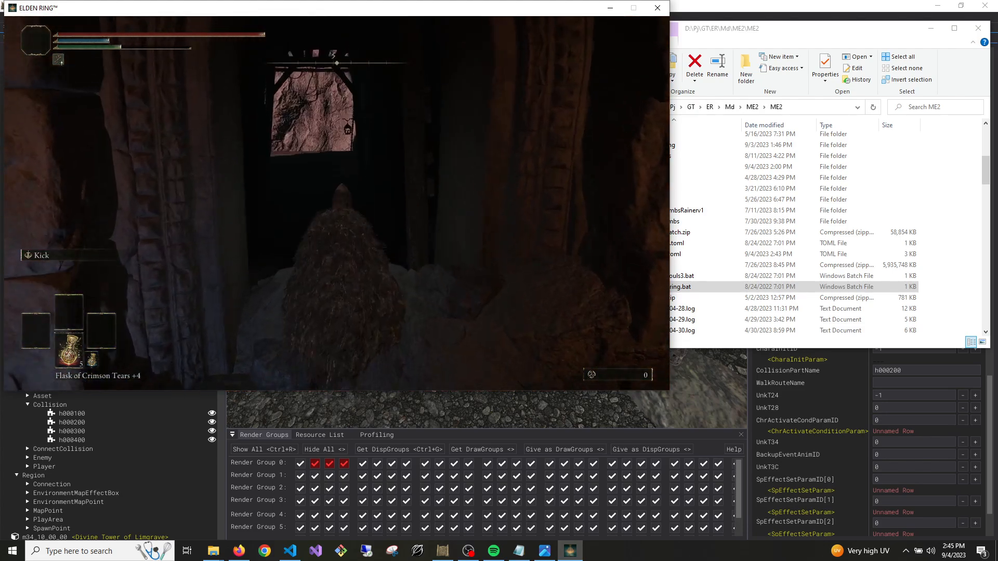
key(w)
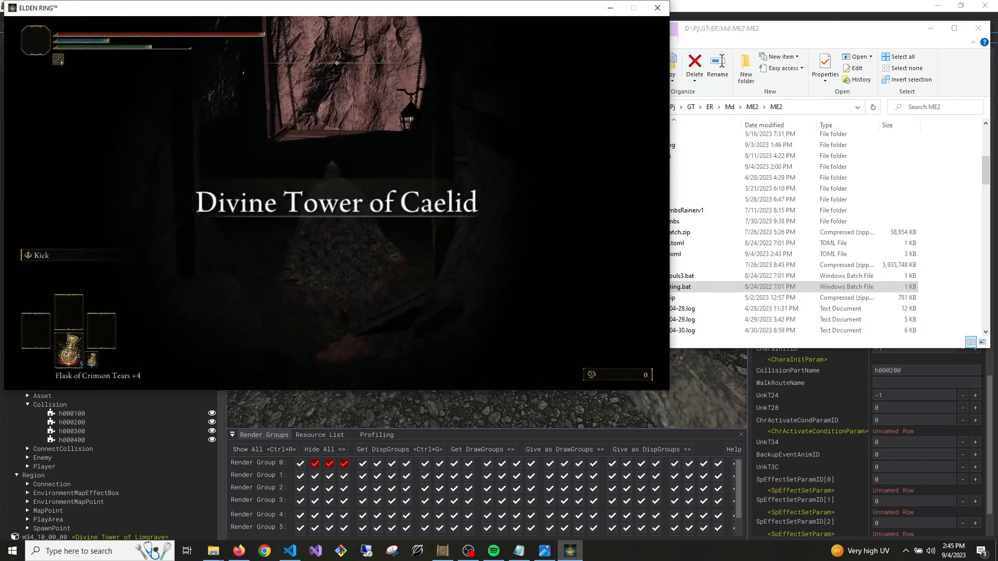
key(w)
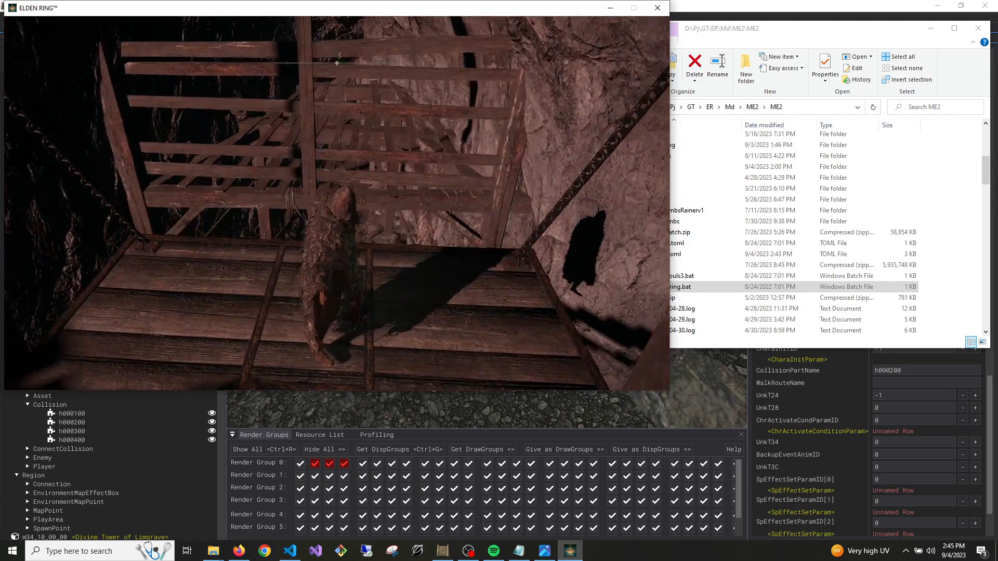
key(w)
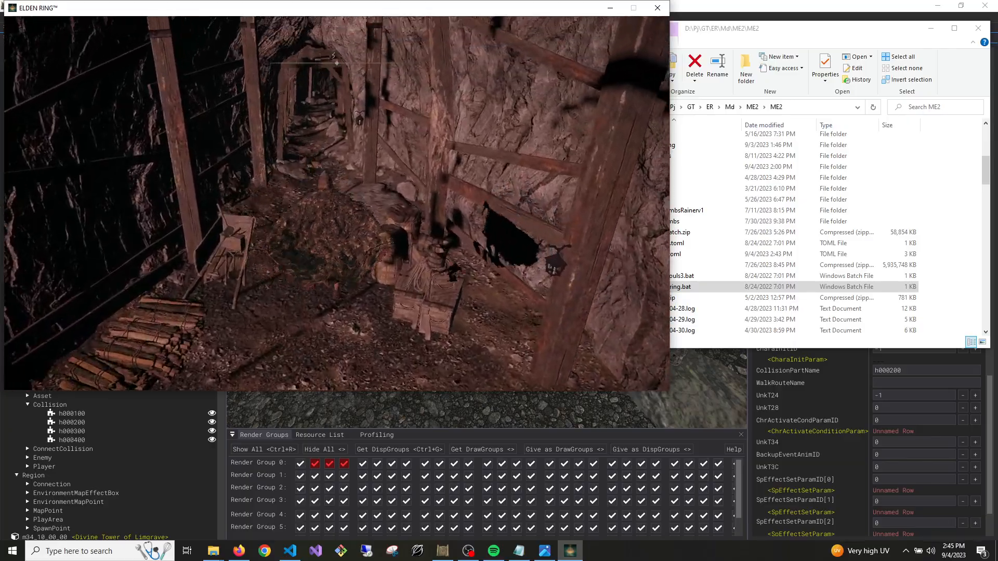
key(w)
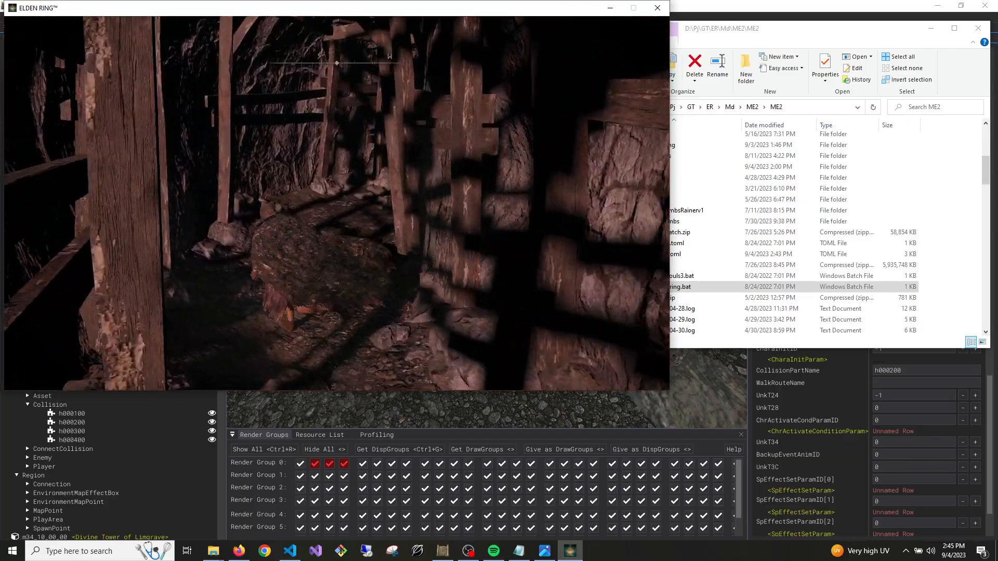
key(w)
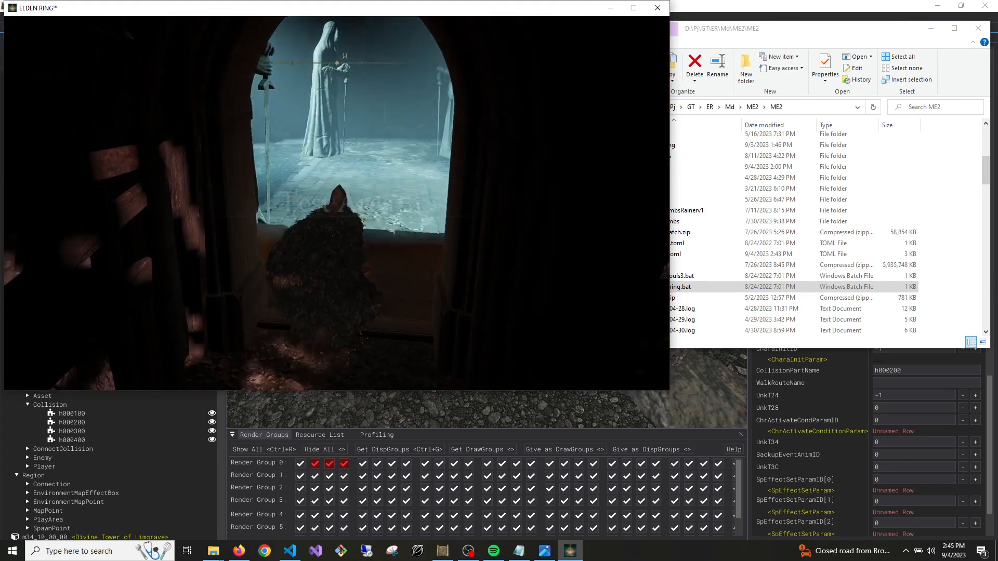
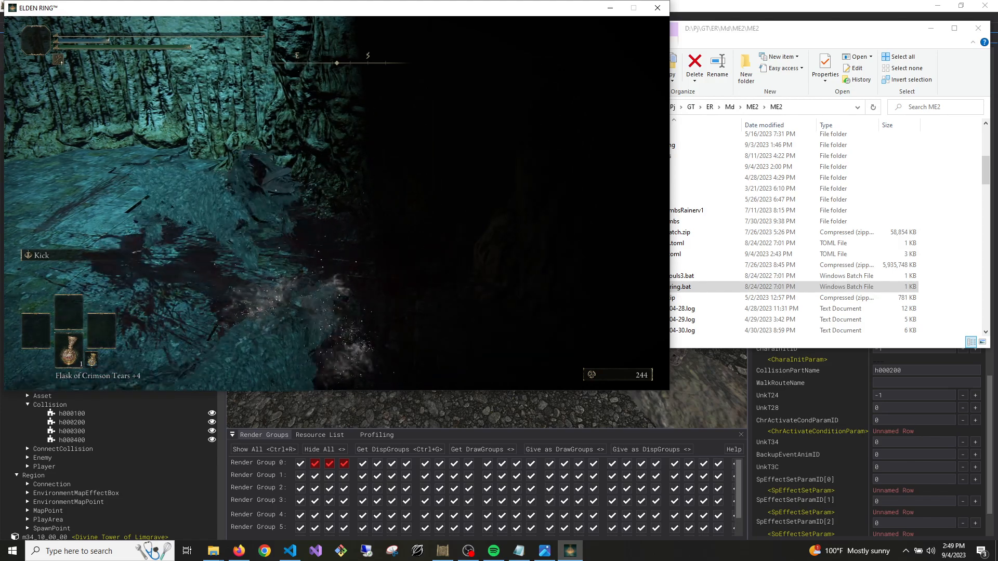
Switch from Elden Ring to the File Explorer window showing the ME2 mod folder
key(alt+Tab)
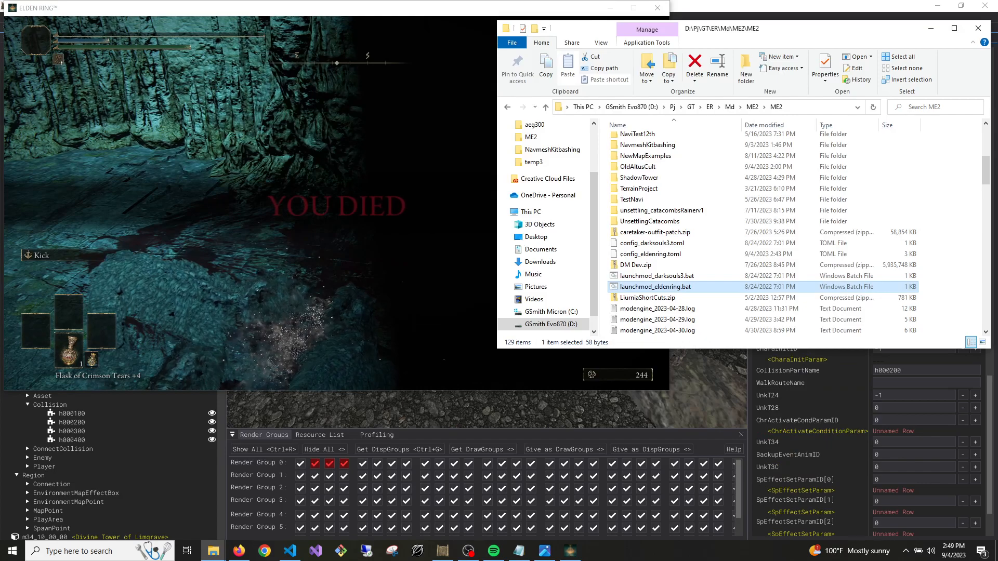